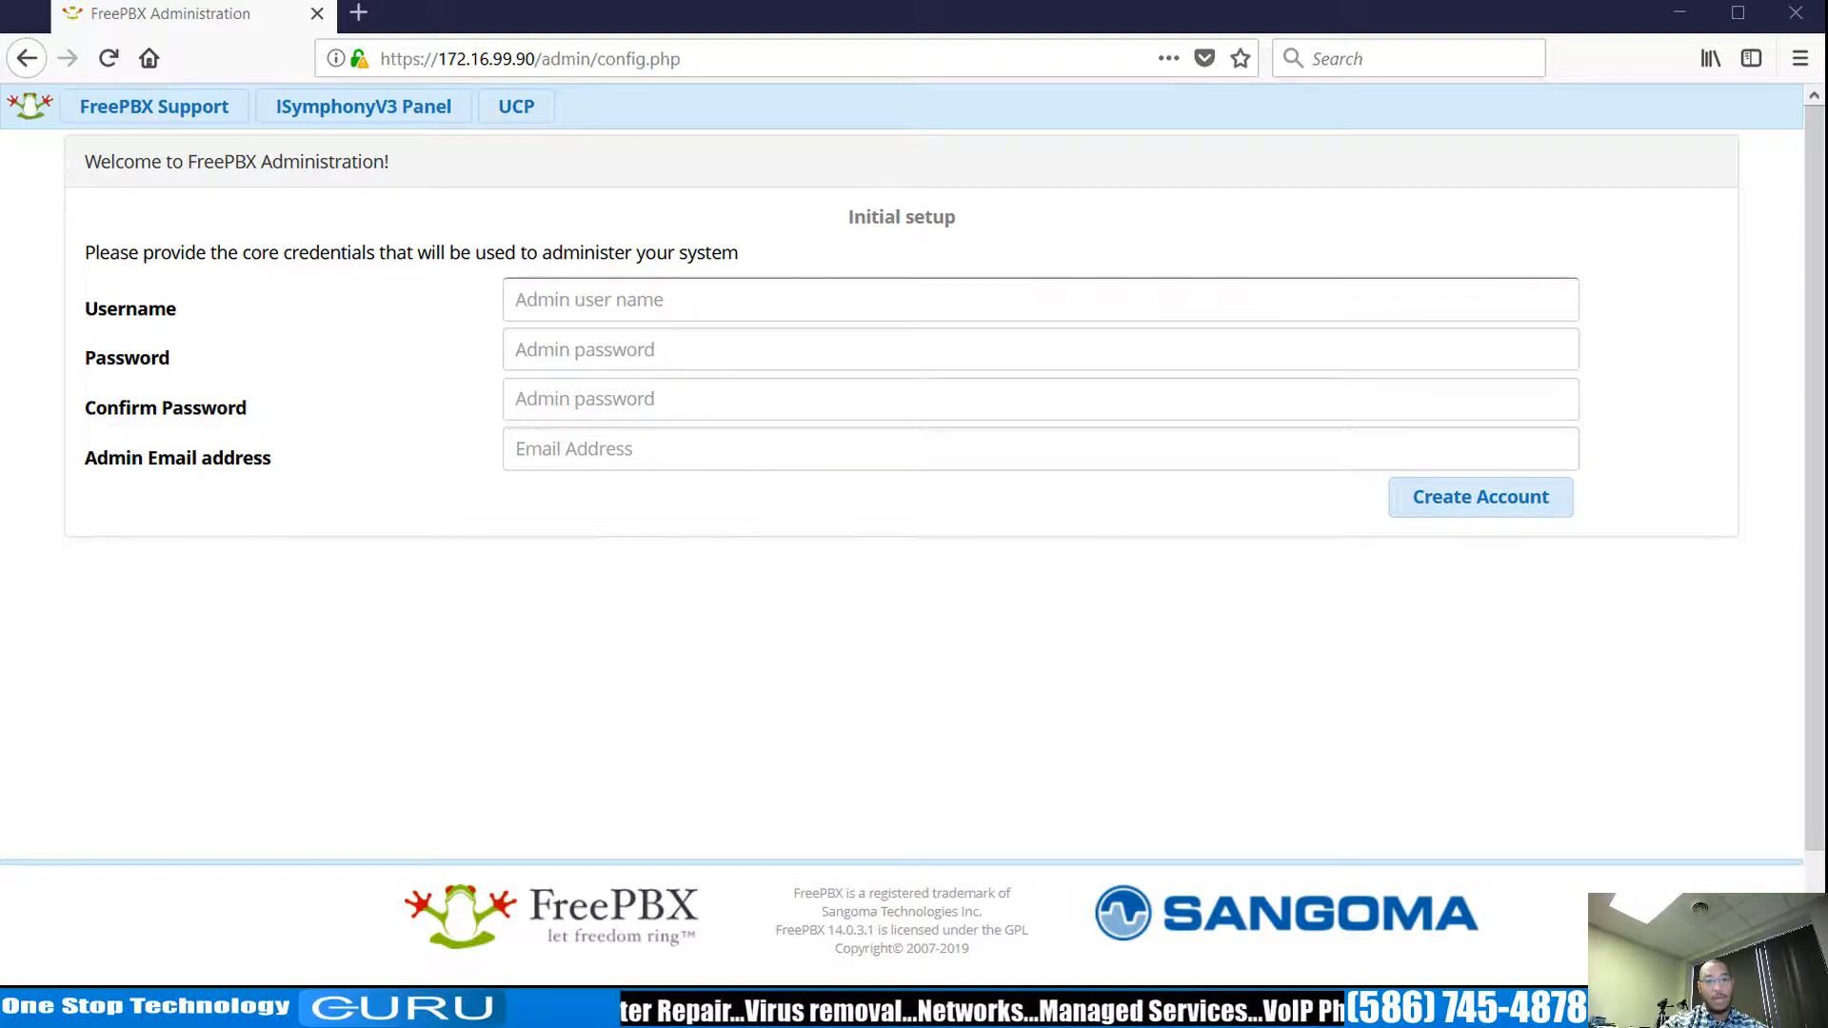
Create the FreePBX admin account with username admin, a confirmed password and the administrator e-mail.
left_click(629, 309)
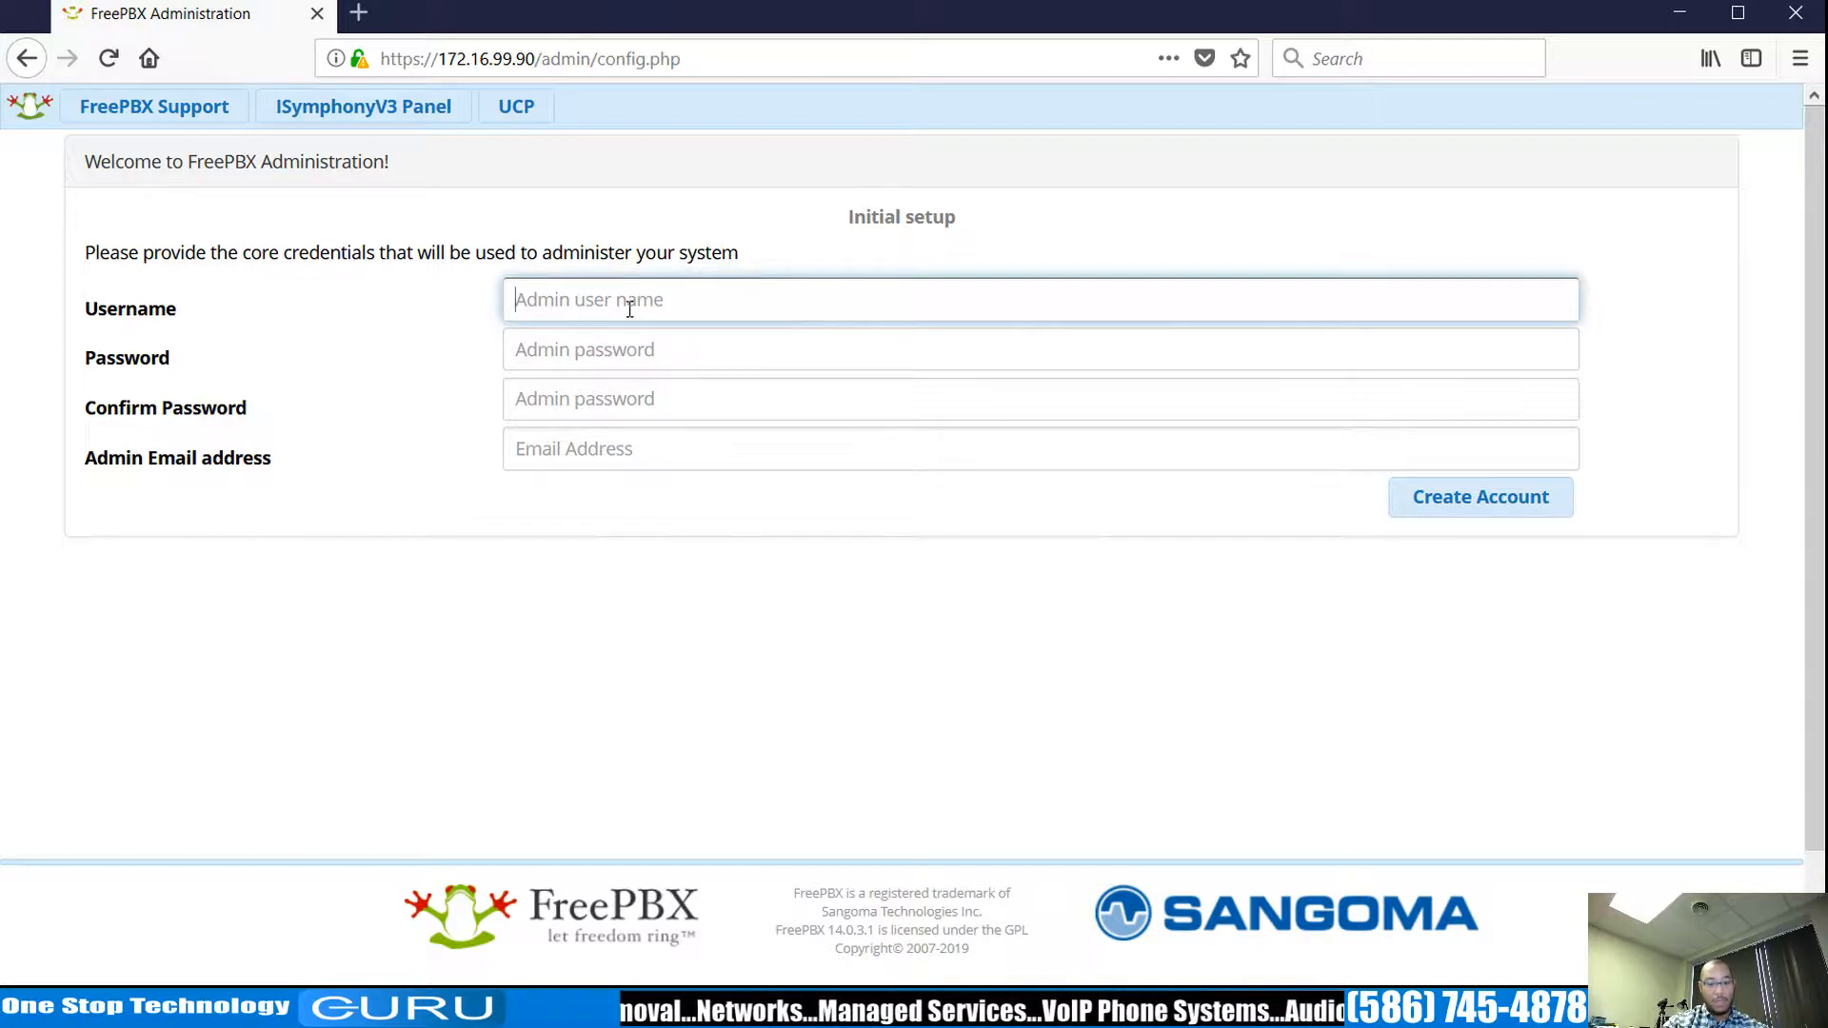
type("admin")
key("Tab")
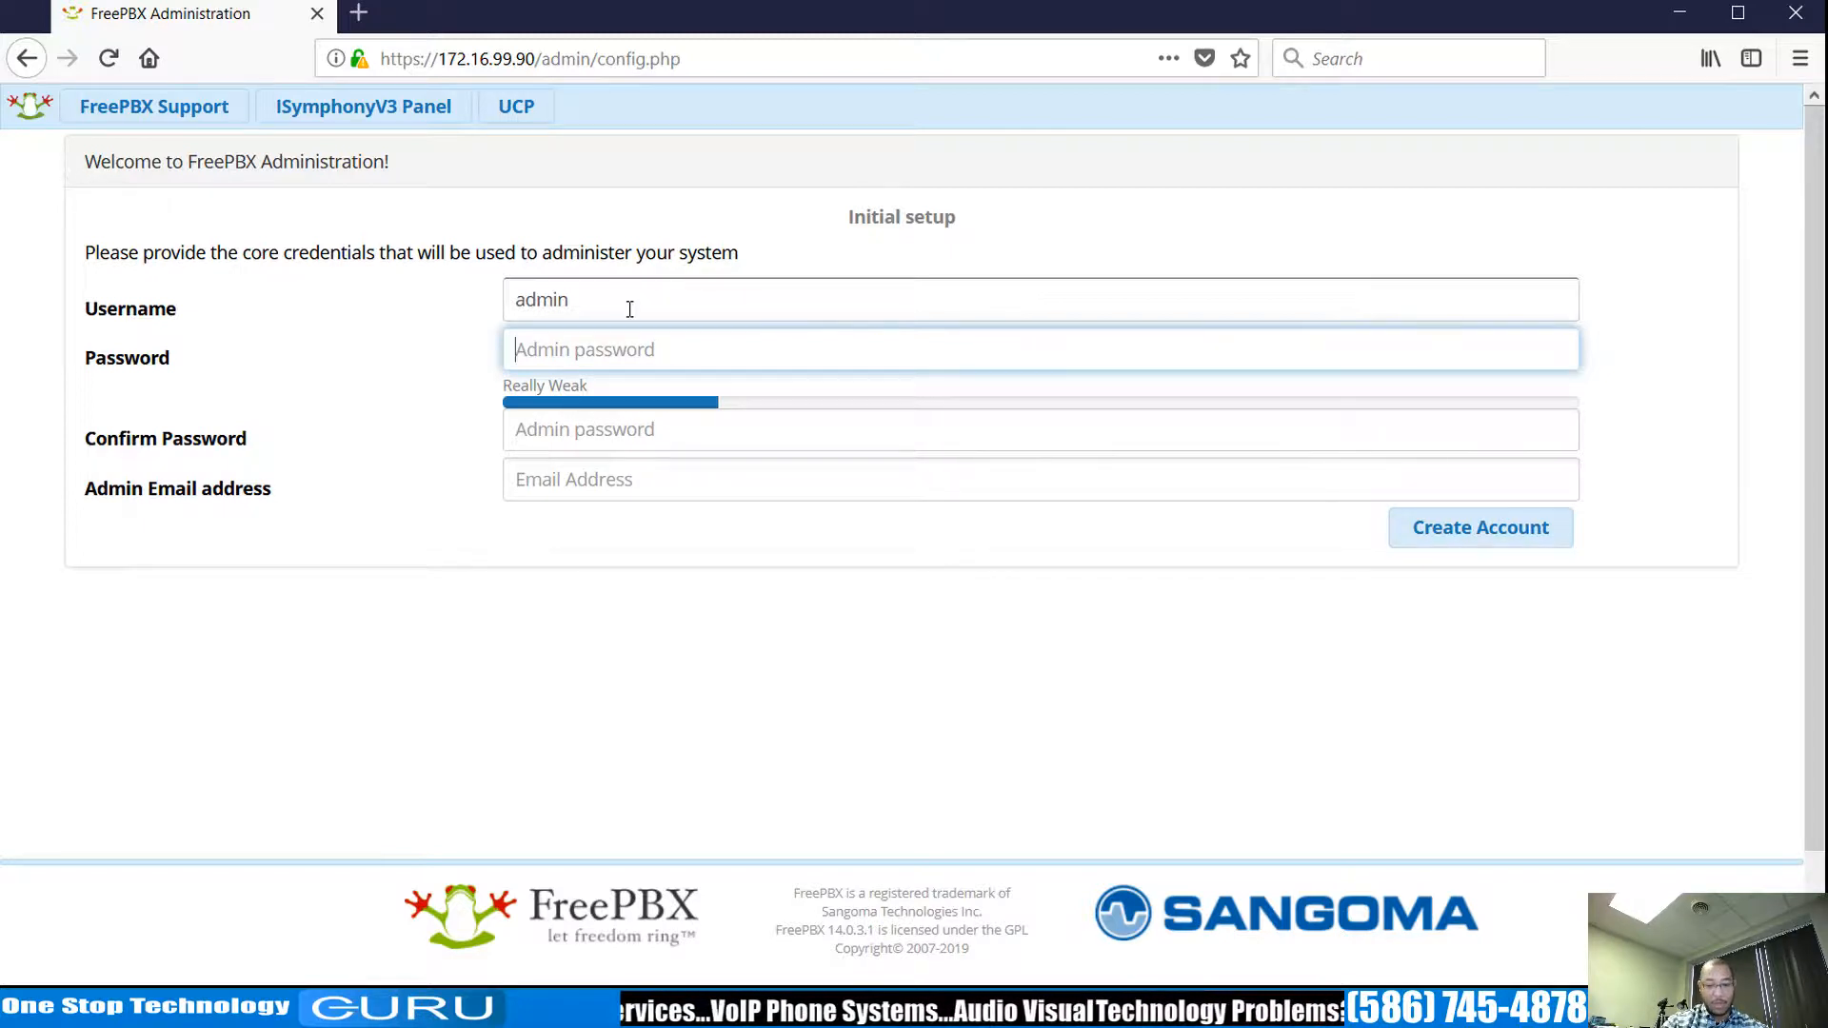
type("********")
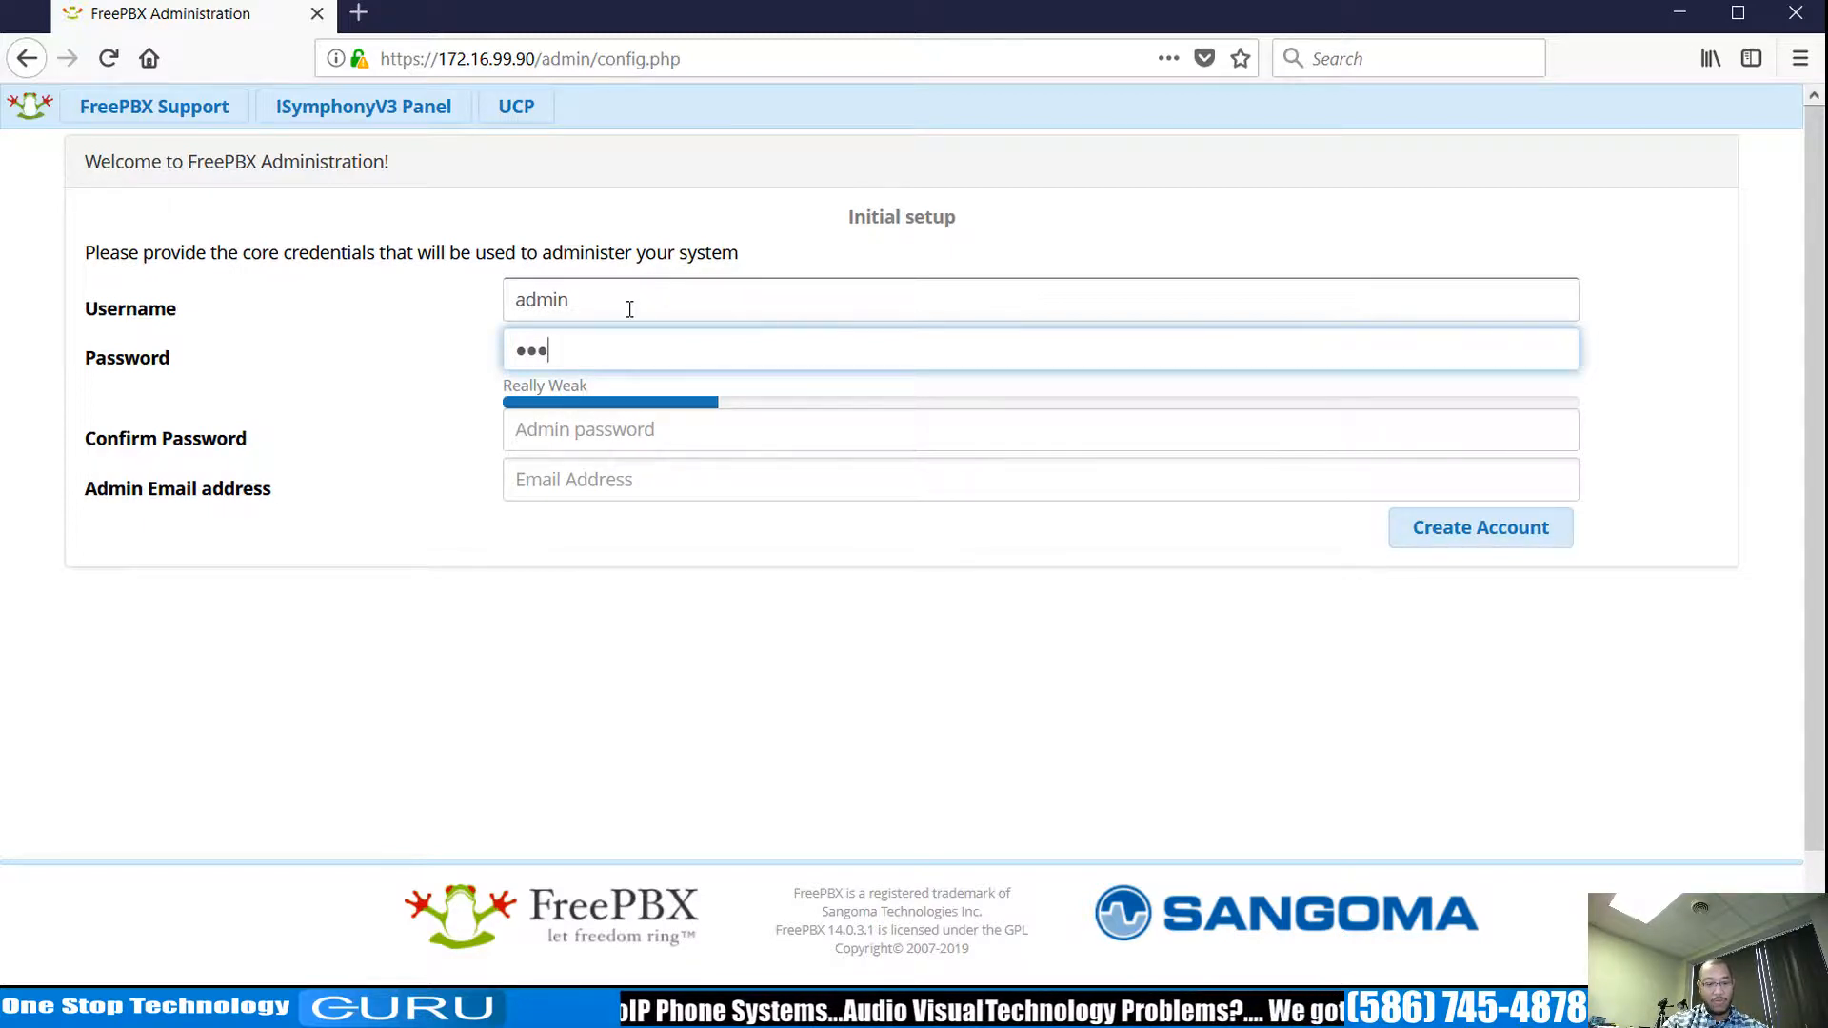
type("*")
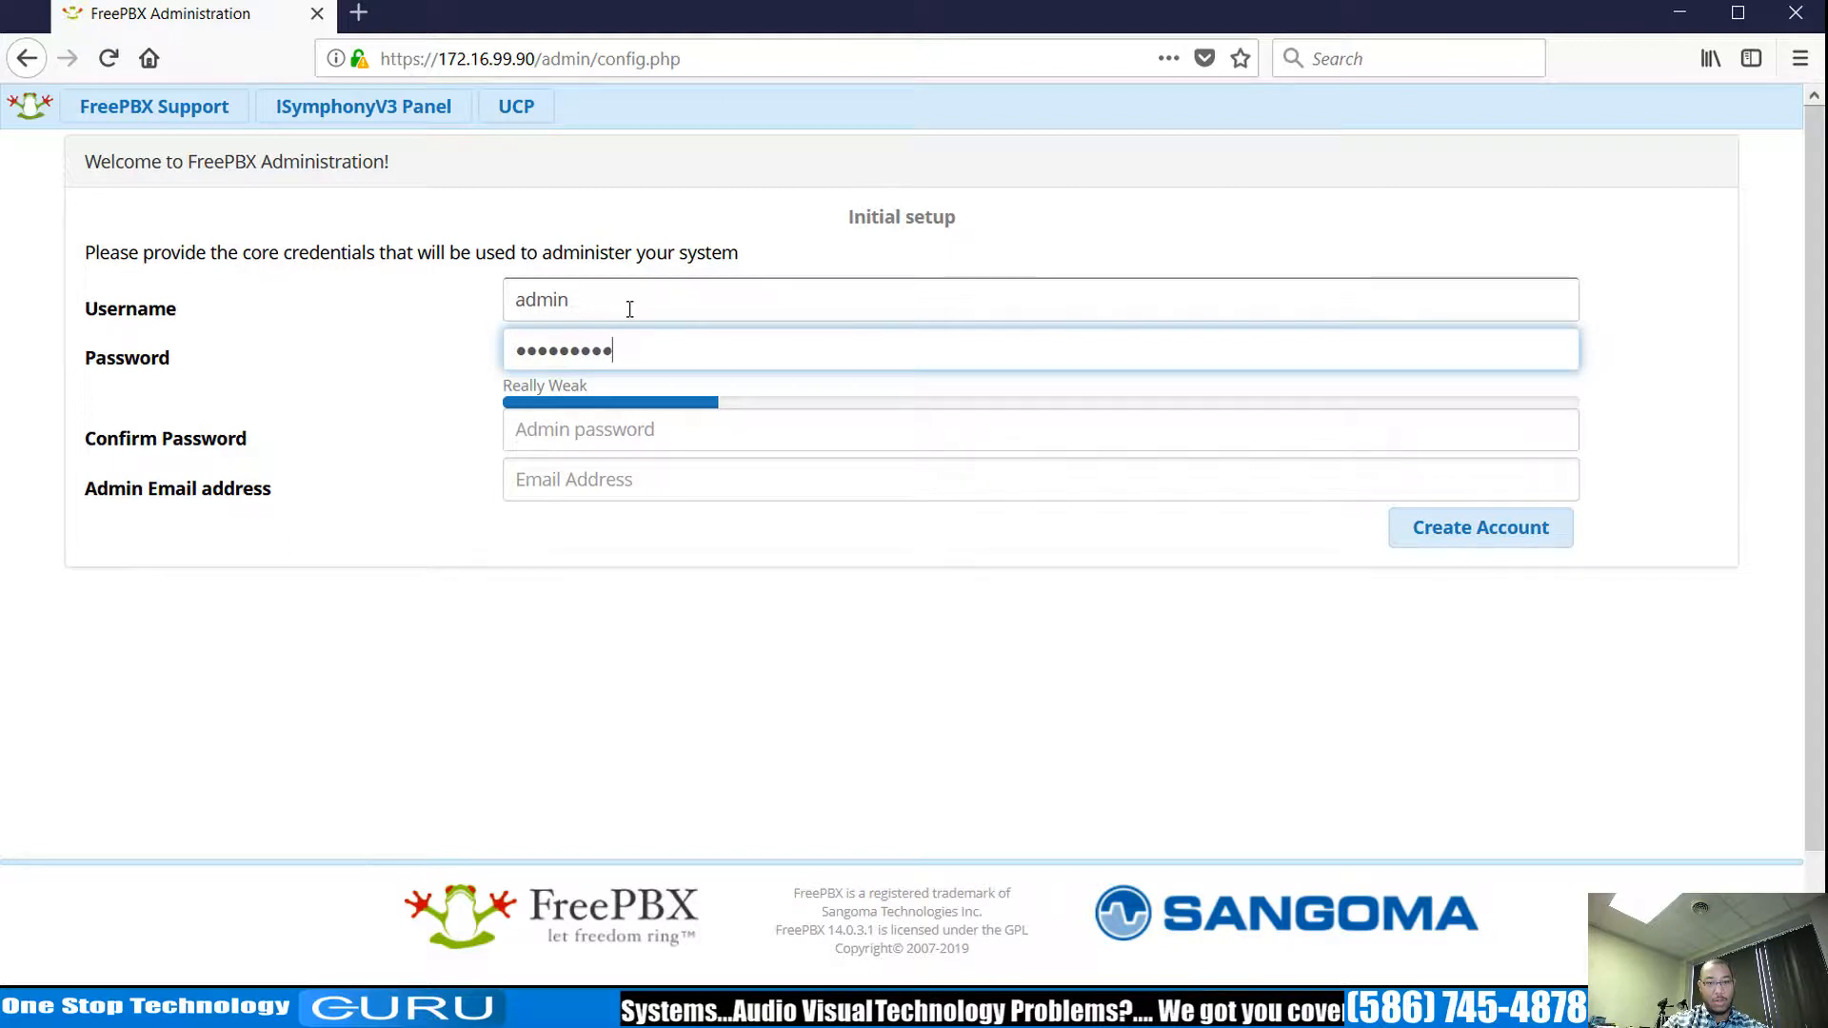
key("Tab")
type("****")
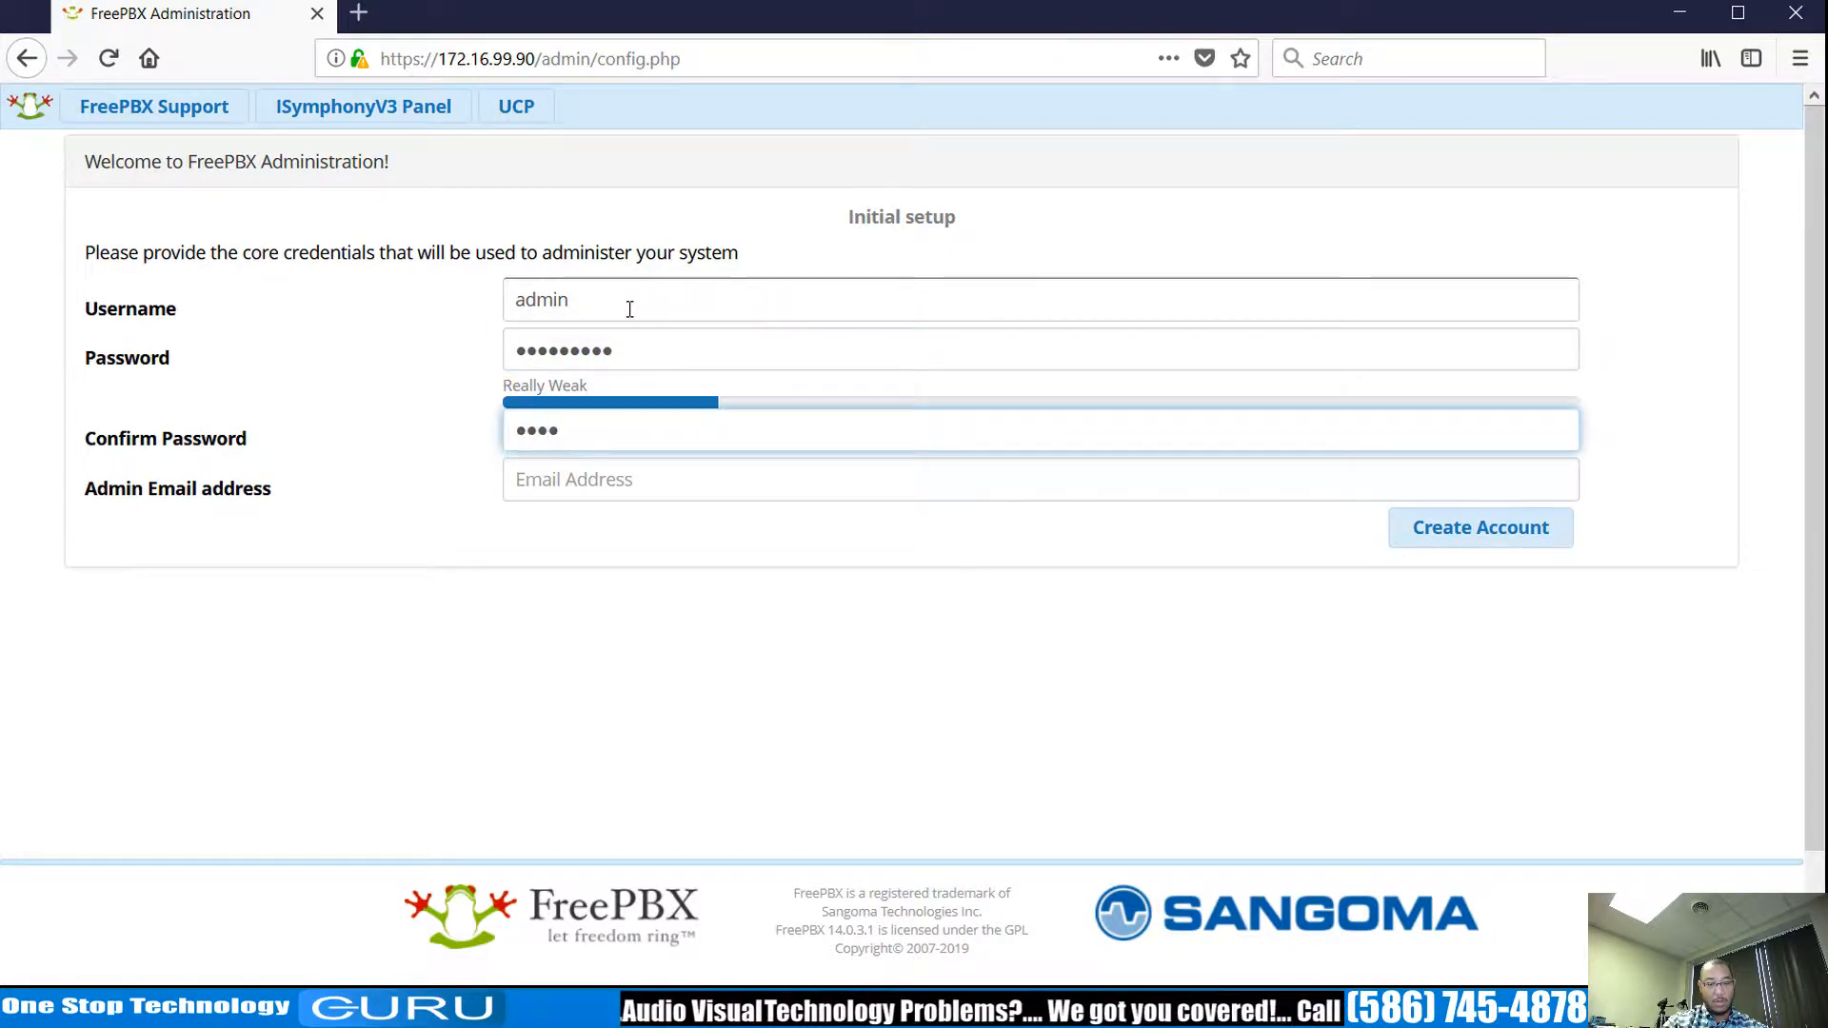
key("BackSpace")
key("BackSpace")
key("BackSpace")
key("BackSpace")
type("*********")
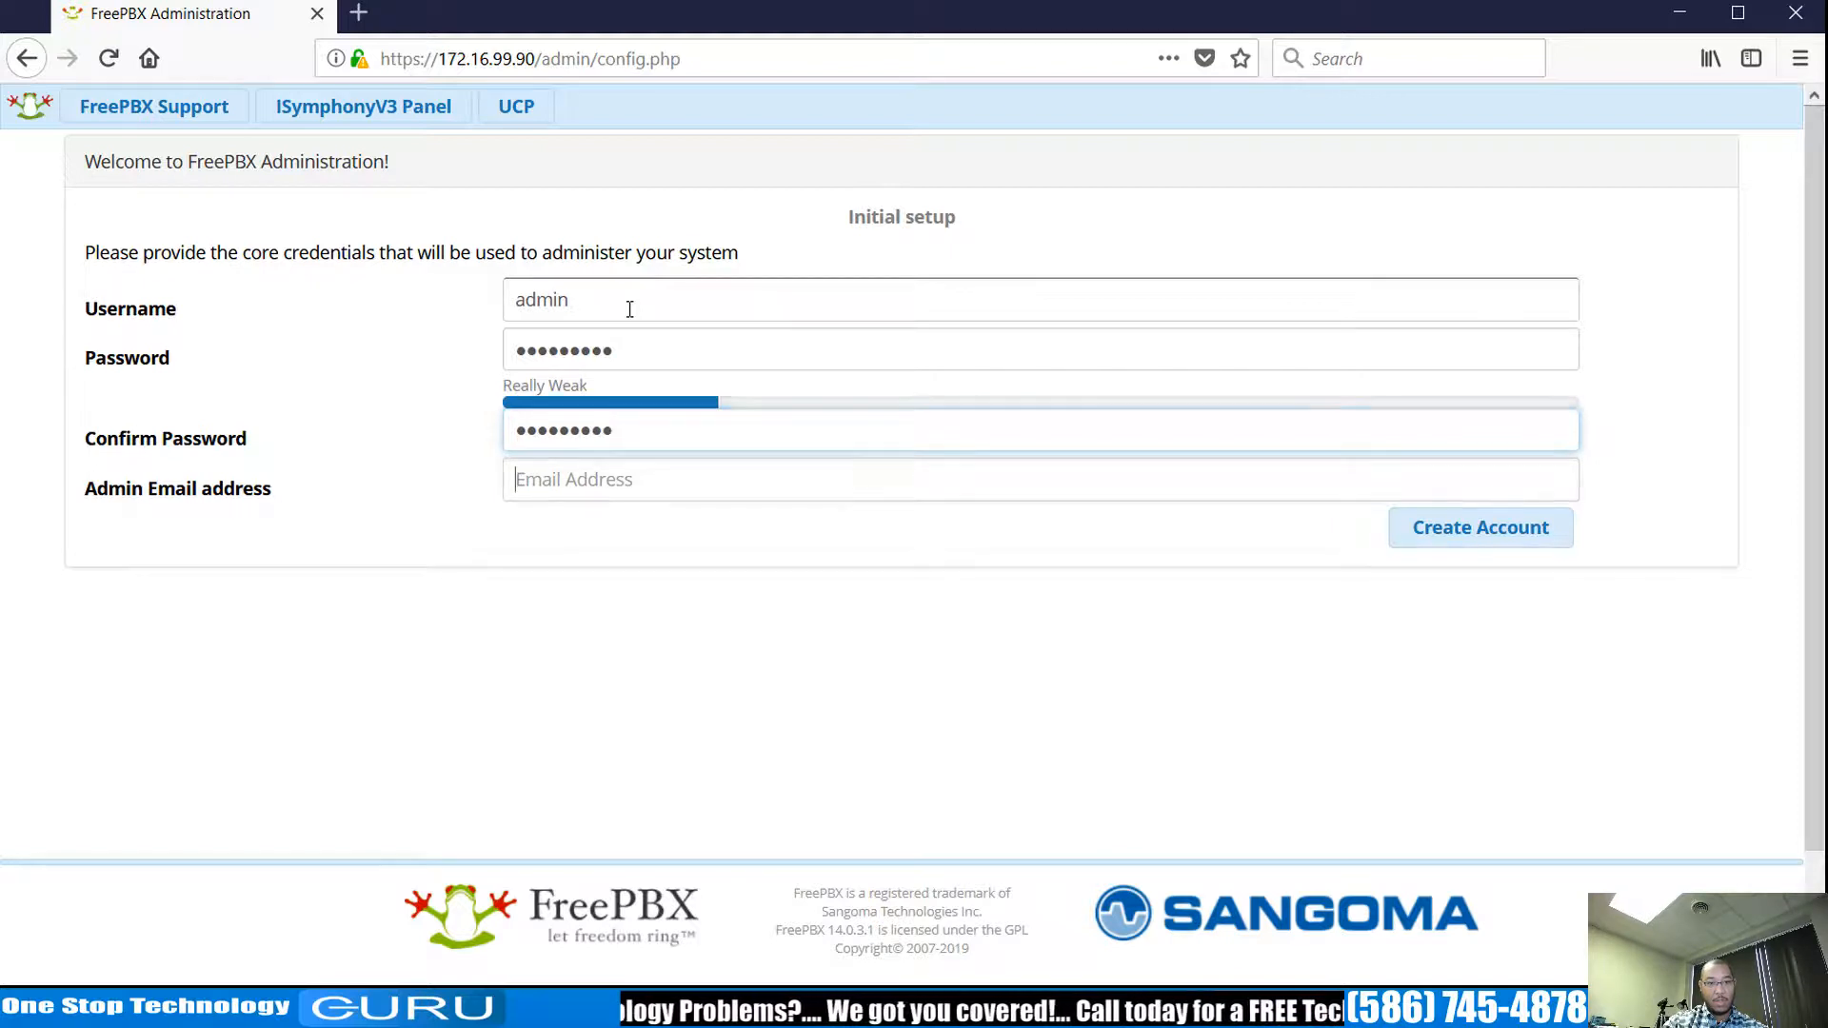
key("Tab")
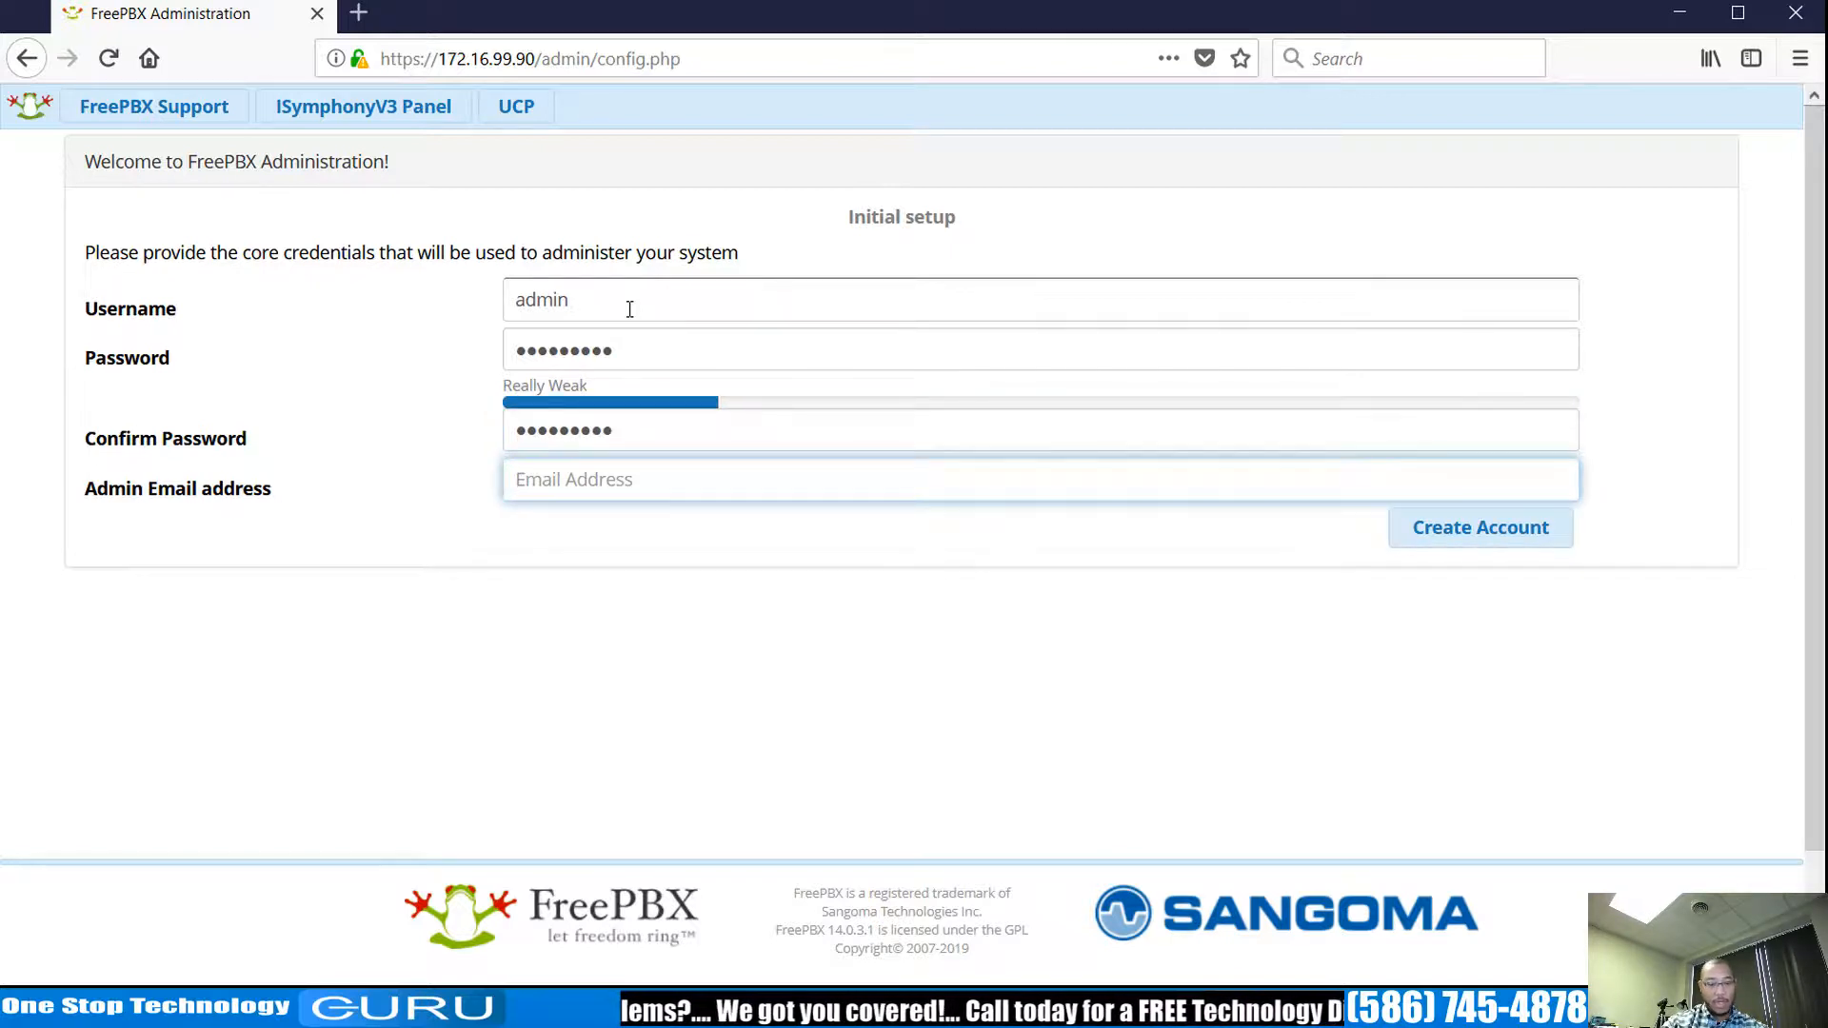
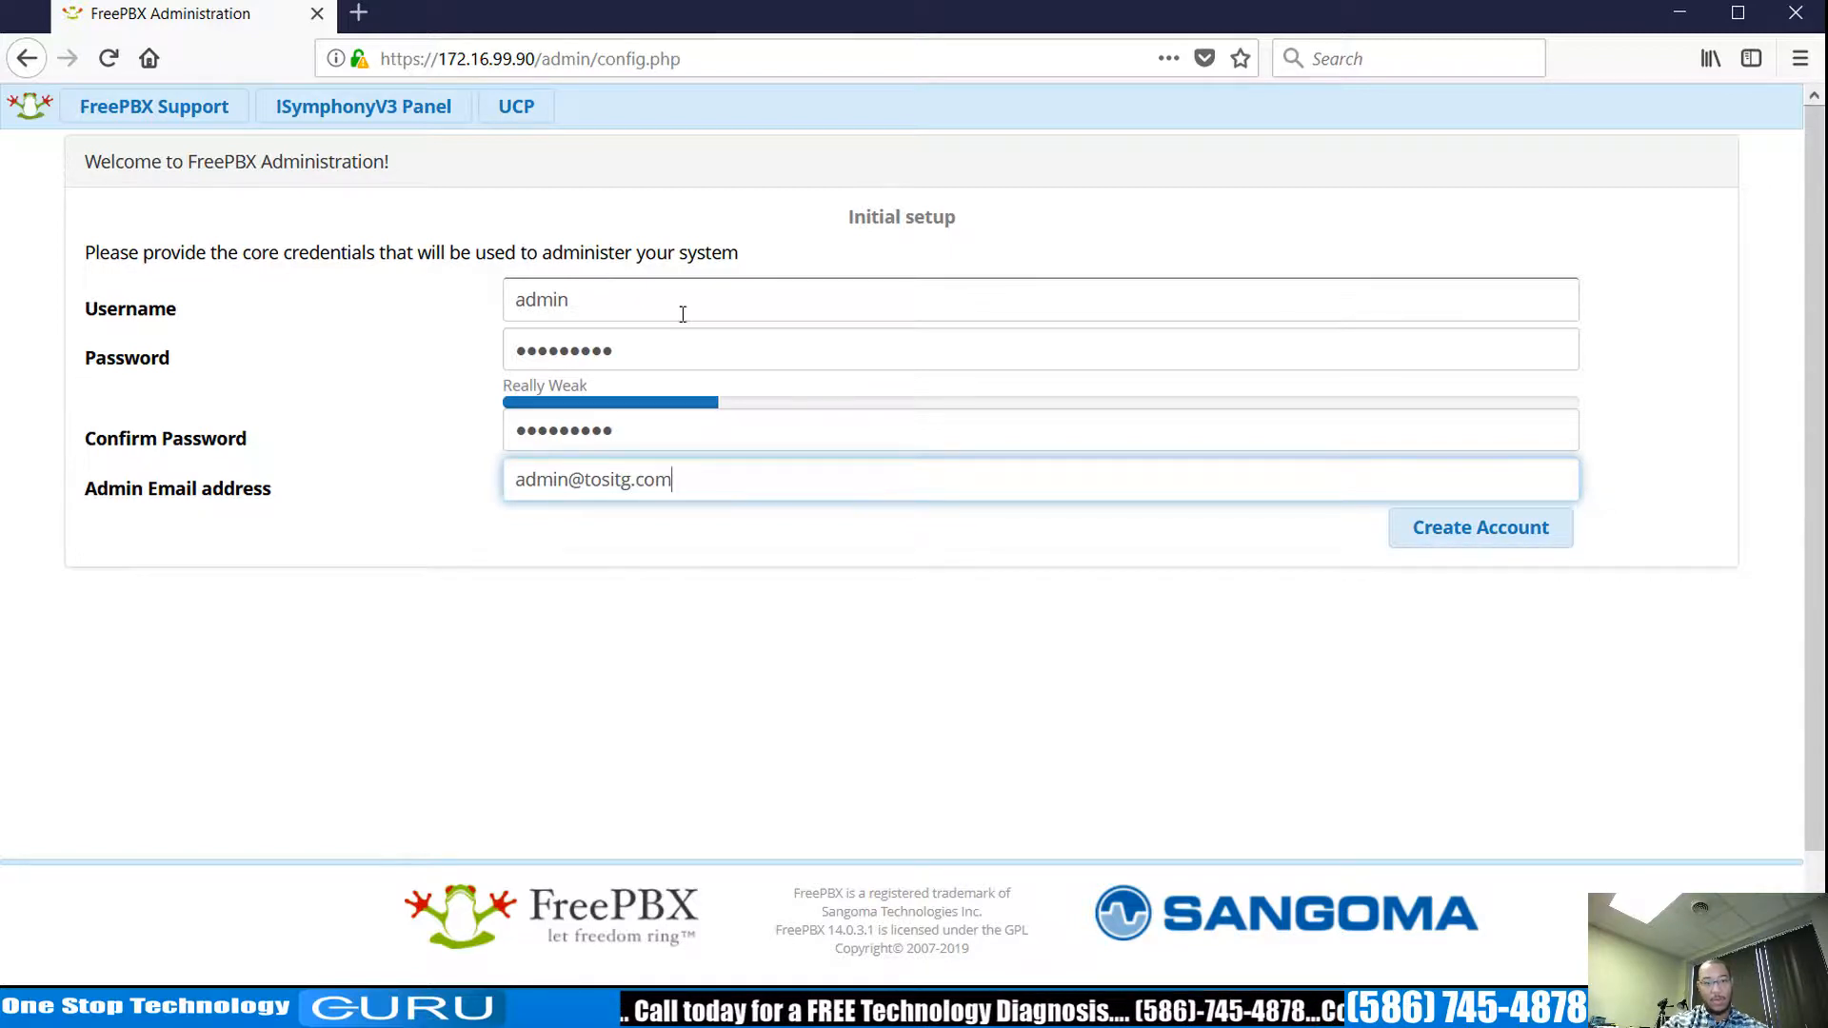
left_click(1514, 541)
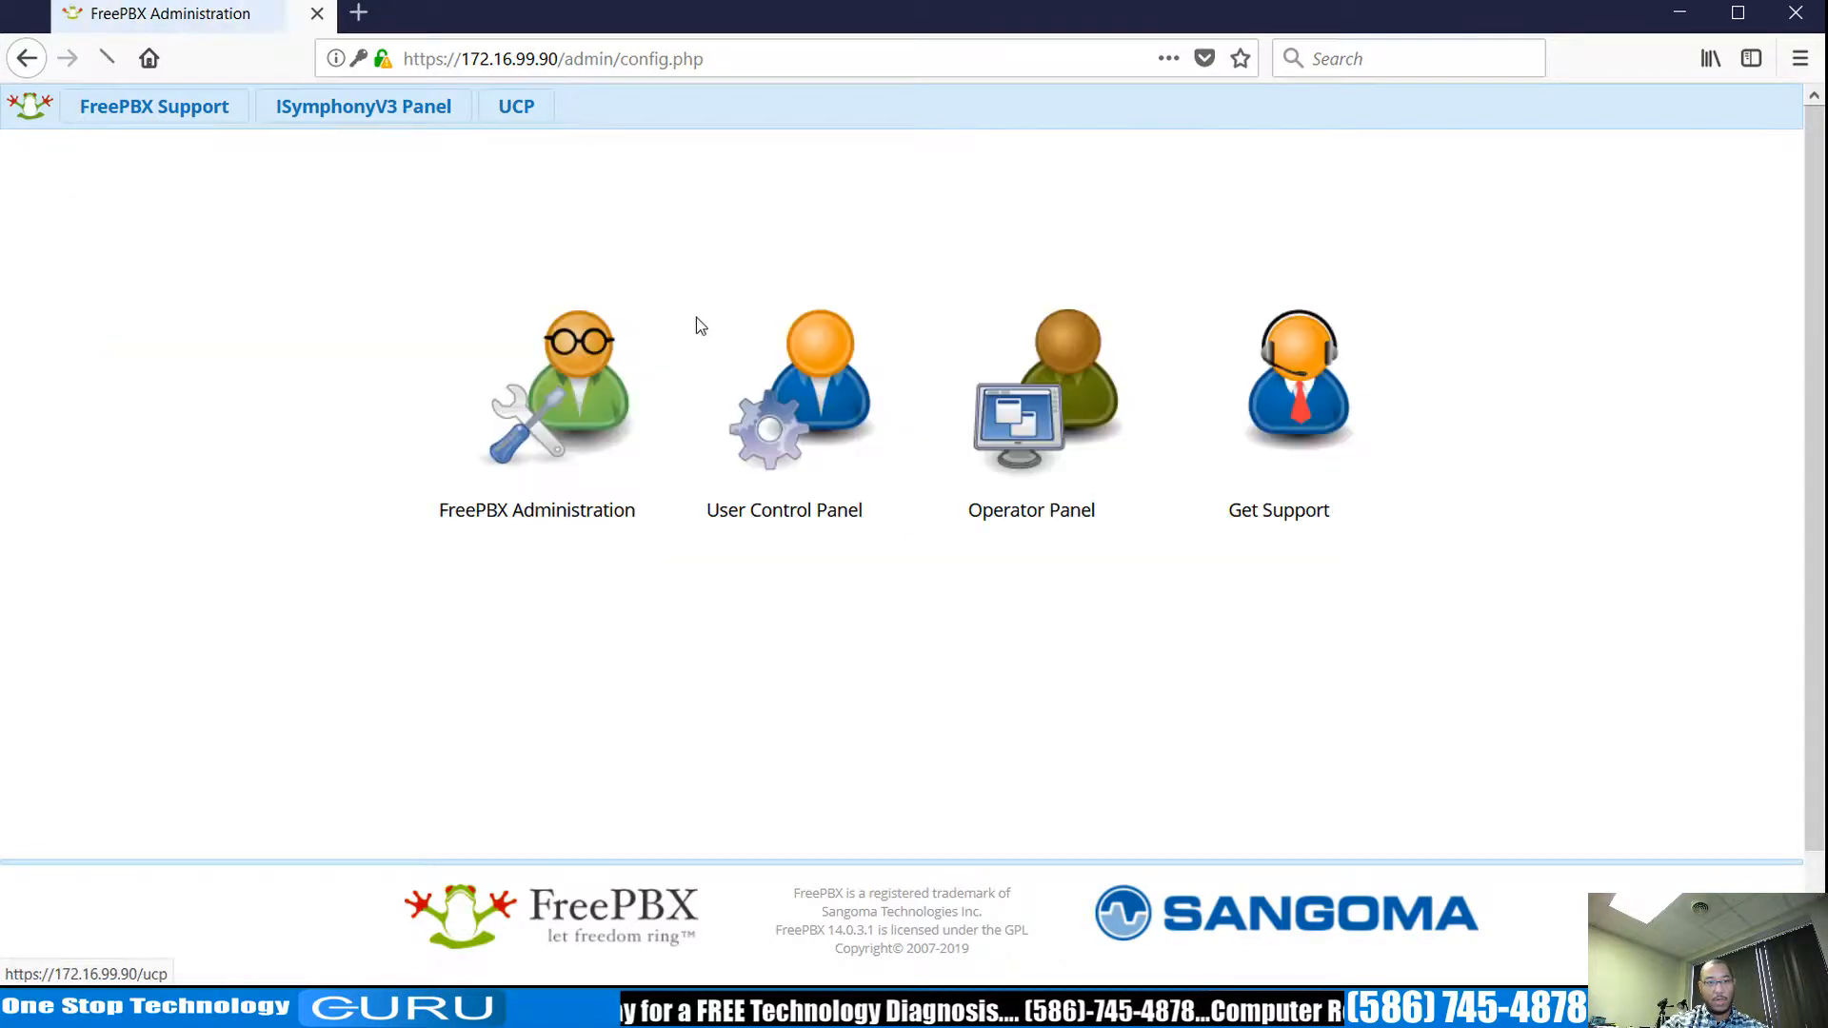
Attempt to log in to FreePBX Administration as admin; the login is rejected as invalid.
left_click(554, 432)
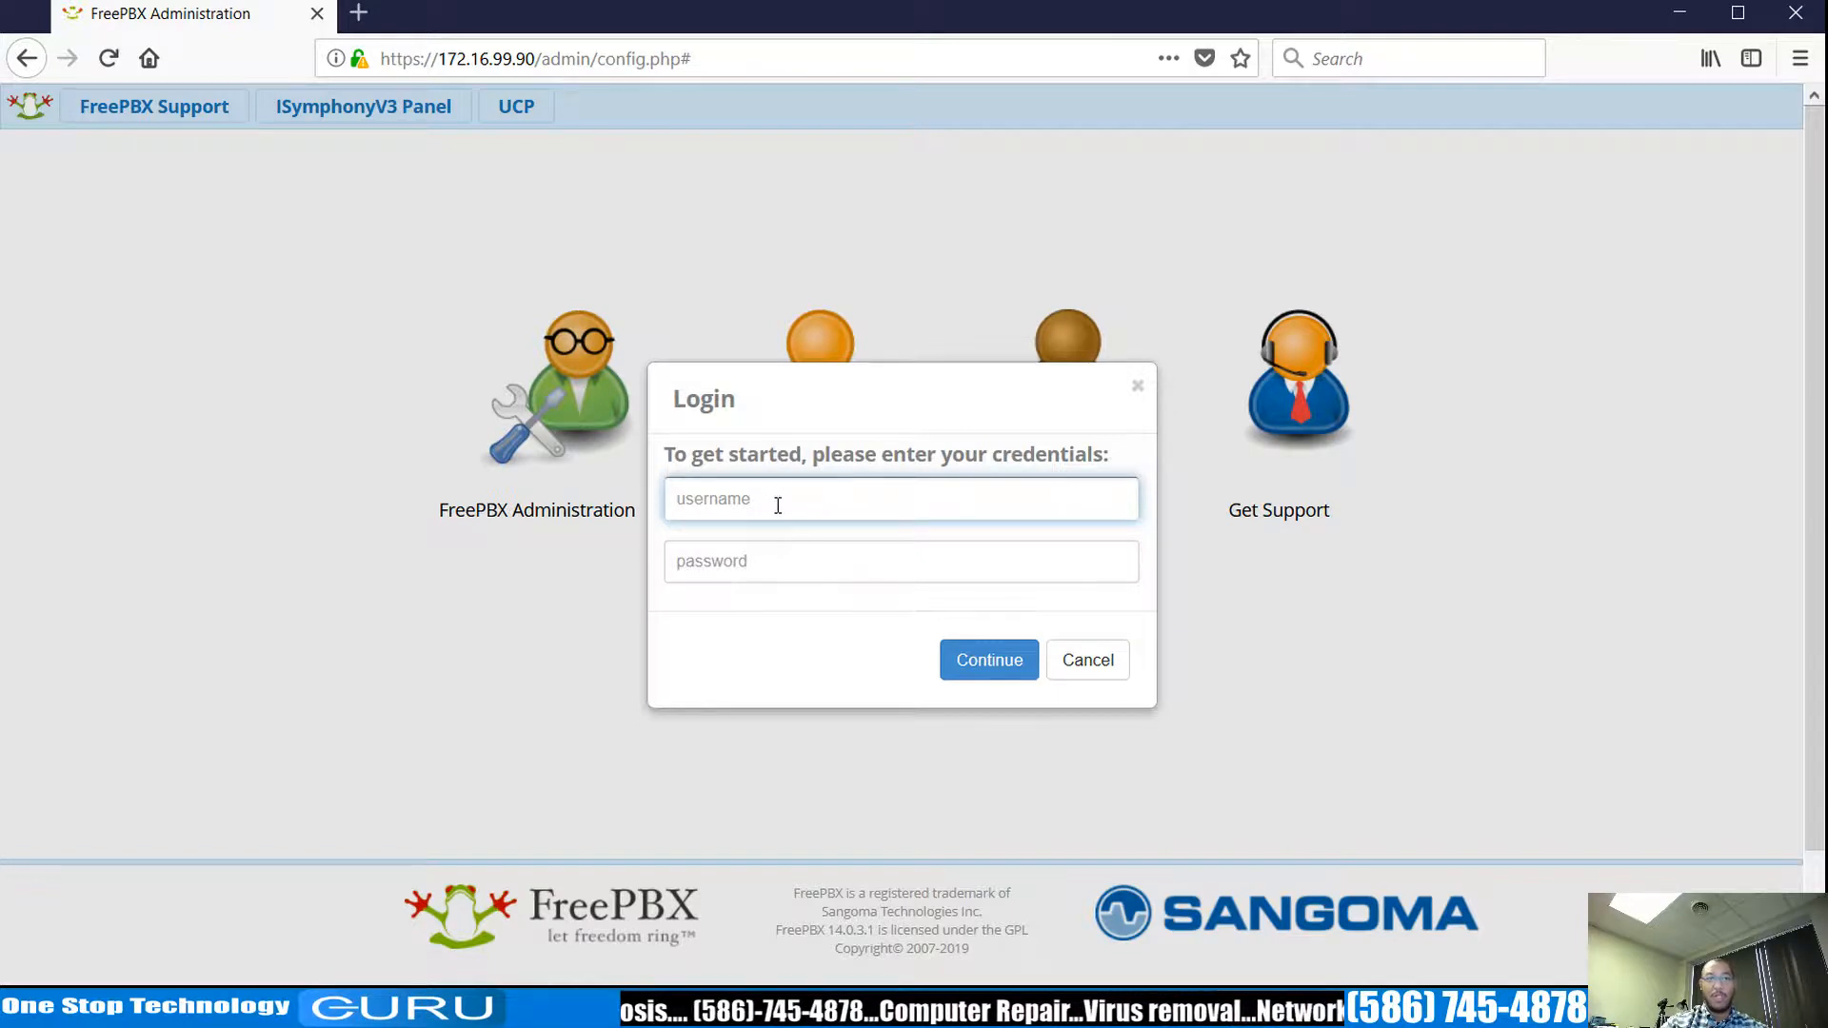
type("admin")
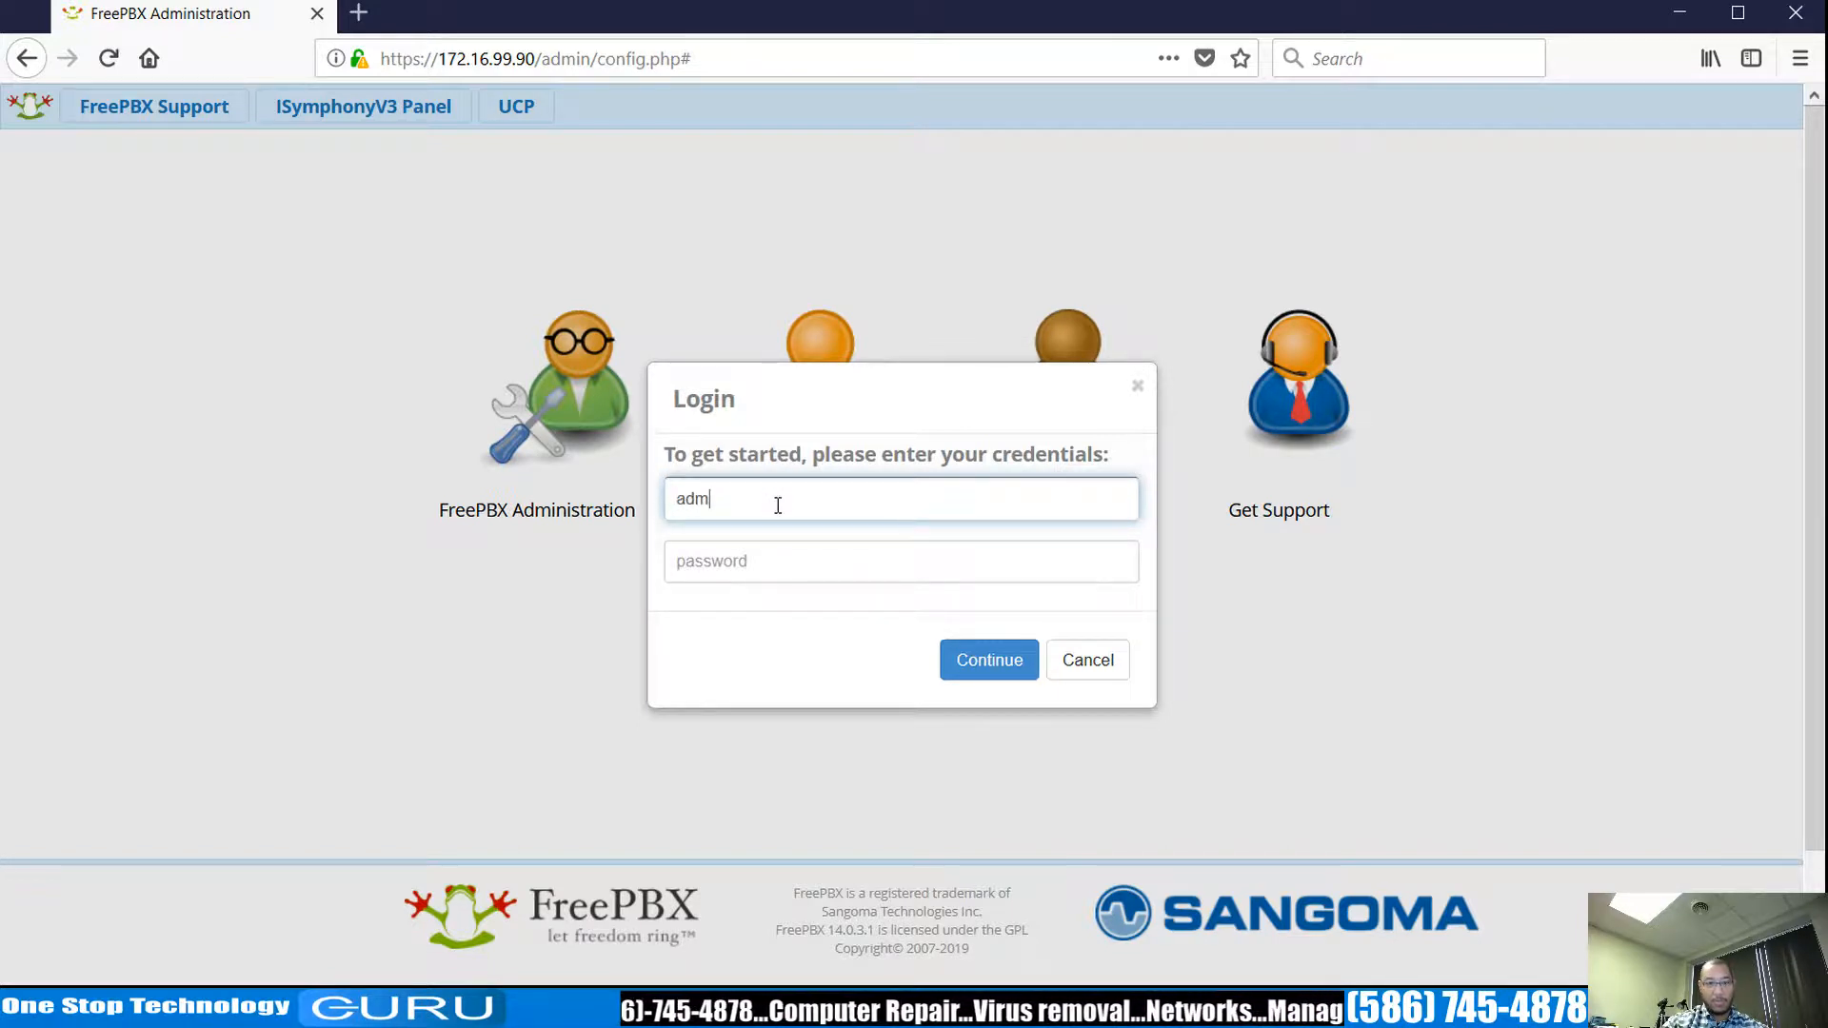
key("Tab")
type("••")
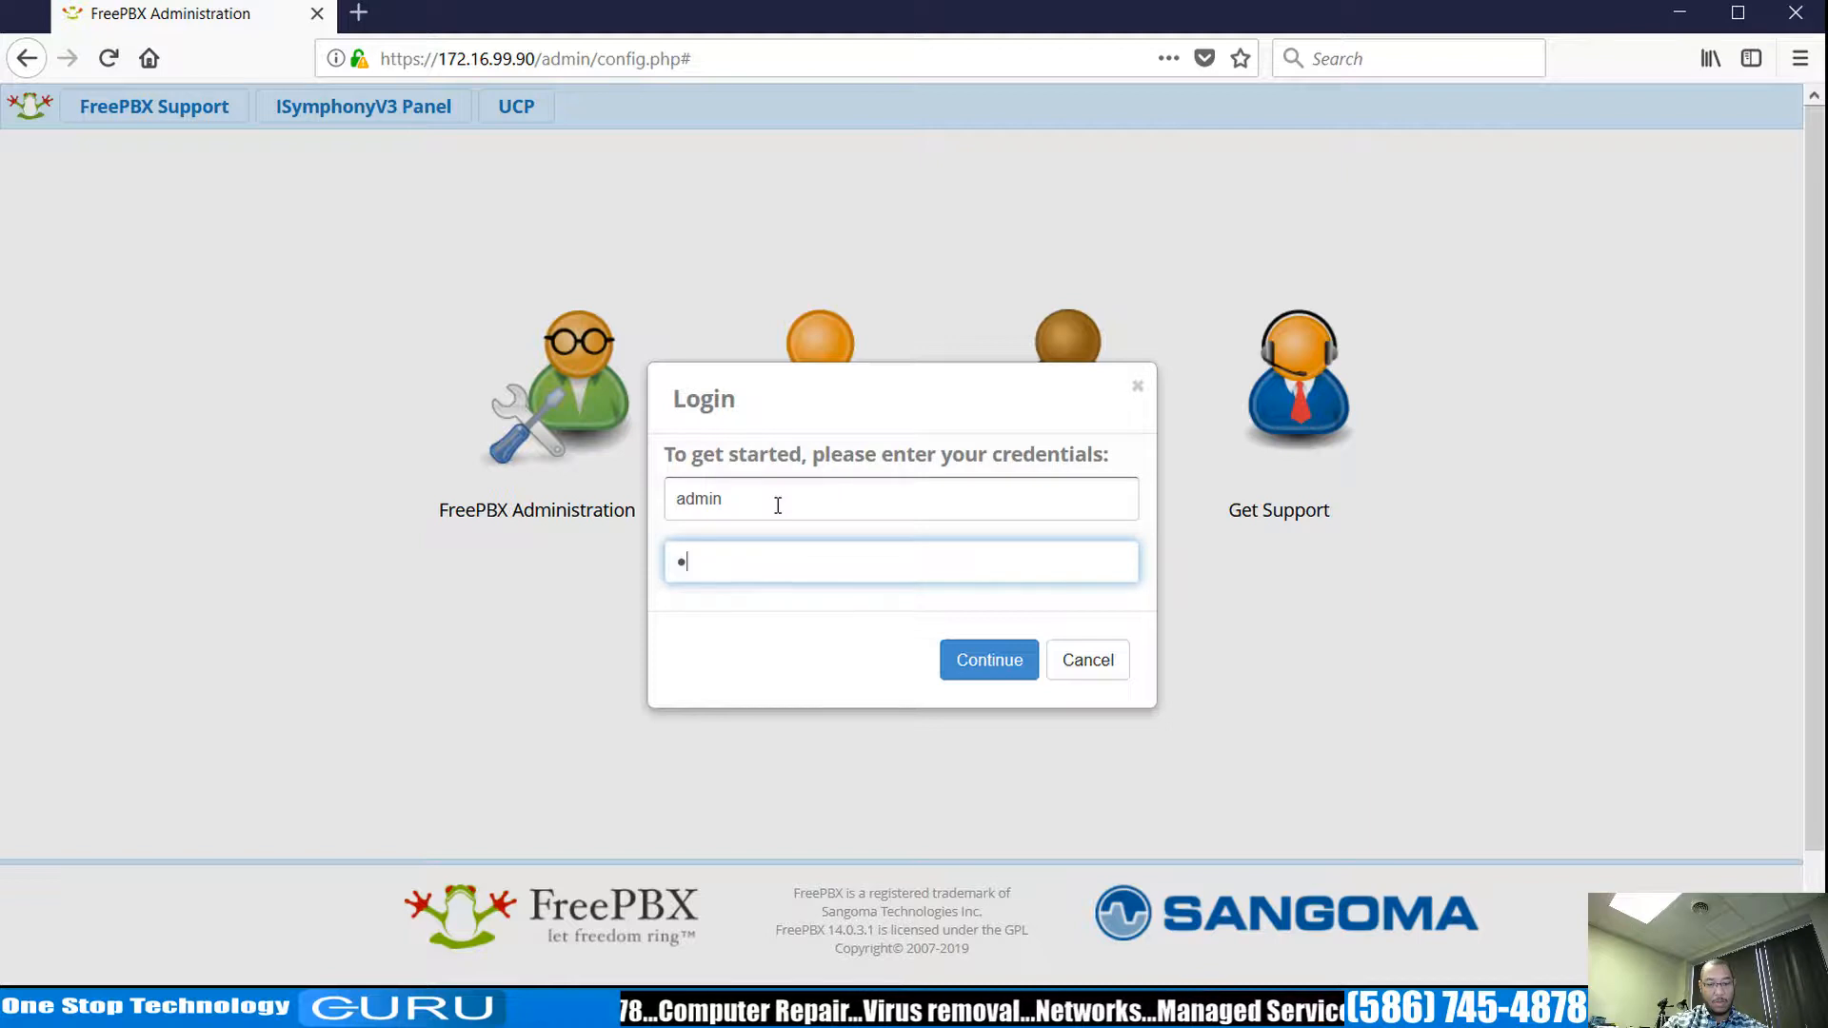
key("BackSpace")
key("BackSpace")
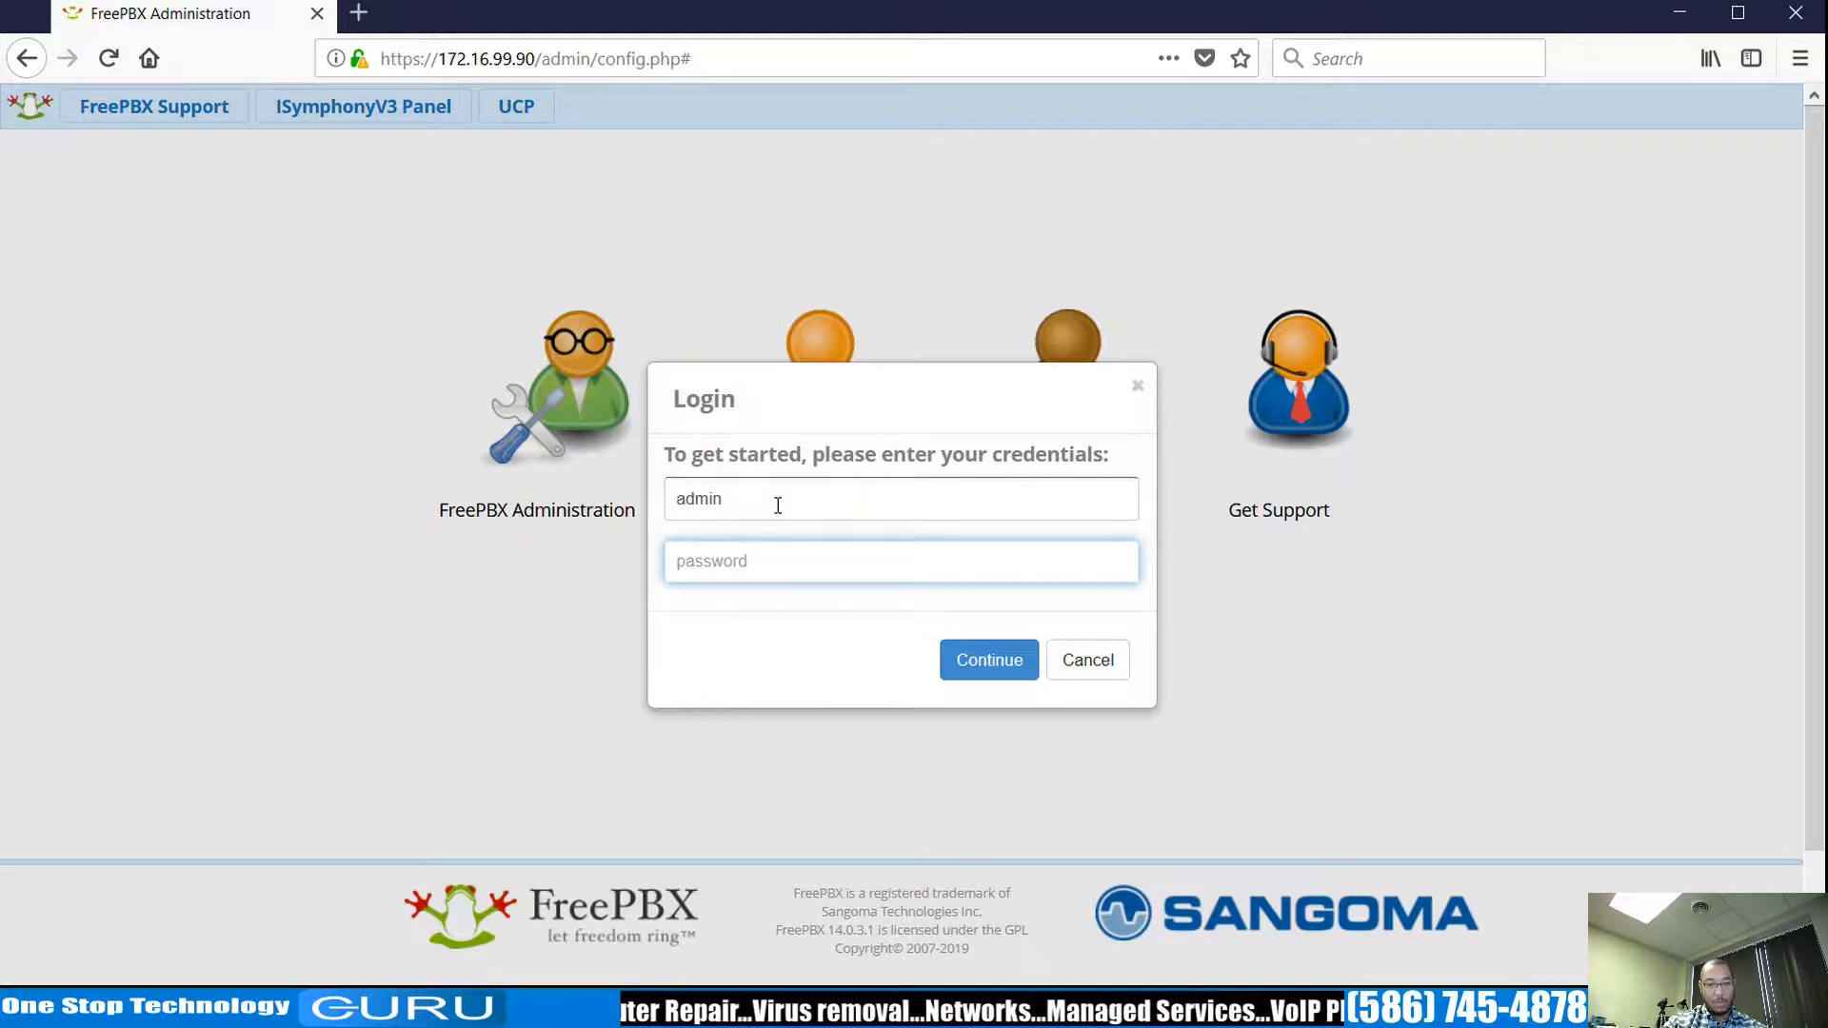
type("•••••••")
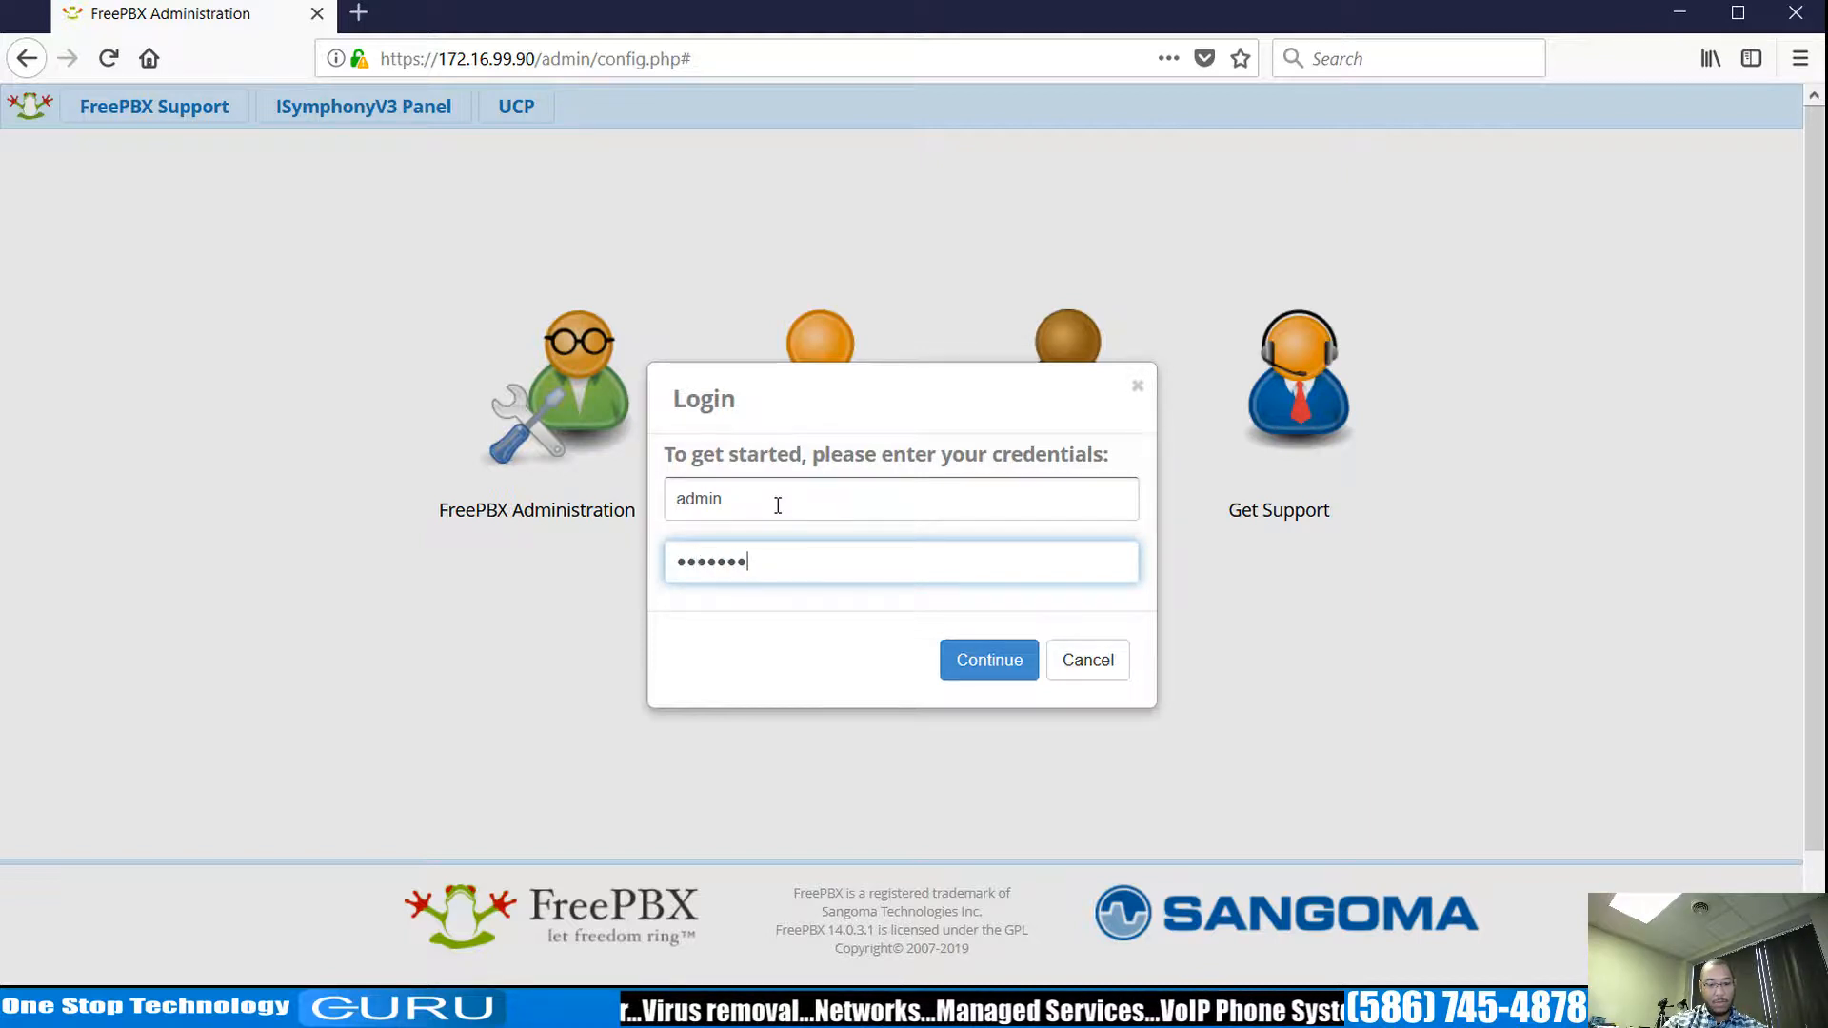
type("••")
key("Return")
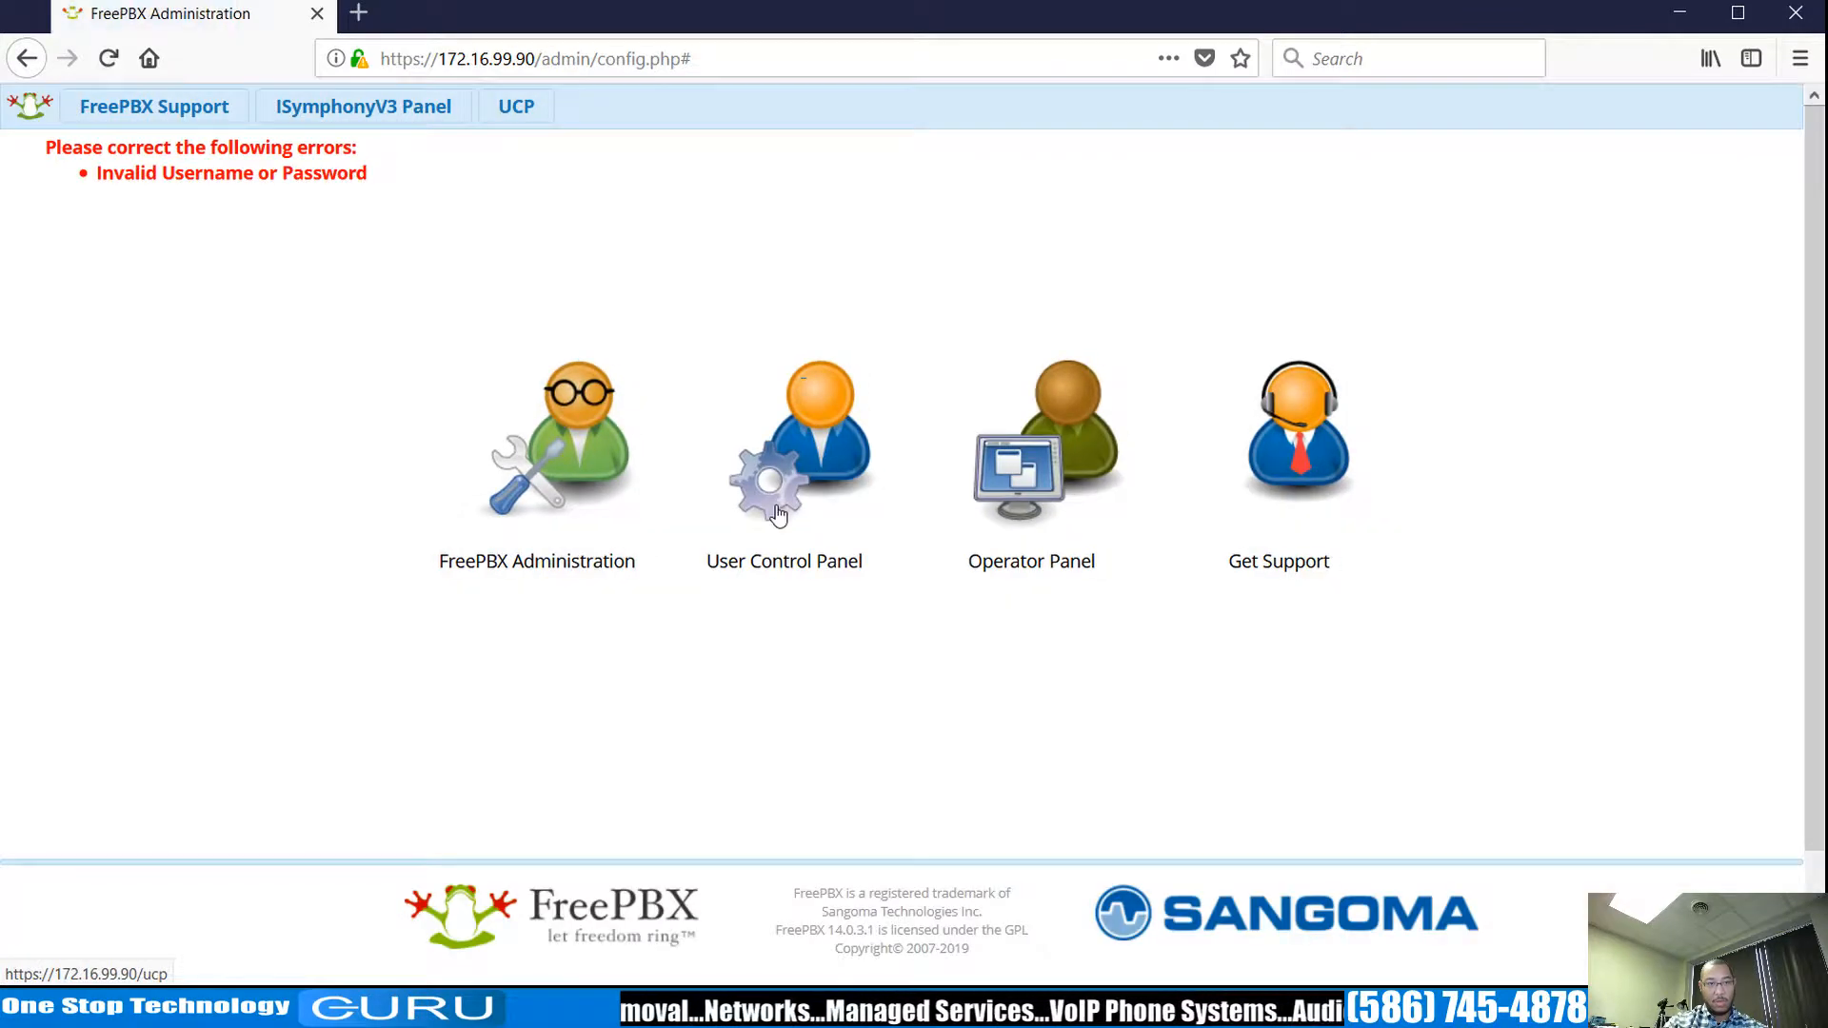
Log in again as admin with the correct password to reach the new-PBX welcome prompt.
left_click(619, 503)
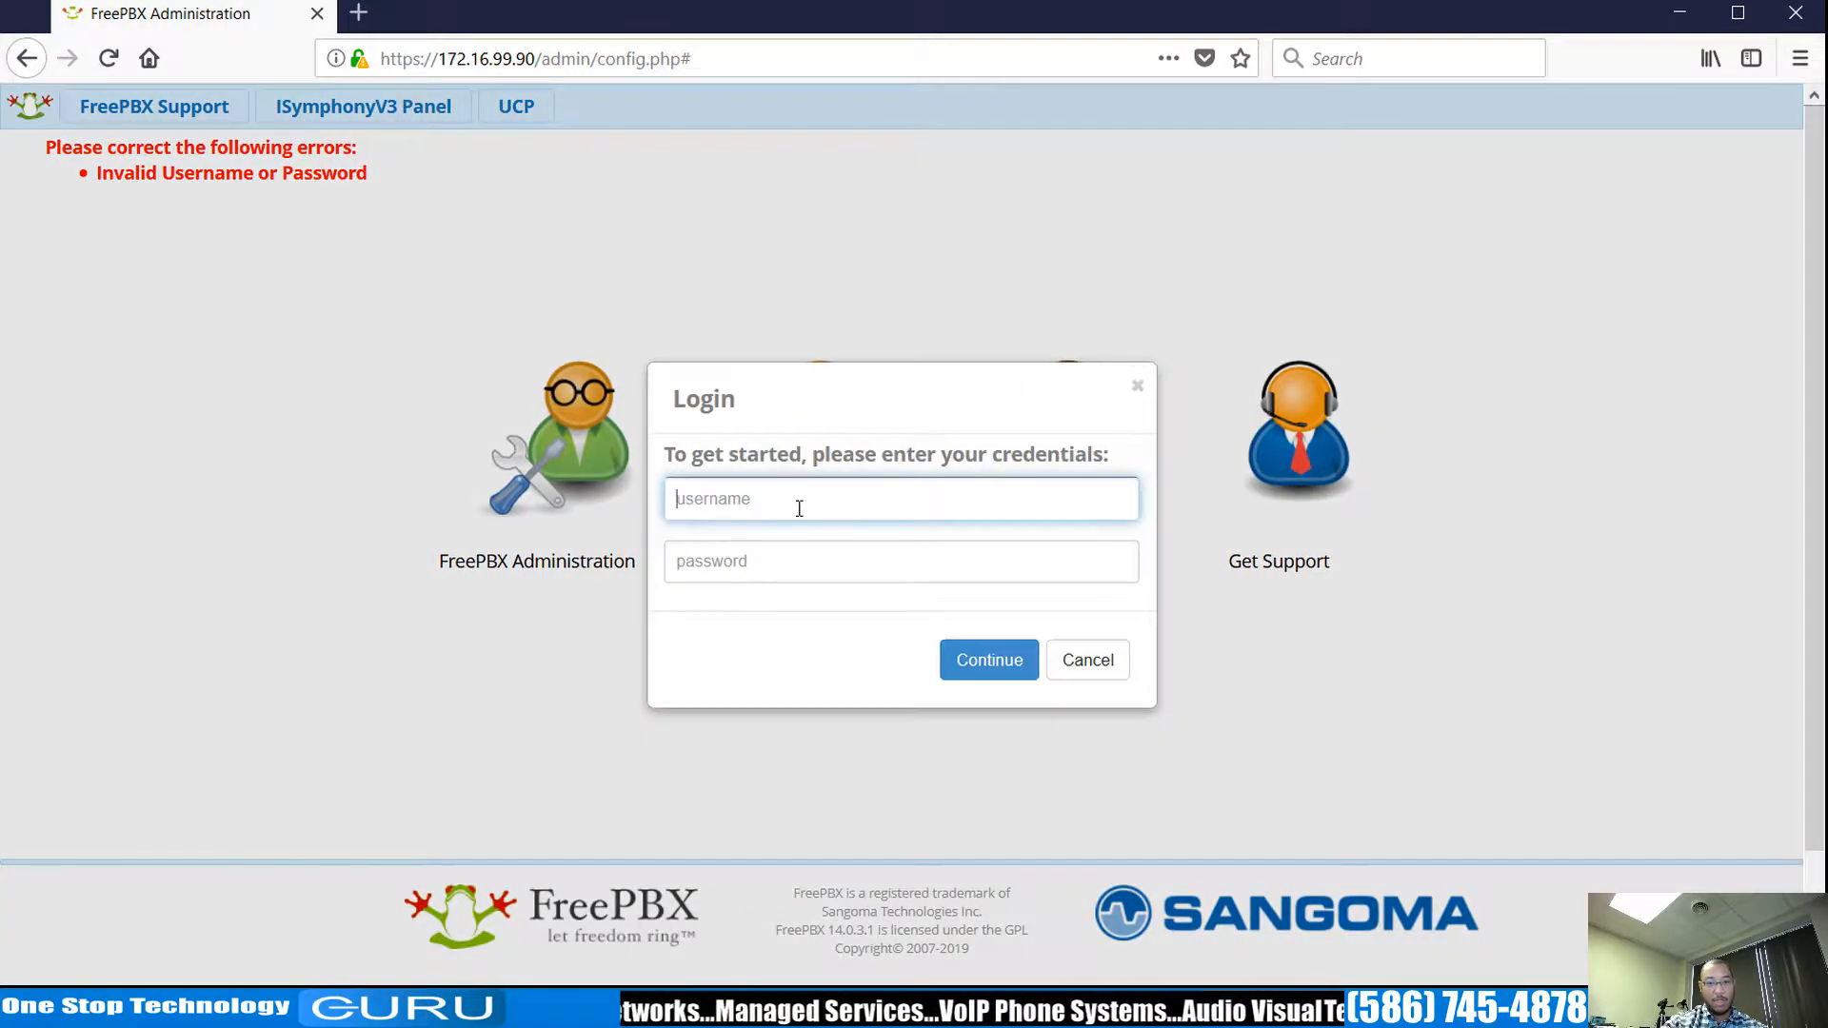
type("admin")
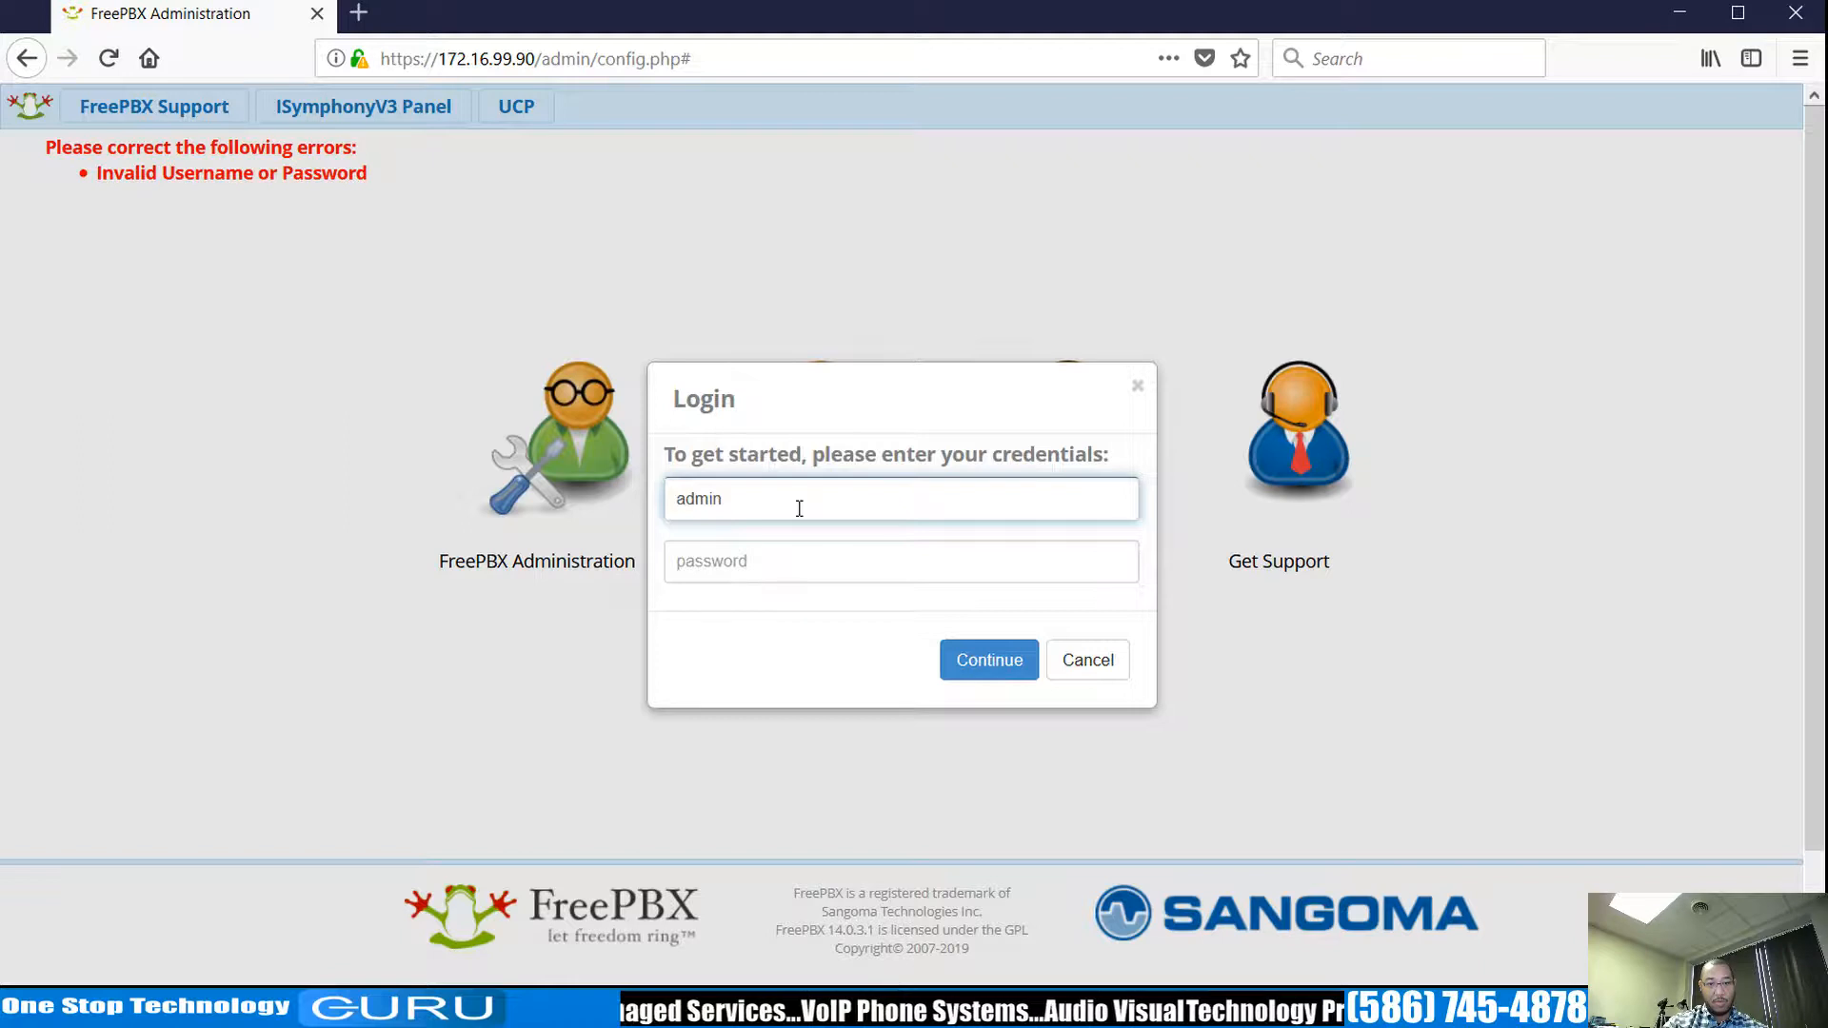
key("Tab")
type("********")
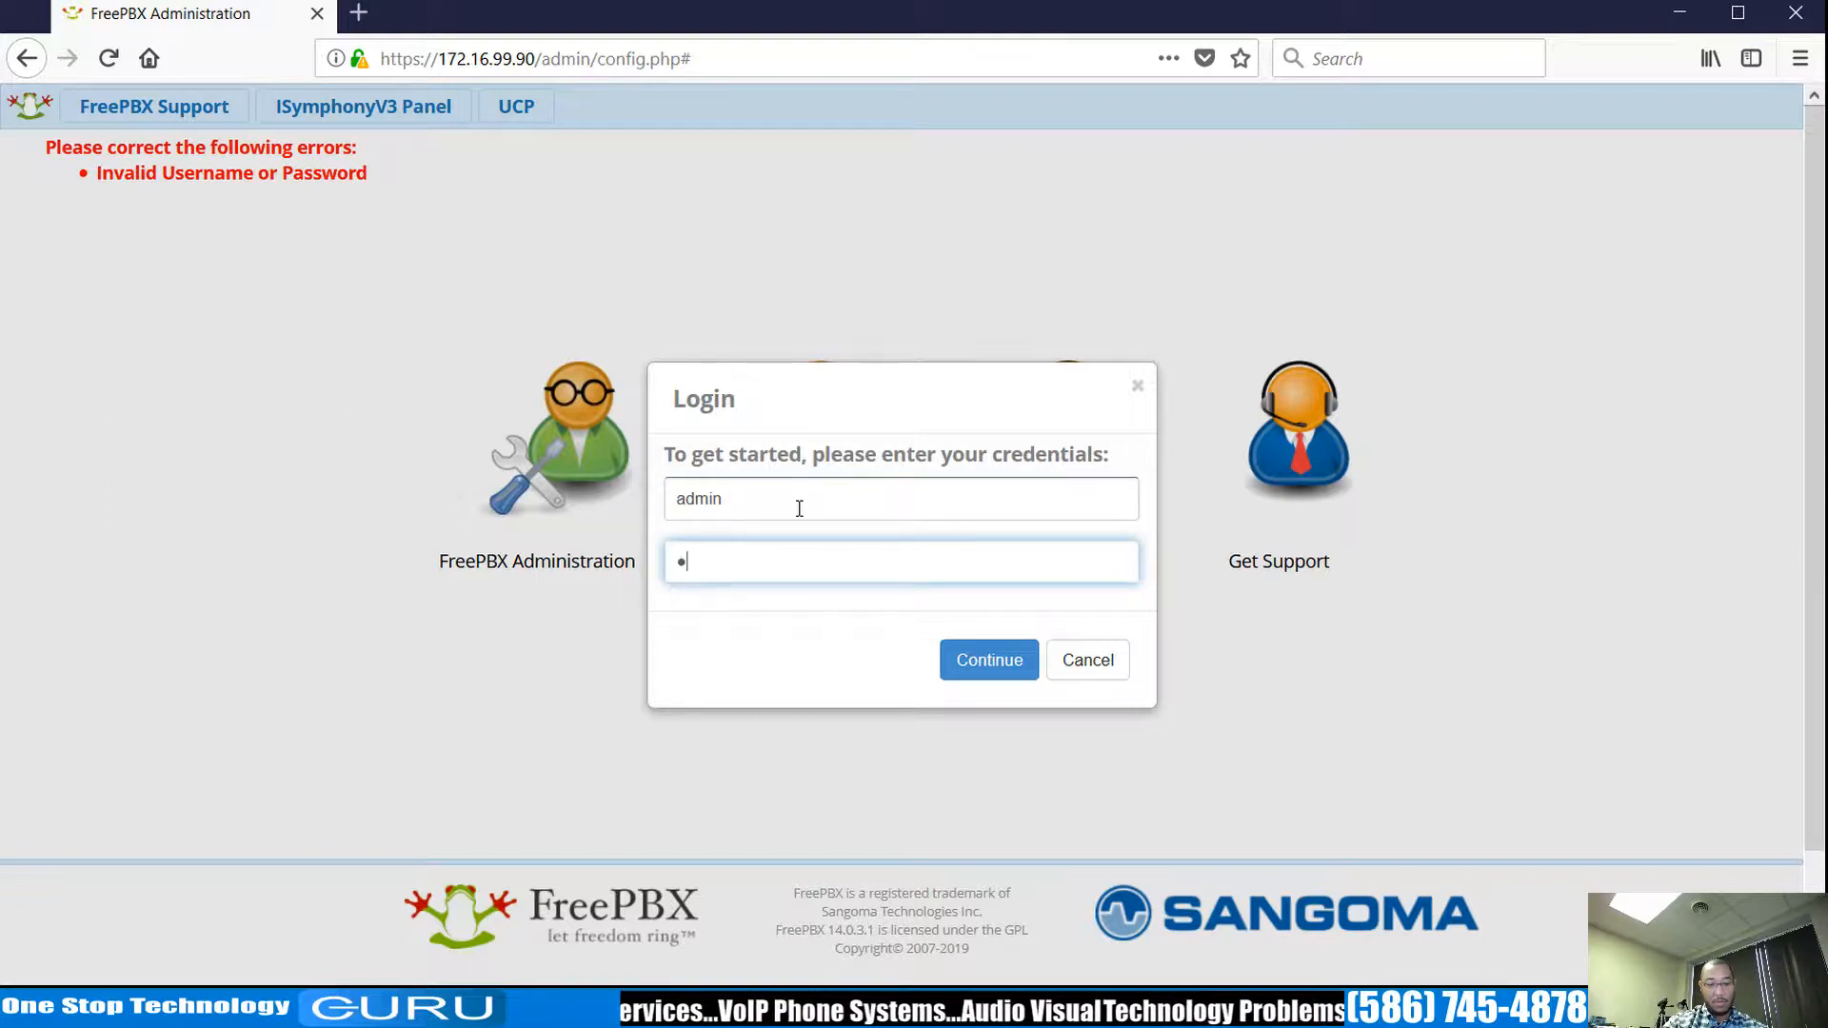
type("*")
key("Return")
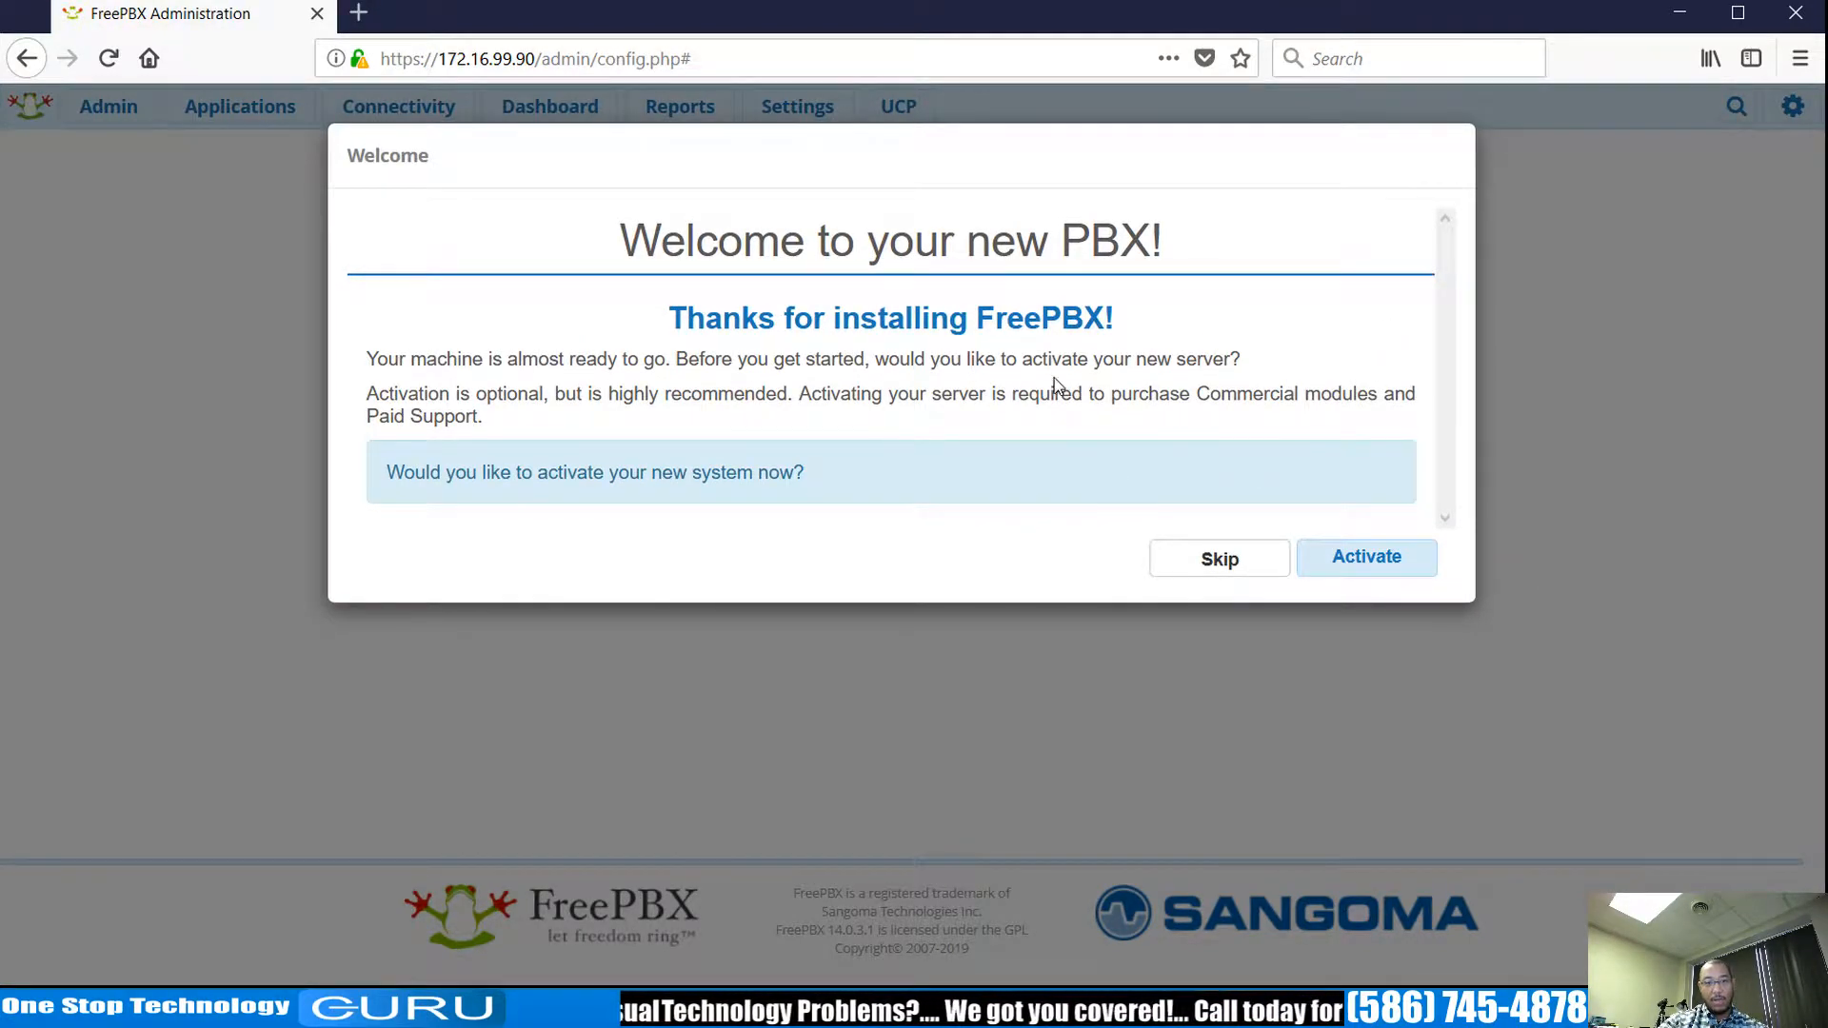
Begin activating the new PBX with a portal account and review the activation form.
left_click(1382, 563)
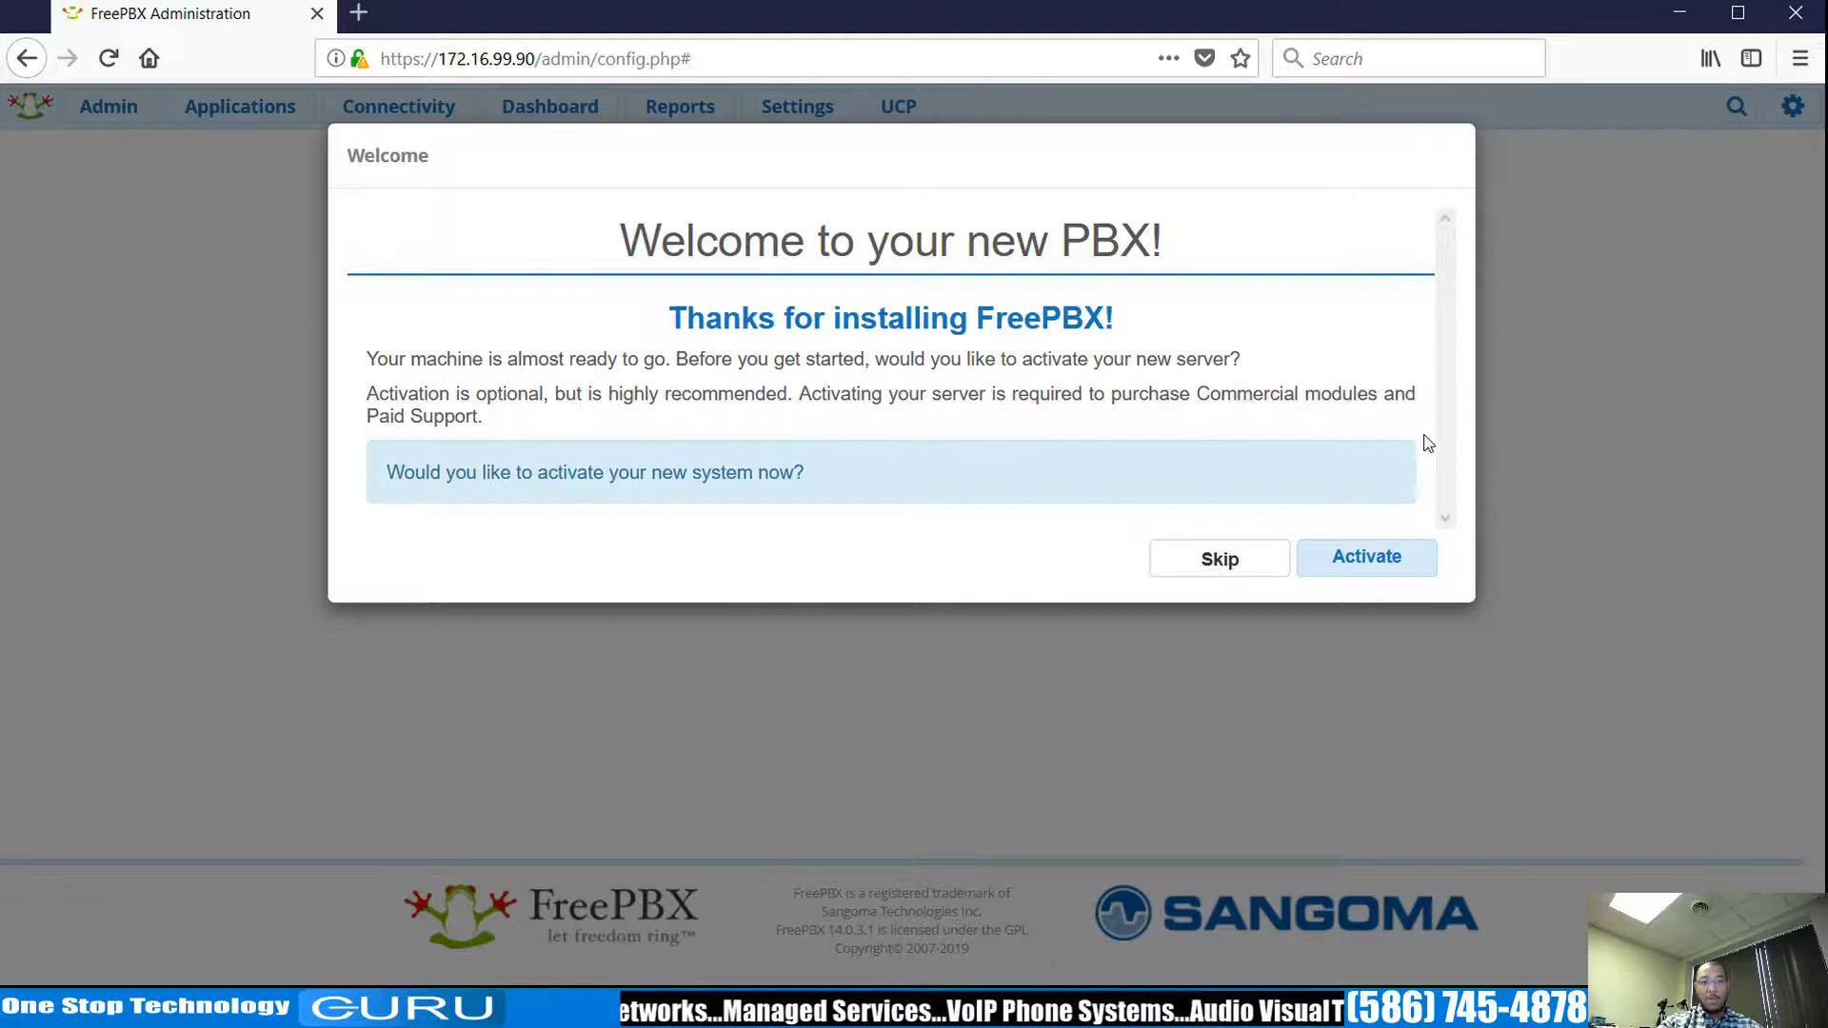
left_click(1392, 563)
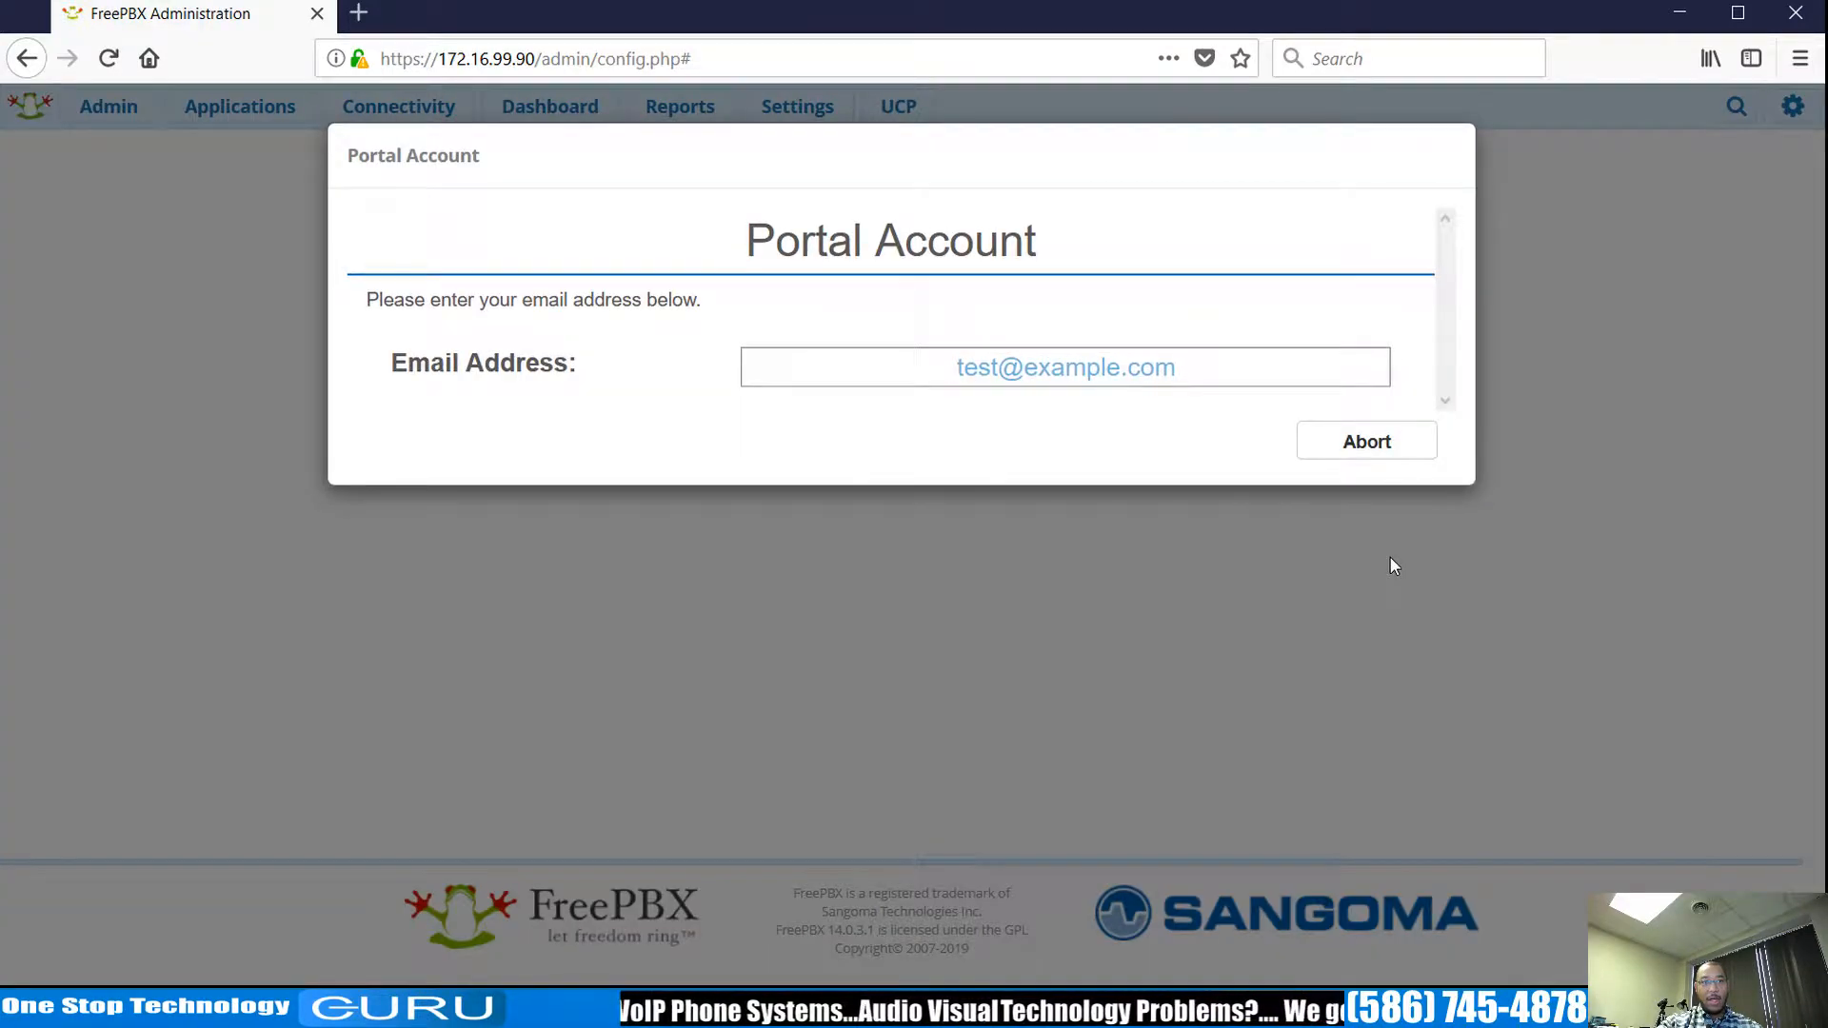
left_click(1146, 368)
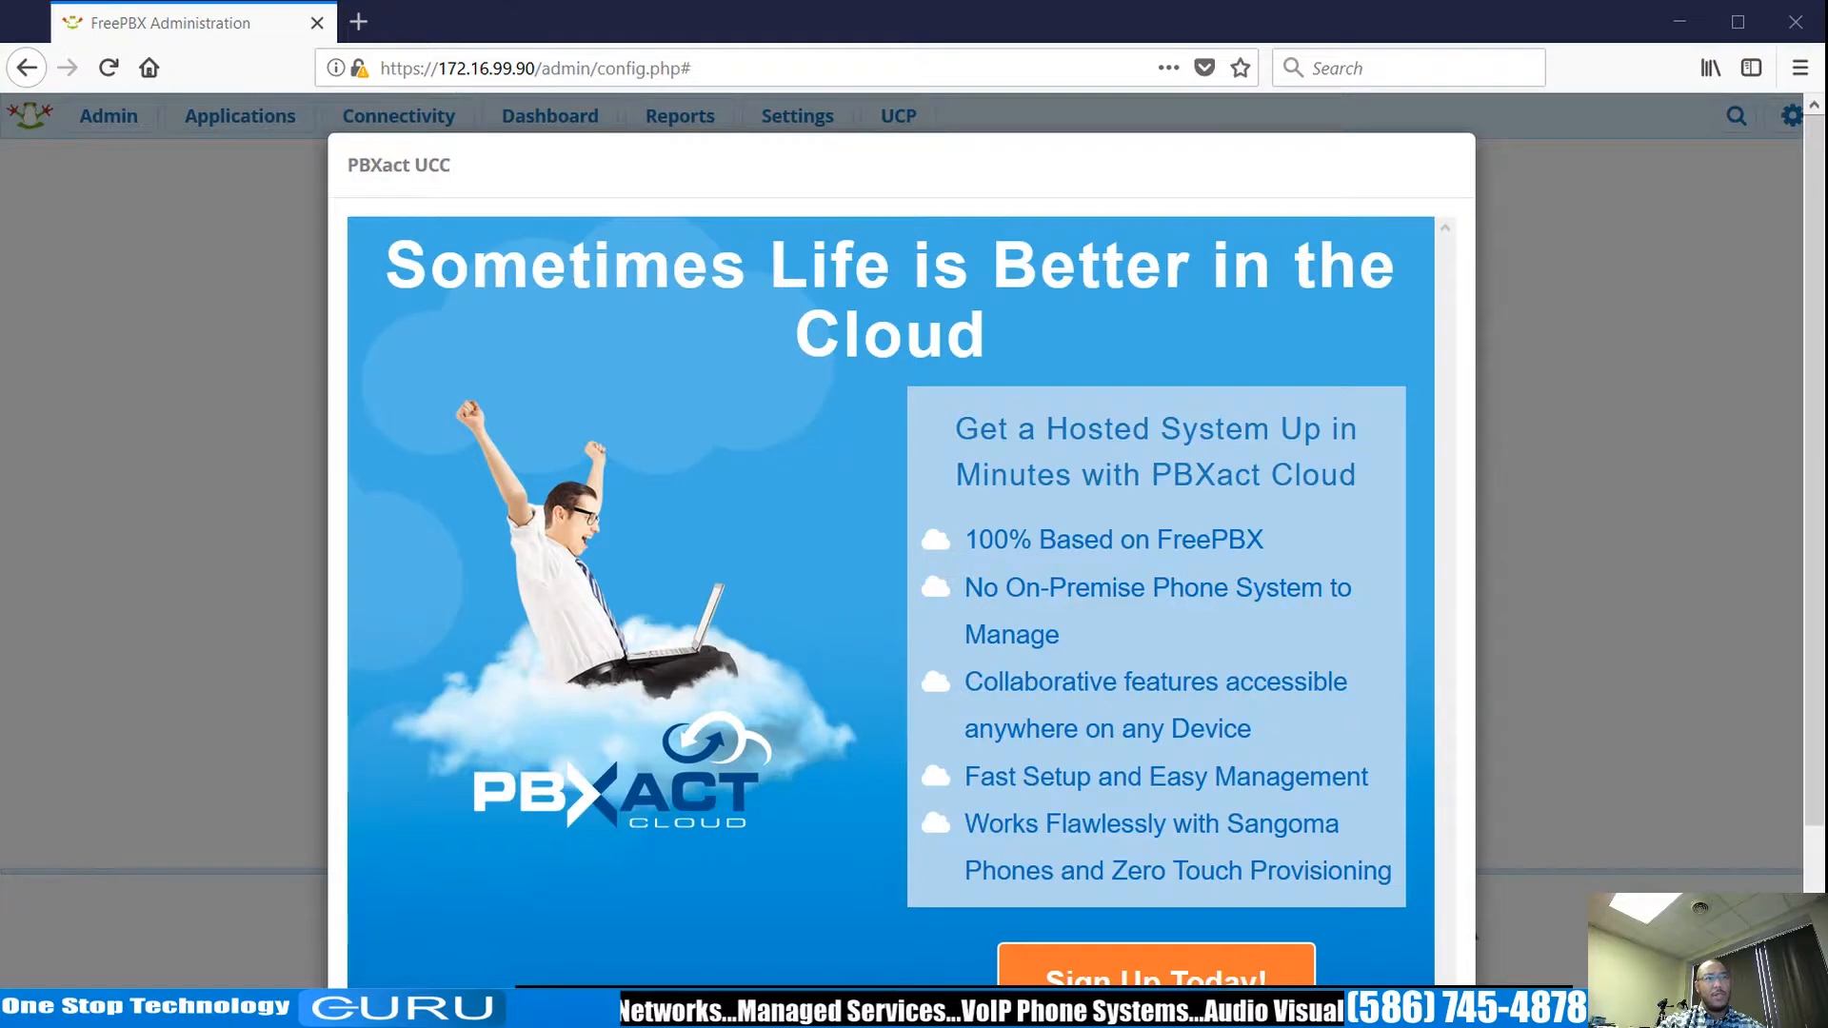
scroll(901, 533, "down", 3)
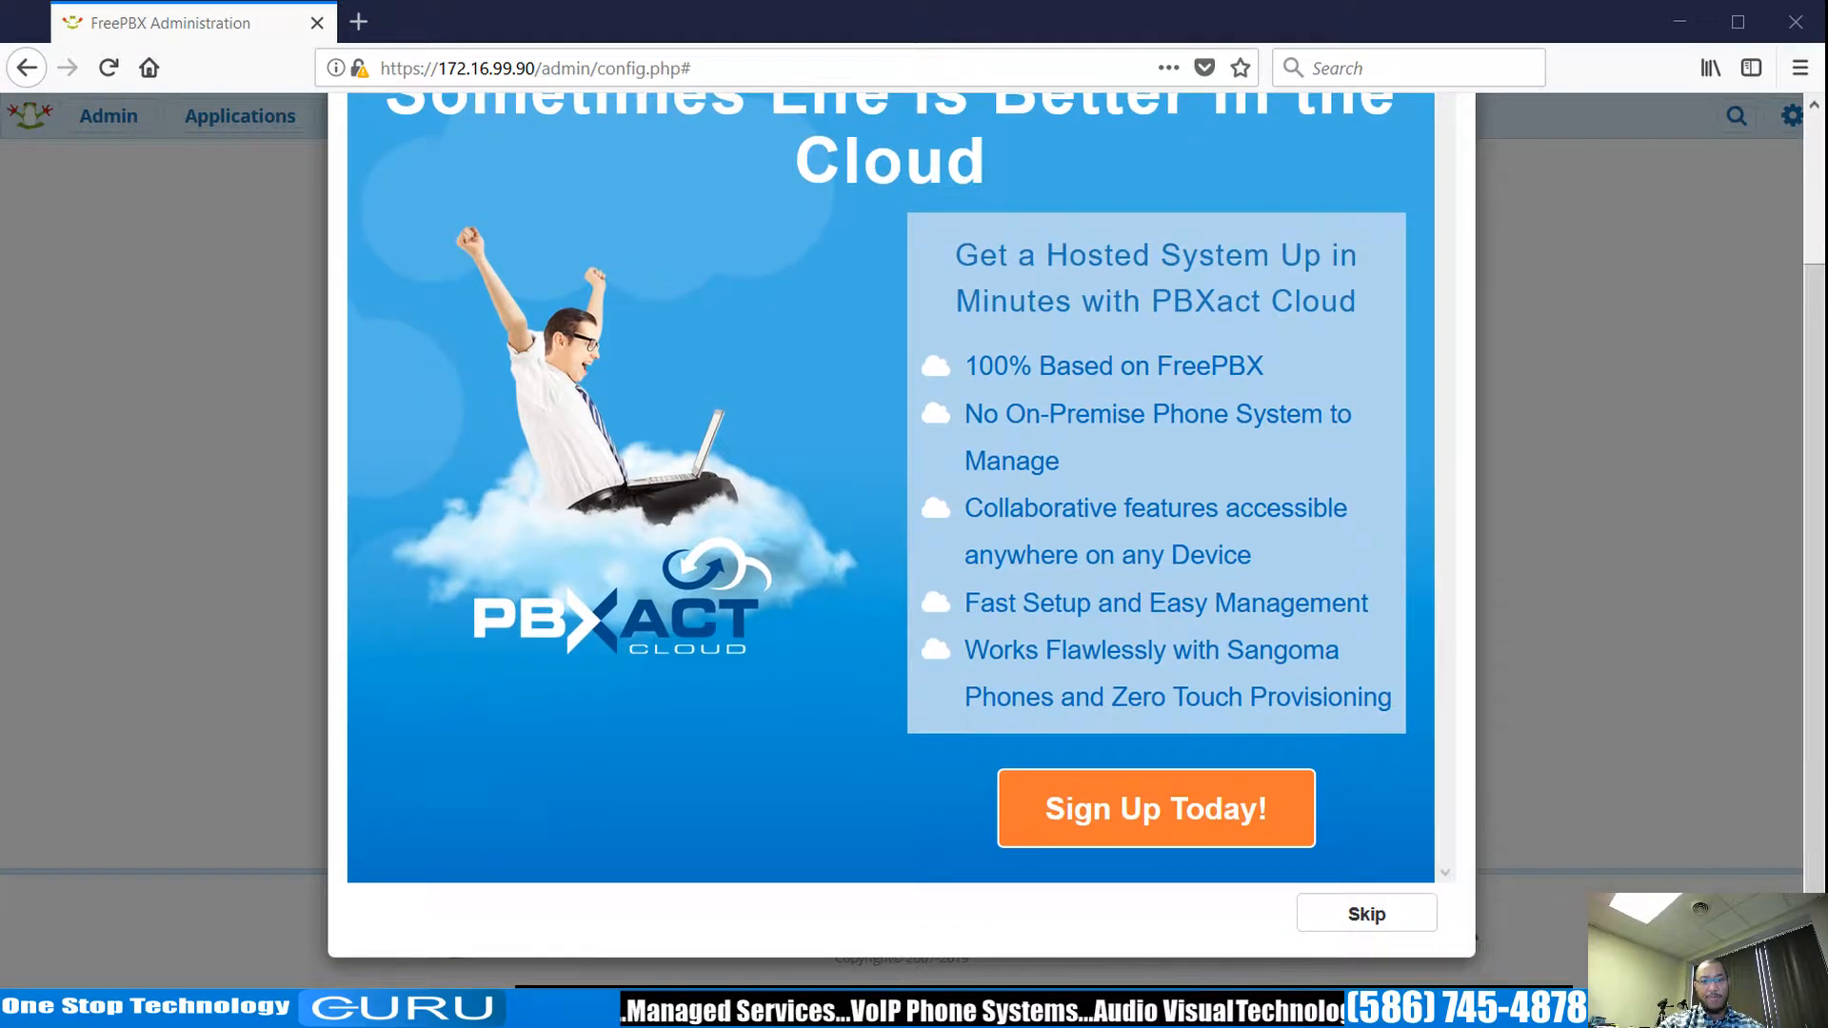
scroll(900, 533, "up", 3)
scroll(900, 533, "down", 3)
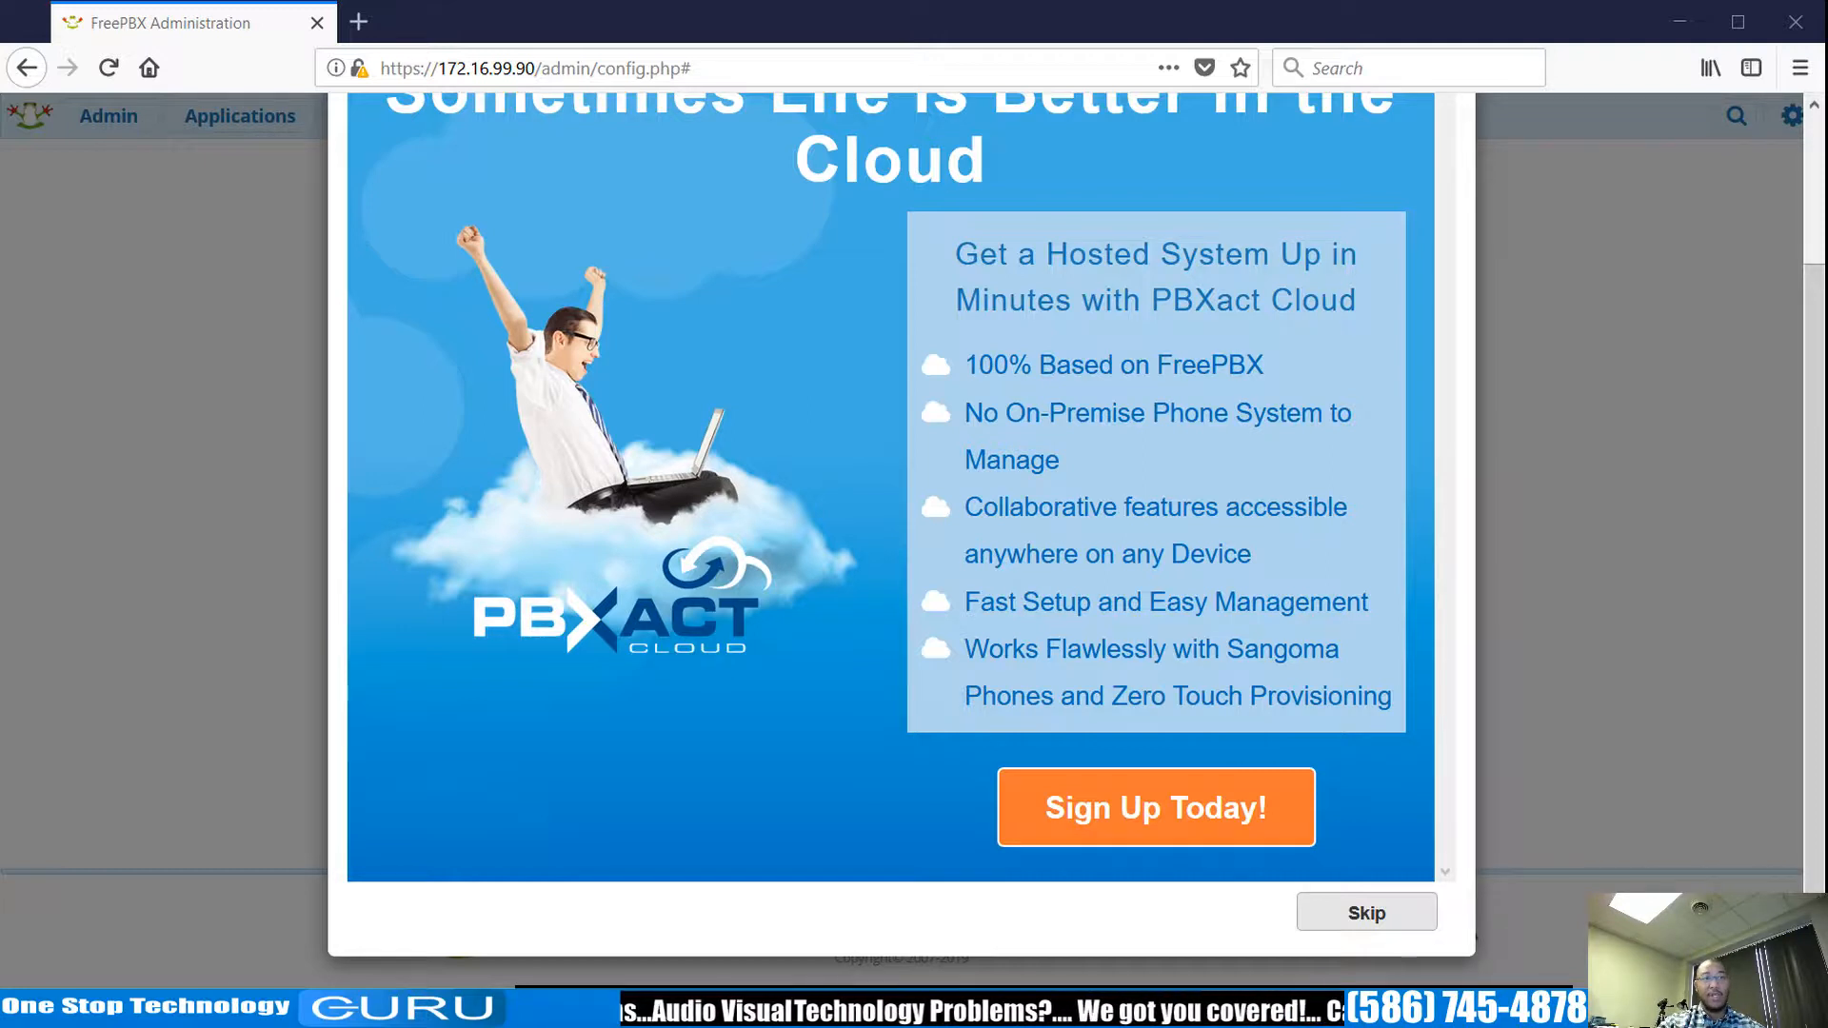
Skip the PBXact Cloud and Sangoma phones promotional dialogs.
left_click(1371, 909)
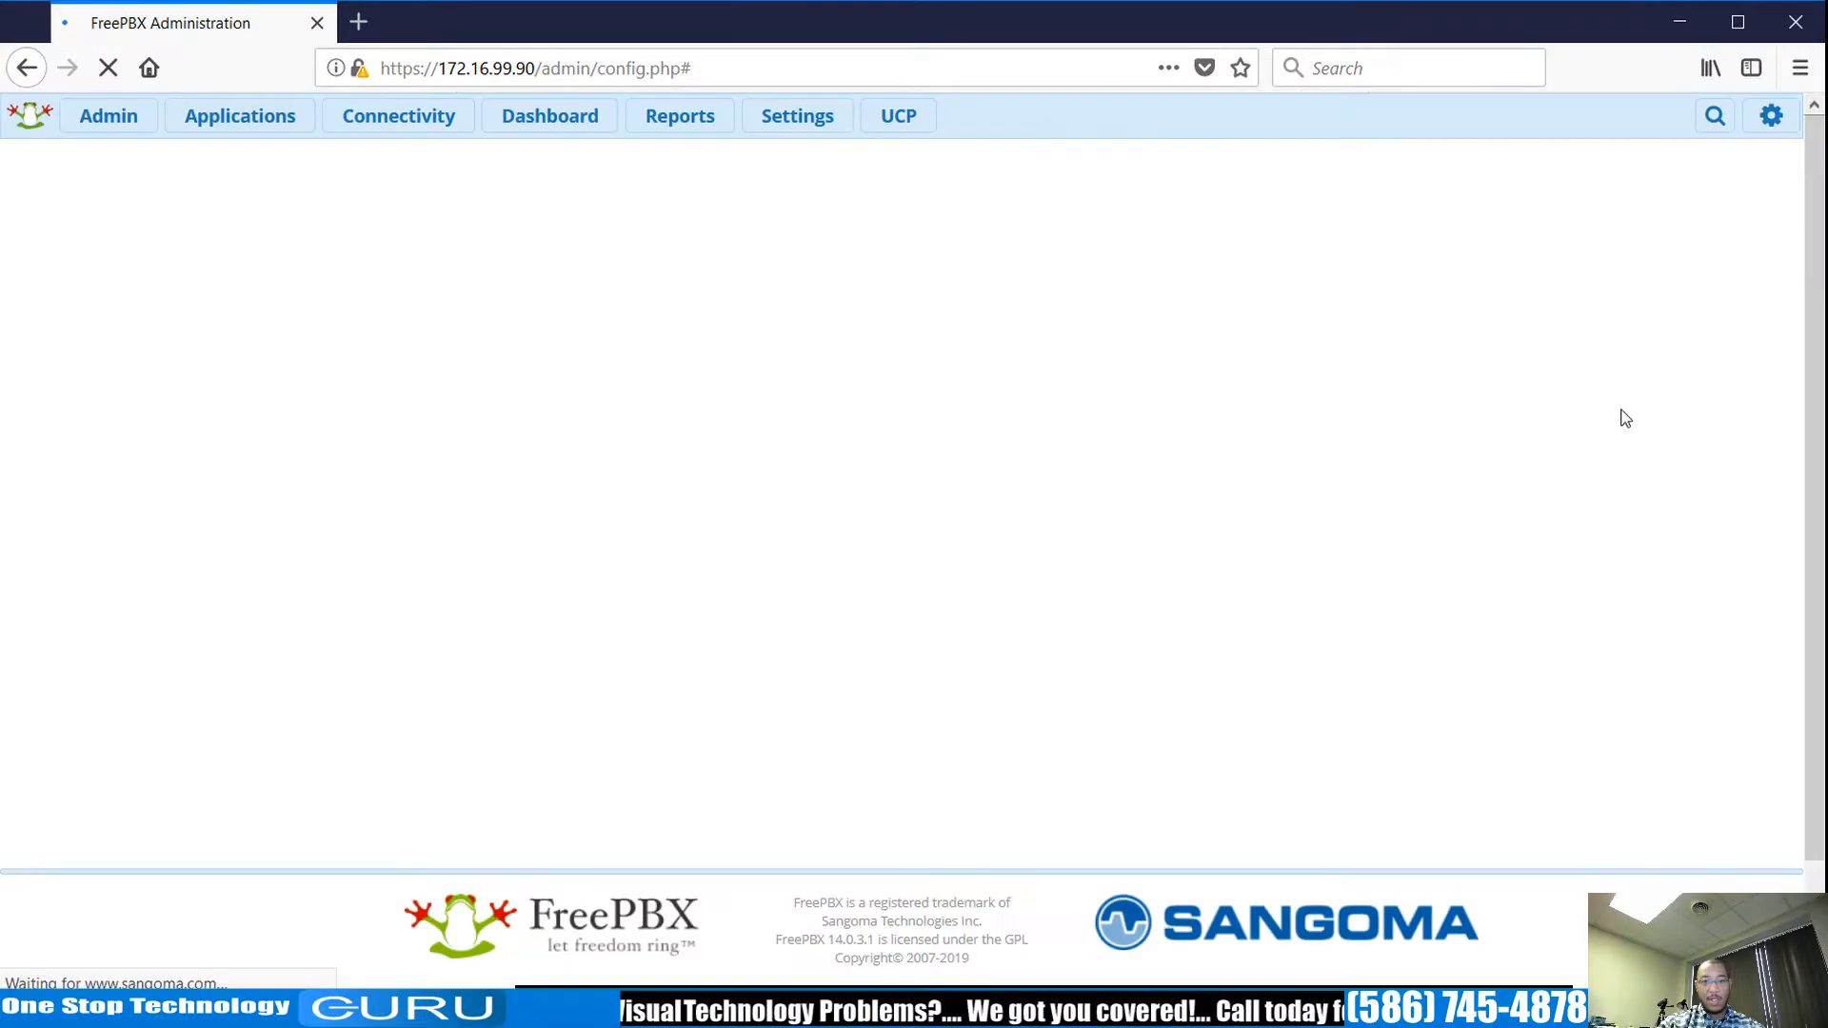
scroll(1740, 374, "down", 3)
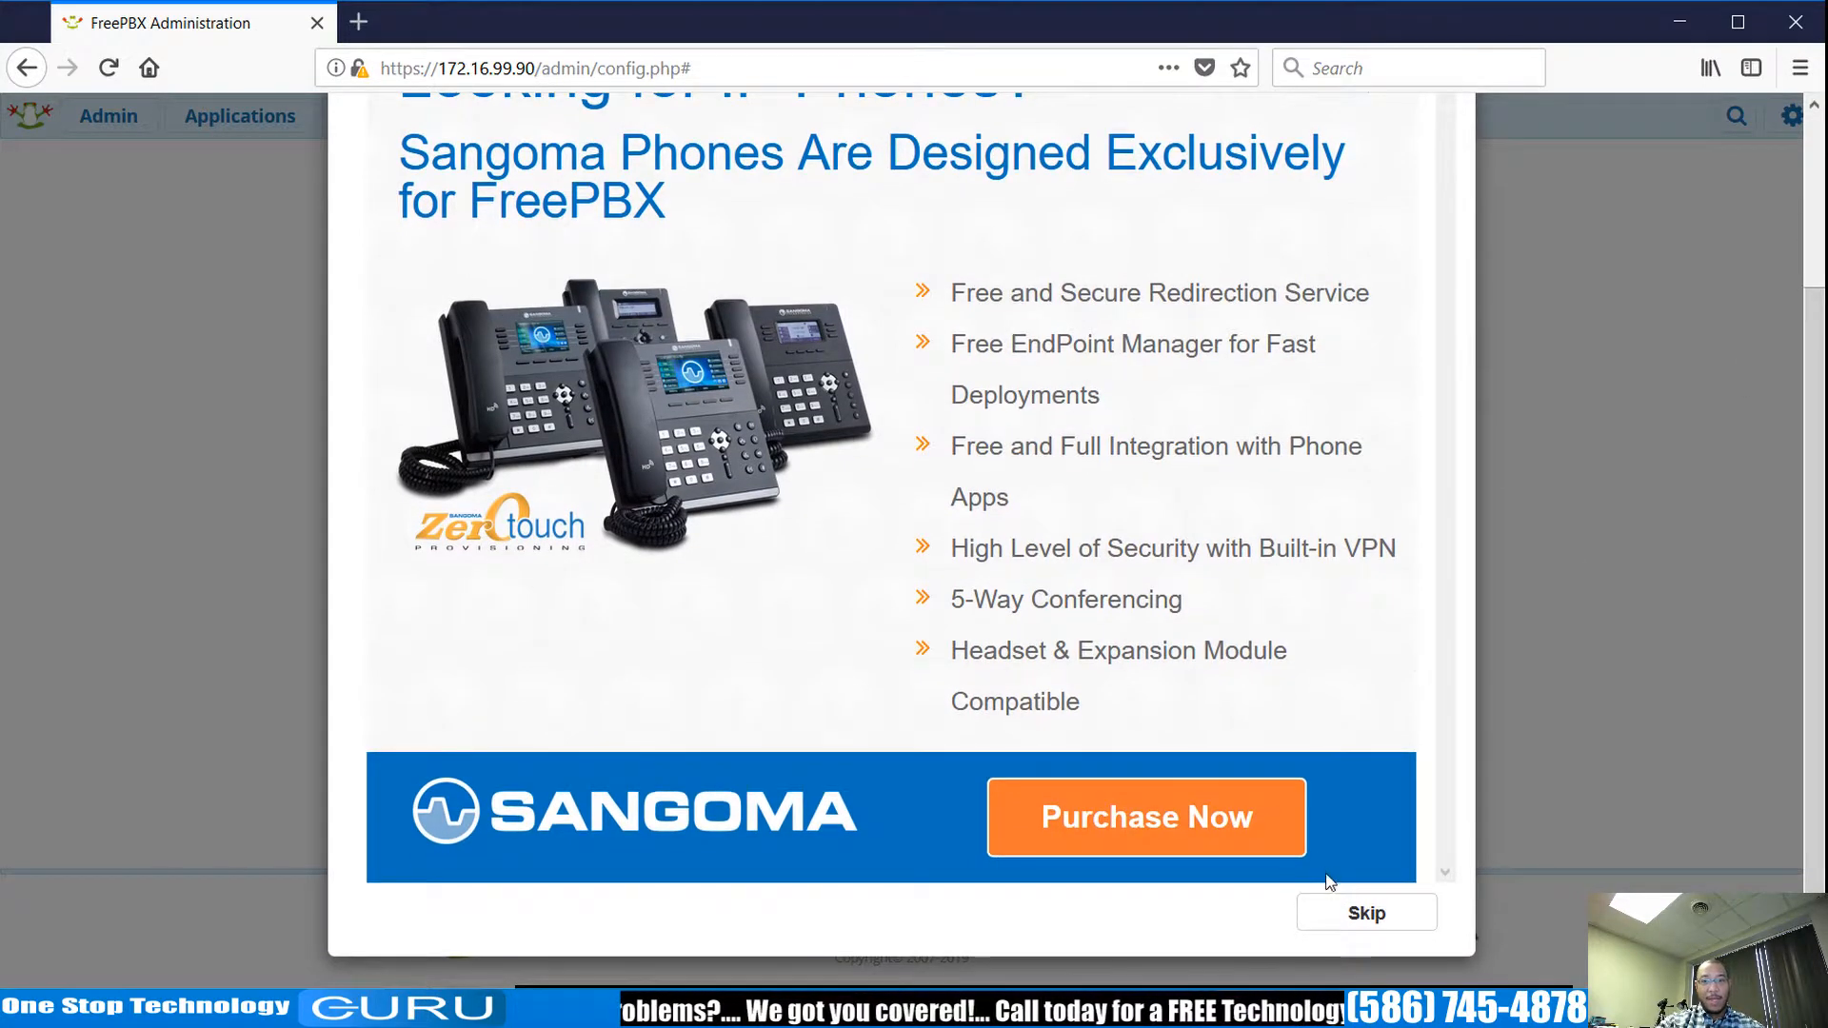
left_click(1389, 916)
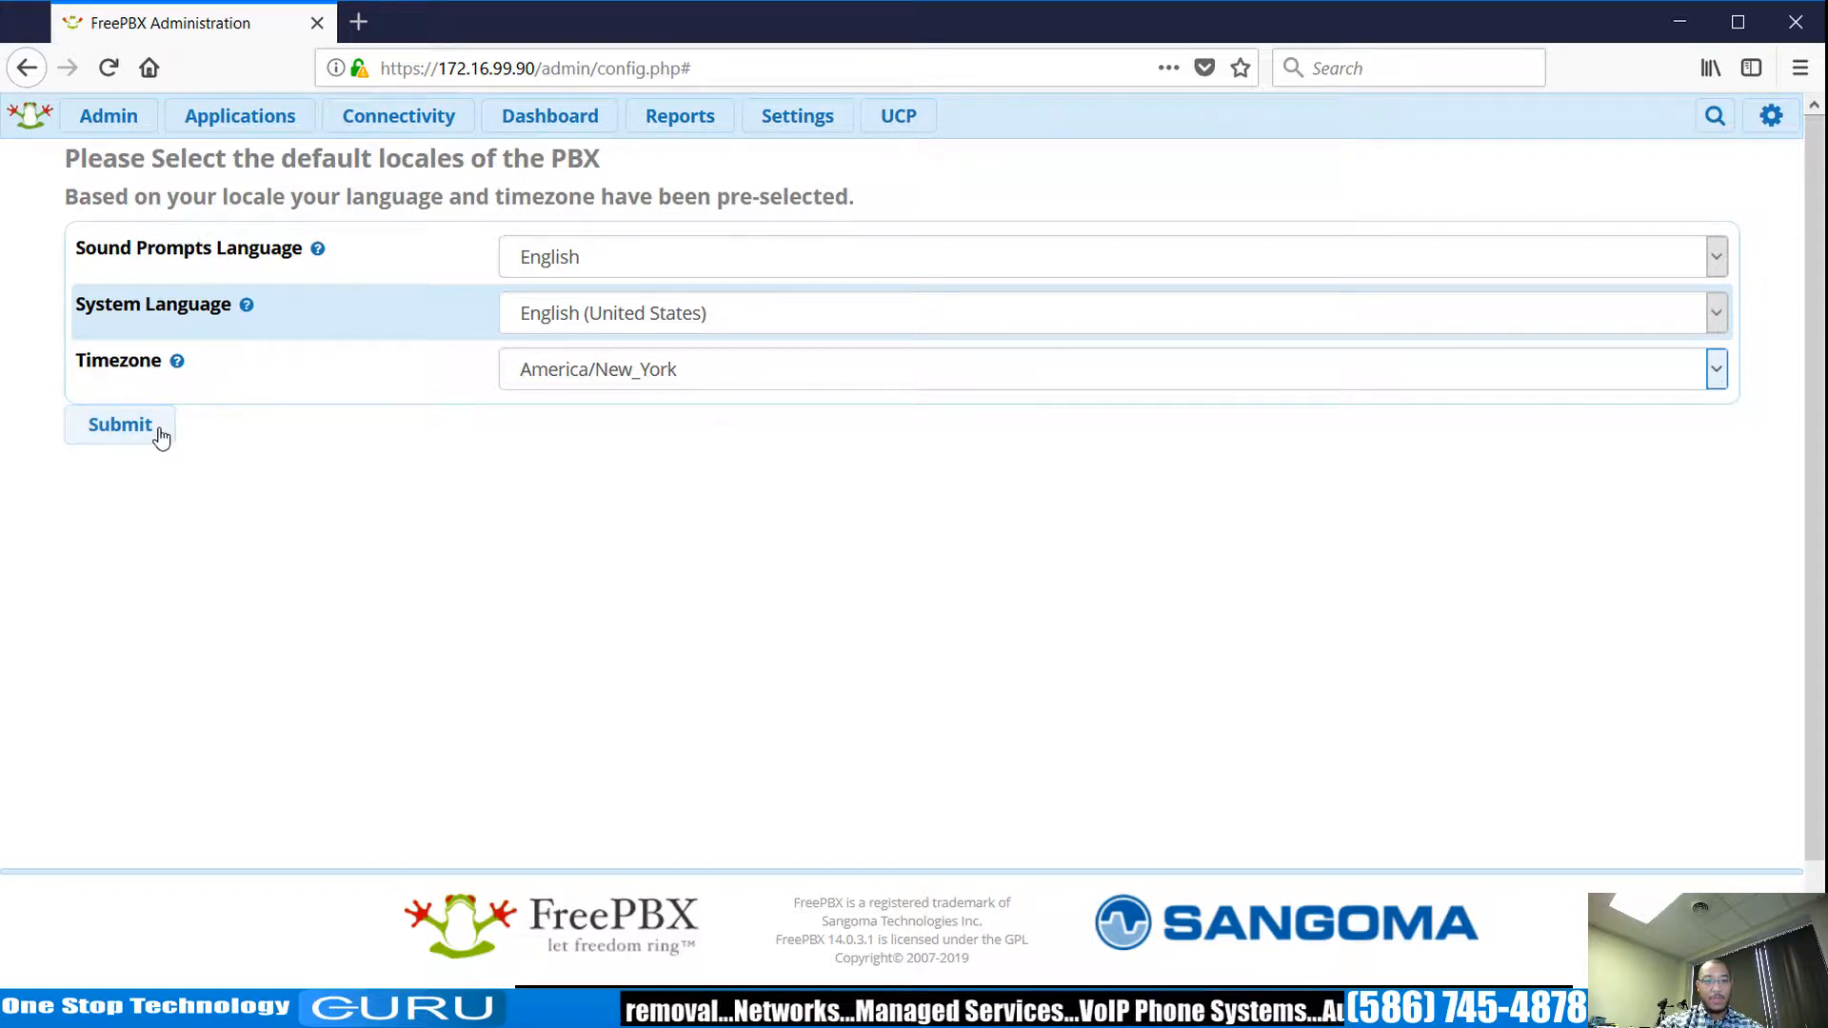
Save the default English locale and America/New_York timezone, then review the firewall page.
left_click(120, 425)
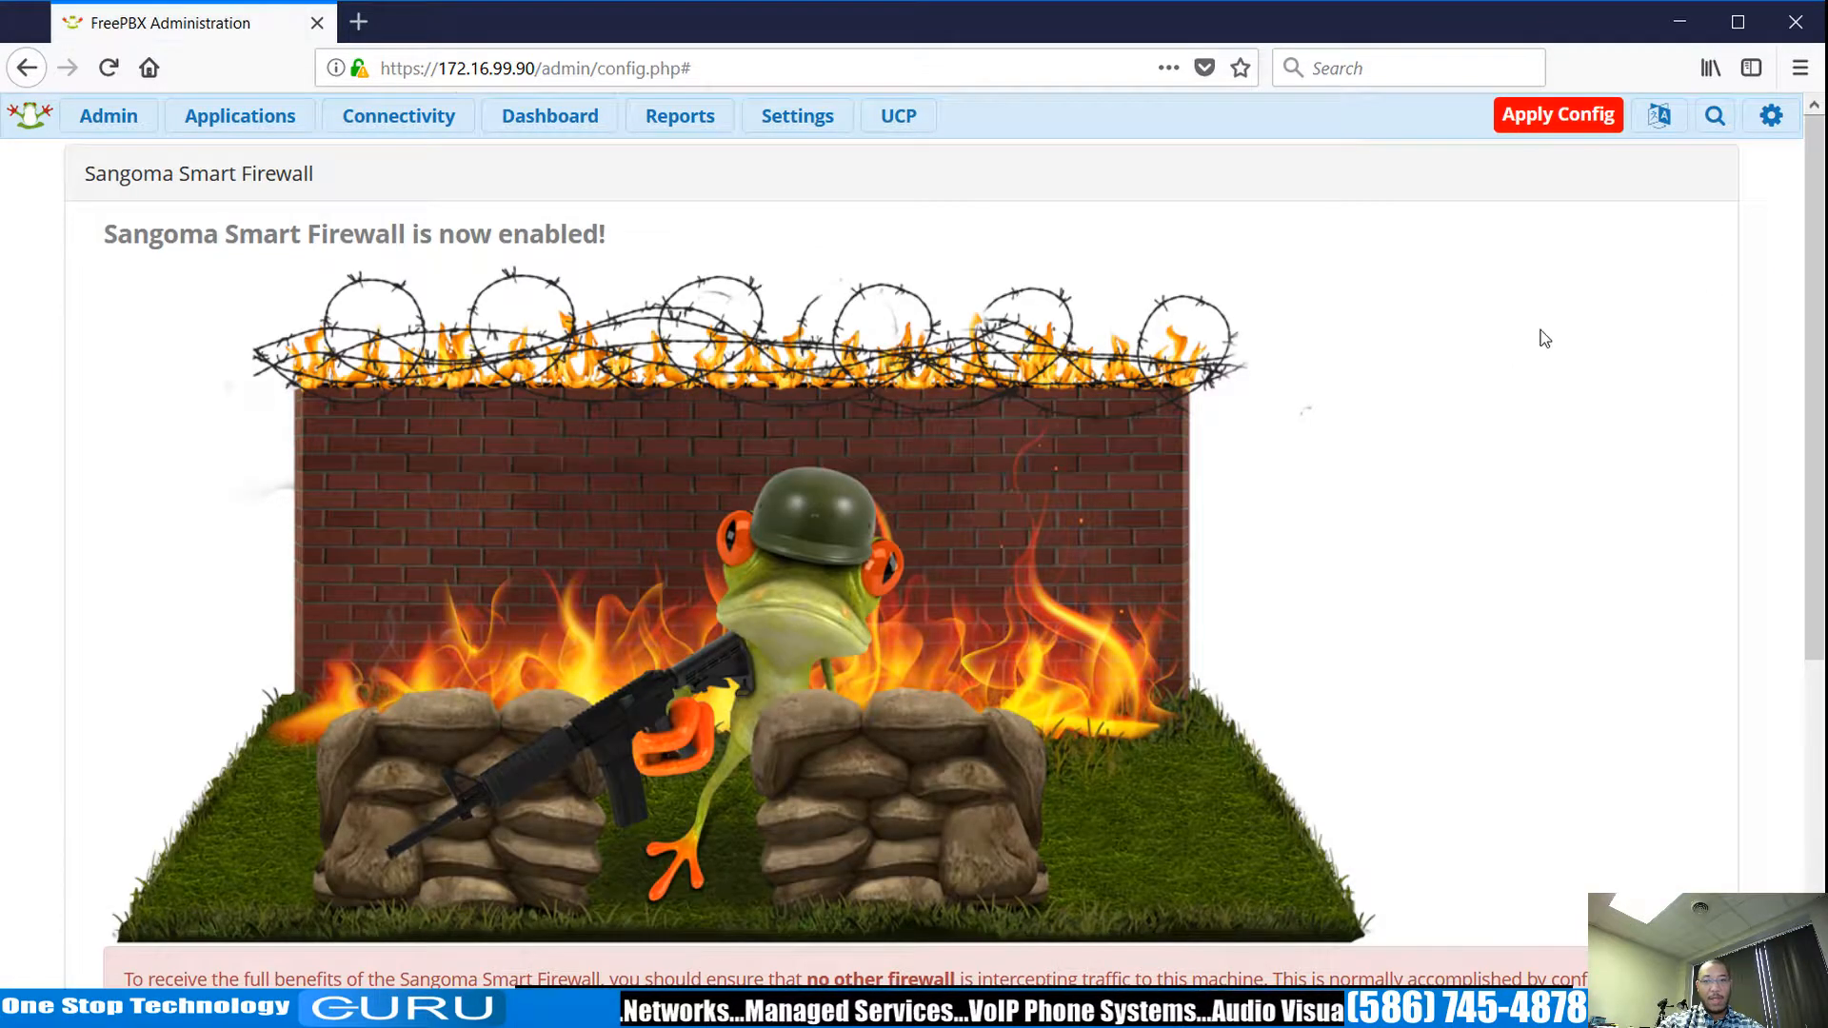
scroll(1802, 225, "down", 4)
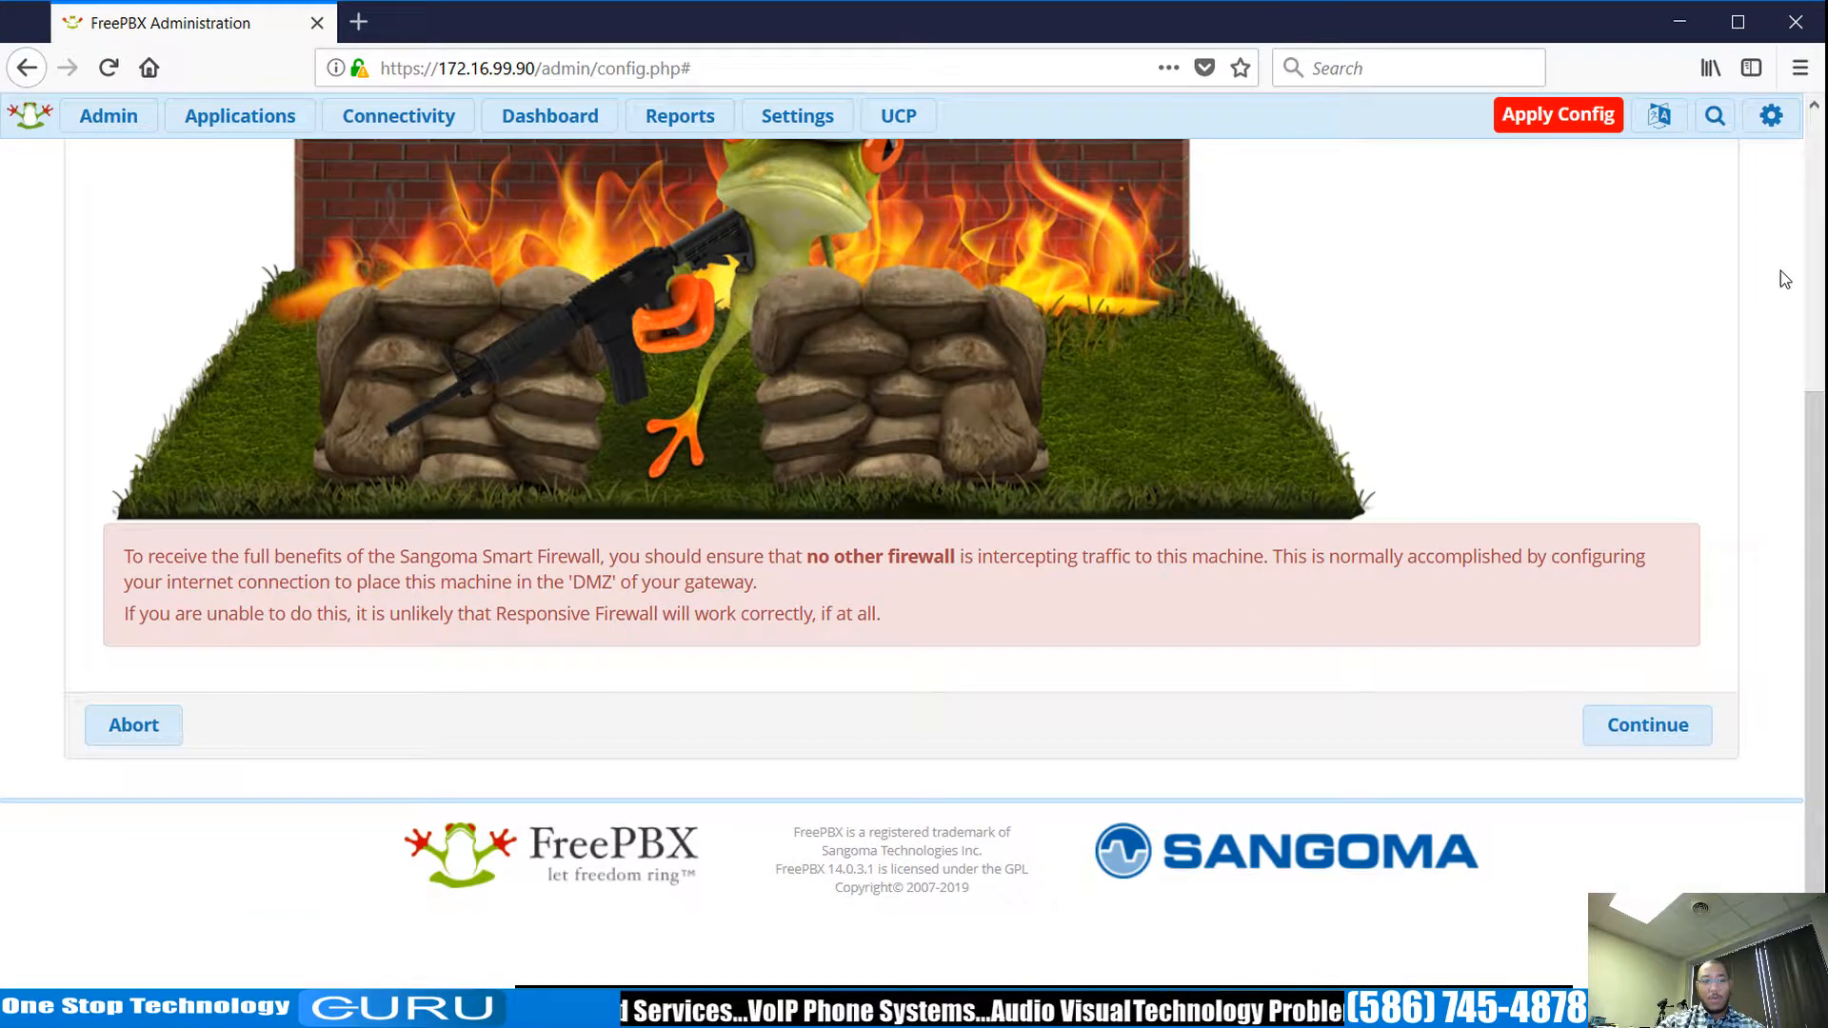
scroll(1780, 279, "up", 5)
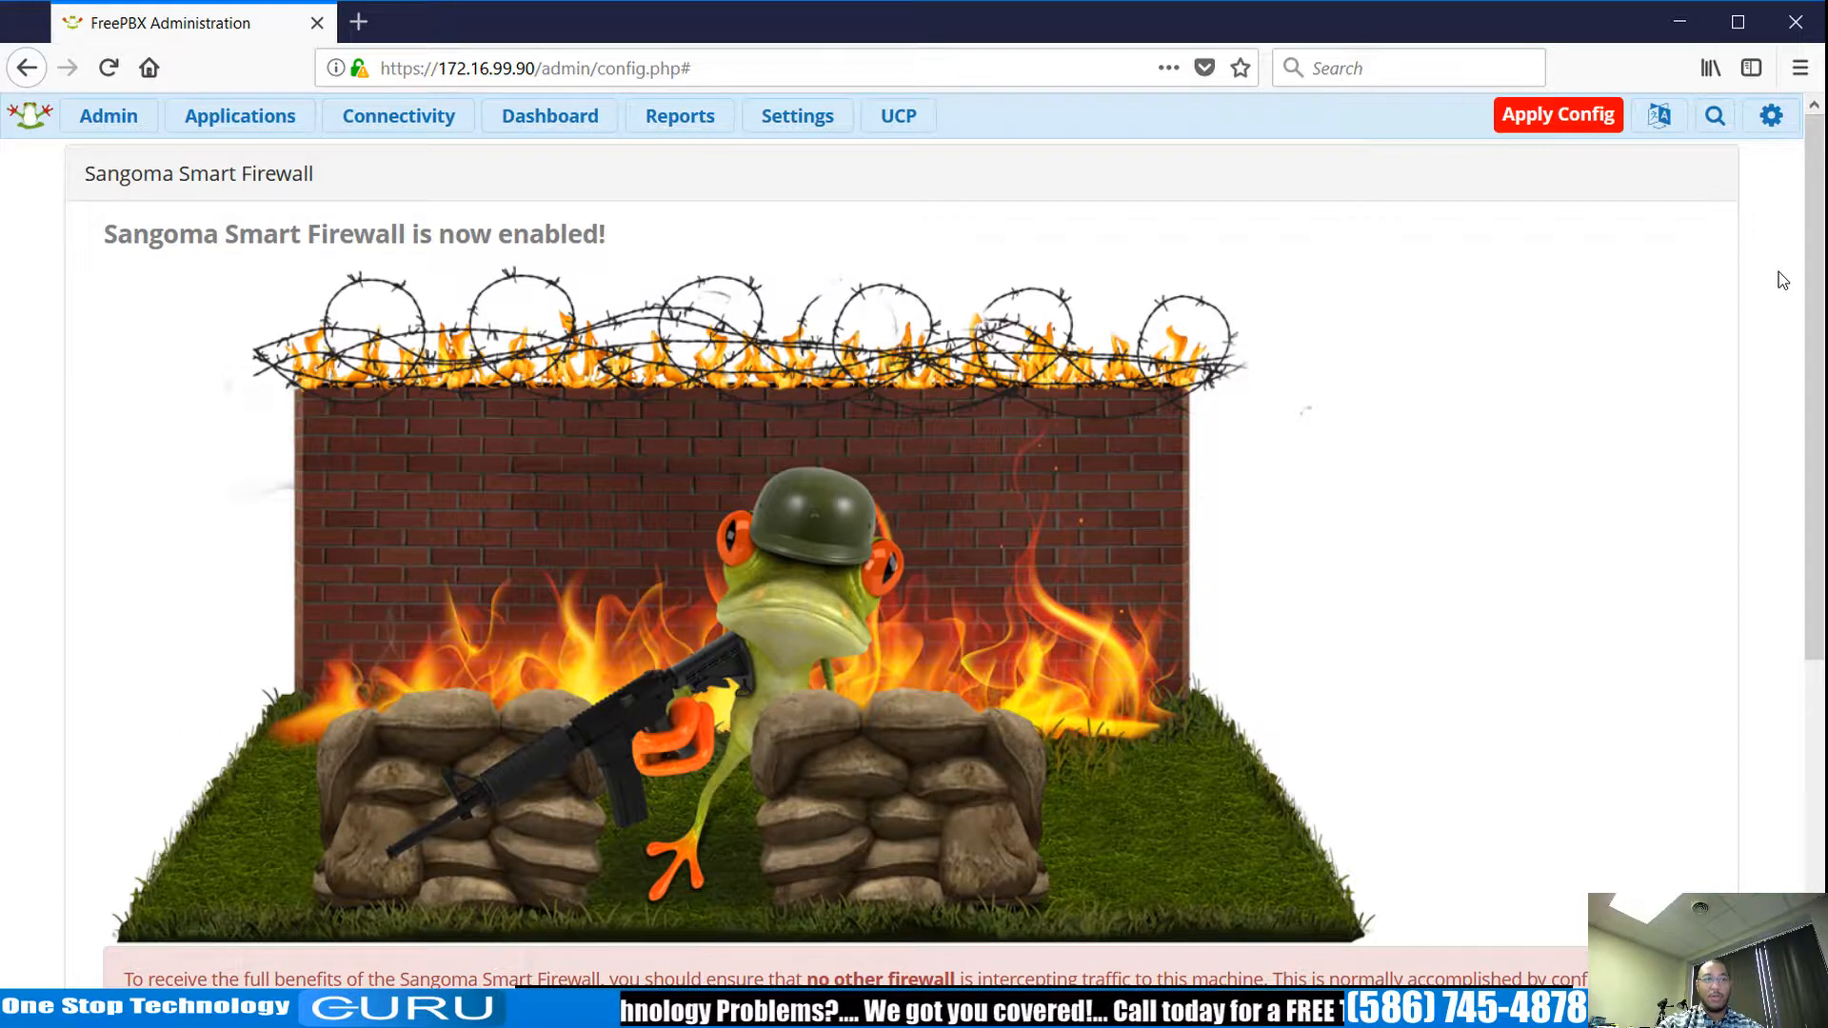
scroll(1778, 272, "down", 3)
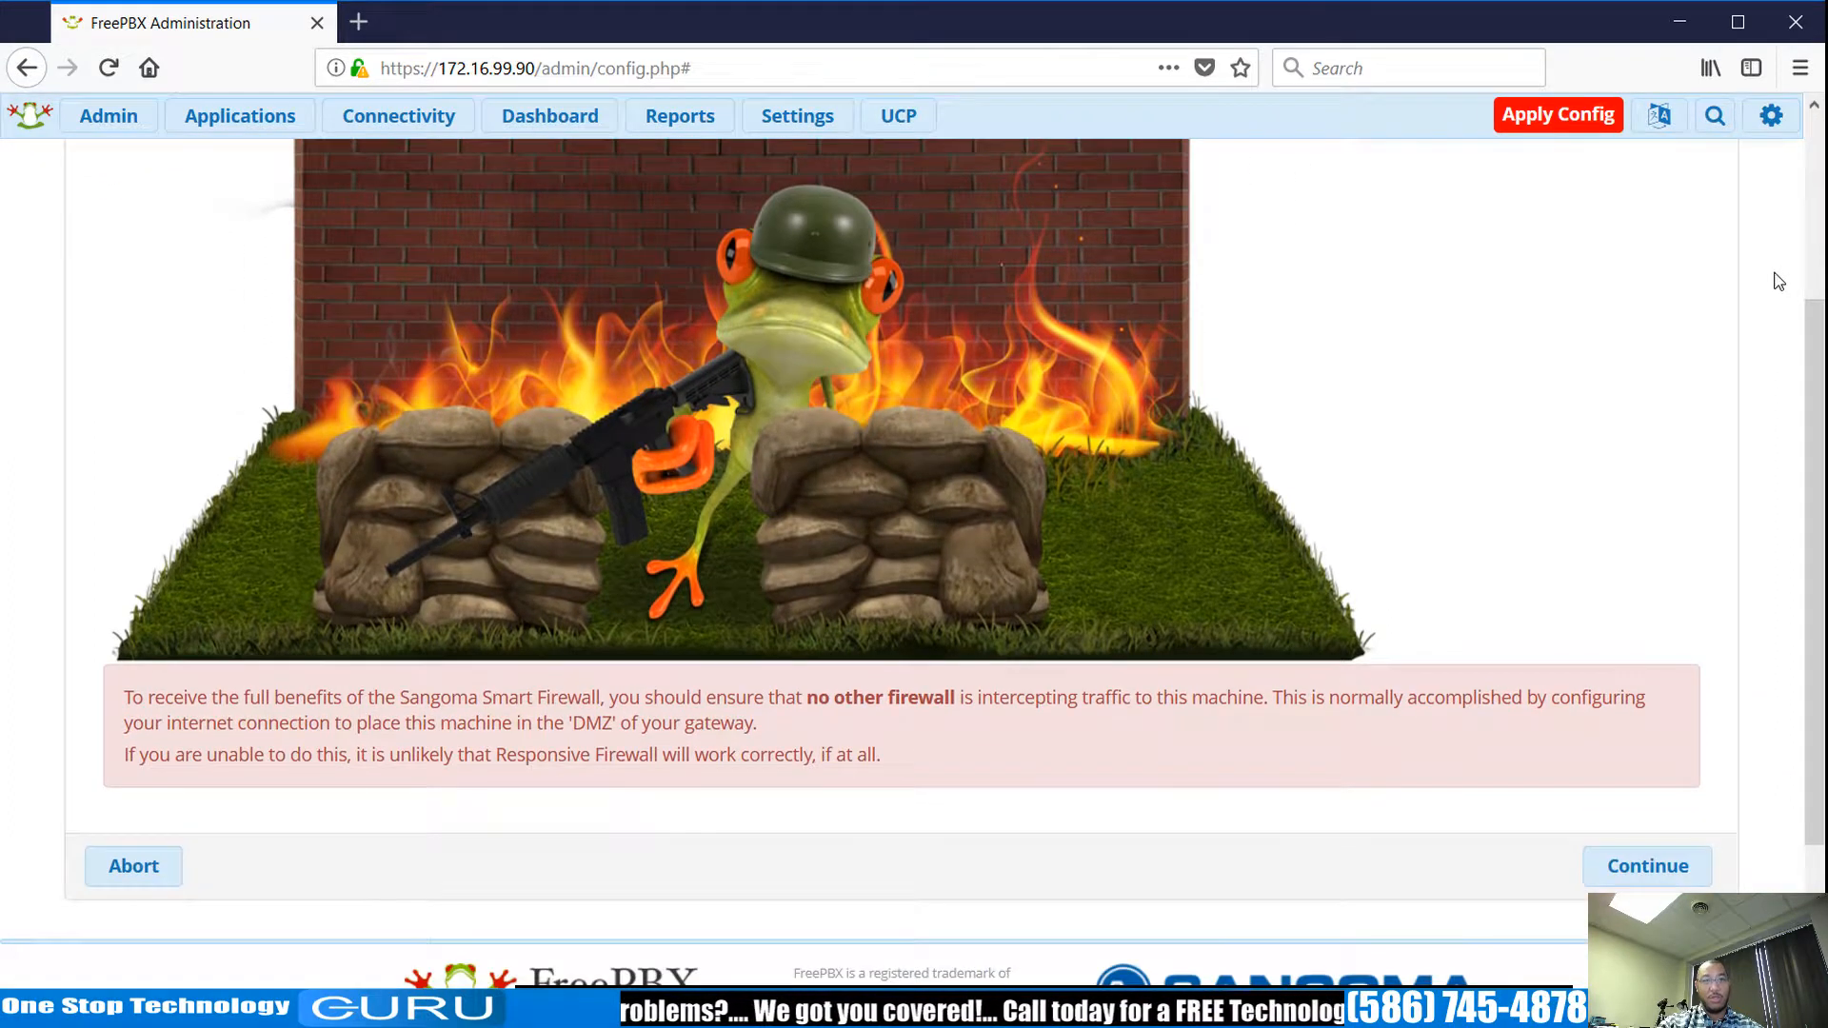
scroll(1709, 299, "up", 3)
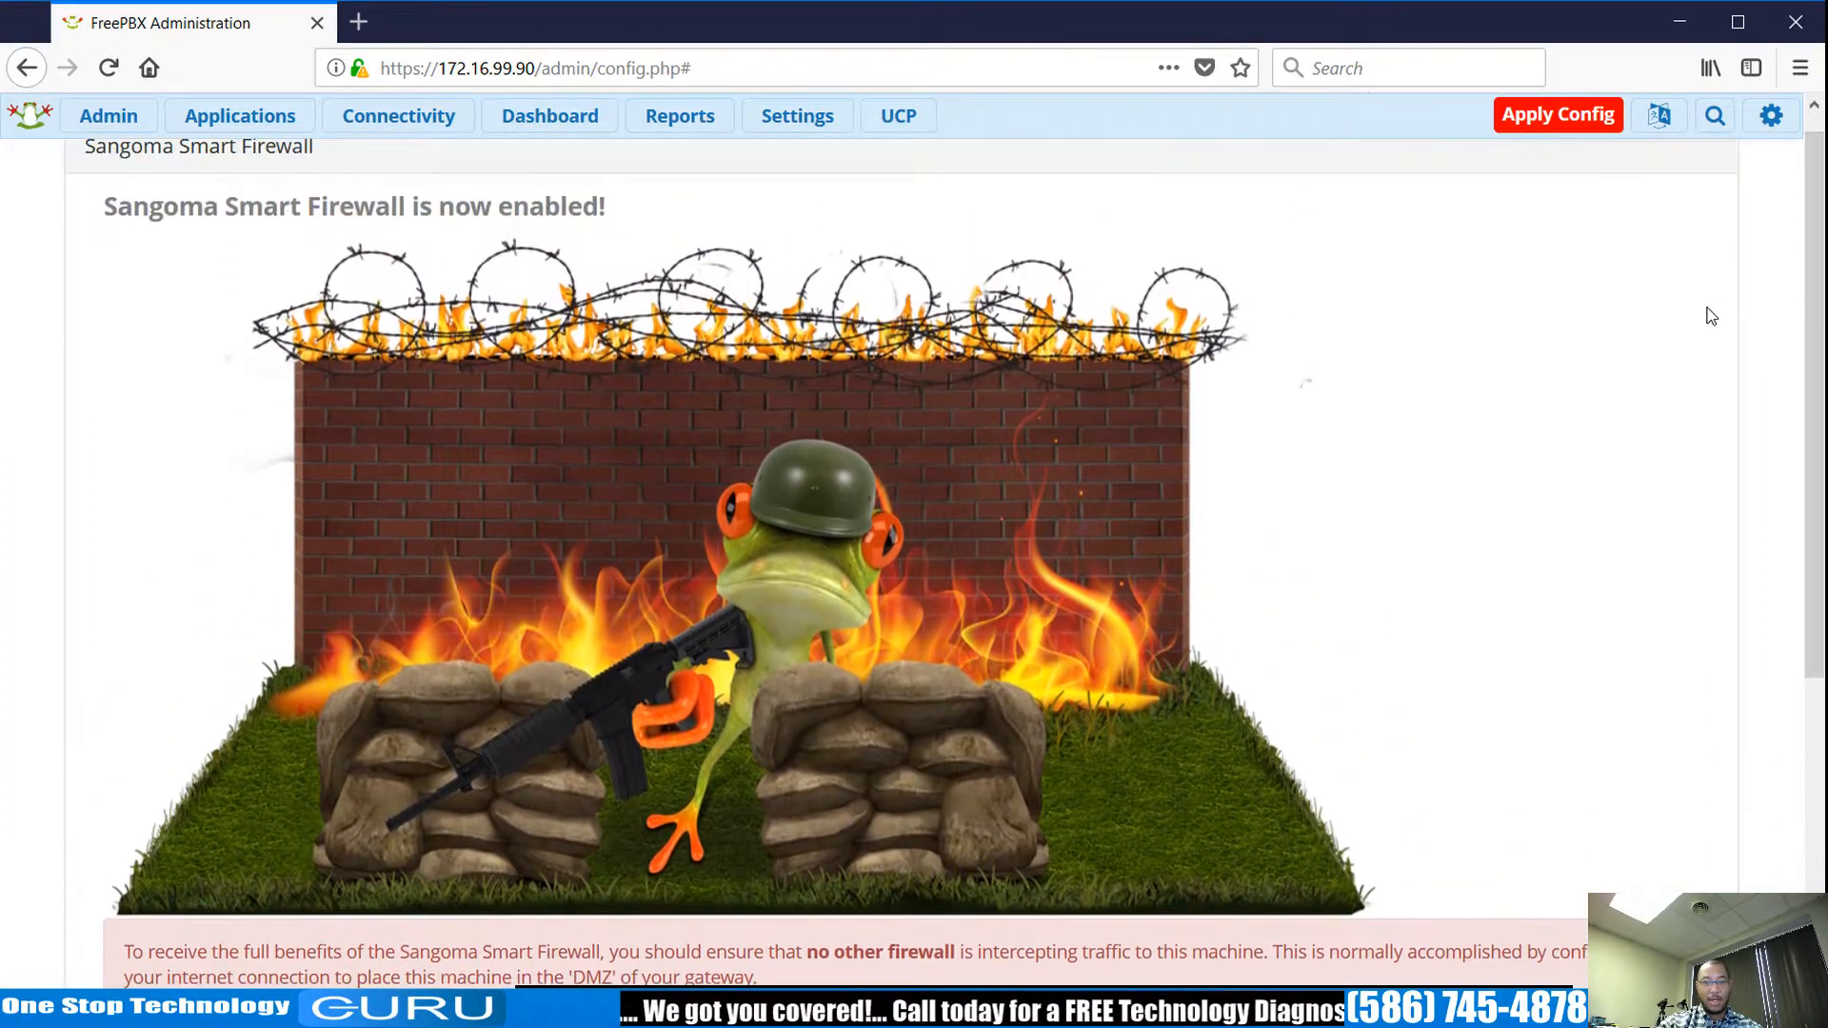
scroll(1412, 391, "down", 3)
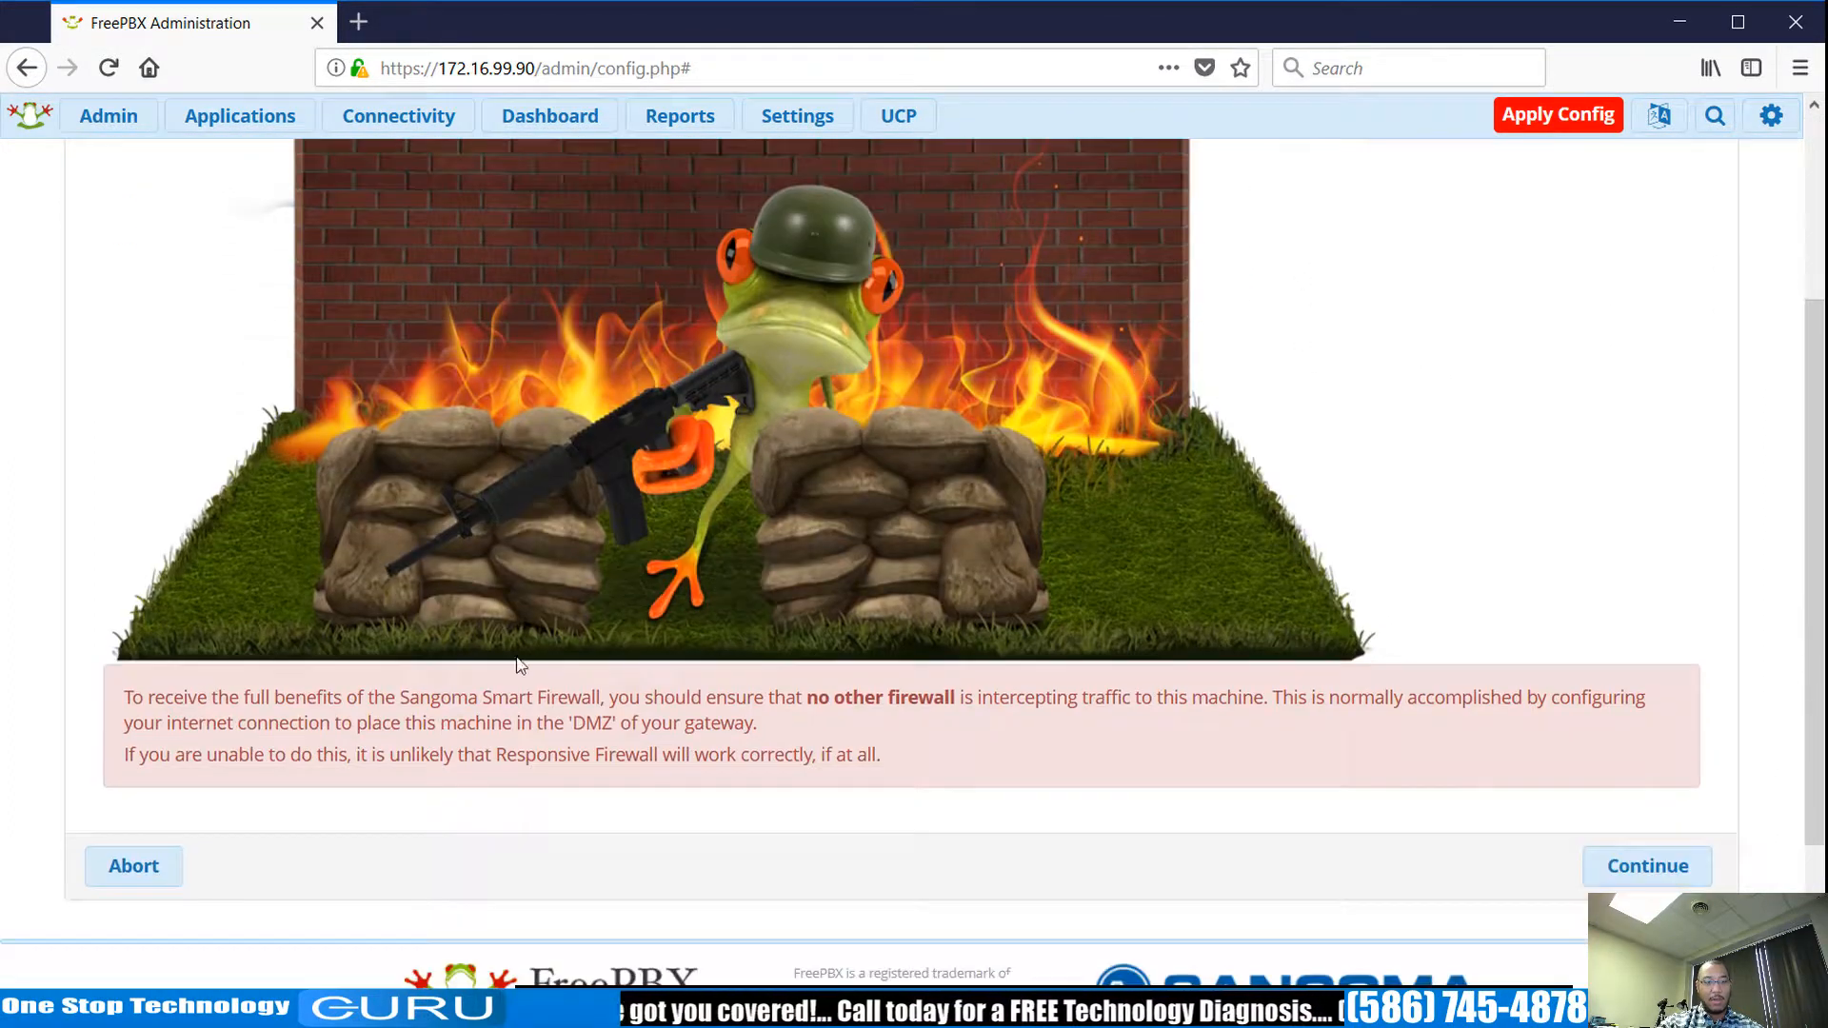
Abort the Sangoma Smart Firewall wizard and reach the SIPStation free-trial offer.
left_click(138, 871)
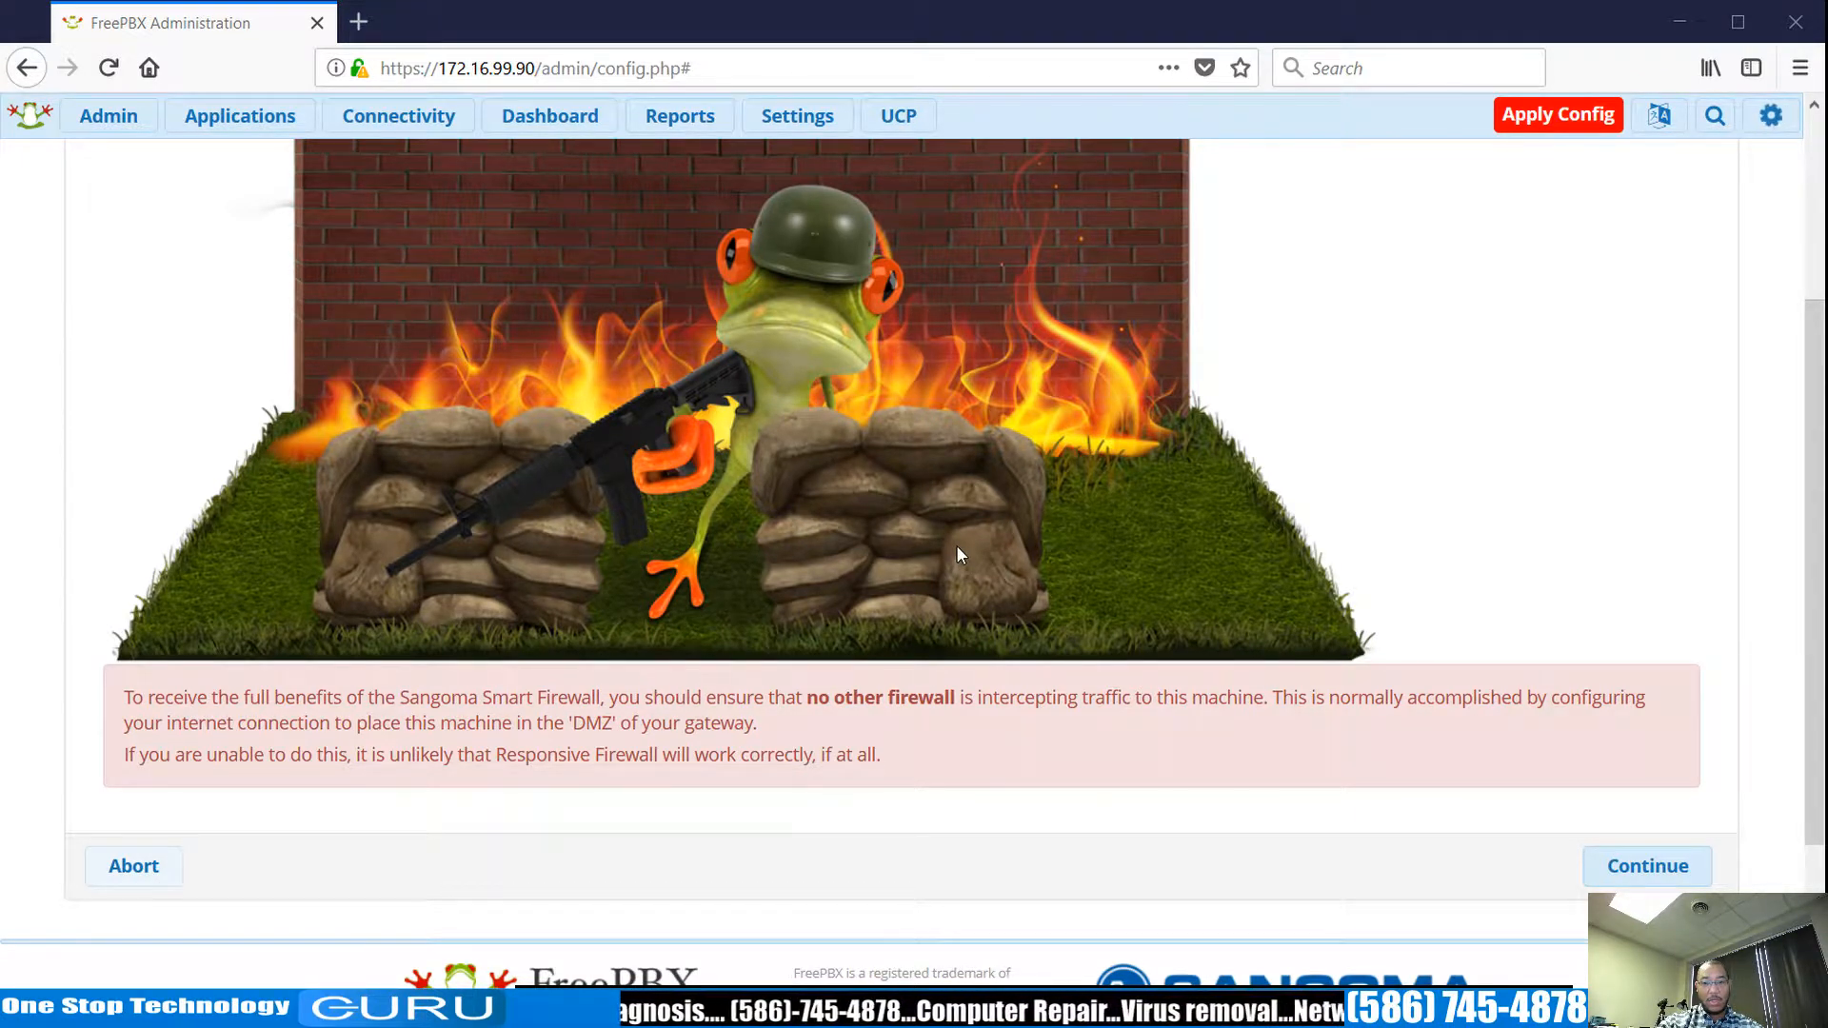
left_click(1604, 866)
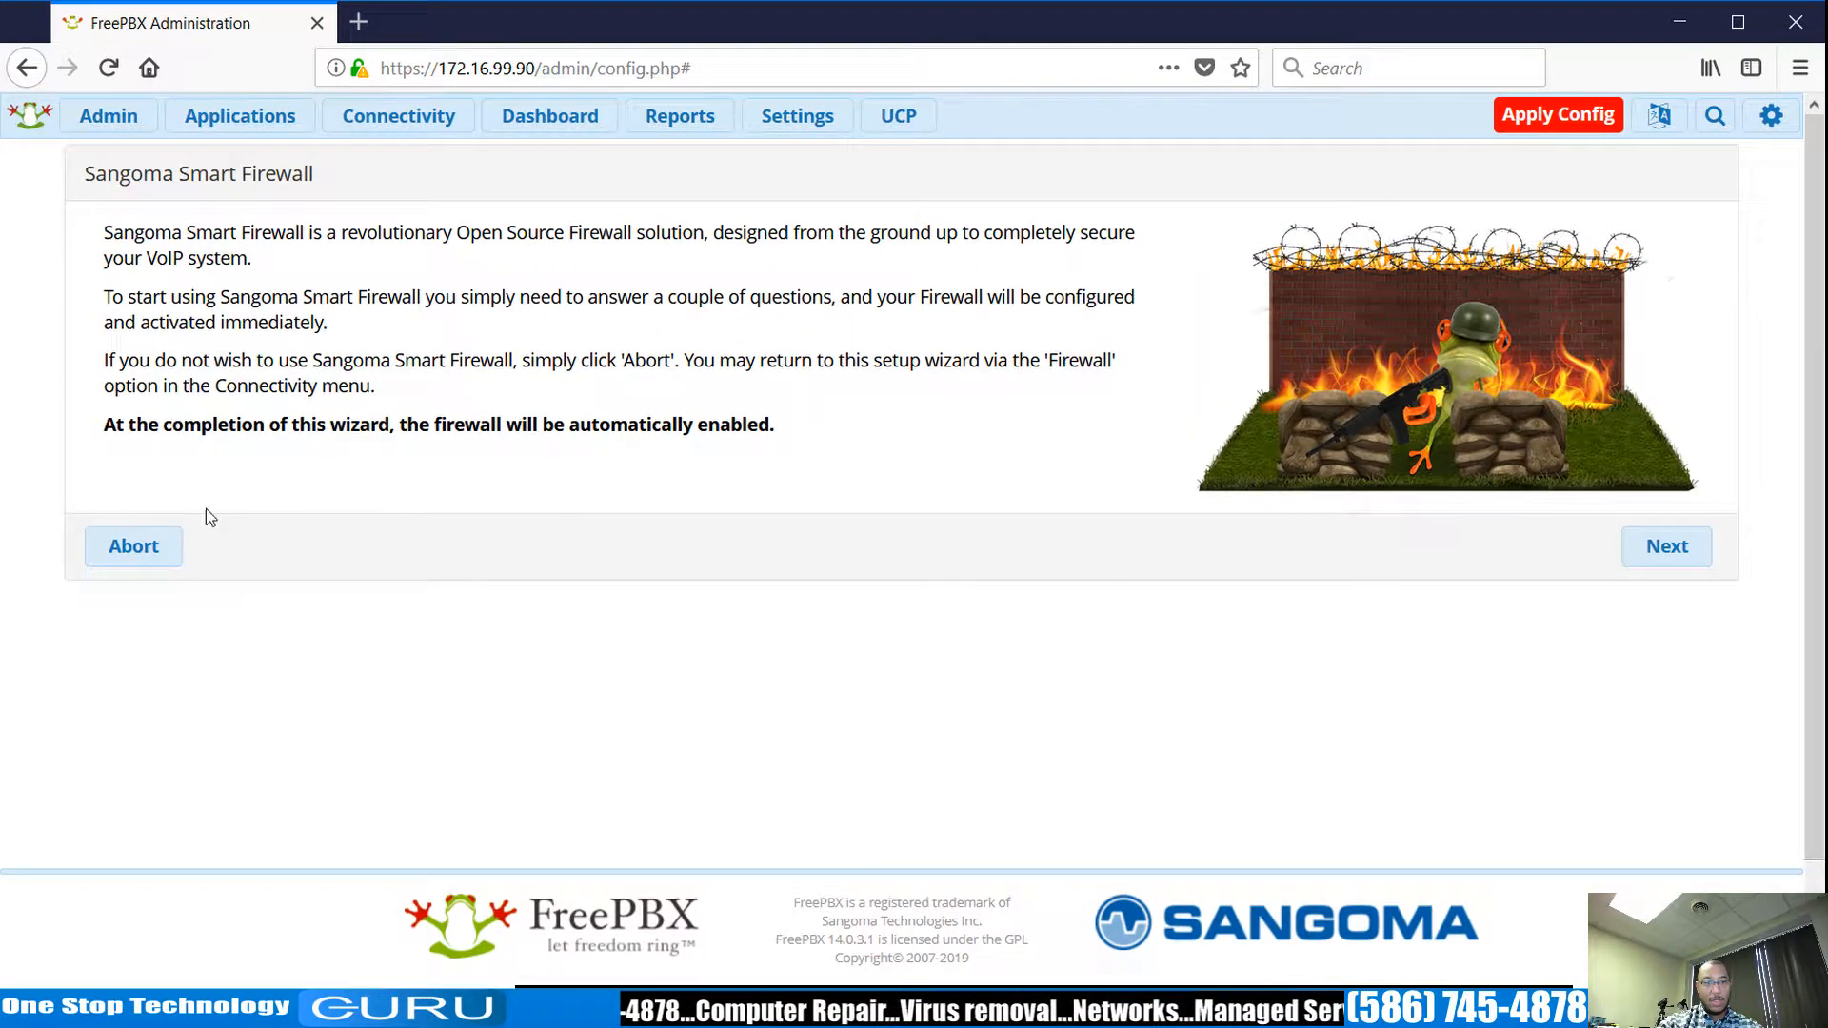
left_click(143, 548)
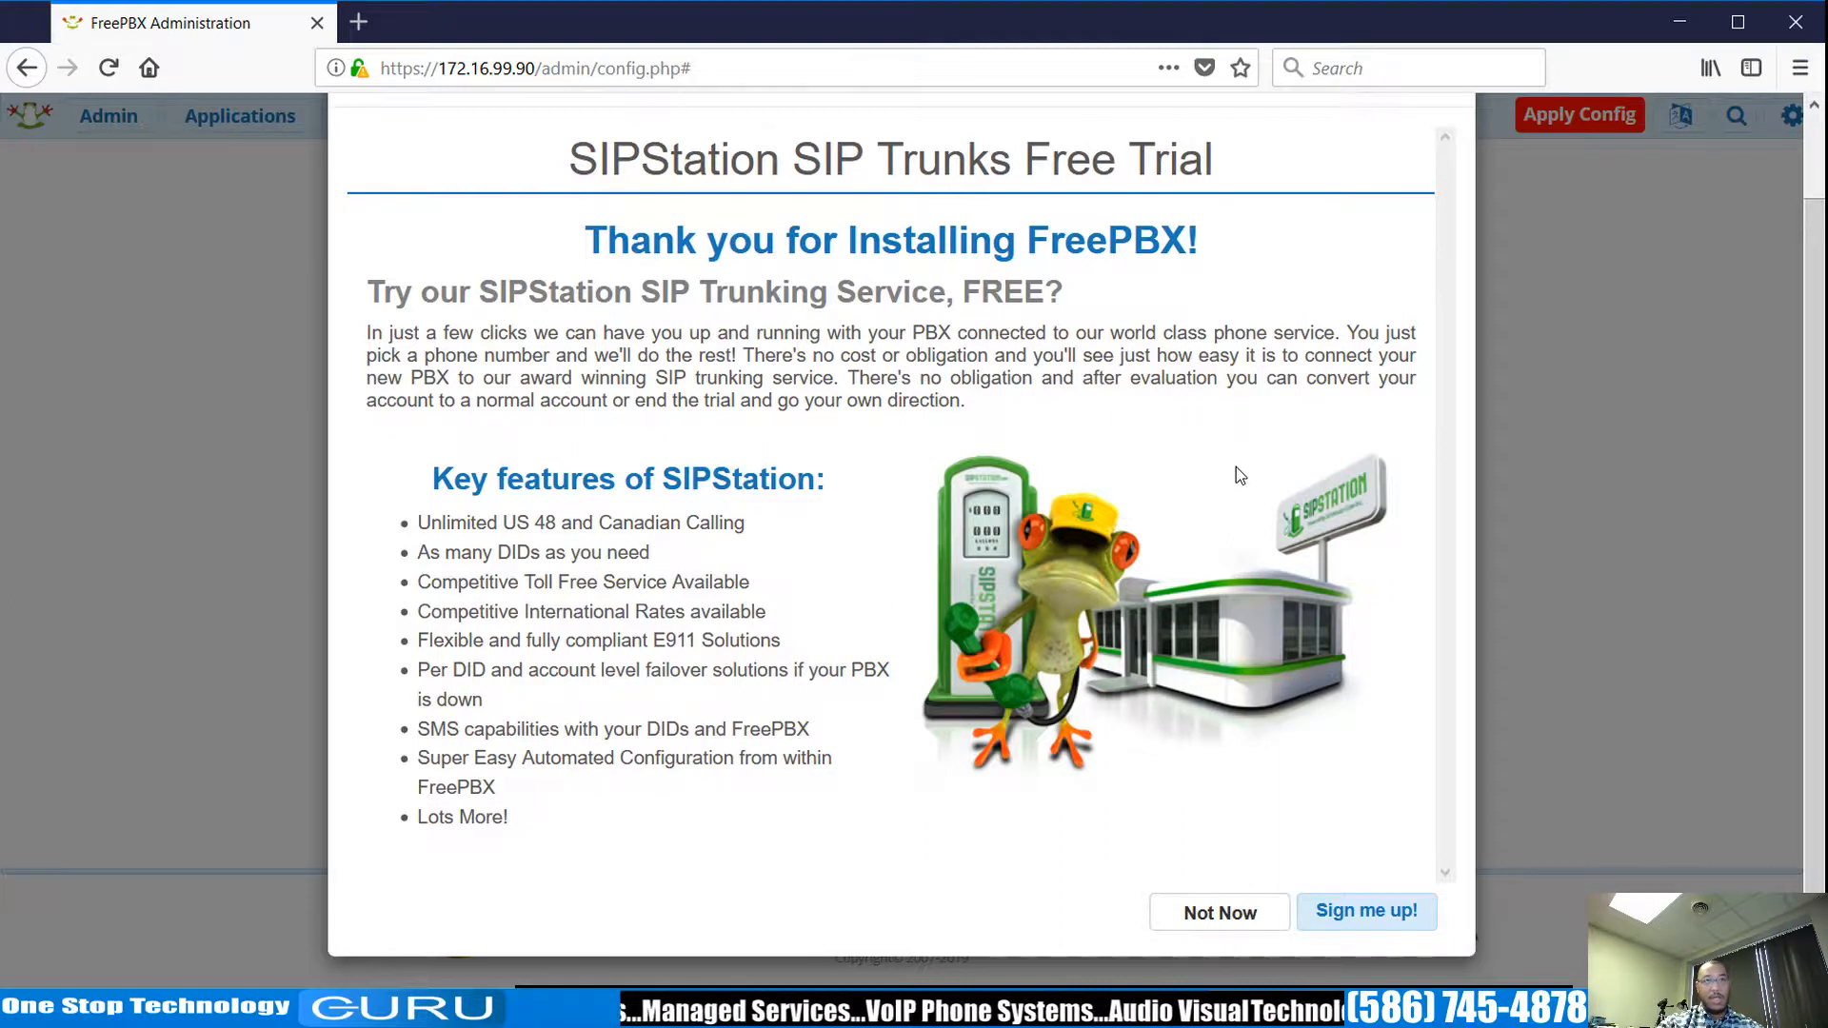
left_click(1245, 912)
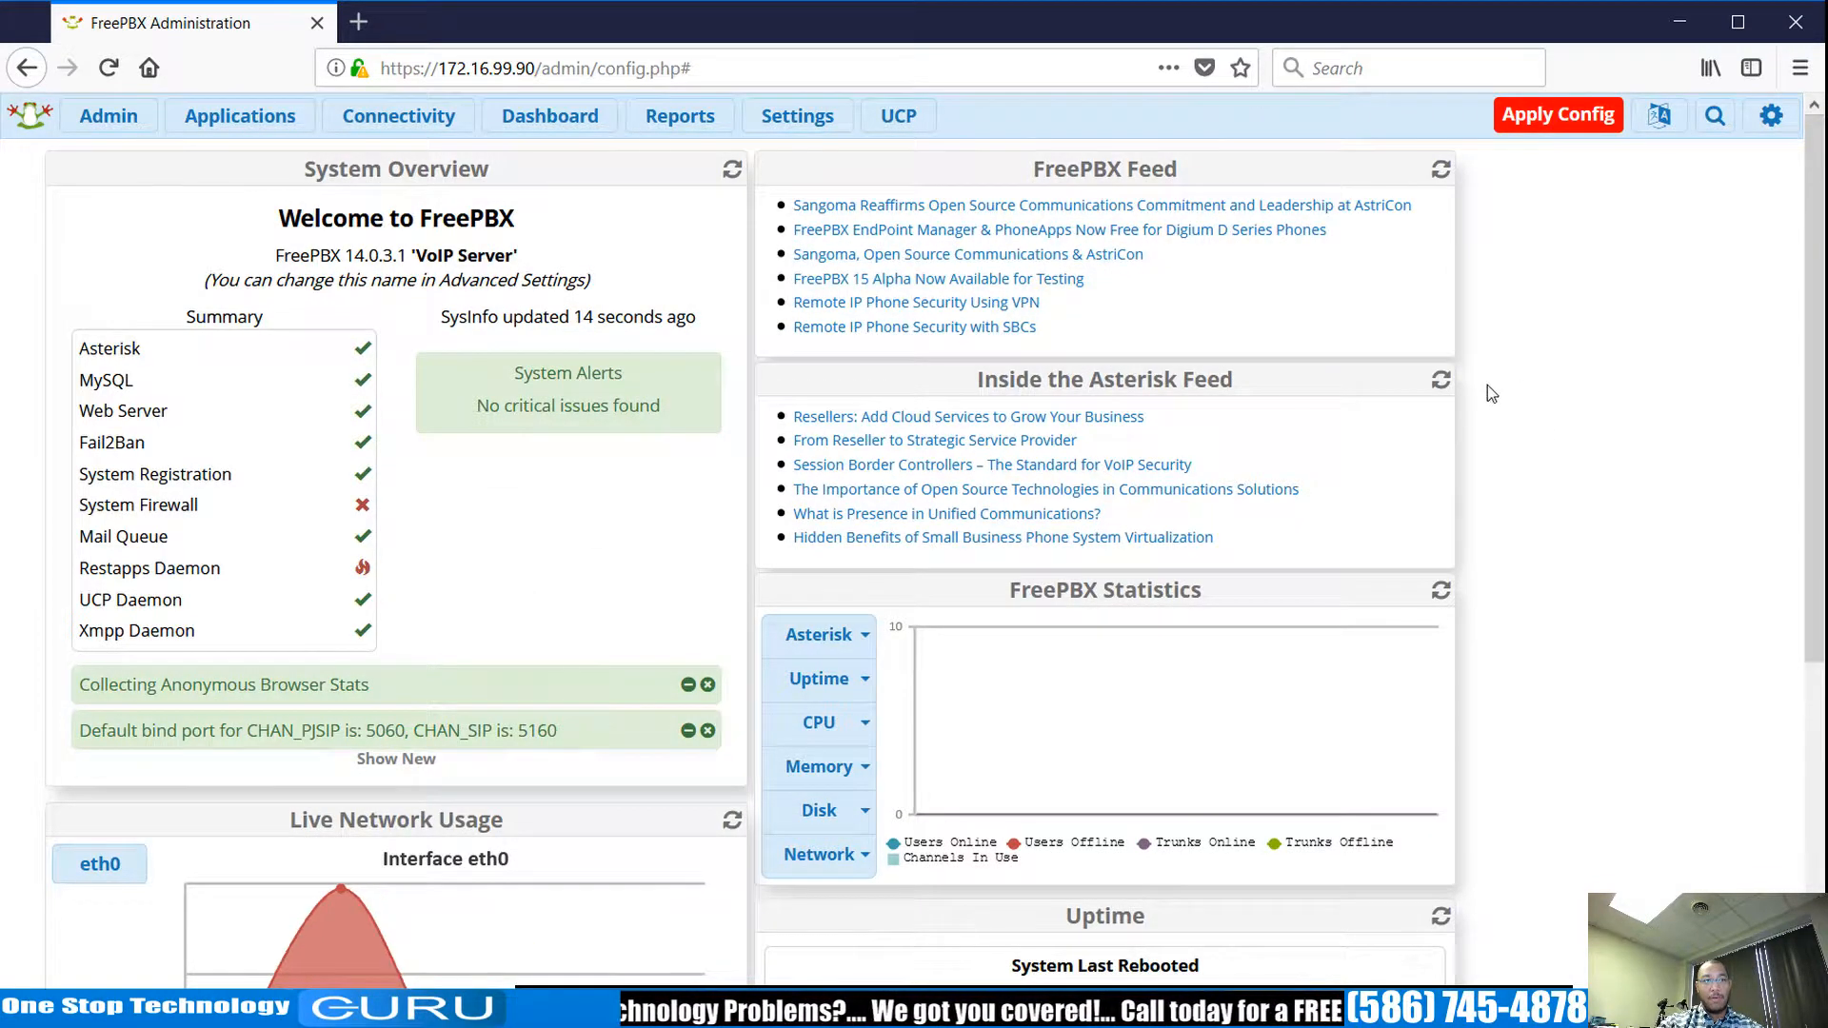
Glance at a blank Add Inbound Route form, then go to the Trunks page.
mouse_move(400, 118)
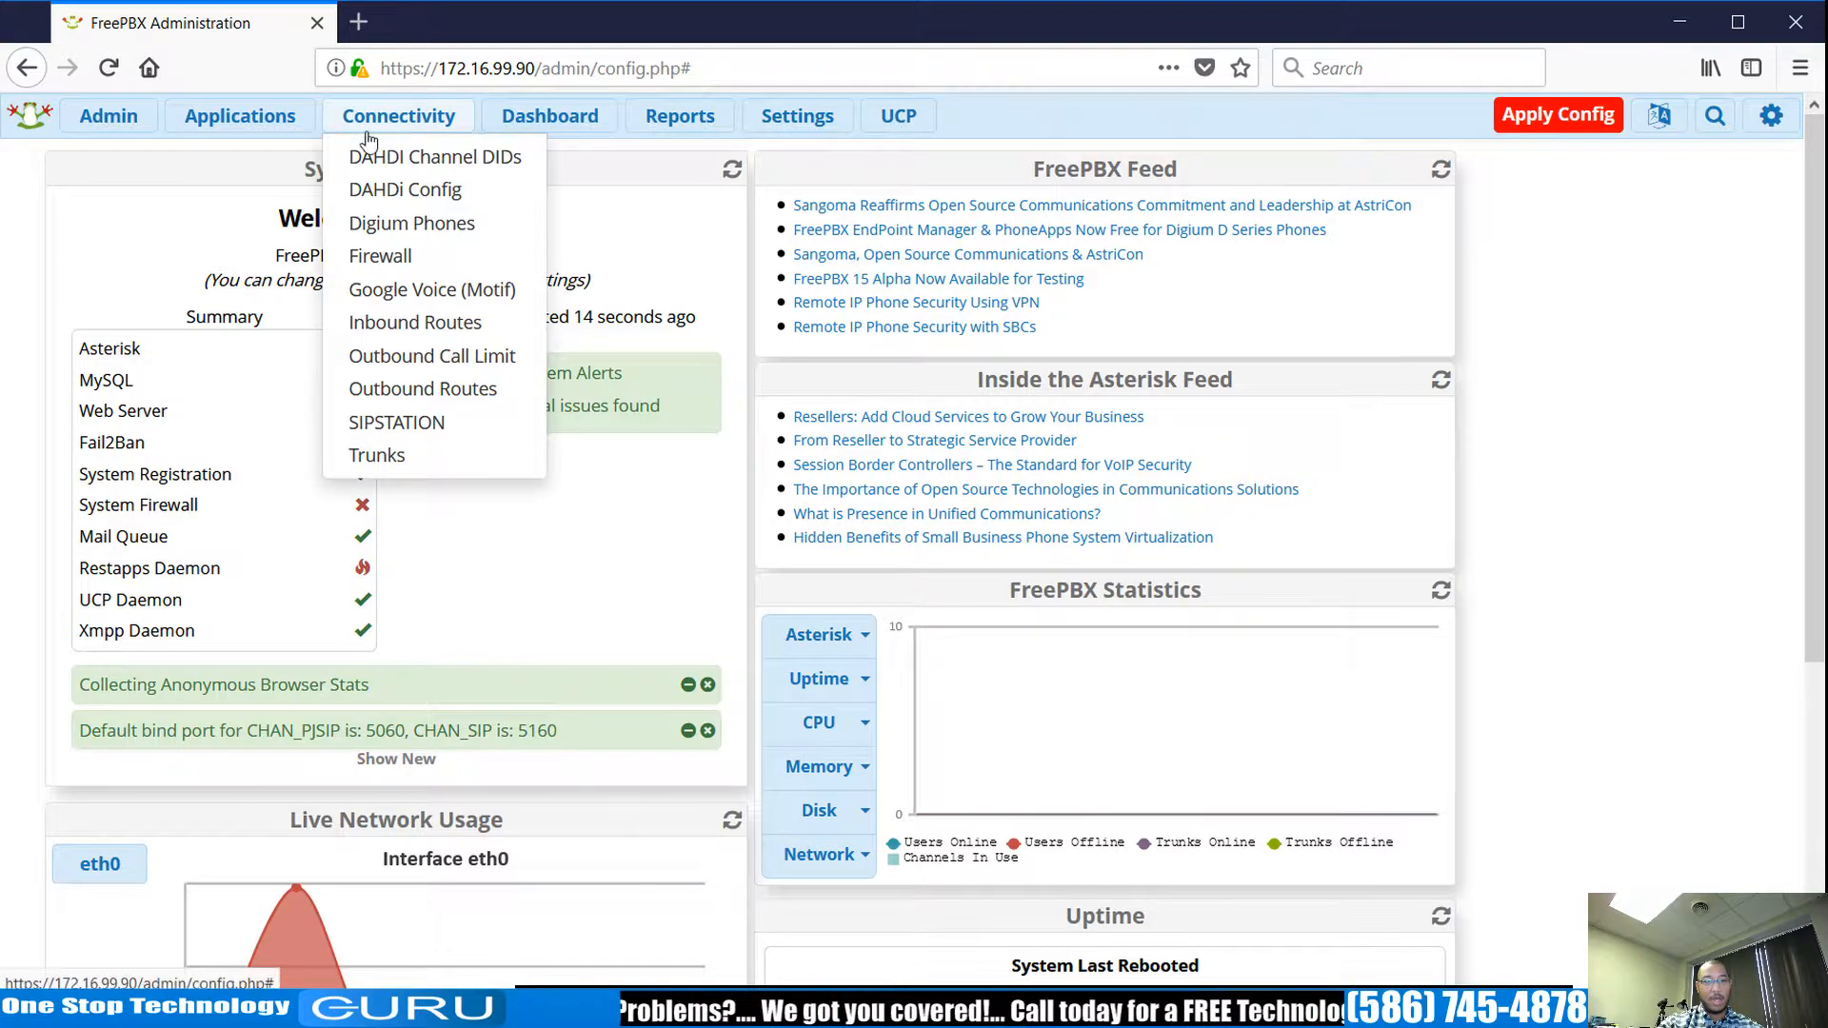
left_click(439, 324)
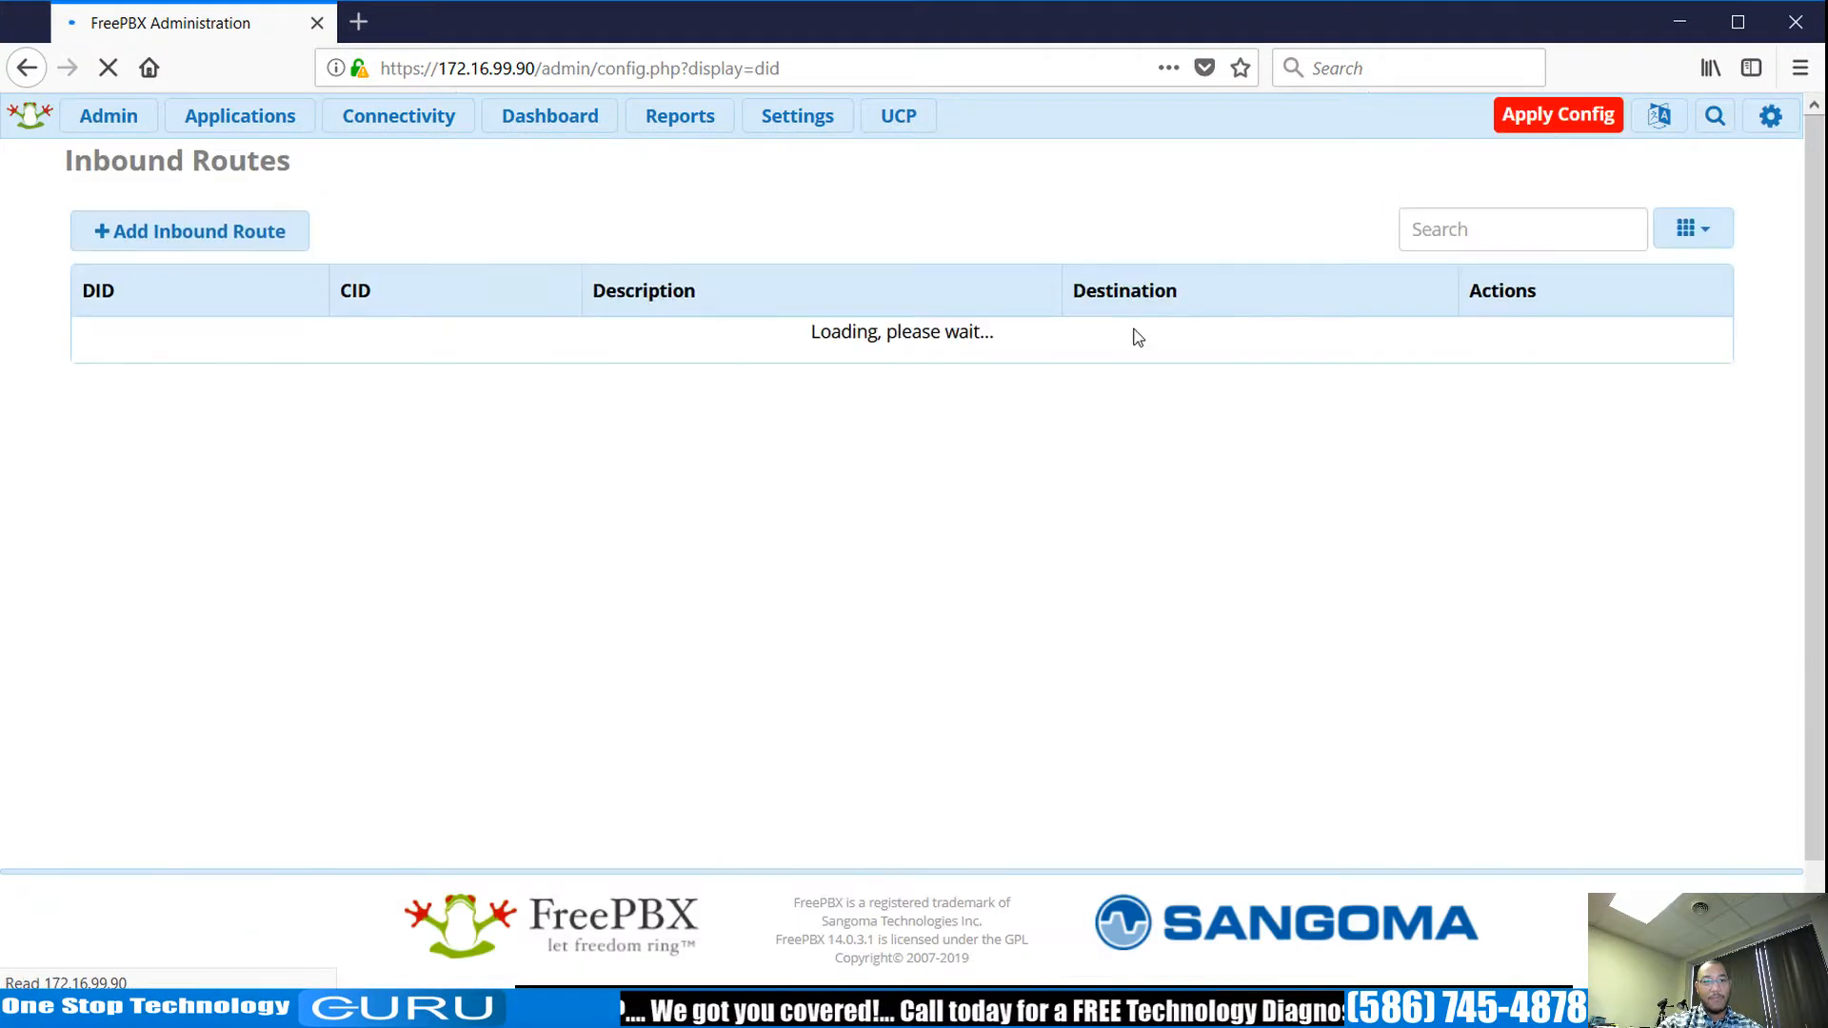
left_click(254, 232)
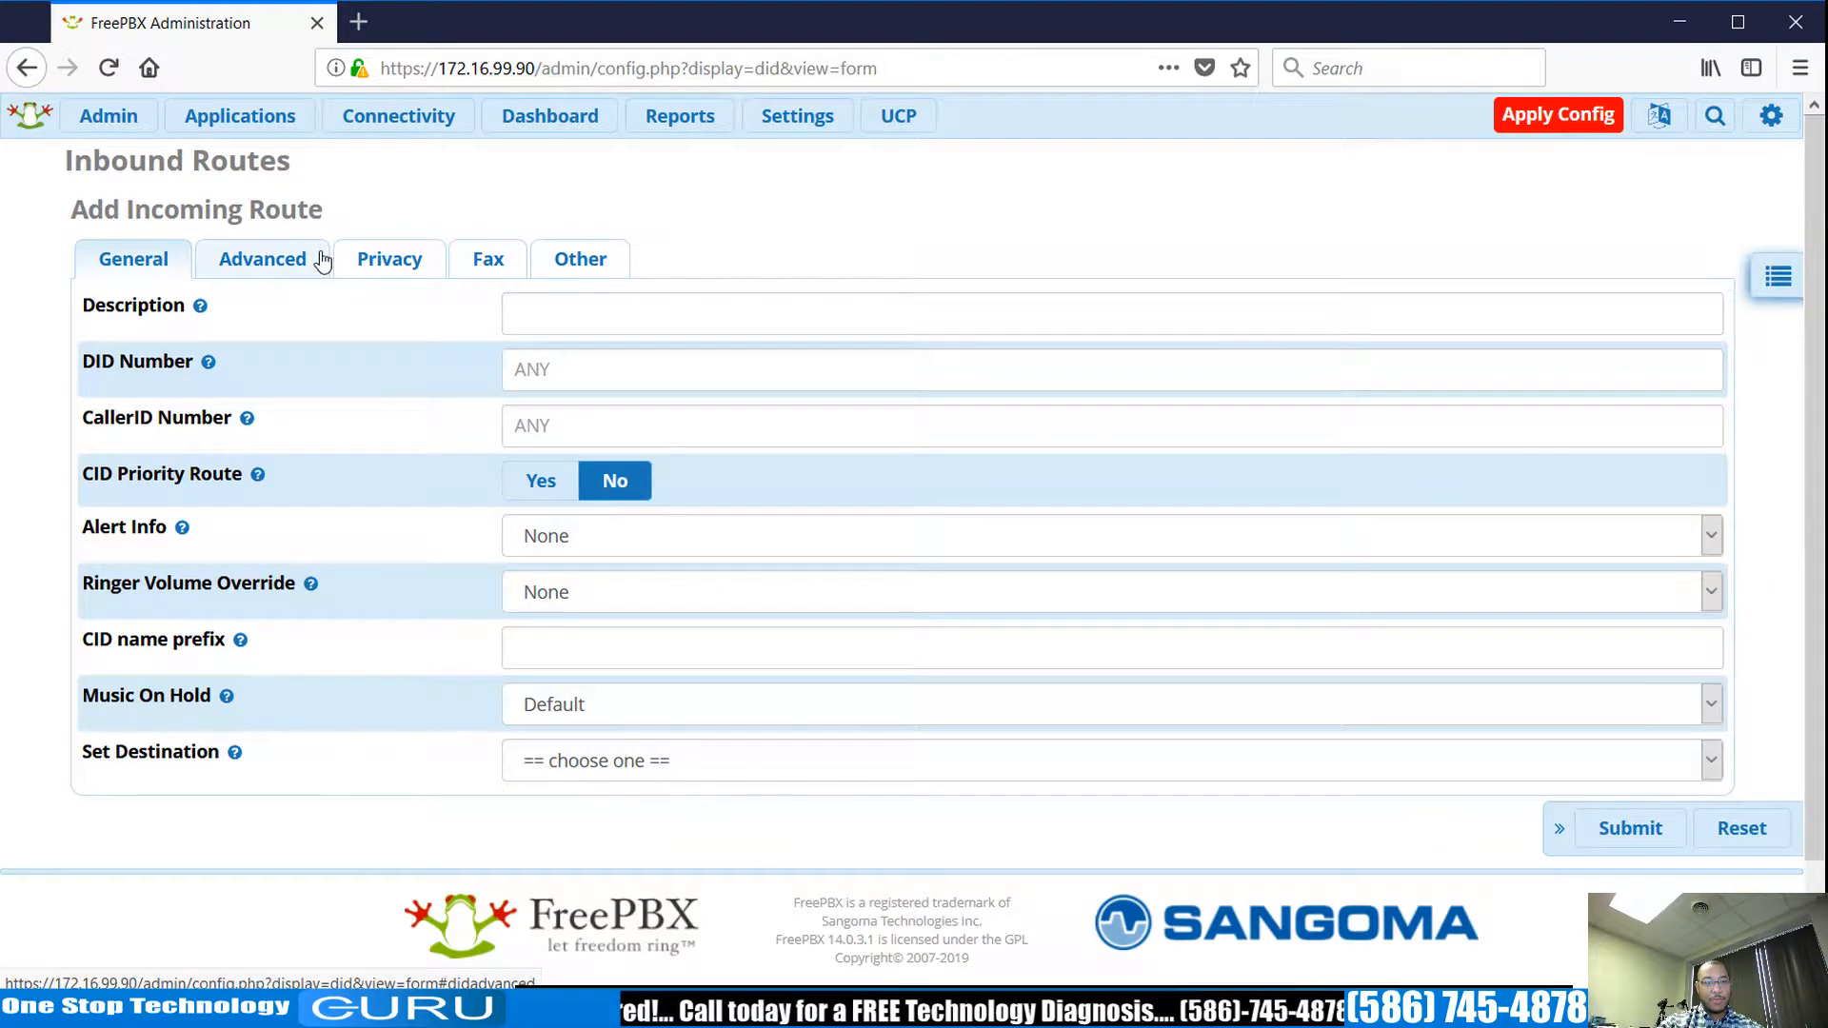
mouse_move(434, 117)
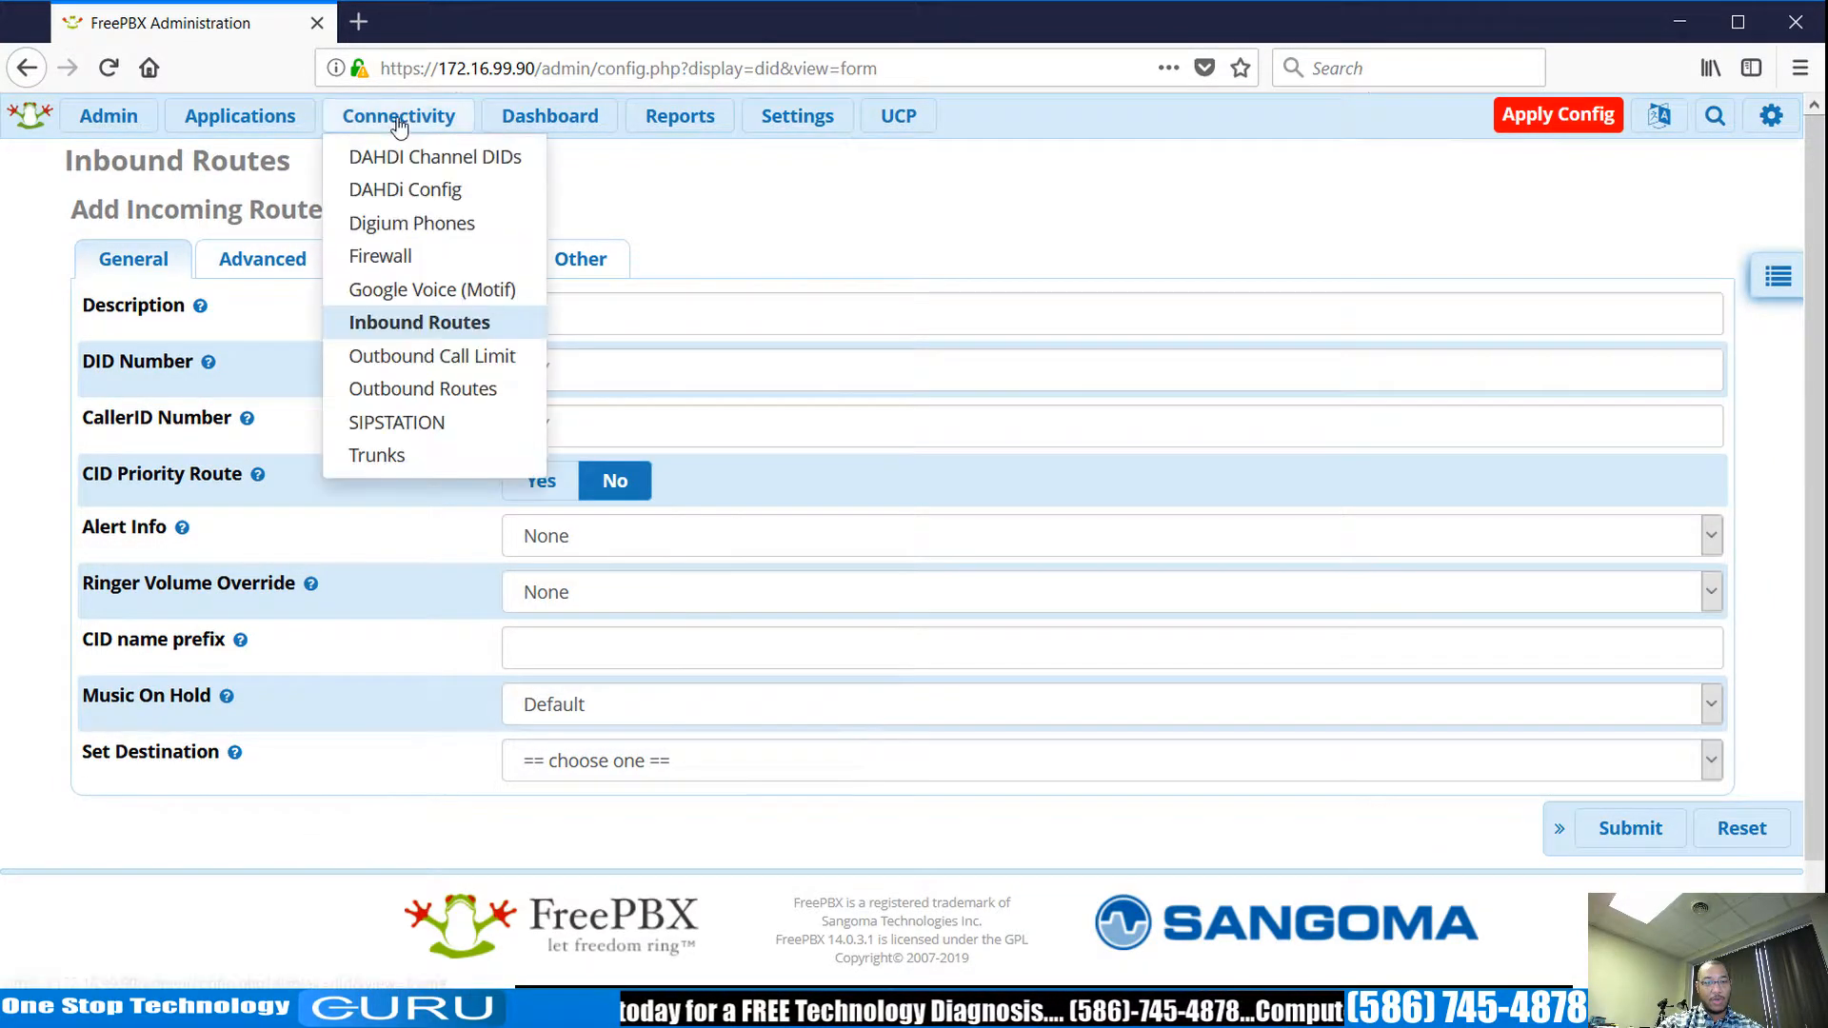
left_click(431, 455)
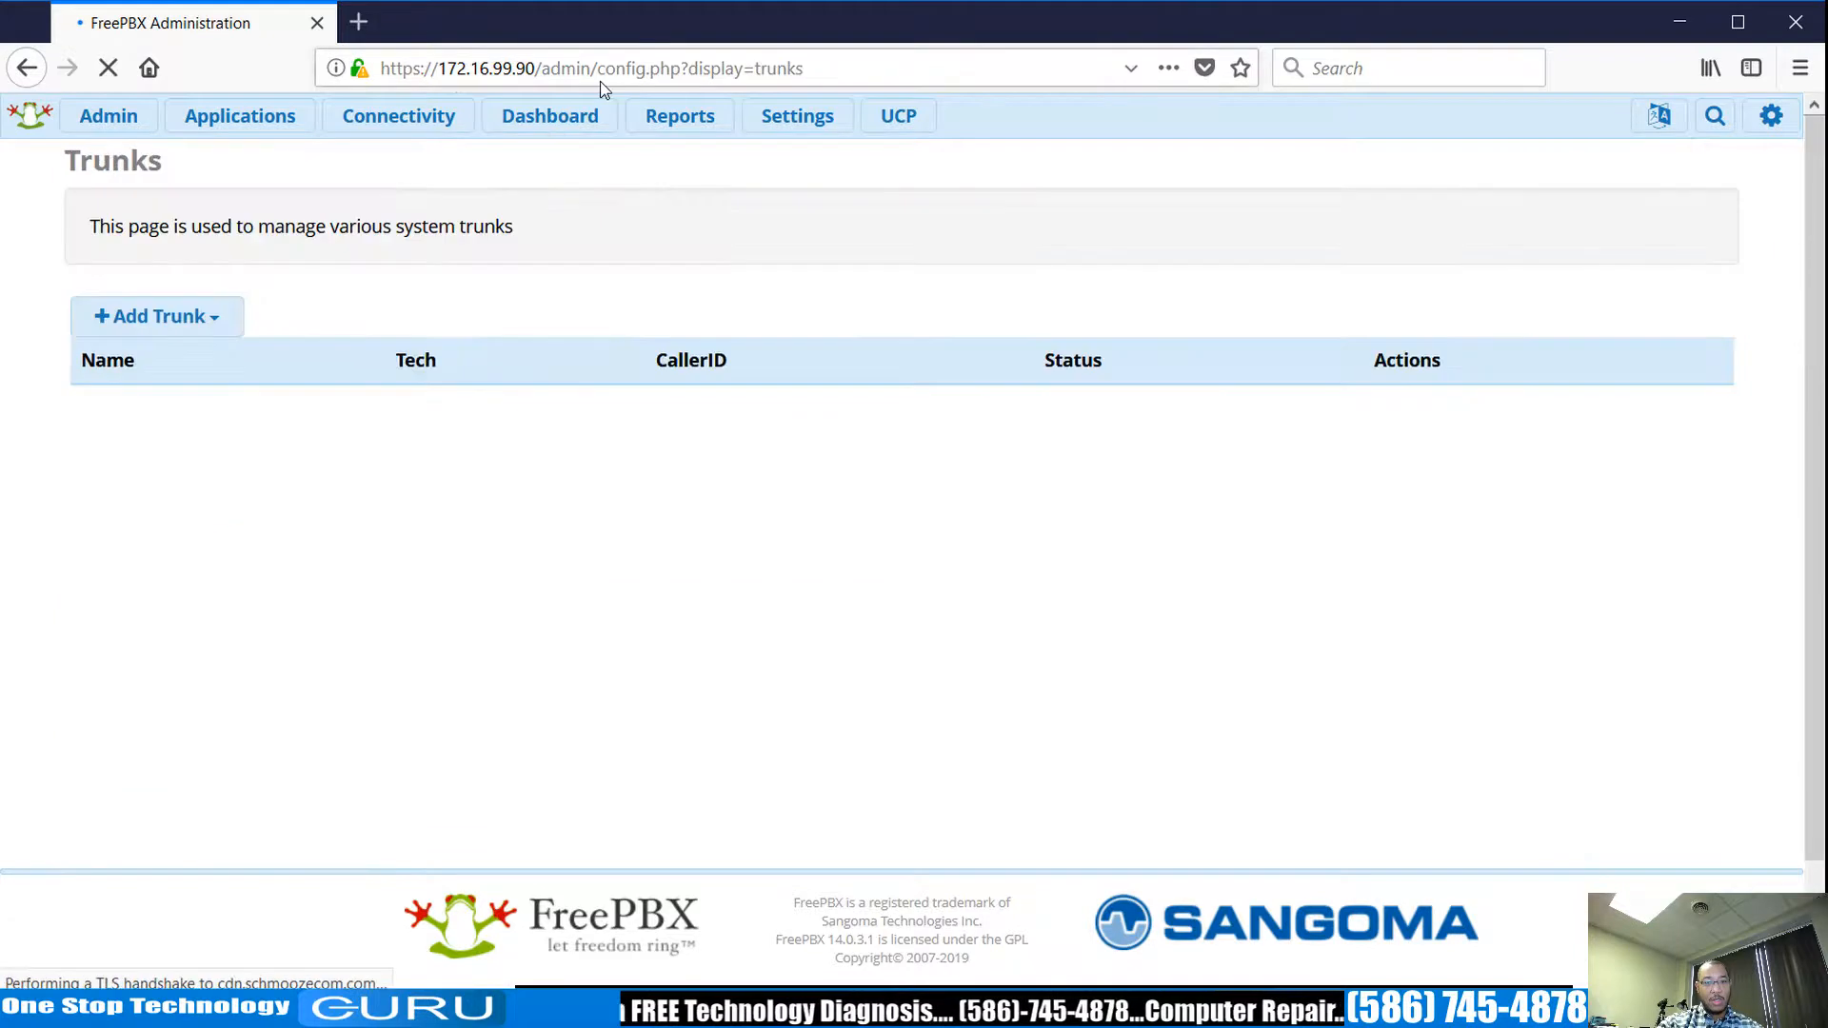
Start a chan_sip trunk named Test_Out1, review its sip Settings tabs, and submit it.
left_click(190, 343)
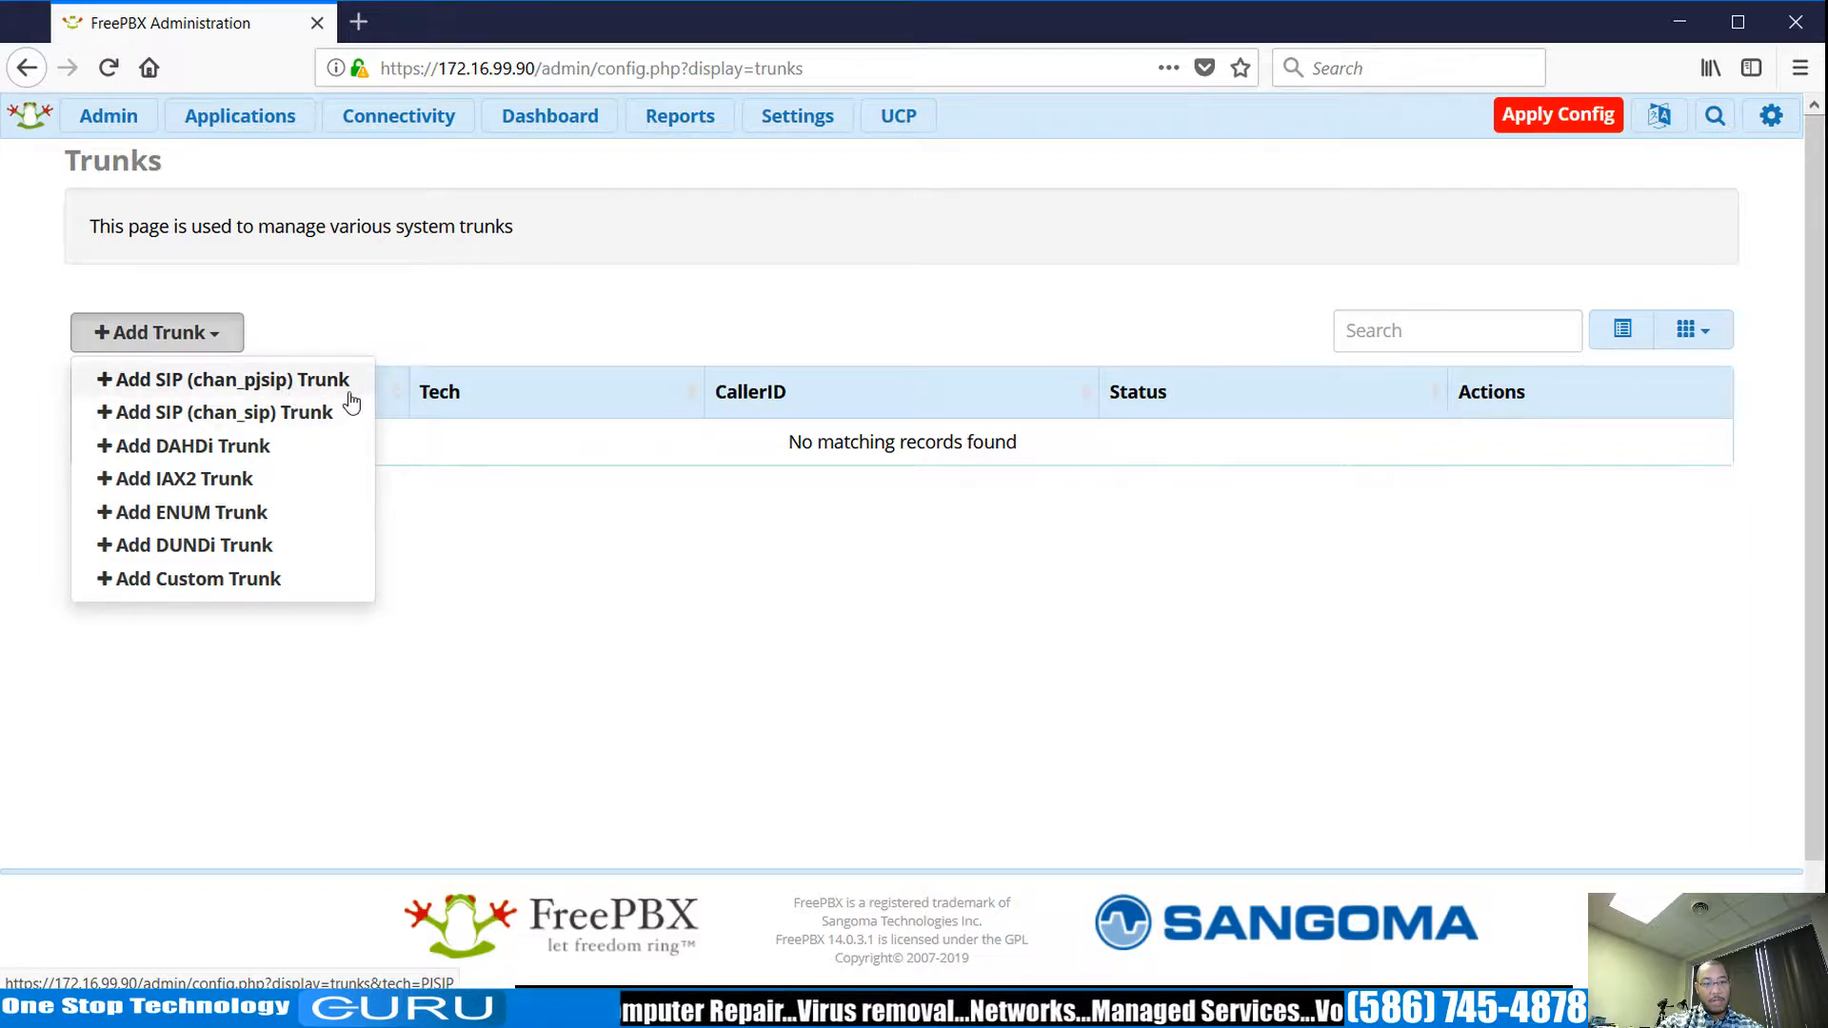
left_click(300, 423)
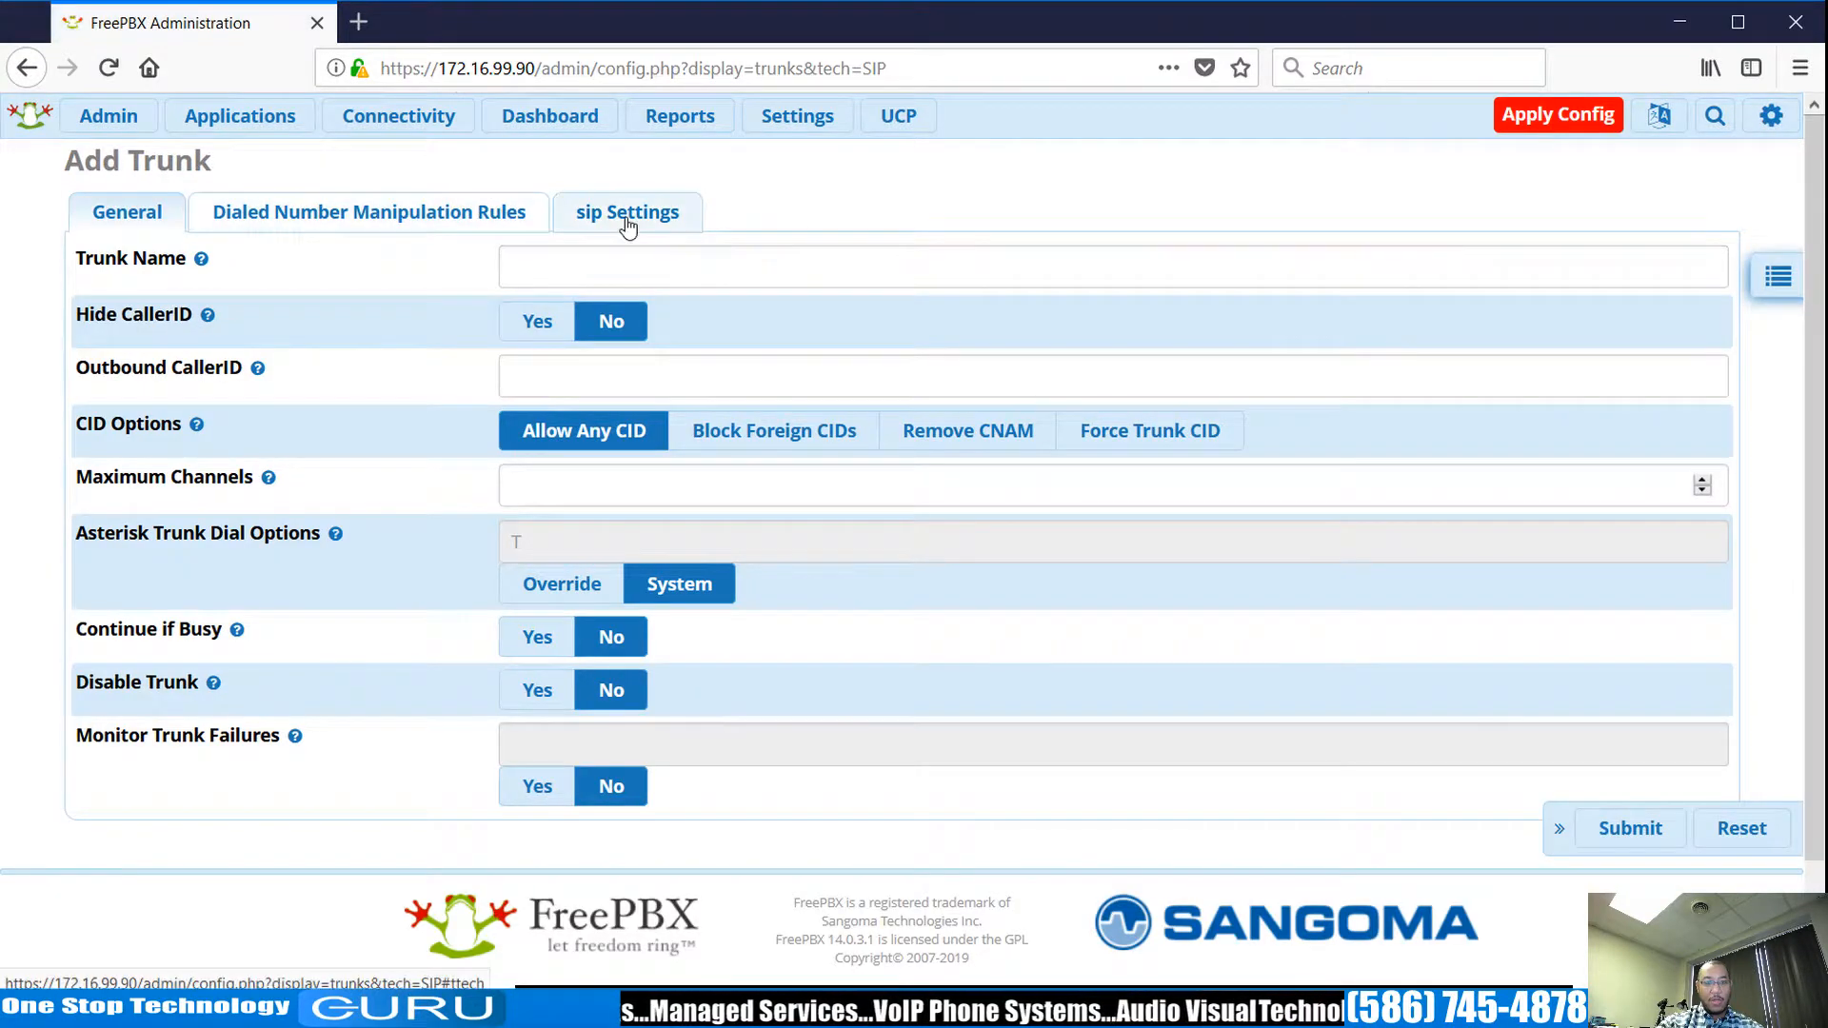
left_click(626, 212)
left_click(299, 267)
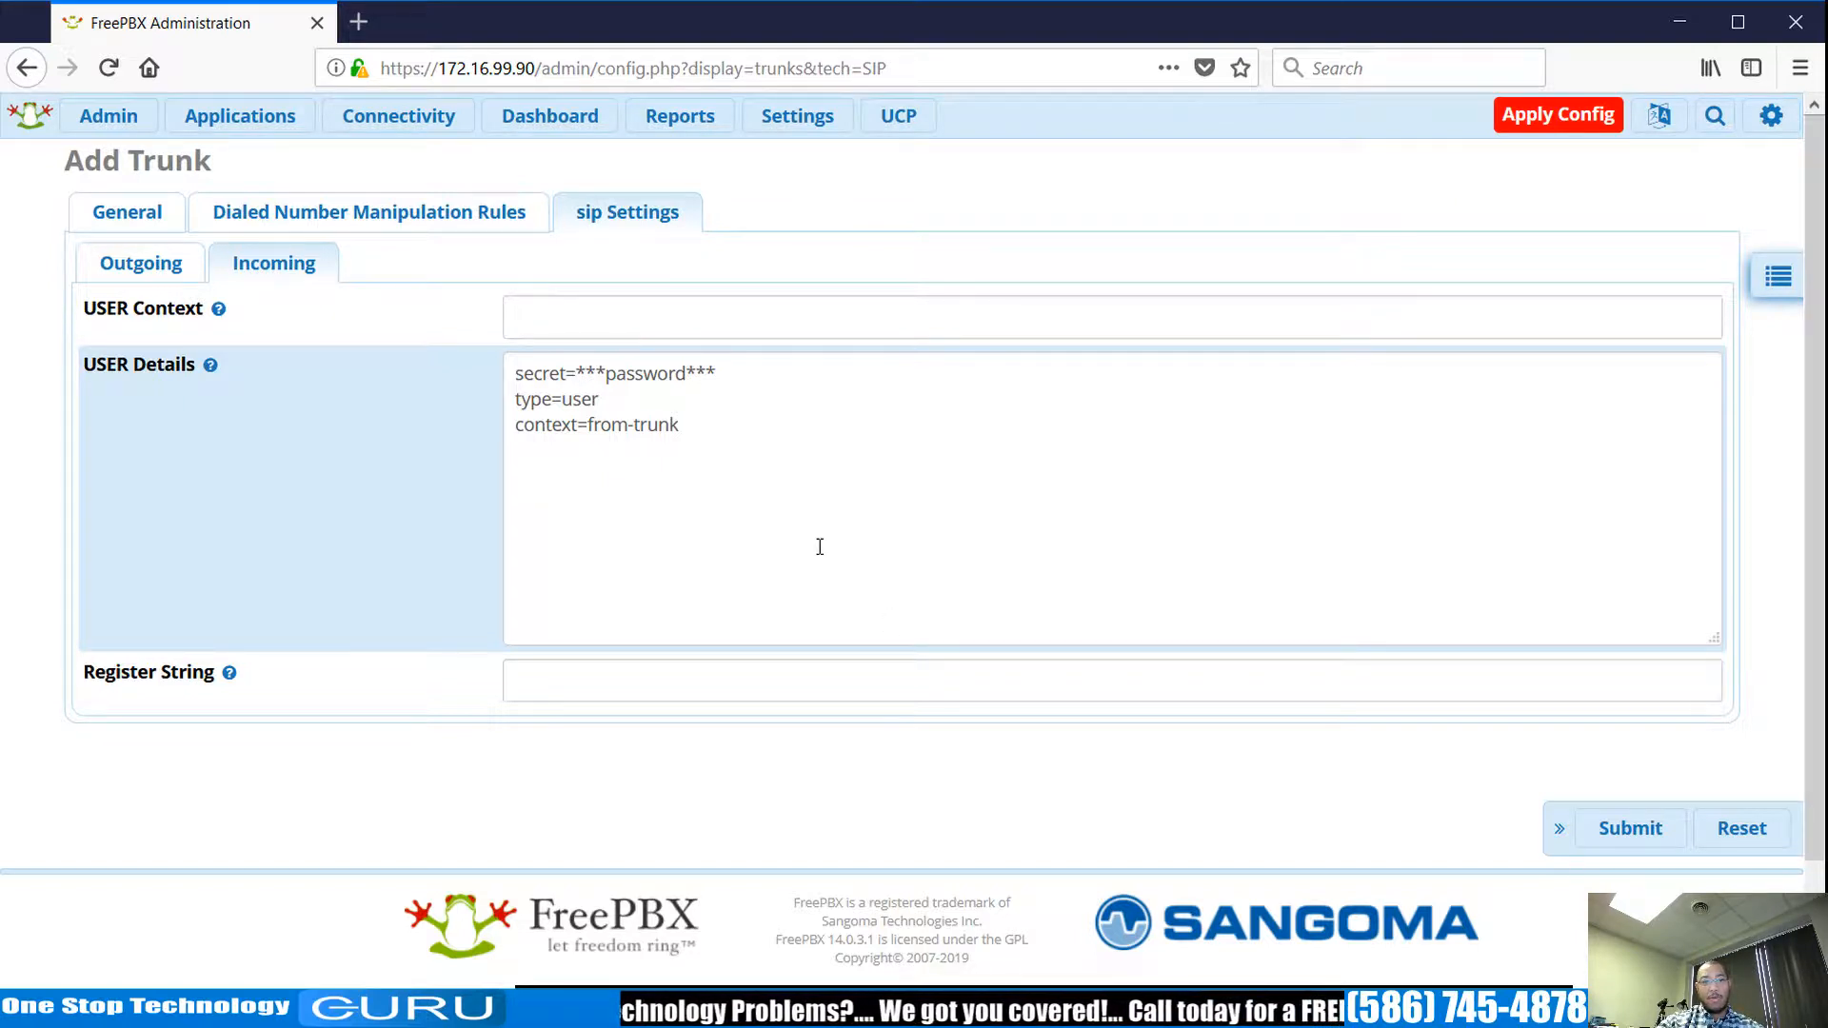
left_click(128, 273)
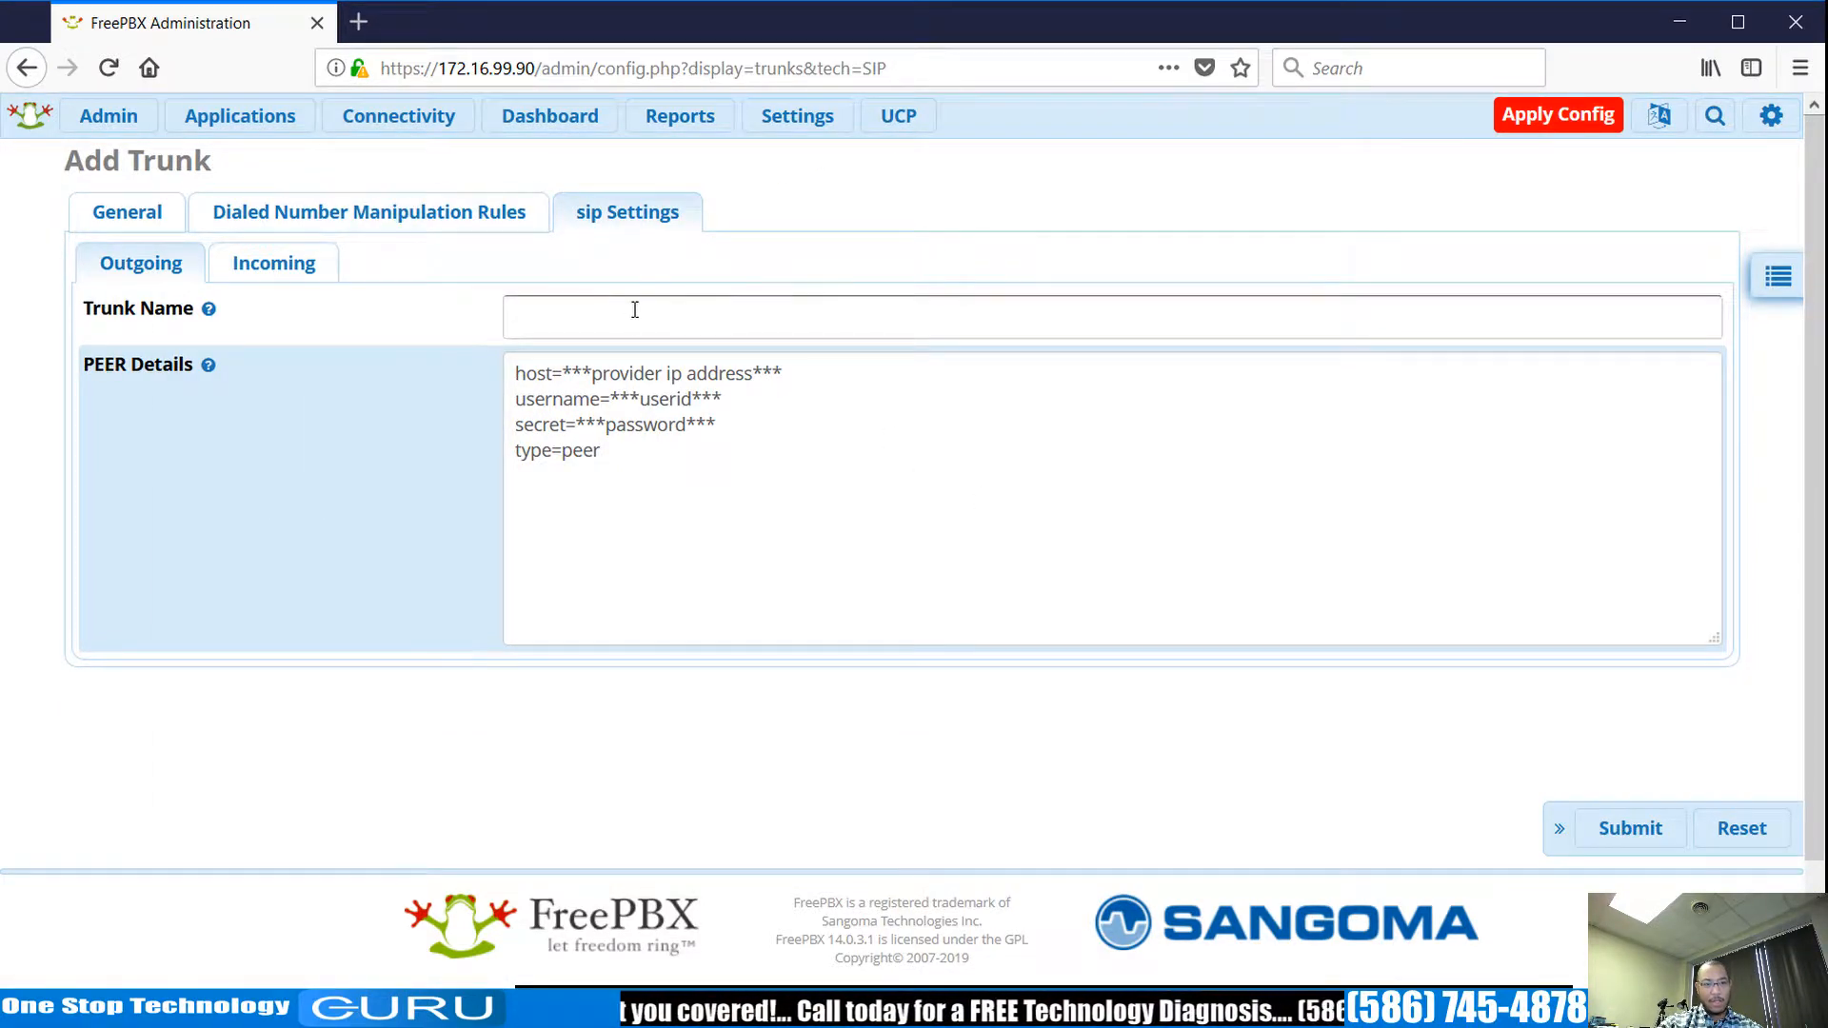
left_click(152, 213)
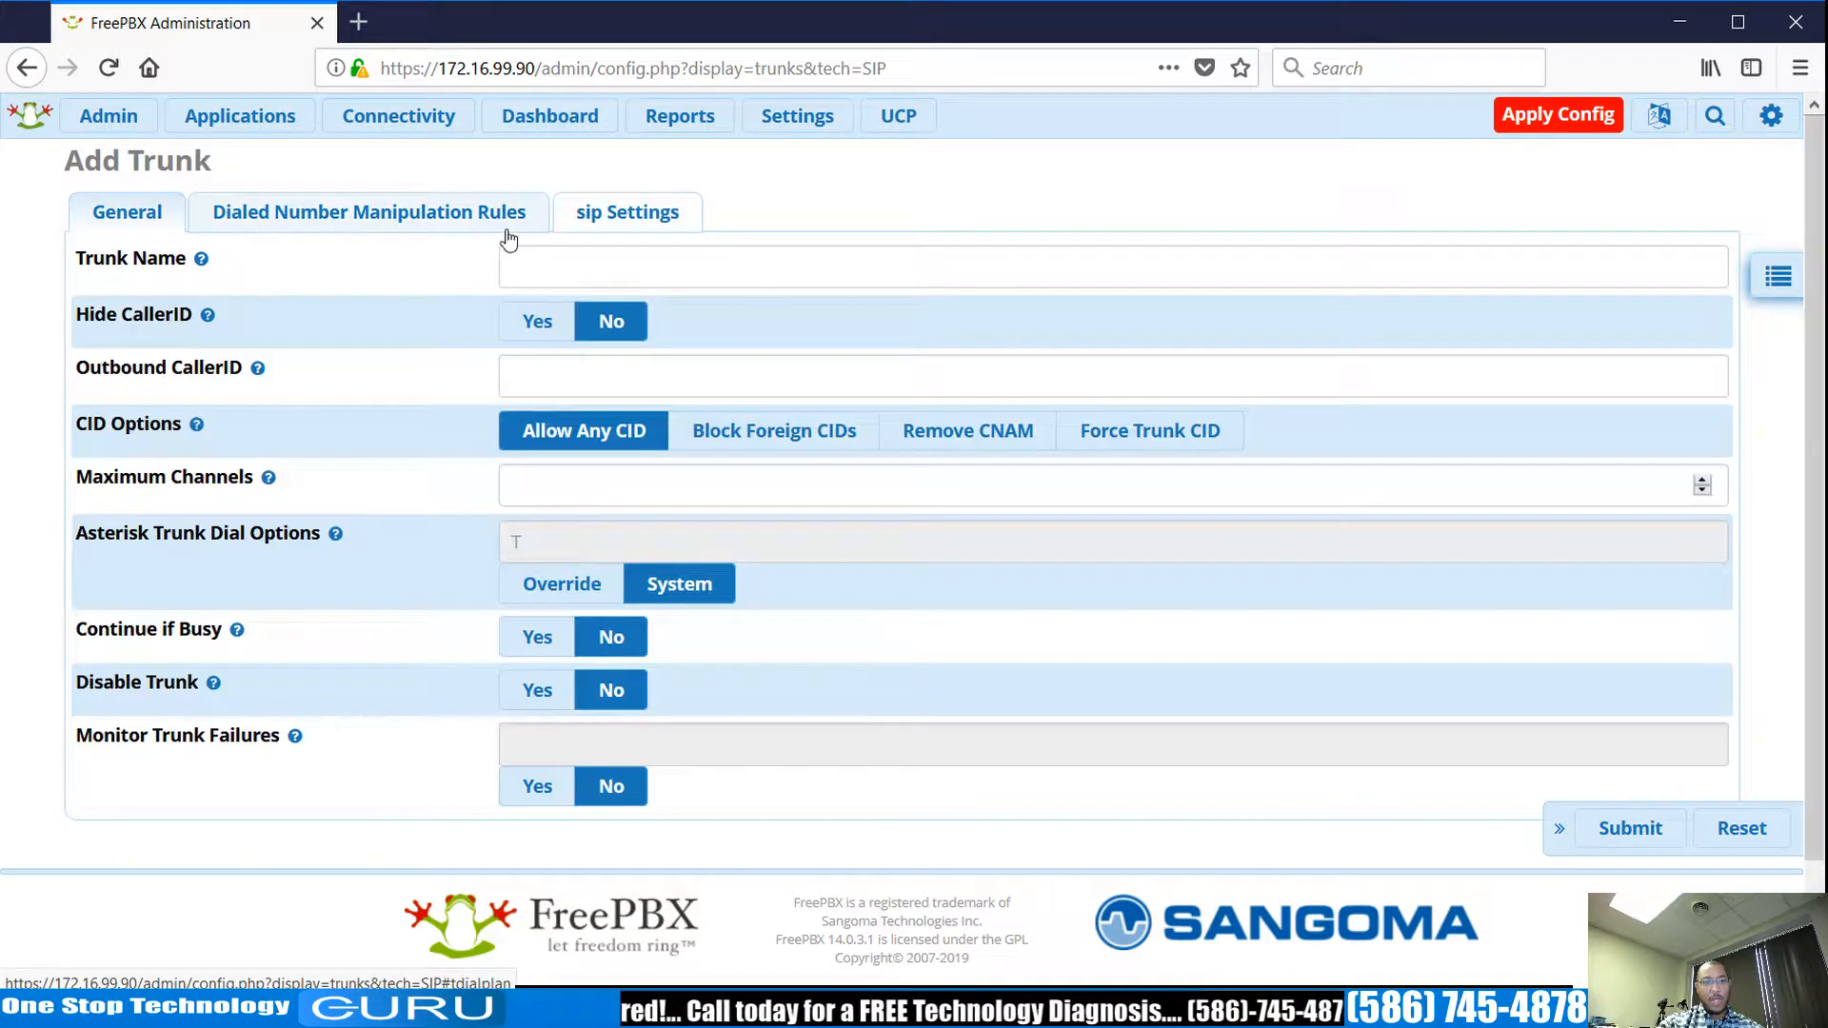
left_click(727, 259)
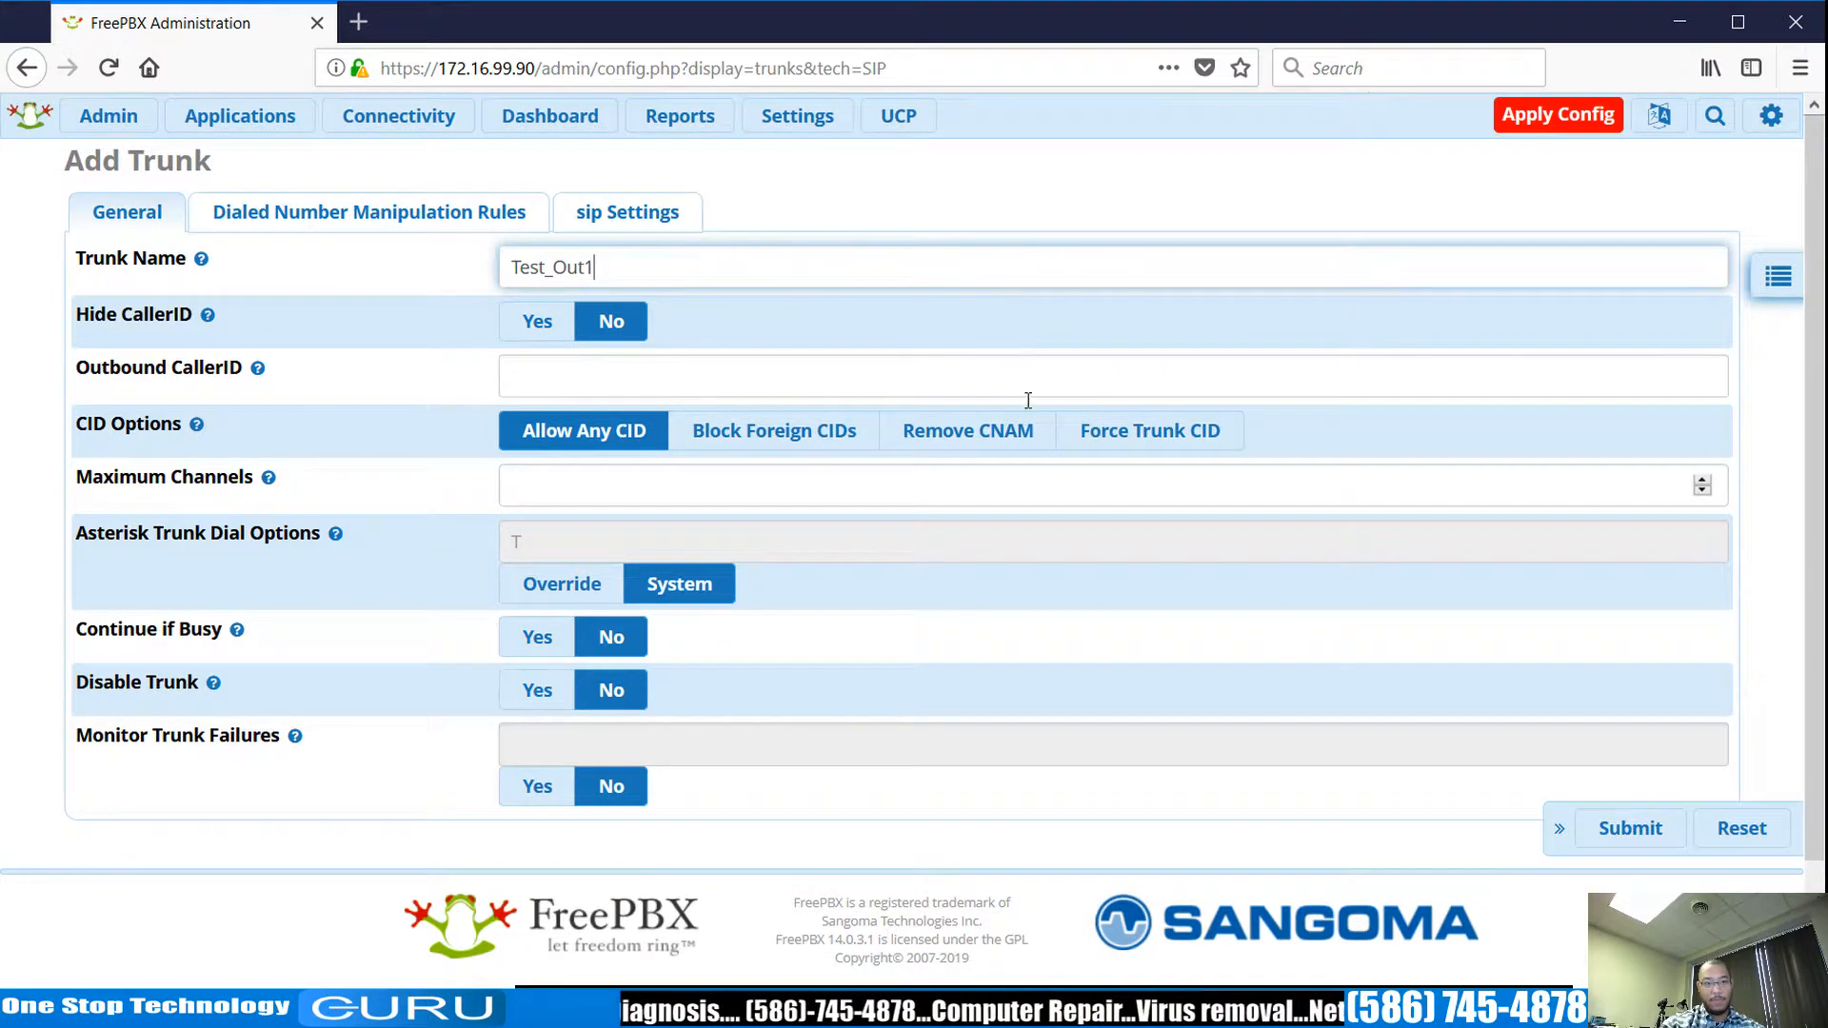
left_click(1630, 830)
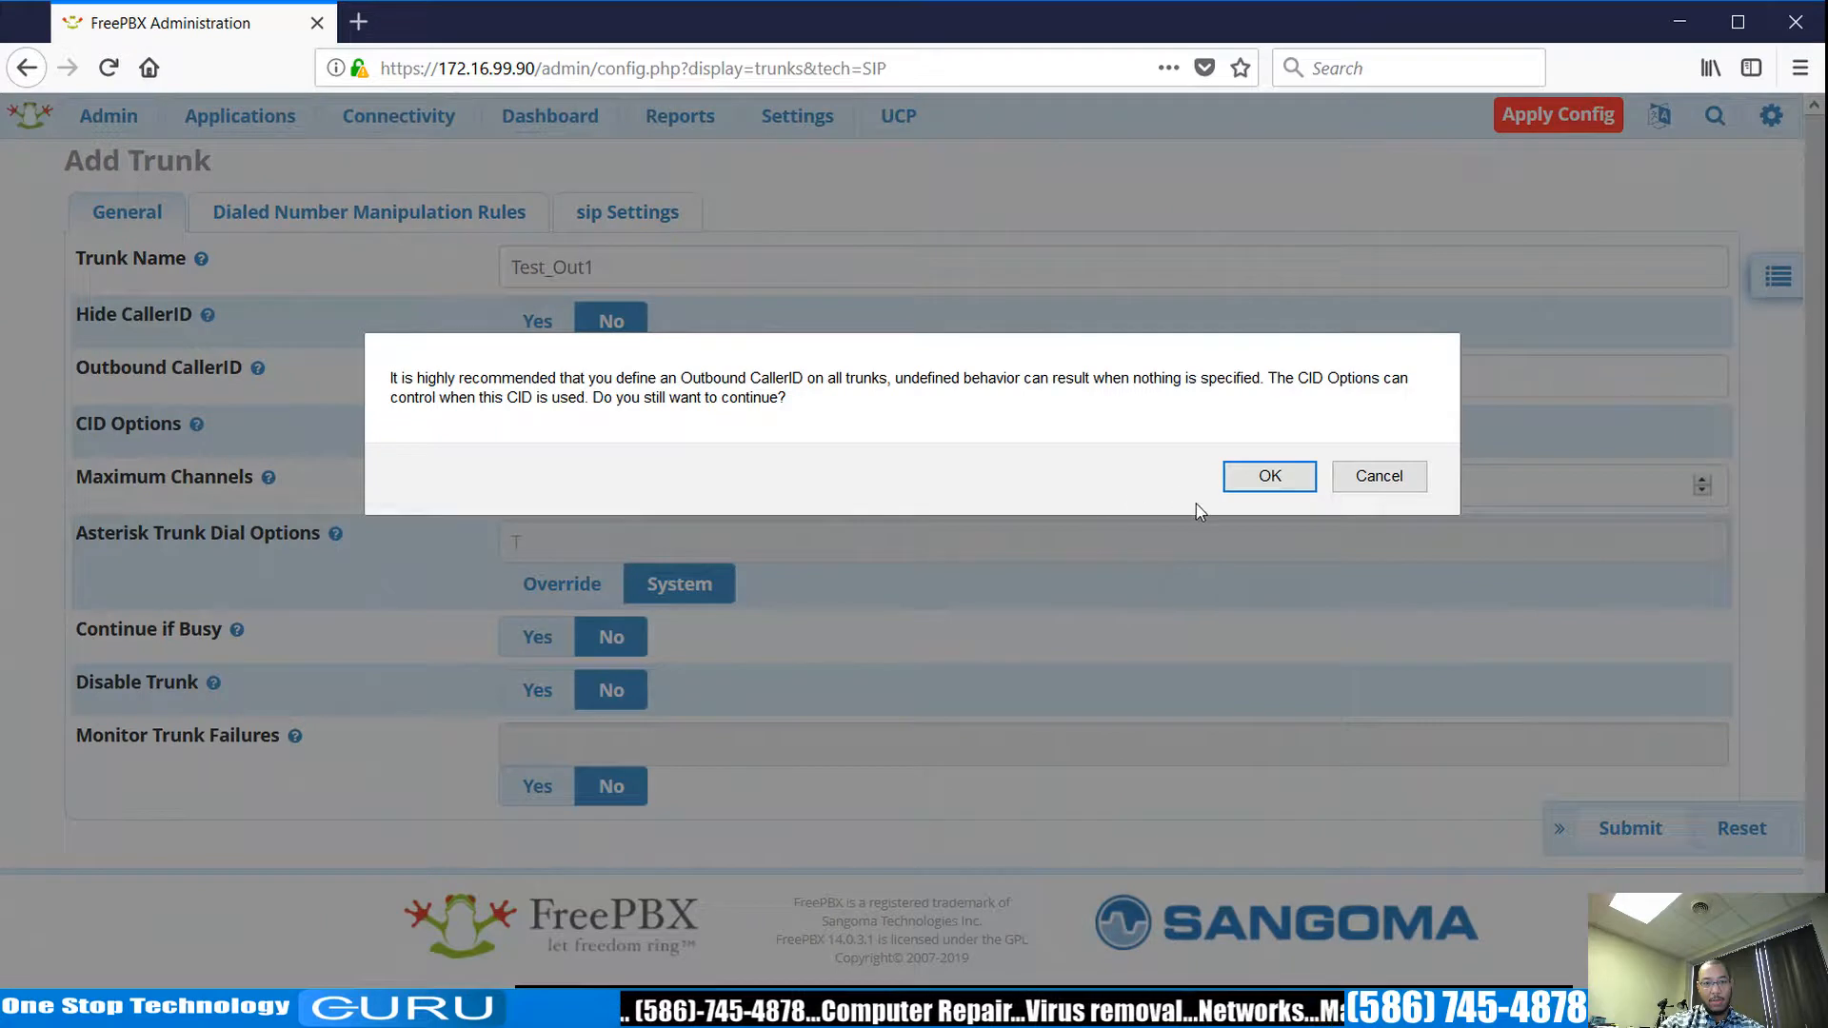
Give trunk Test_Out1 outgoing name Test_SIP_Pro_Out and incoming context Test_SIP_Pro_In.
left_click(1270, 476)
left_click(1057, 481)
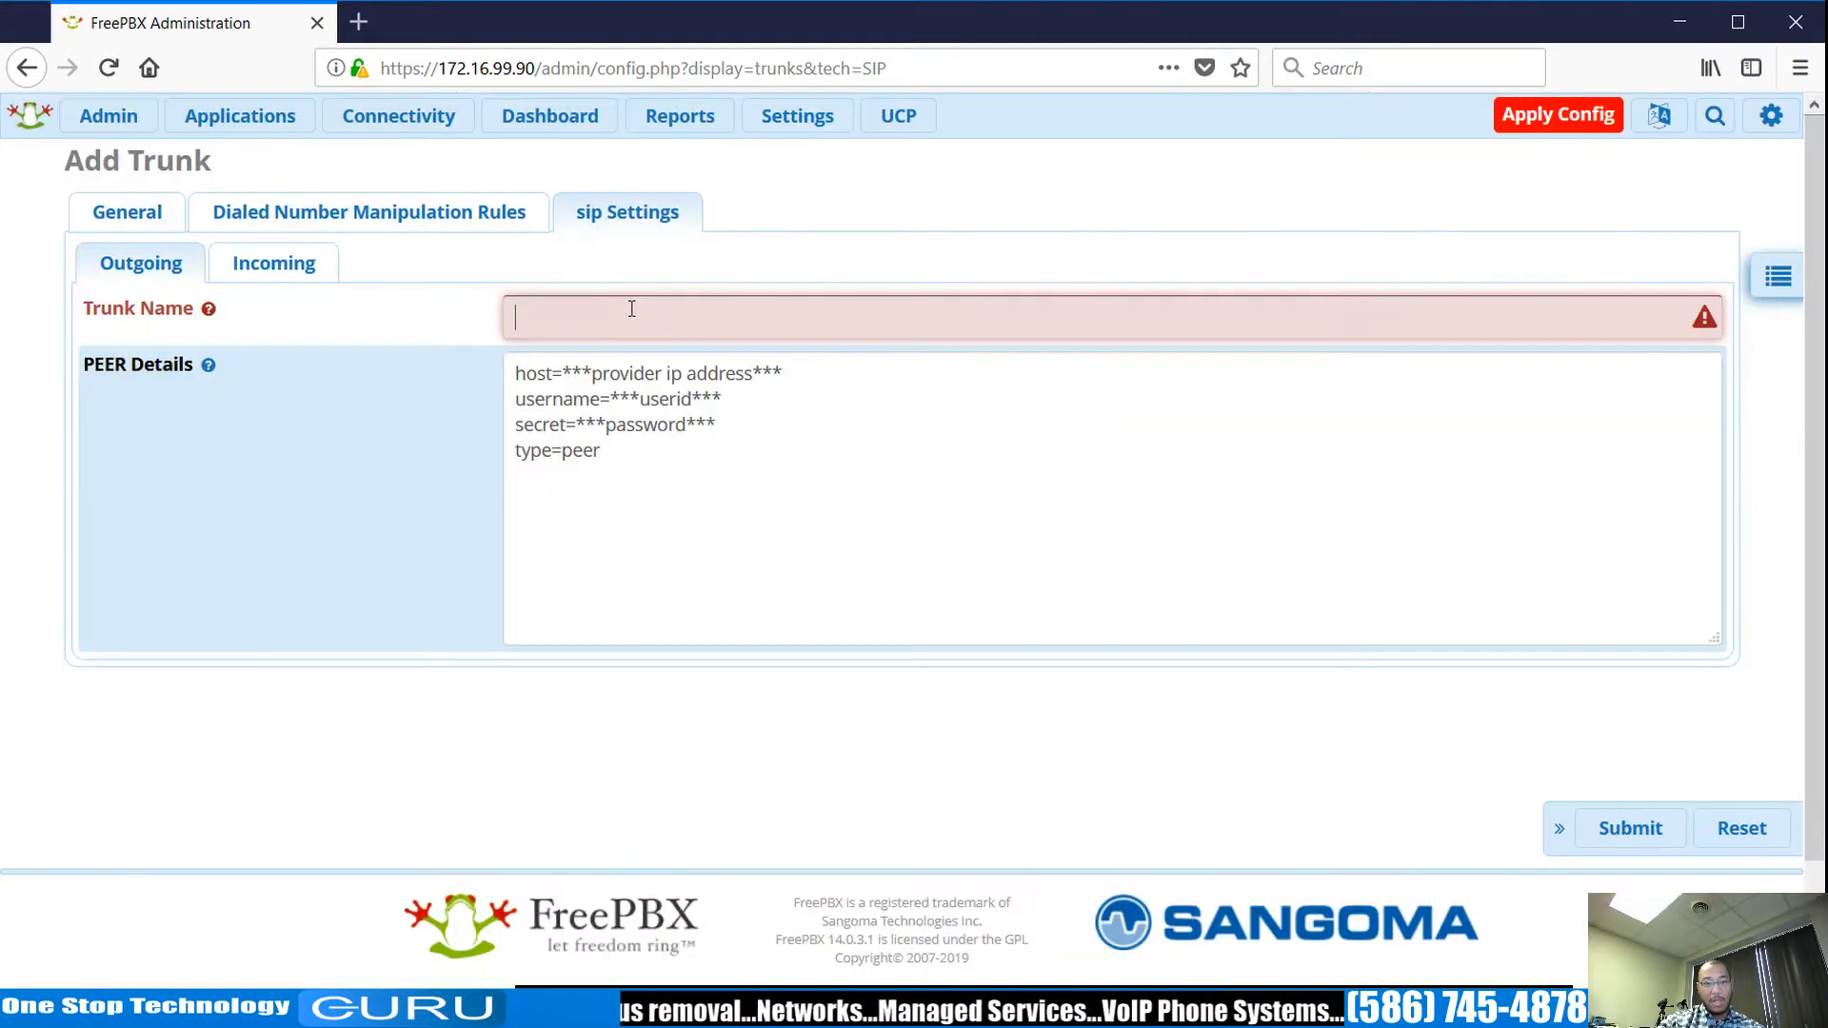
left_click(687, 308)
type("Test")
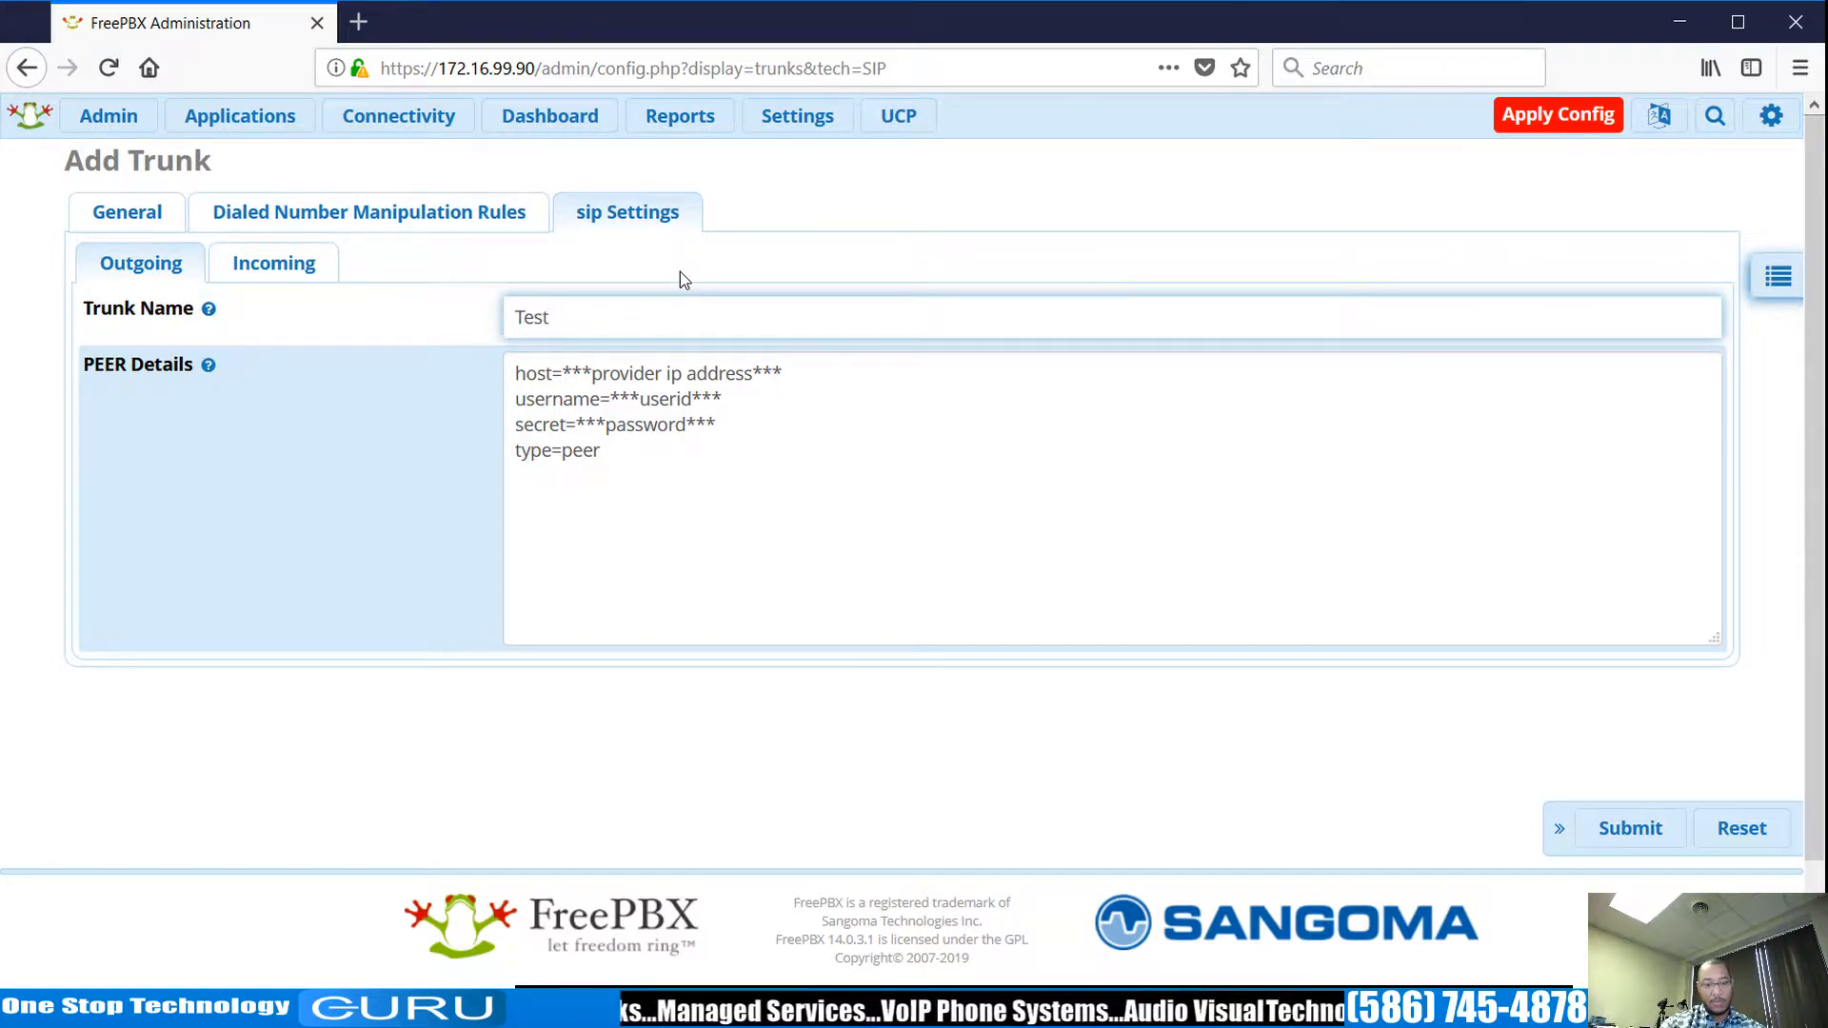
type("_")
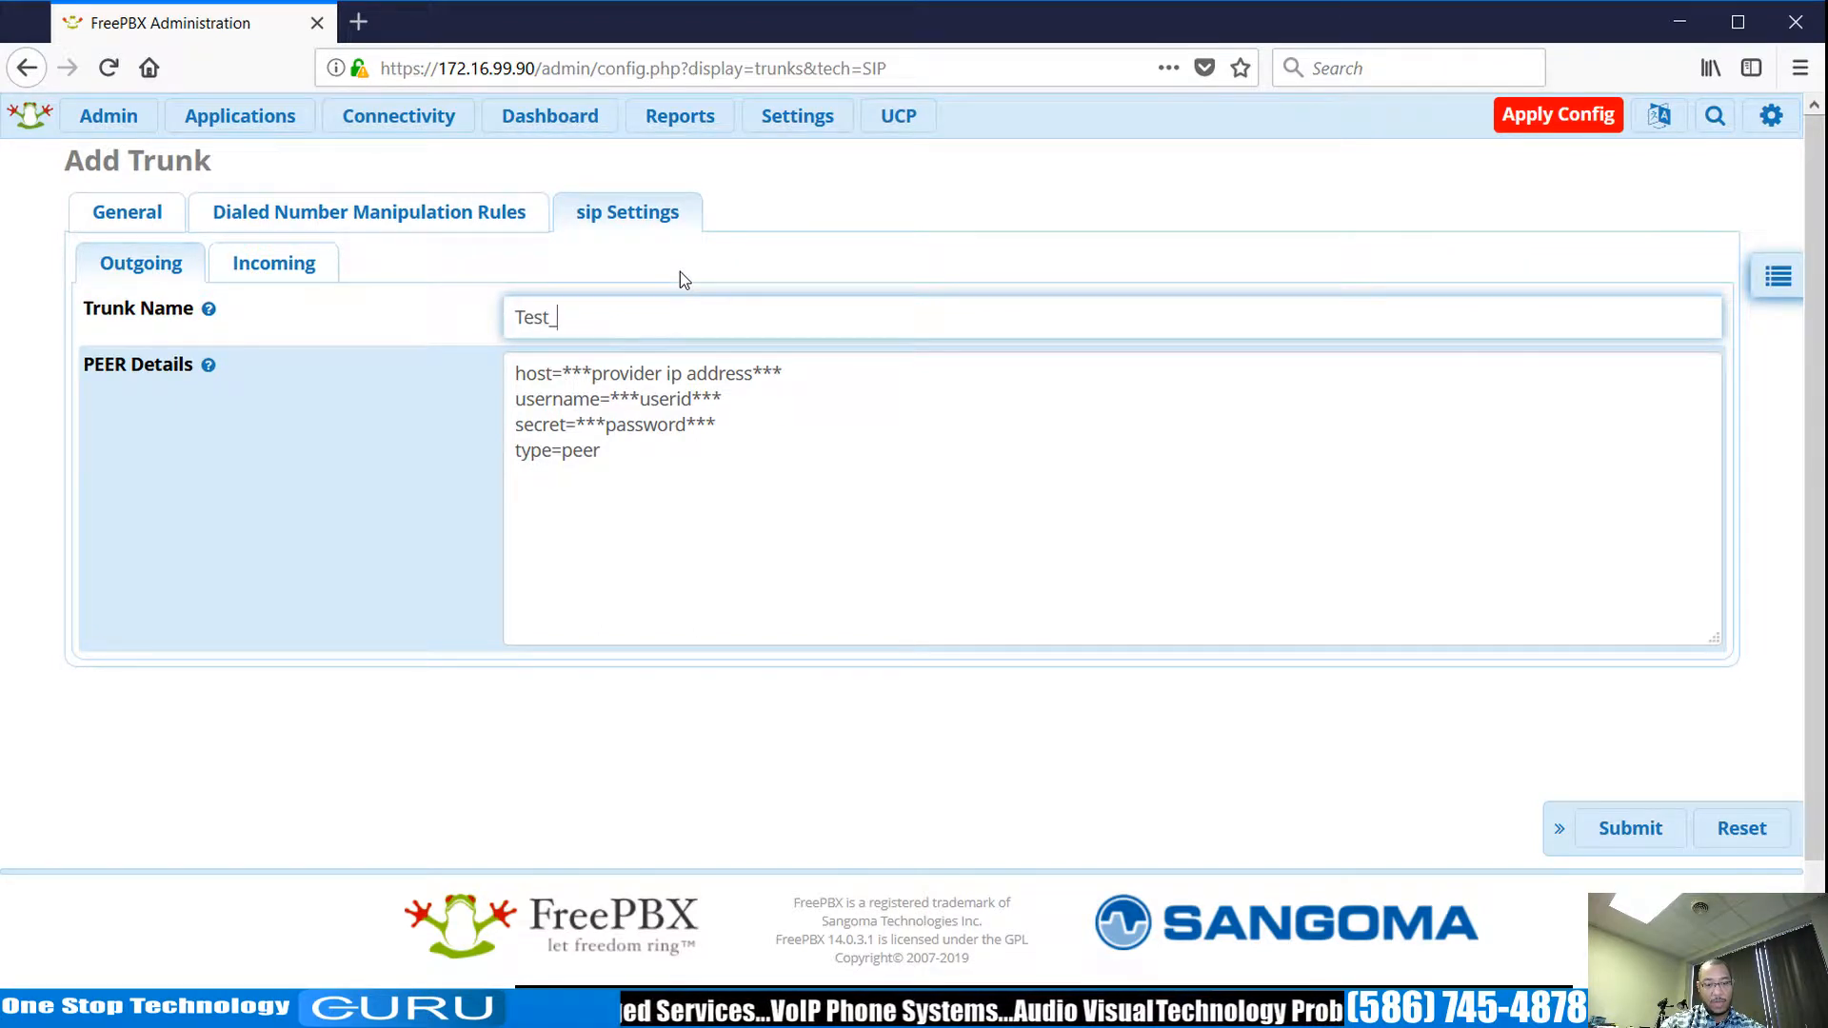
type("SIP_P")
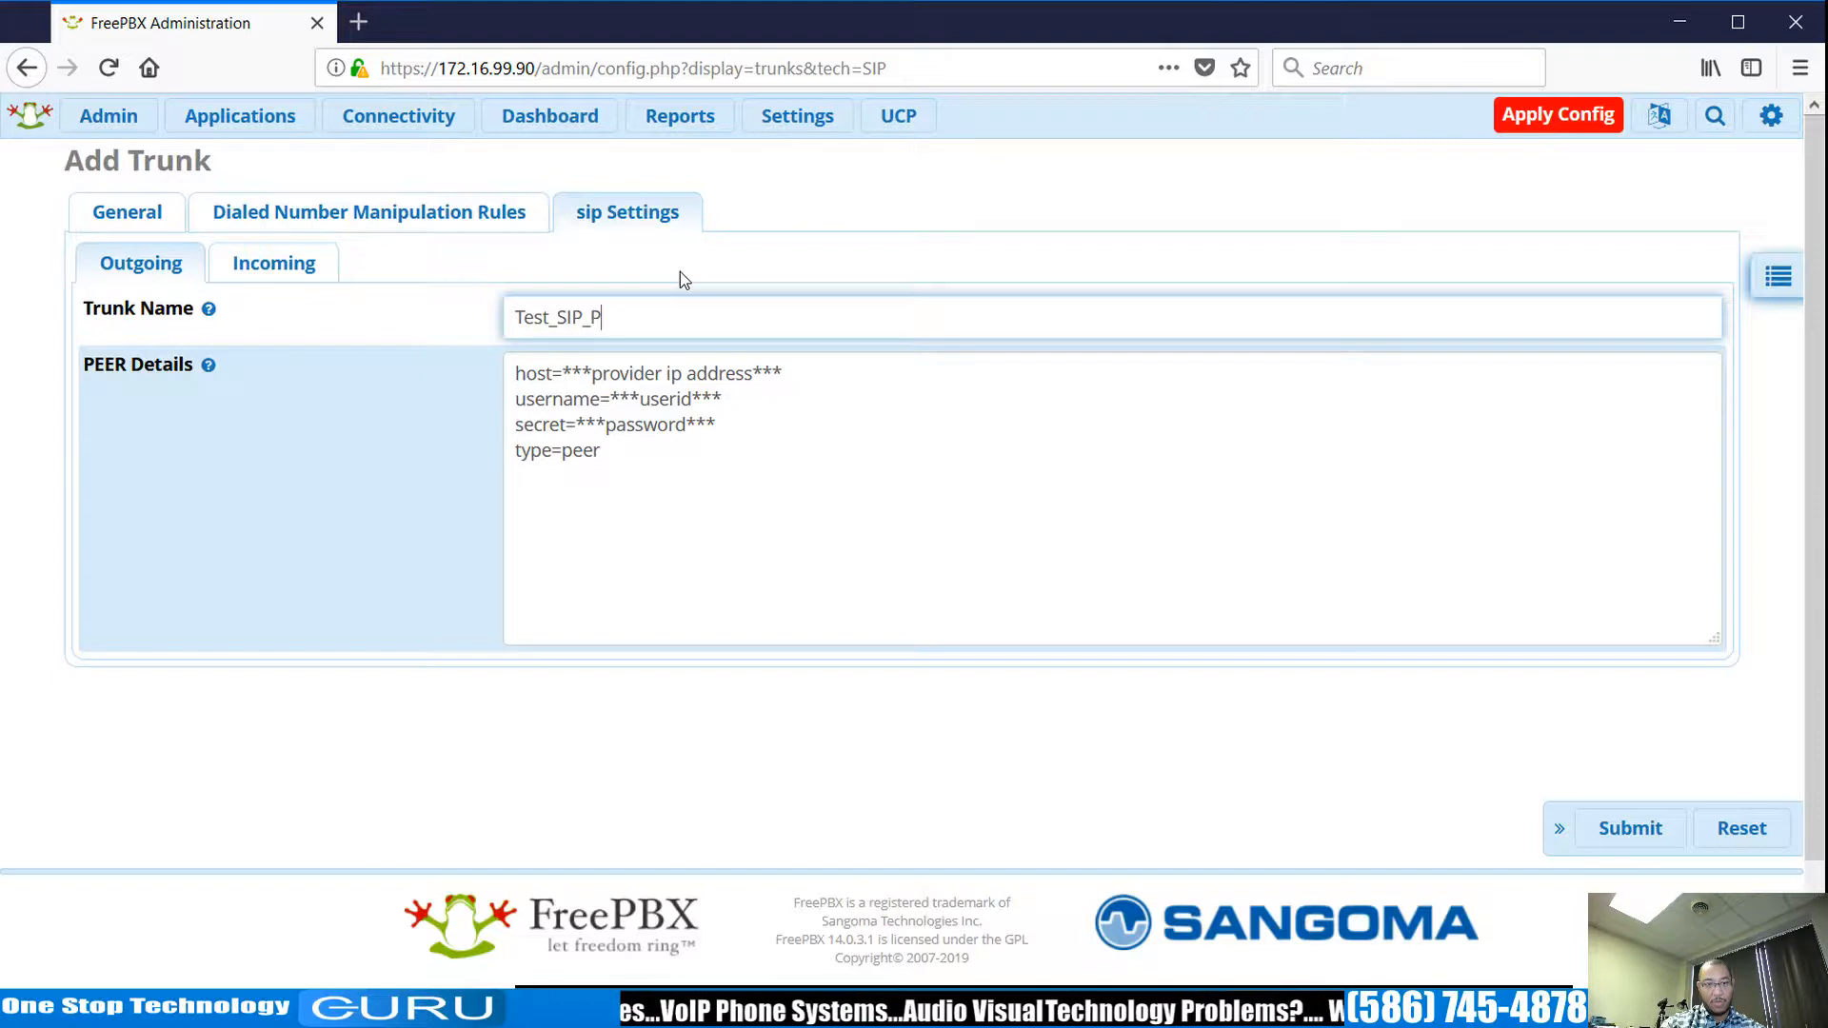
type("ro")
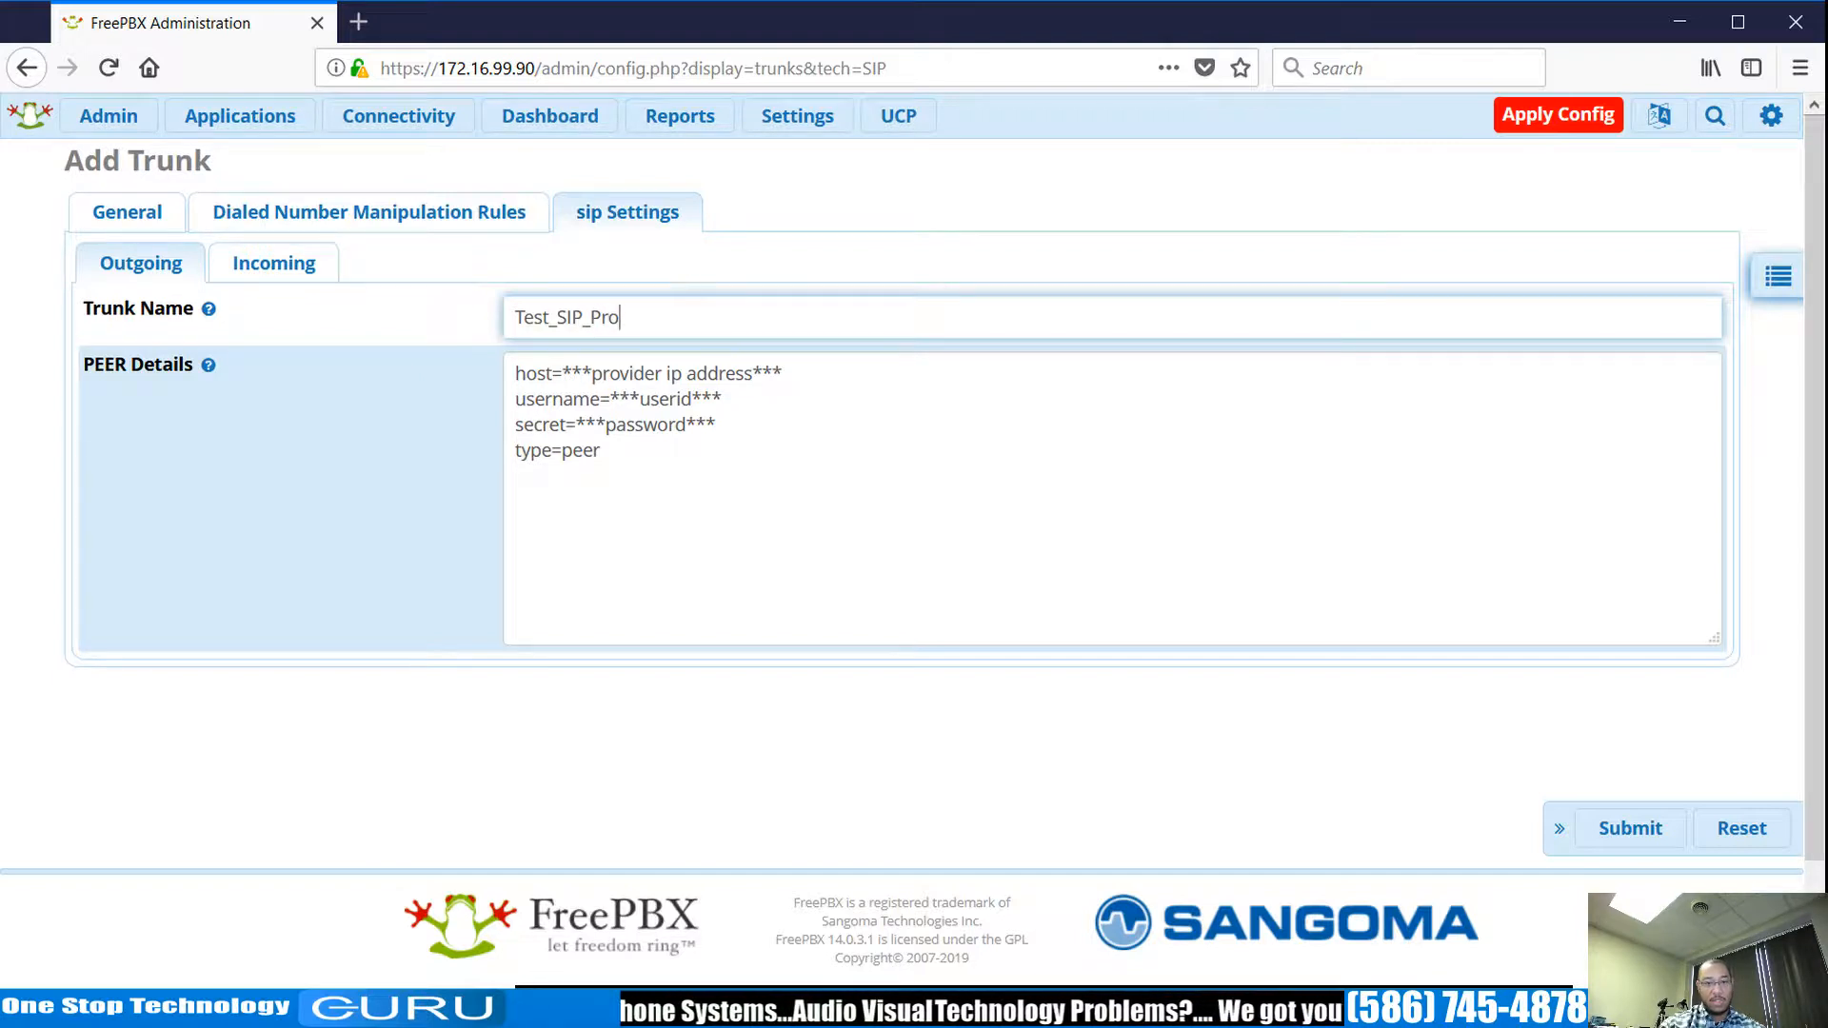
left_click(307, 268)
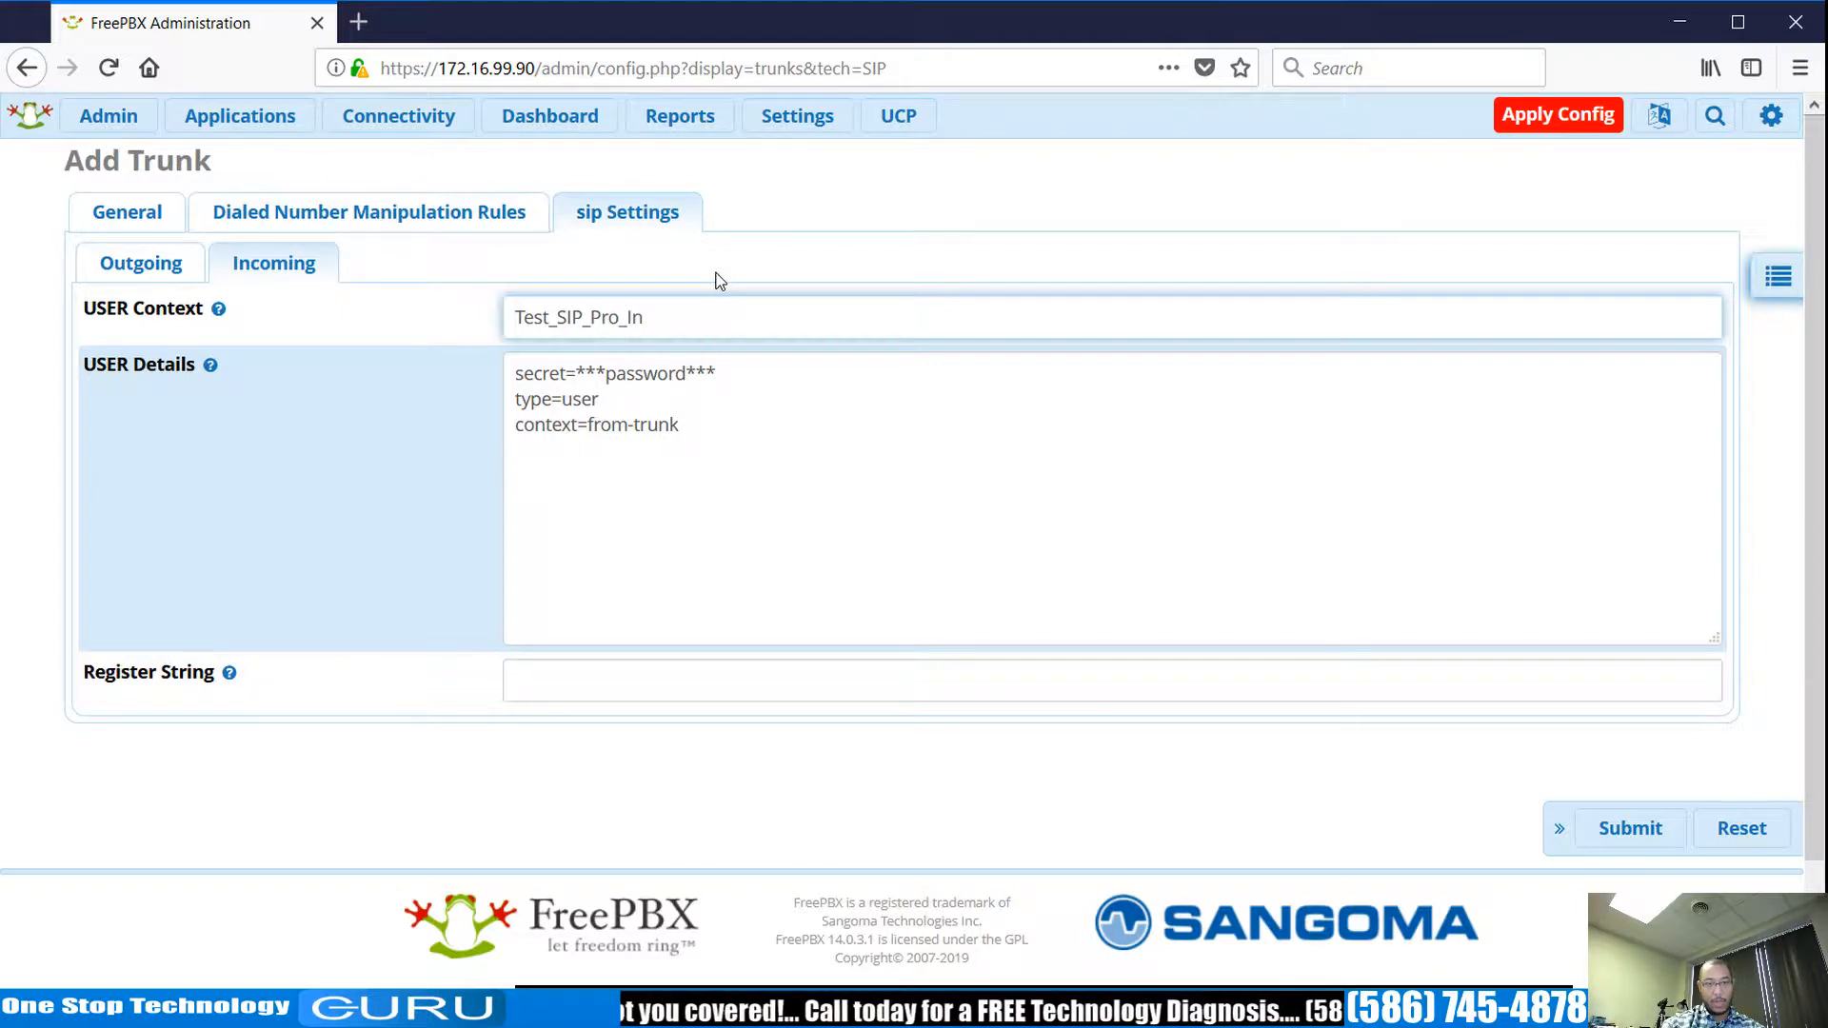
left_click(143, 265)
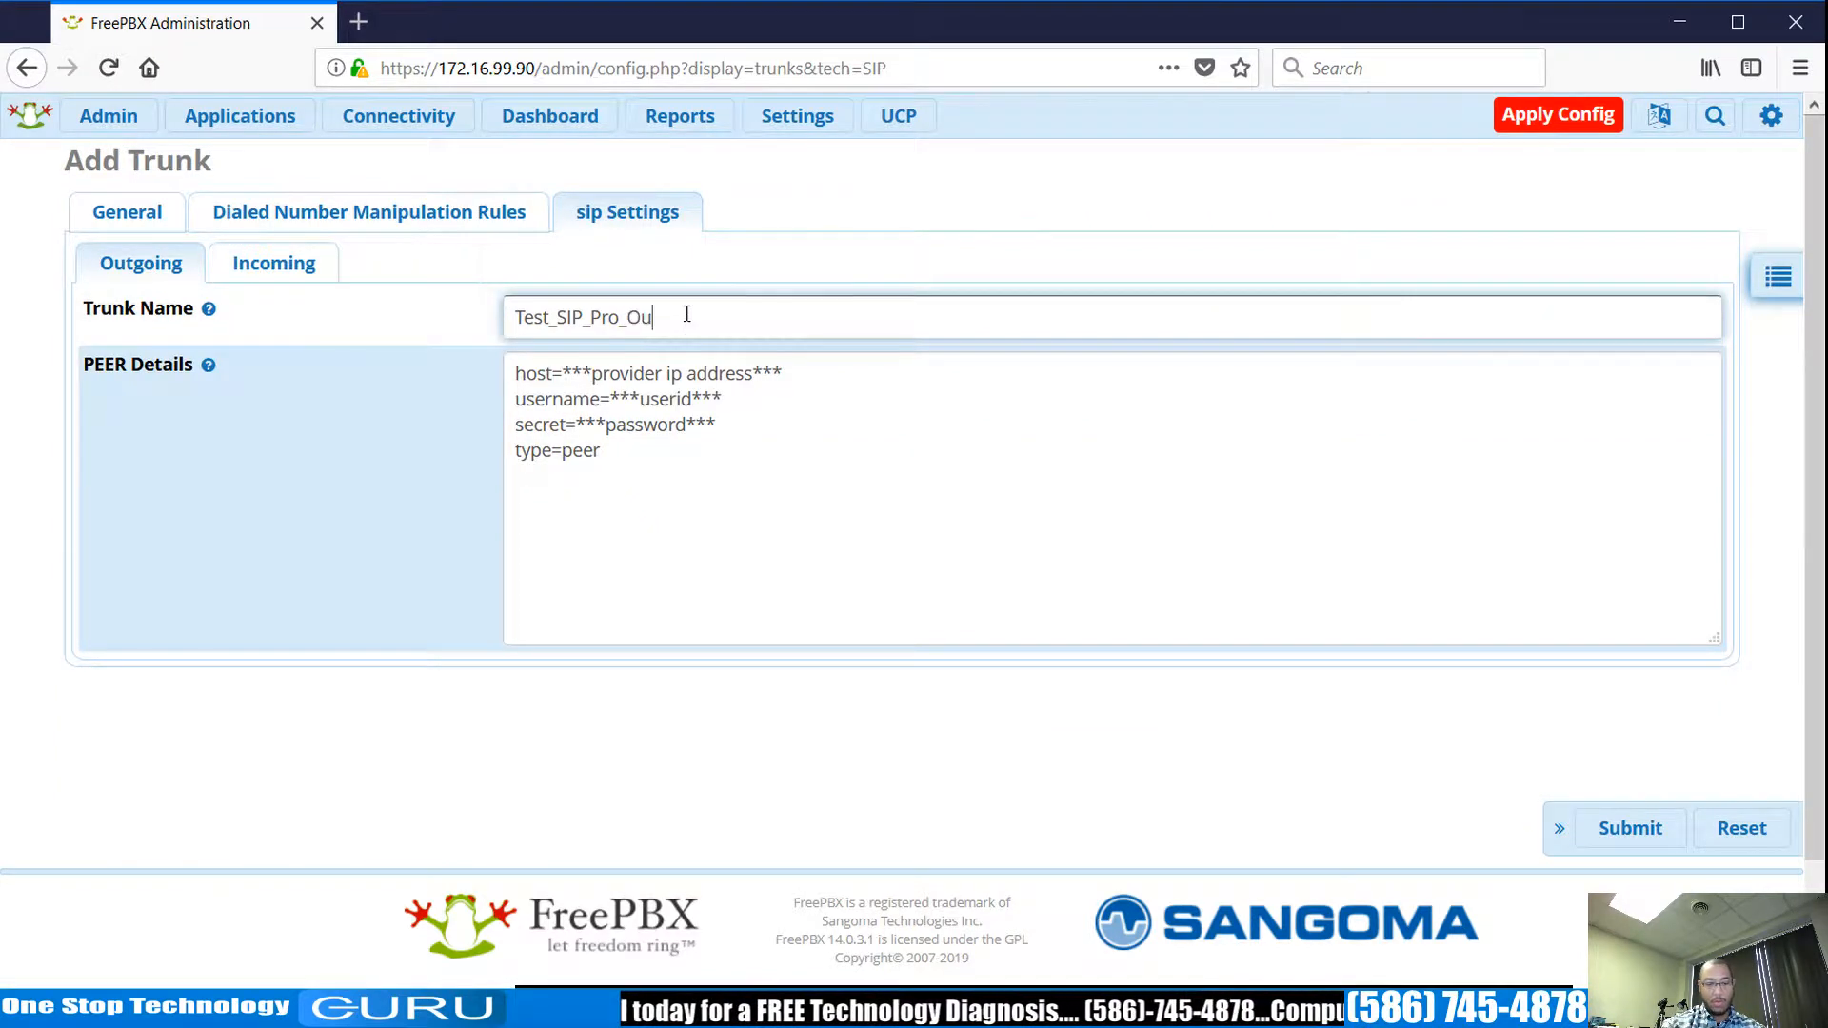
Save the Test_Out1 trunk without an outbound caller ID and apply the configuration.
left_click(1639, 824)
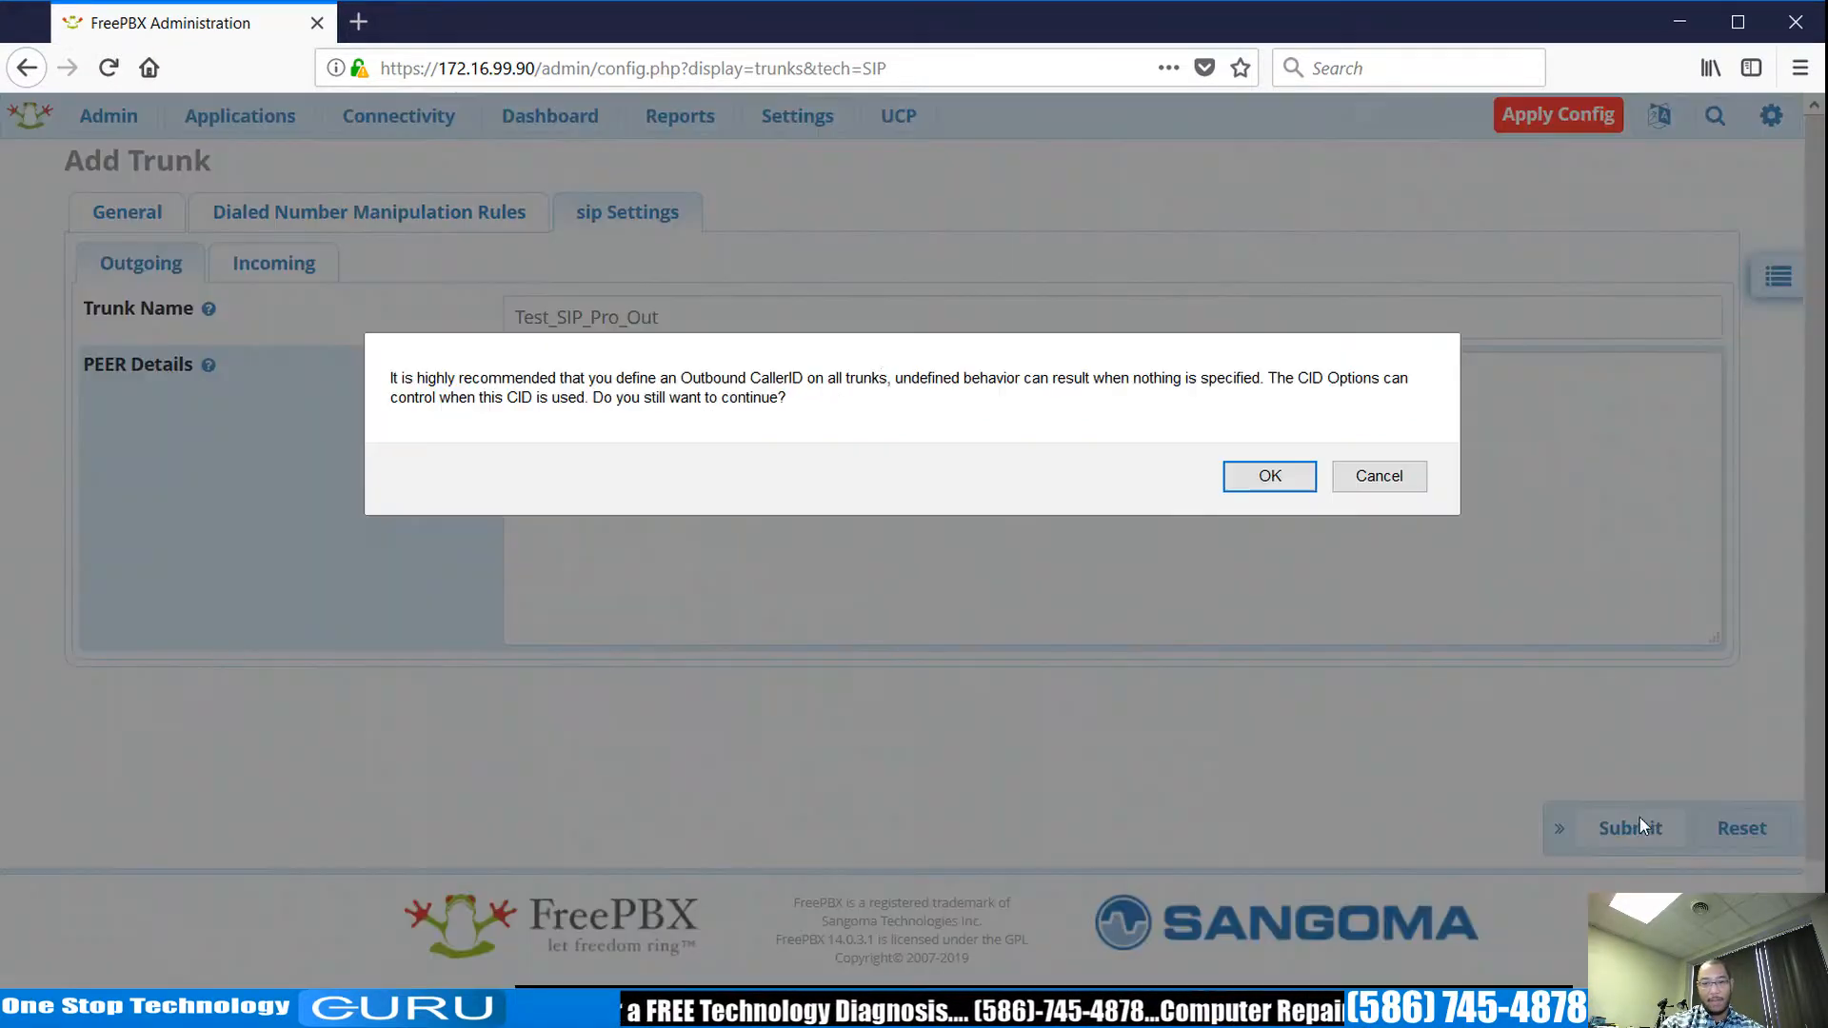
left_click(1248, 476)
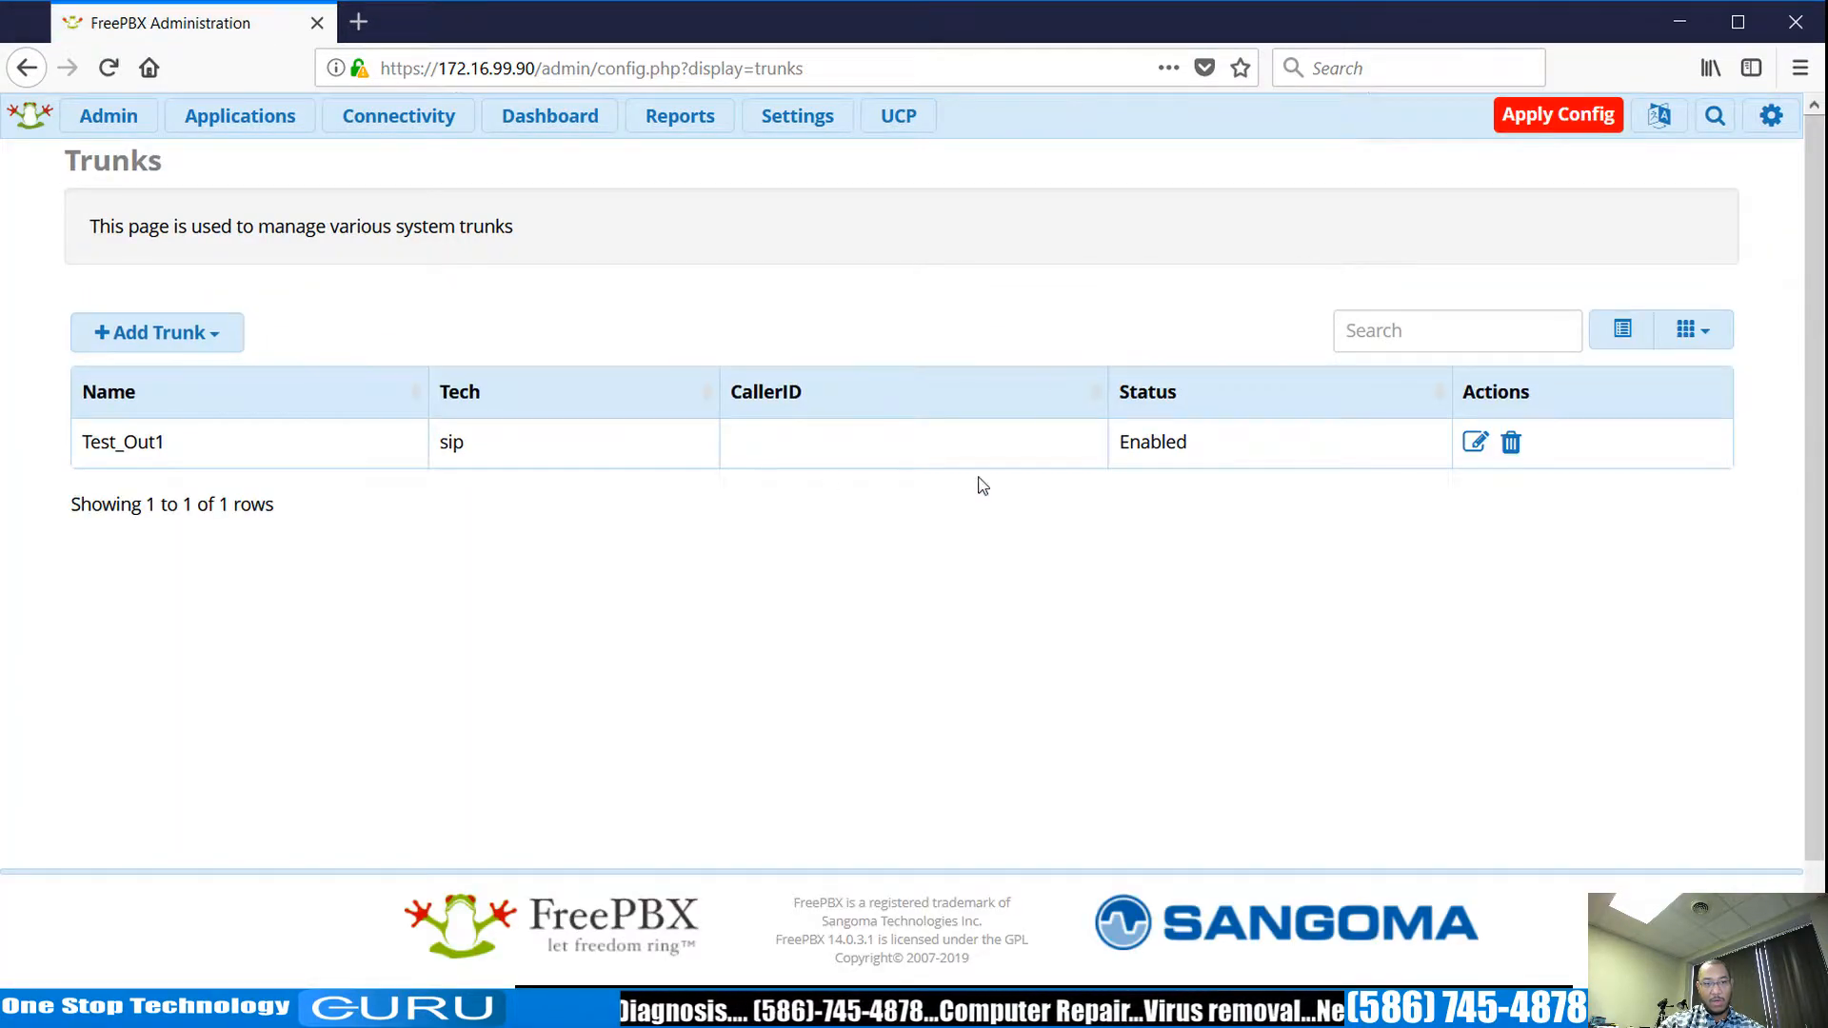
left_click(1539, 119)
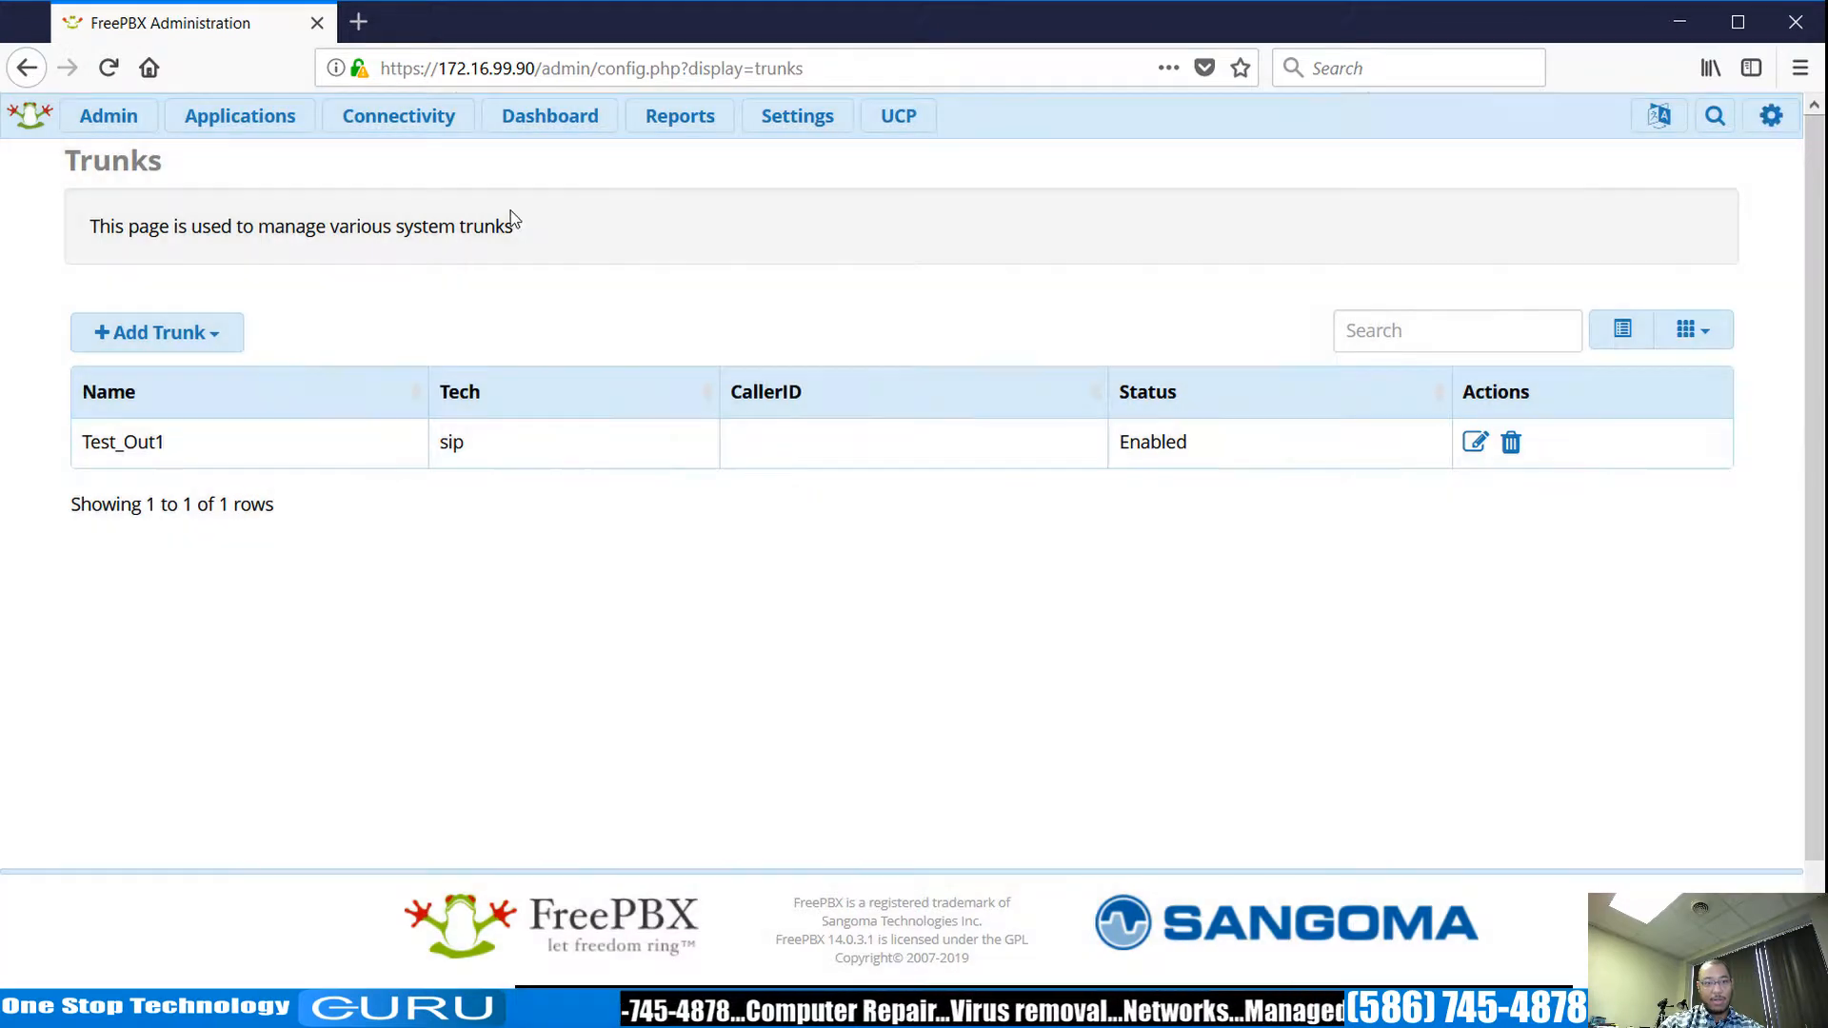
mouse_move(464, 127)
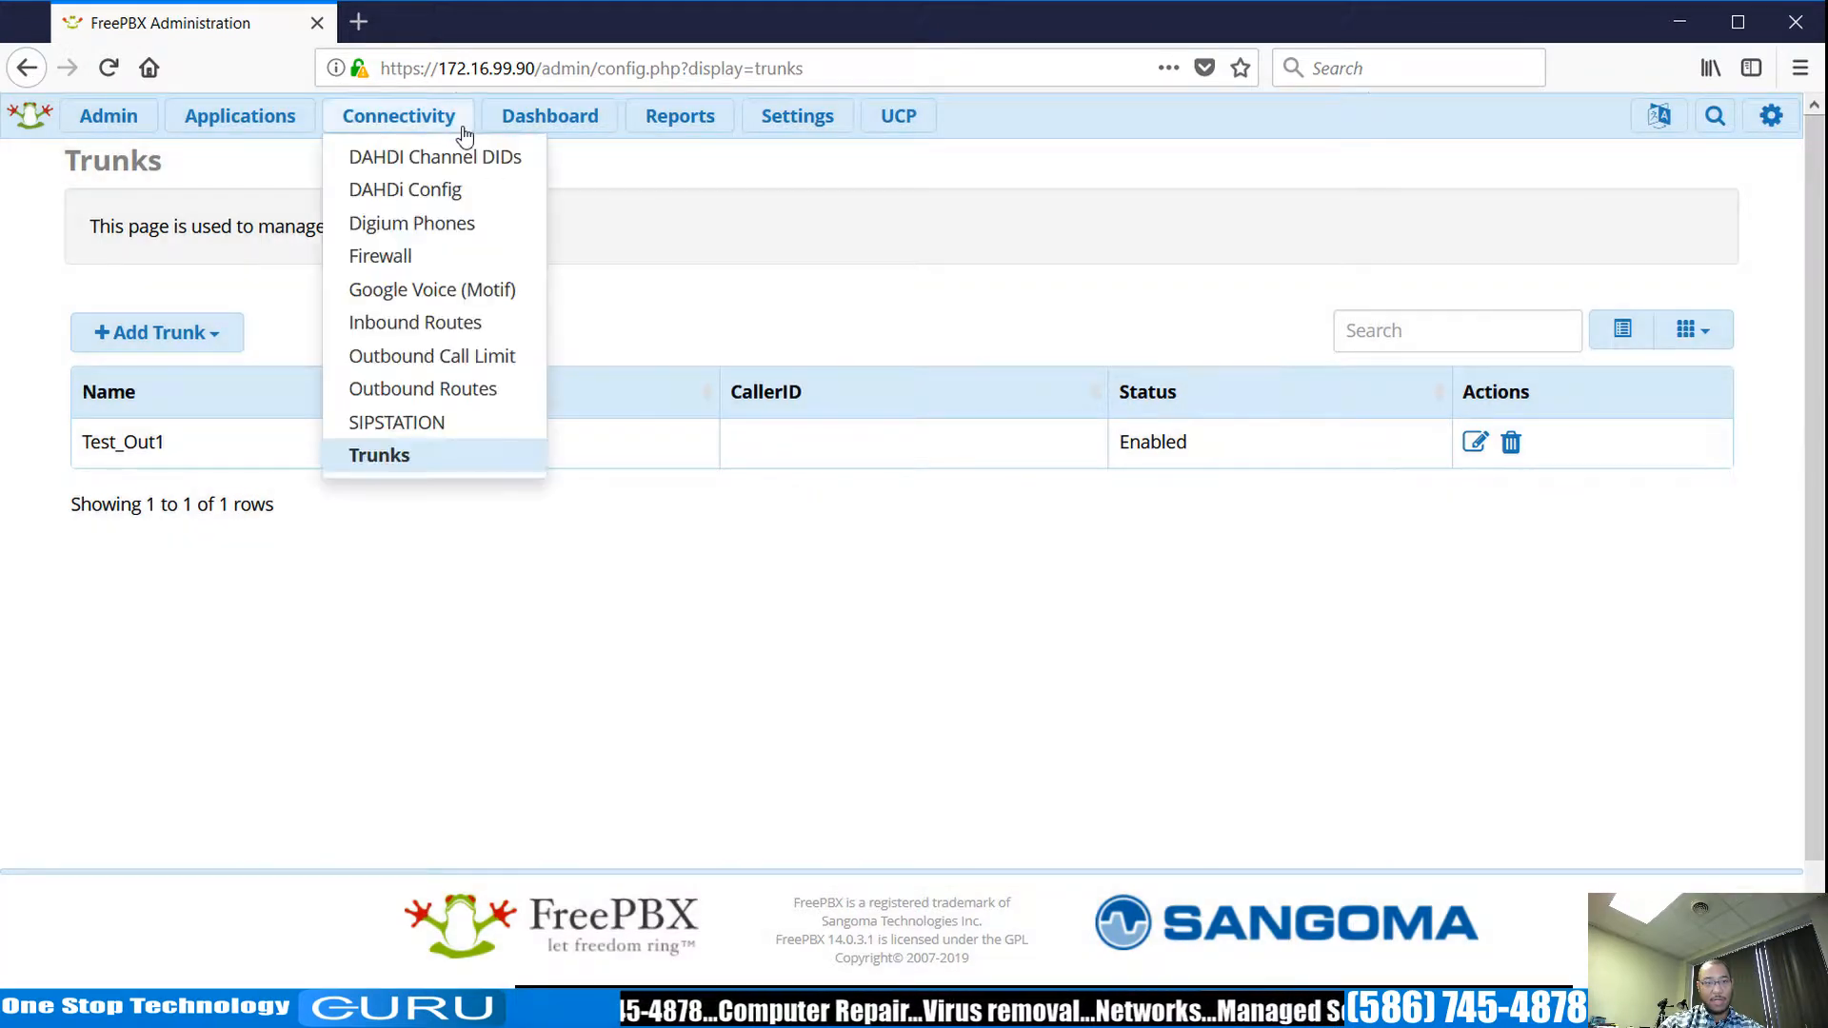
Create outbound route Pri_Out with trunk Test_Out1 in its sequence and show its dial patterns.
left_click(429, 394)
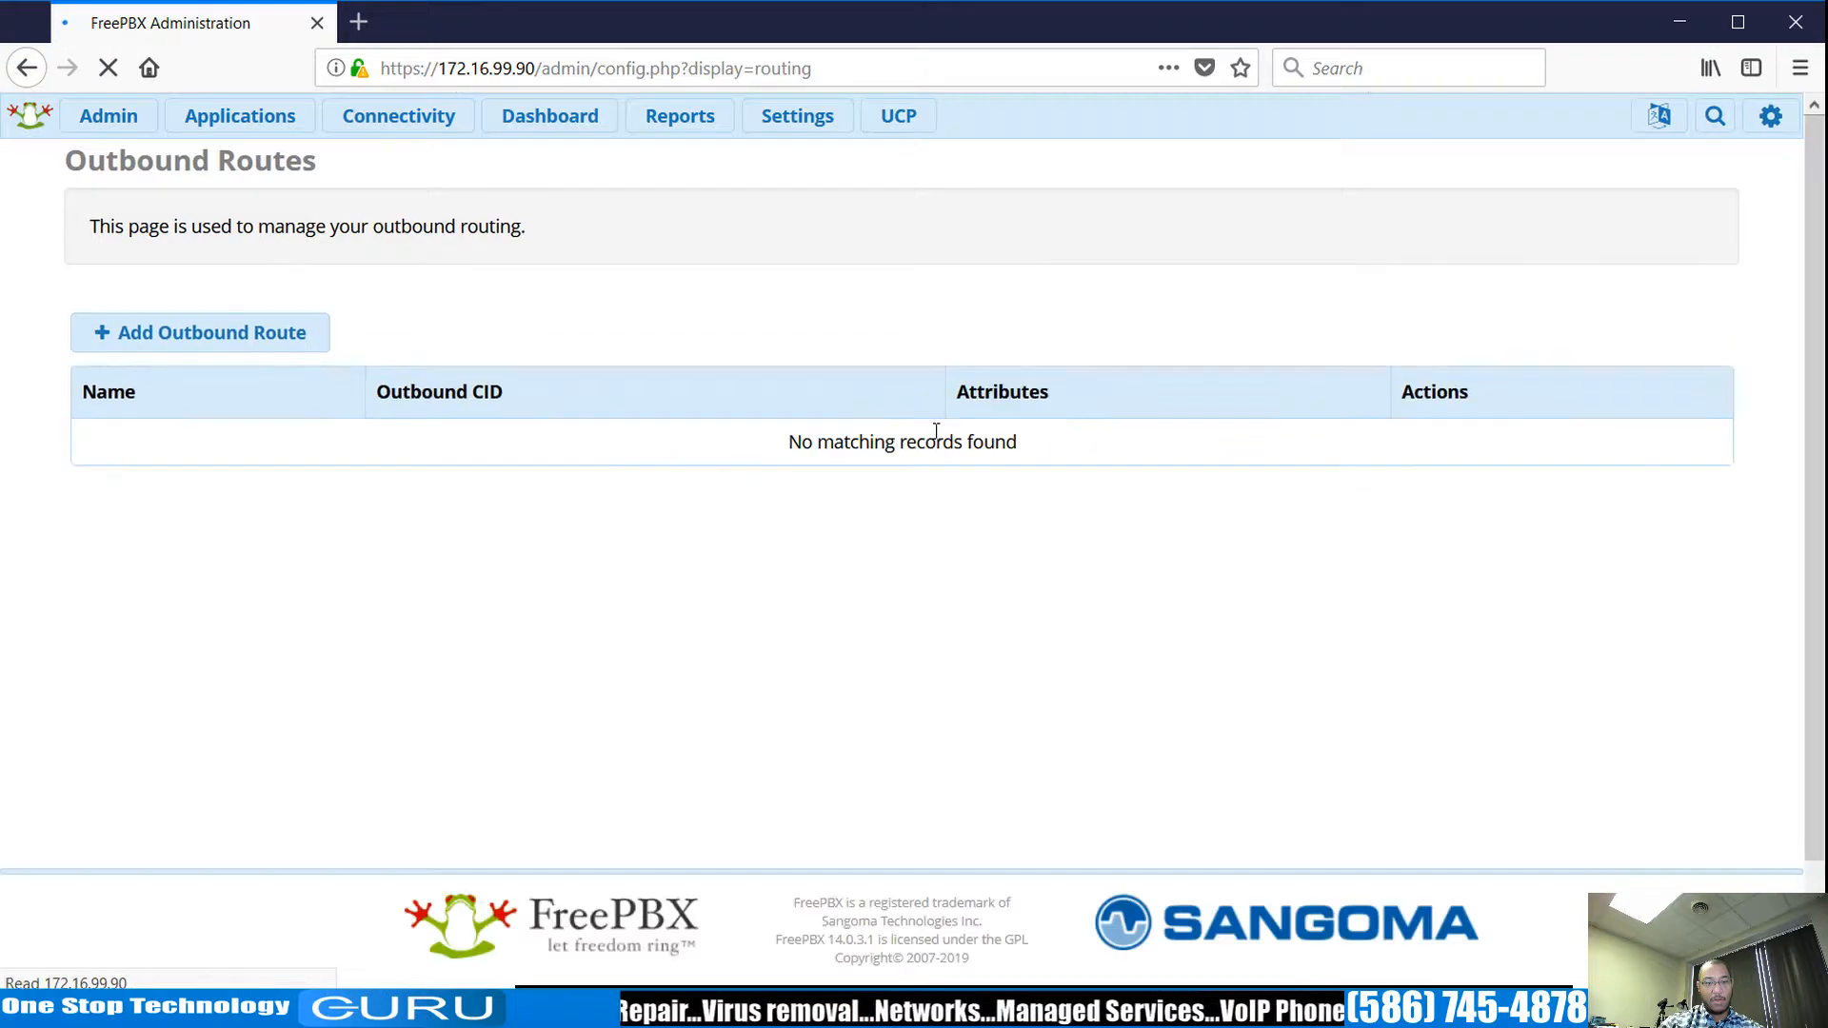
left_click(243, 351)
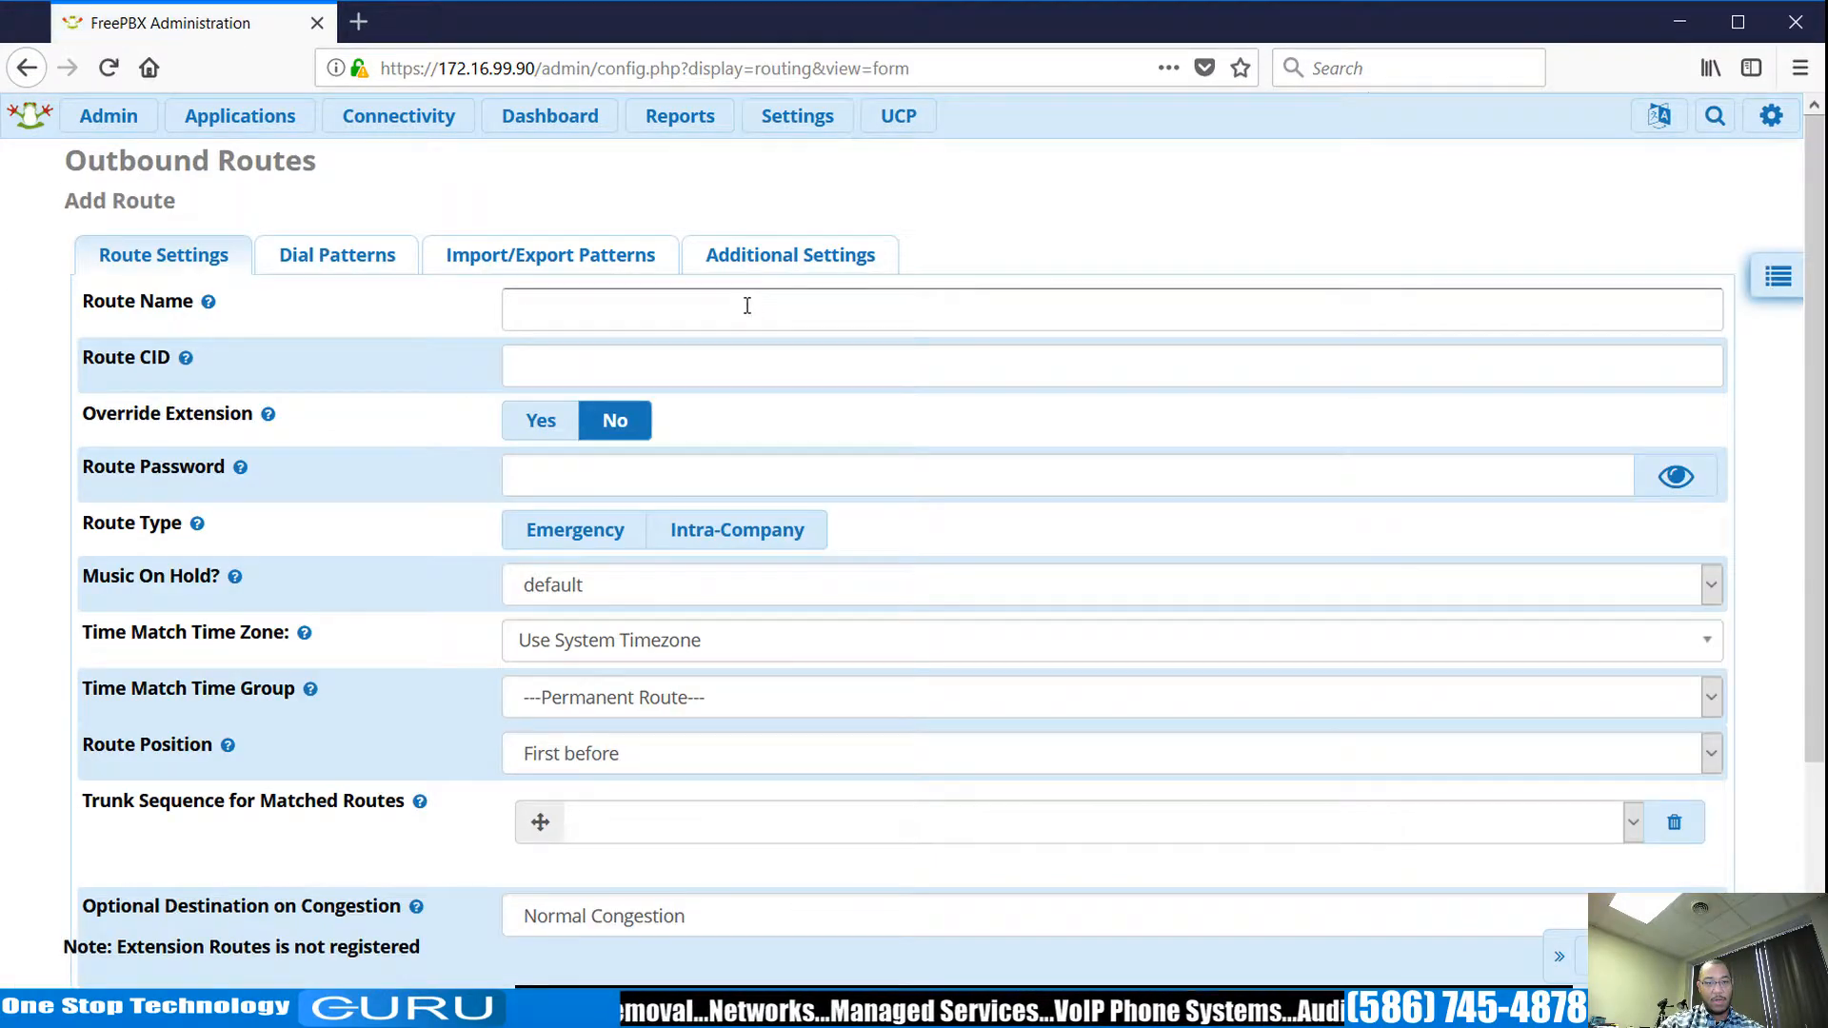
left_click(747, 306)
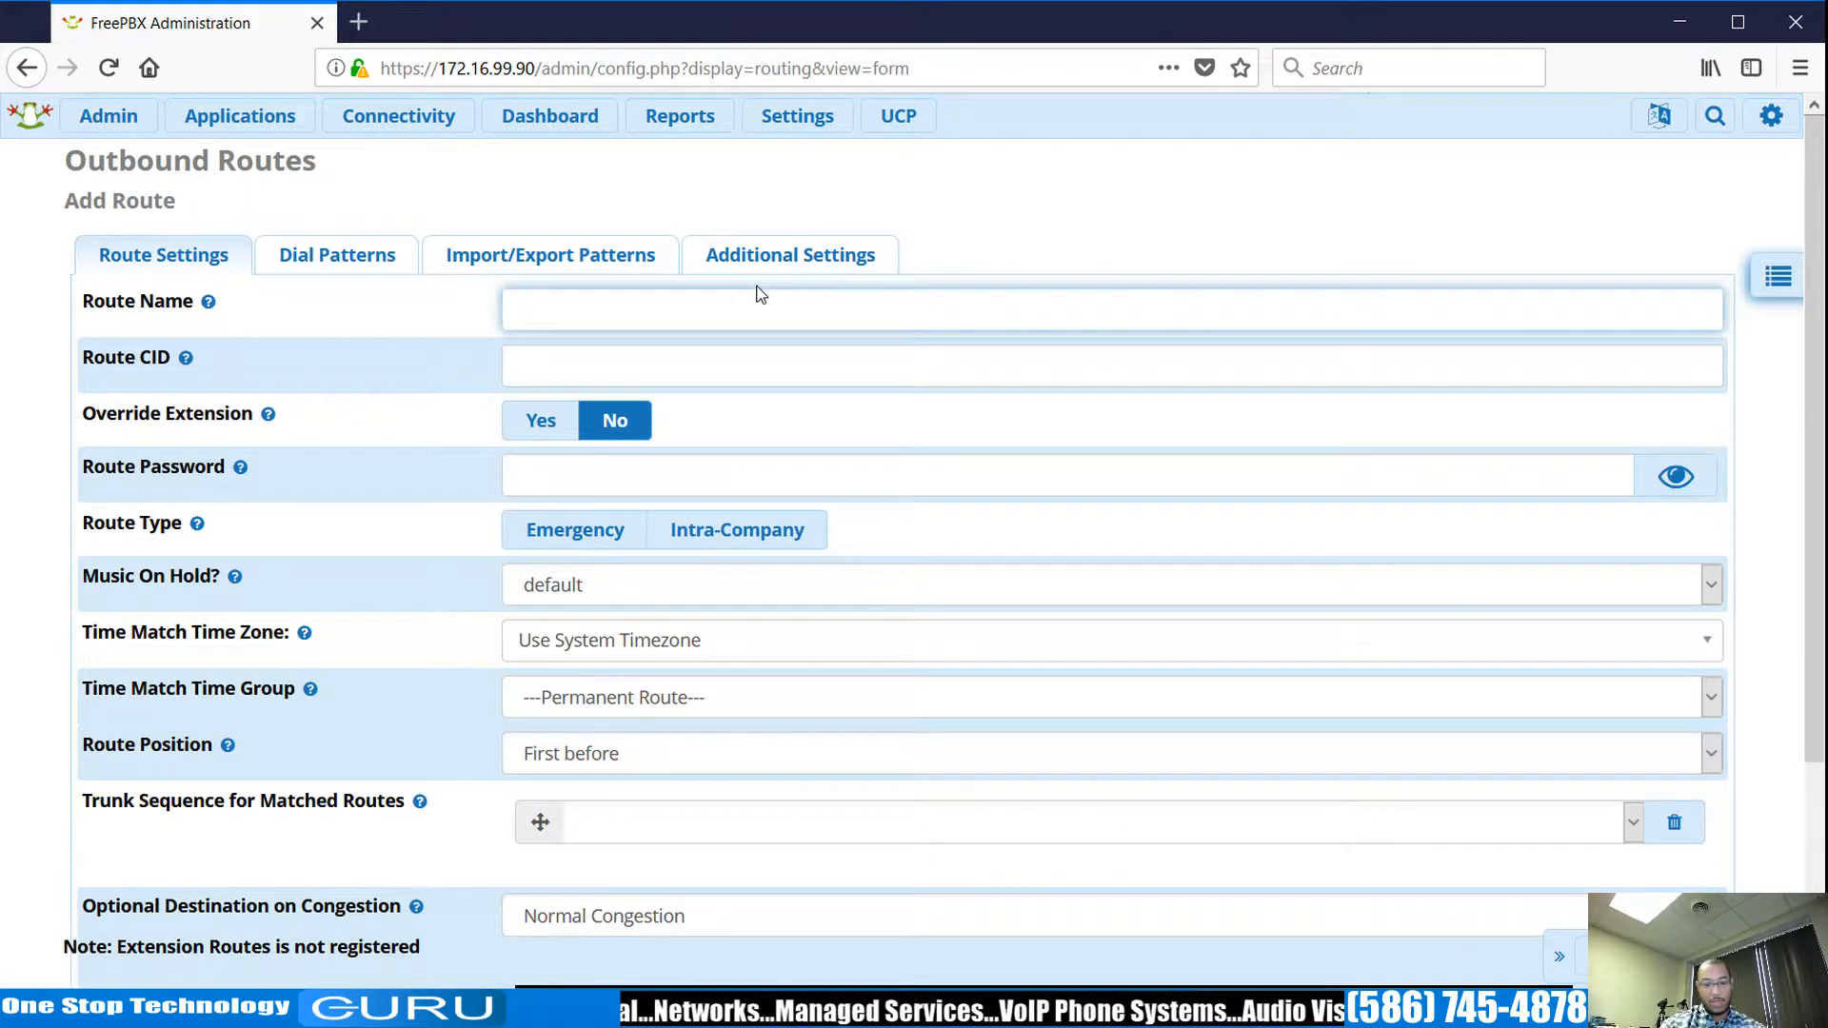
type("Pri_Out")
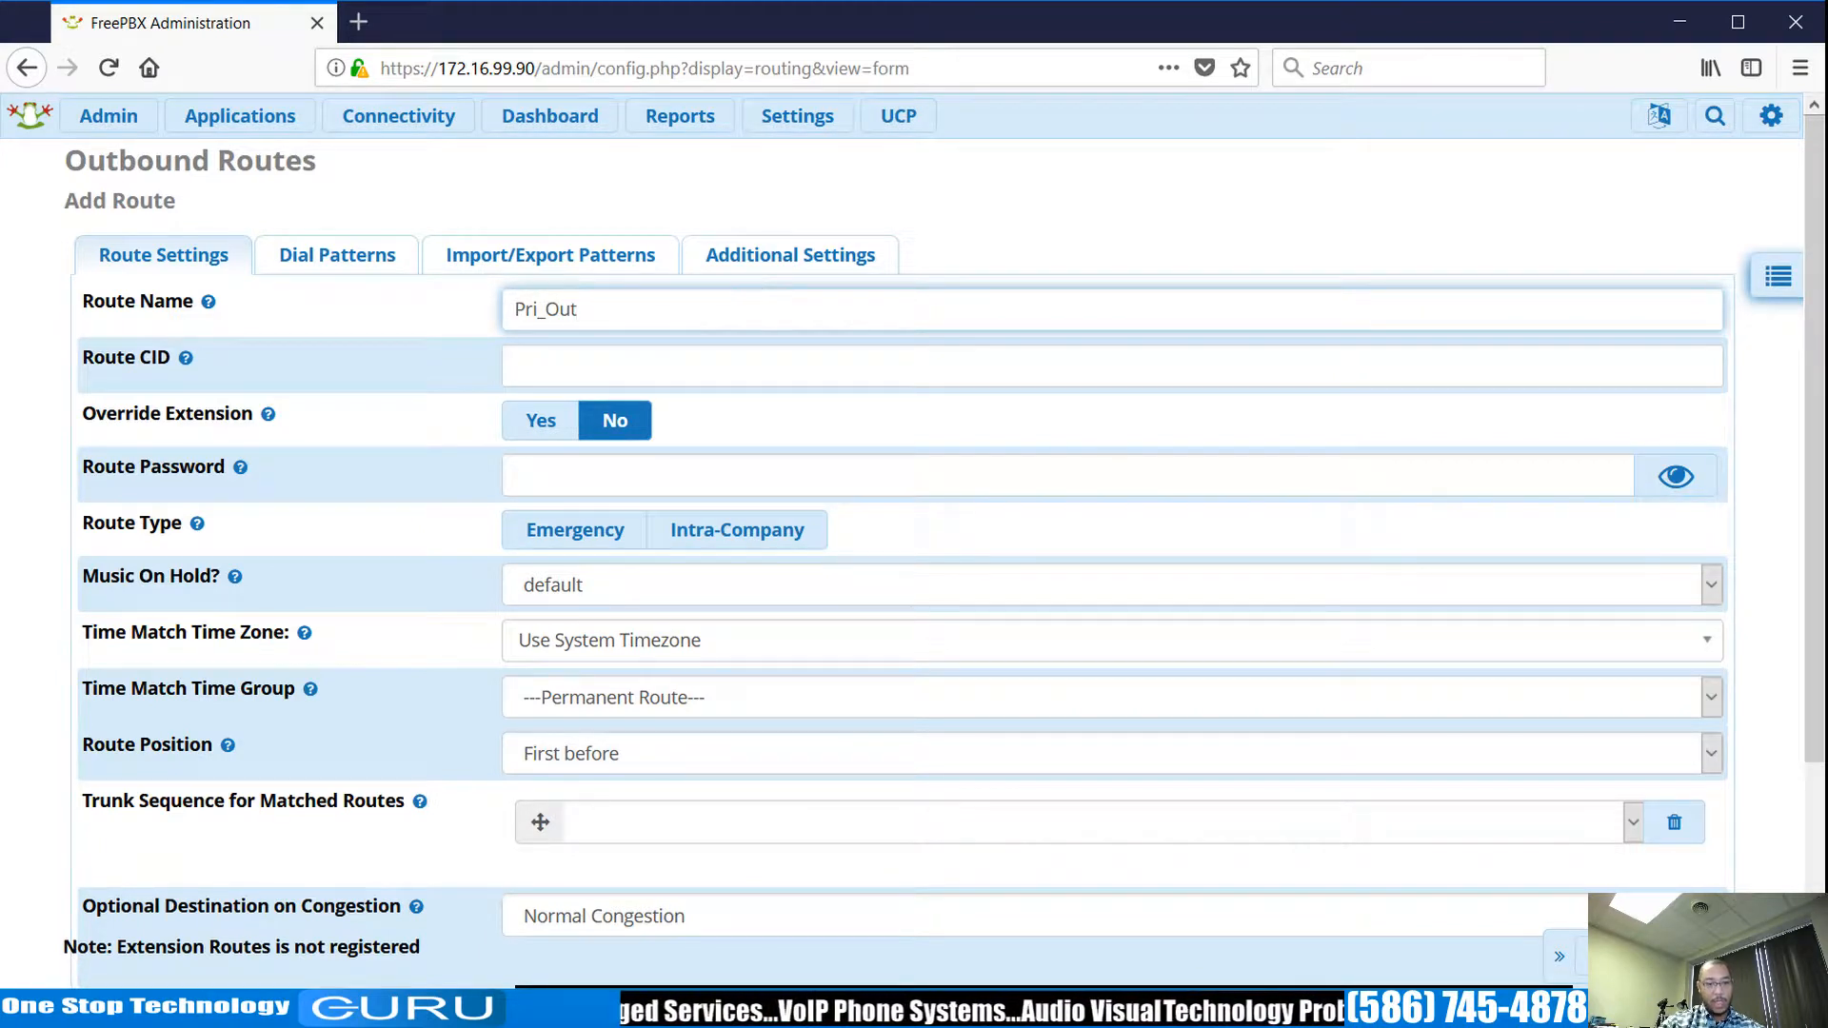
left_click(860, 823)
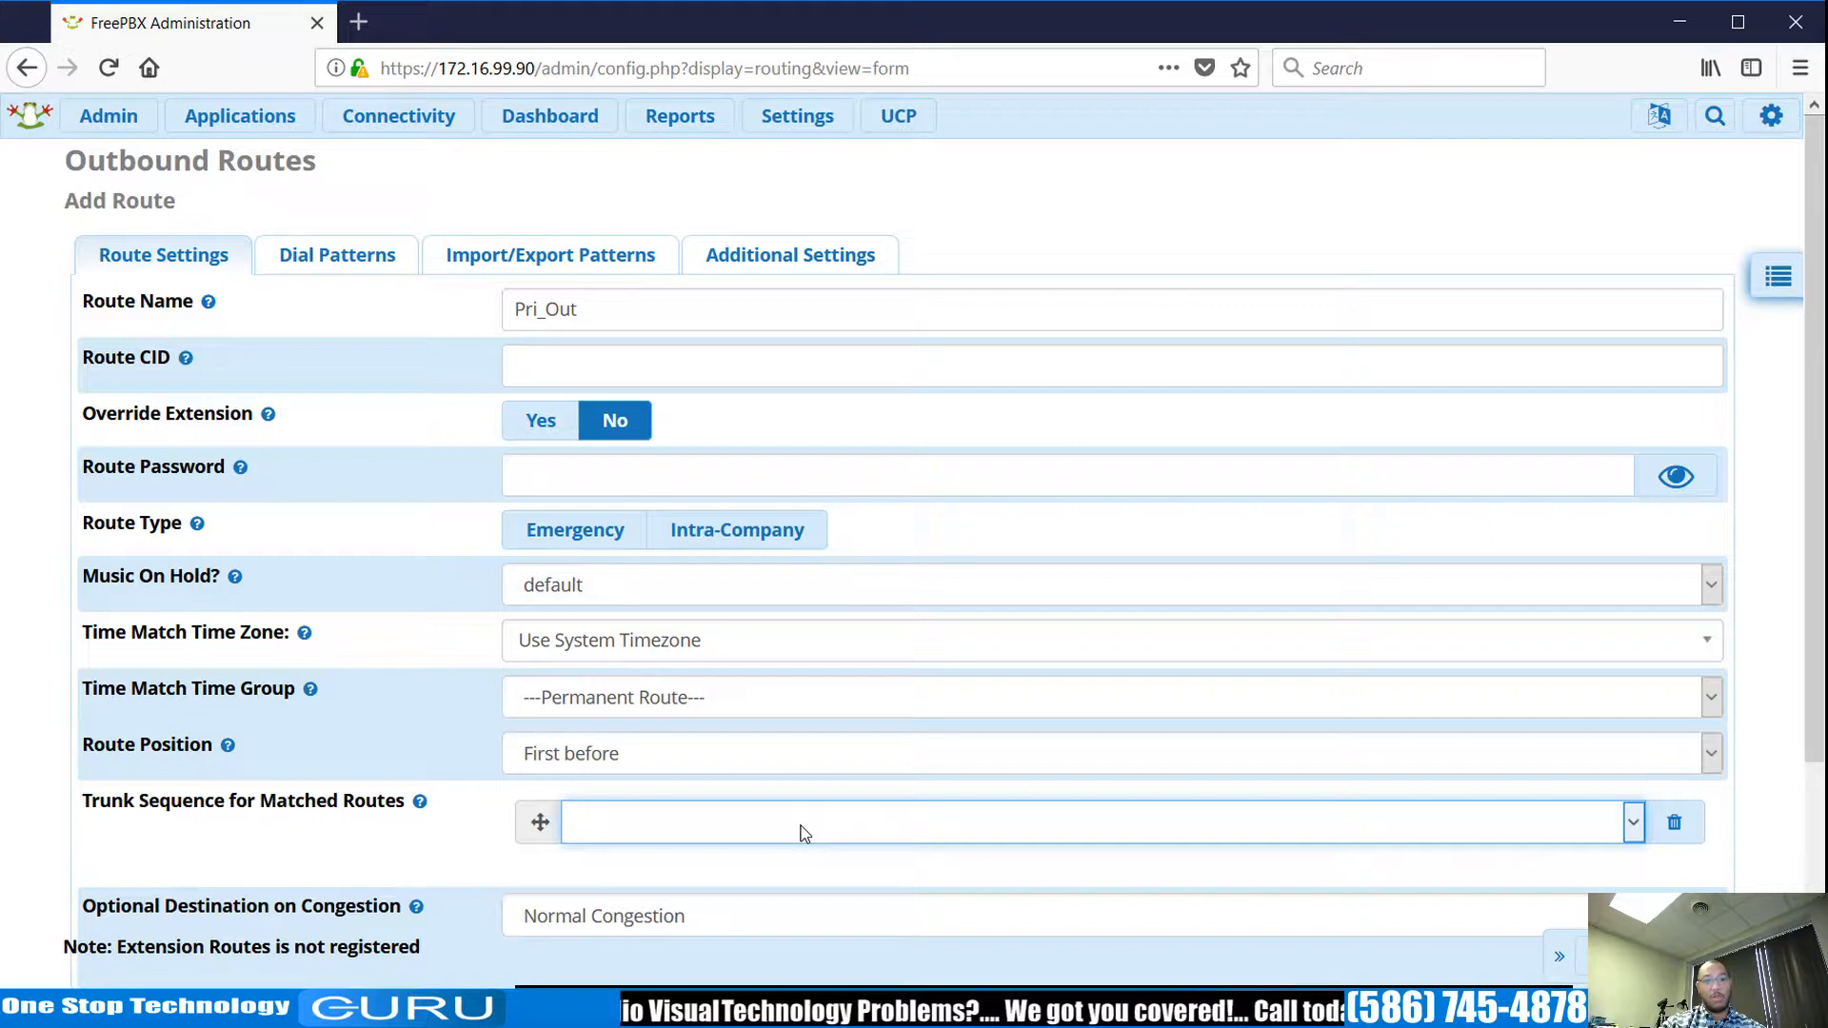
left_click(762, 902)
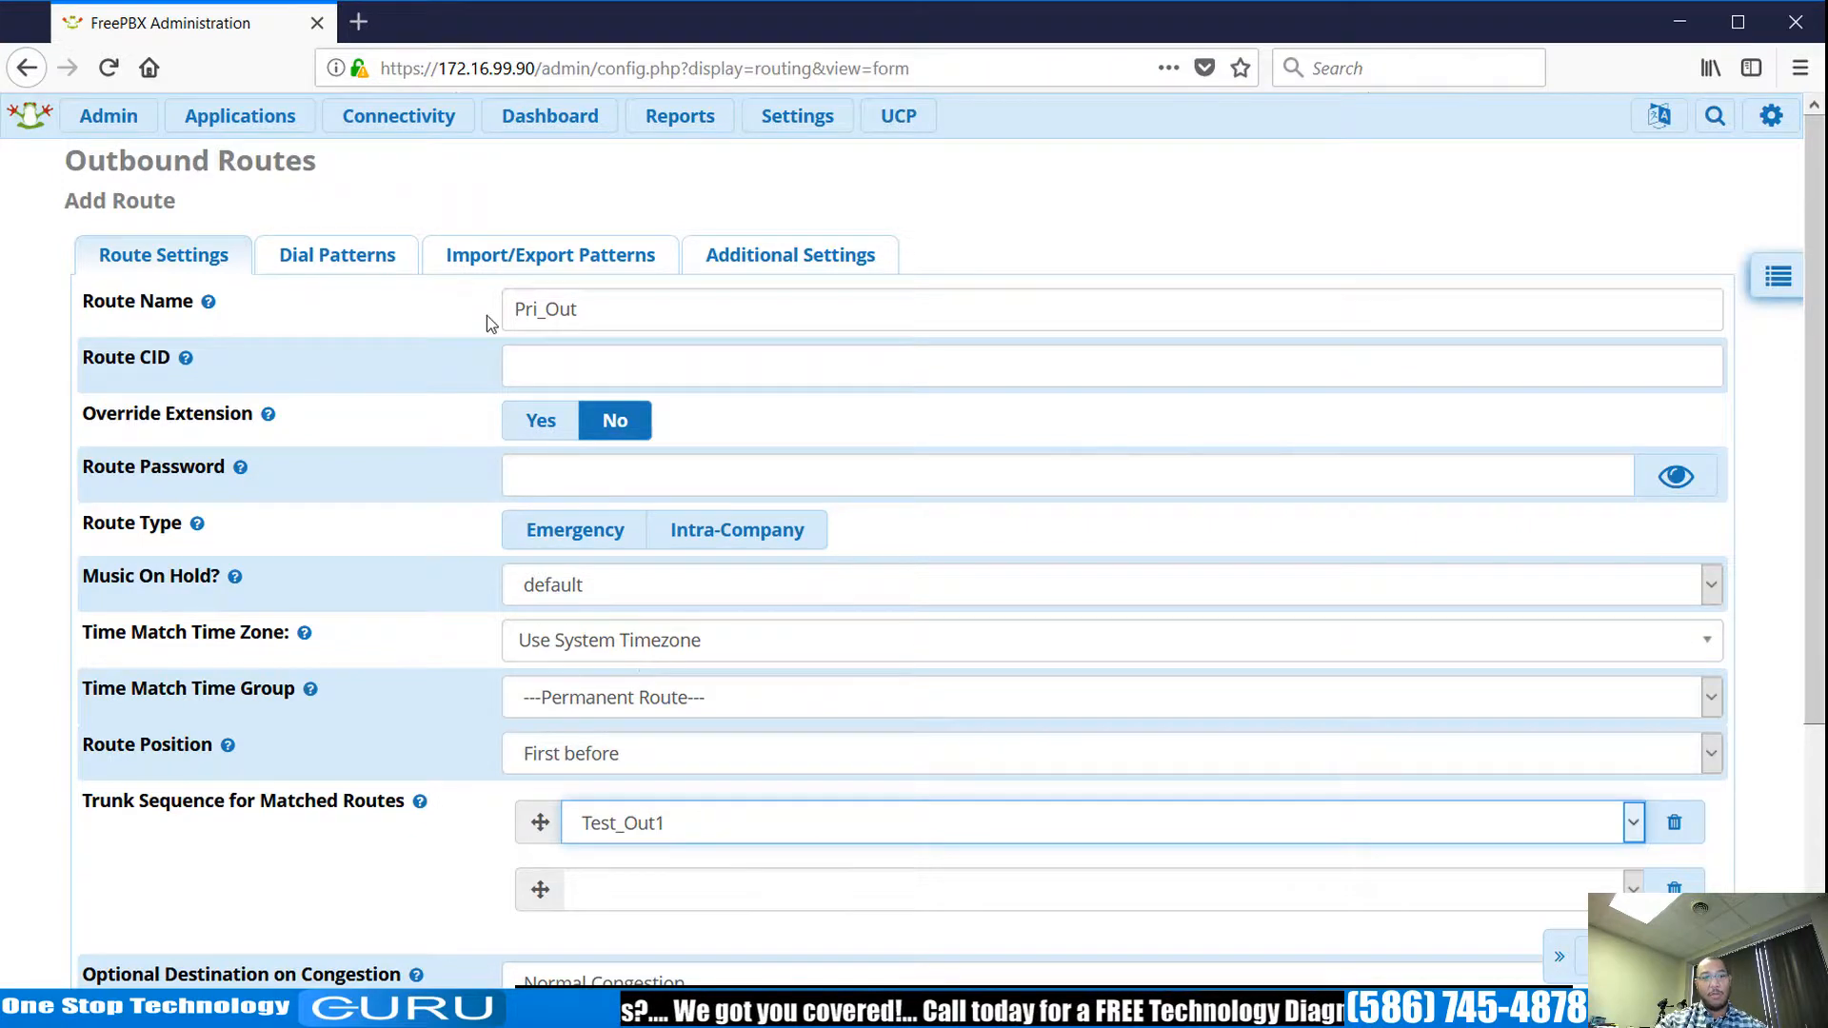
left_click(338, 259)
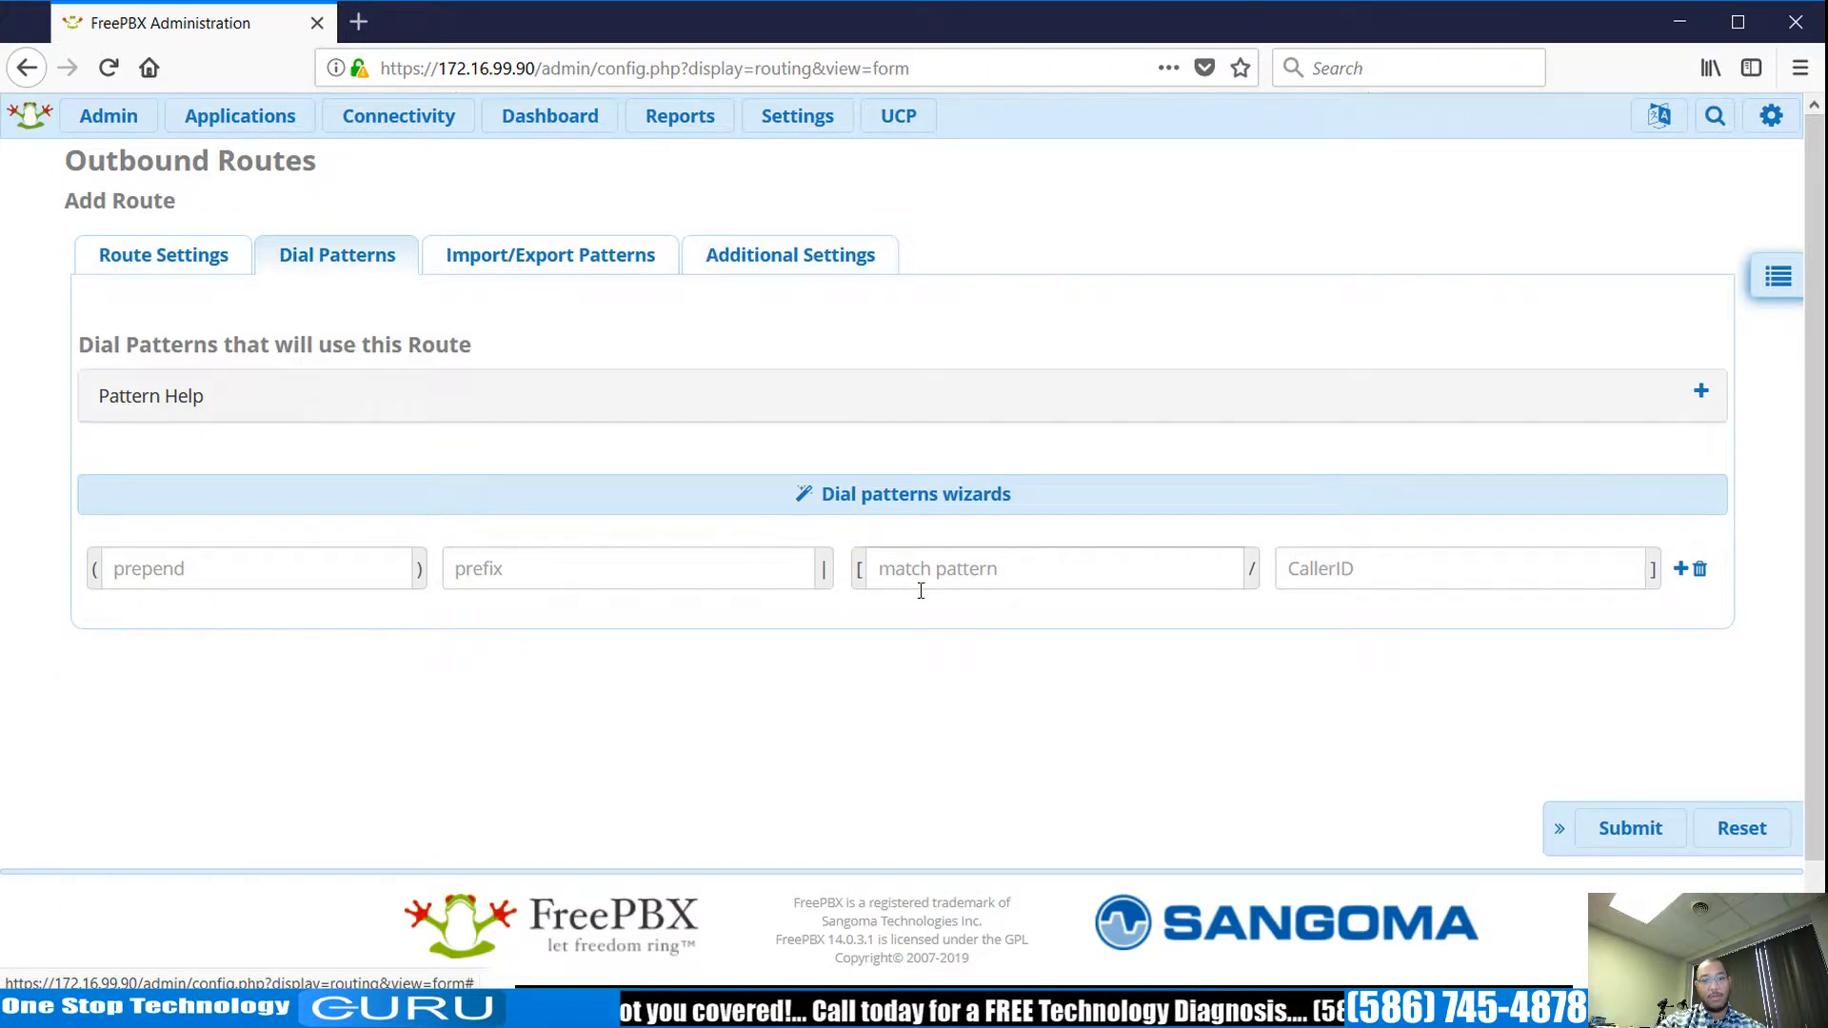
Generate 7-digit, 10-digit and US emergency (911/933) patterns for Pri_Out, save, and apply config.
left_click(1127, 501)
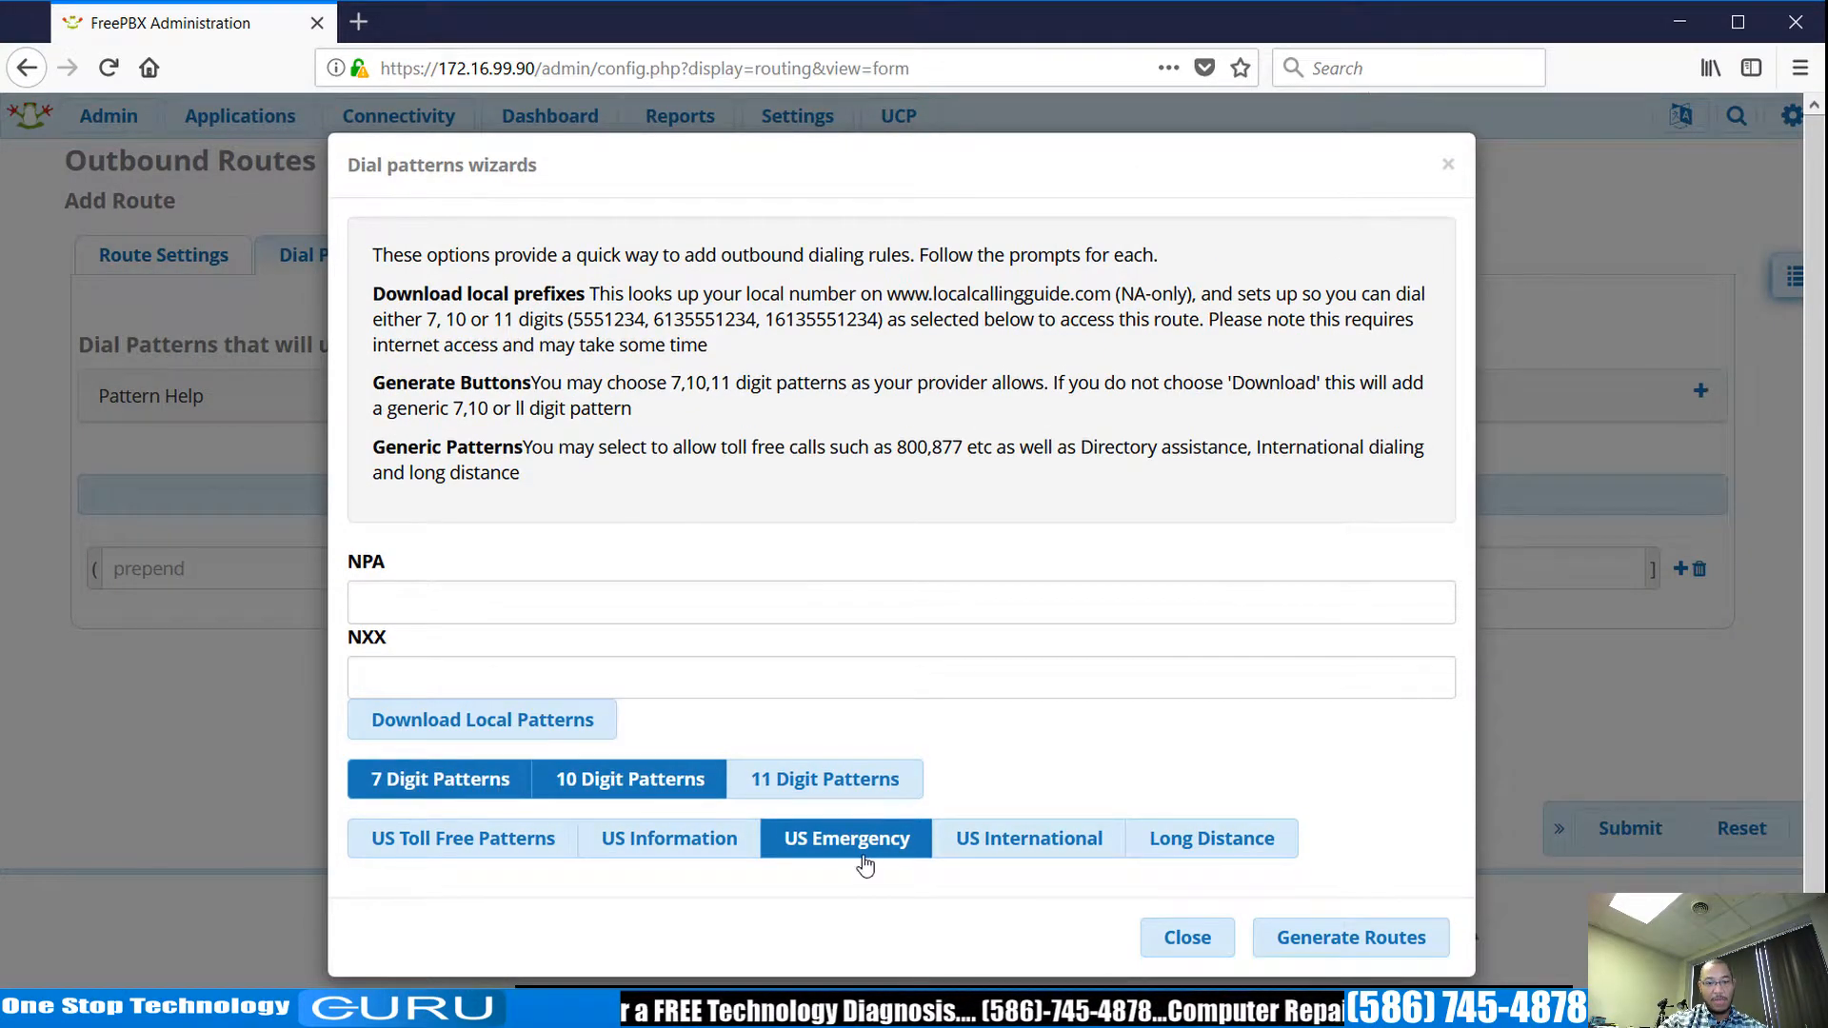
left_click(1315, 941)
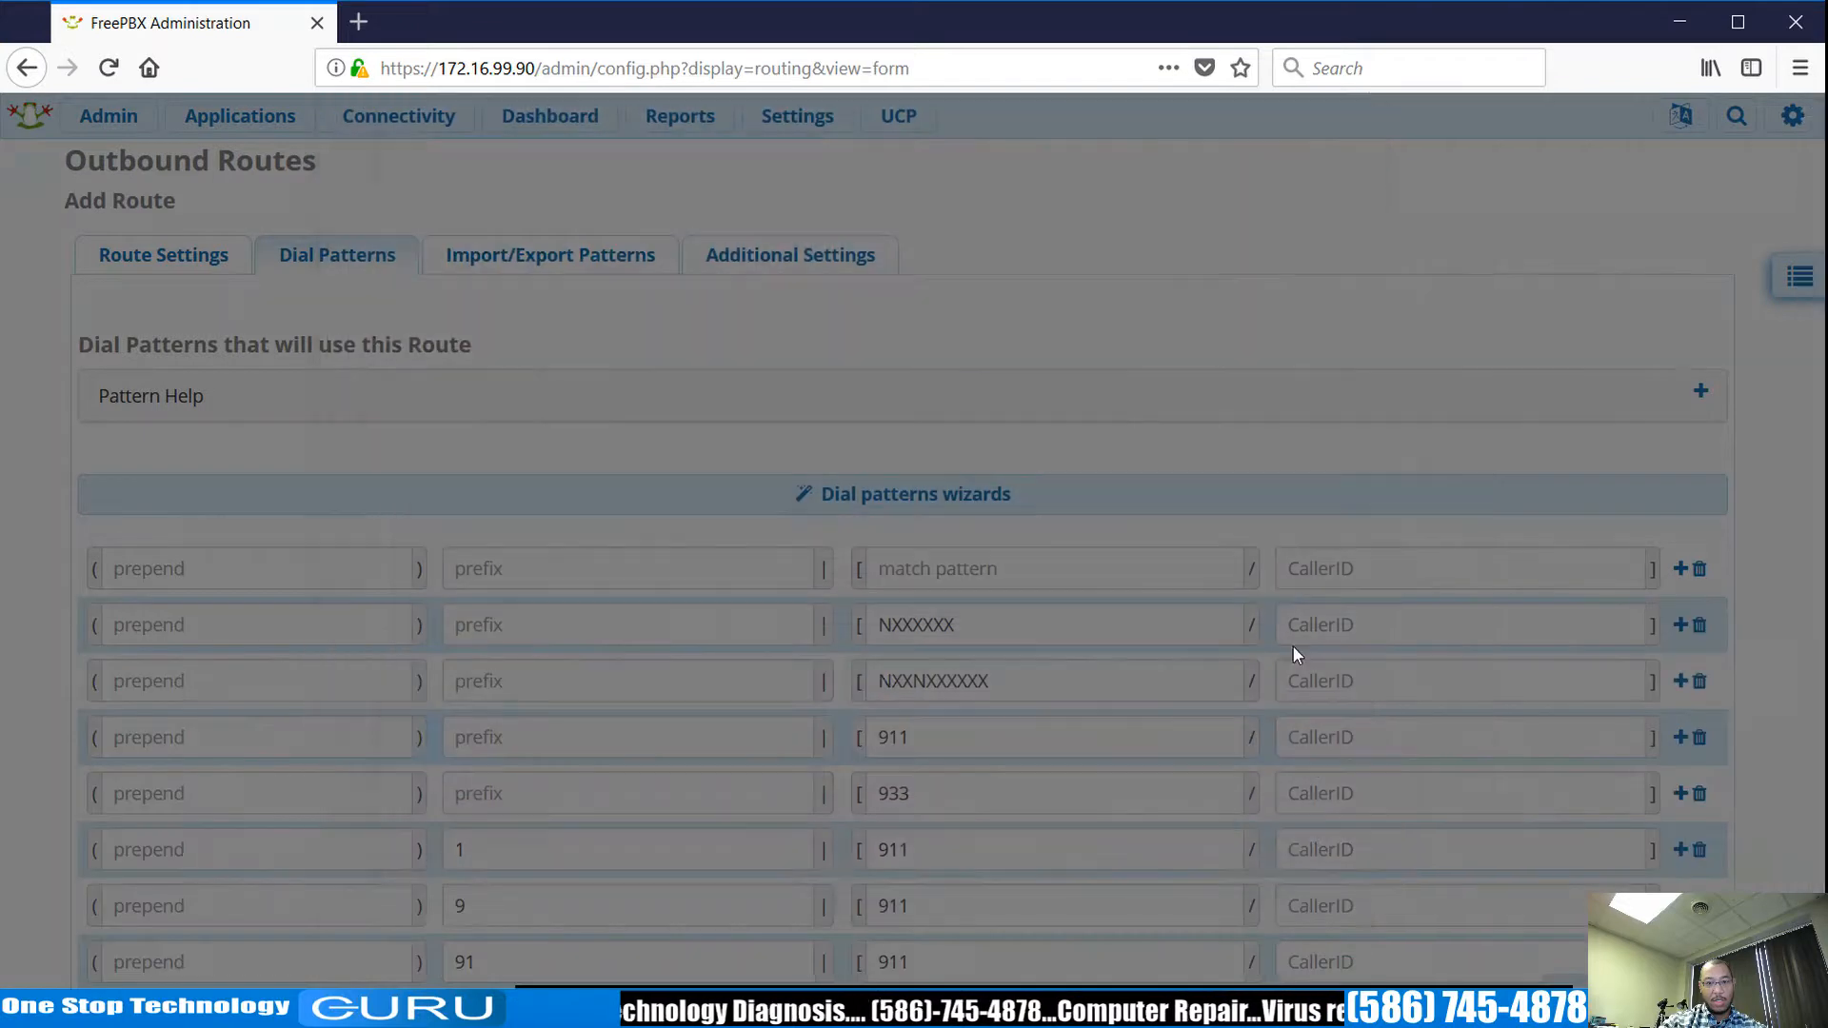
scroll(807, 598, "down", 3)
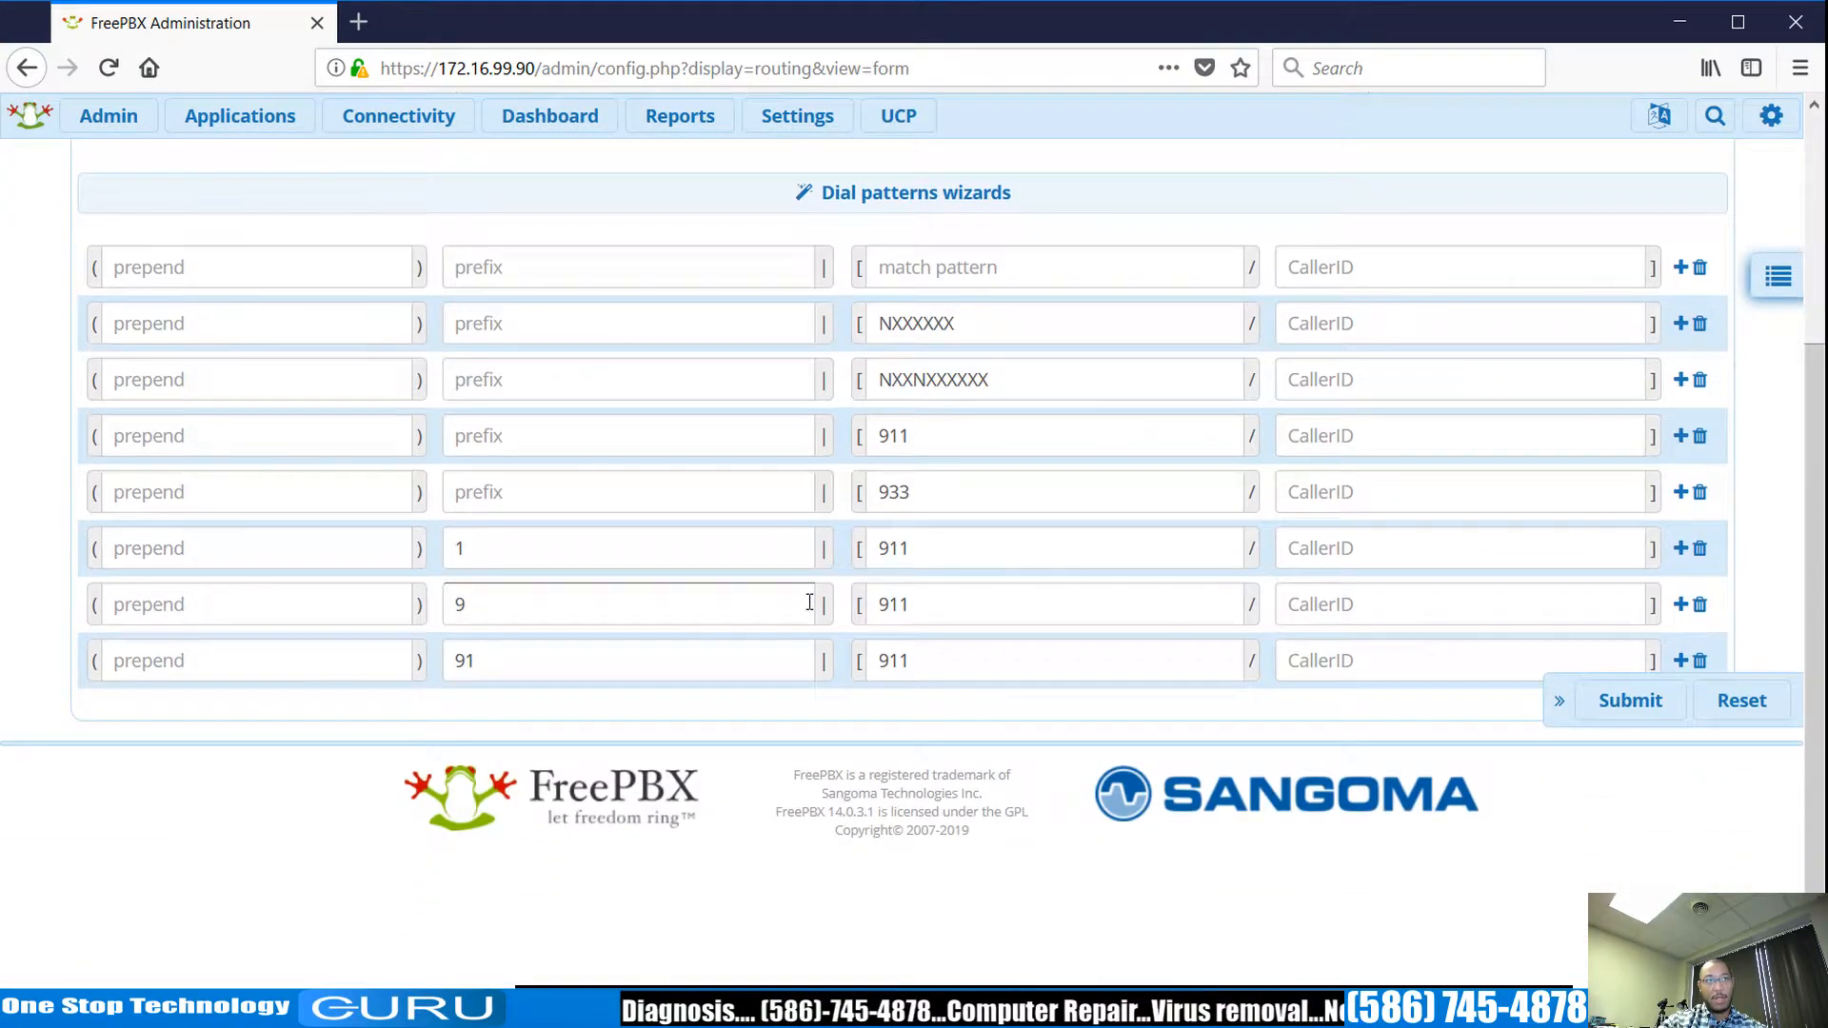
scroll(1036, 612, "up", 3)
scroll(1052, 620, "down", 3)
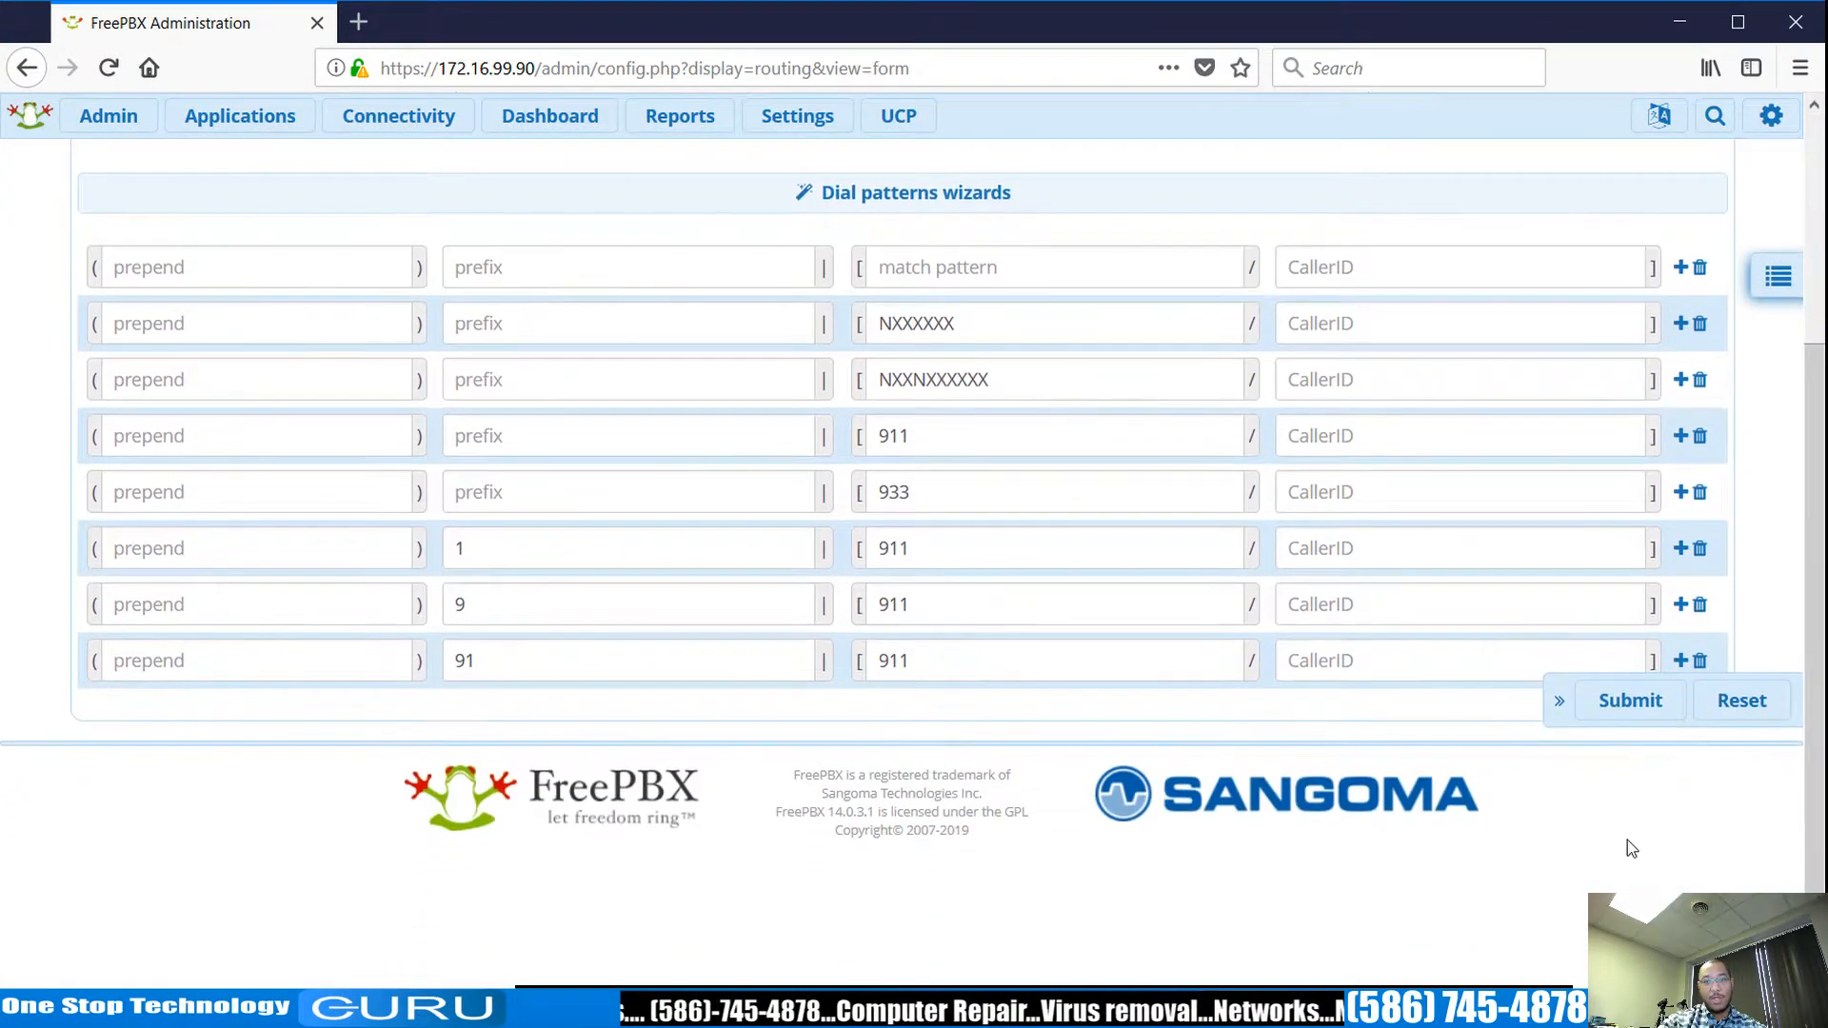
scroll(1628, 747, "up", 2)
left_click(1630, 841)
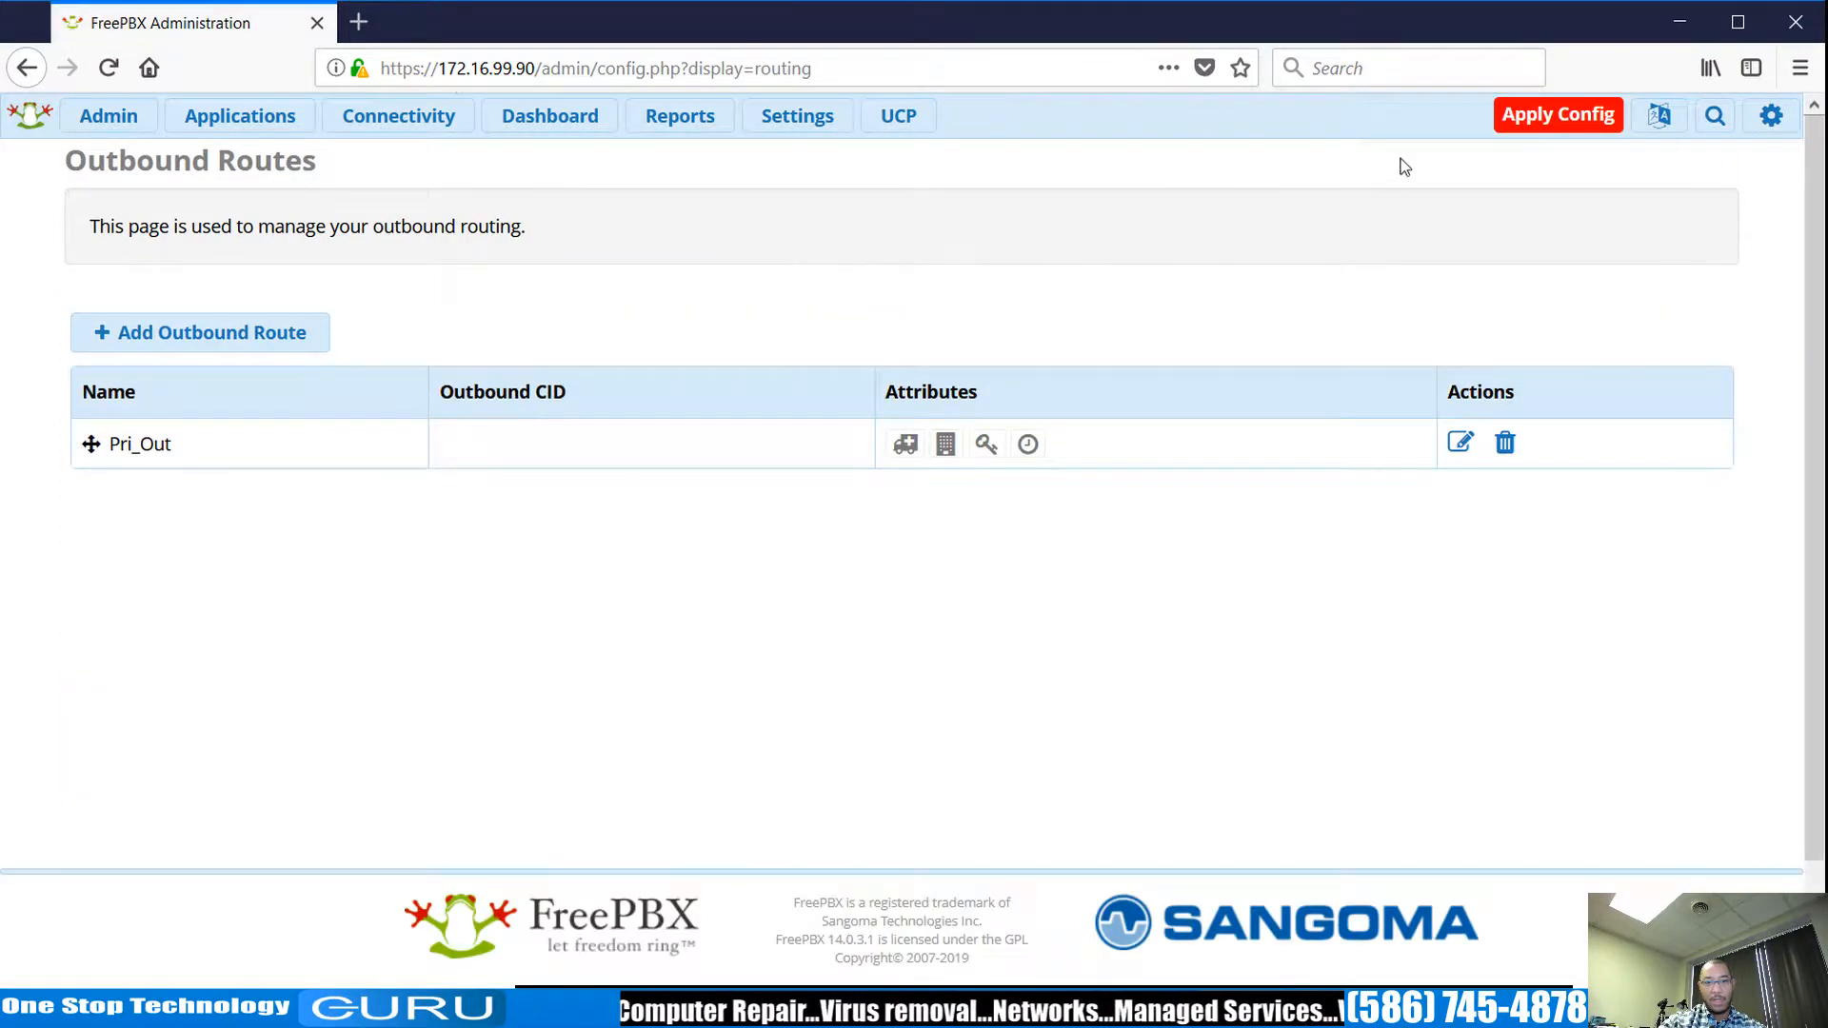
left_click(1510, 125)
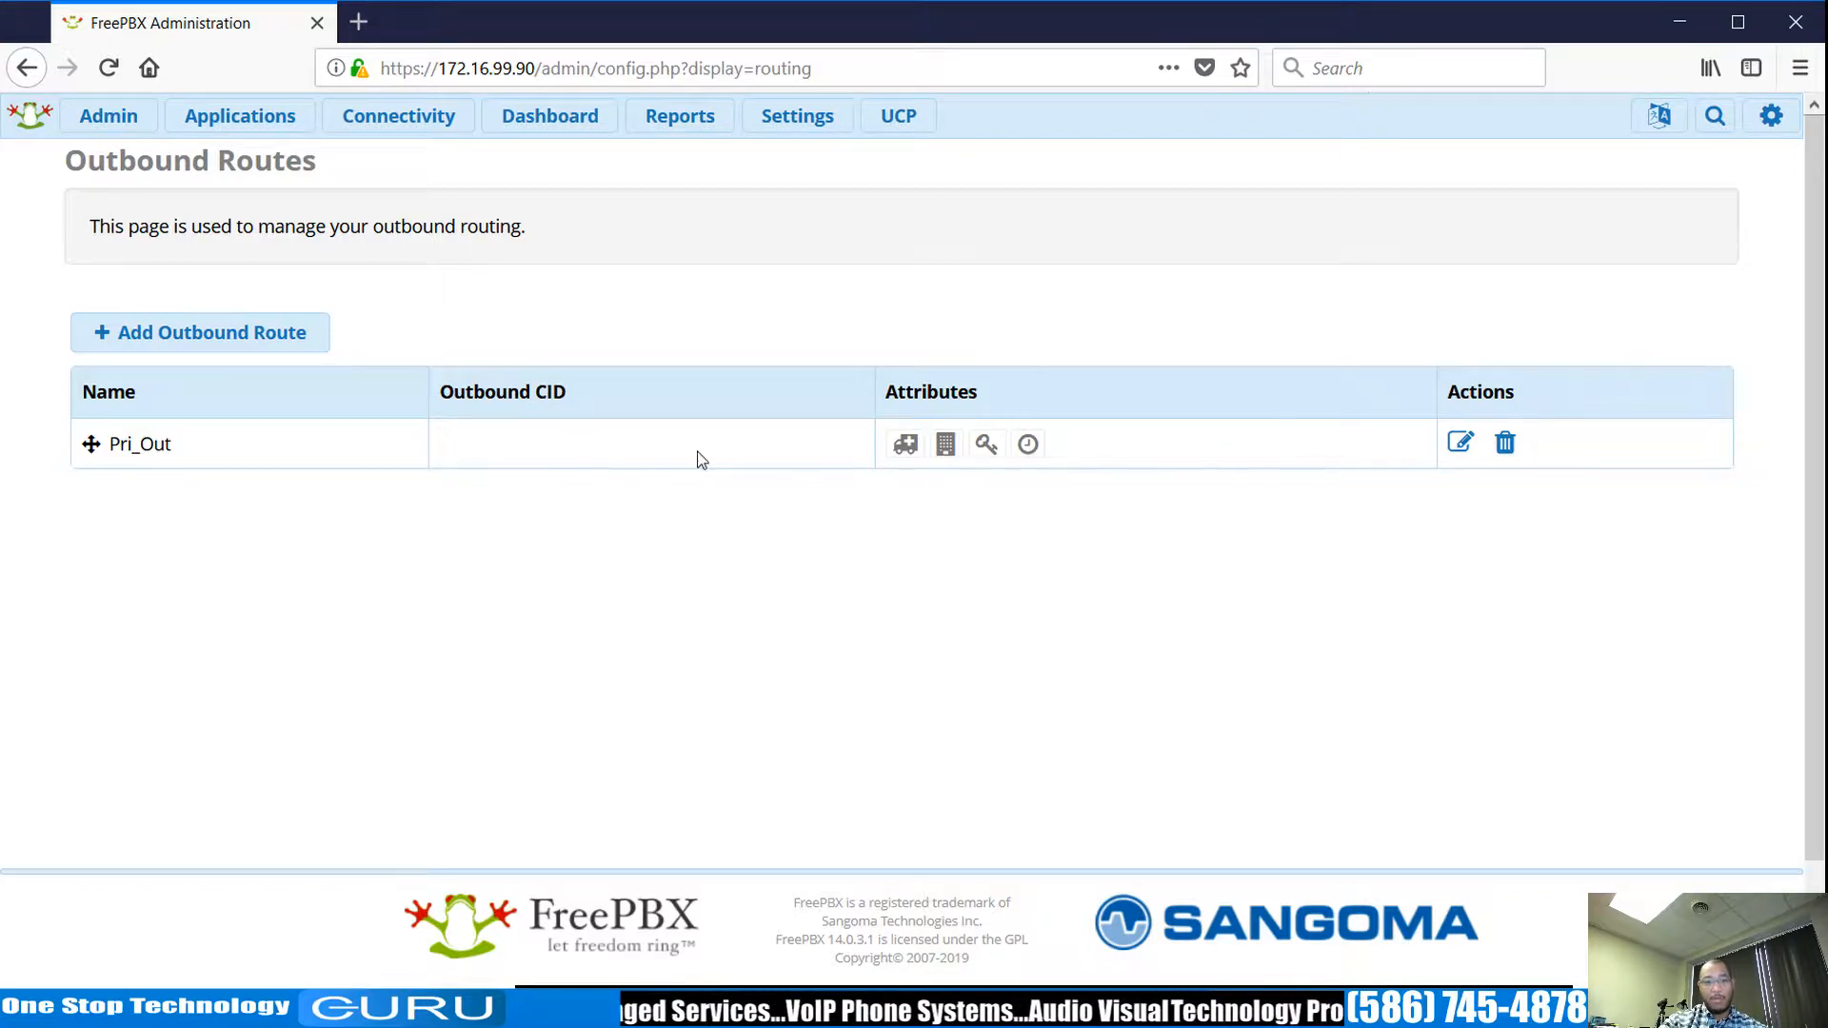
Start a new inbound route described Catch_All, leaving DID and caller ID as any.
left_click(398, 115)
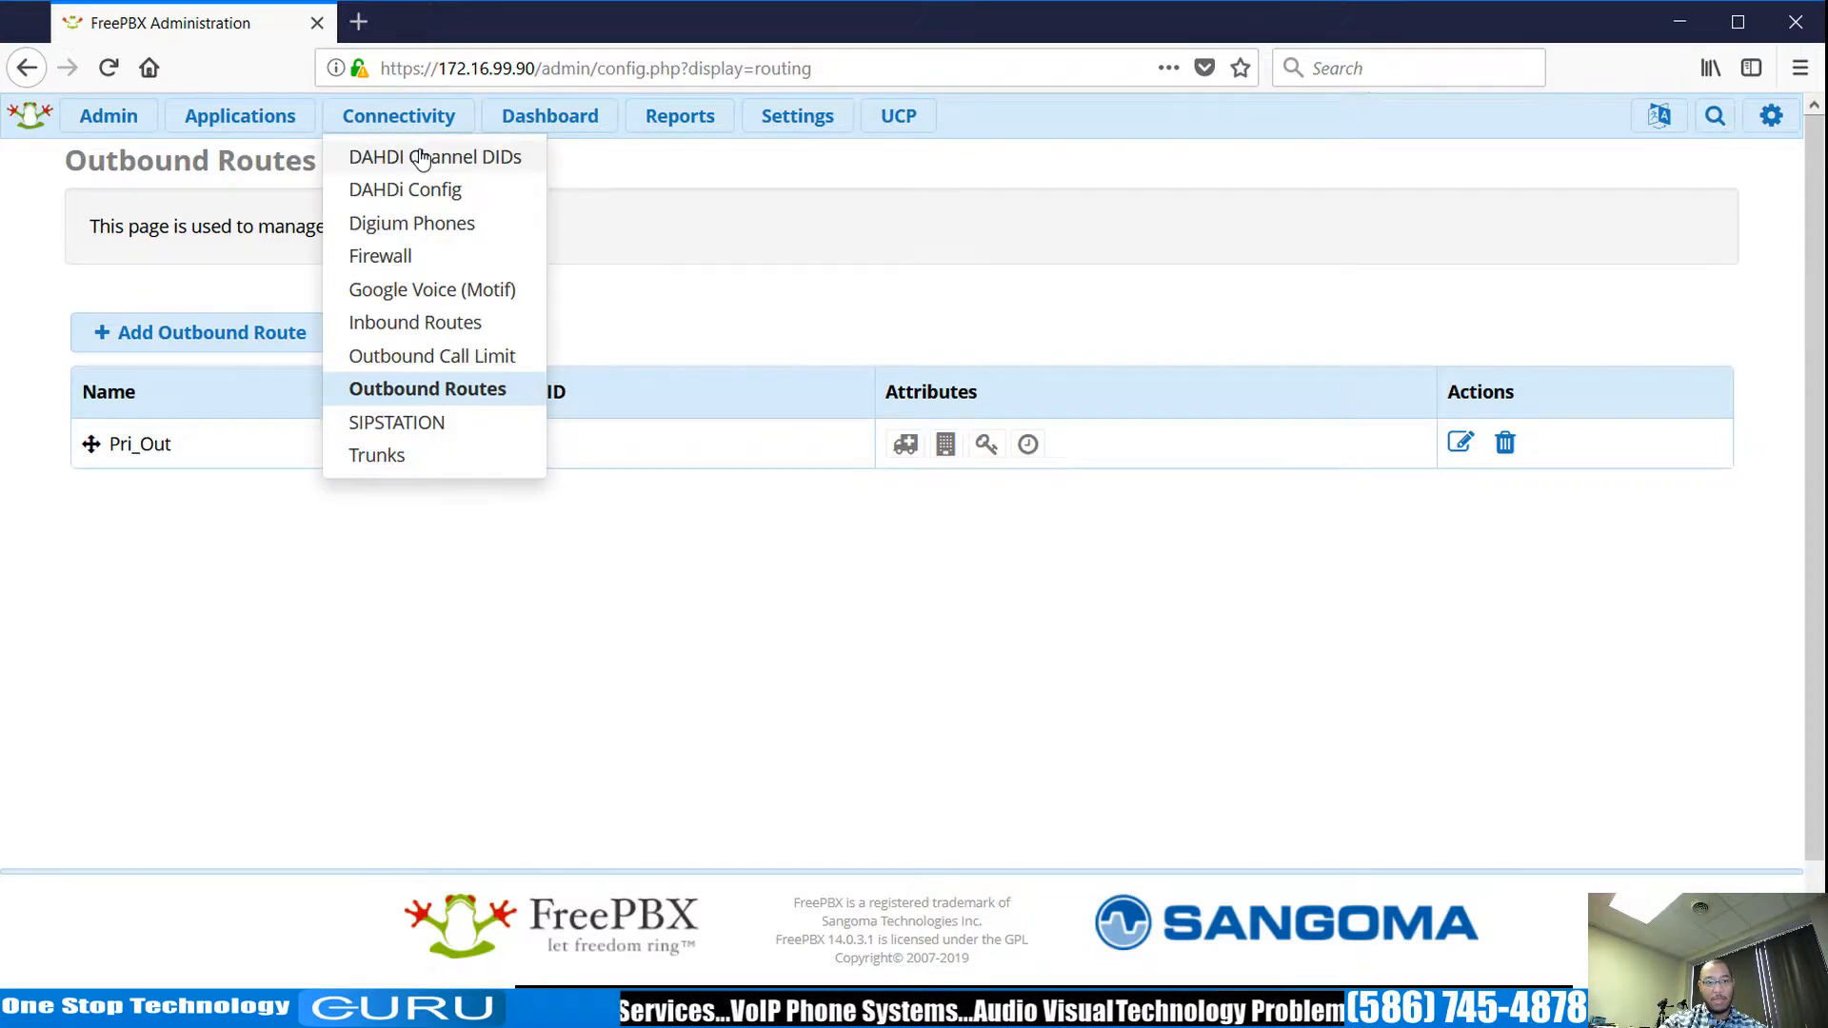
left_click(457, 323)
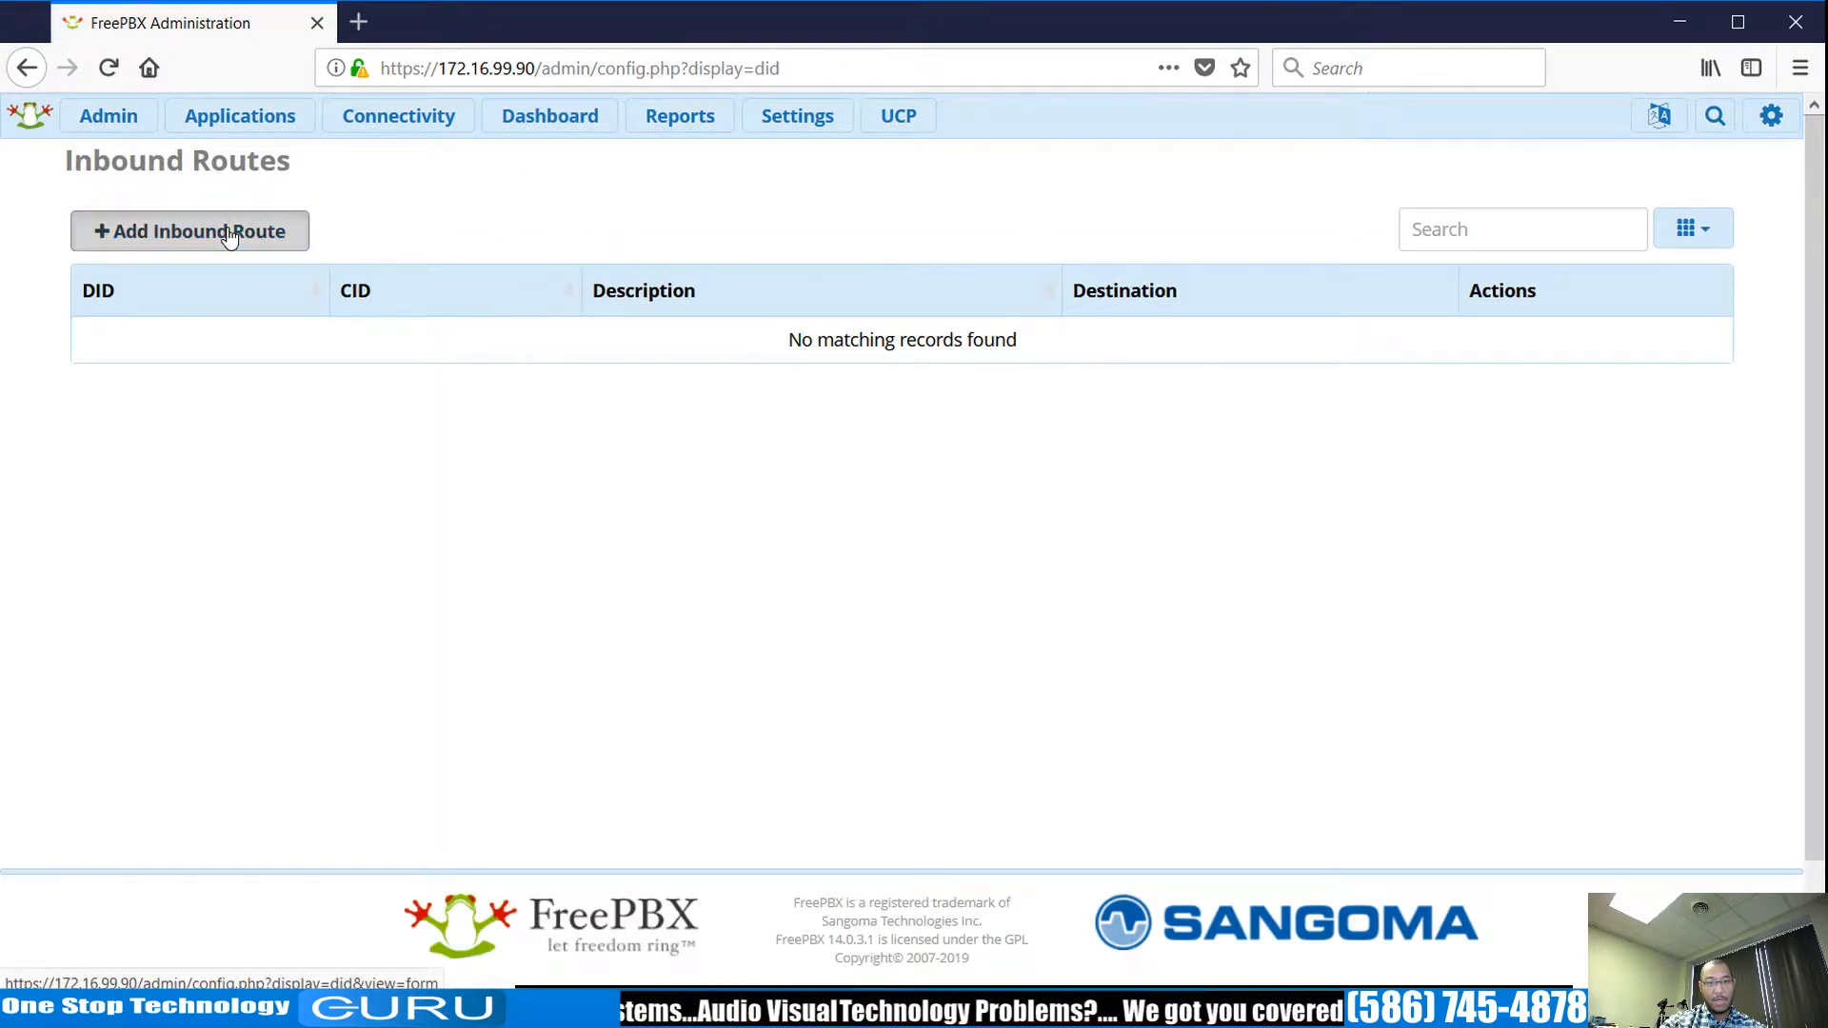
left_click(229, 234)
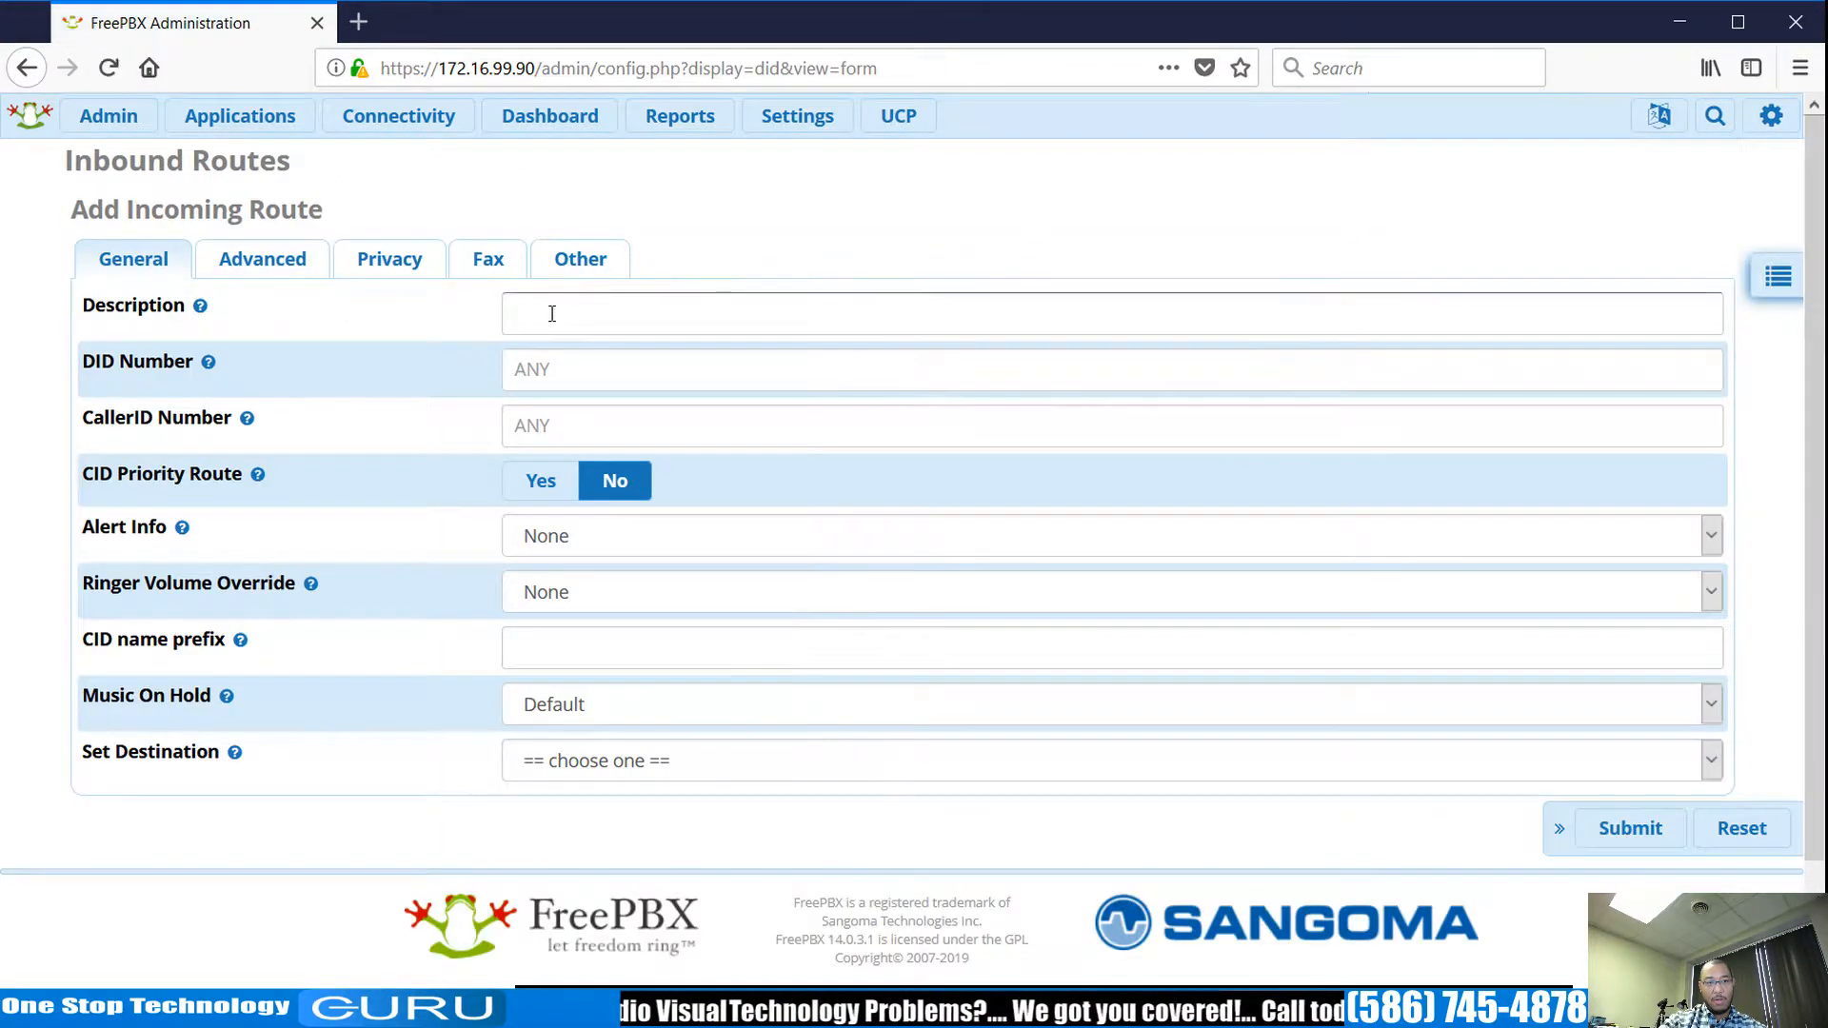
left_click(650, 312)
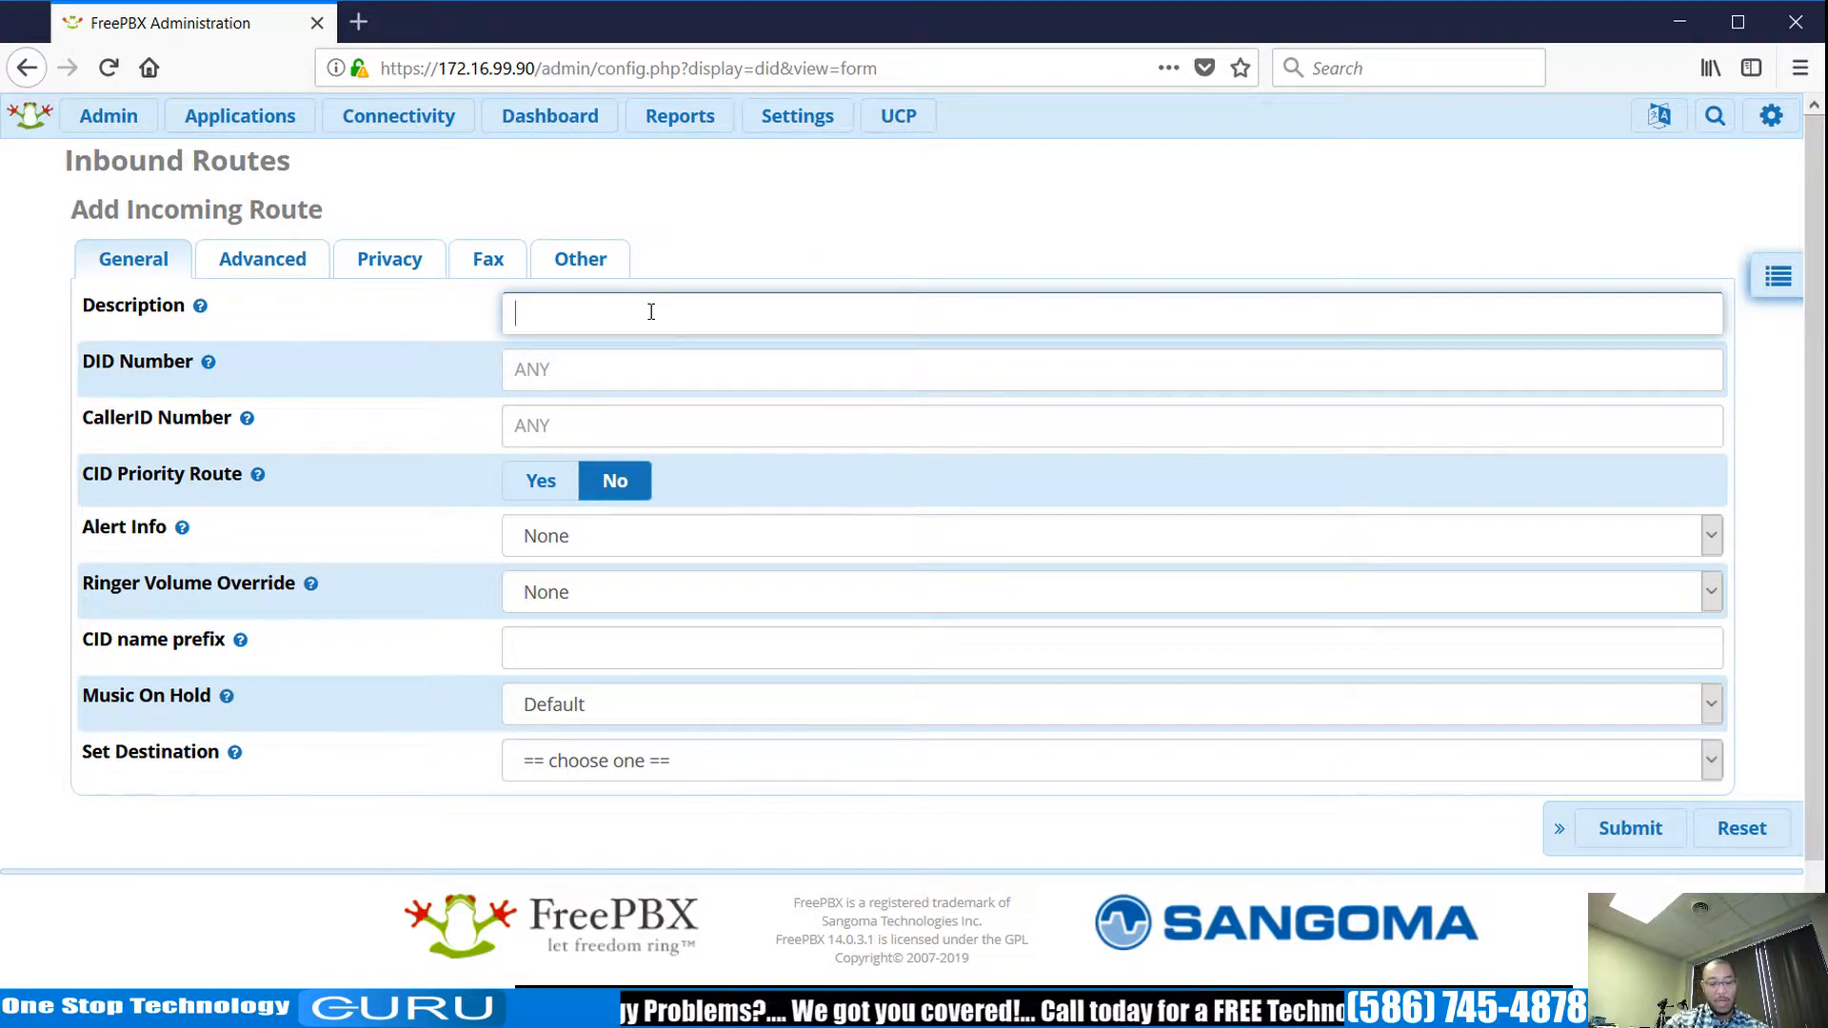
type("Cat")
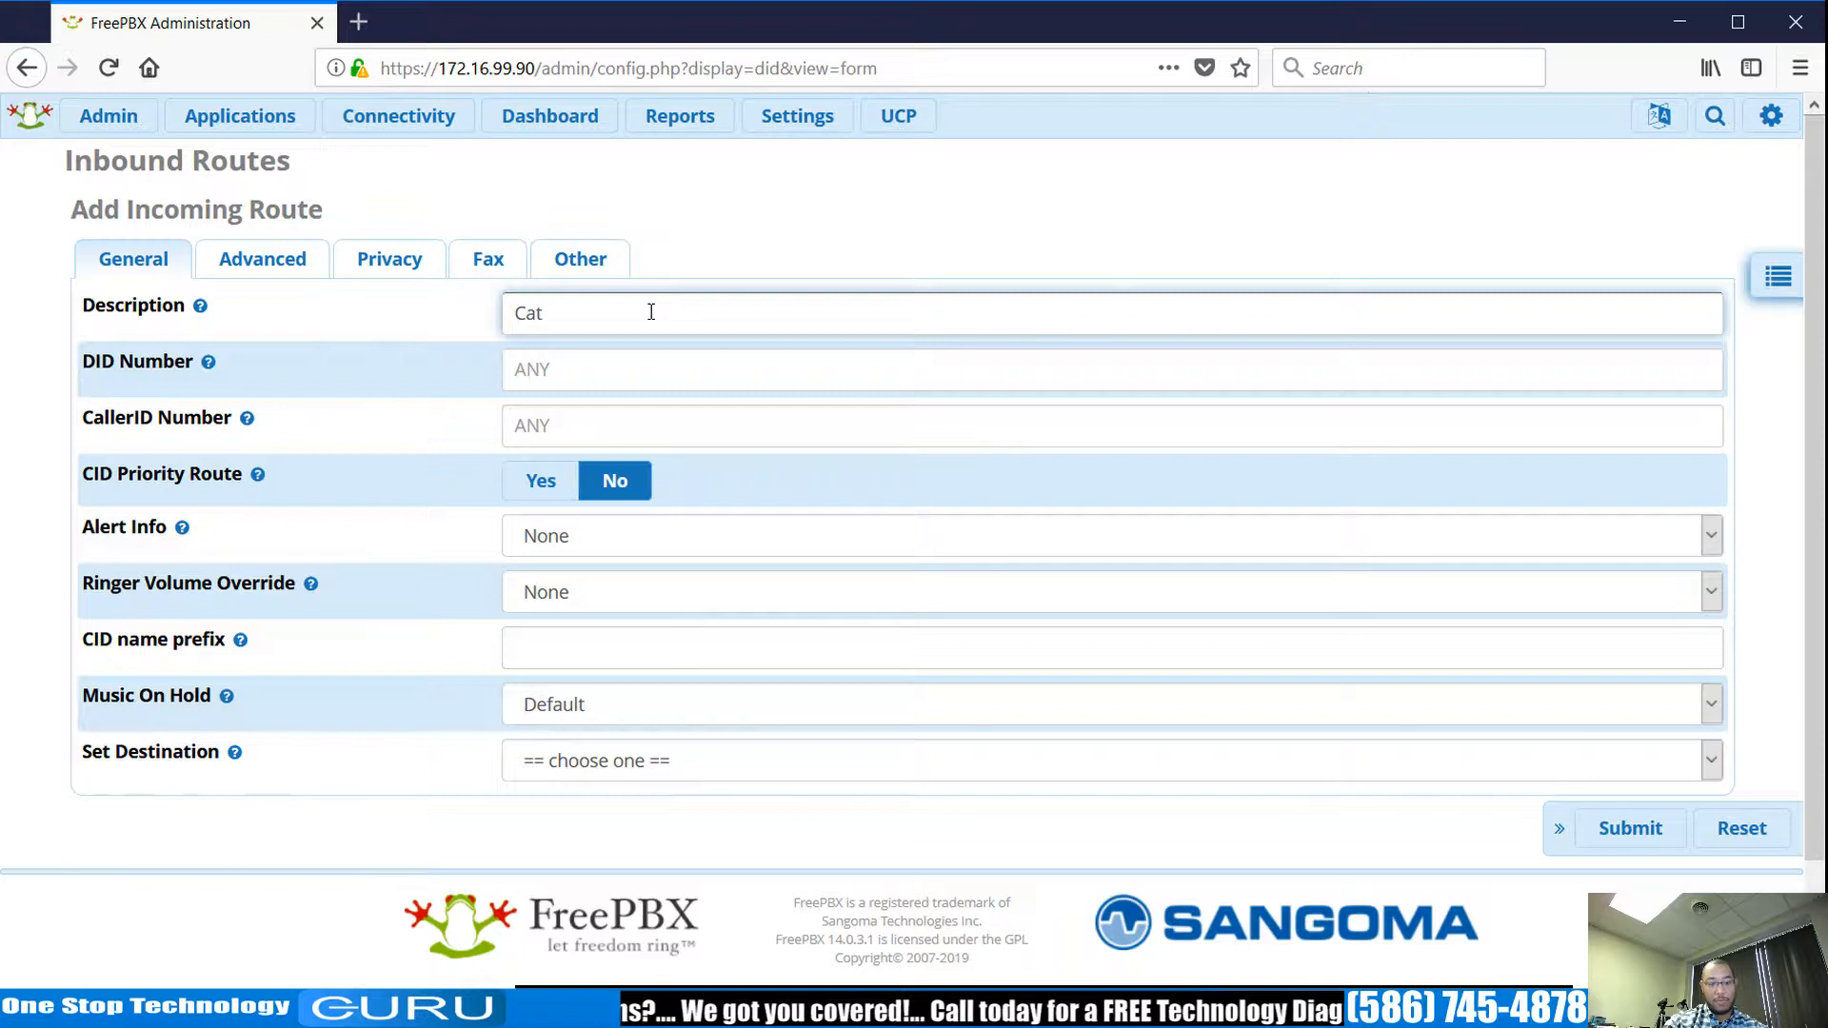
type("ch ")
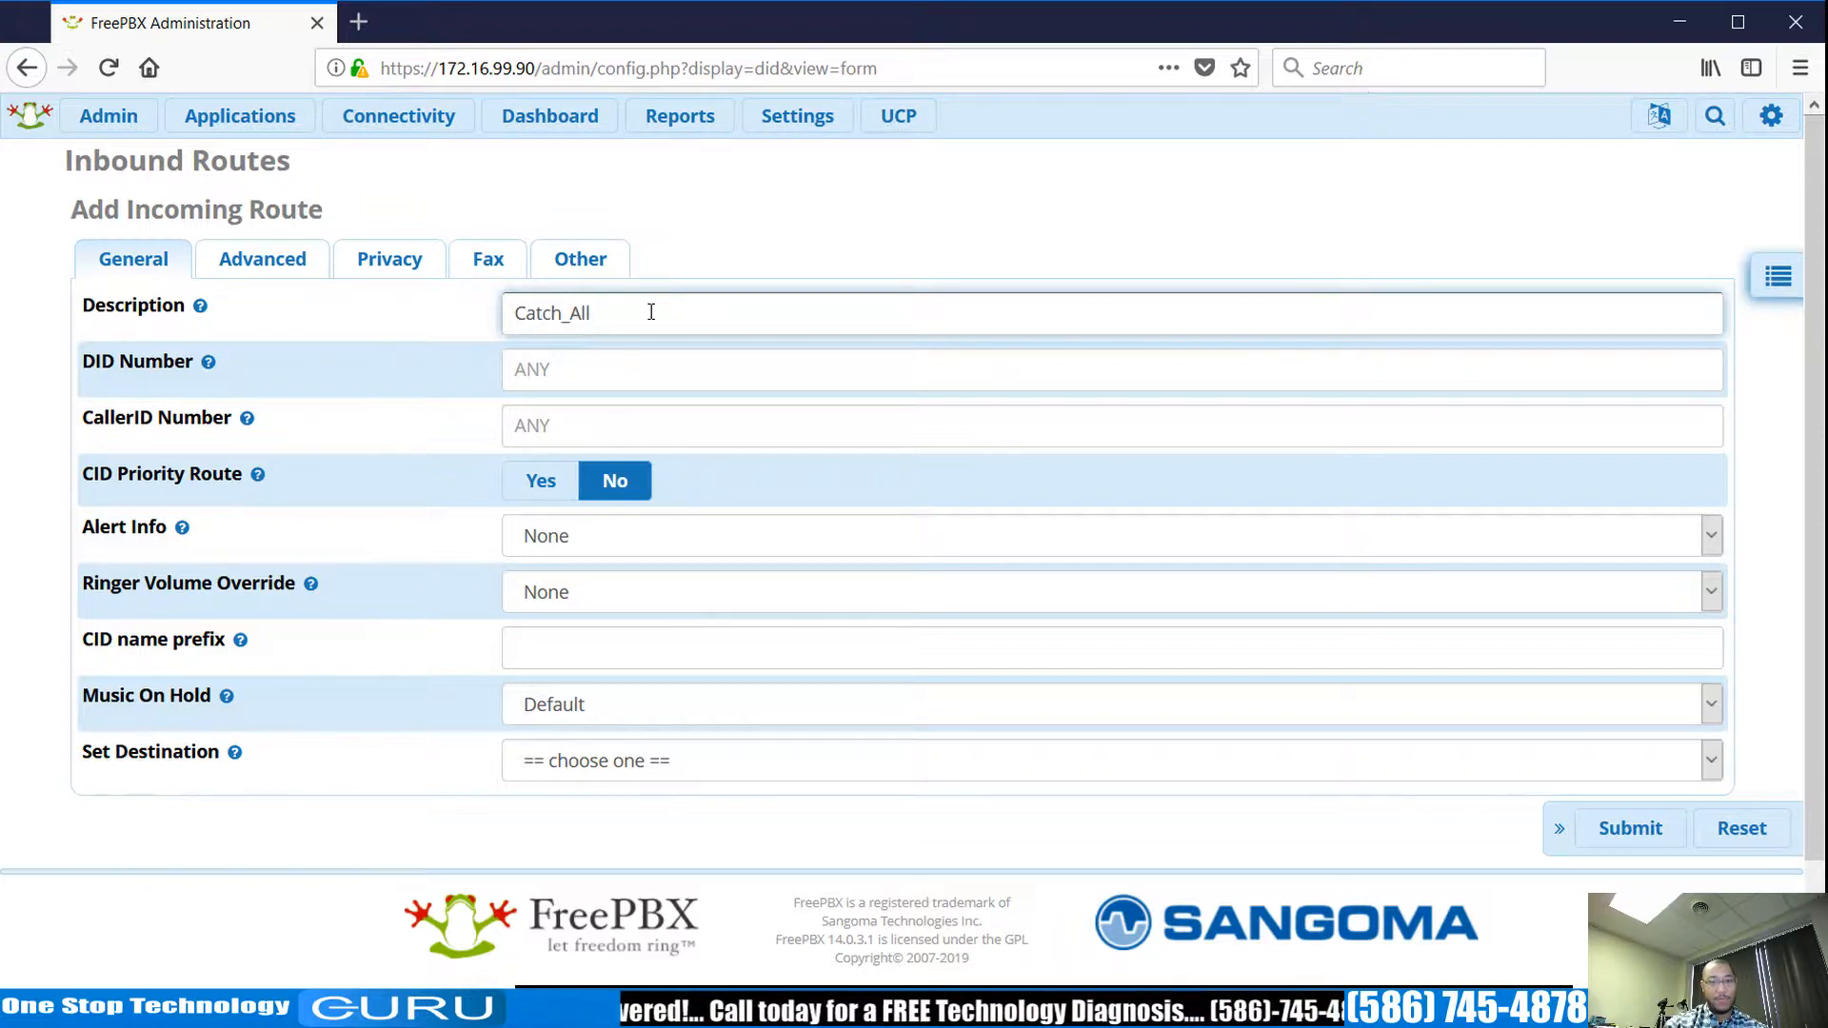
type("All")
left_click(616, 365)
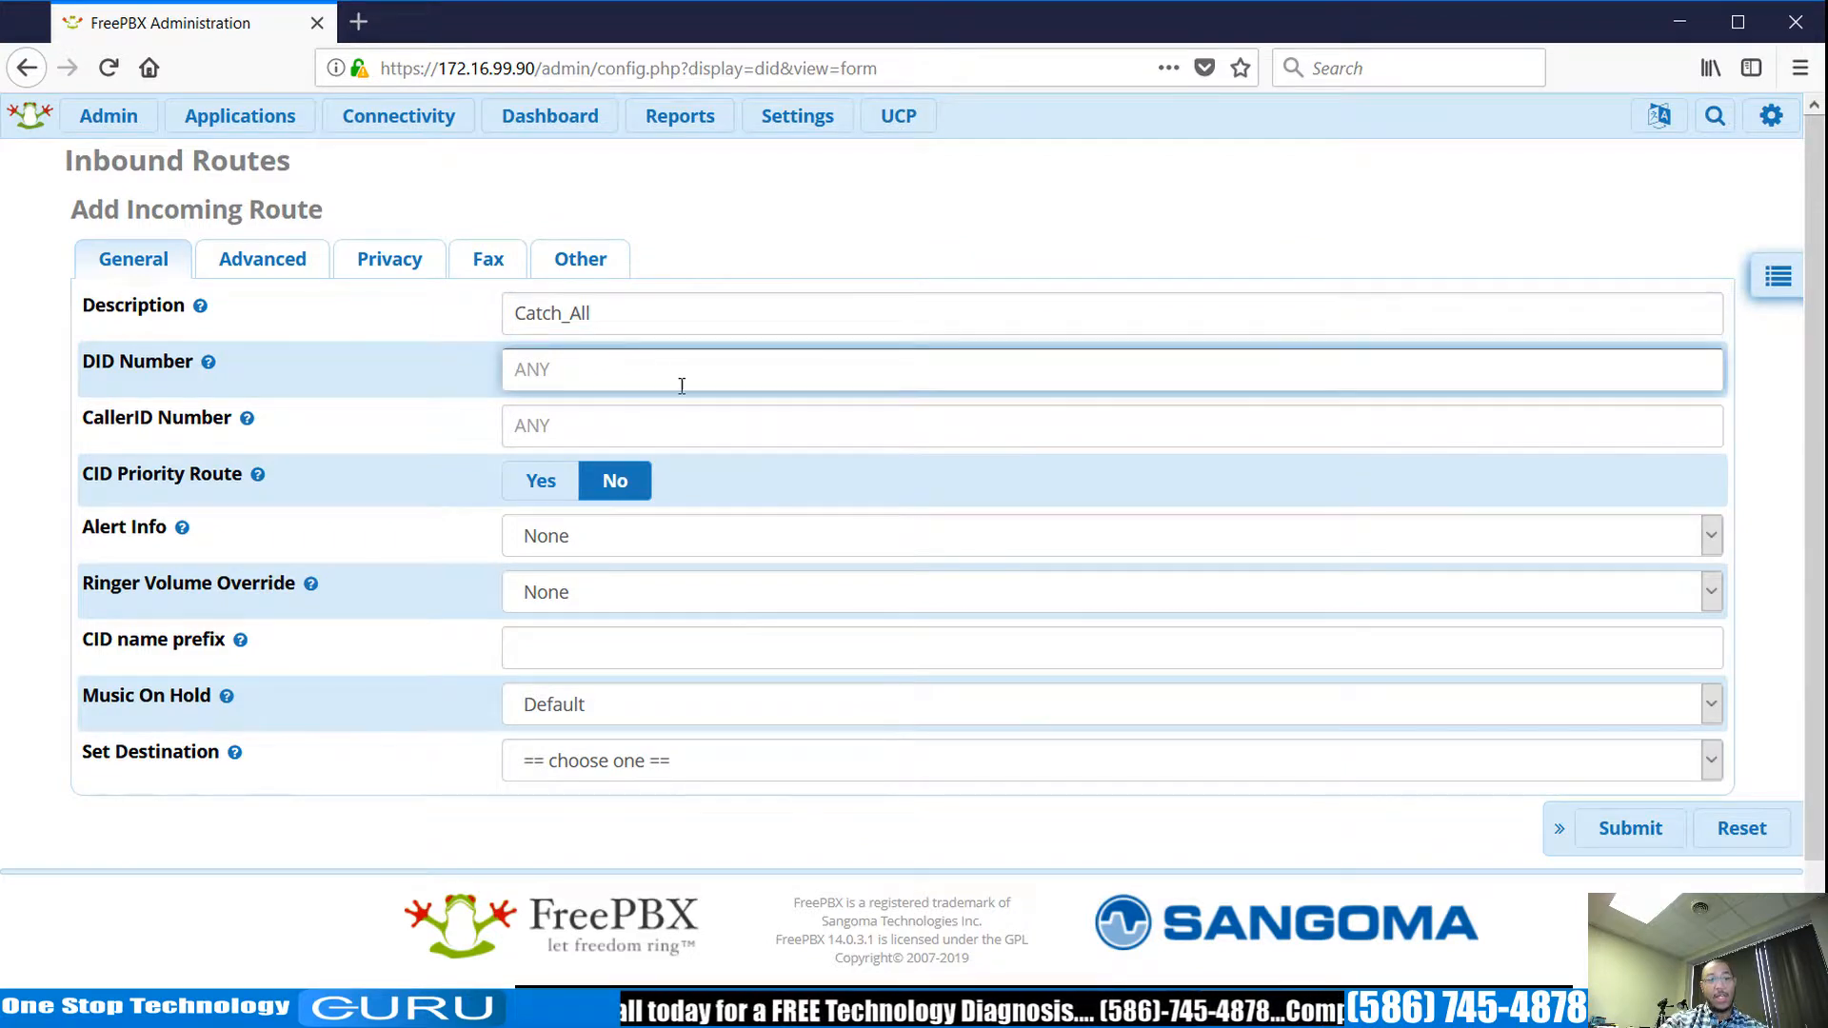
left_click(702, 426)
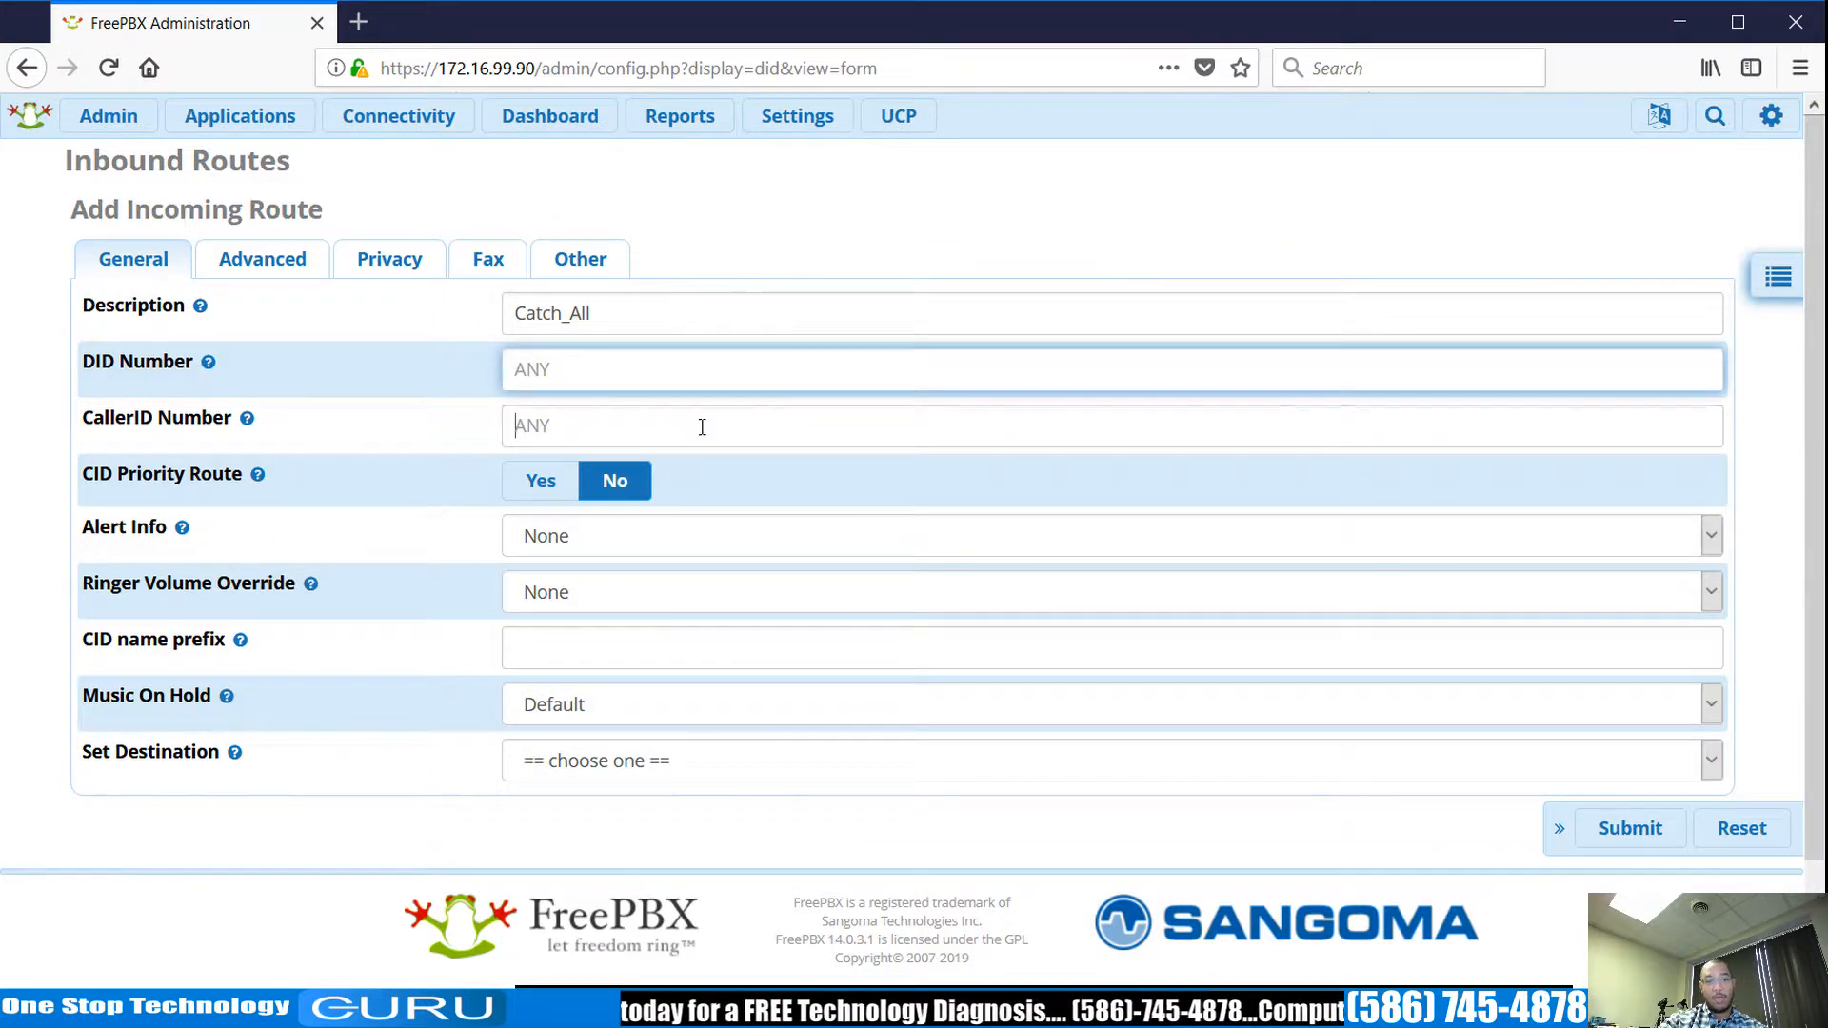
Send Catch_All calls to Sipstation DID Verification and save the route.
left_click(862, 766)
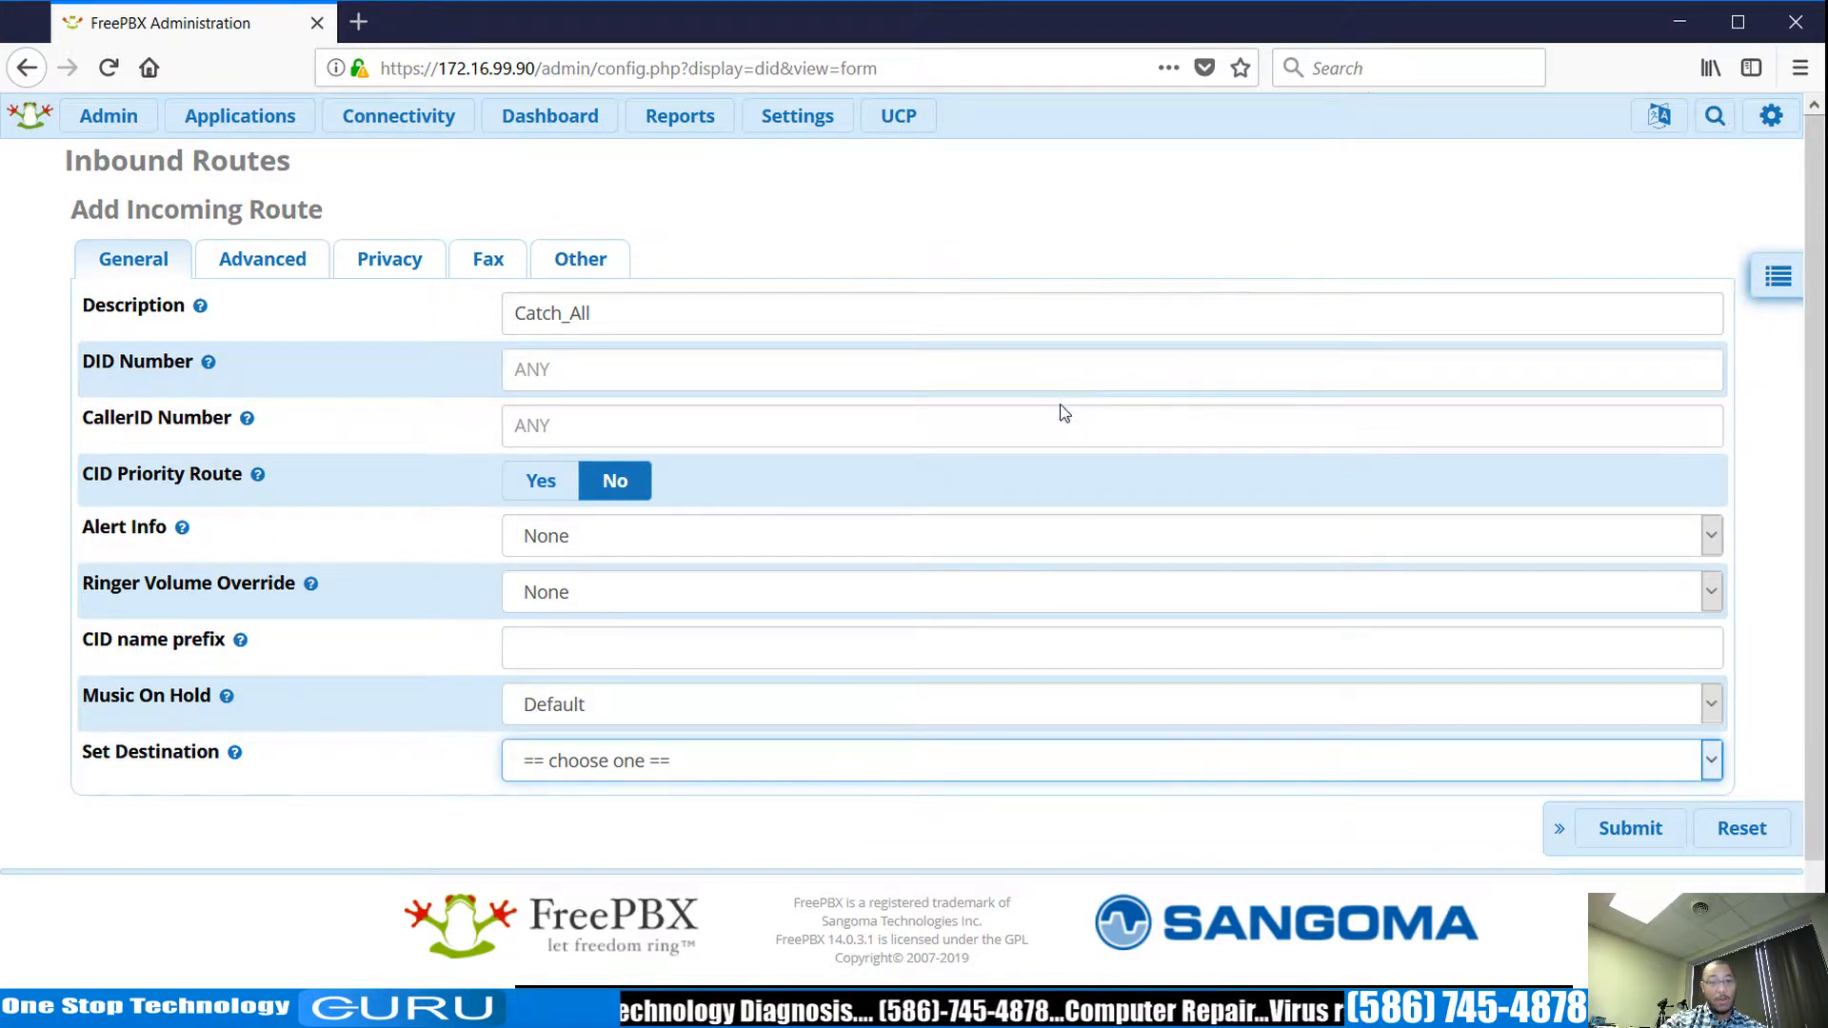
left_click(790, 574)
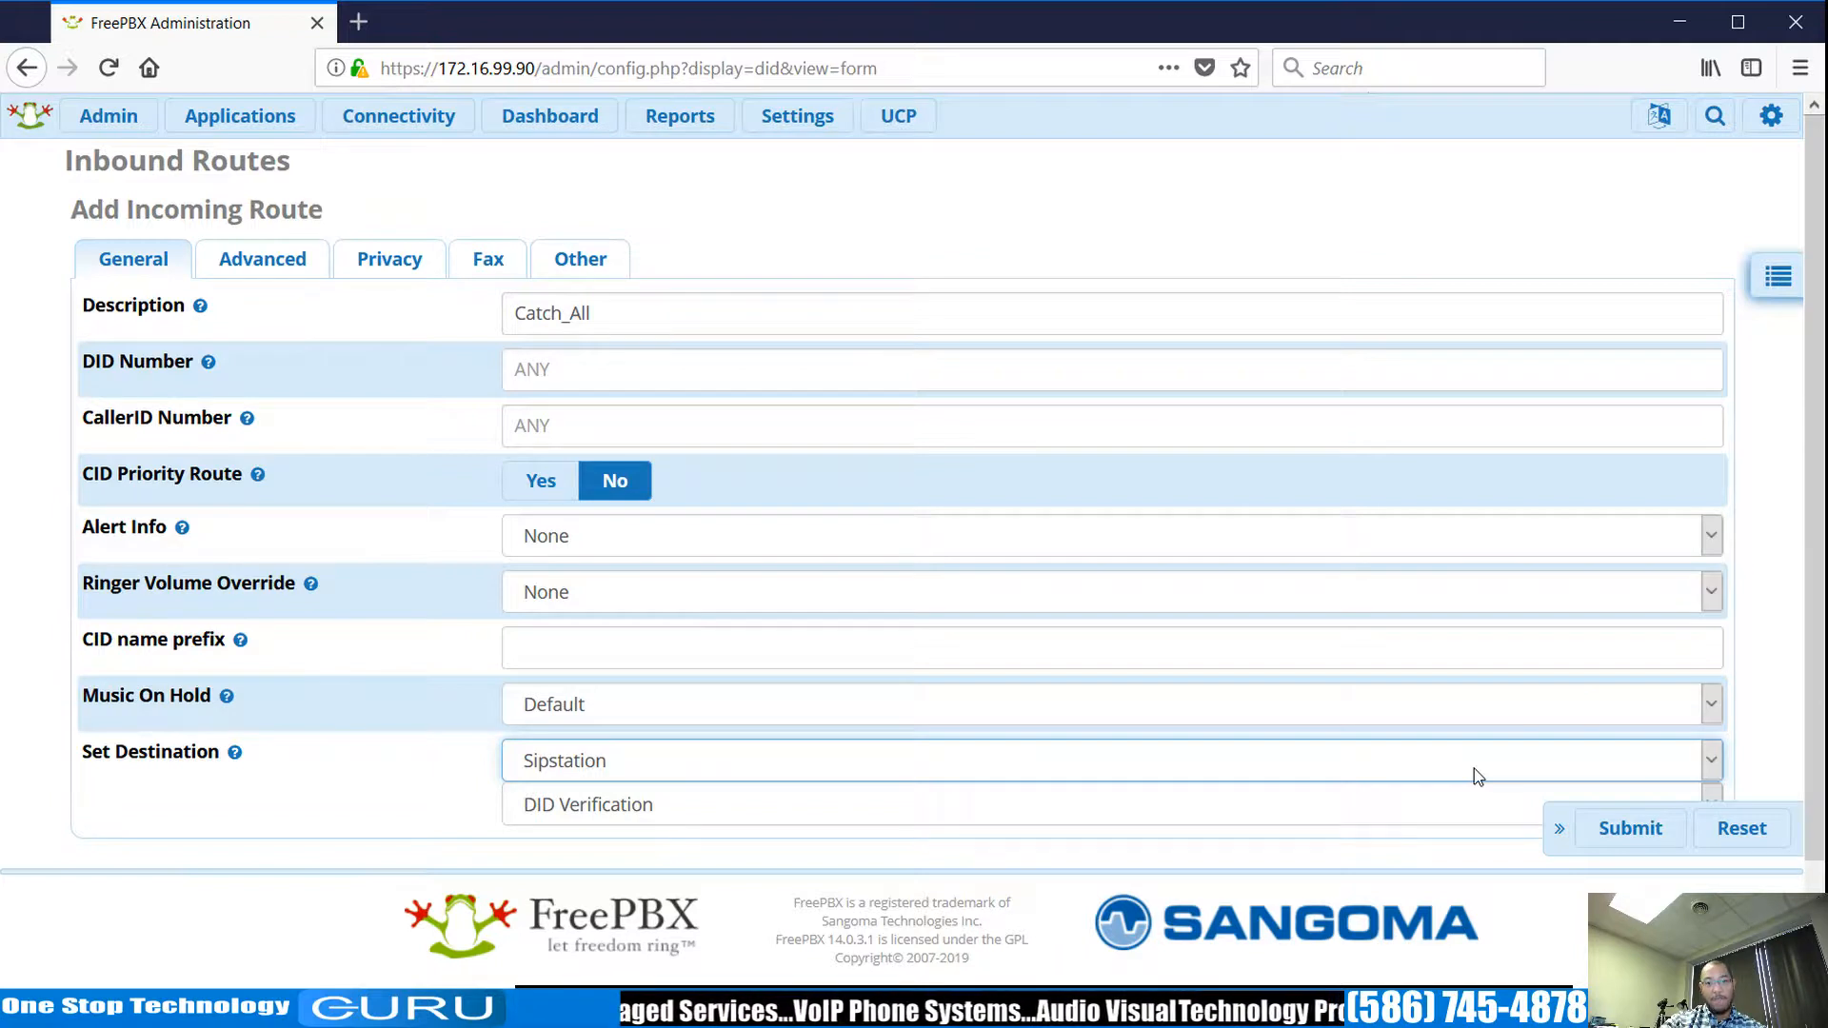
left_click(1624, 832)
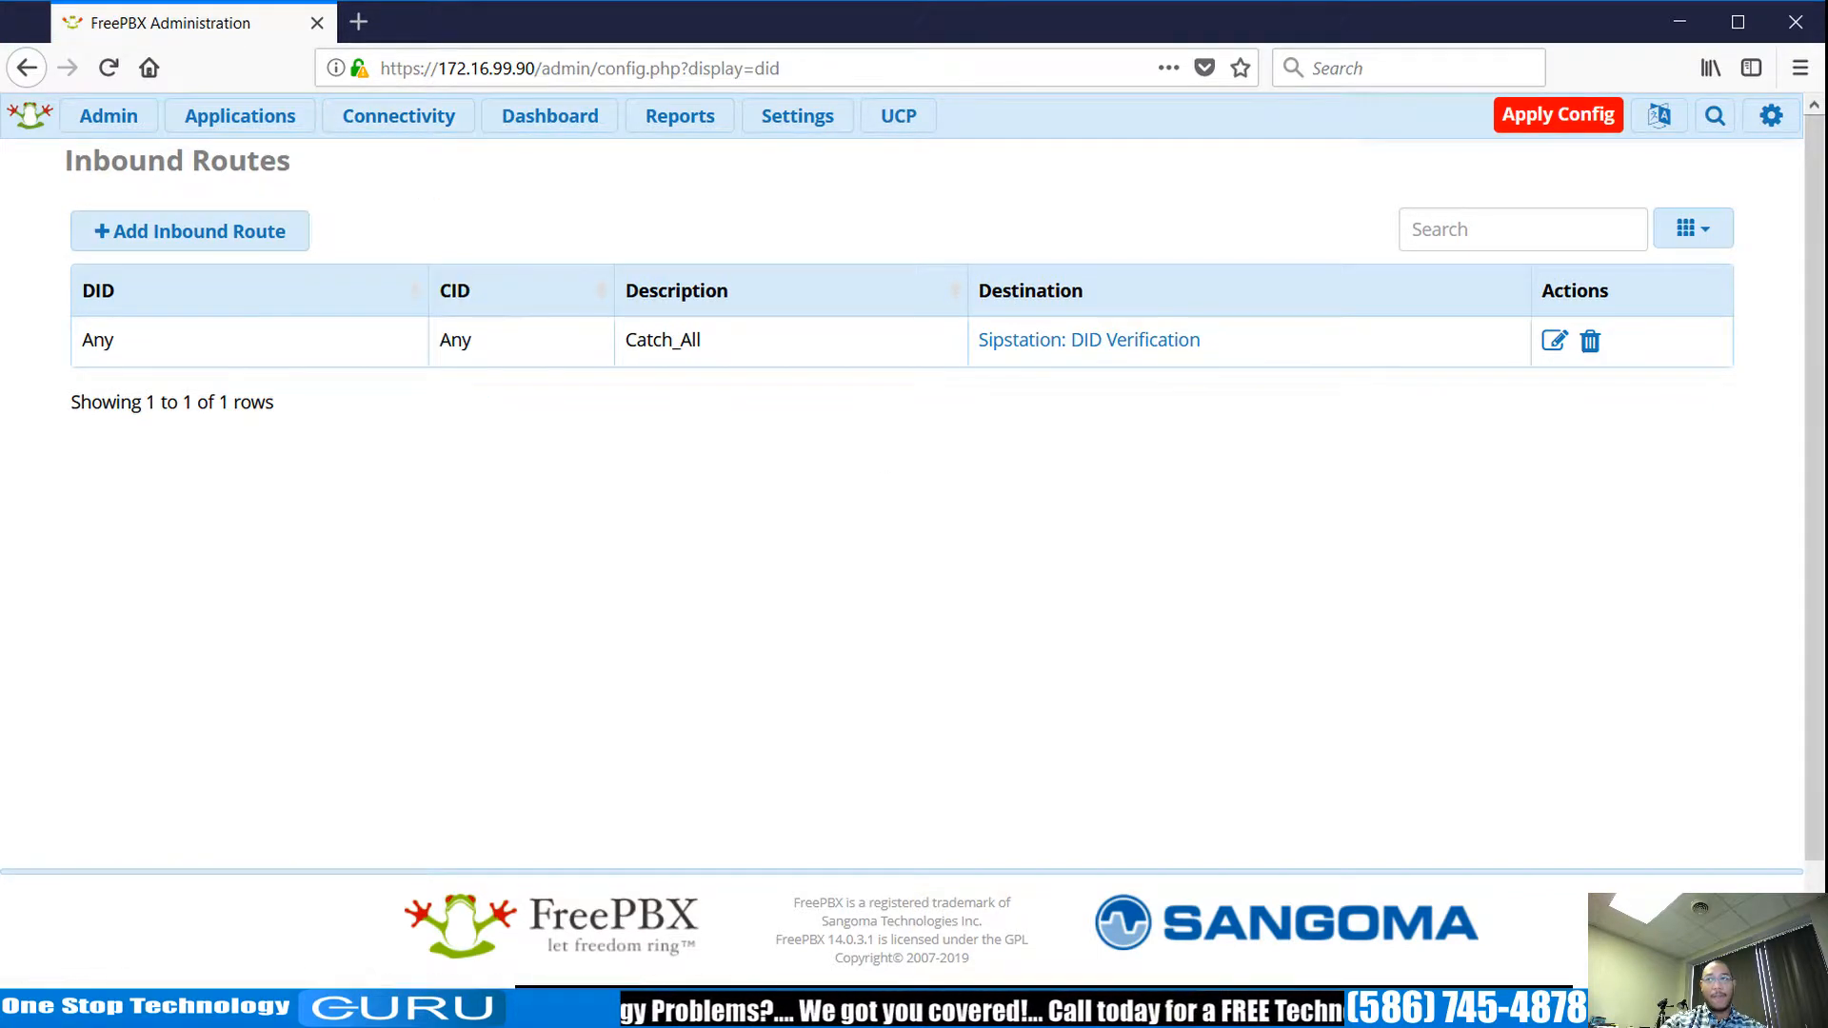
mouse_move(420, 140)
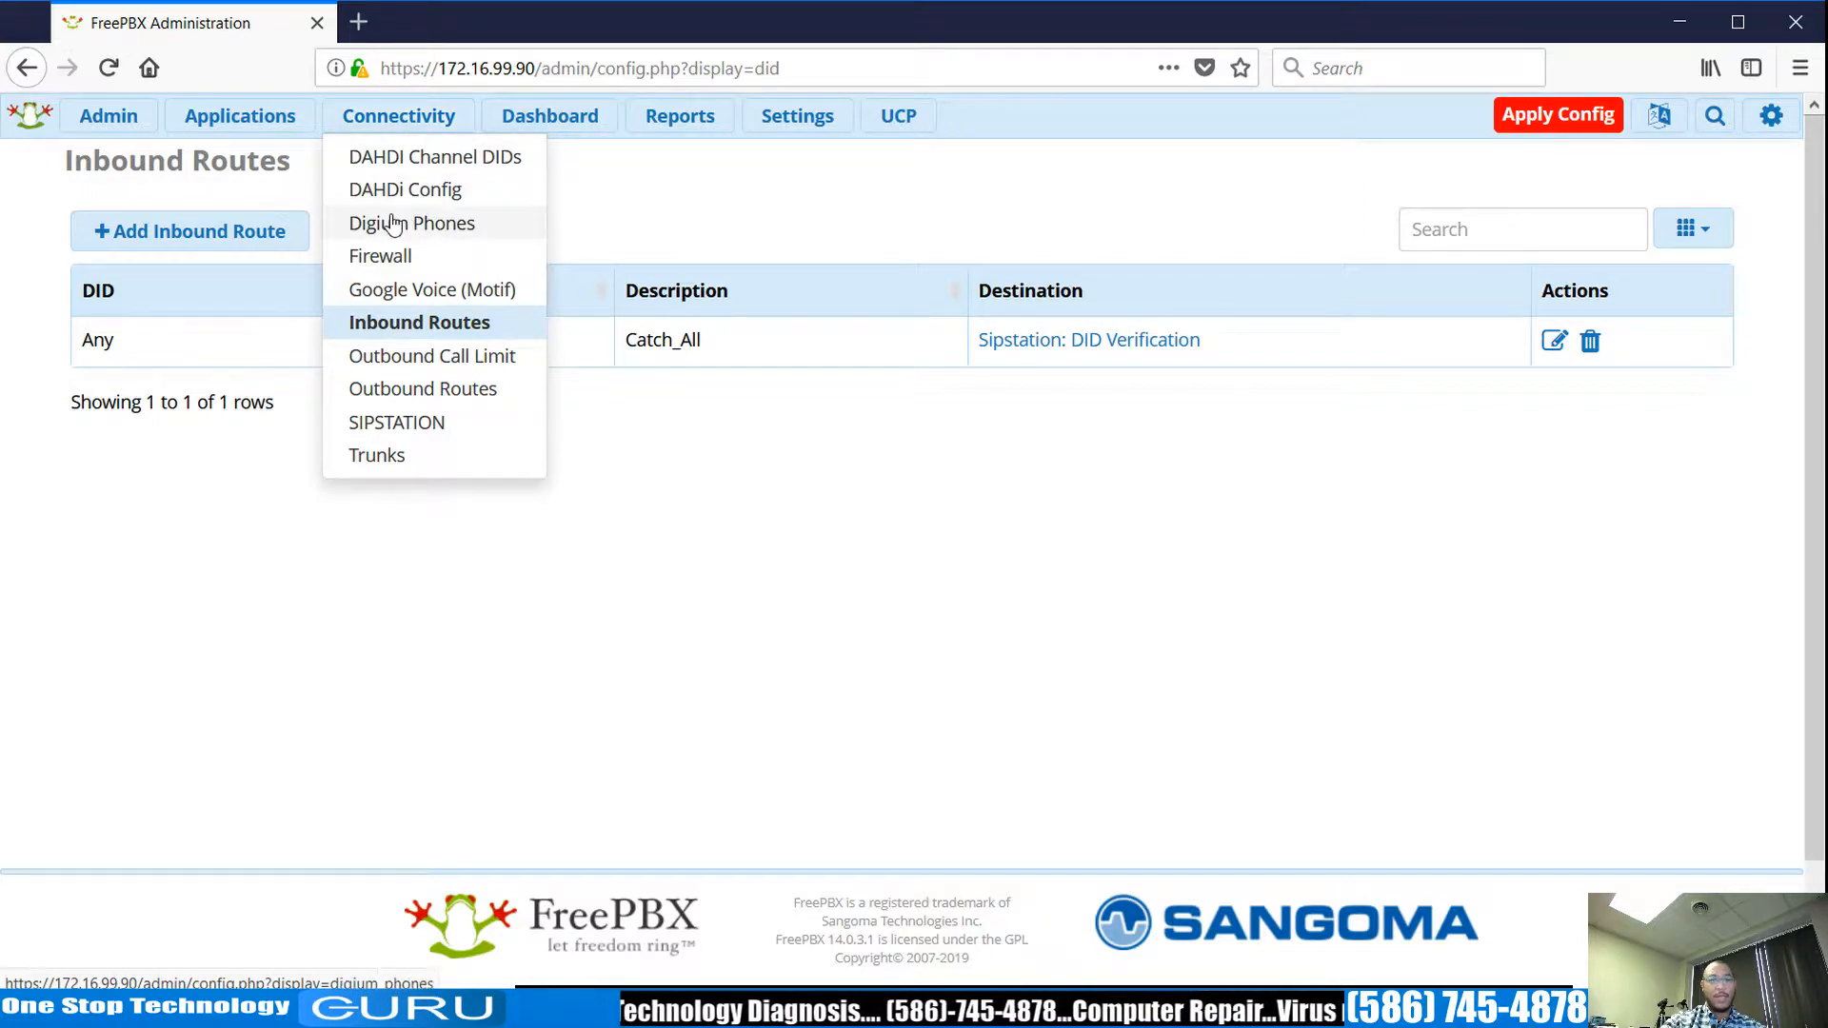
Apply the pending configuration changes from the Extensions list.
mouse_move(291, 139)
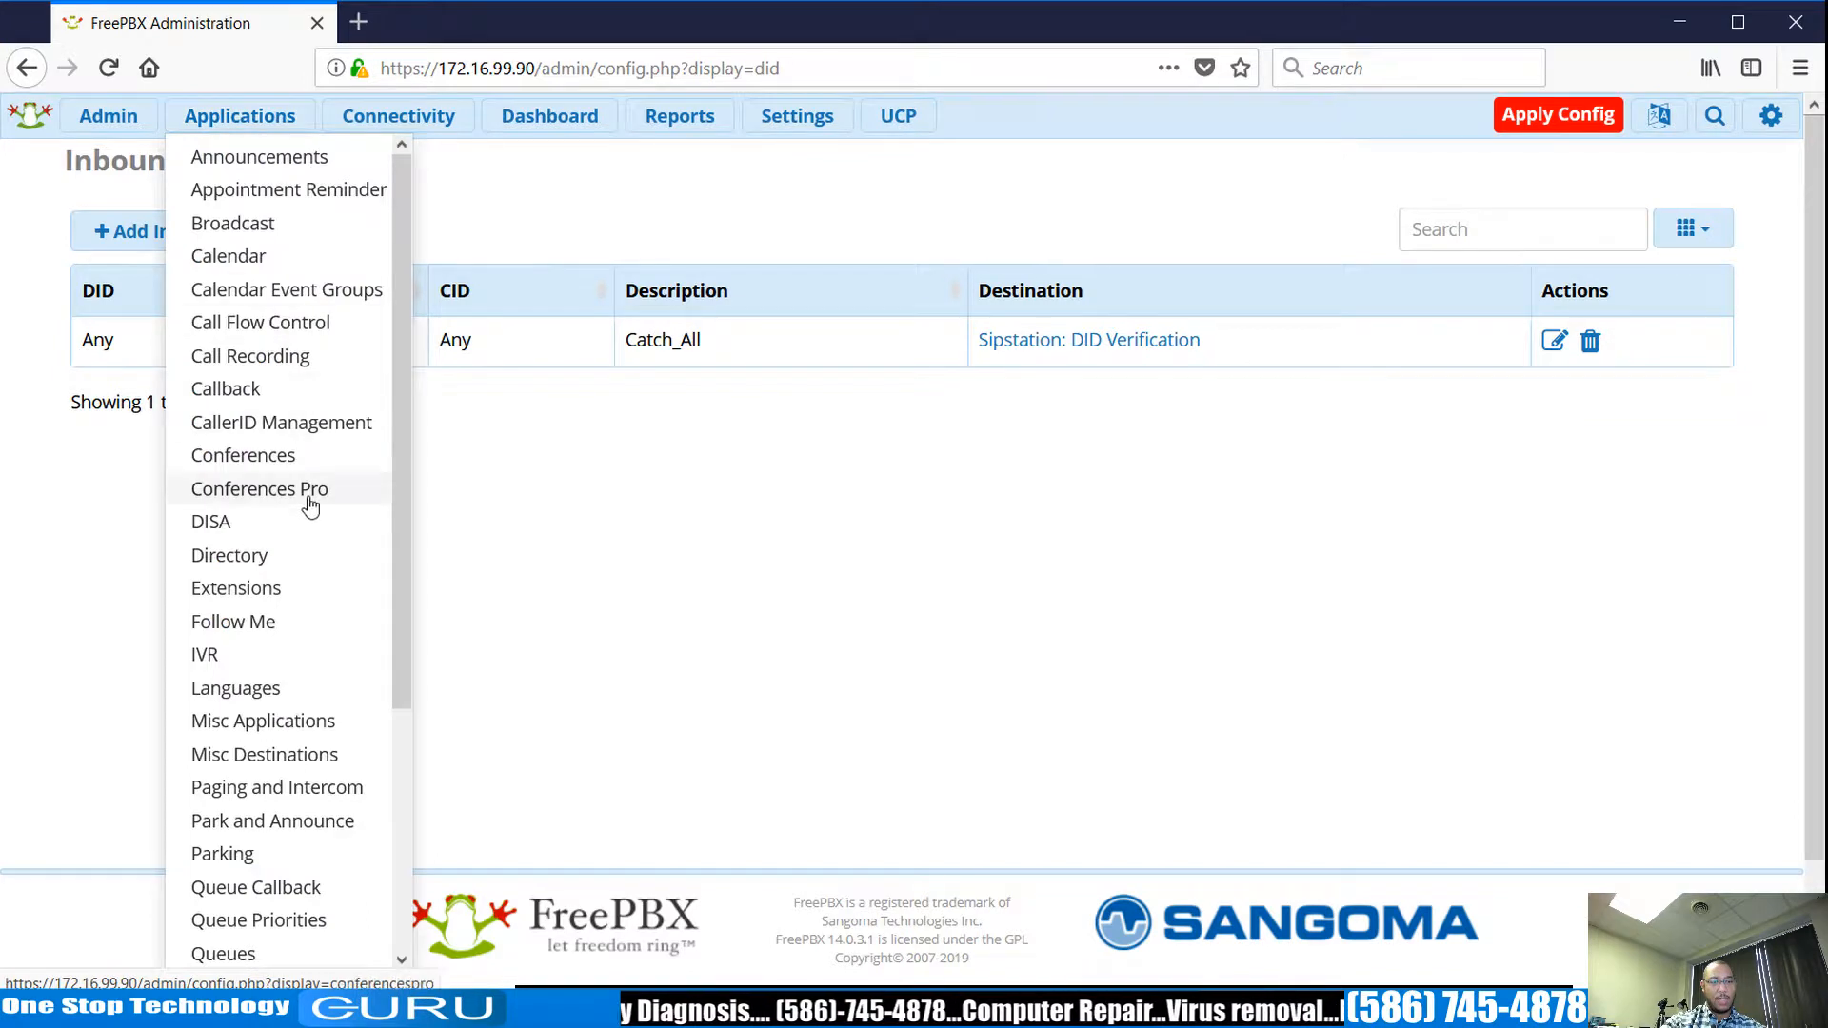
left_click(276, 591)
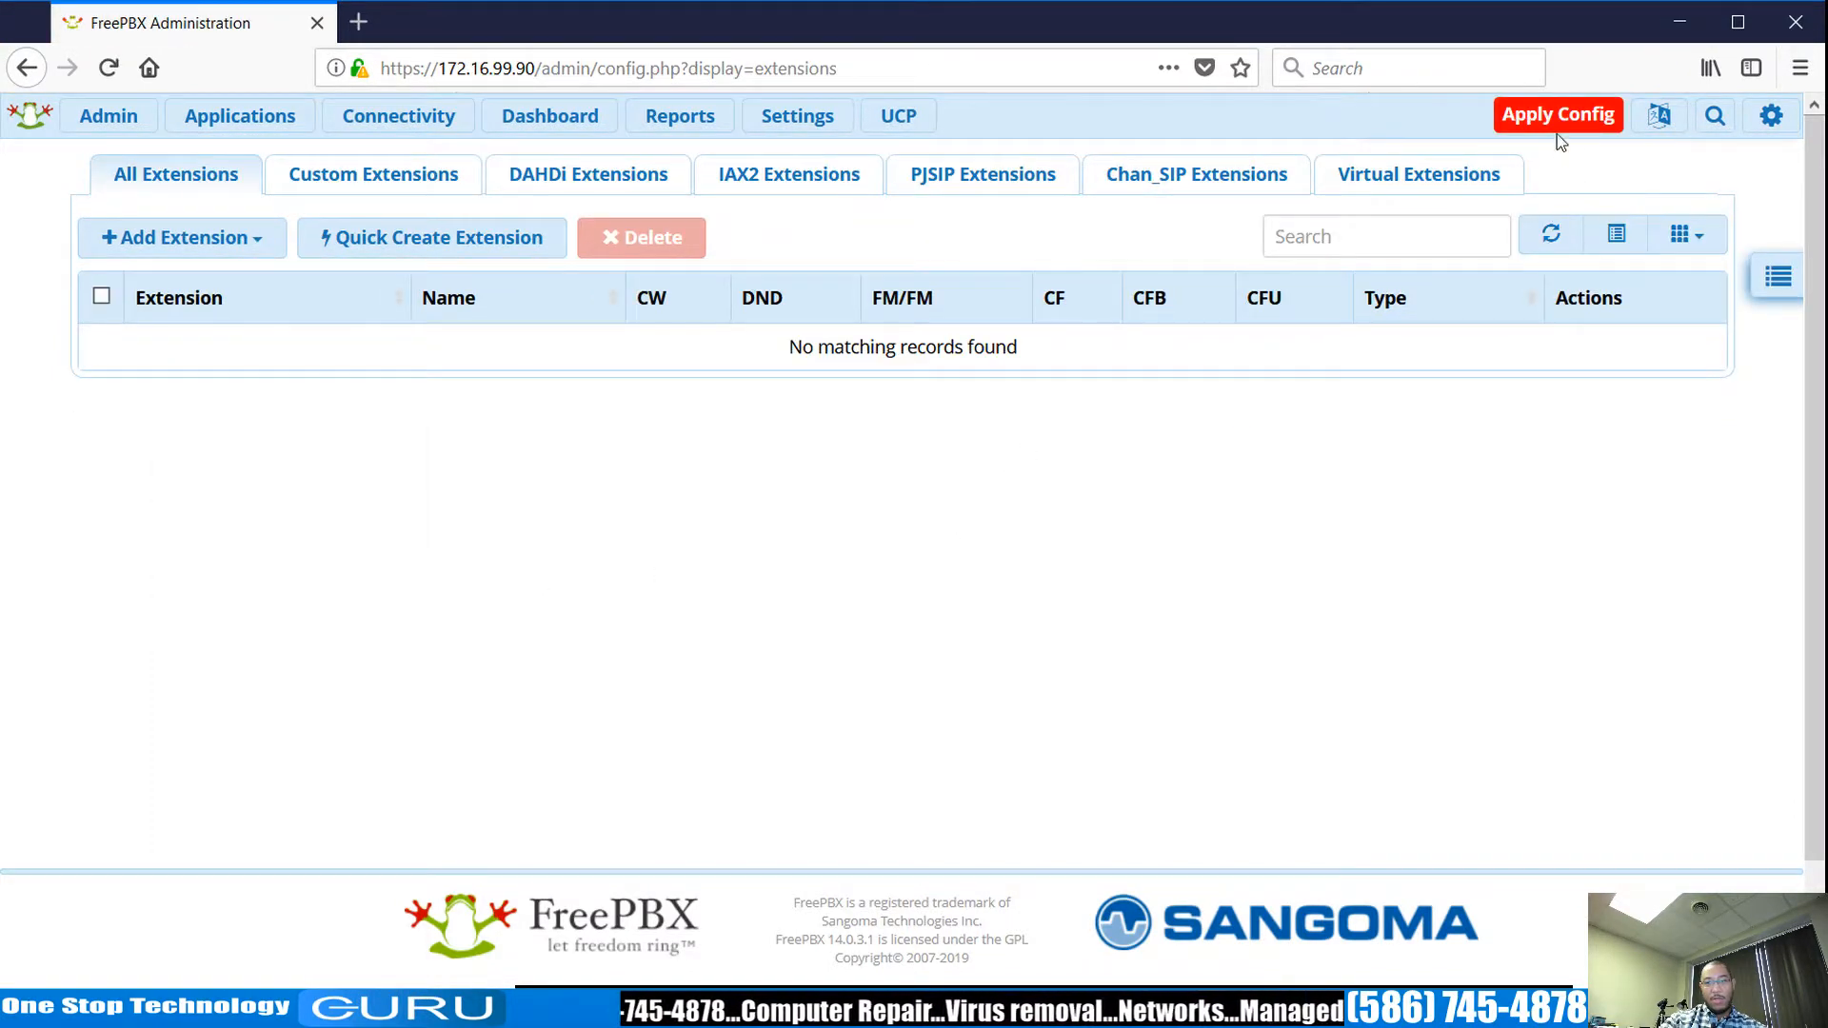
left_click(1557, 118)
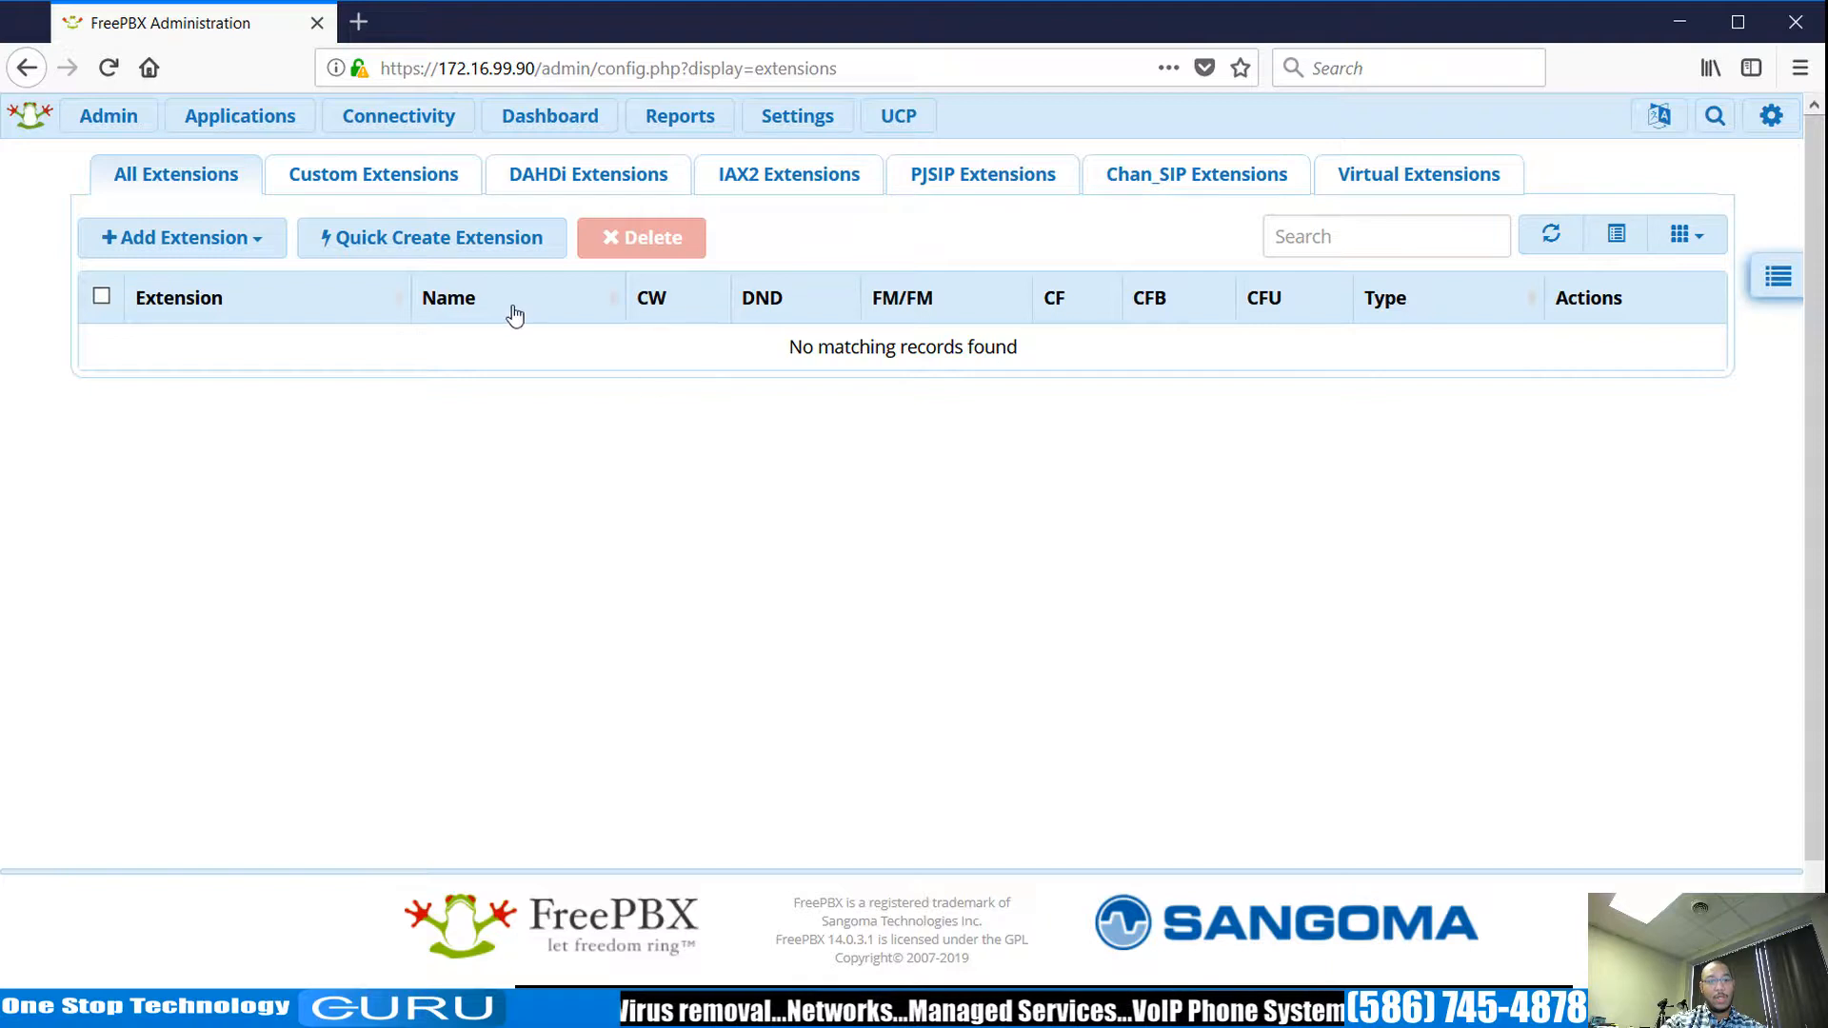
Start a new PJSIP extension, then check the SIP Settings page.
left_click(248, 253)
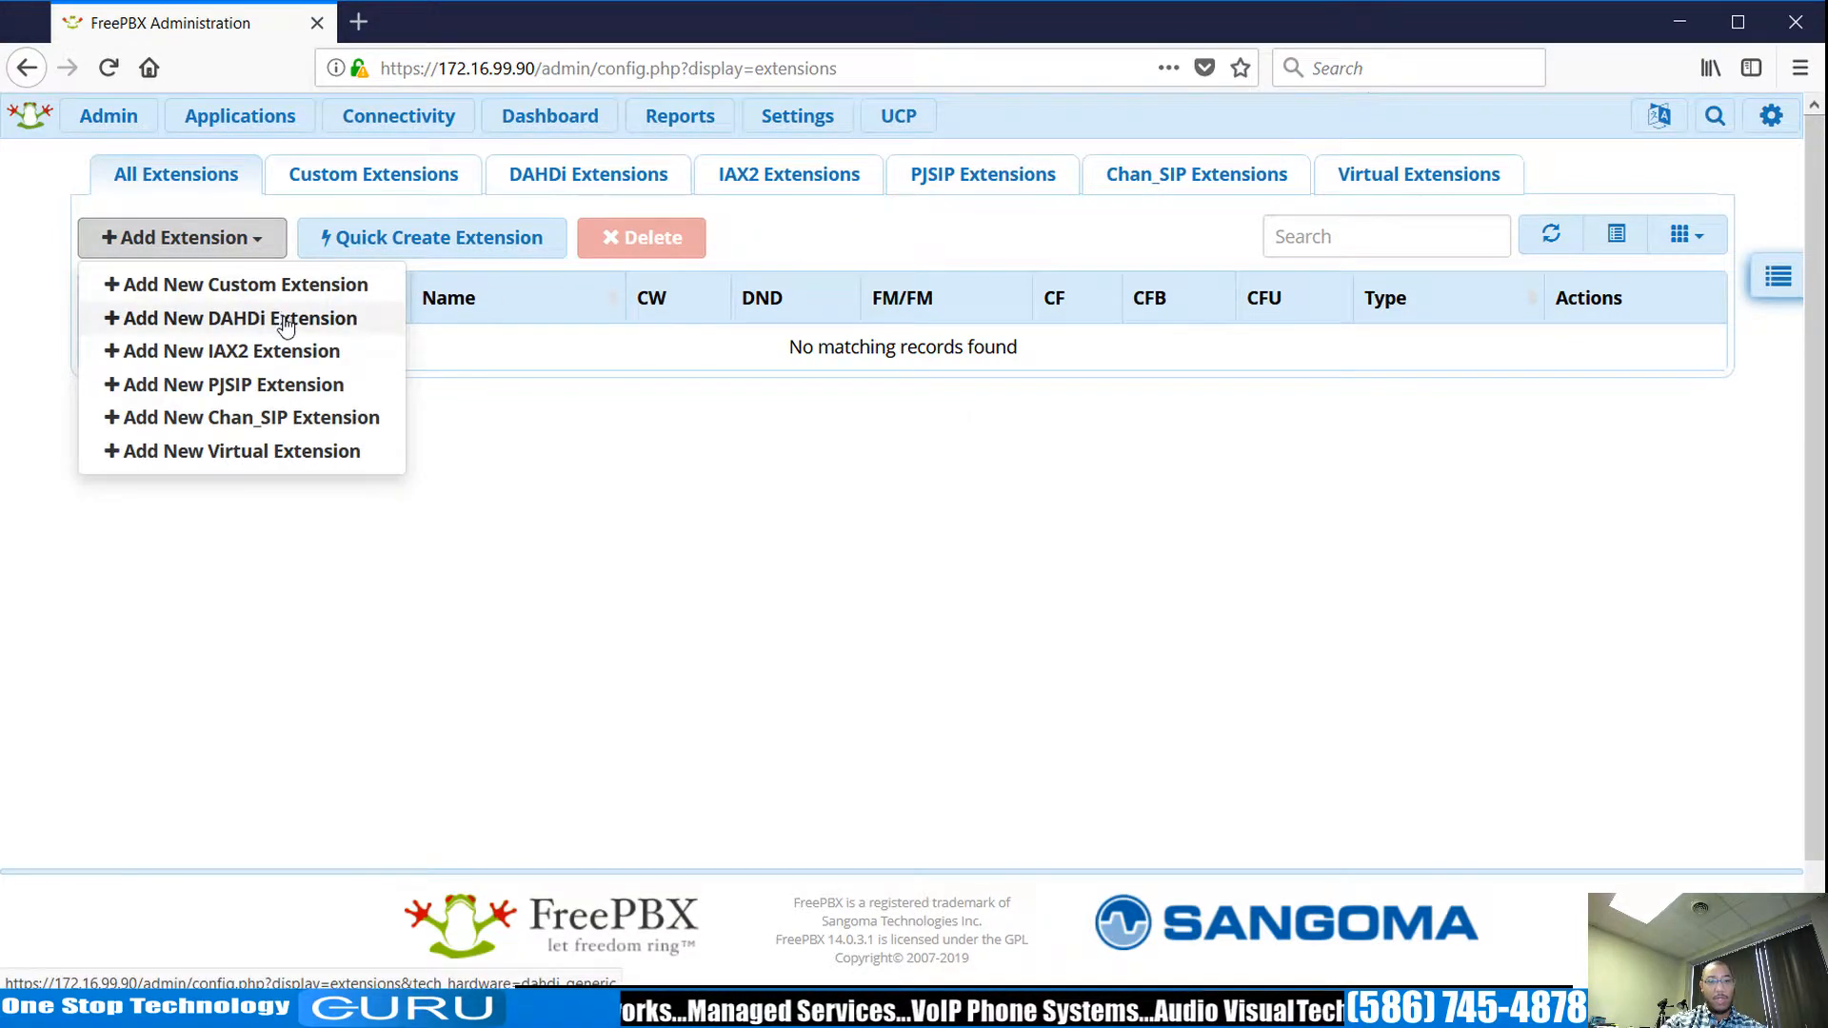
left_click(315, 385)
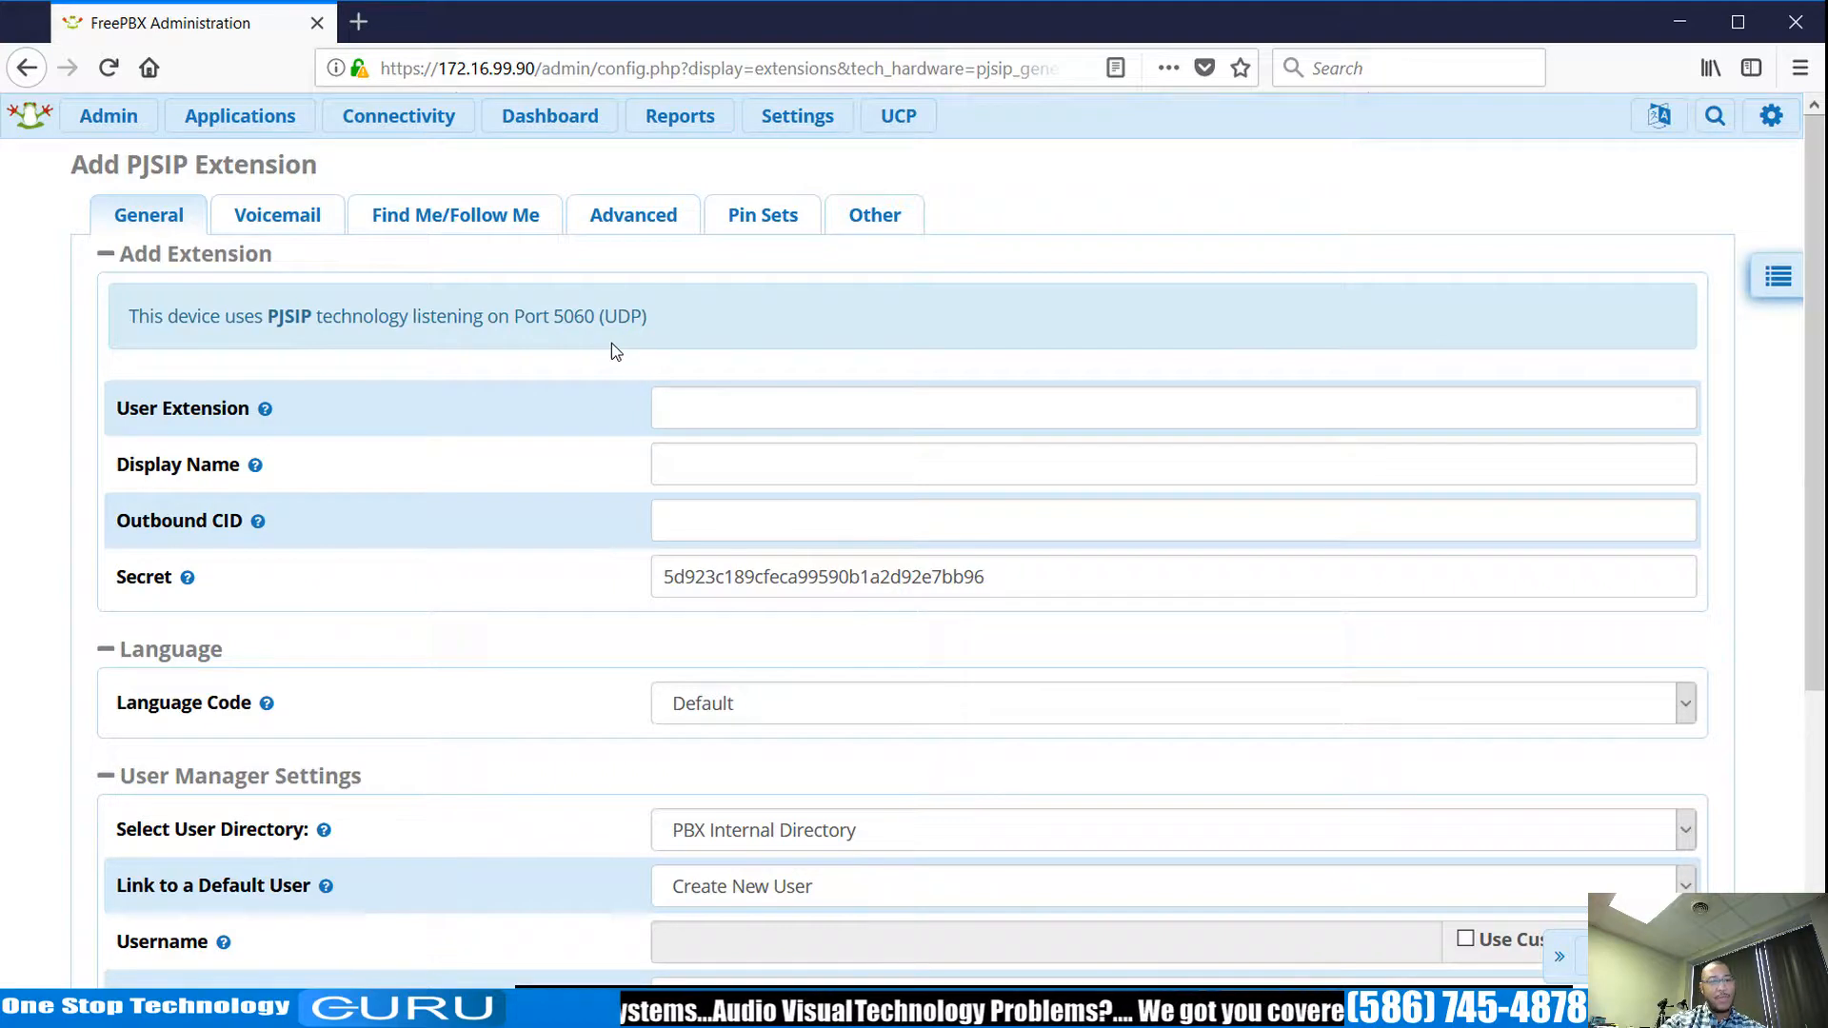
left_click(757, 119)
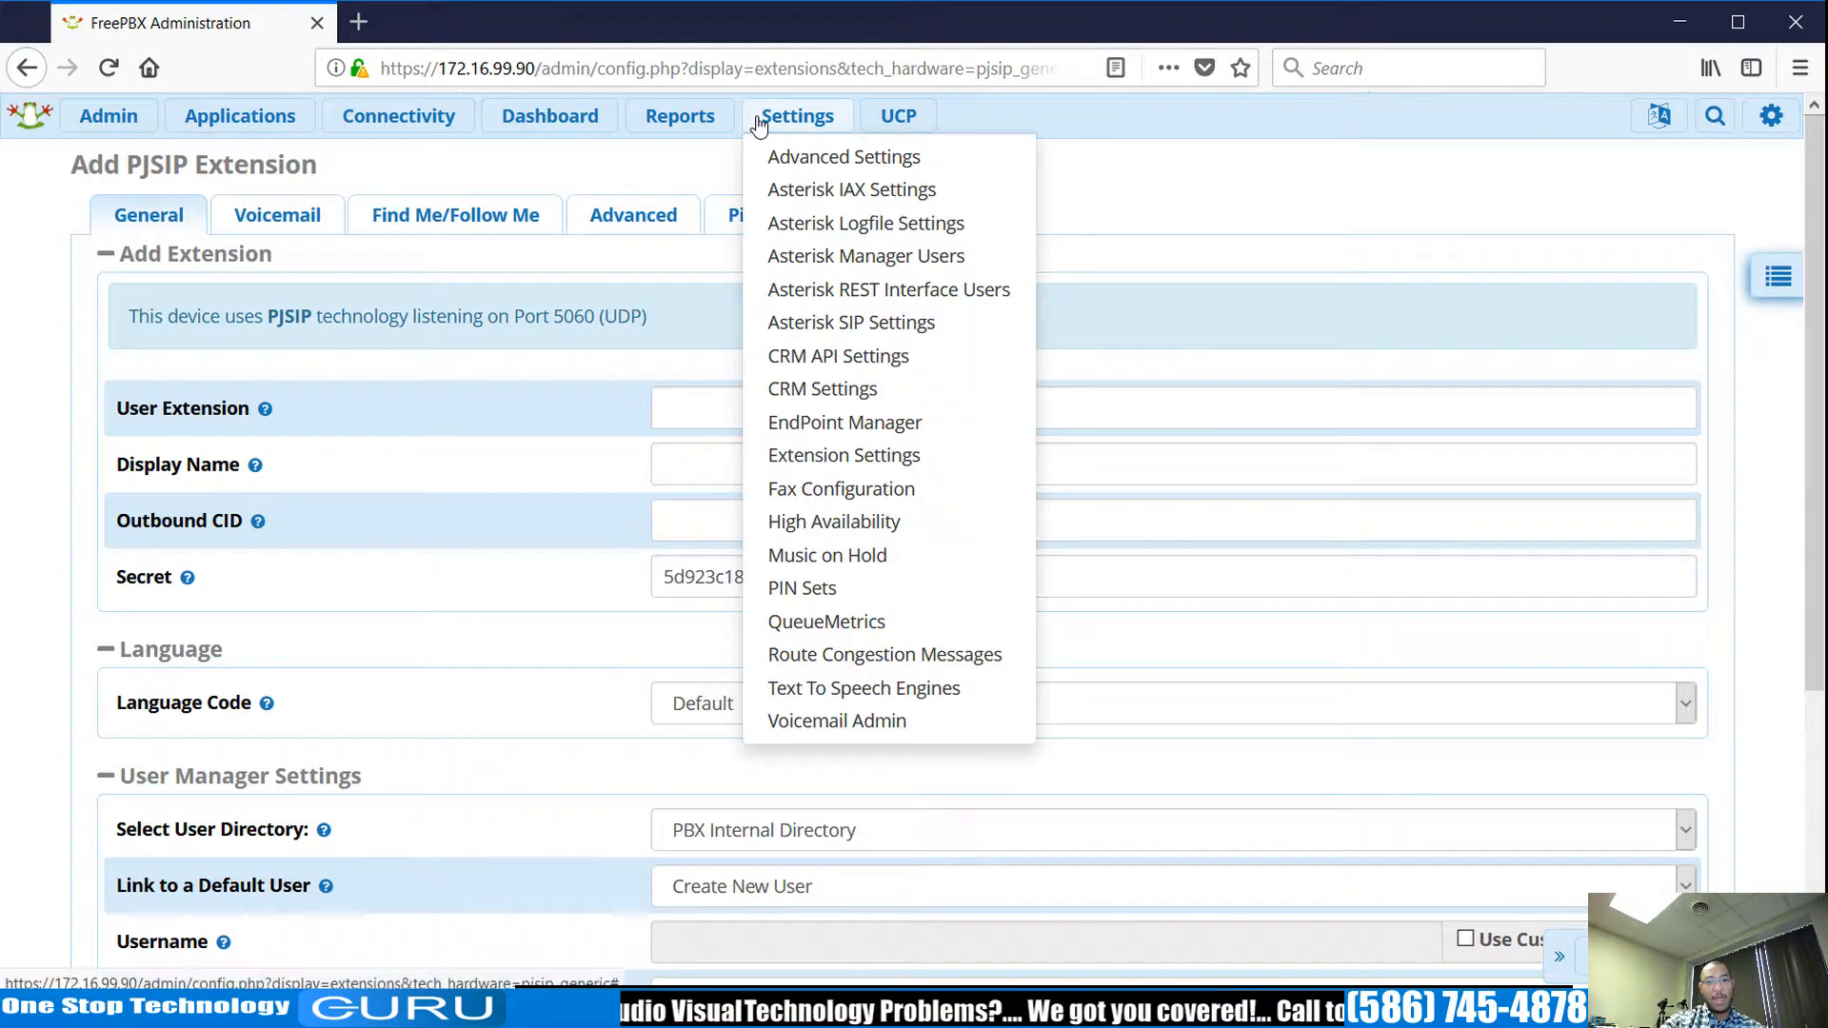
left_click(801, 323)
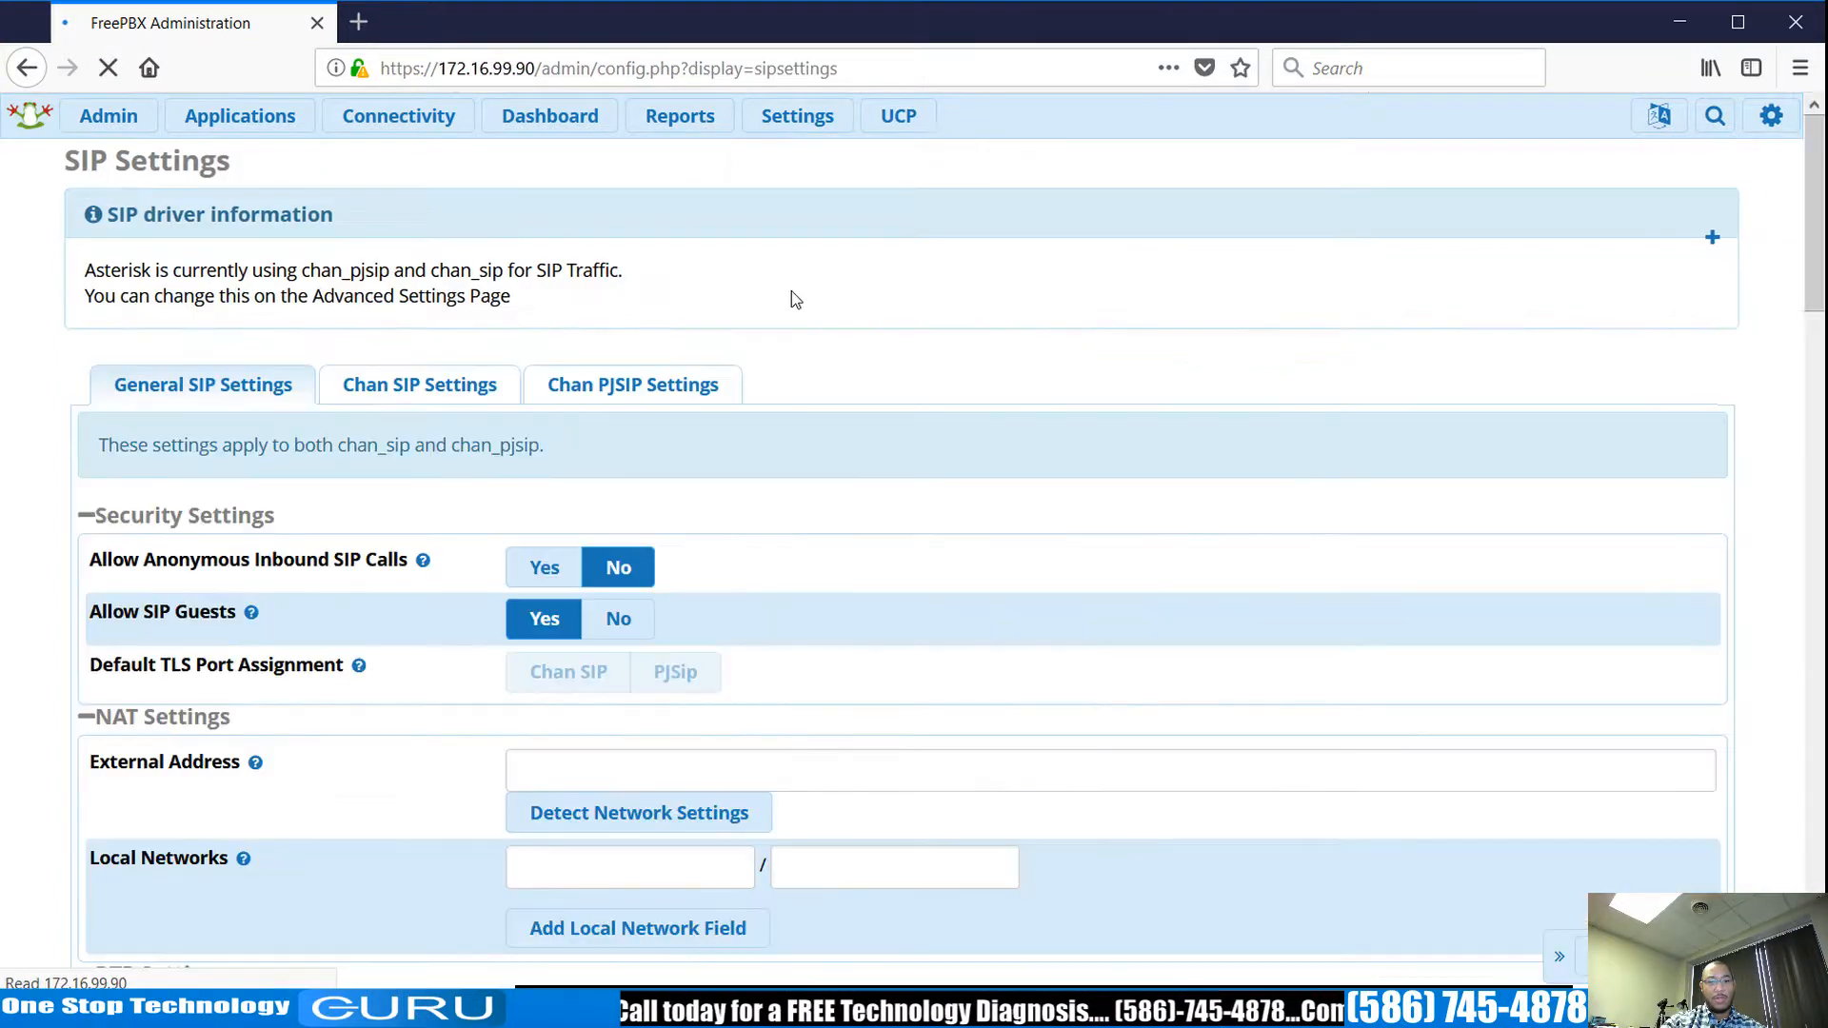
left_click(466, 397)
scroll(854, 567, "down", 10)
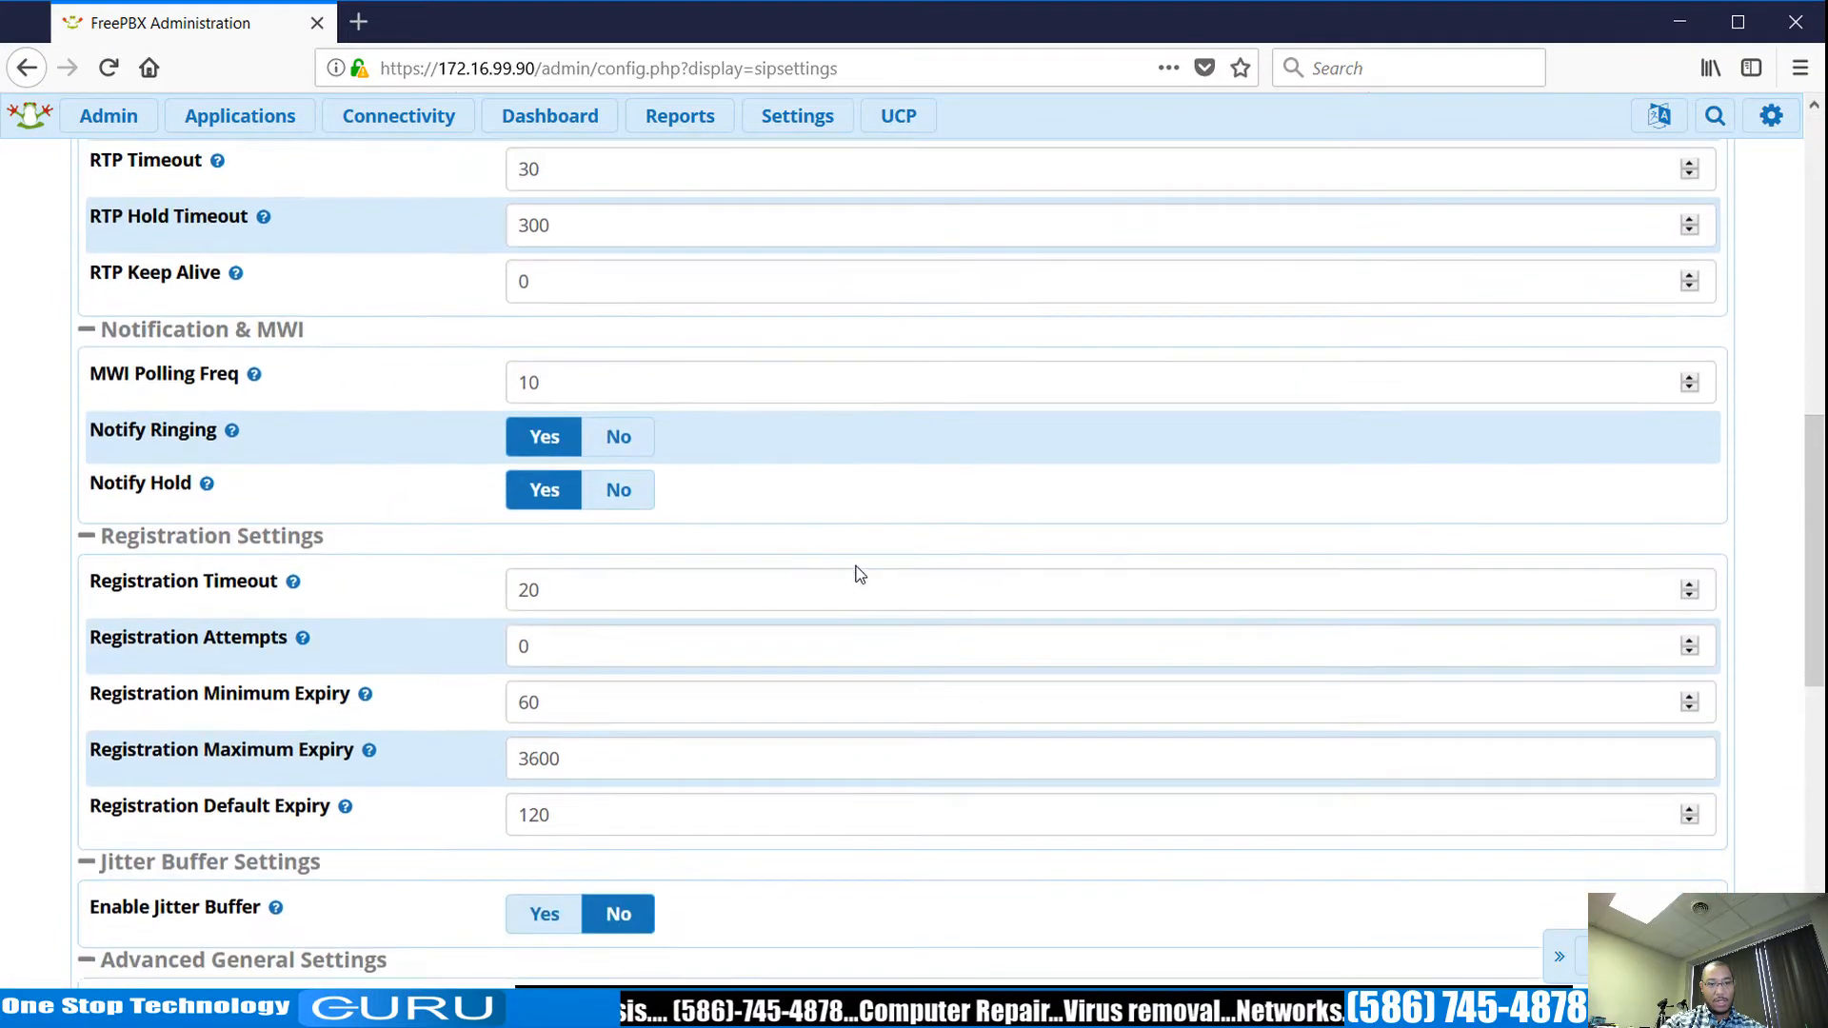
scroll(855, 567, "down", 6)
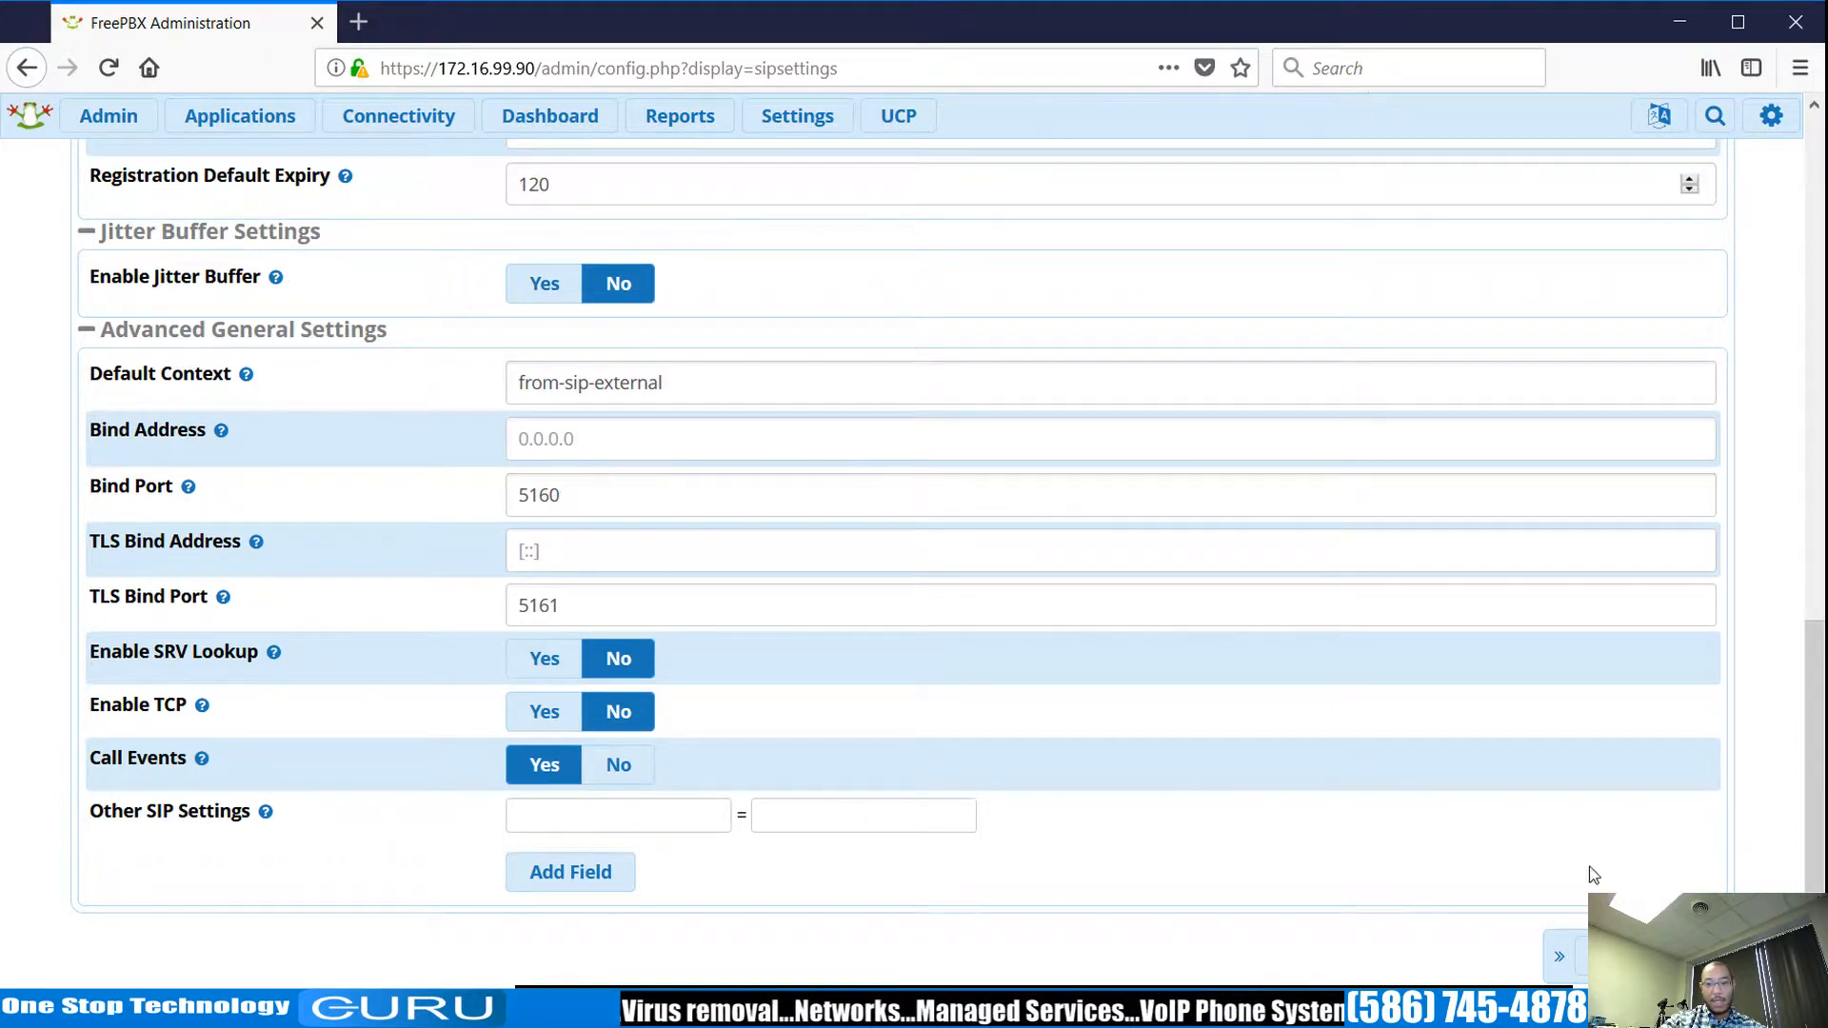
scroll(861, 706, "up", 12)
scroll(666, 476, "up", 3)
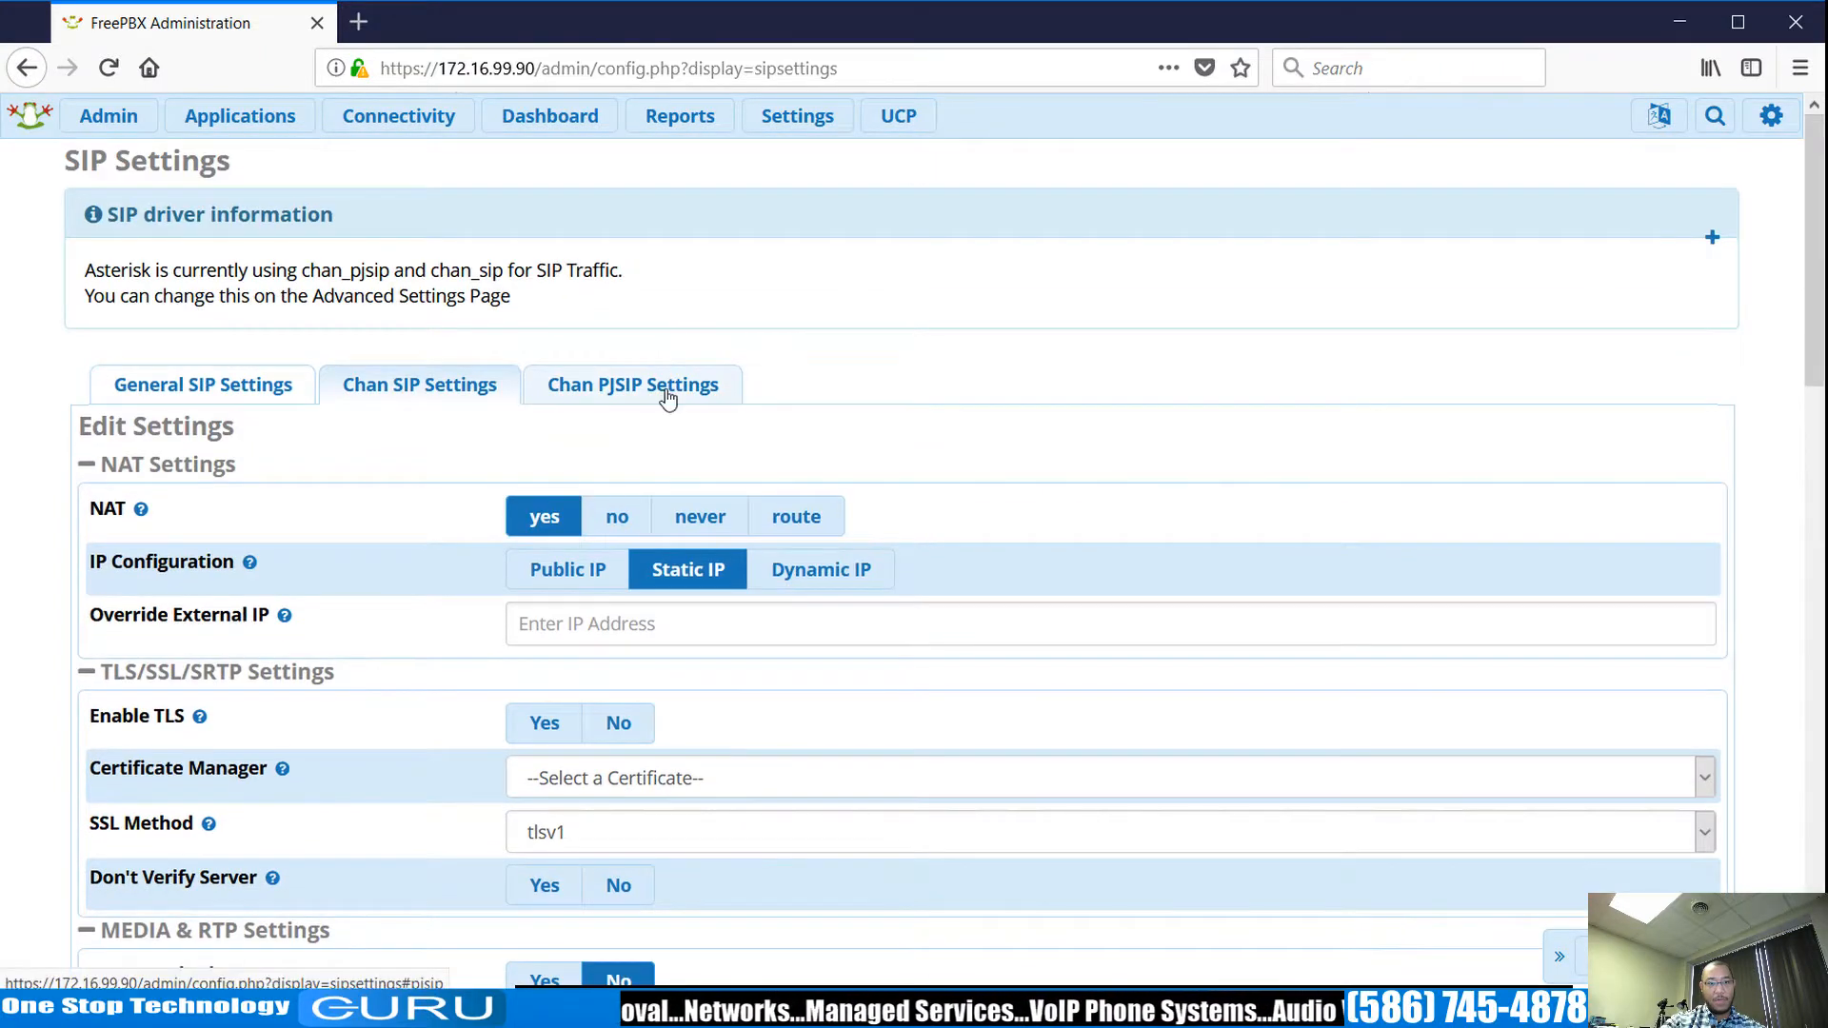
left_click(665, 392)
scroll(933, 657, "down", 5)
scroll(933, 657, "down", 5)
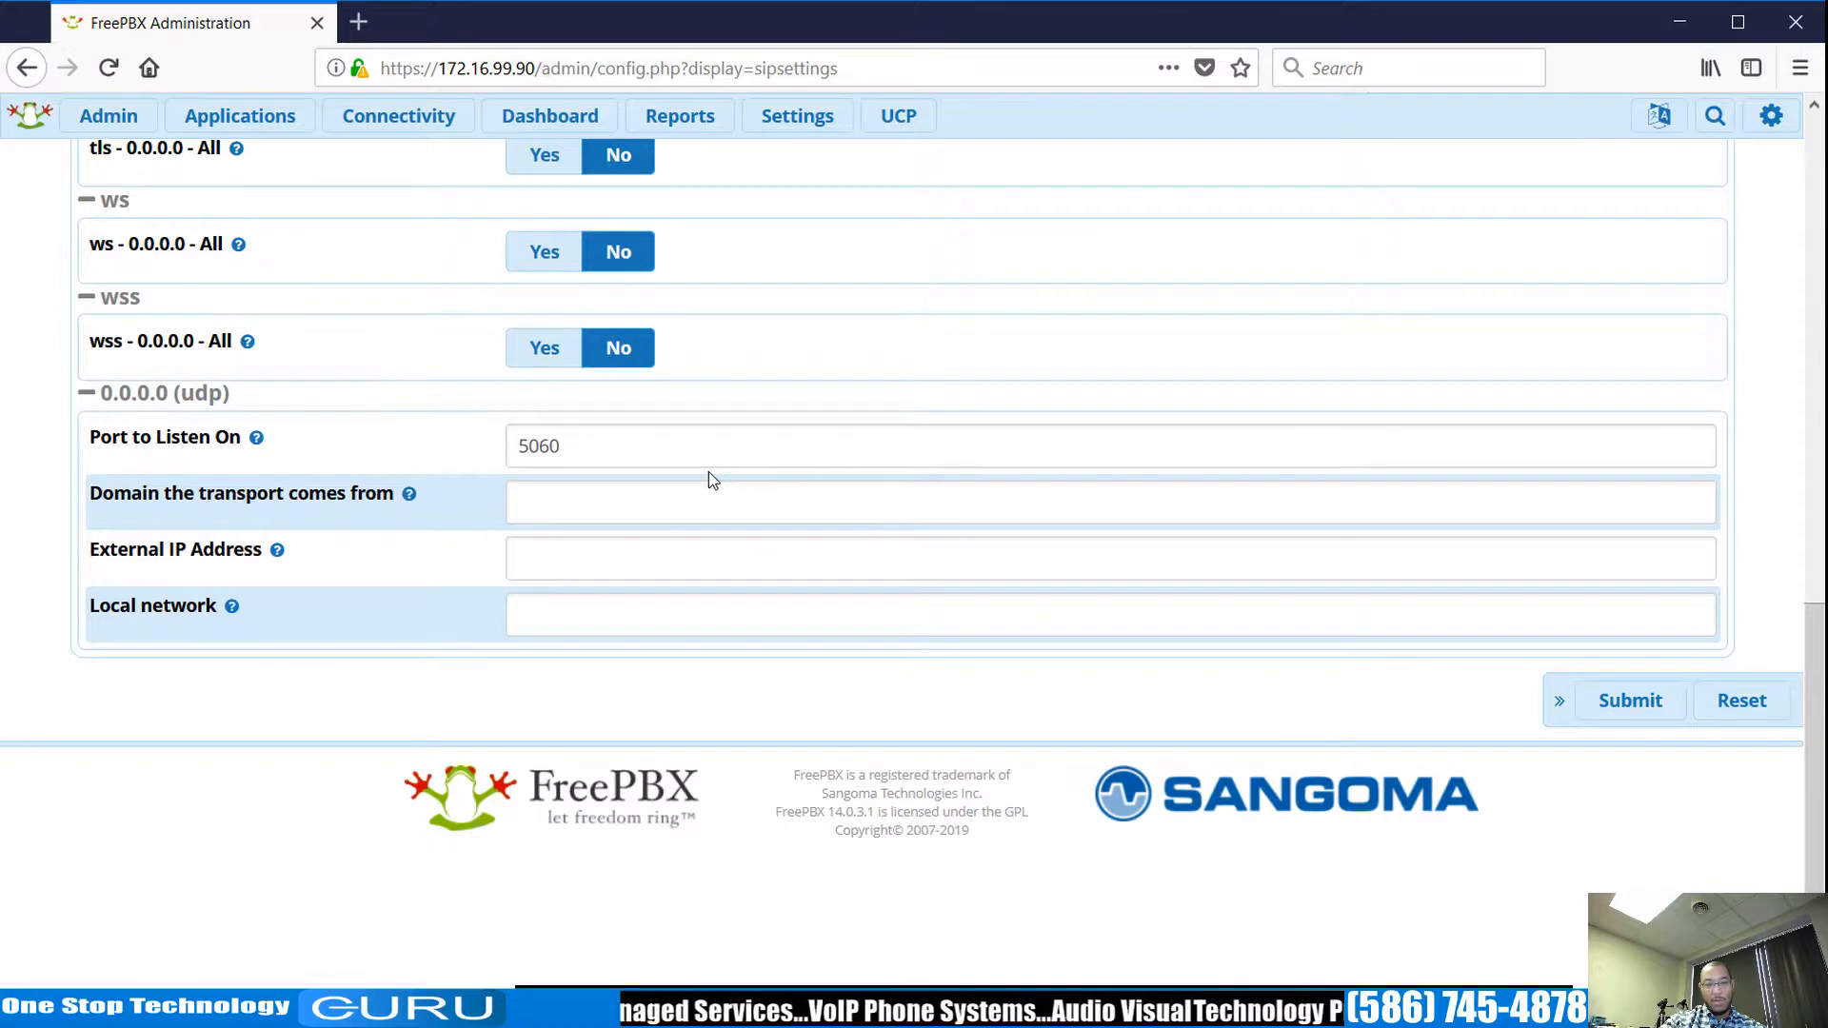
scroll(771, 476, "up", 5)
scroll(780, 497, "up", 6)
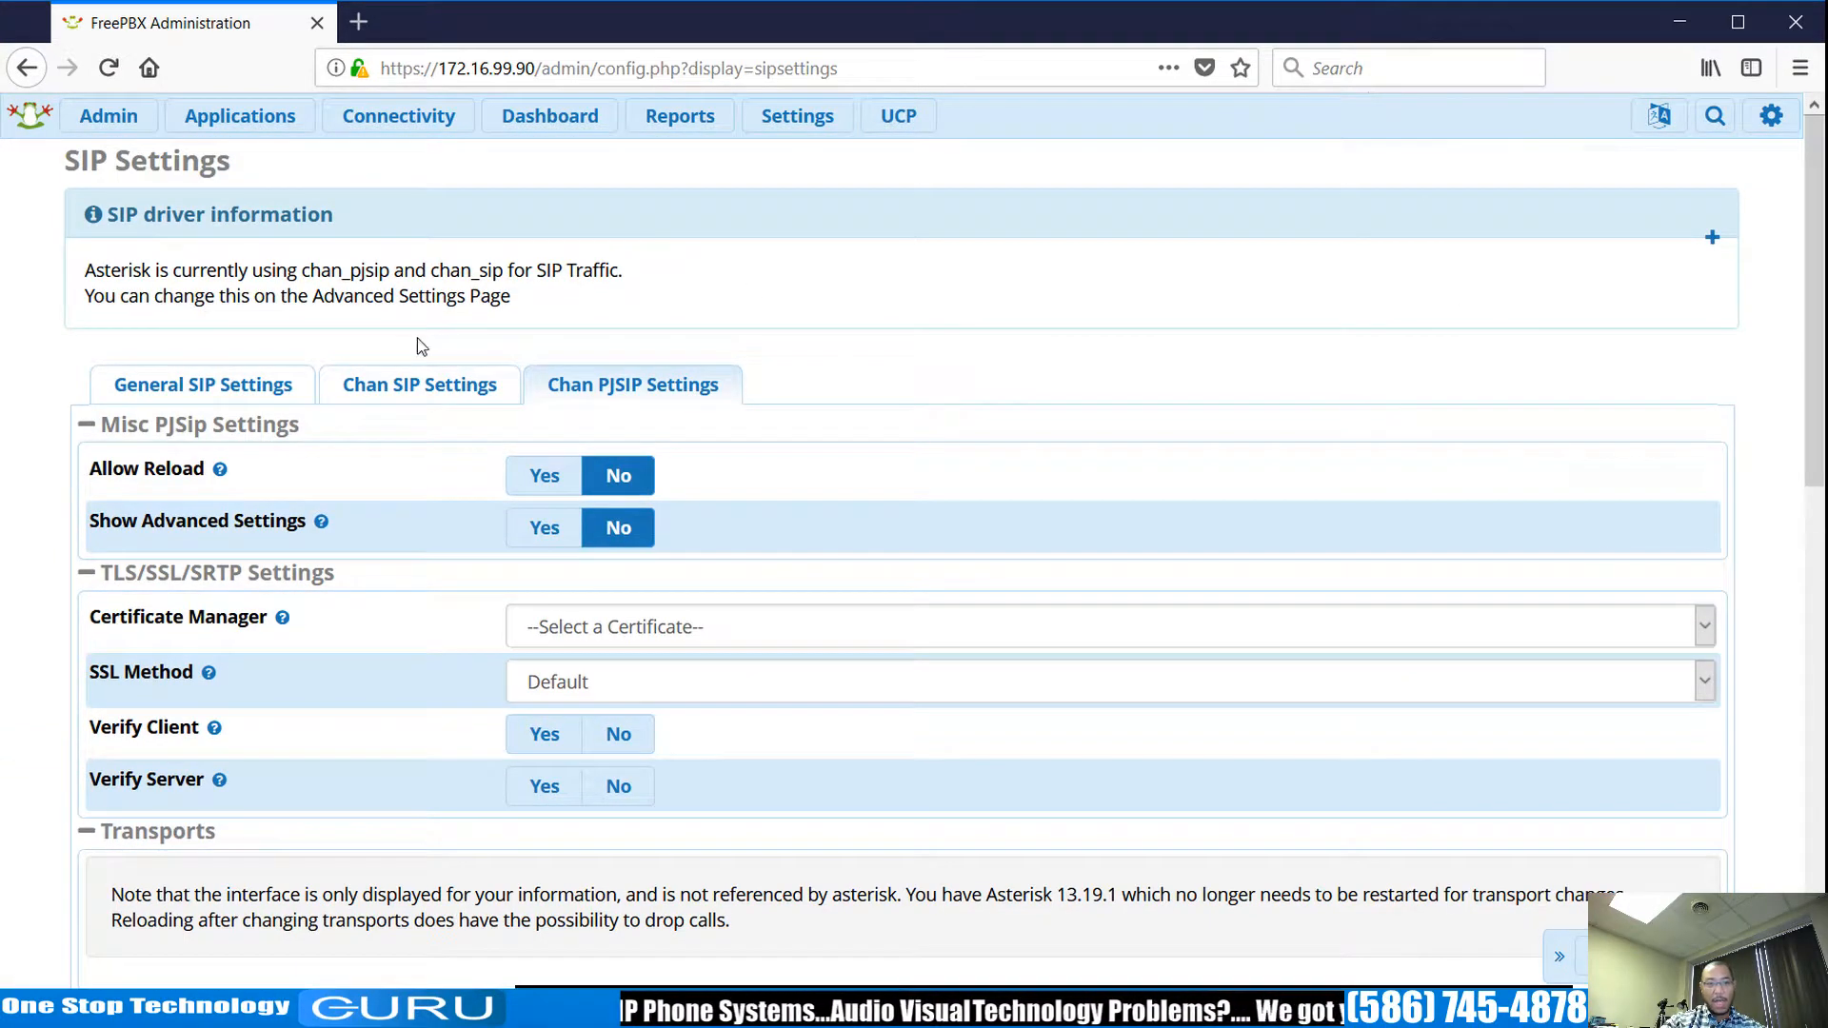
left_click(429, 392)
scroll(1289, 486, "down", 10)
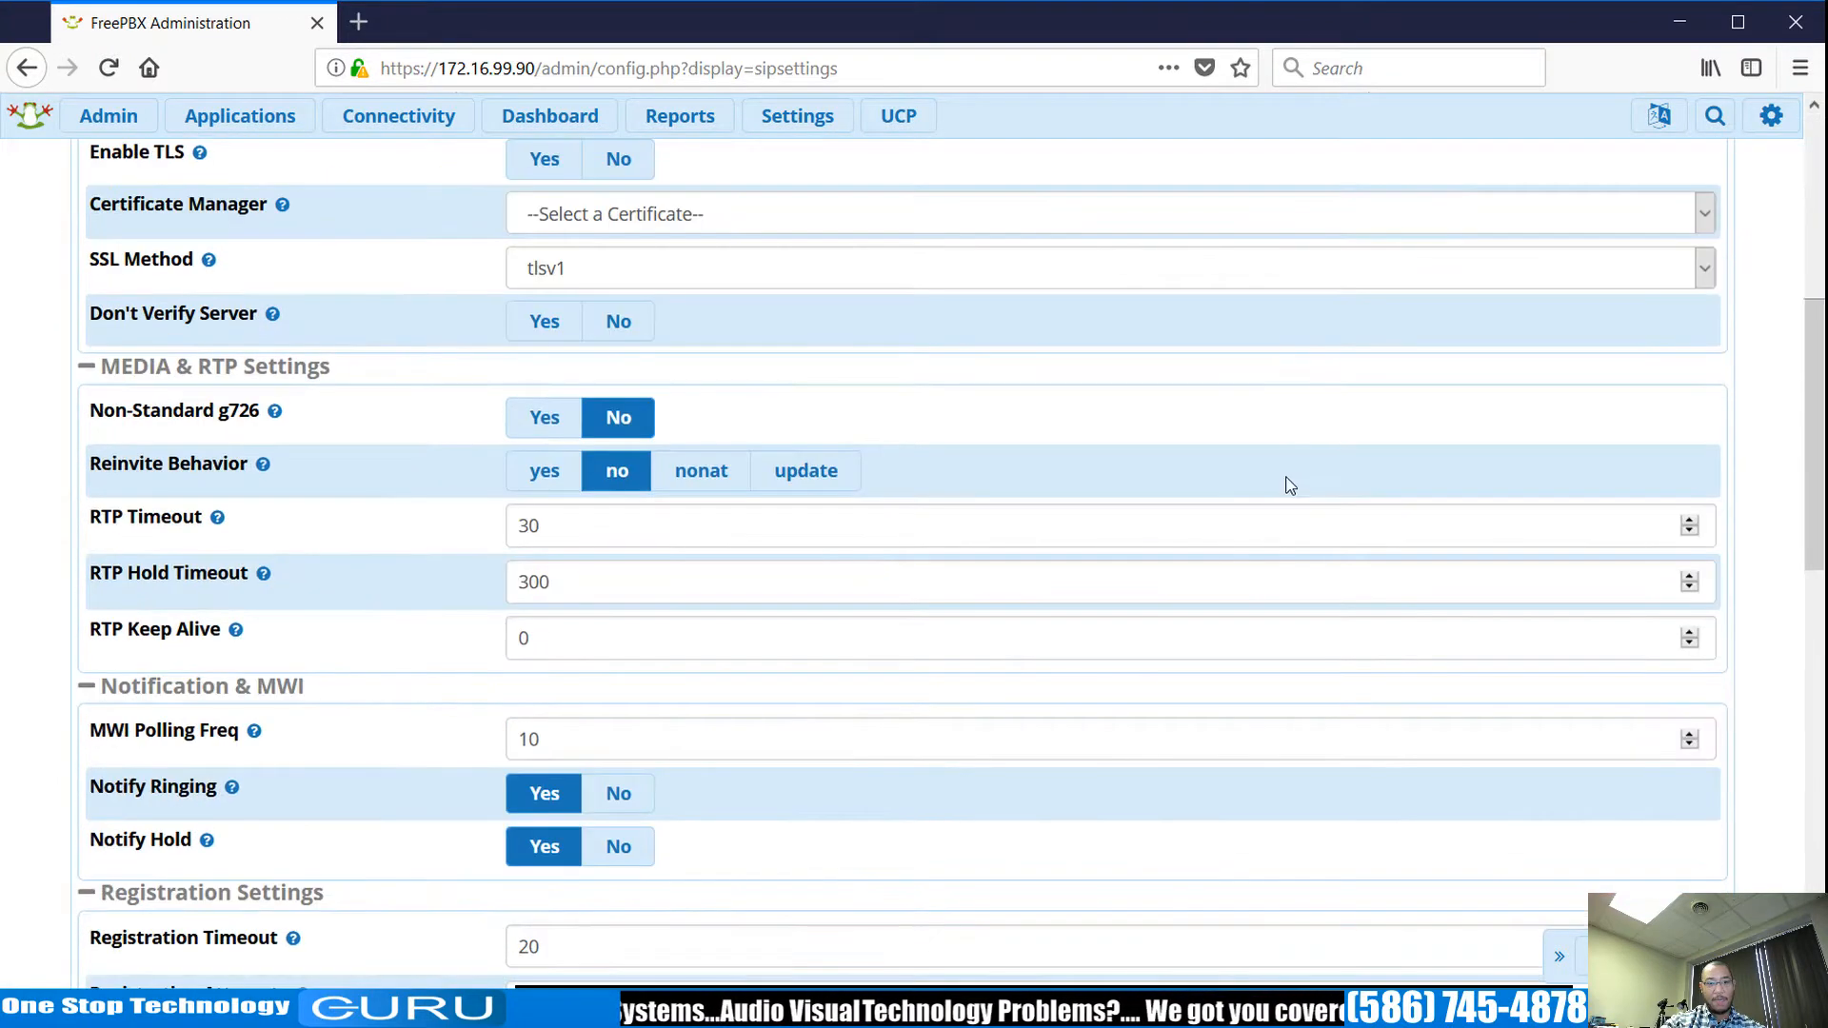
scroll(872, 749, "down", 4)
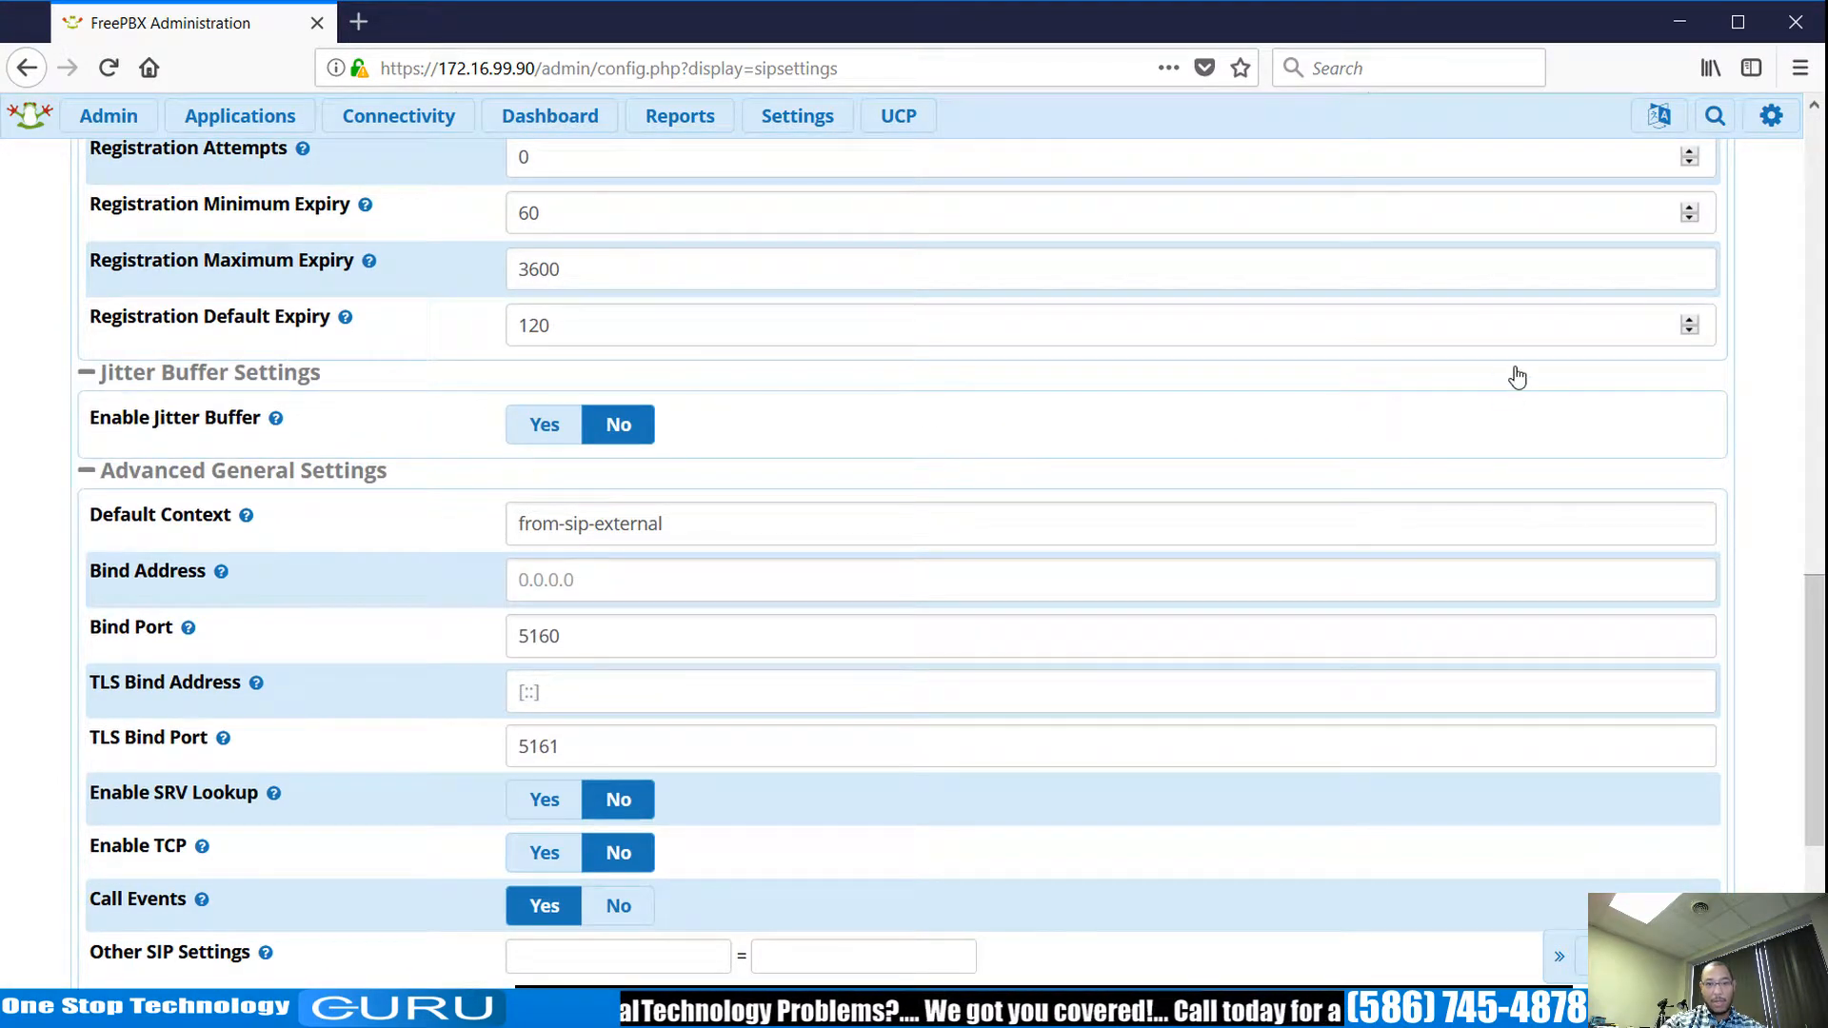
scroll(1486, 371, "up", 7)
scroll(1413, 440, "up", 7)
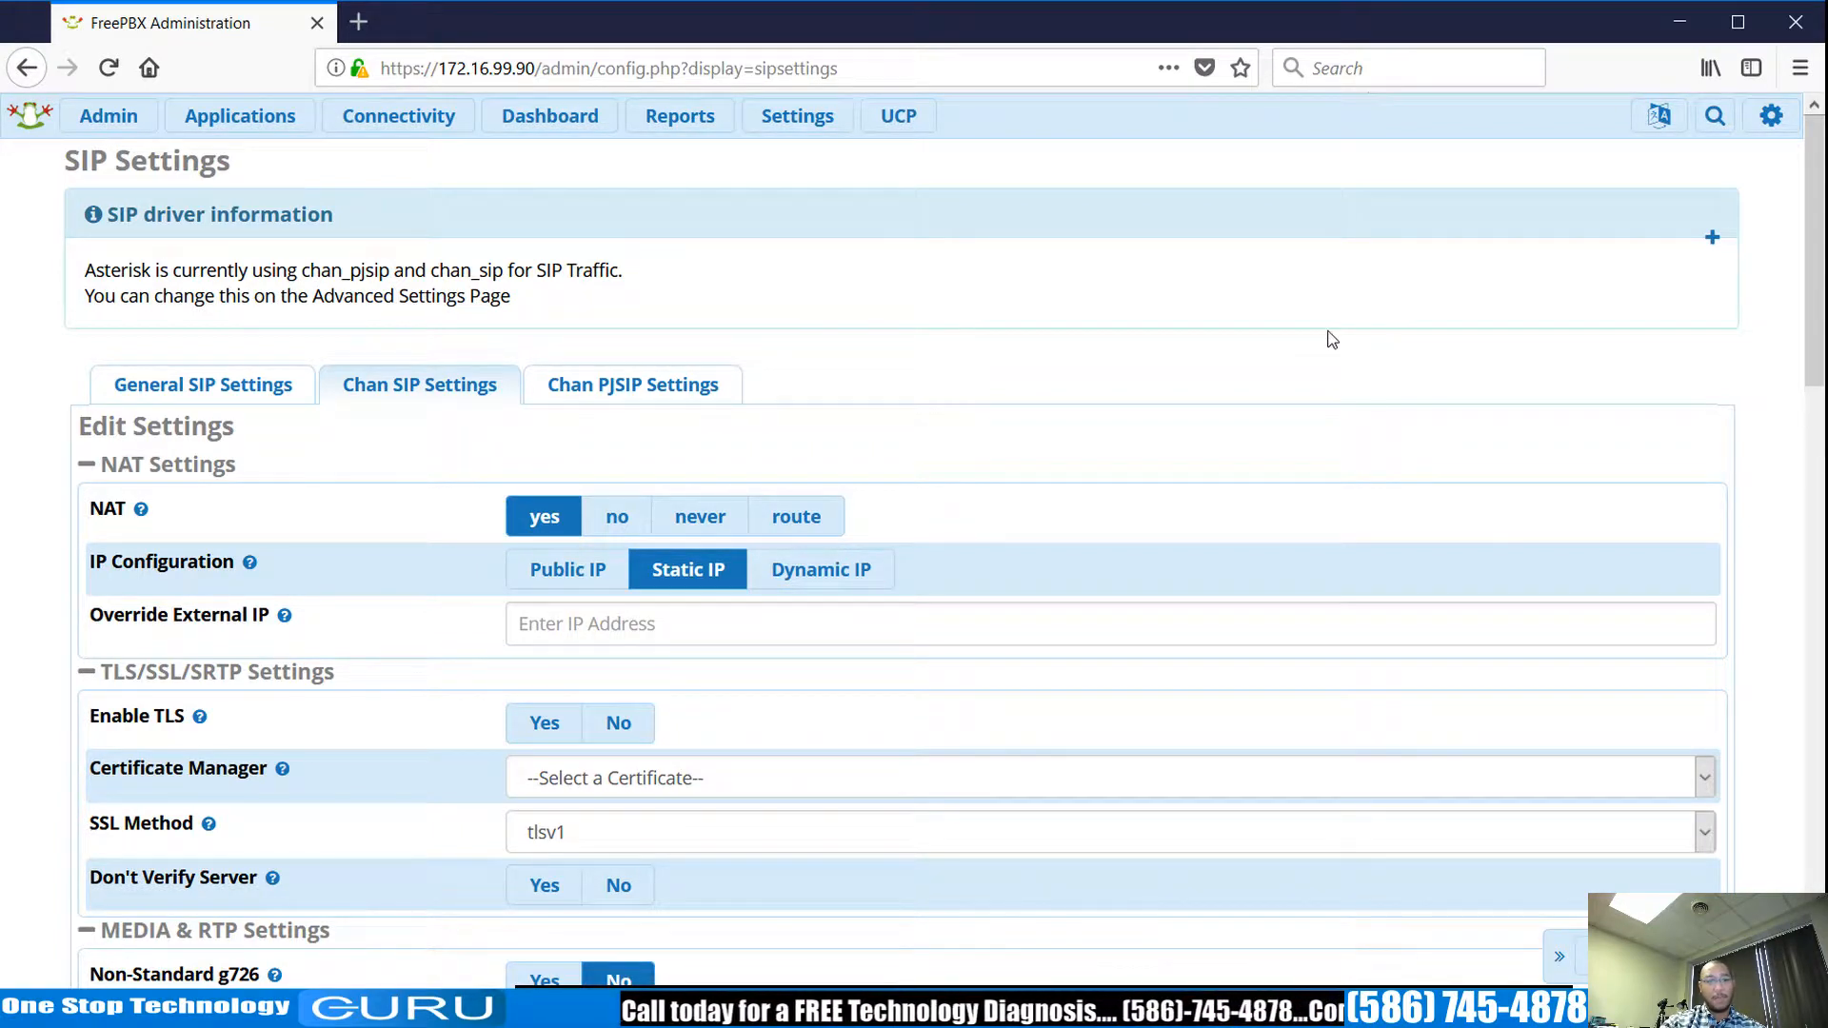
left_click(447, 119)
left_click(271, 119)
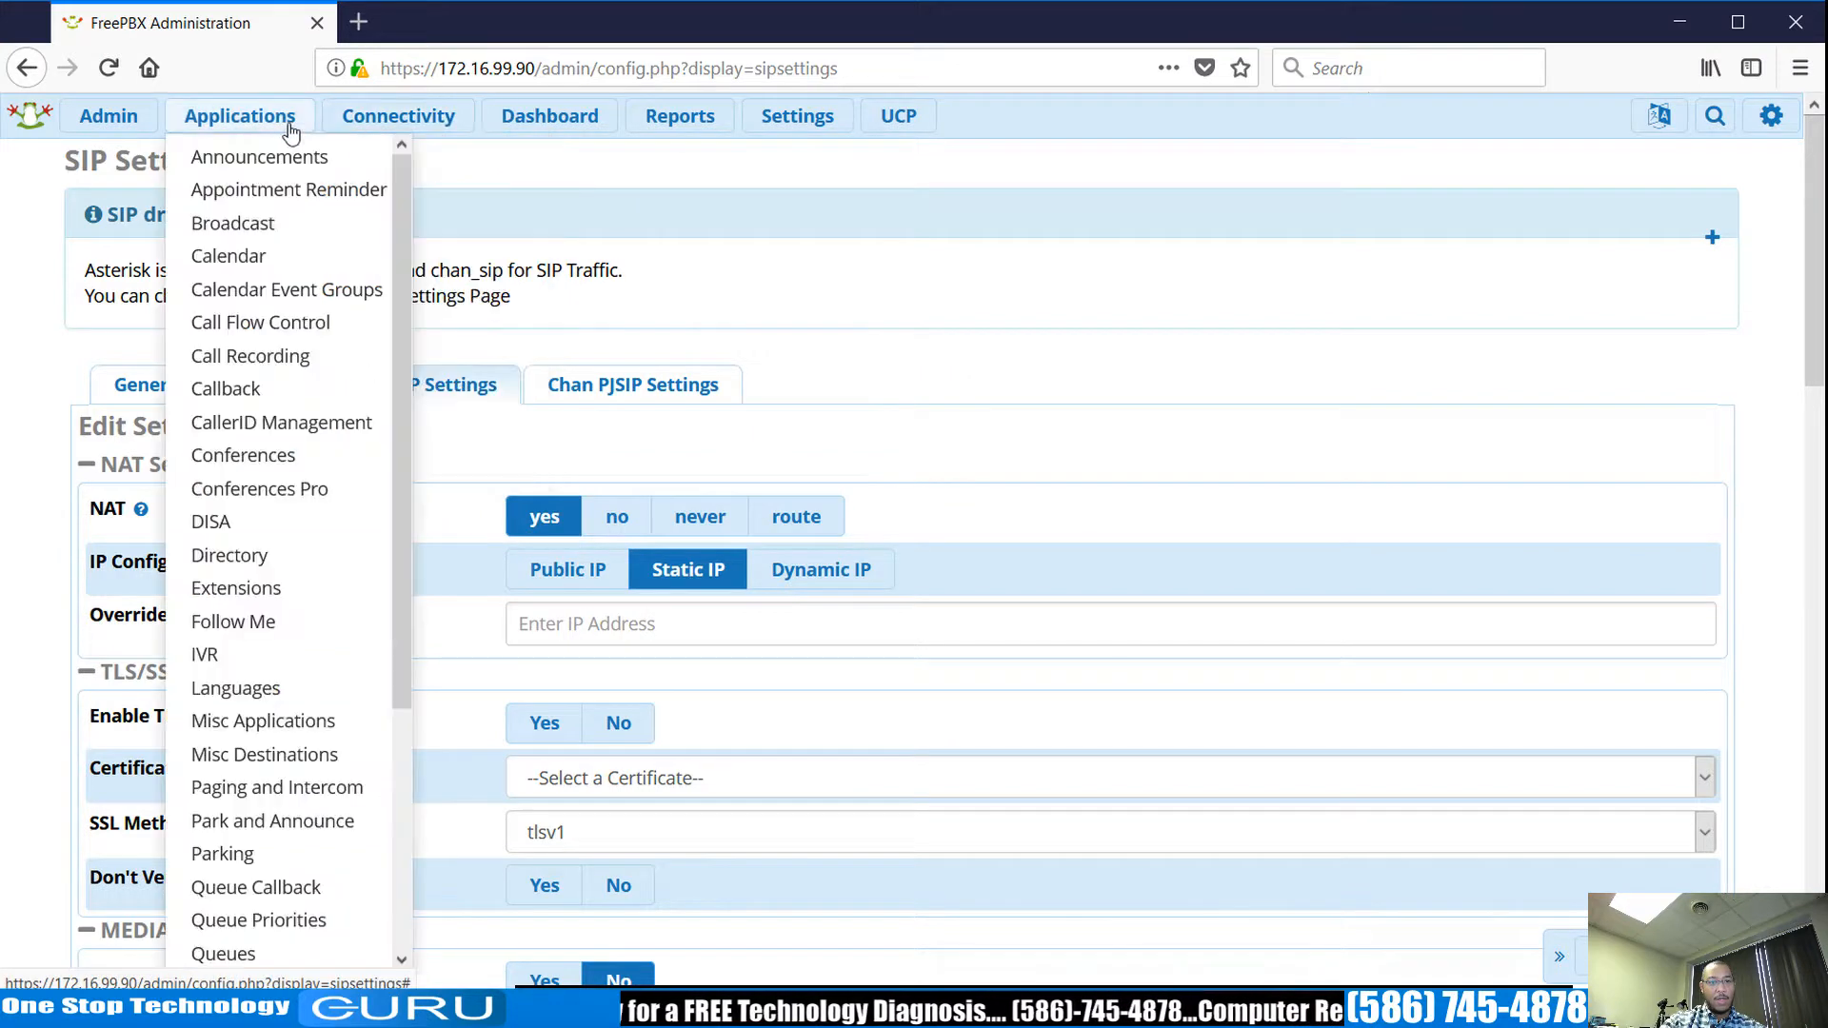
Open a blank Chan_SIP extension form and note its non-standard port 5160.
left_click(254, 587)
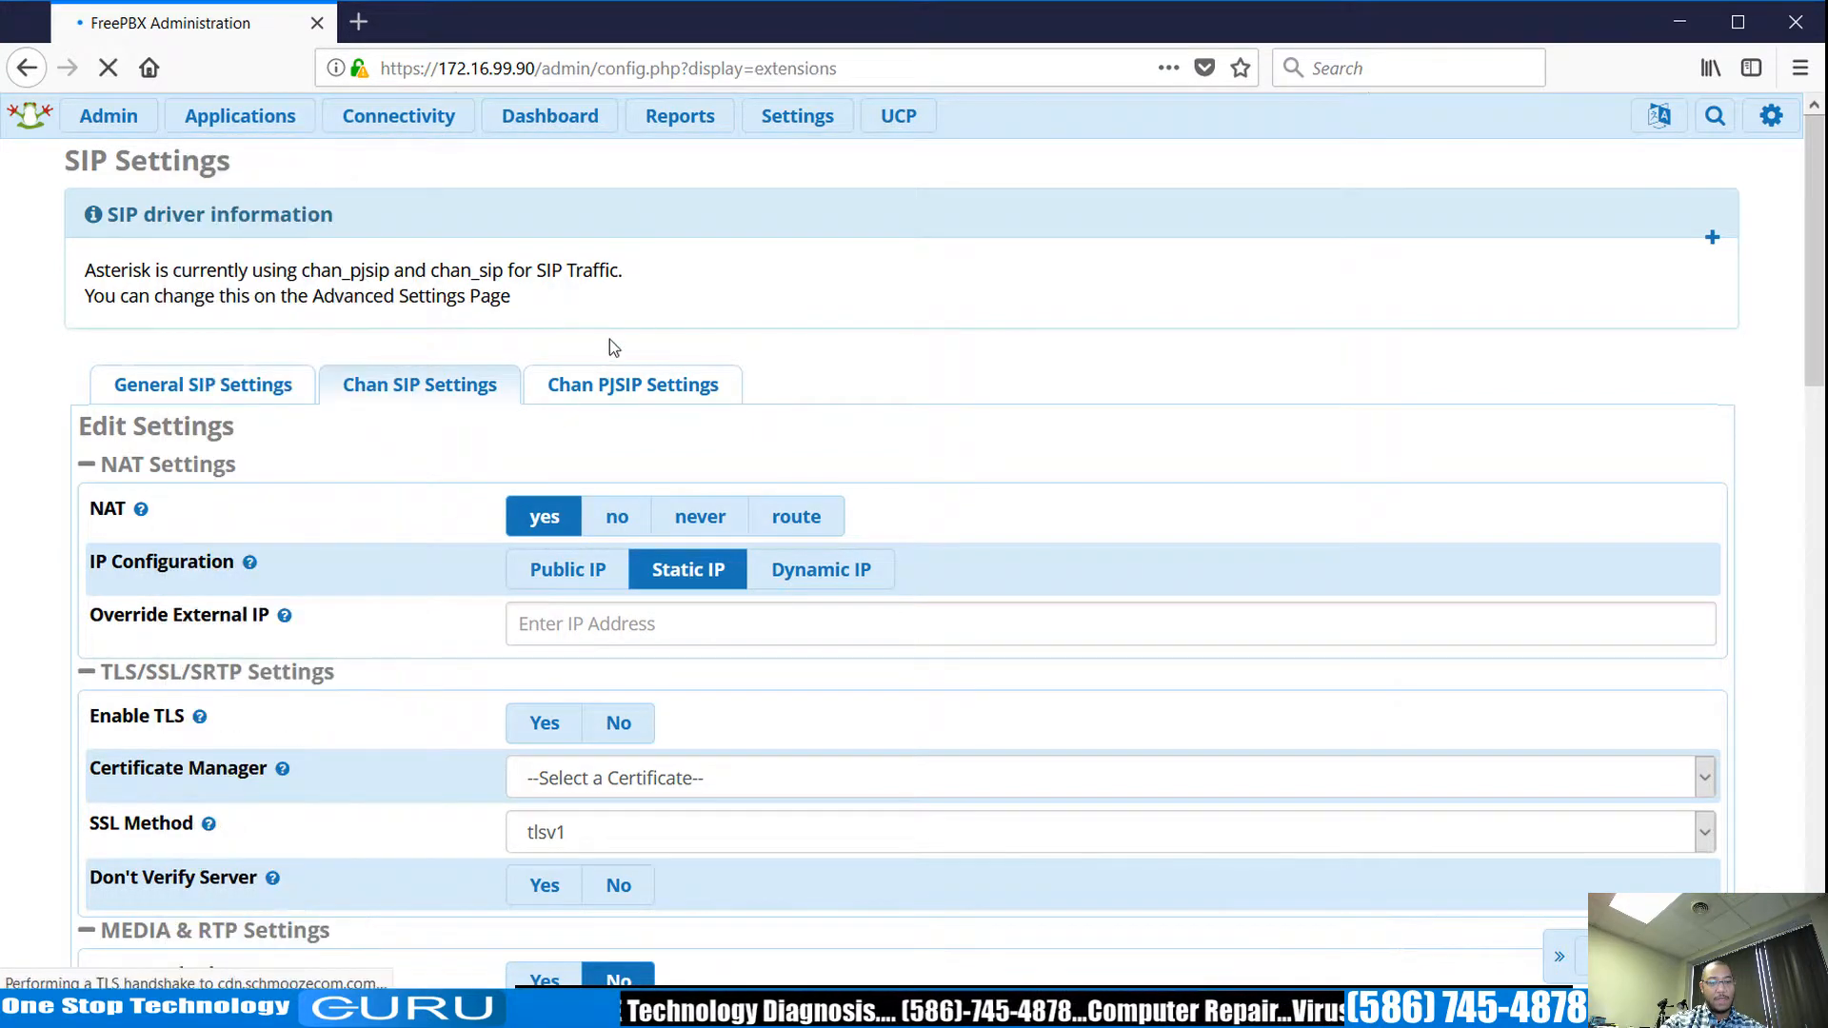
left_click(172, 246)
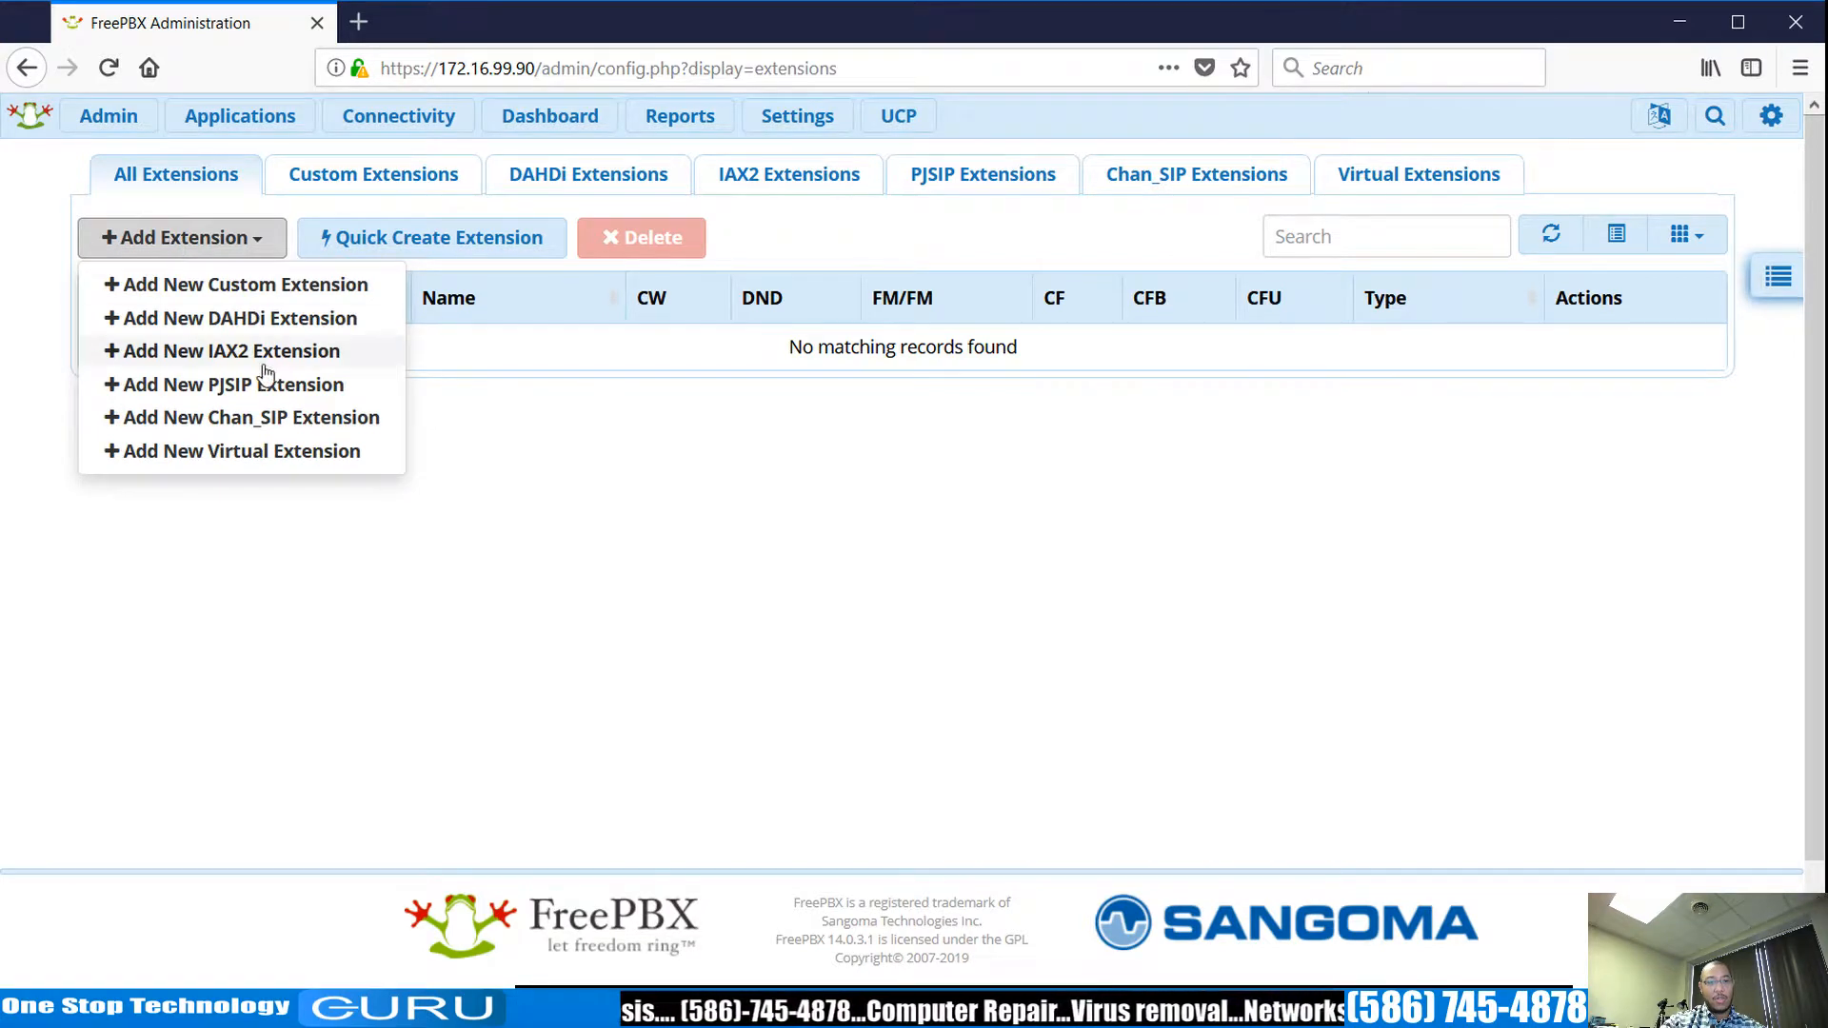
left_click(275, 428)
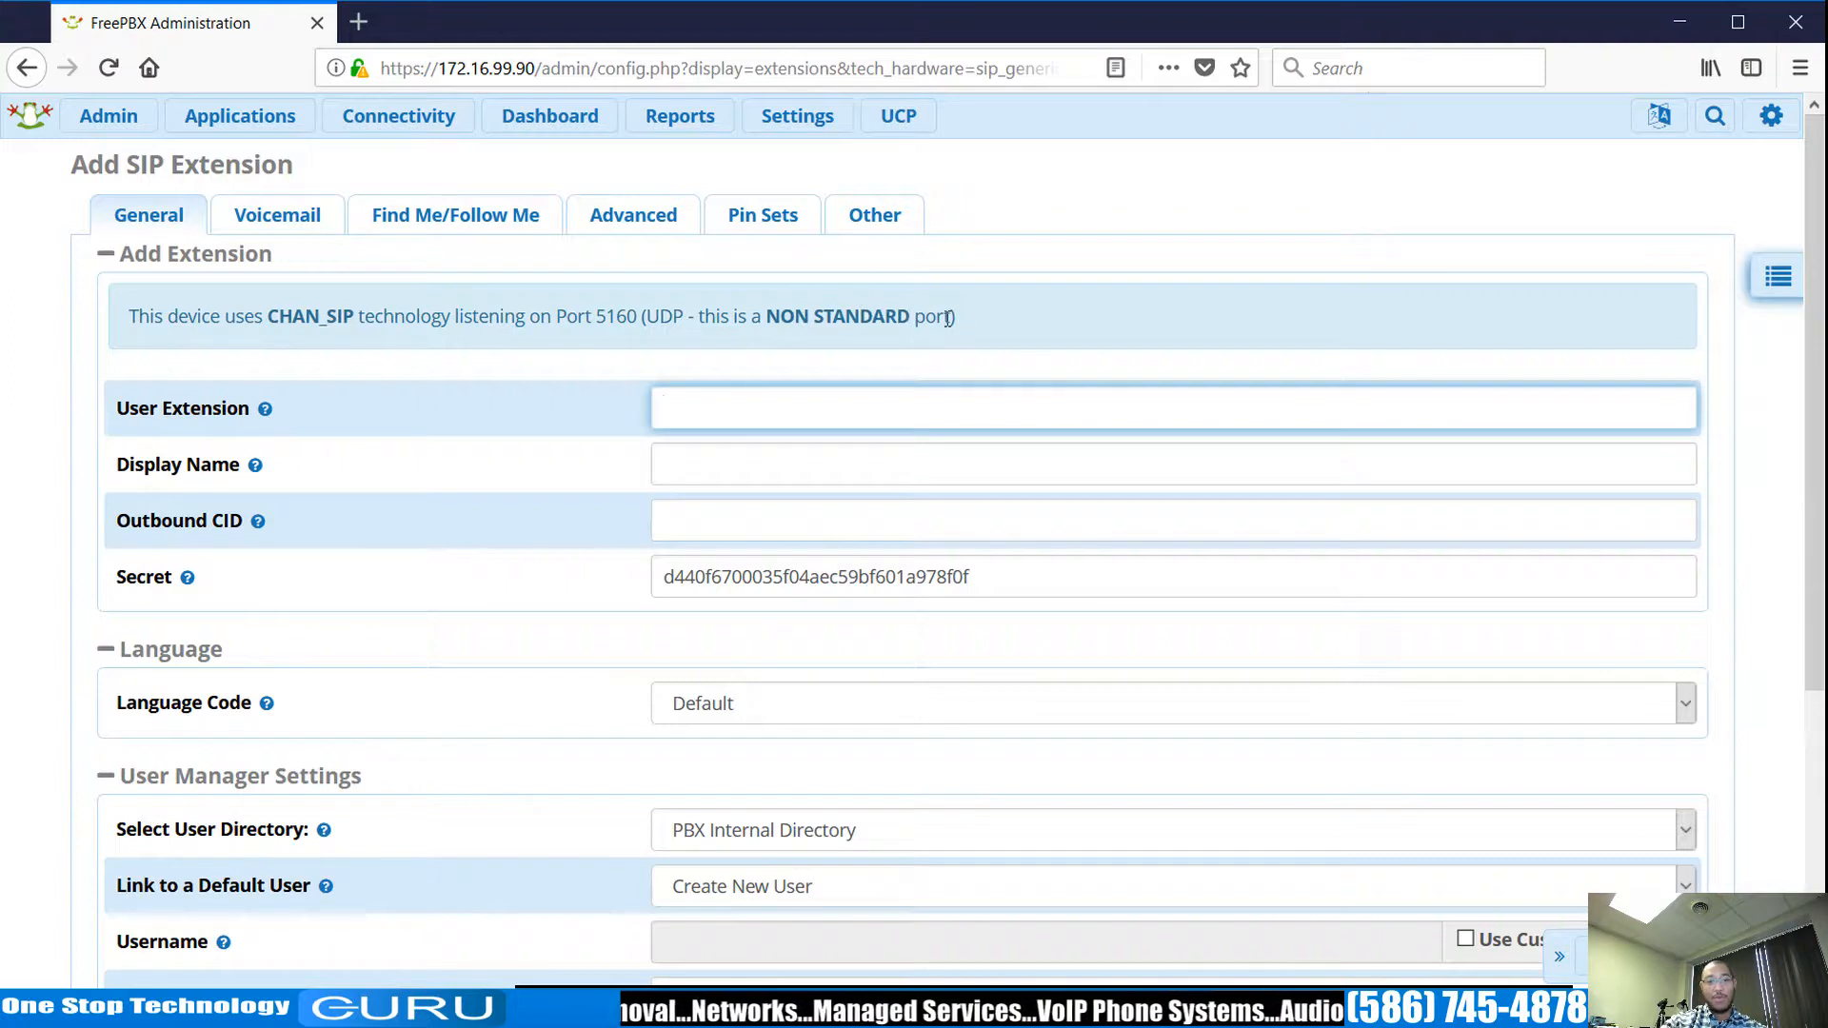
mouse_move(949, 318)
left_mouse_down()
mouse_move(259, 318)
mouse_move(952, 320)
left_mouse_up()
left_click(719, 408)
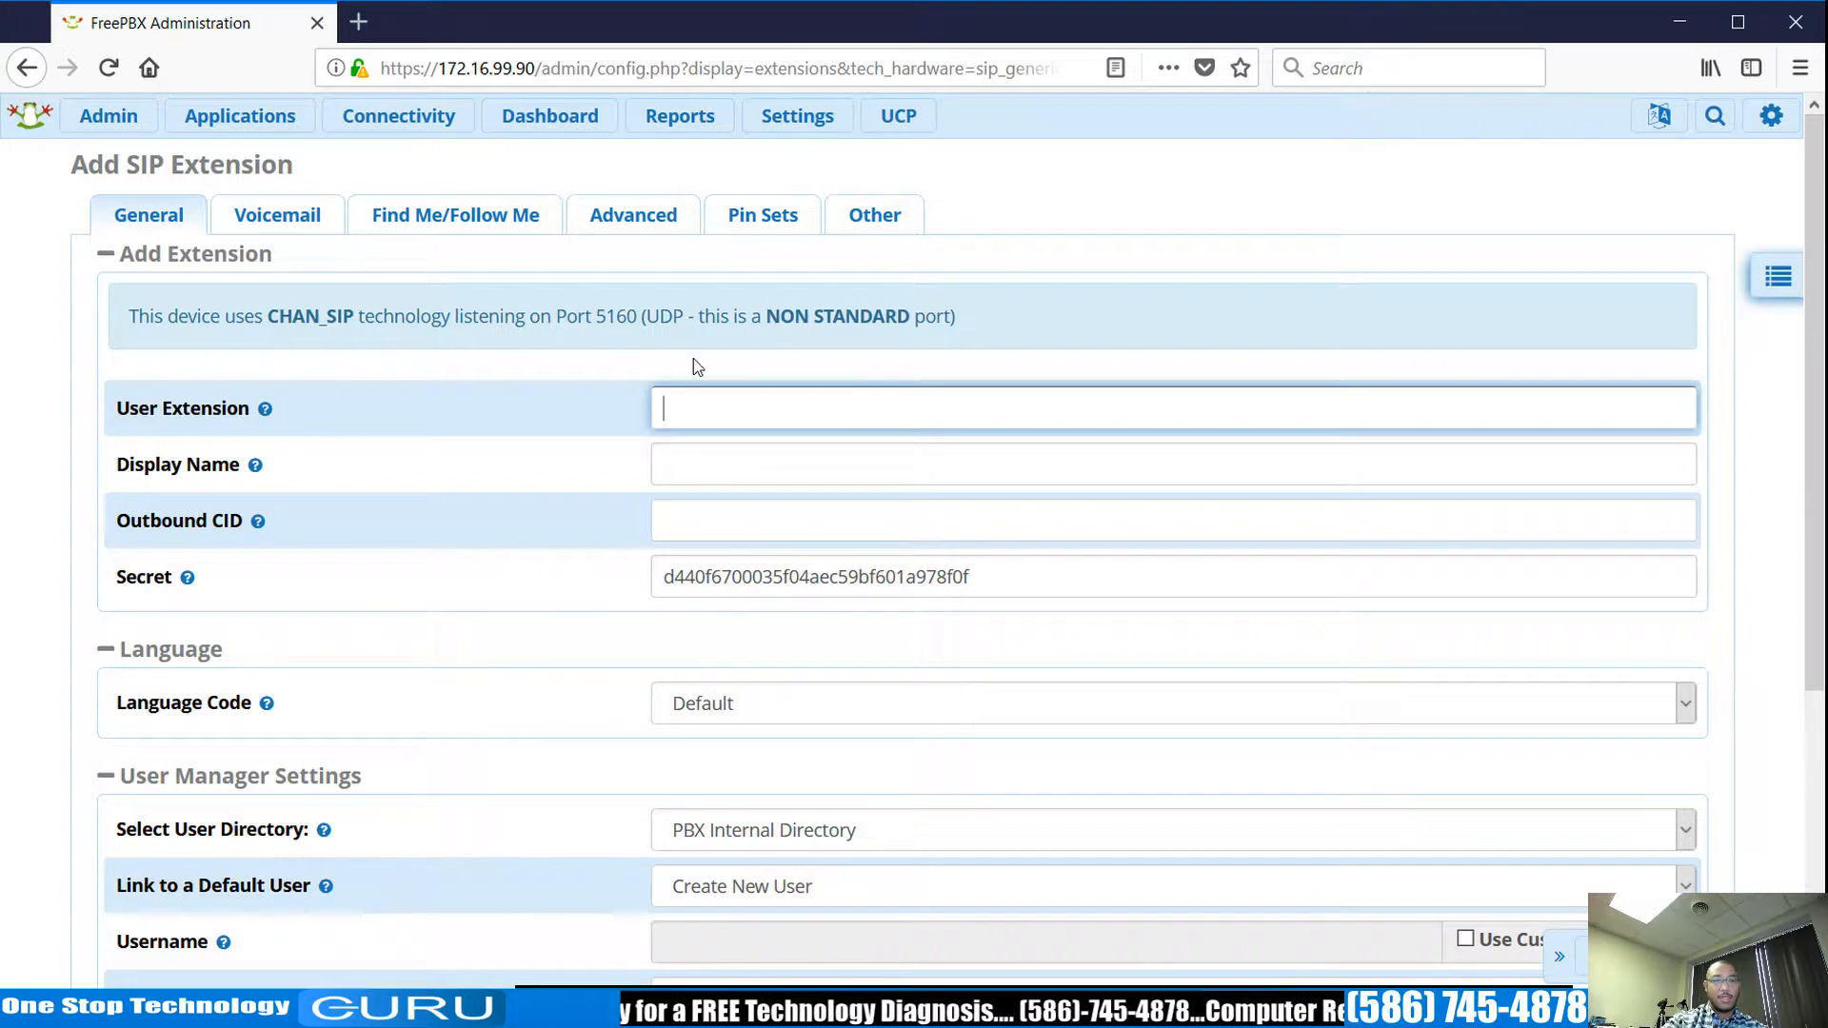
mouse_move(396, 128)
mouse_move(272, 122)
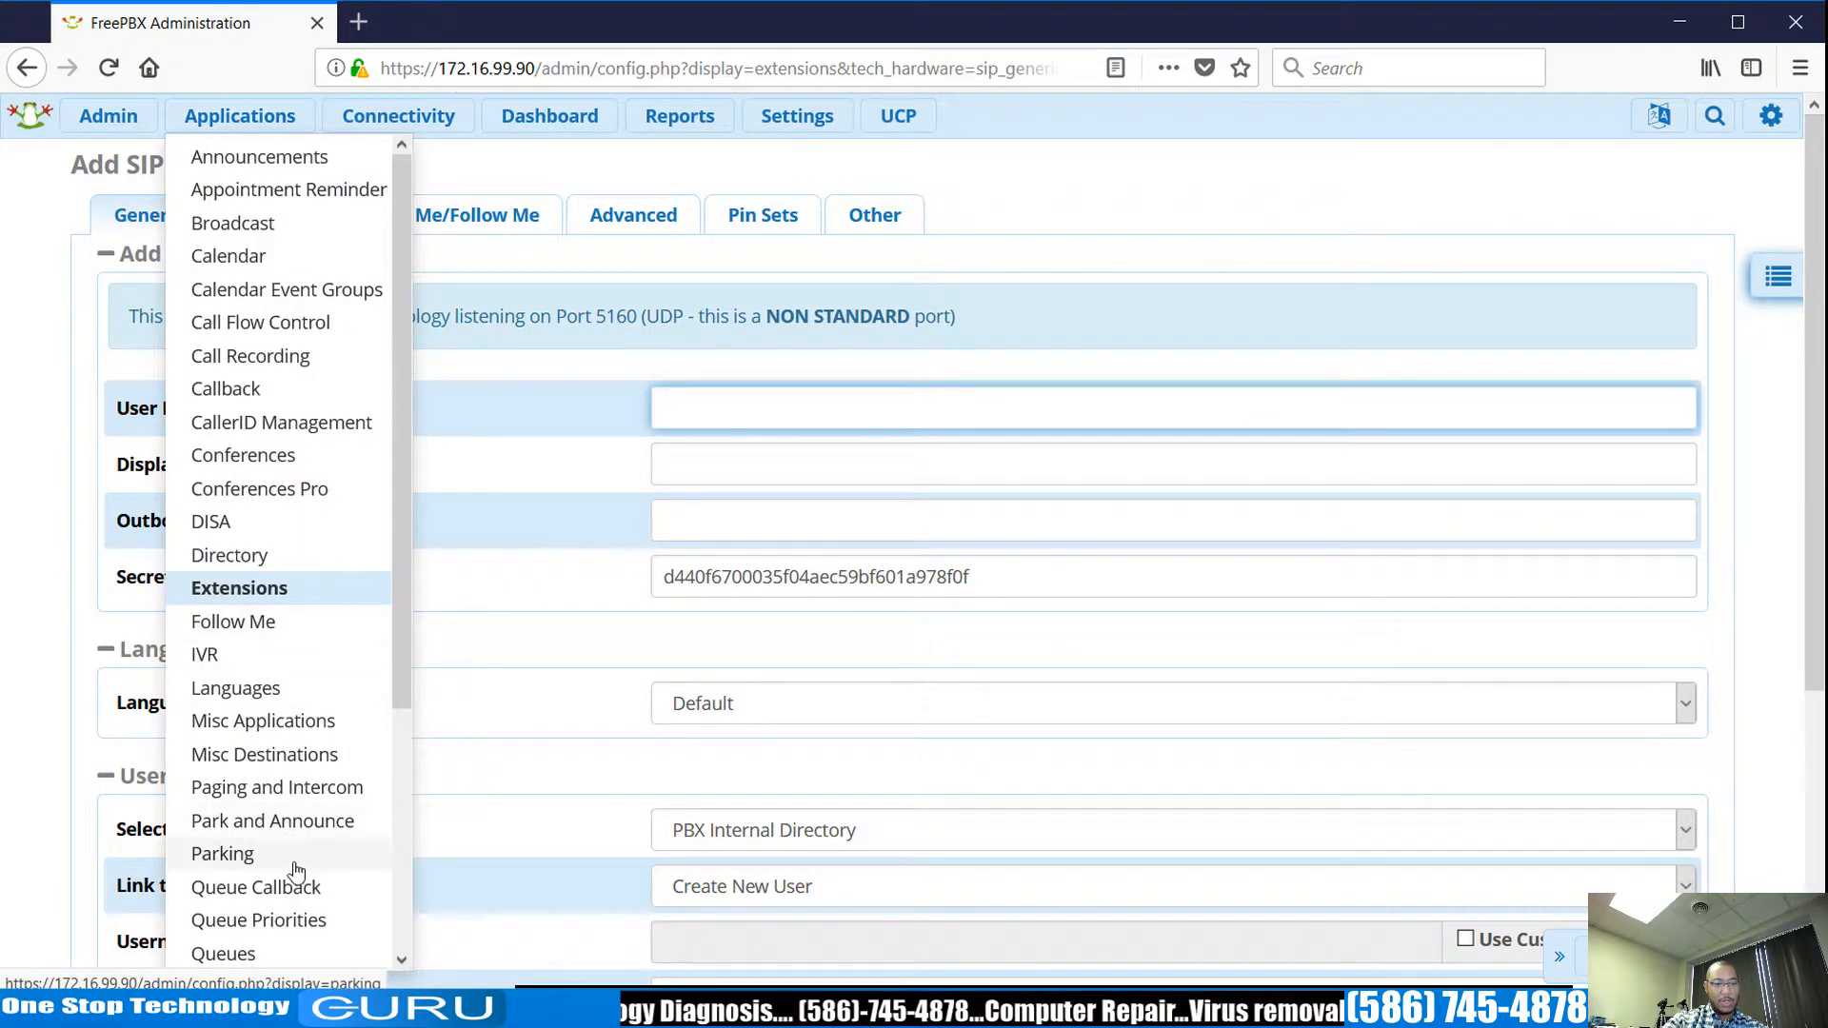
left_click(265, 866)
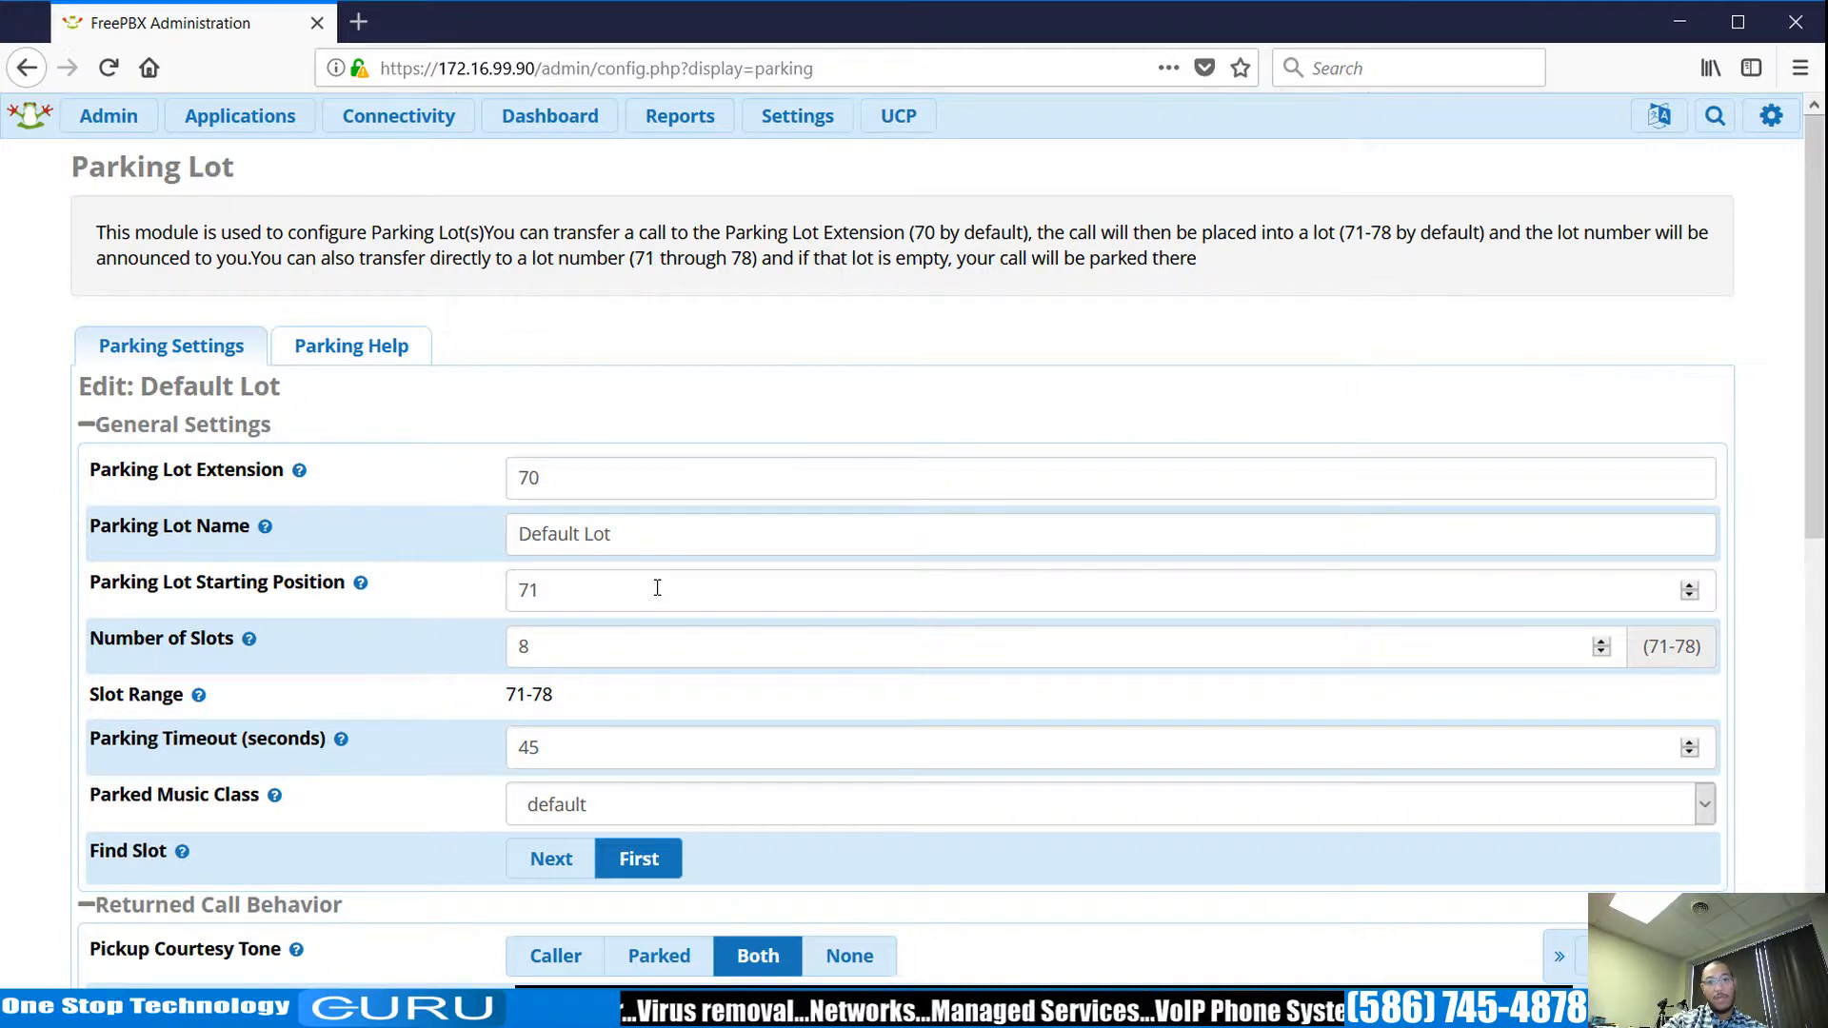
mouse_move(240, 115)
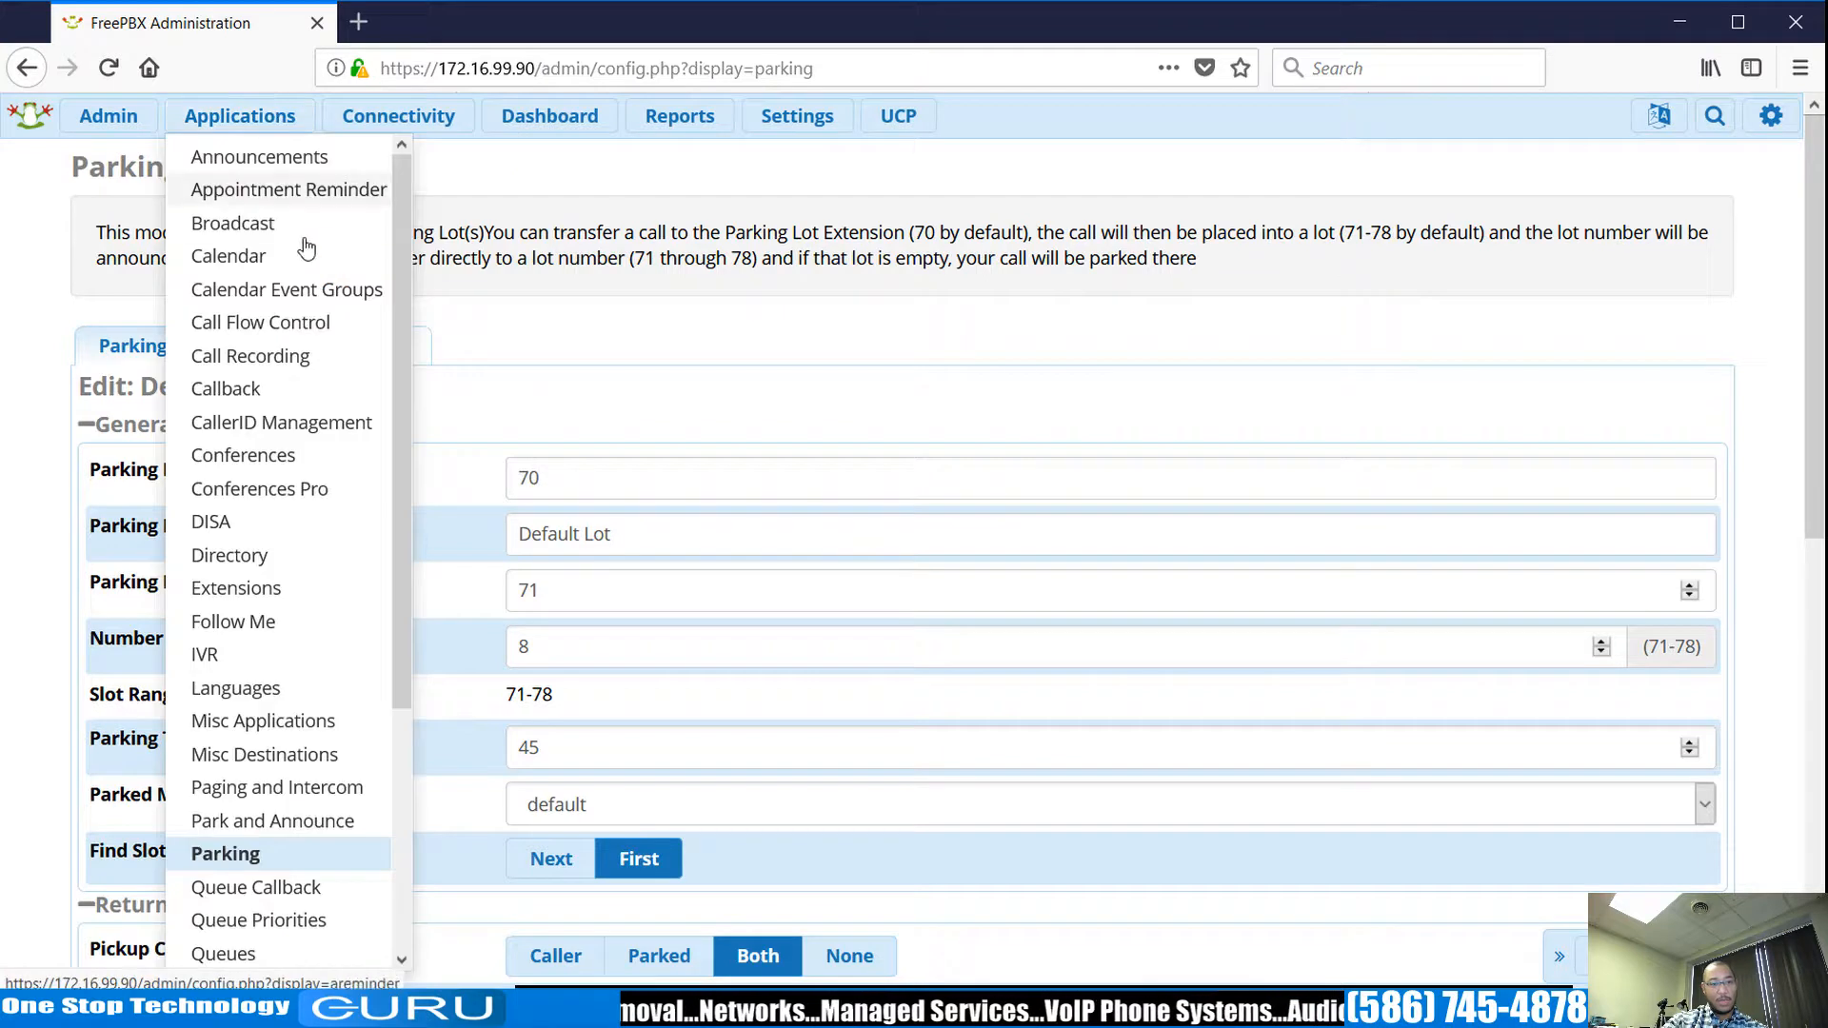
left_click(238, 588)
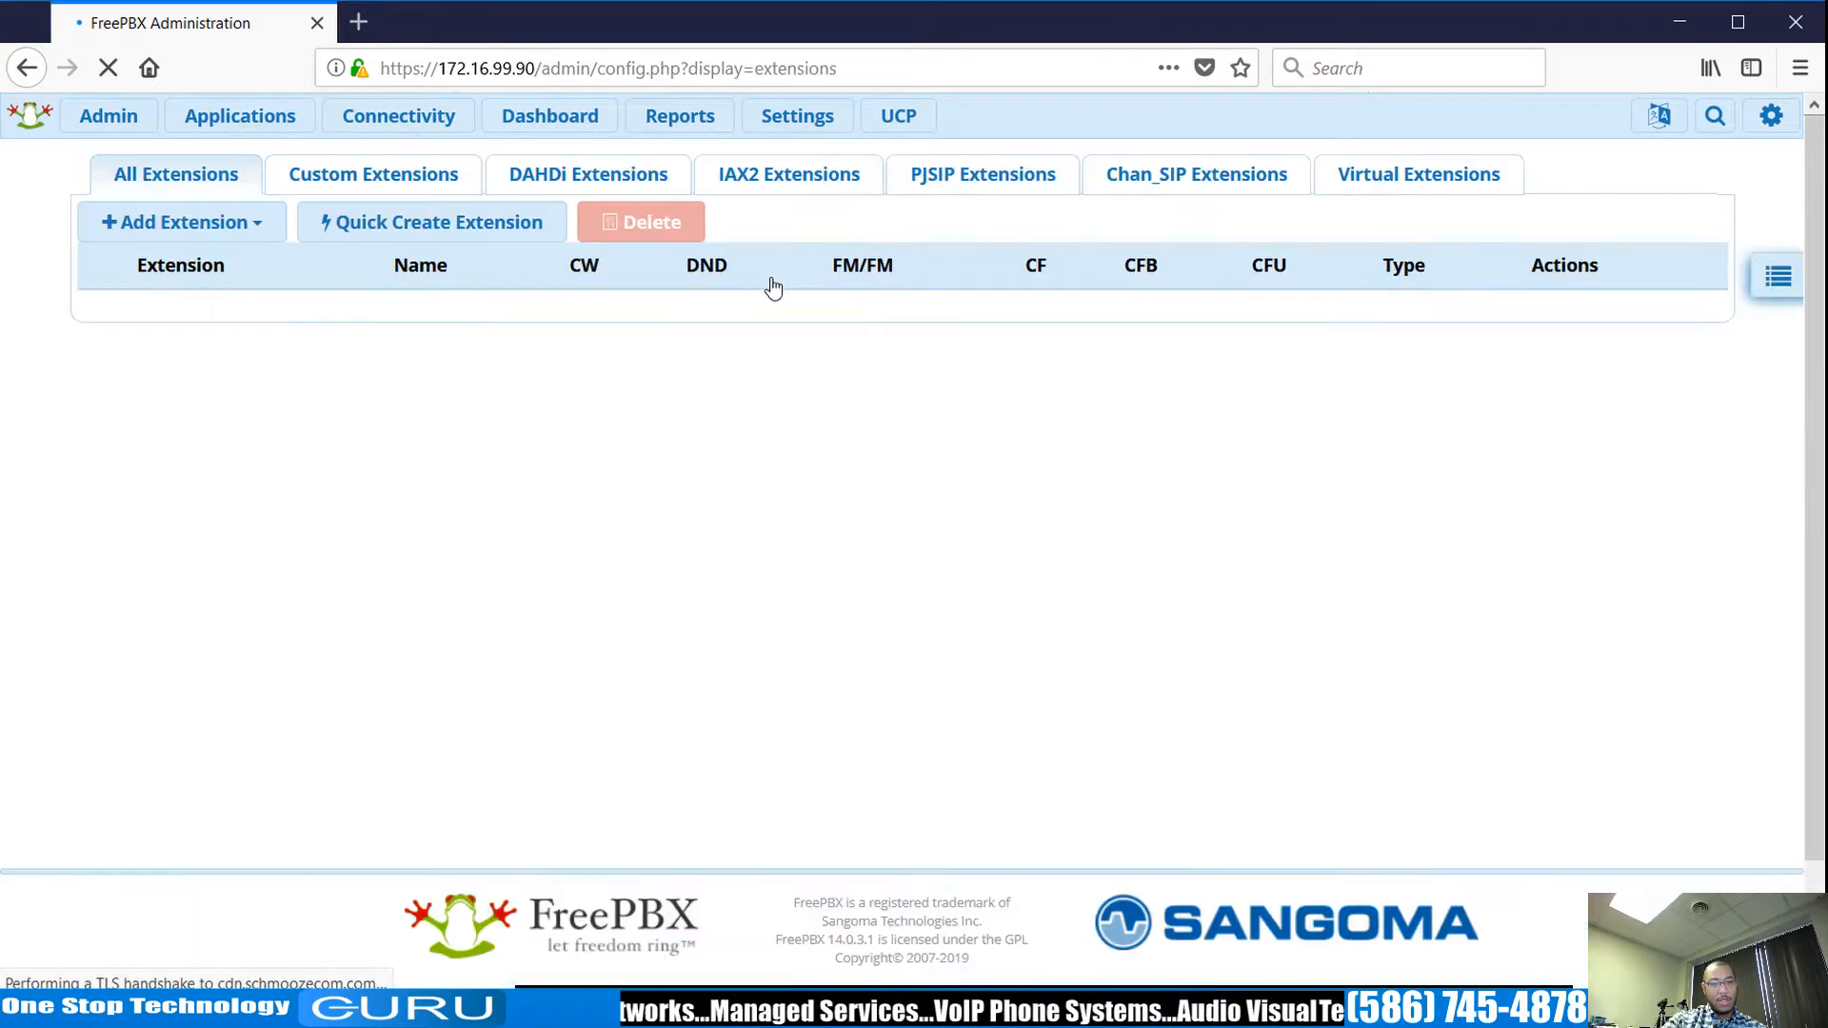
left_click(233, 258)
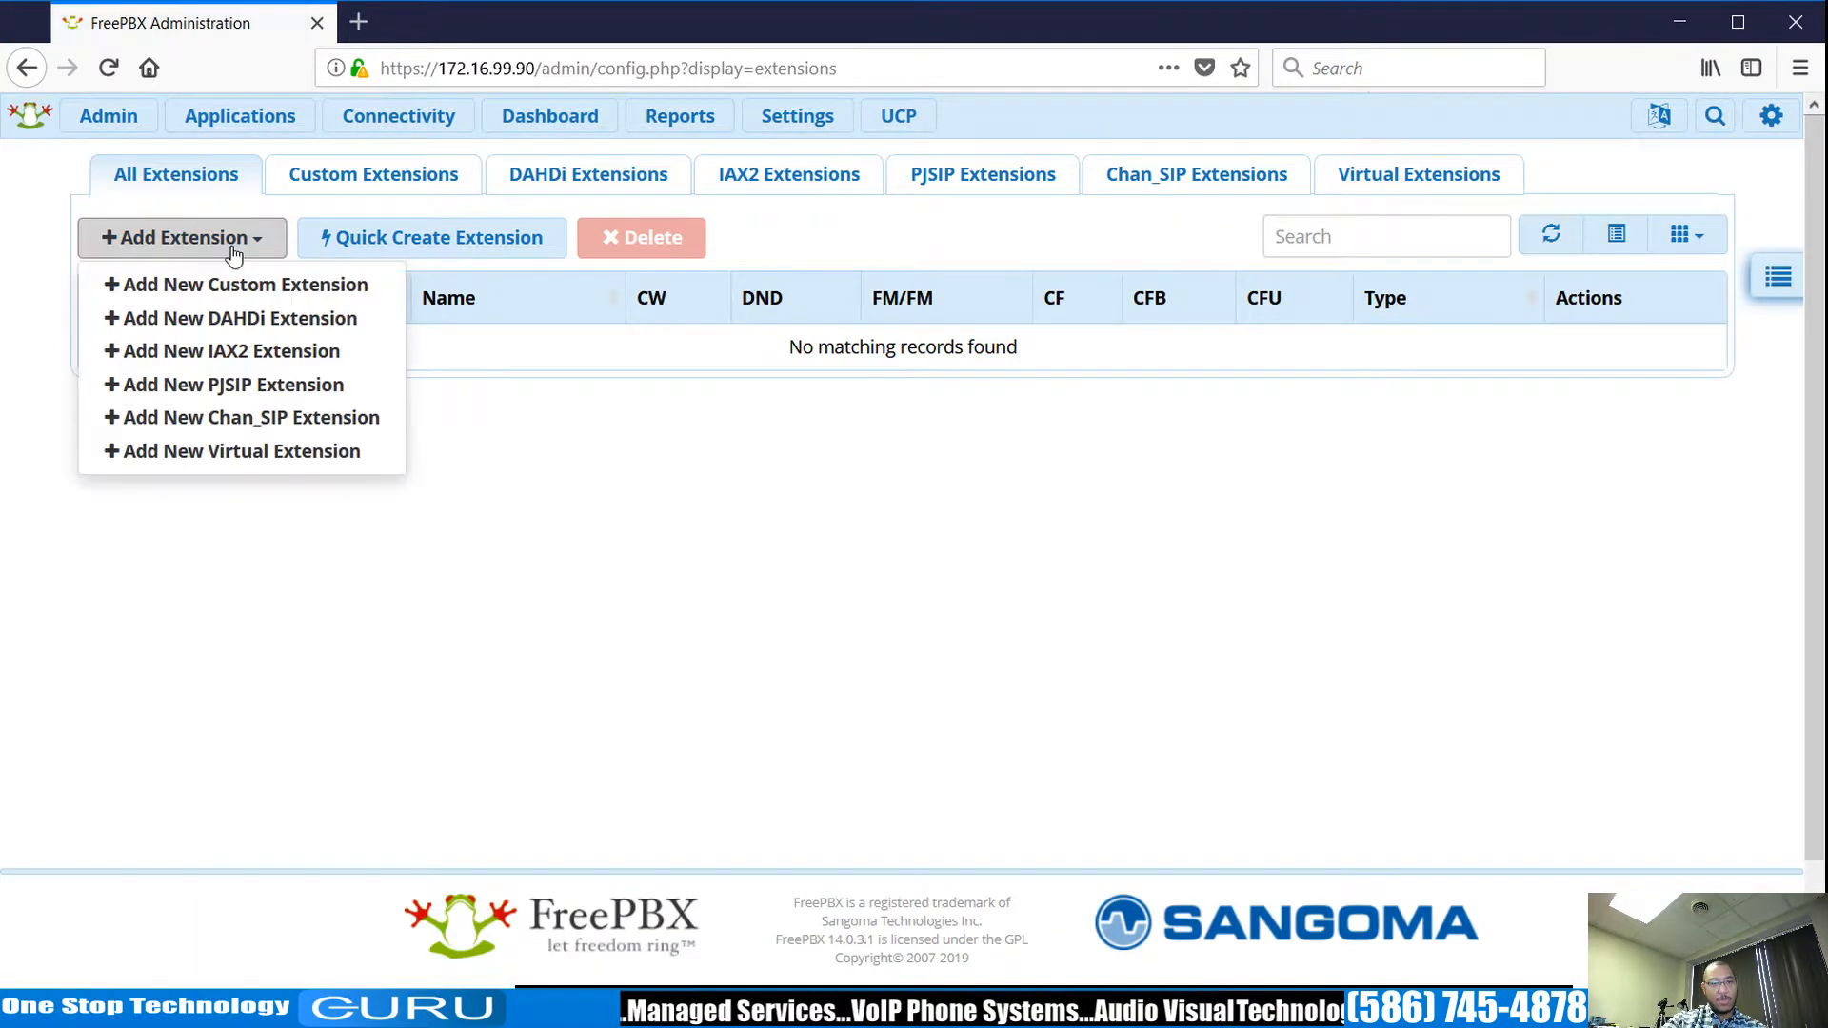
left_click(272, 419)
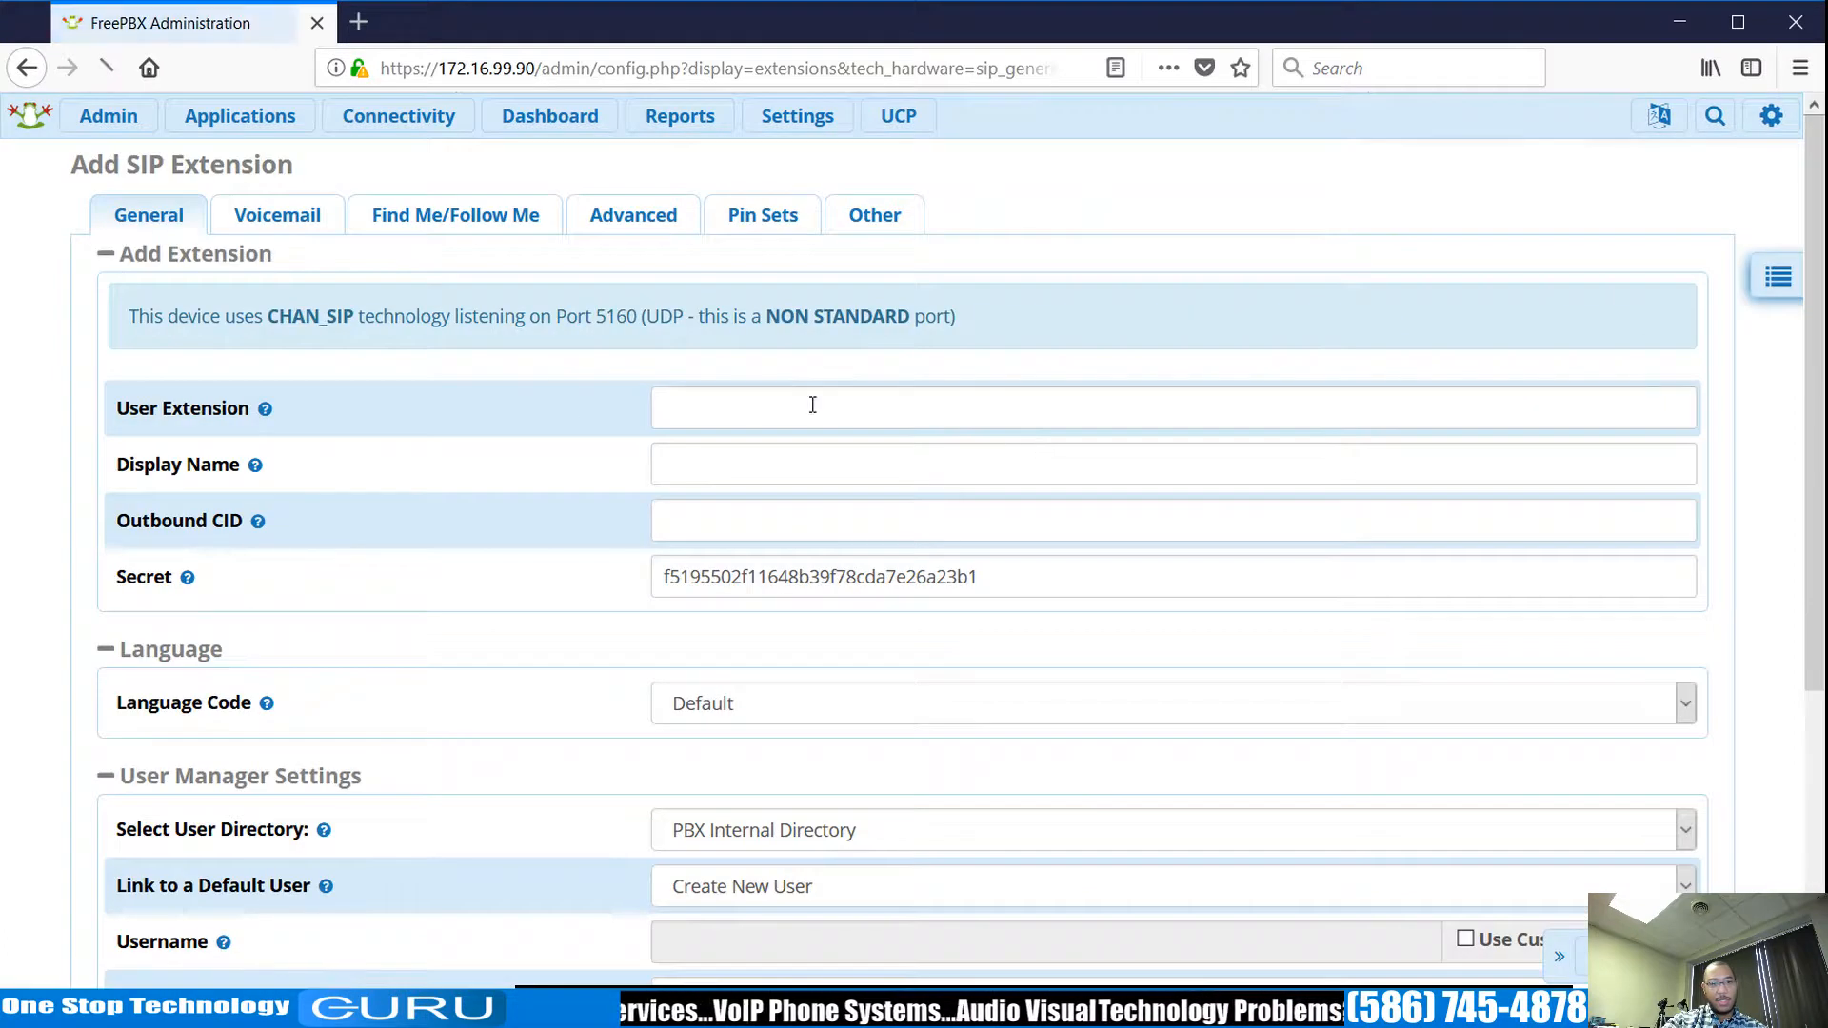
Set the User Extension to 200, since 70 conflicts with the parking lot.
left_click(859, 416)
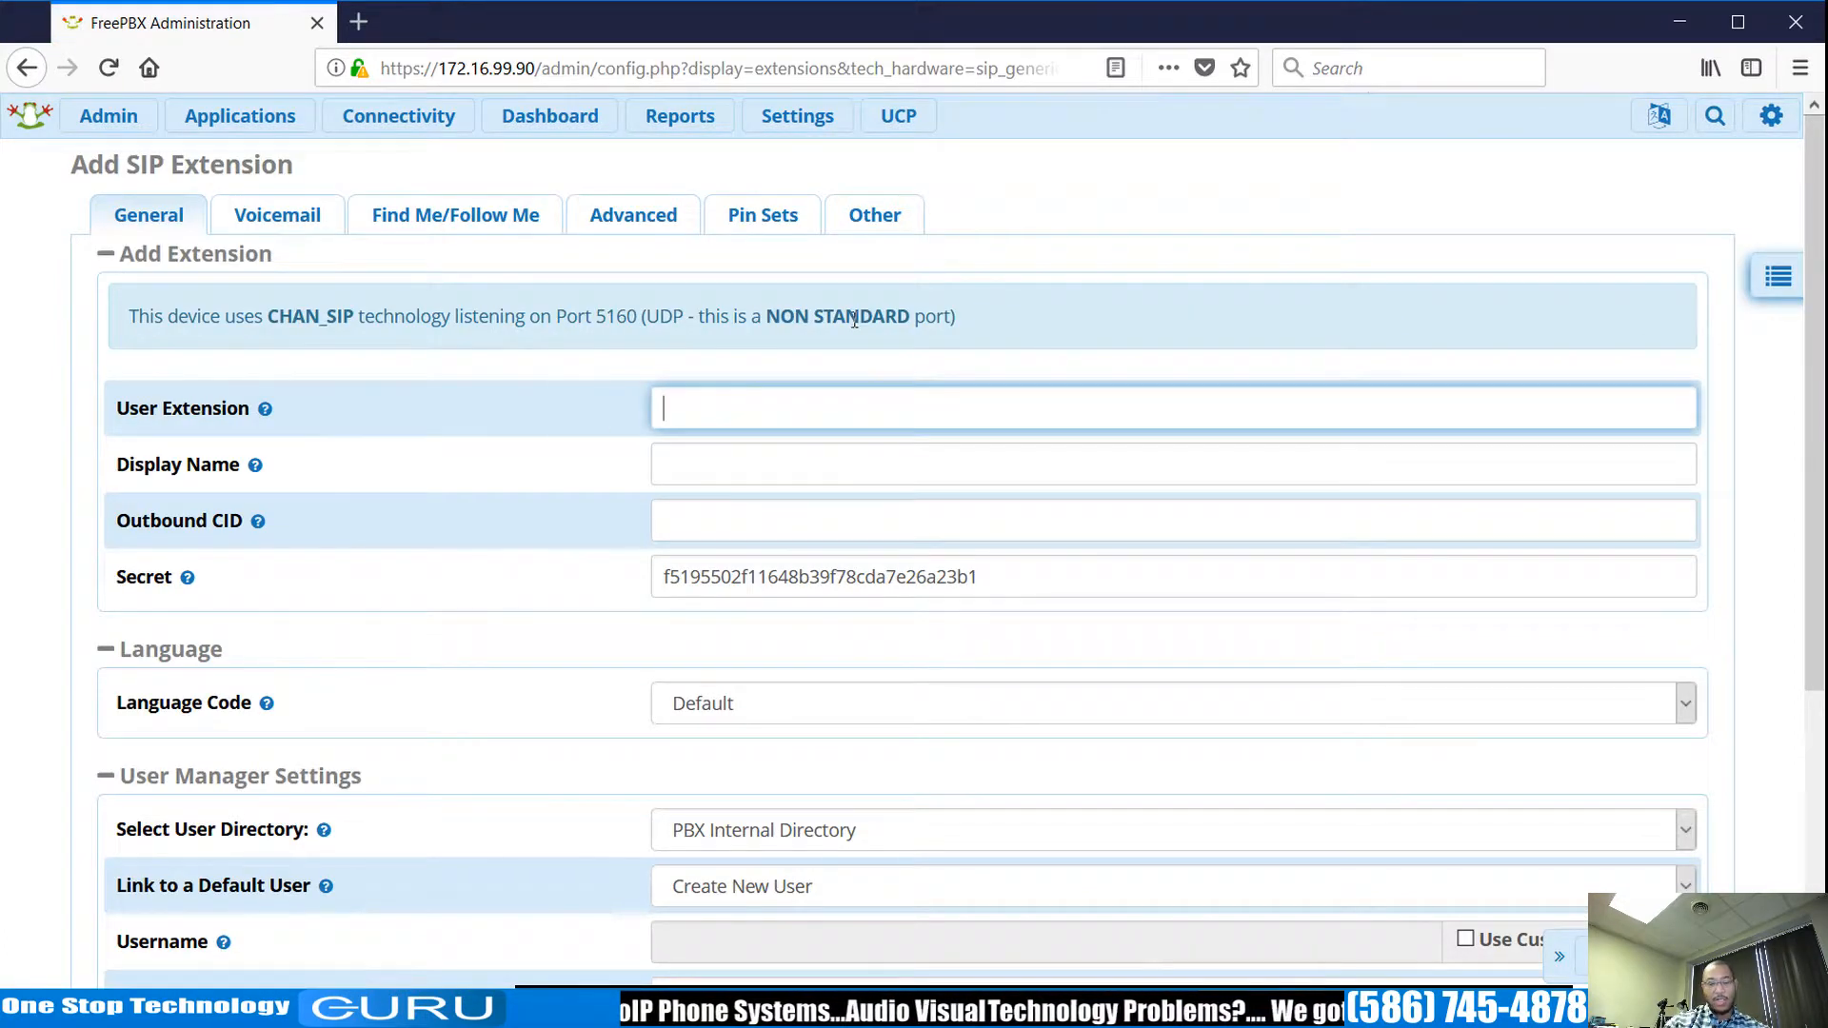
type("200")
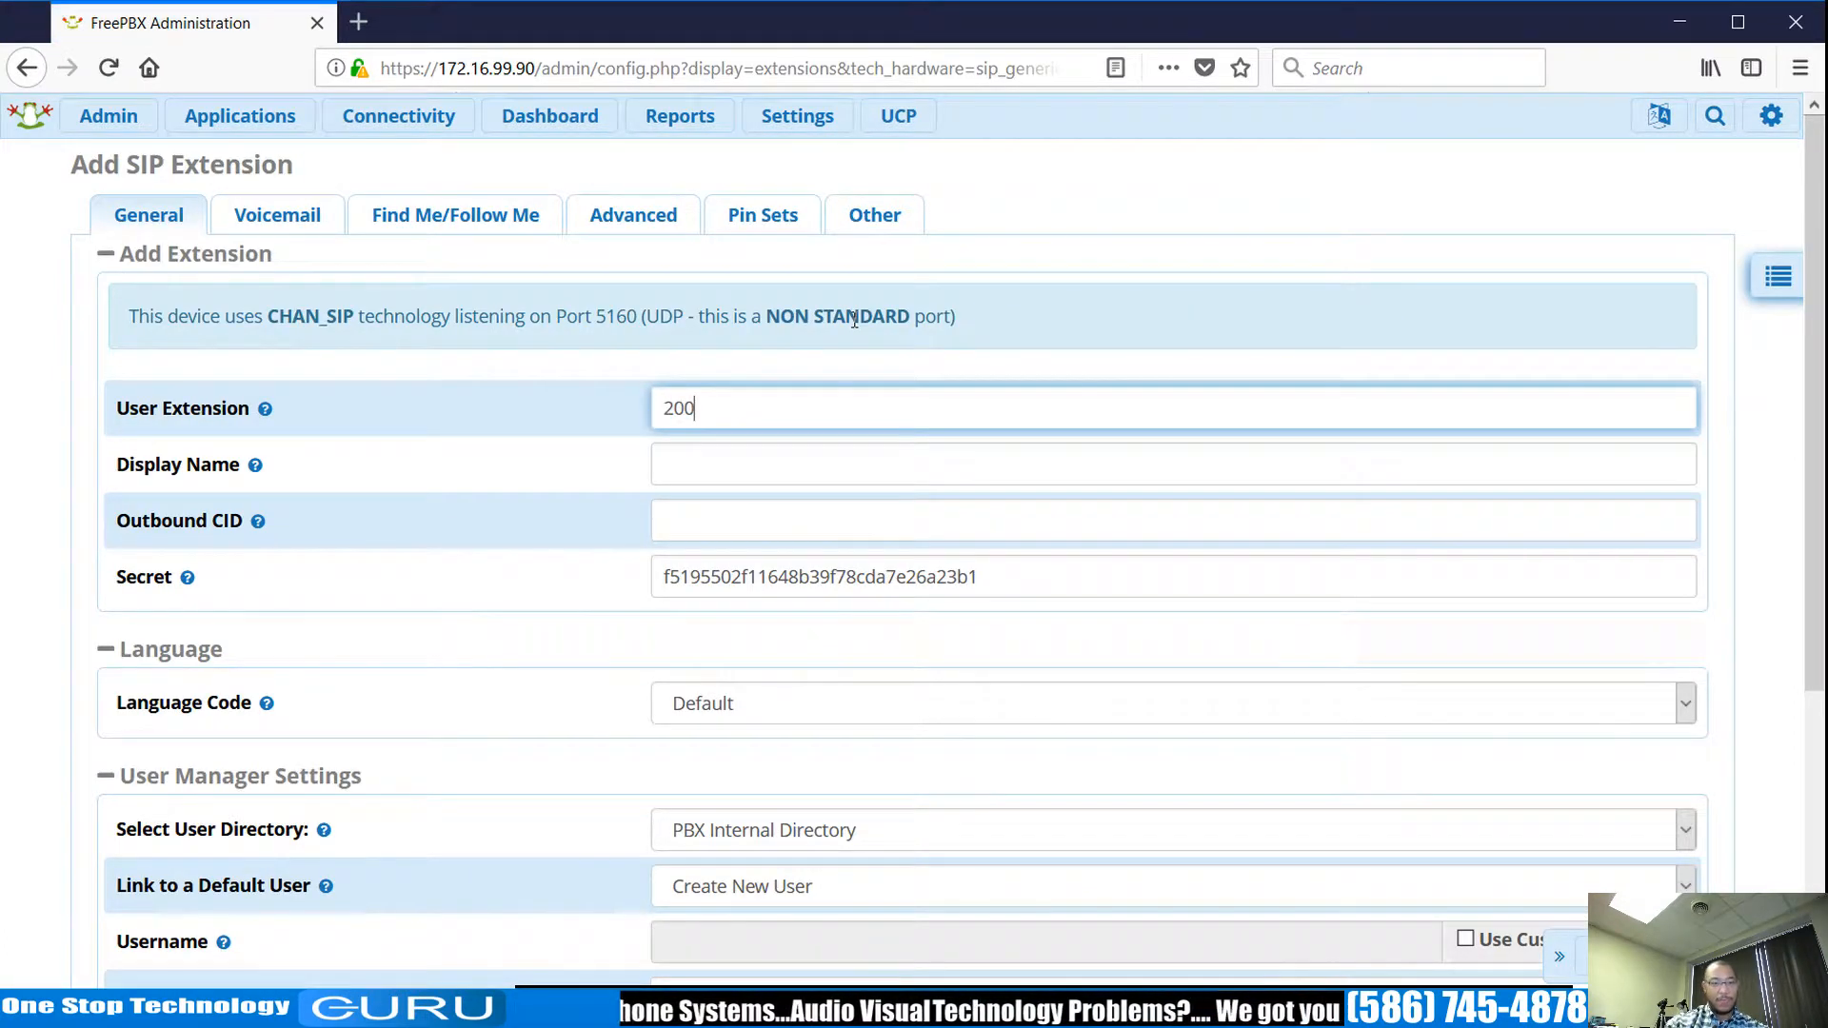
left_click(805, 459)
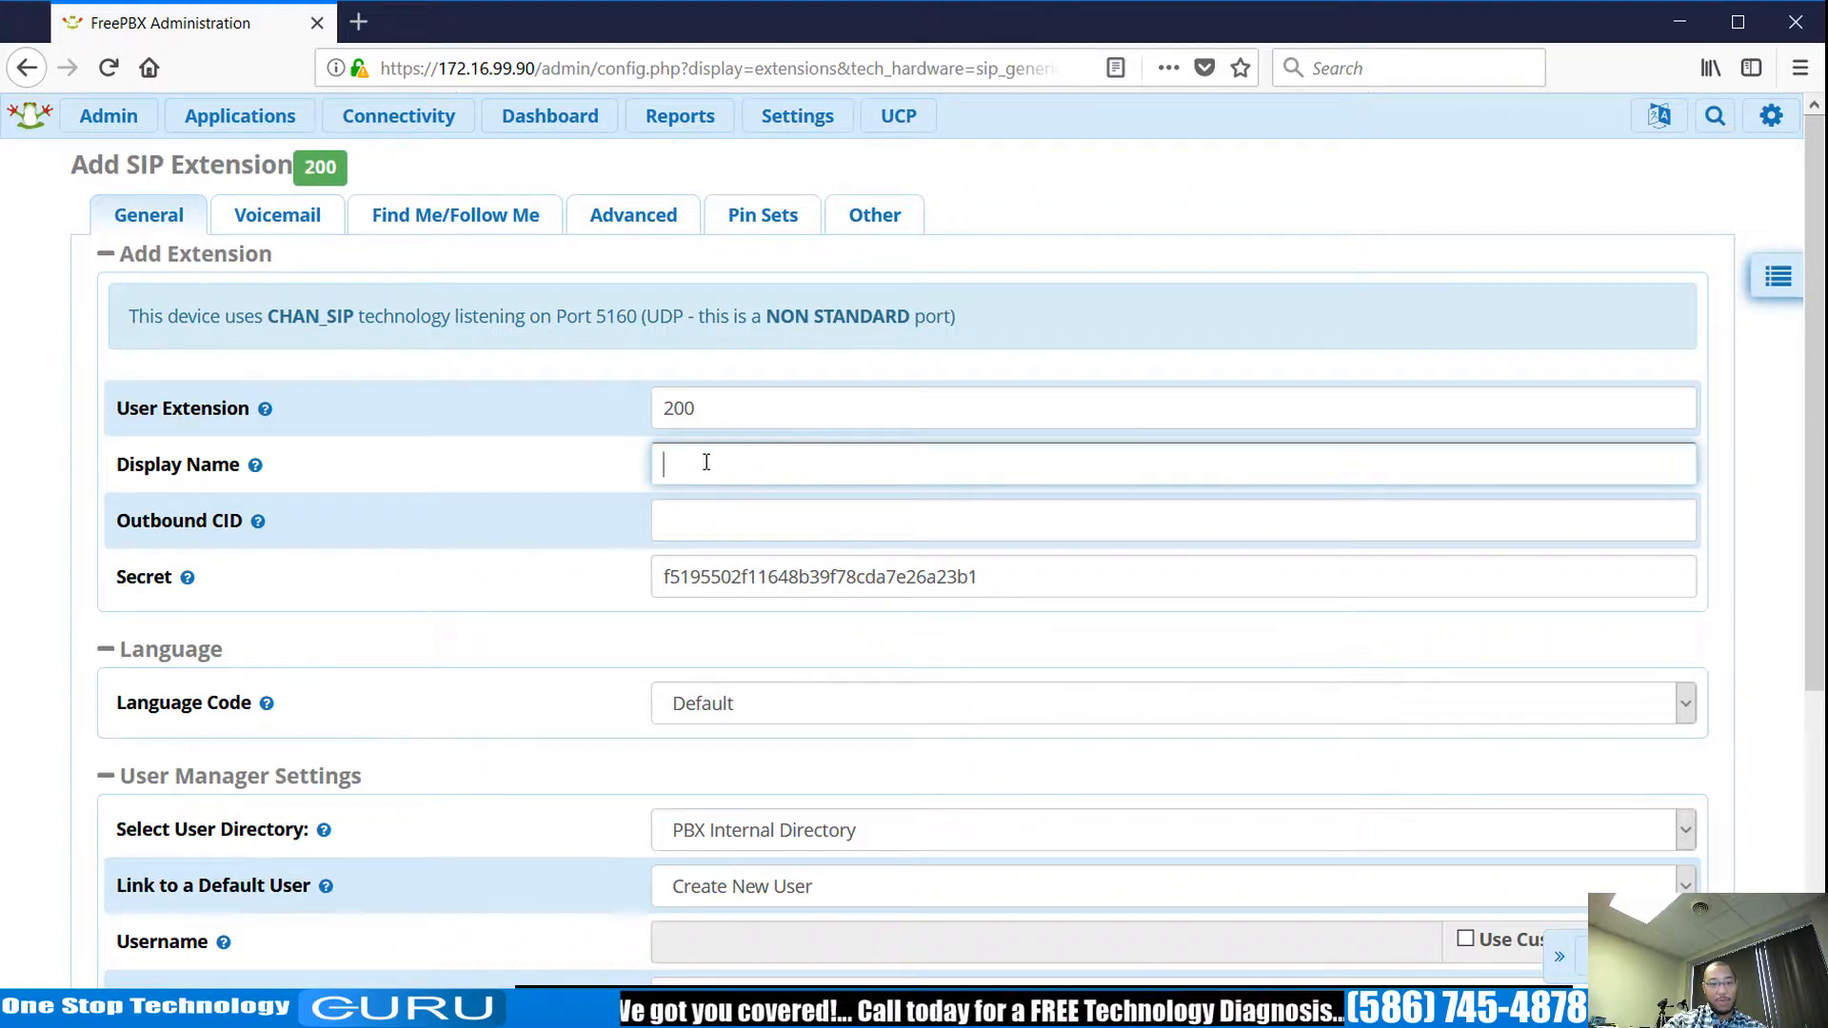
left_click(709, 417)
double_click(655, 408)
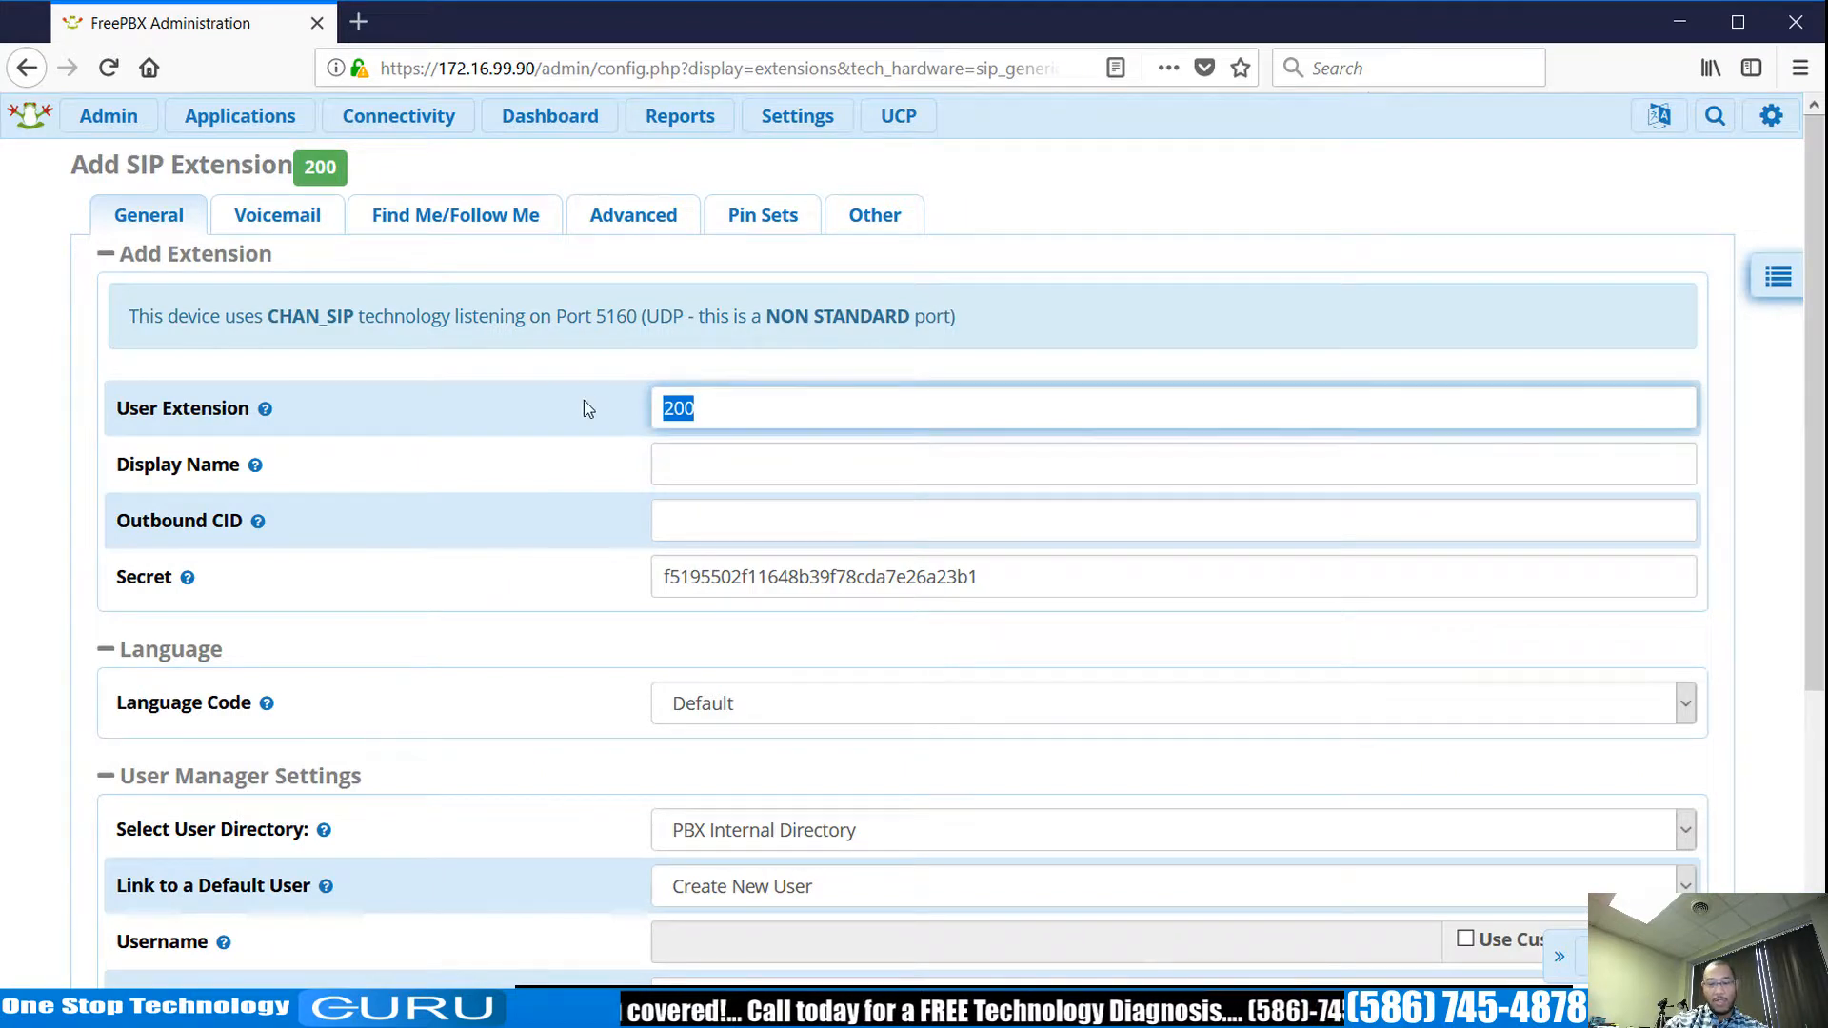
type("70")
left_click(734, 468)
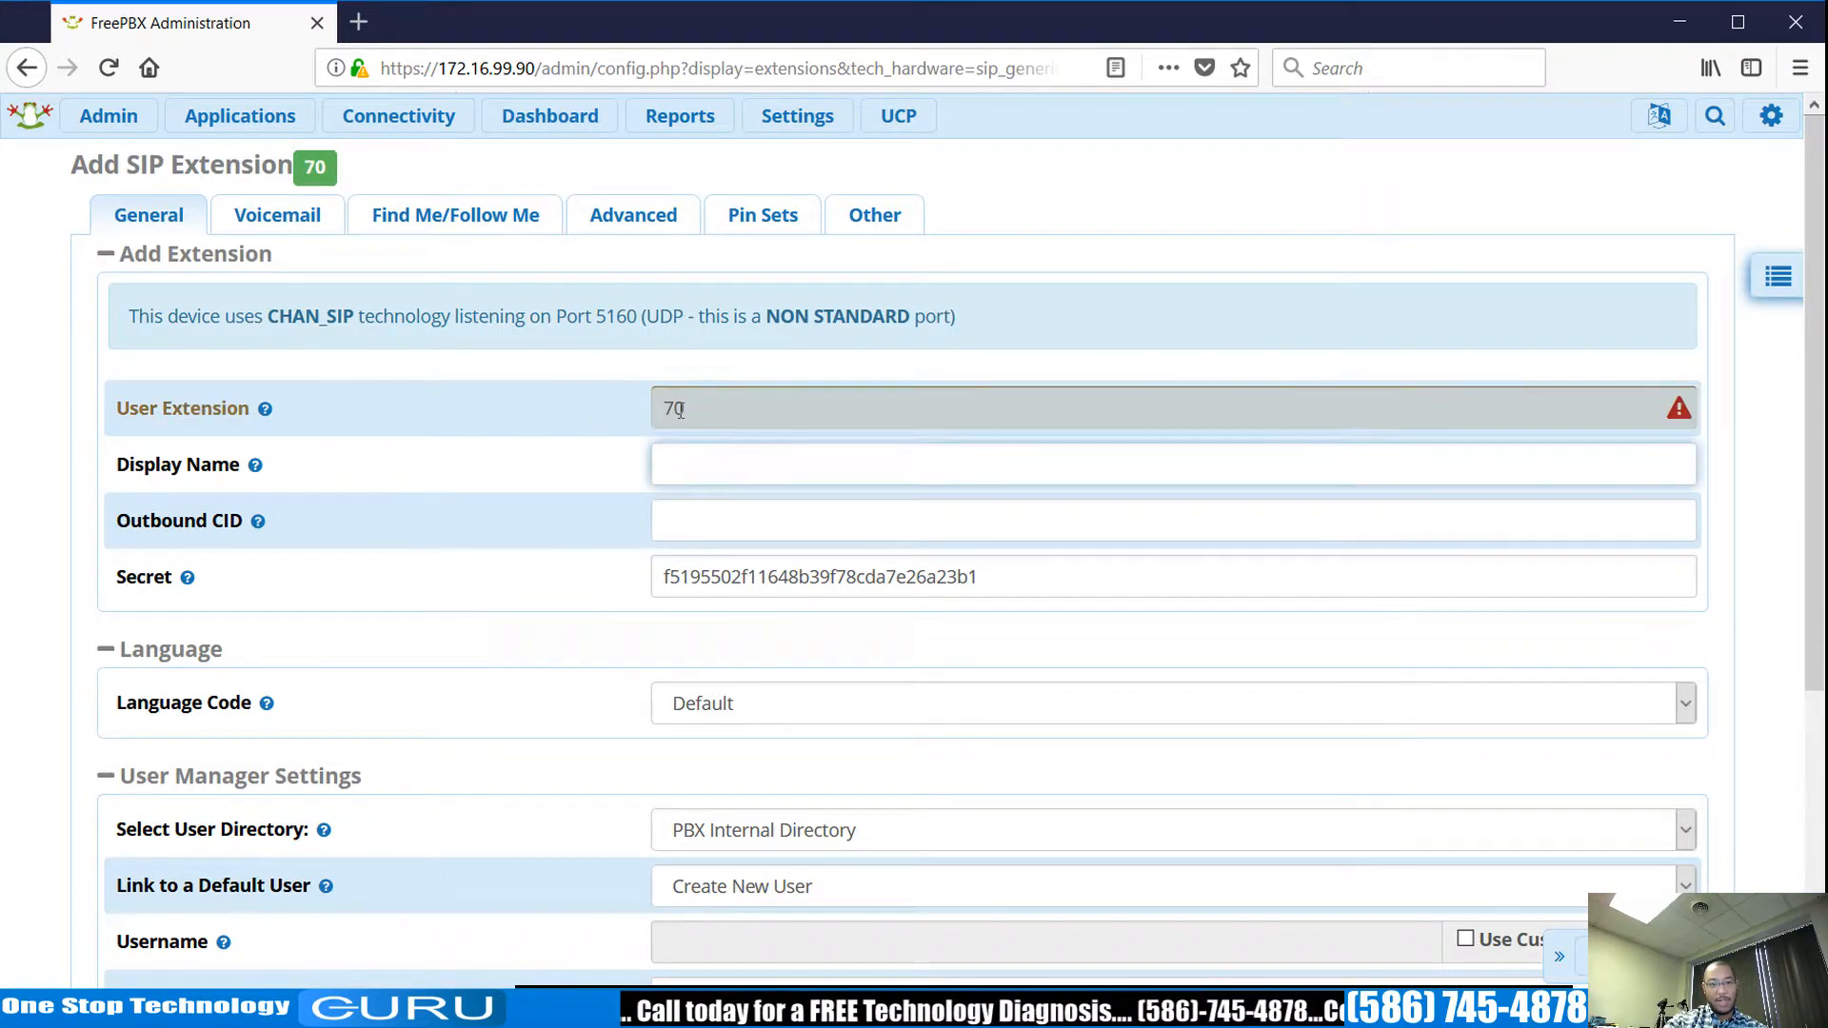
mouse_move(1679, 415)
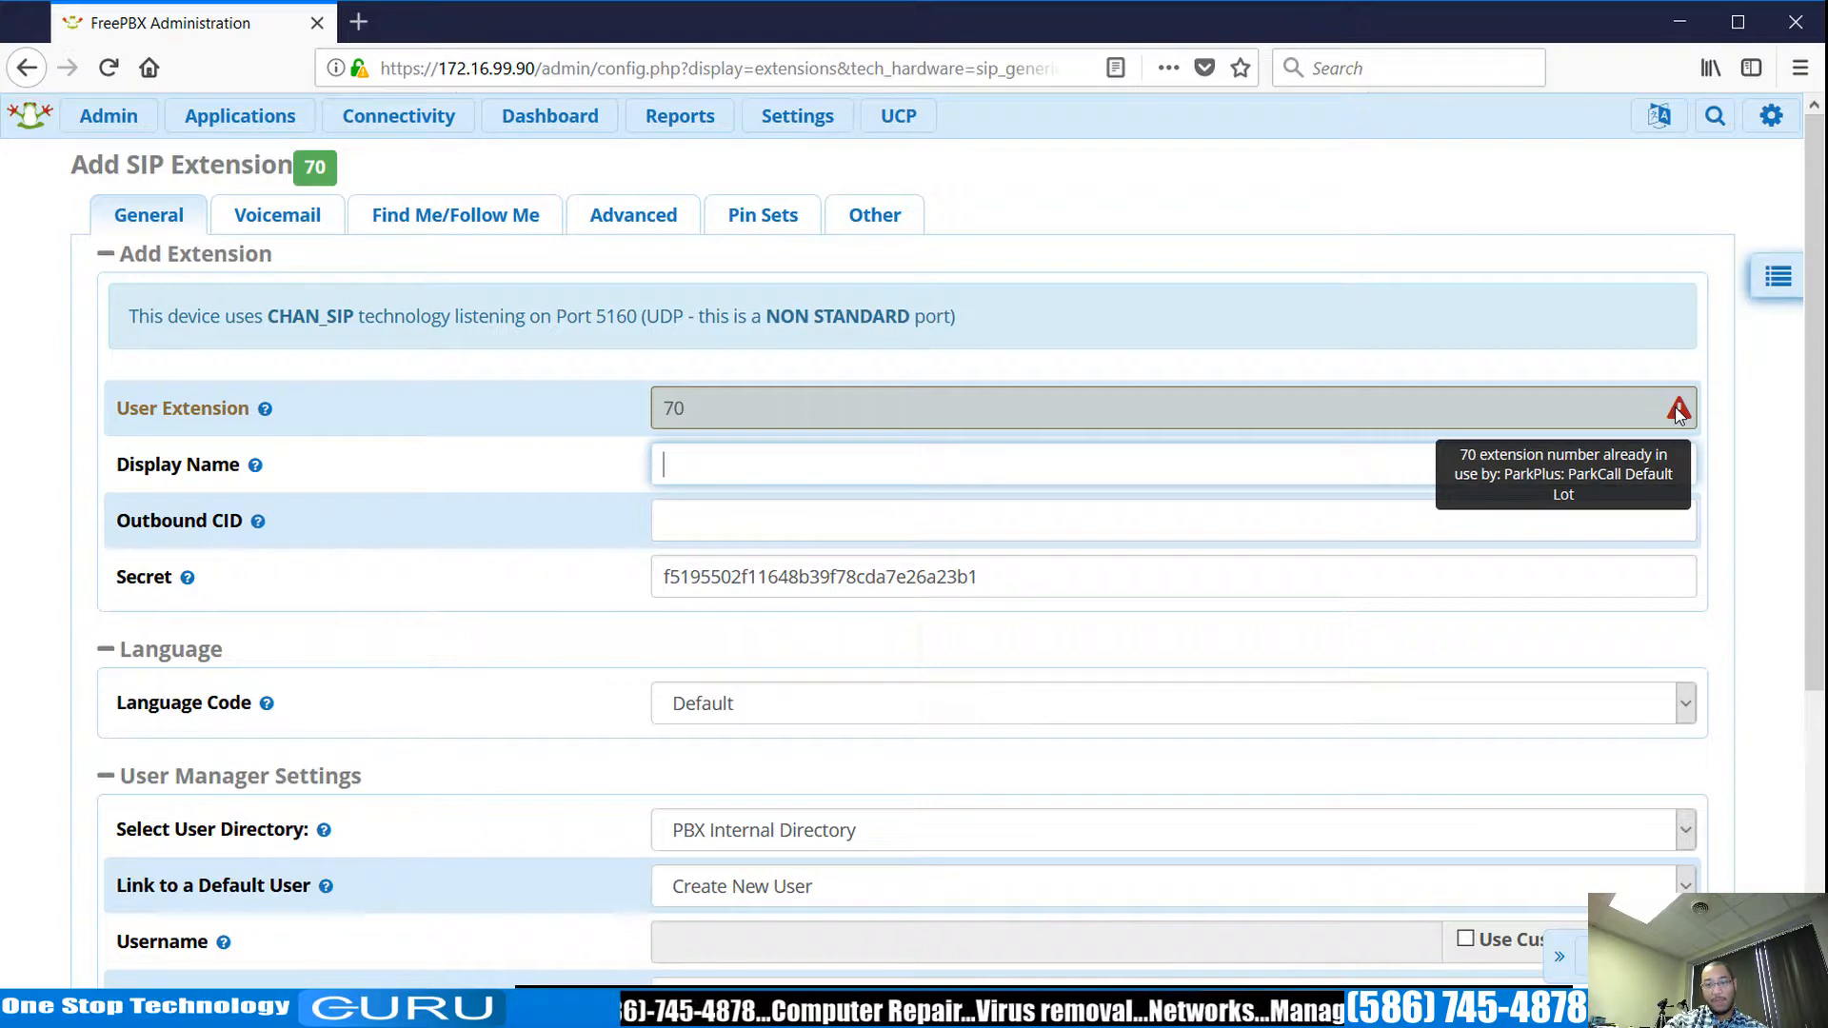
left_click(747, 405)
double_click(746, 405)
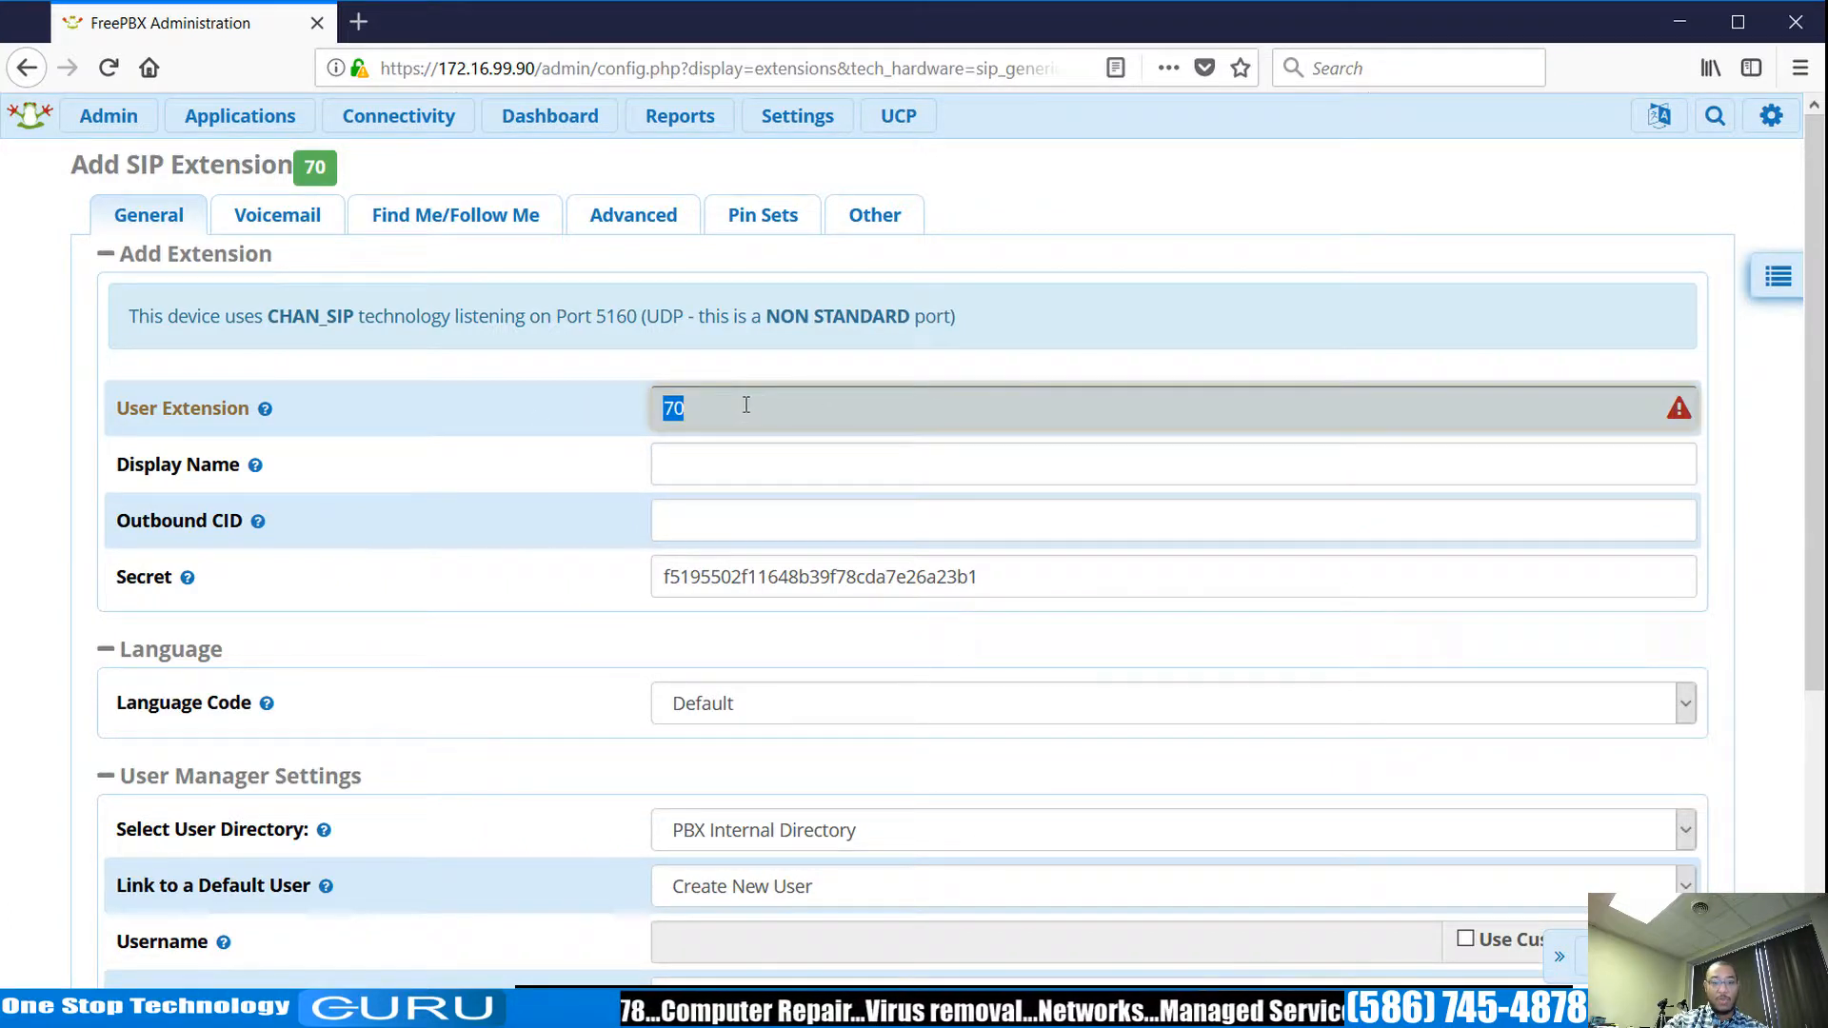
key("BackSpace")
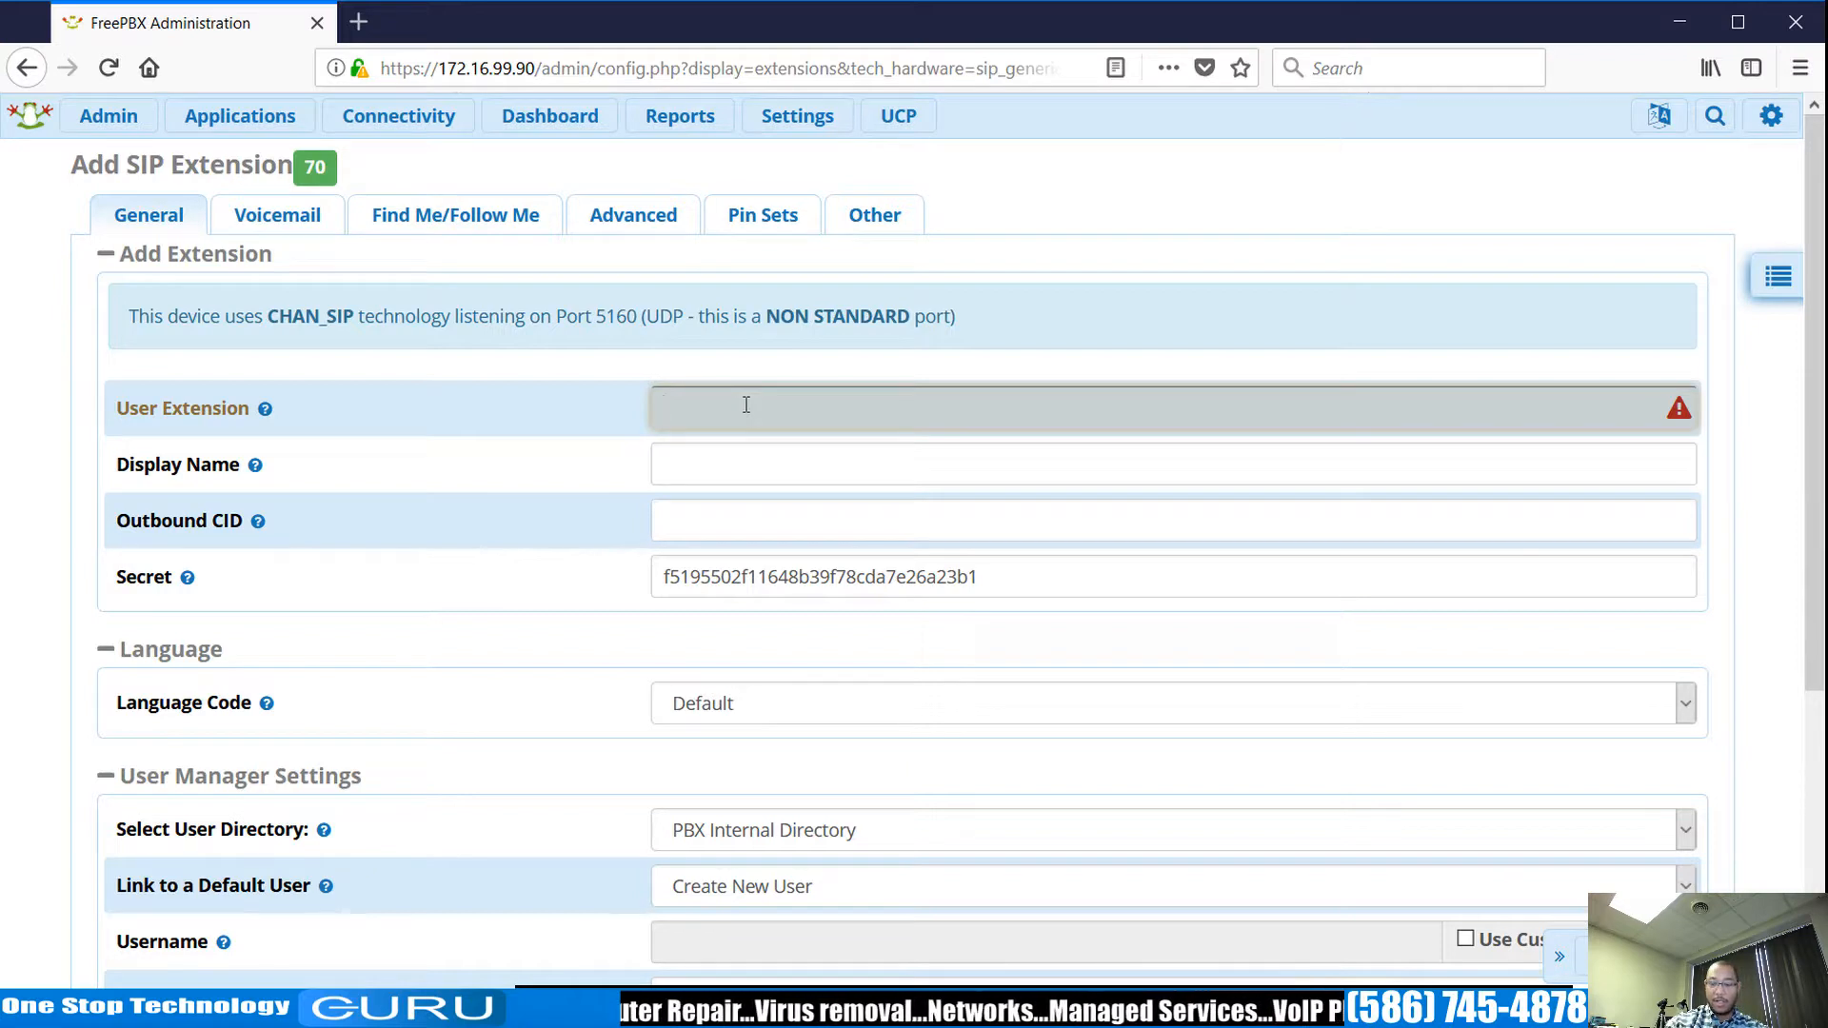
type("200")
left_click(733, 468)
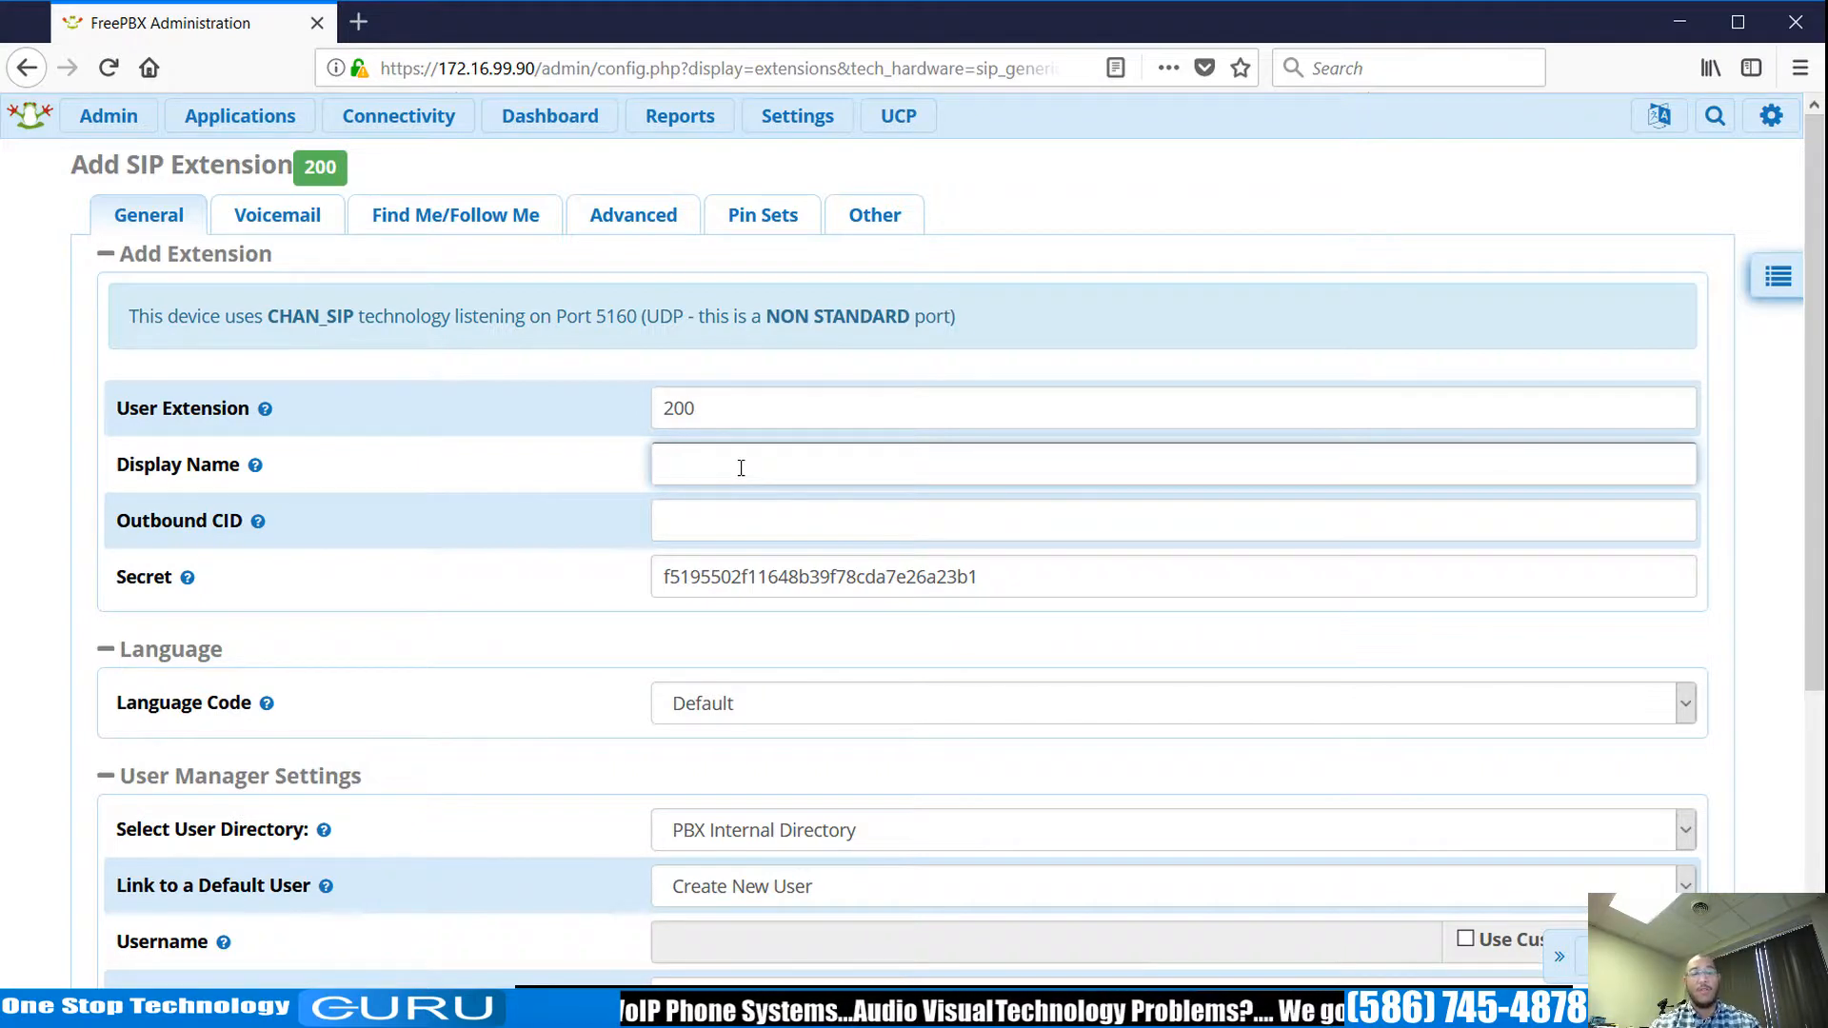
Enter the display name Test and review the generated secret.
type("Test")
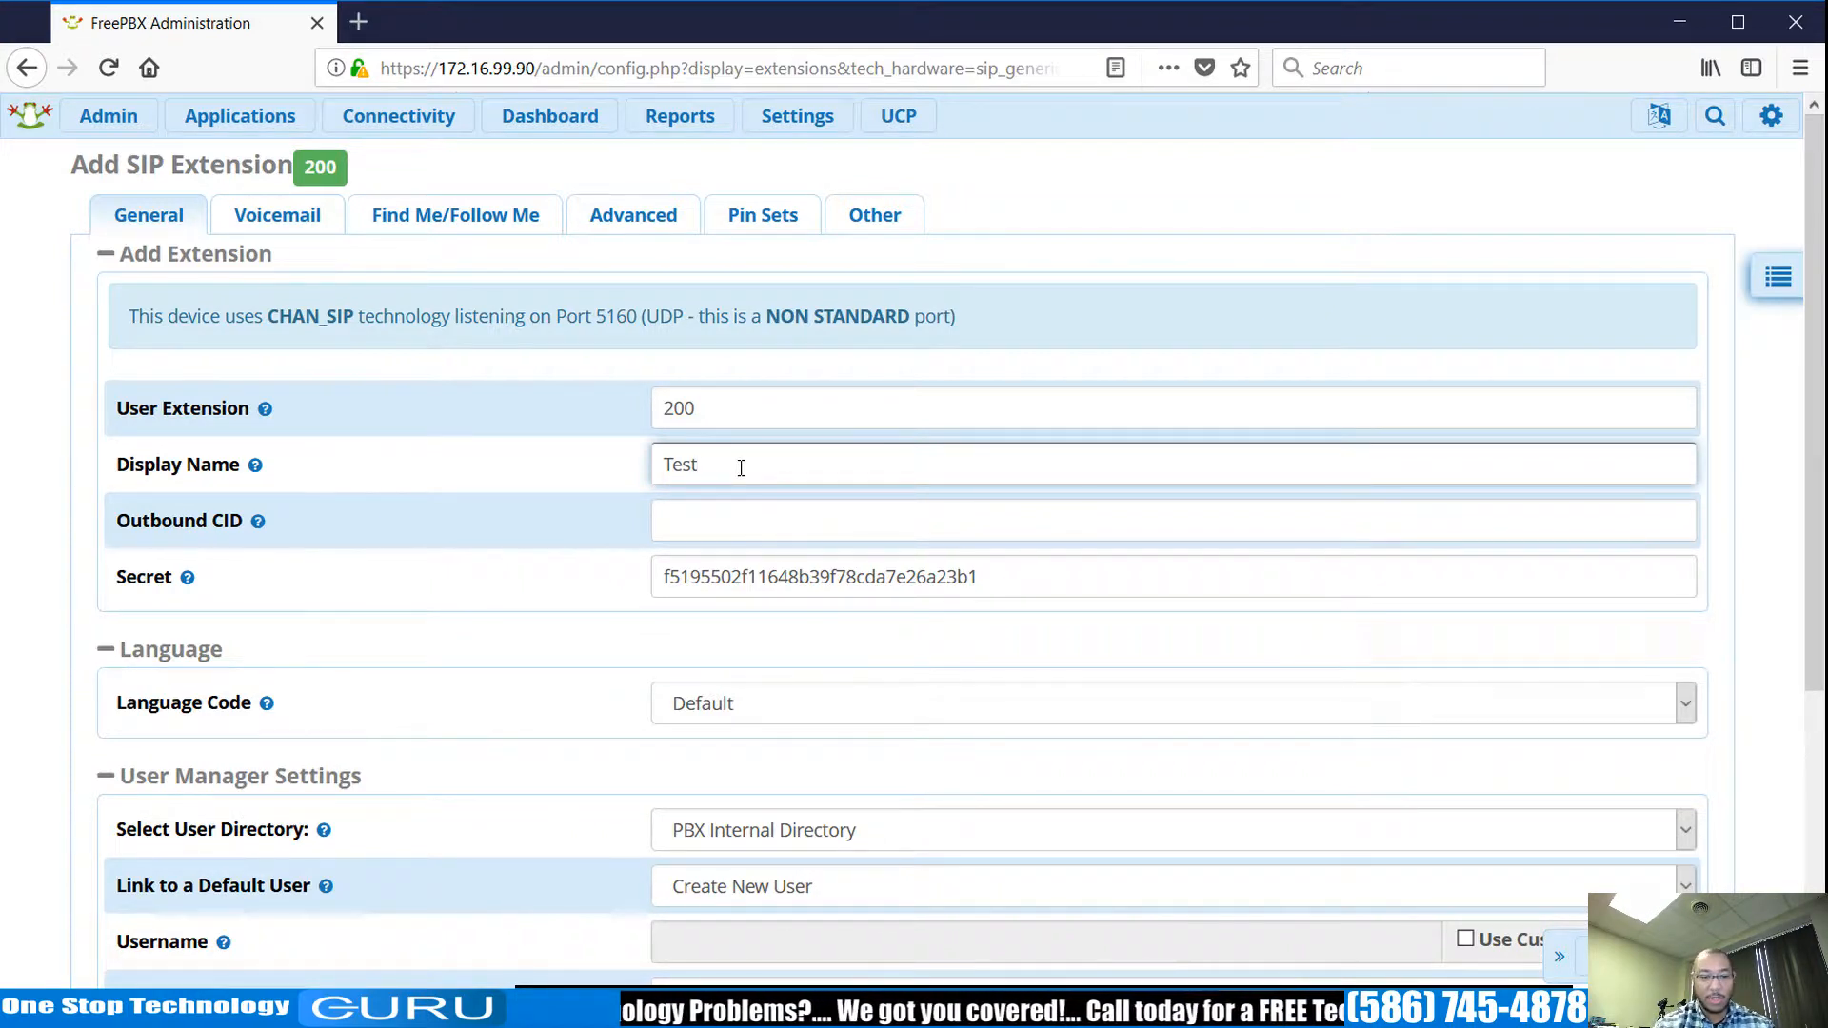
scroll(857, 485, "down", 3)
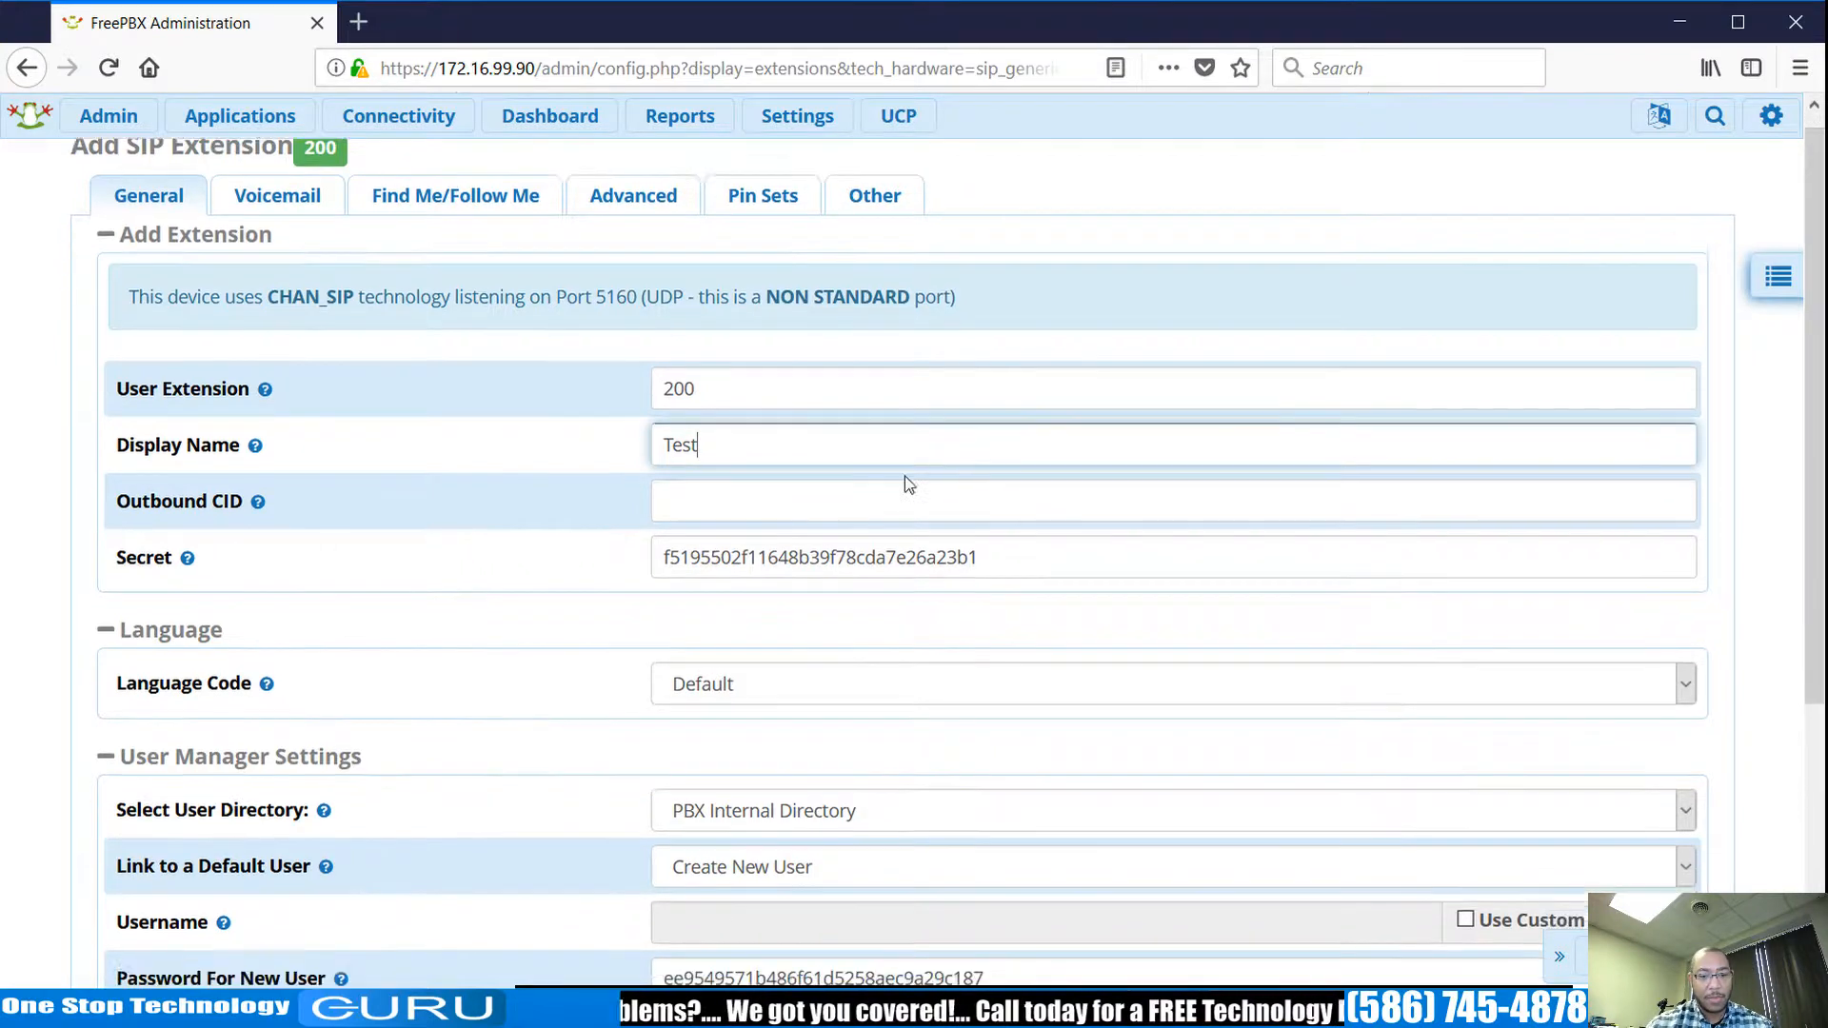
left_click(1000, 437)
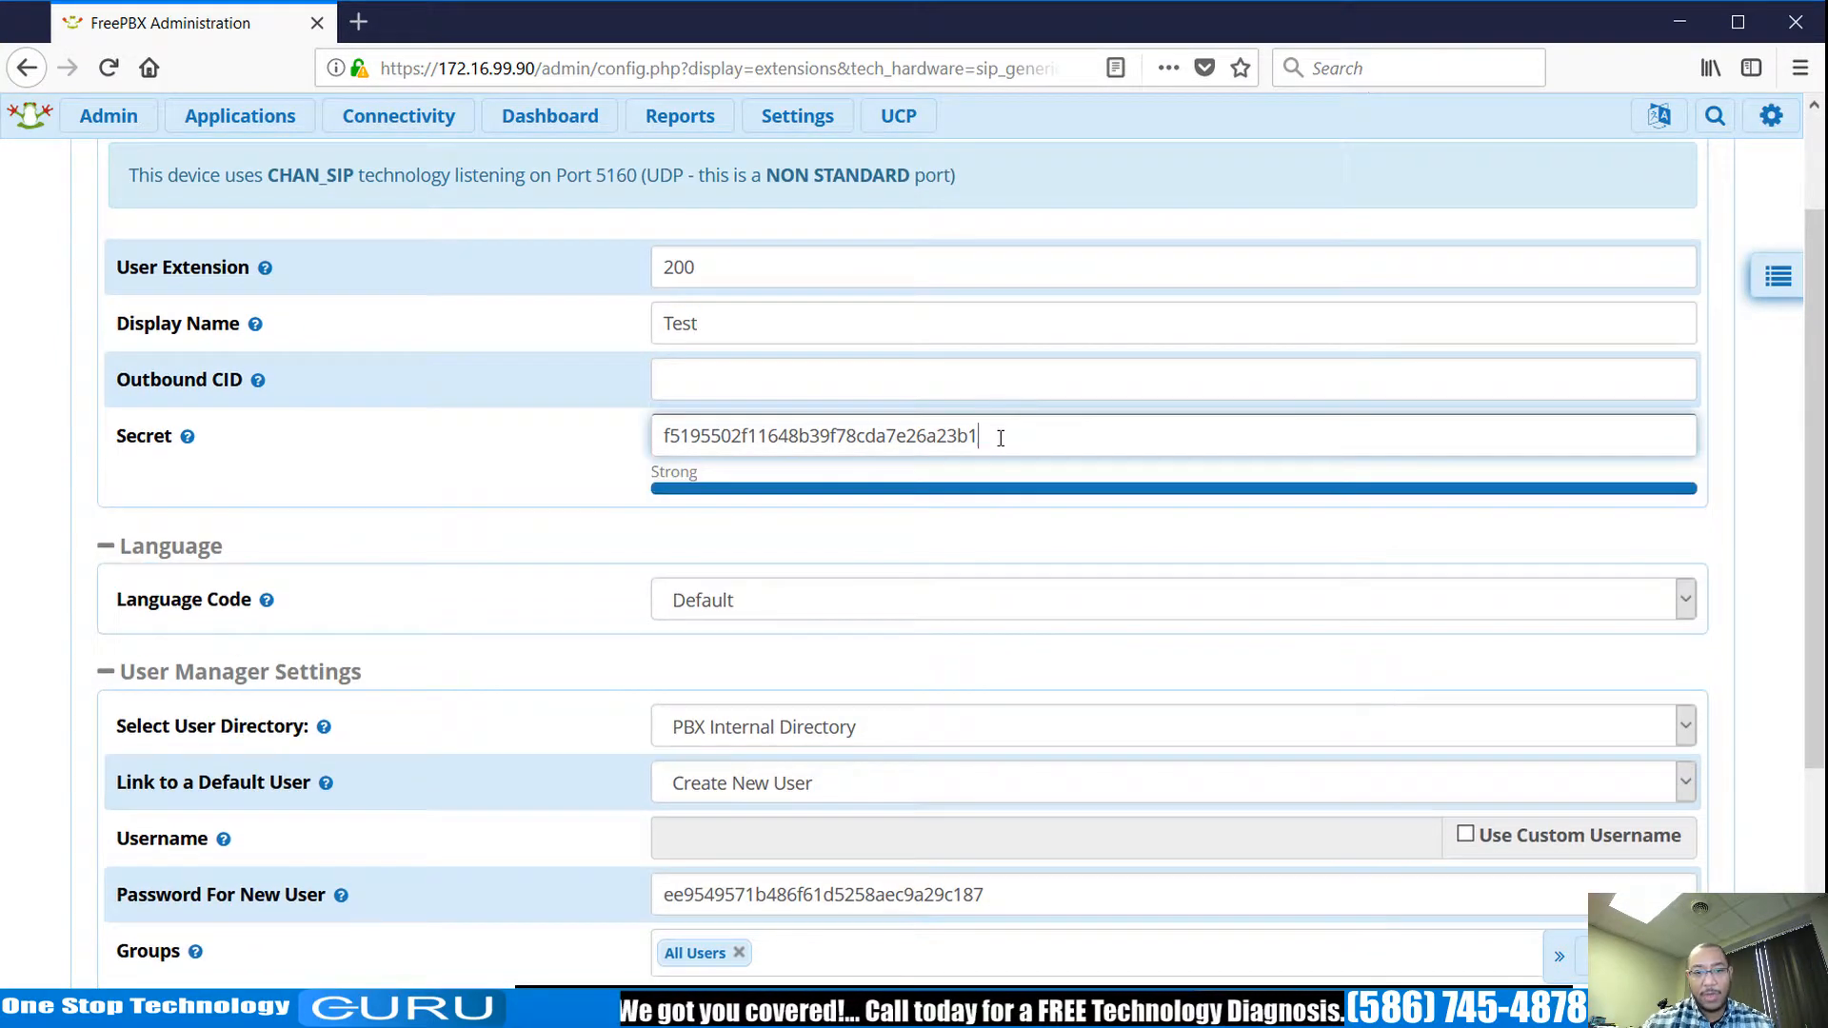
left_click_drag(1000, 437, 547, 409)
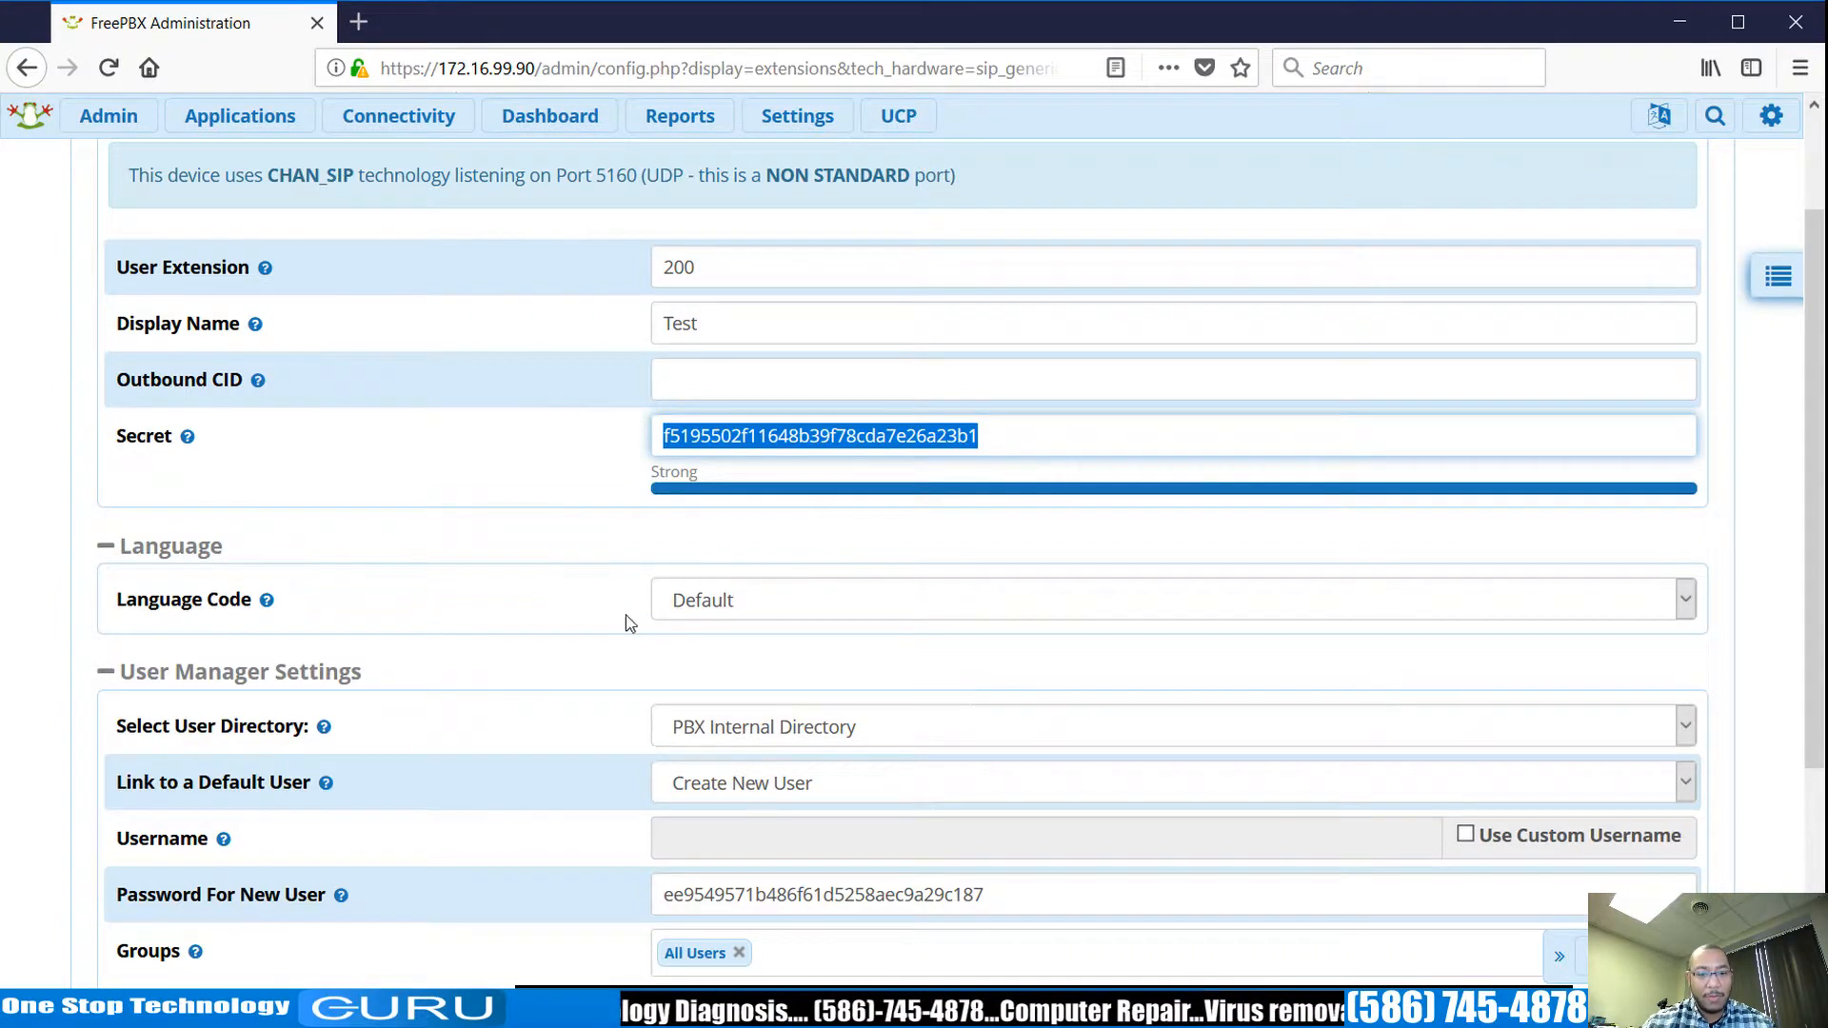
left_click(592, 585)
scroll(698, 530, "down", 3)
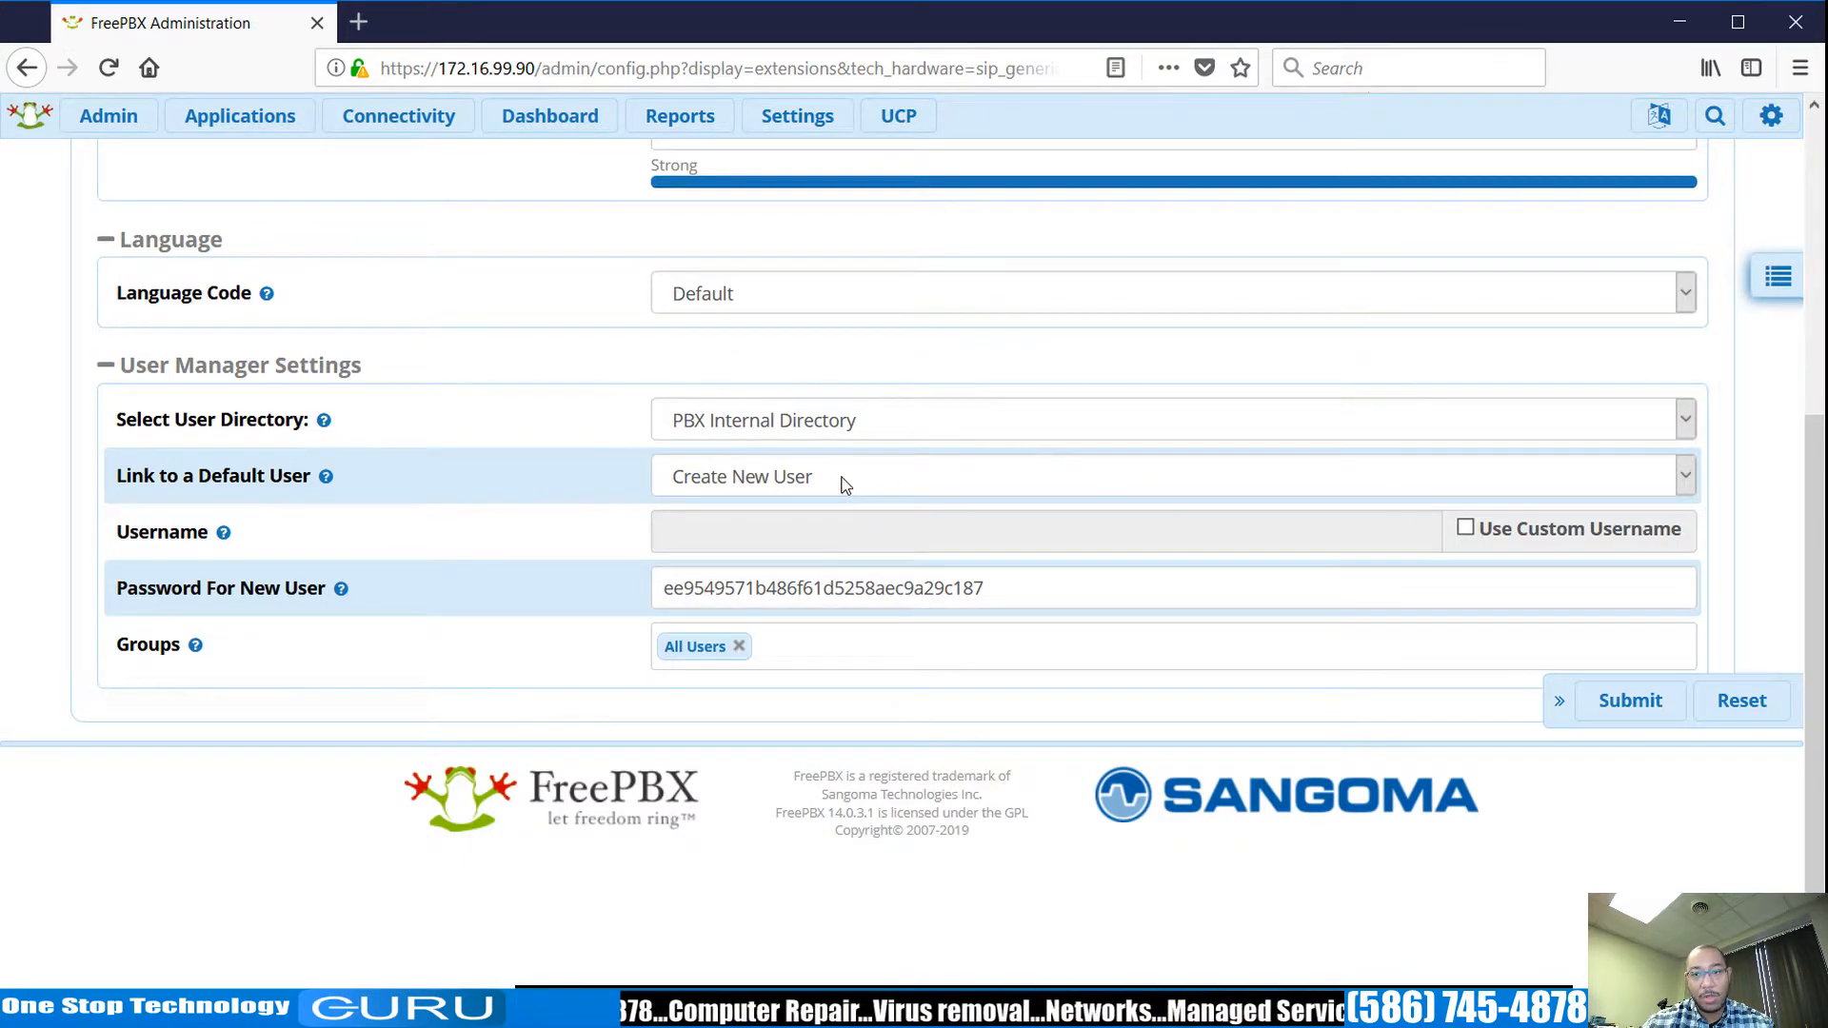
scroll(877, 457, "up", 5)
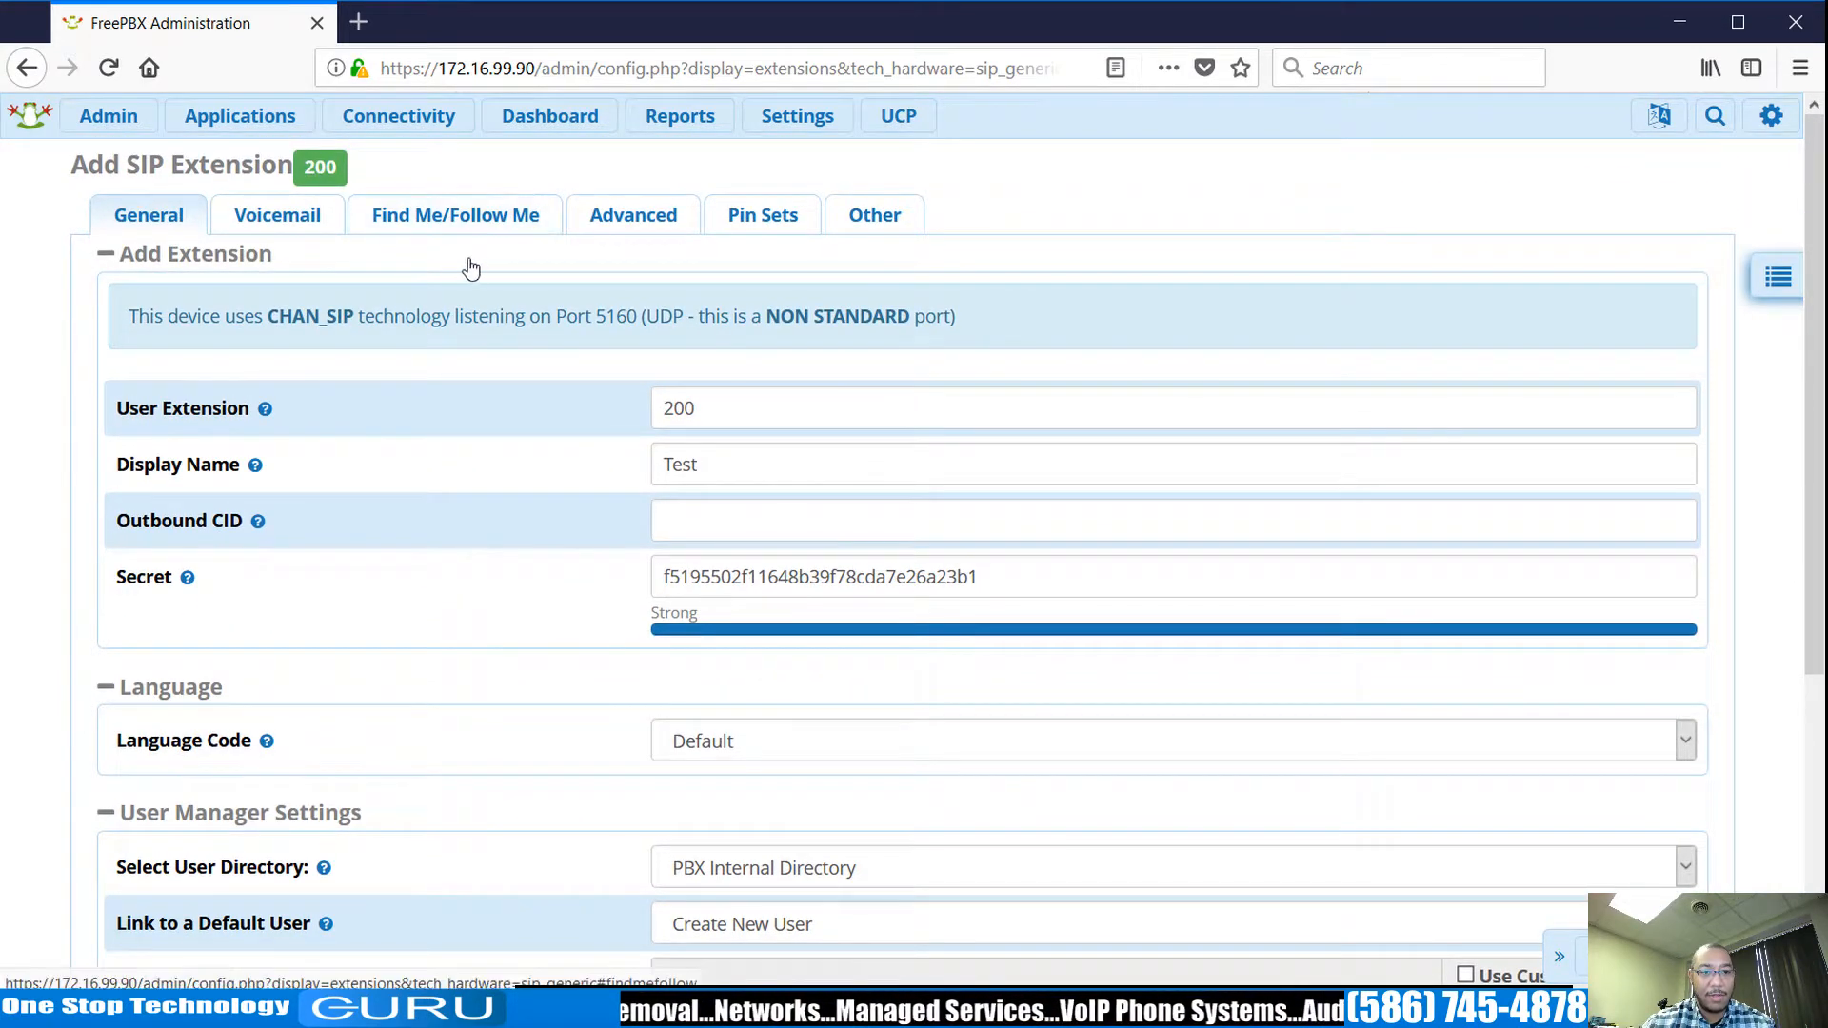
Read through extension 200's voicemail fields and e-mail help, then show Find Me/Follow Me.
left_click(301, 221)
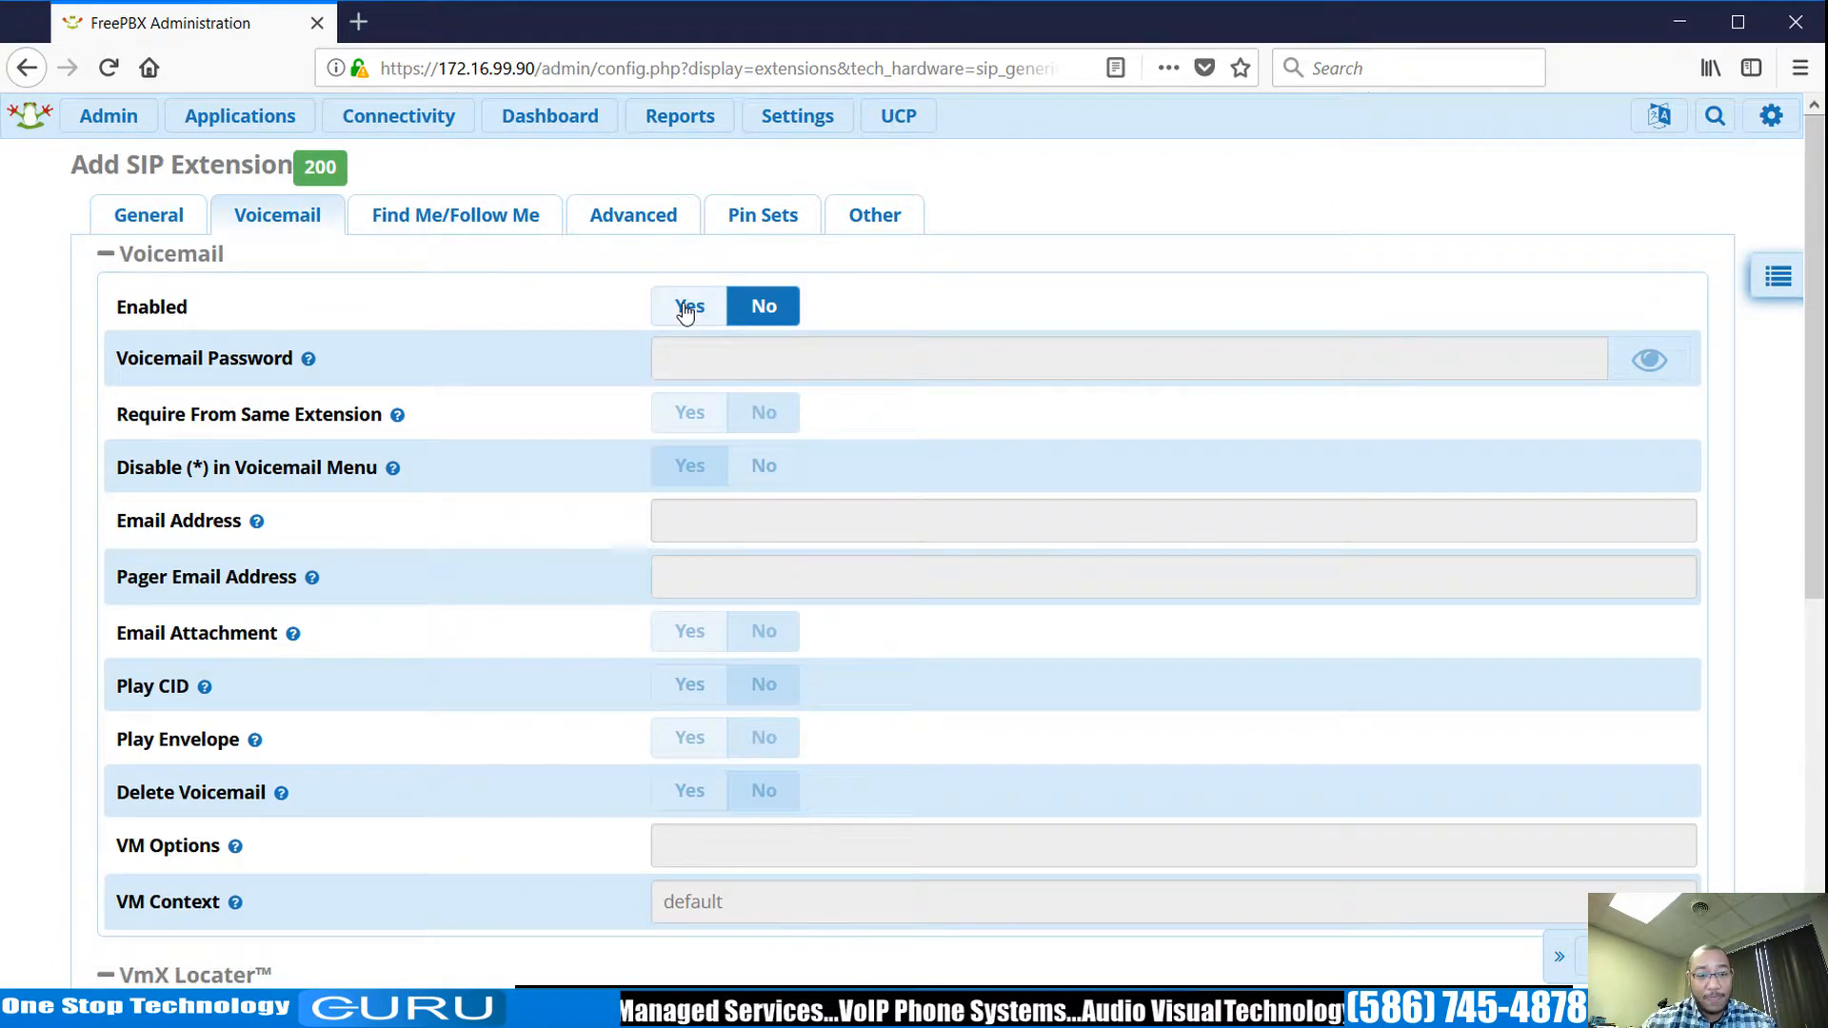
scroll(684, 310, "down", 2)
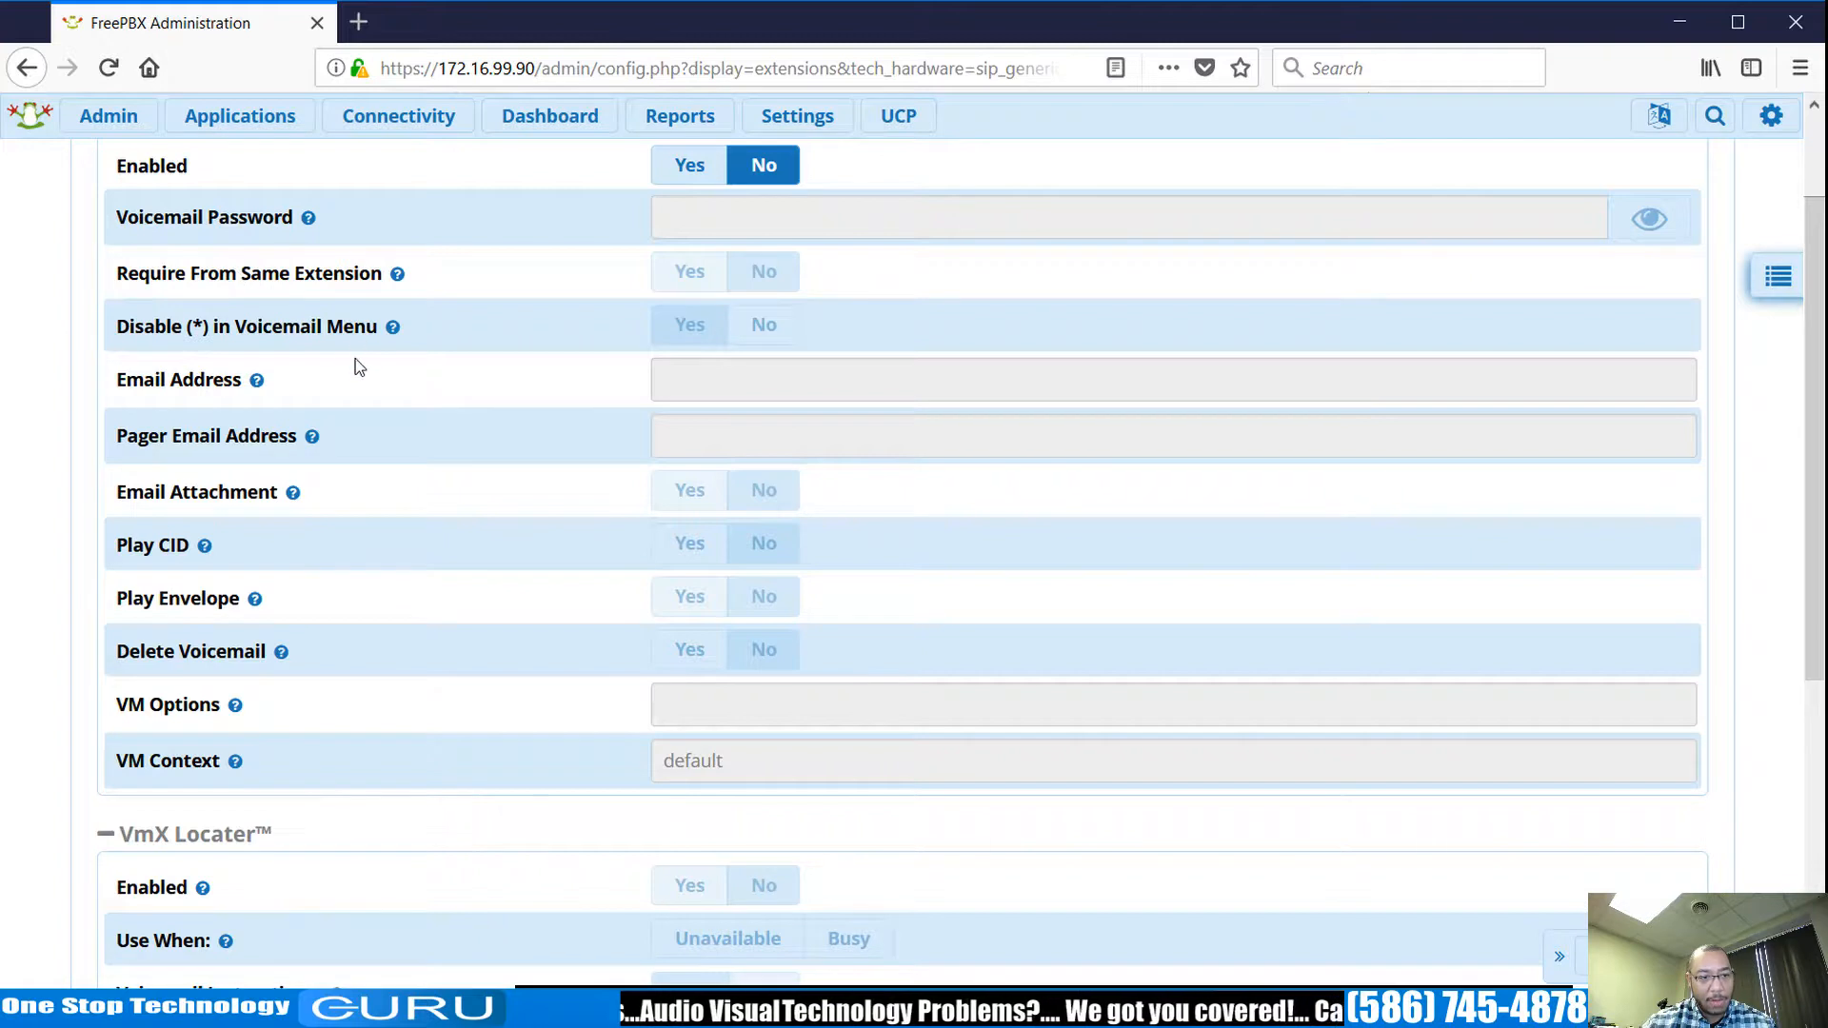
left_click(256, 381)
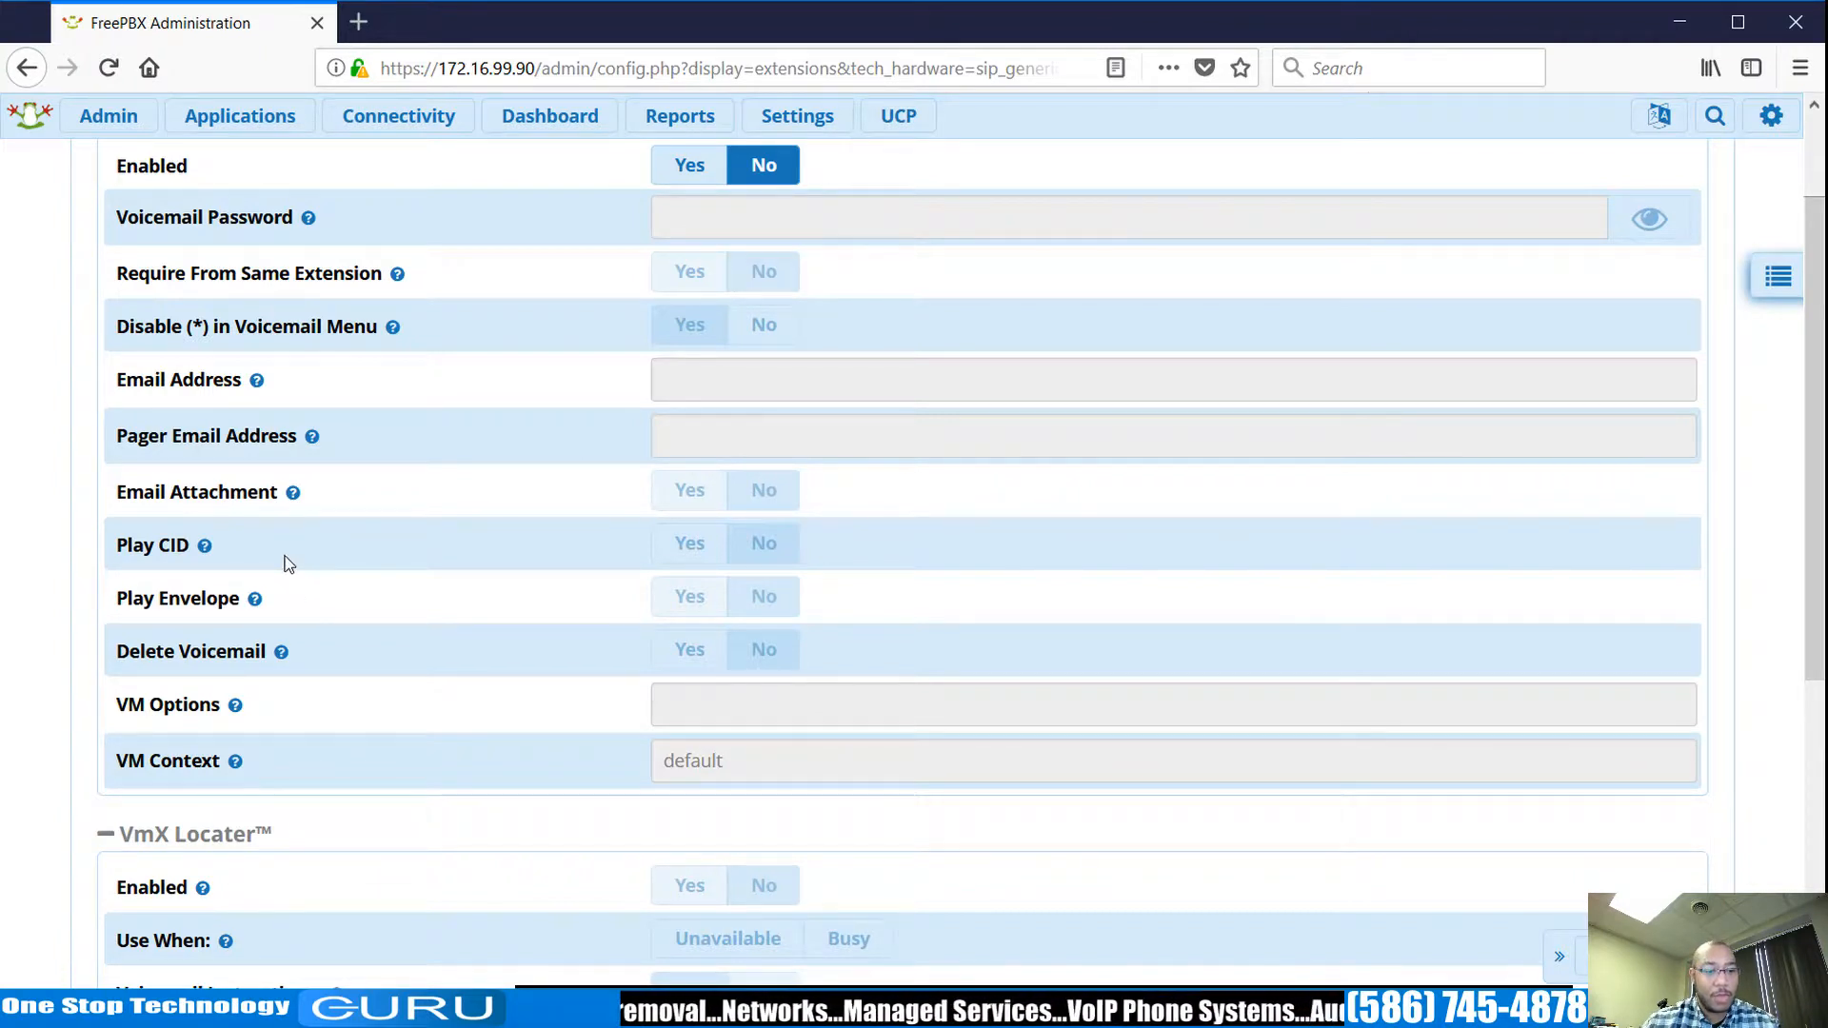
scroll(289, 563, "down", 3)
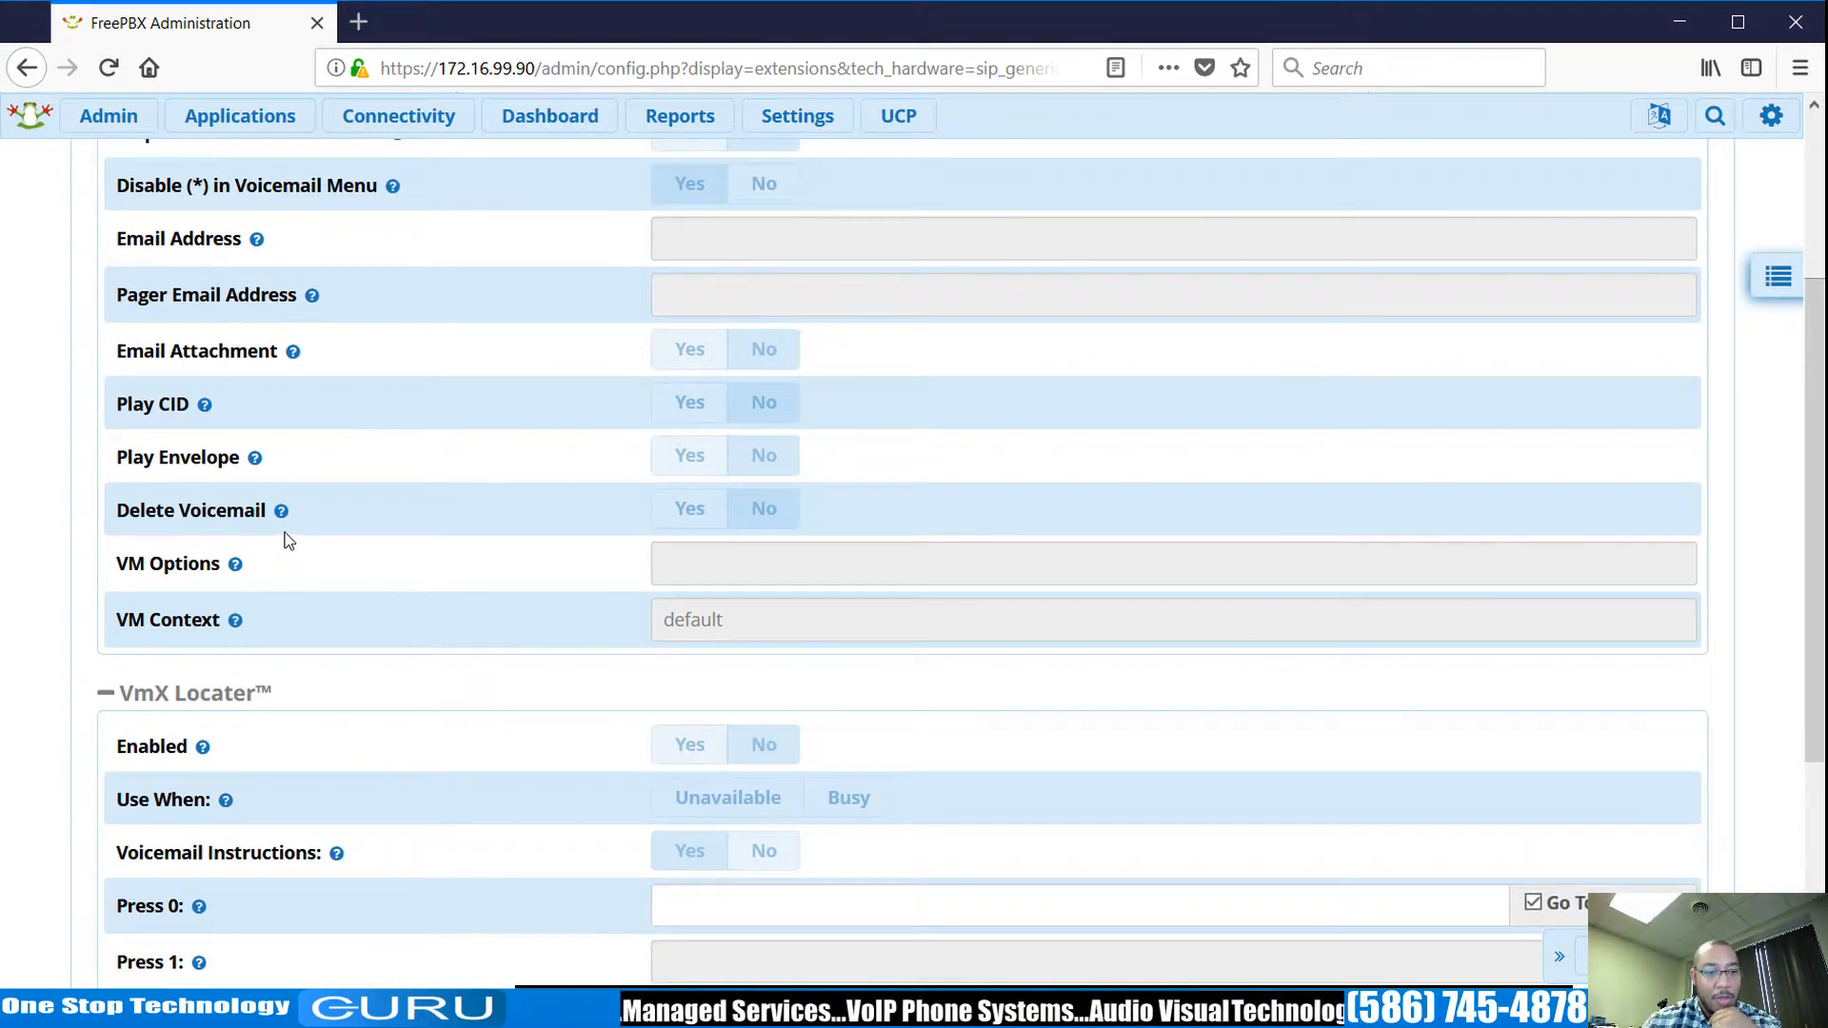
scroll(284, 540, "down", 8)
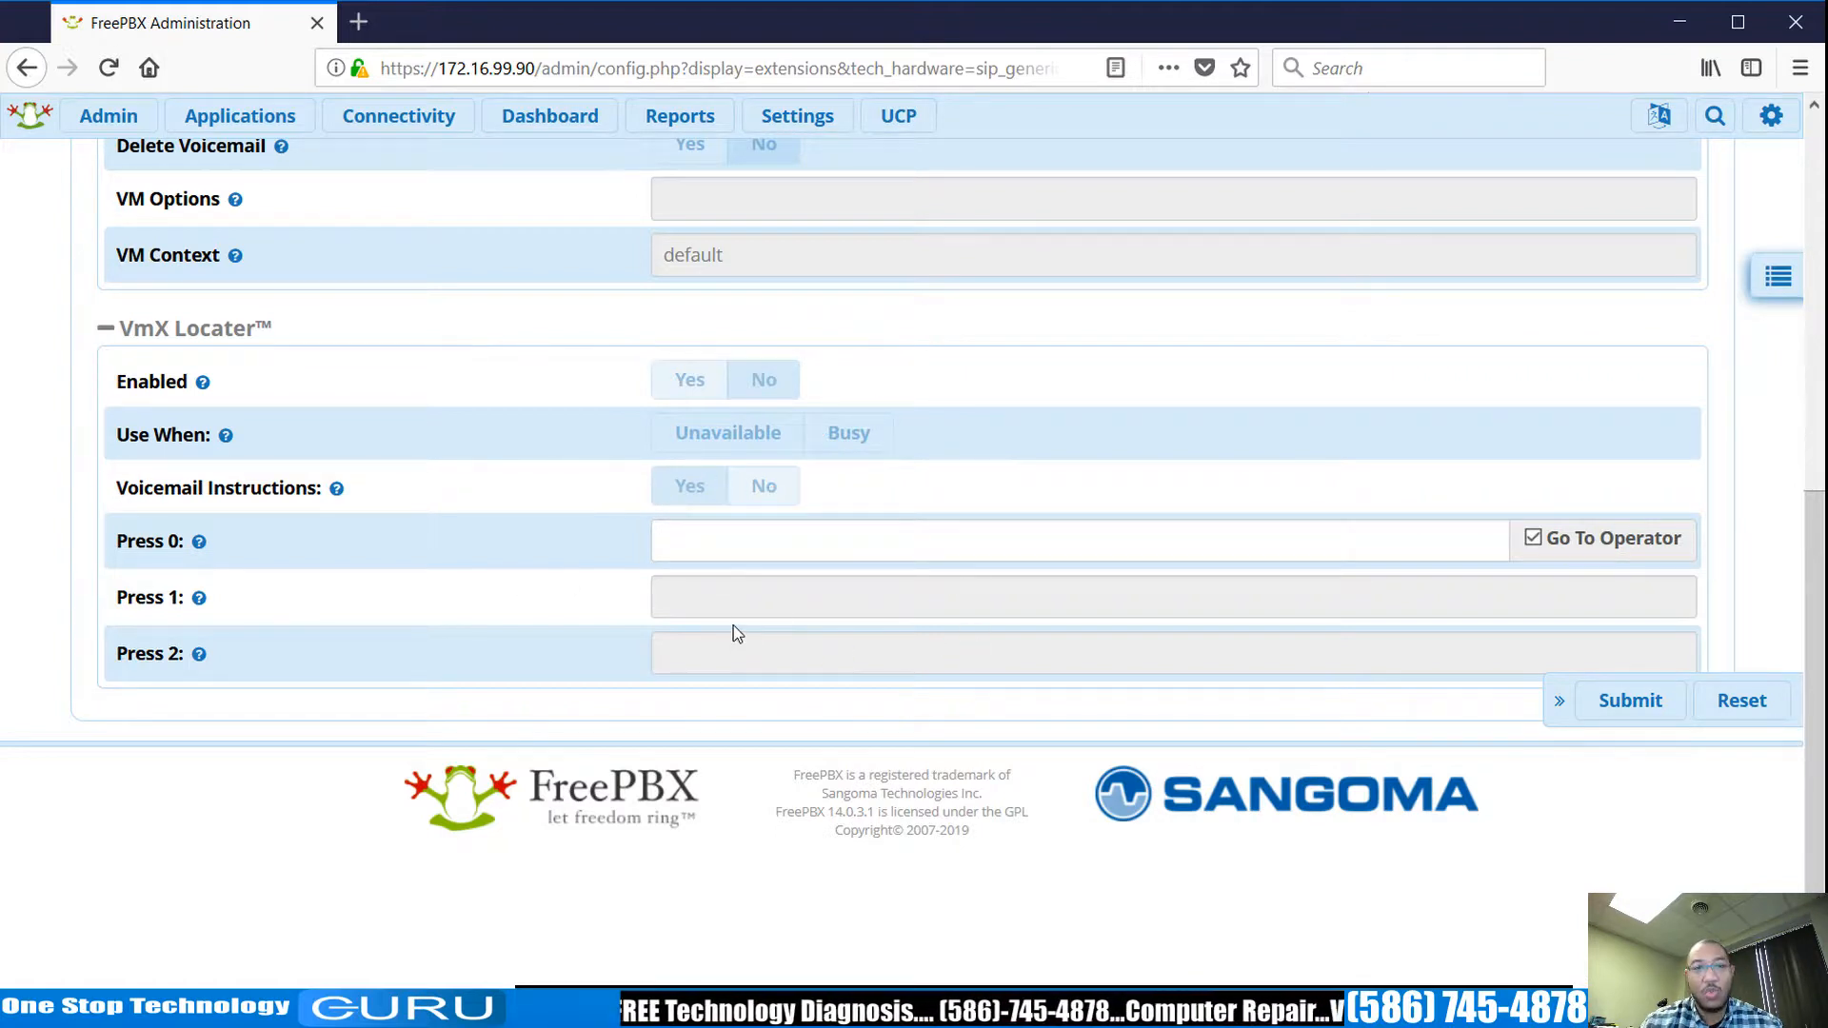
scroll(733, 629, "up", 5)
scroll(732, 624, "up", 2)
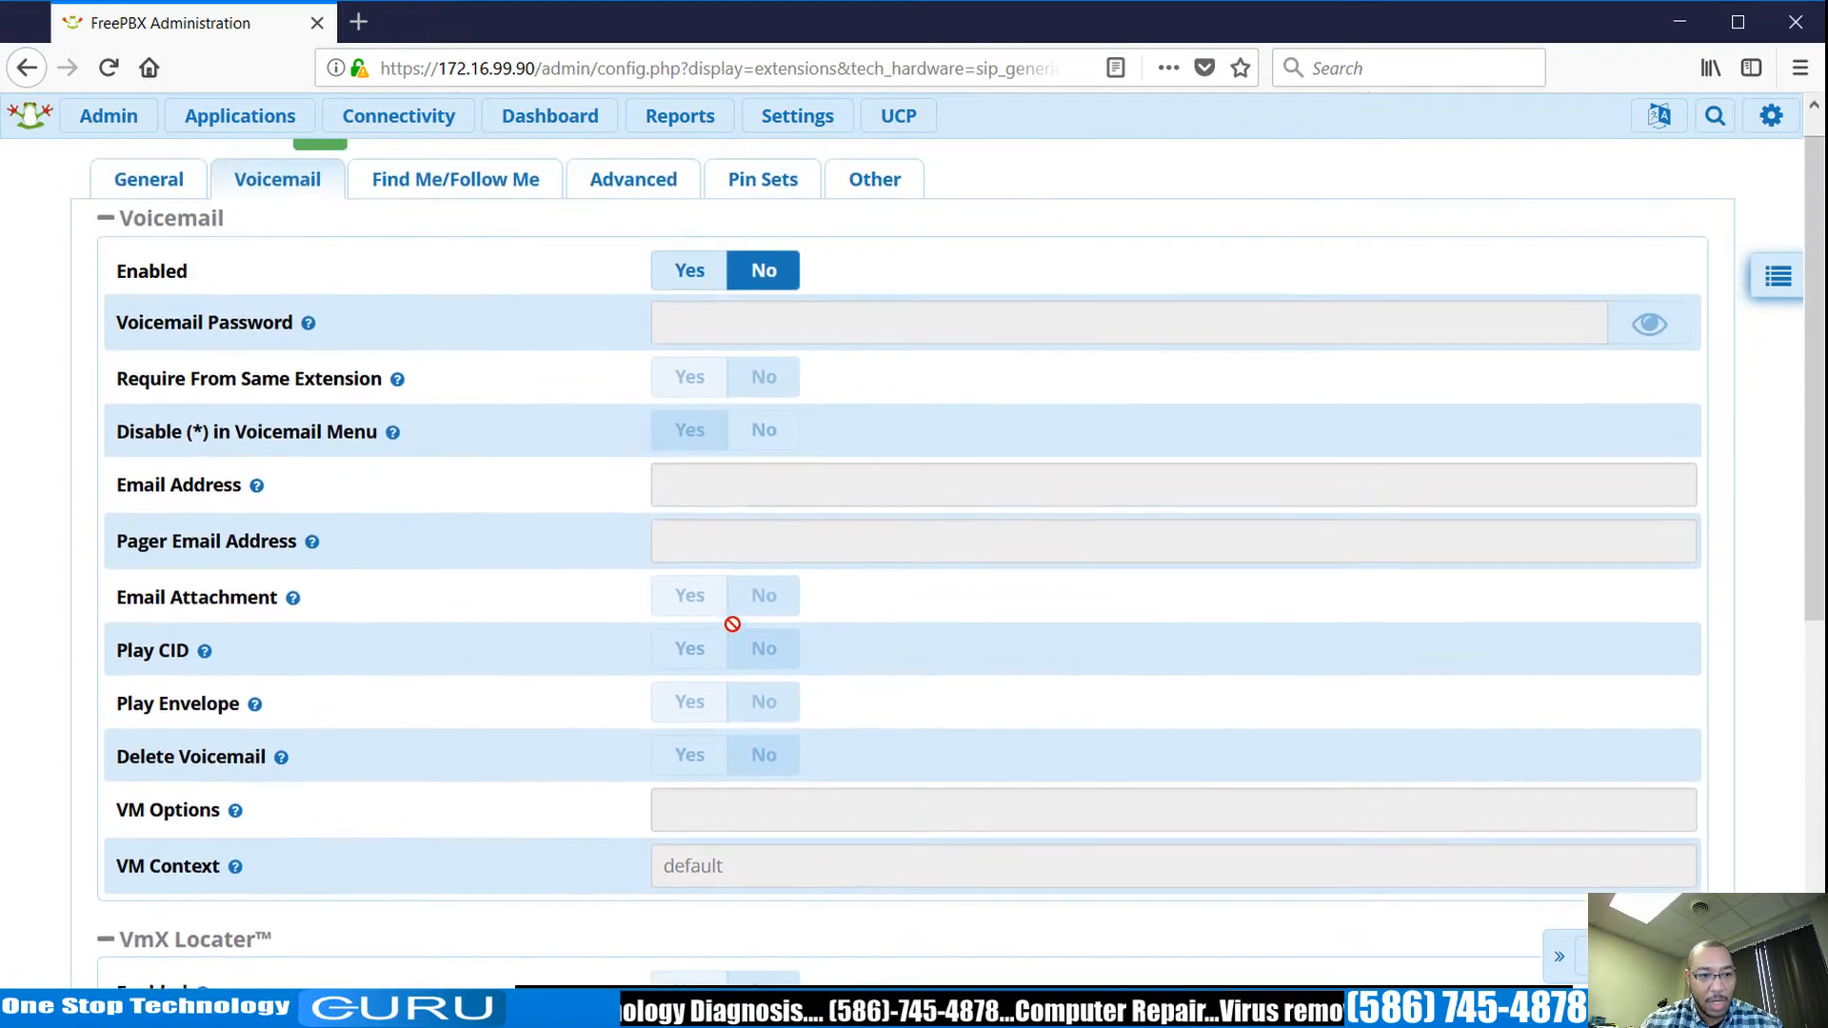
left_click(504, 226)
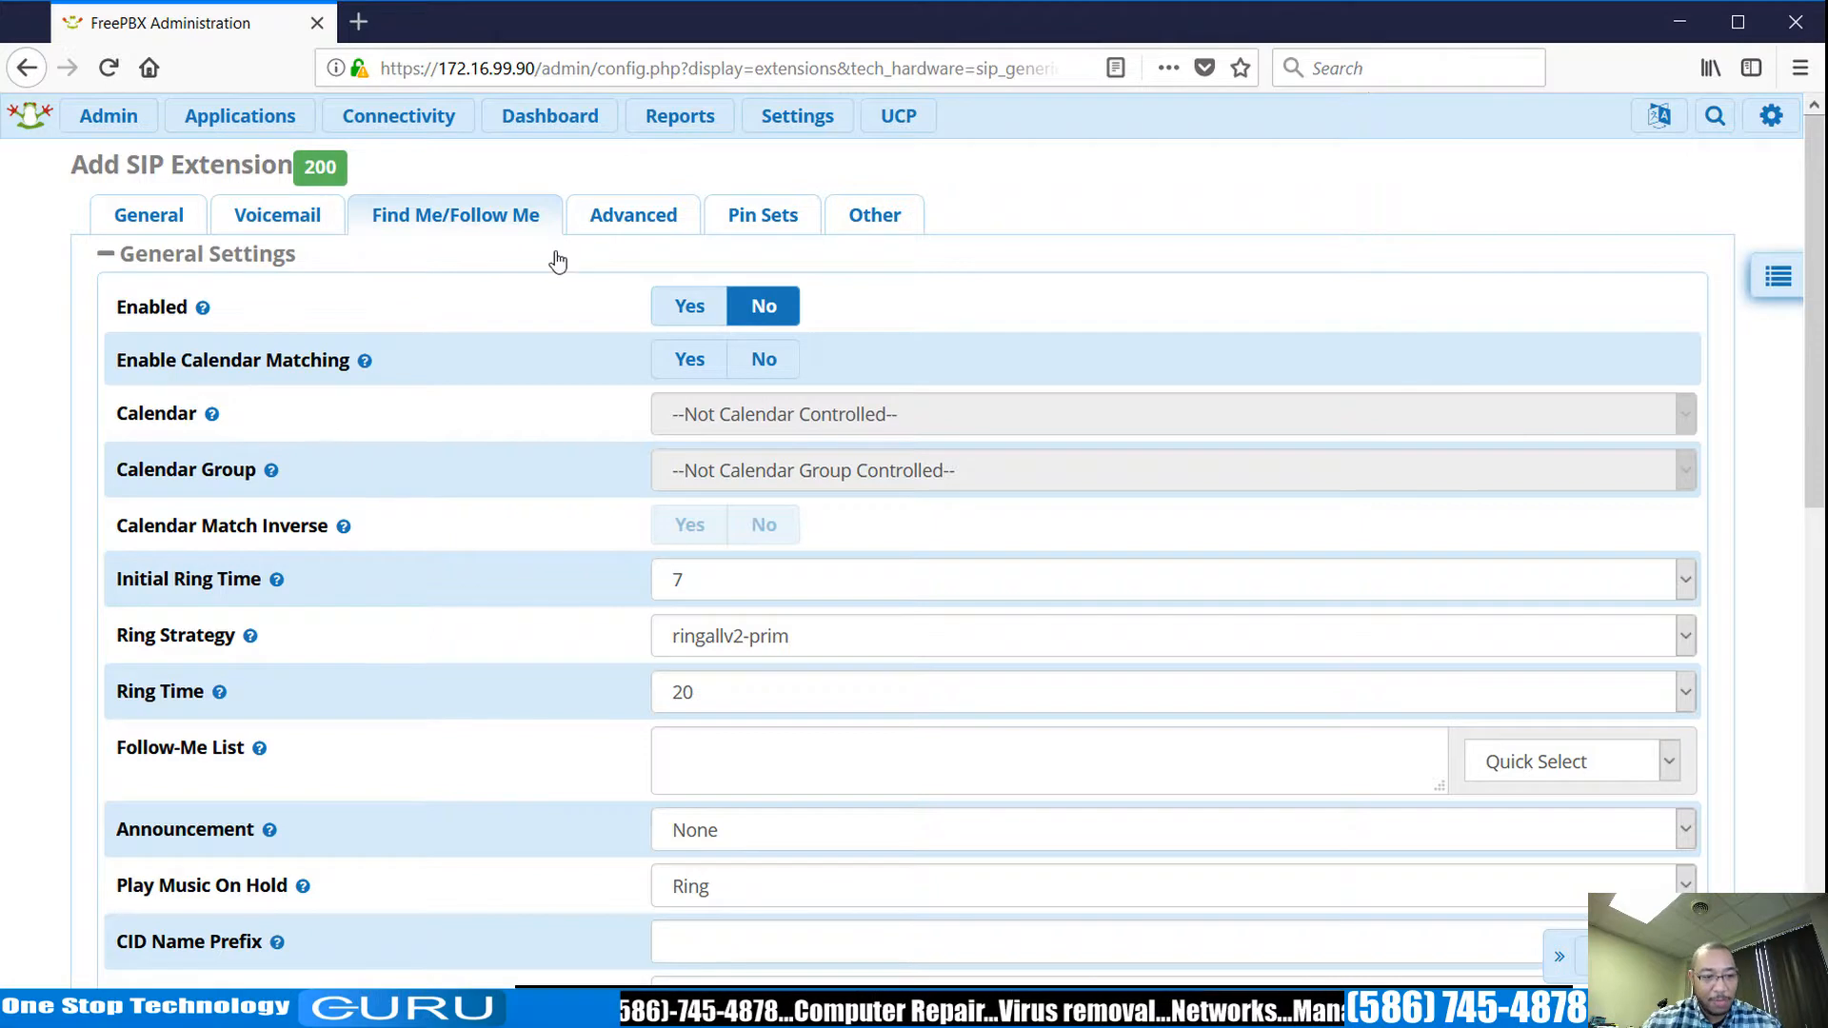
Recheck extension 200's voicemail settings, including the Press 0 destination.
scroll(539, 426, "down", 2)
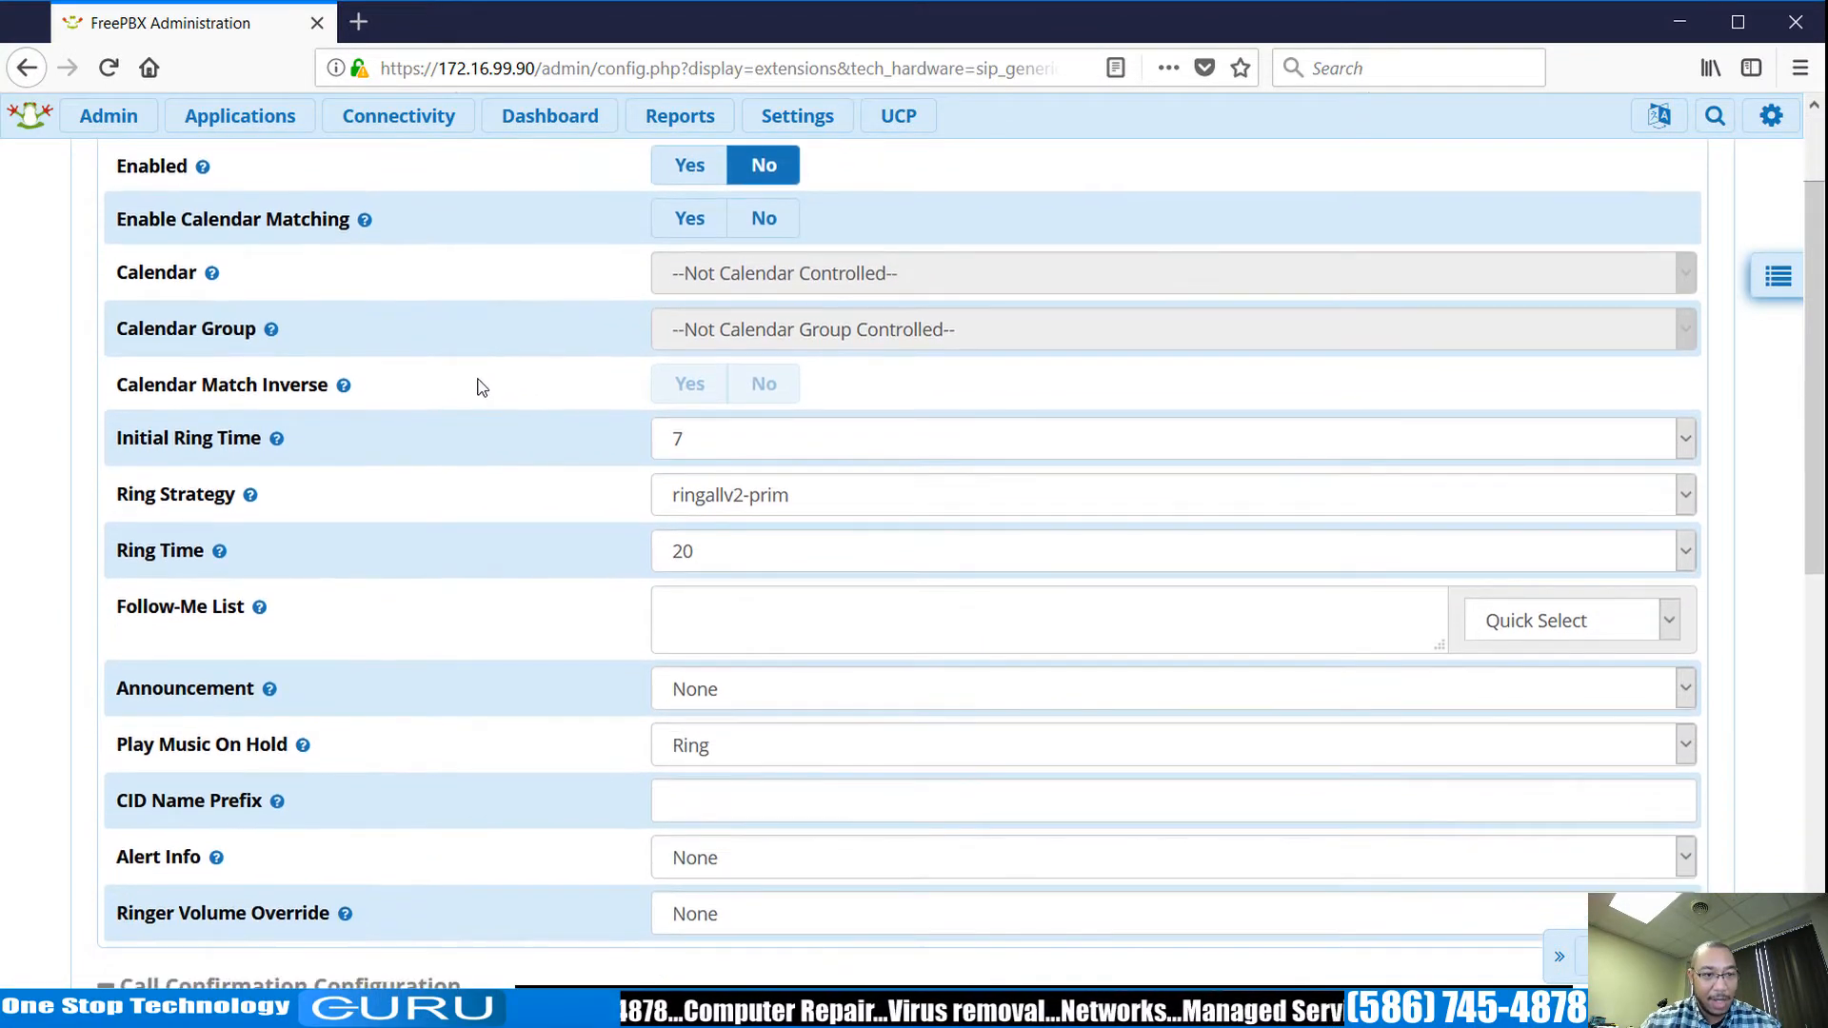
scroll(477, 384, "up", 2)
left_click(304, 225)
scroll(828, 739, "down", 5)
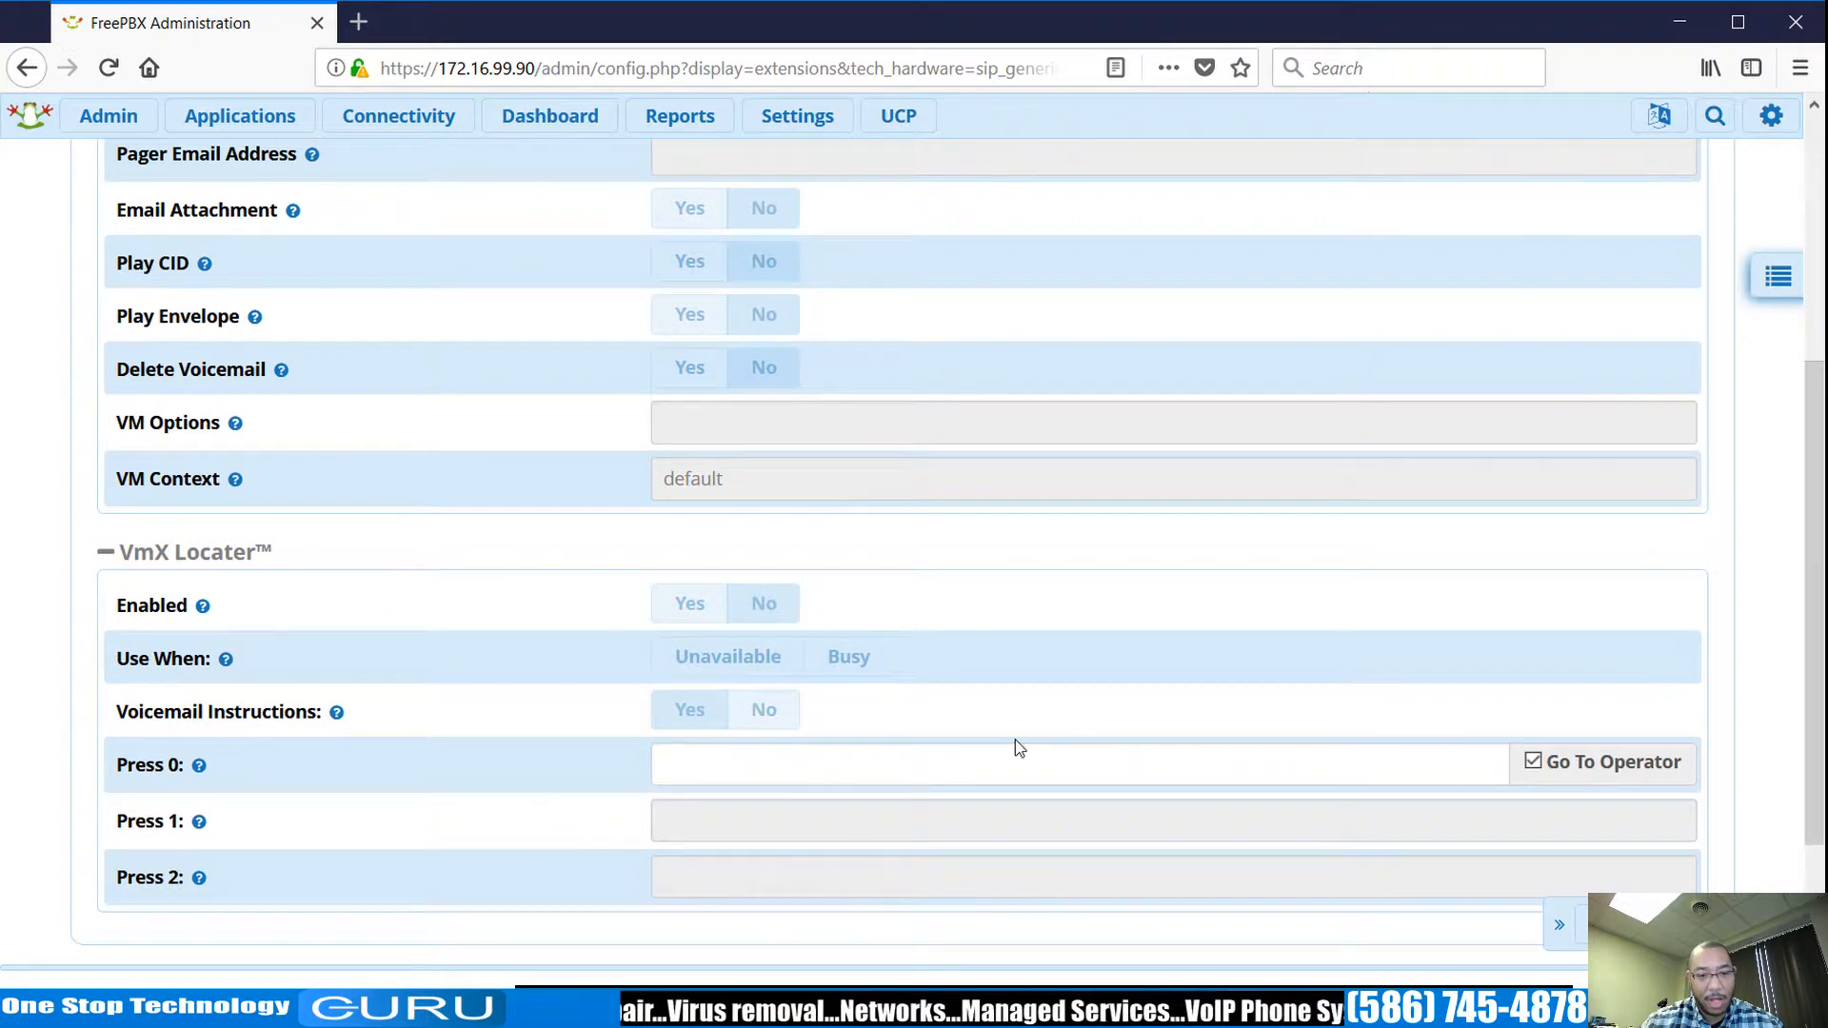
left_click(1054, 753)
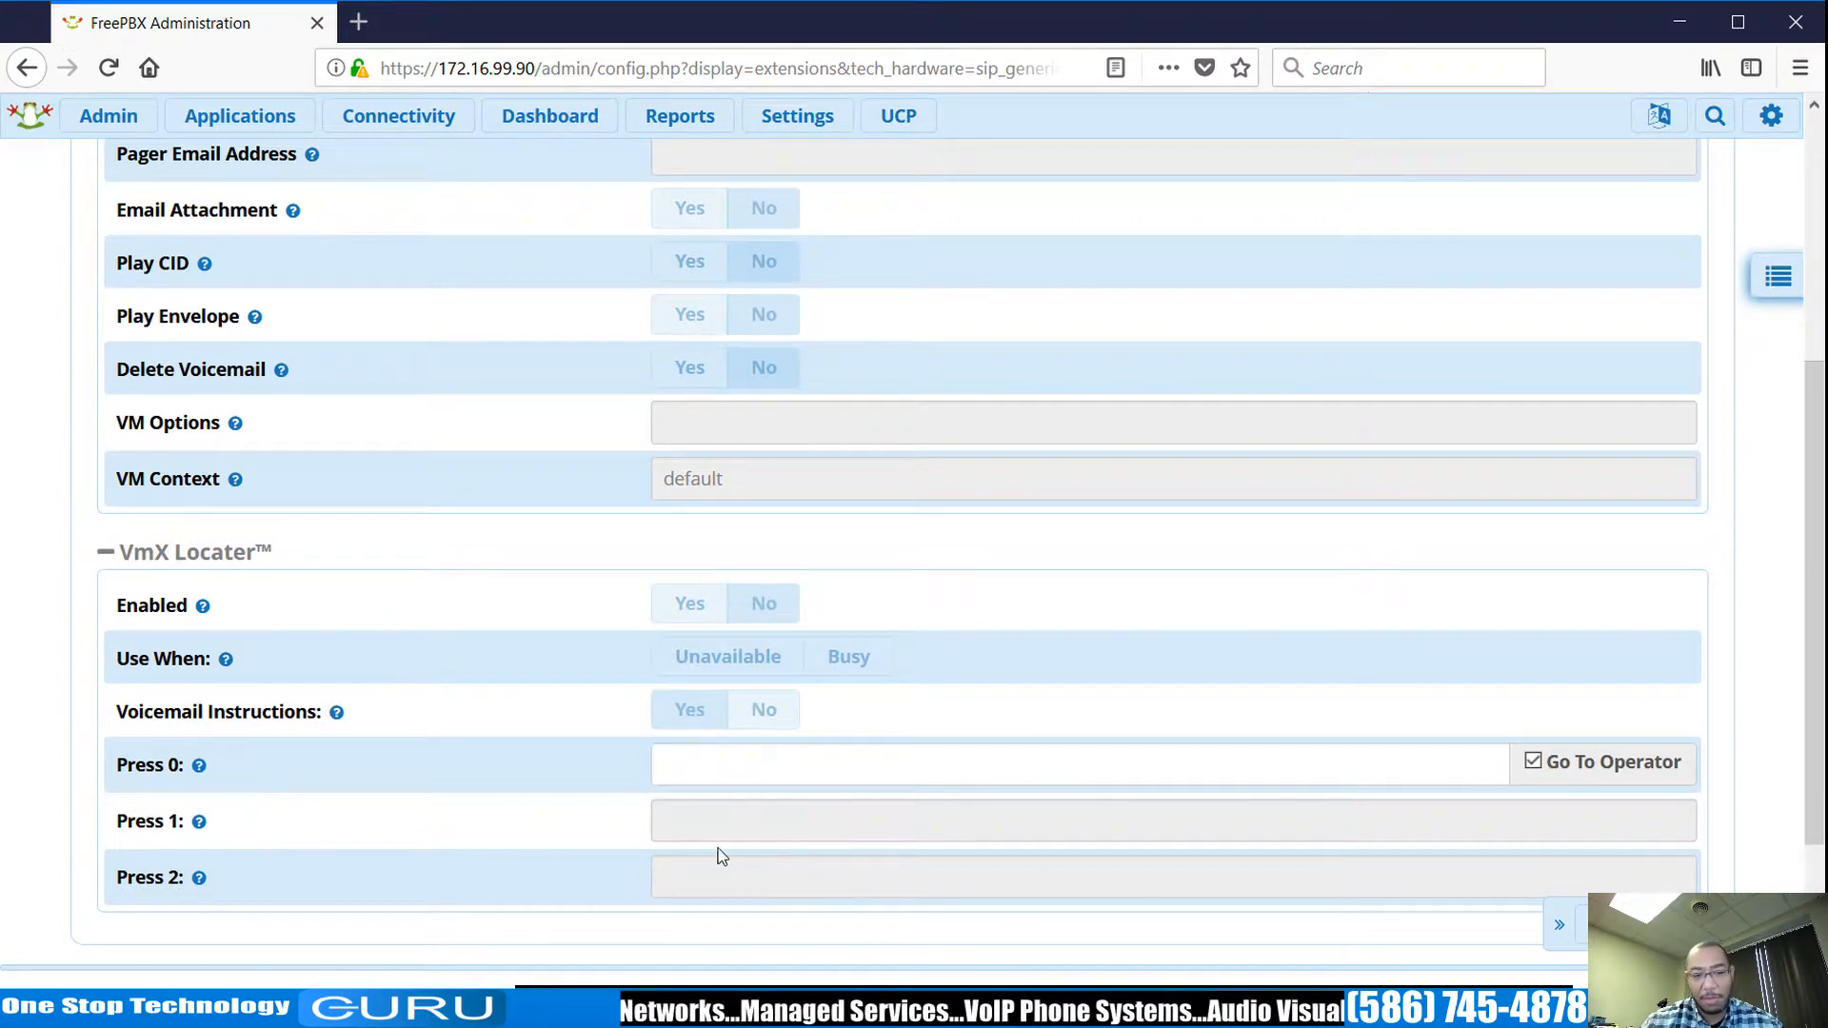
mouse_move(203, 840)
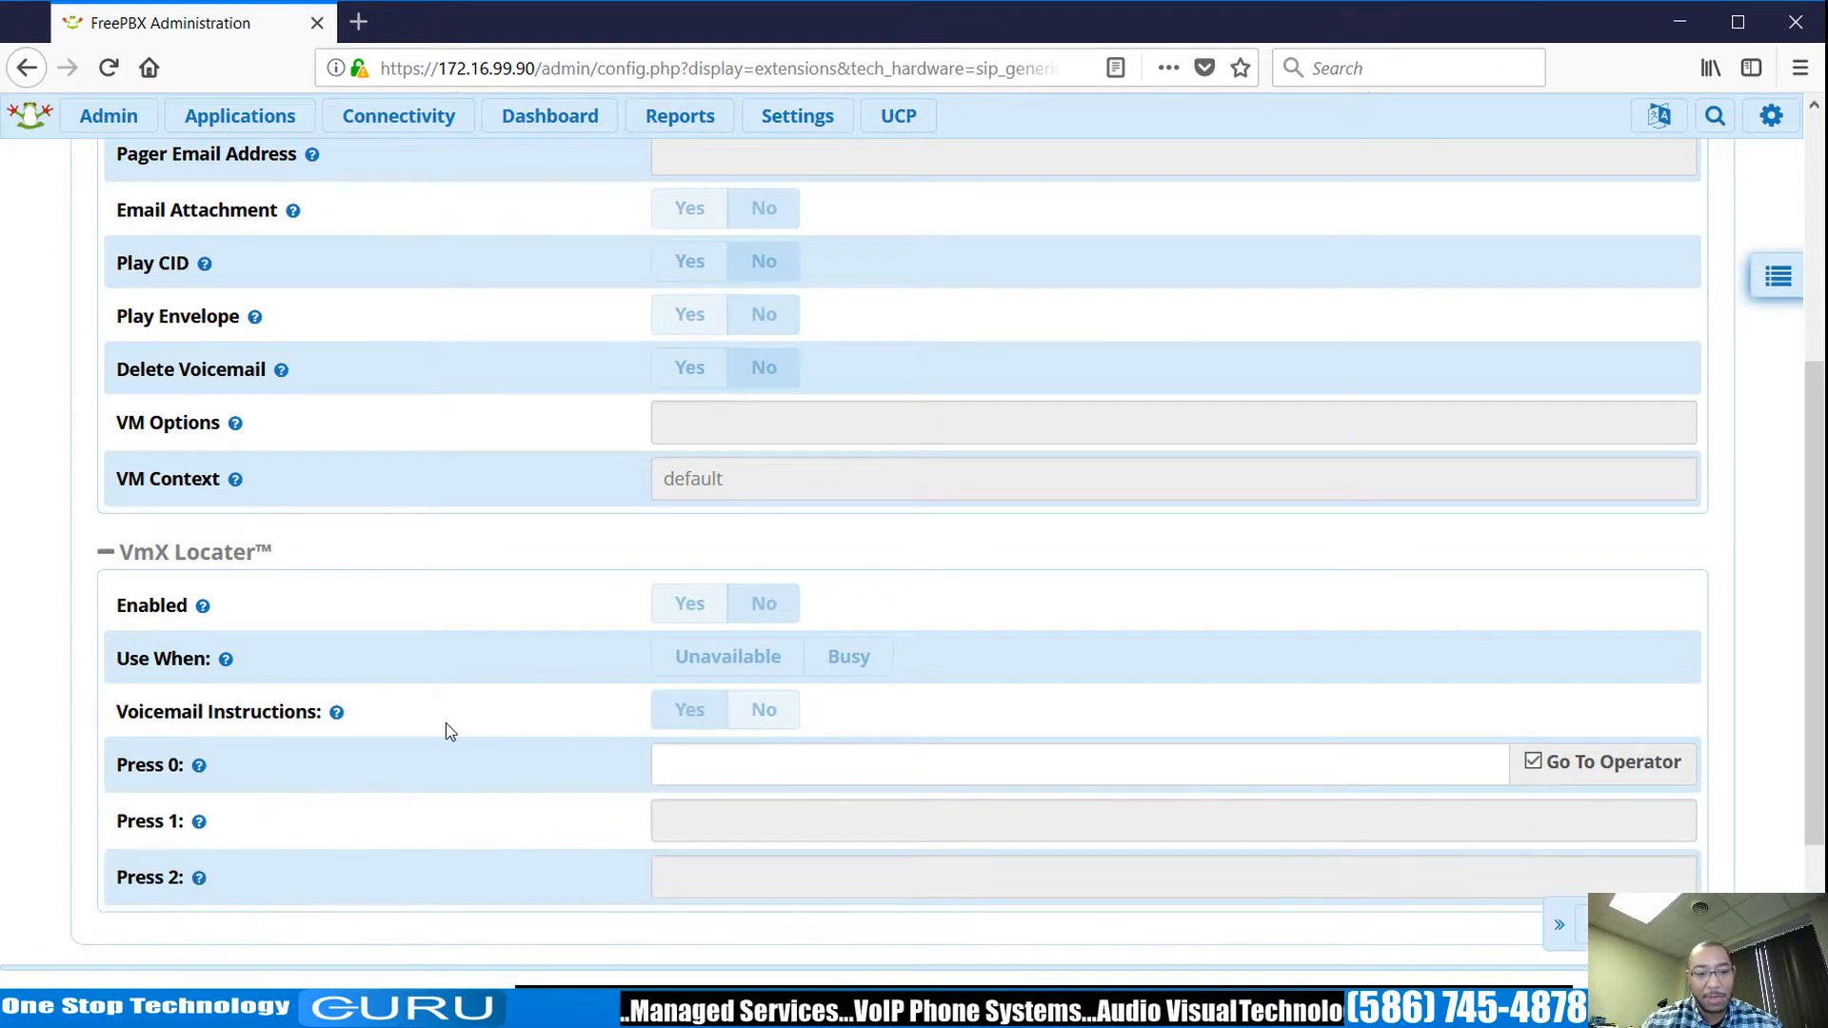
scroll(571, 723, "up", 5)
Review the Find Me/Follow Me ring strategies, then show the Advanced tab.
left_click(499, 214)
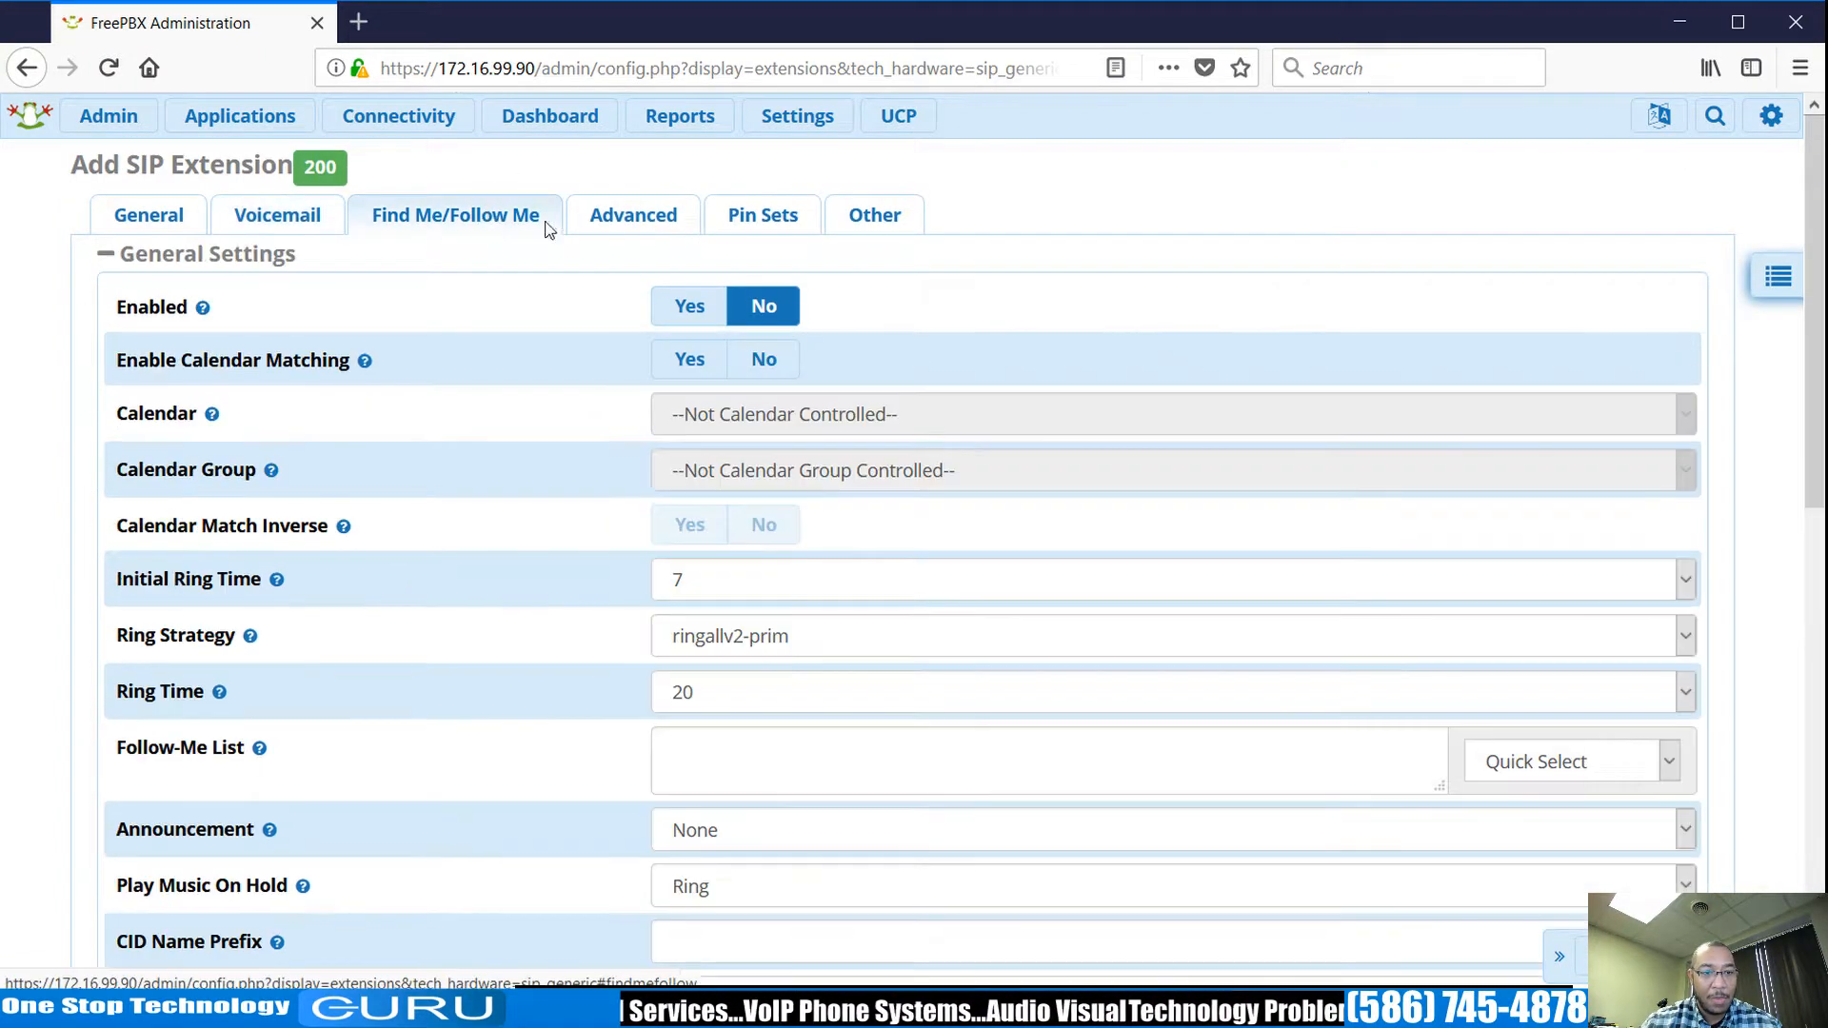
scroll(847, 506, "down", 1)
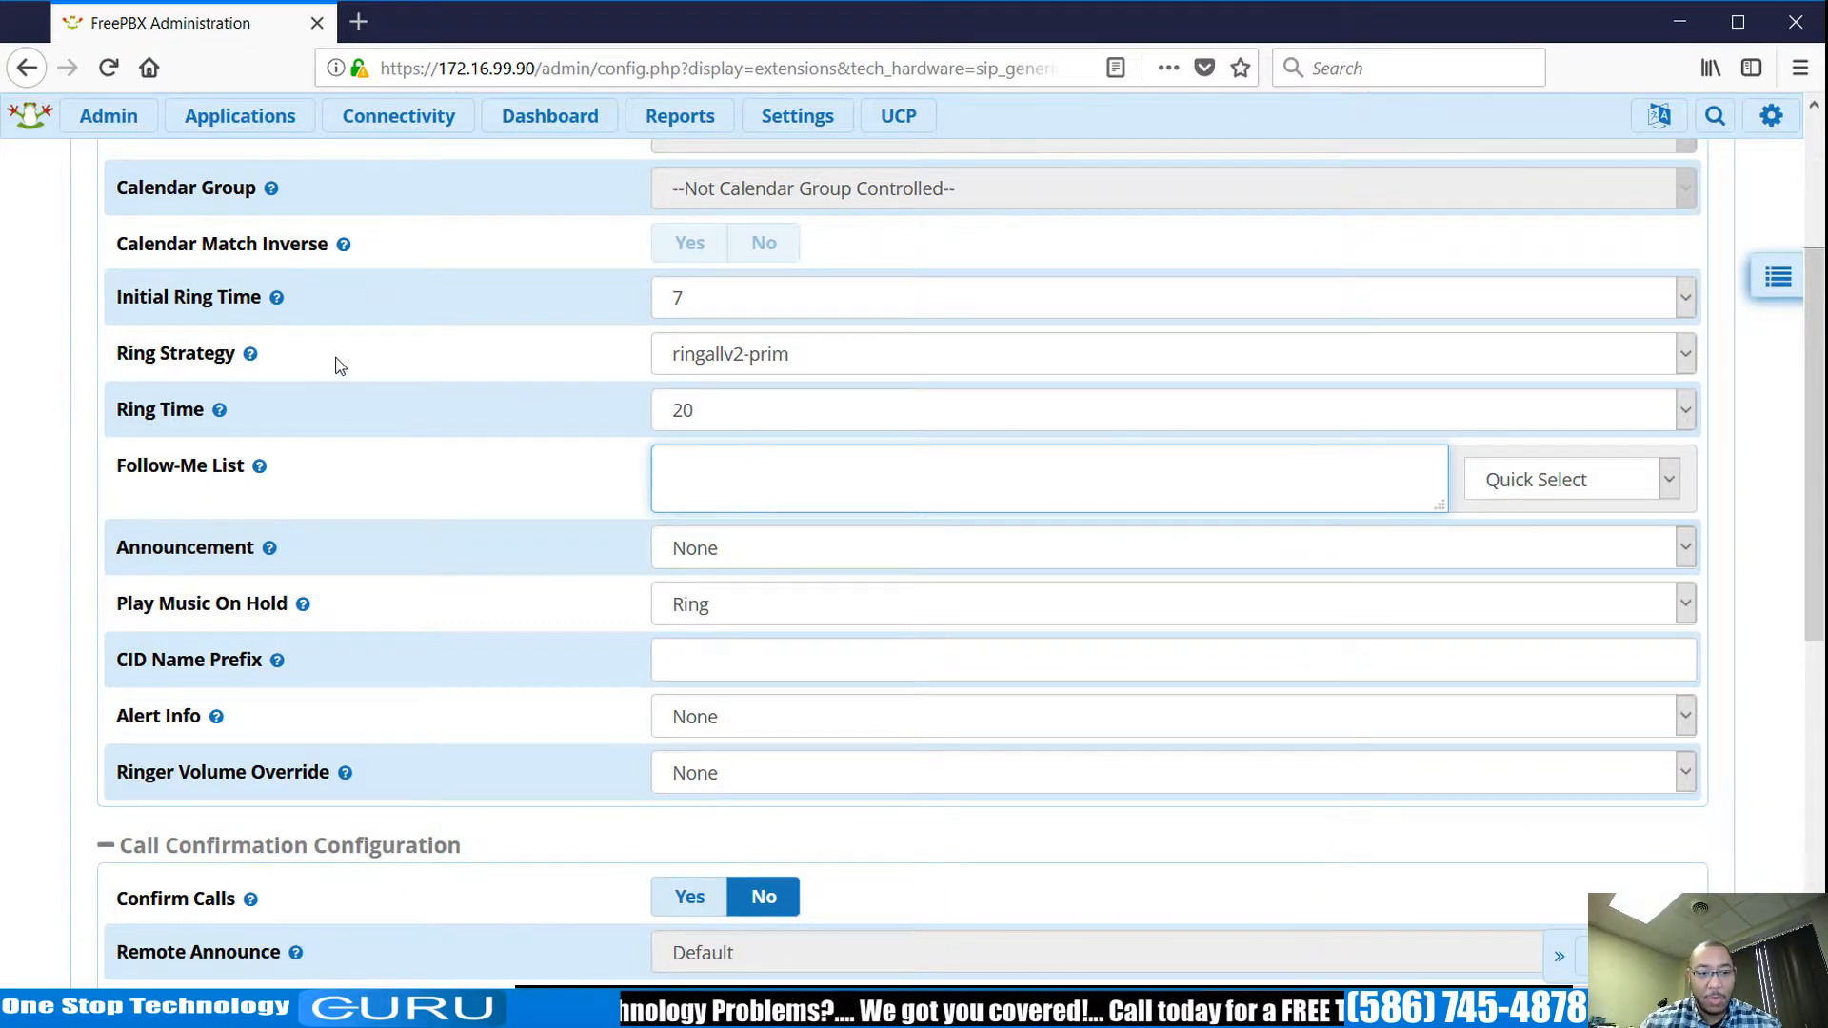
left_click(250, 353)
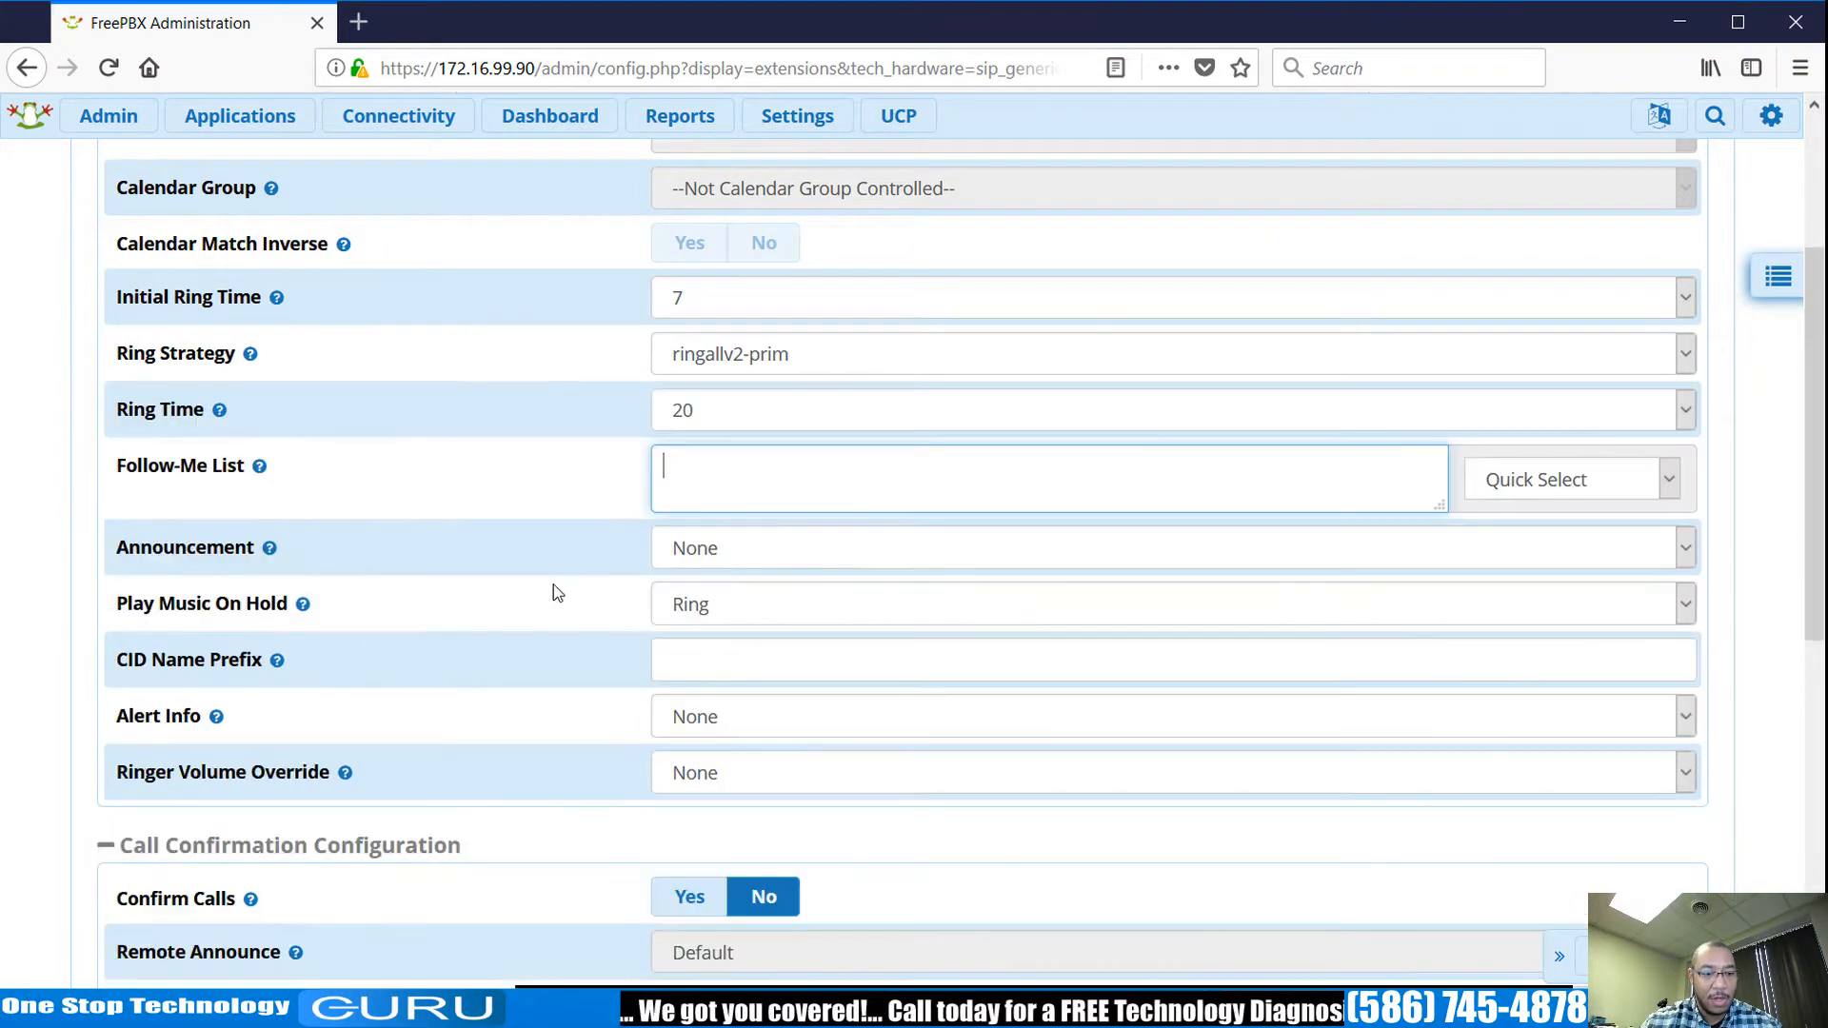
scroll(555, 592, "down", 2)
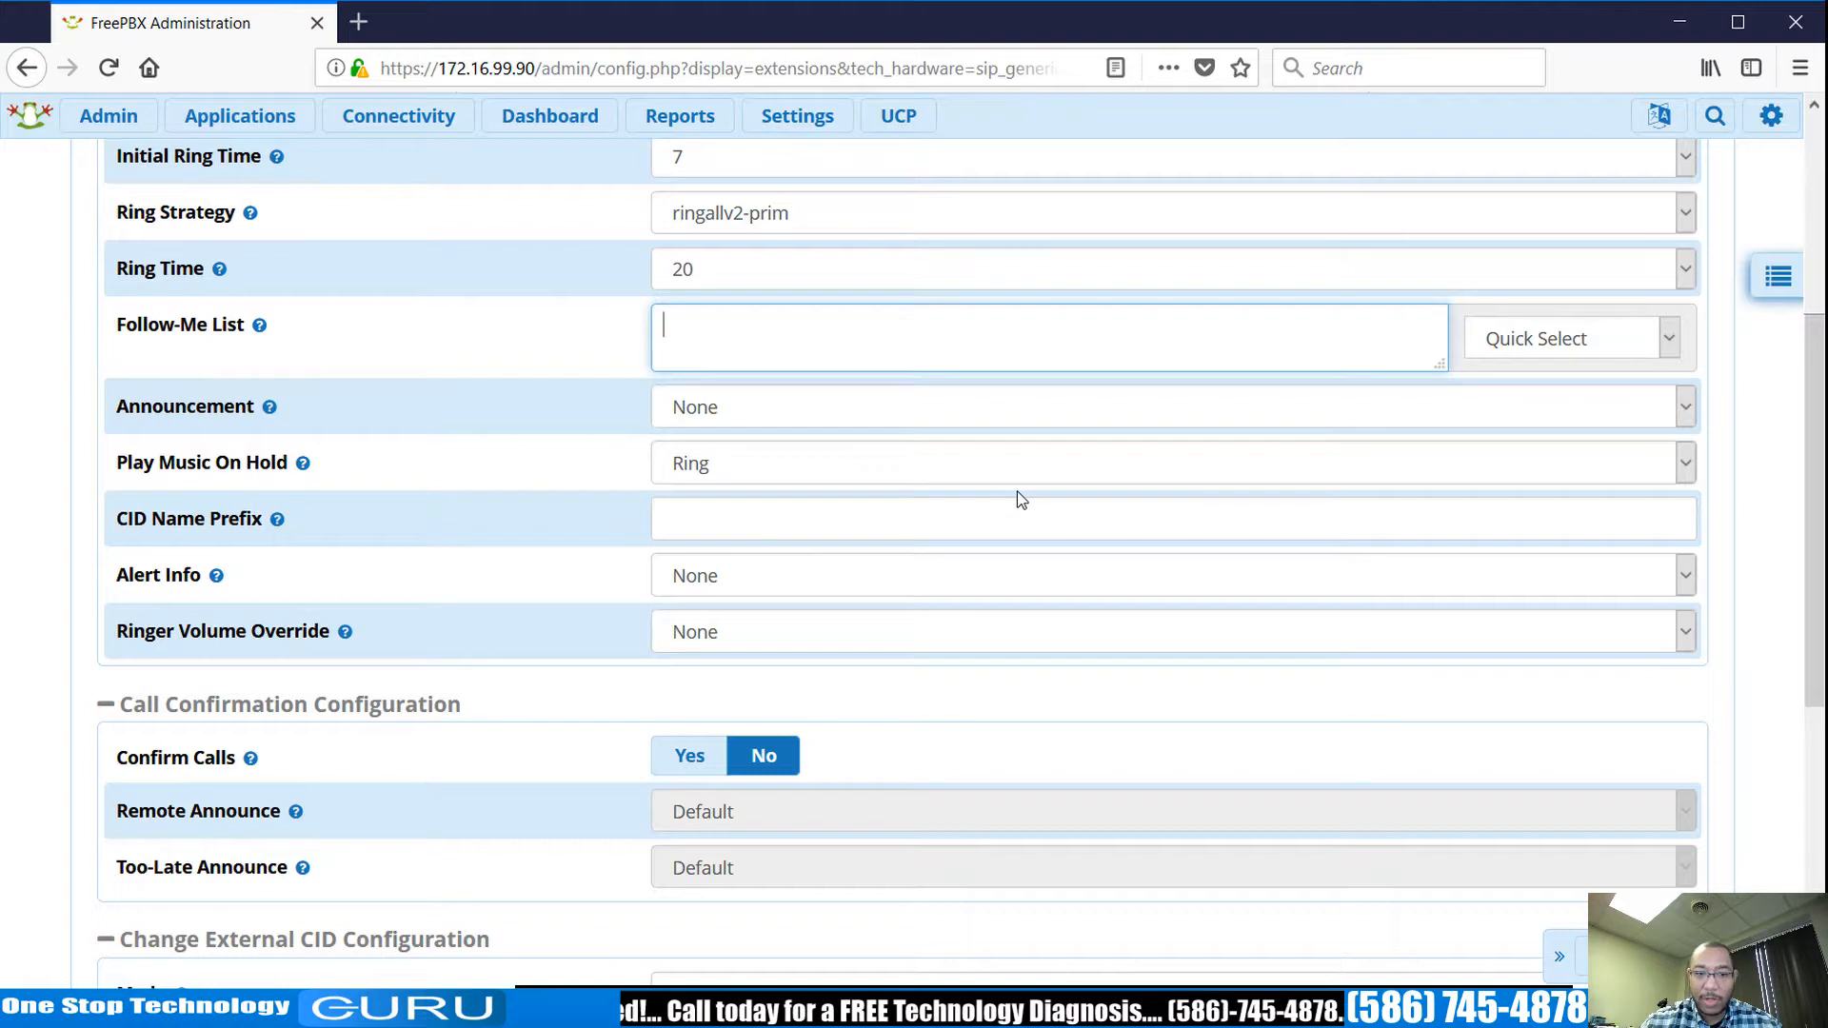
scroll(1018, 499, "down", 5)
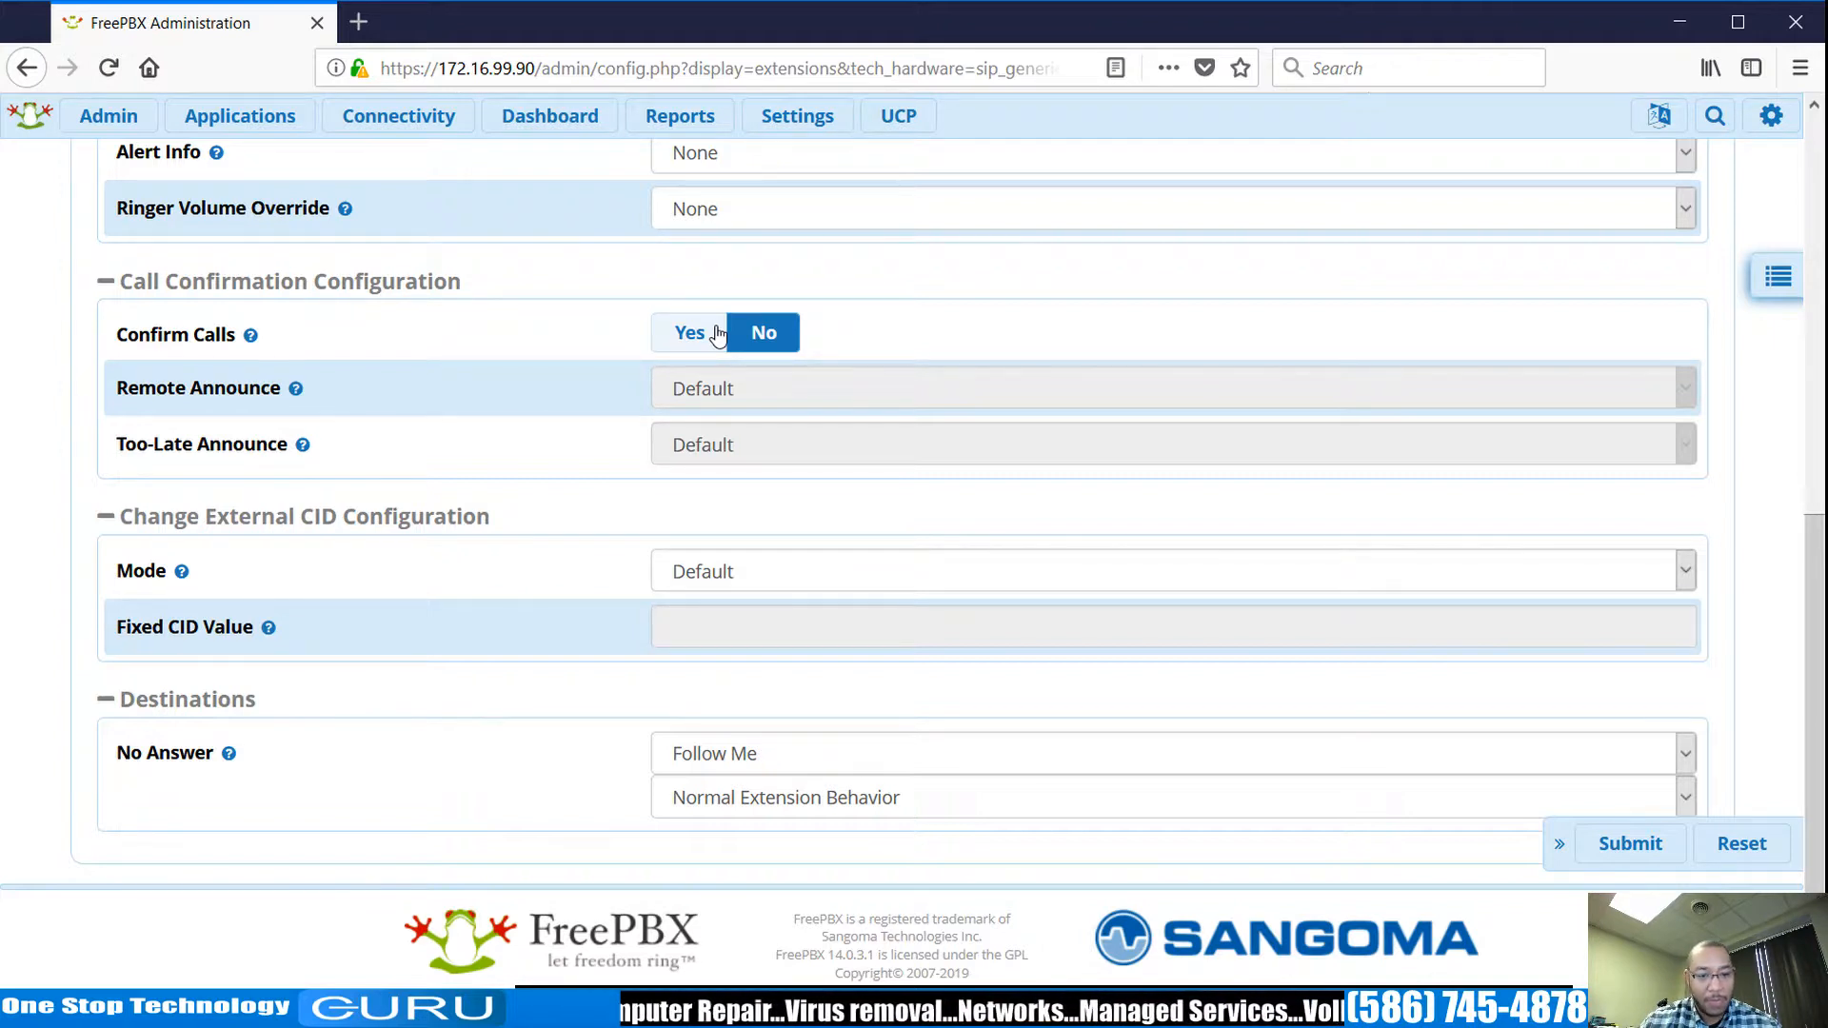
scroll(715, 335, "up", 8)
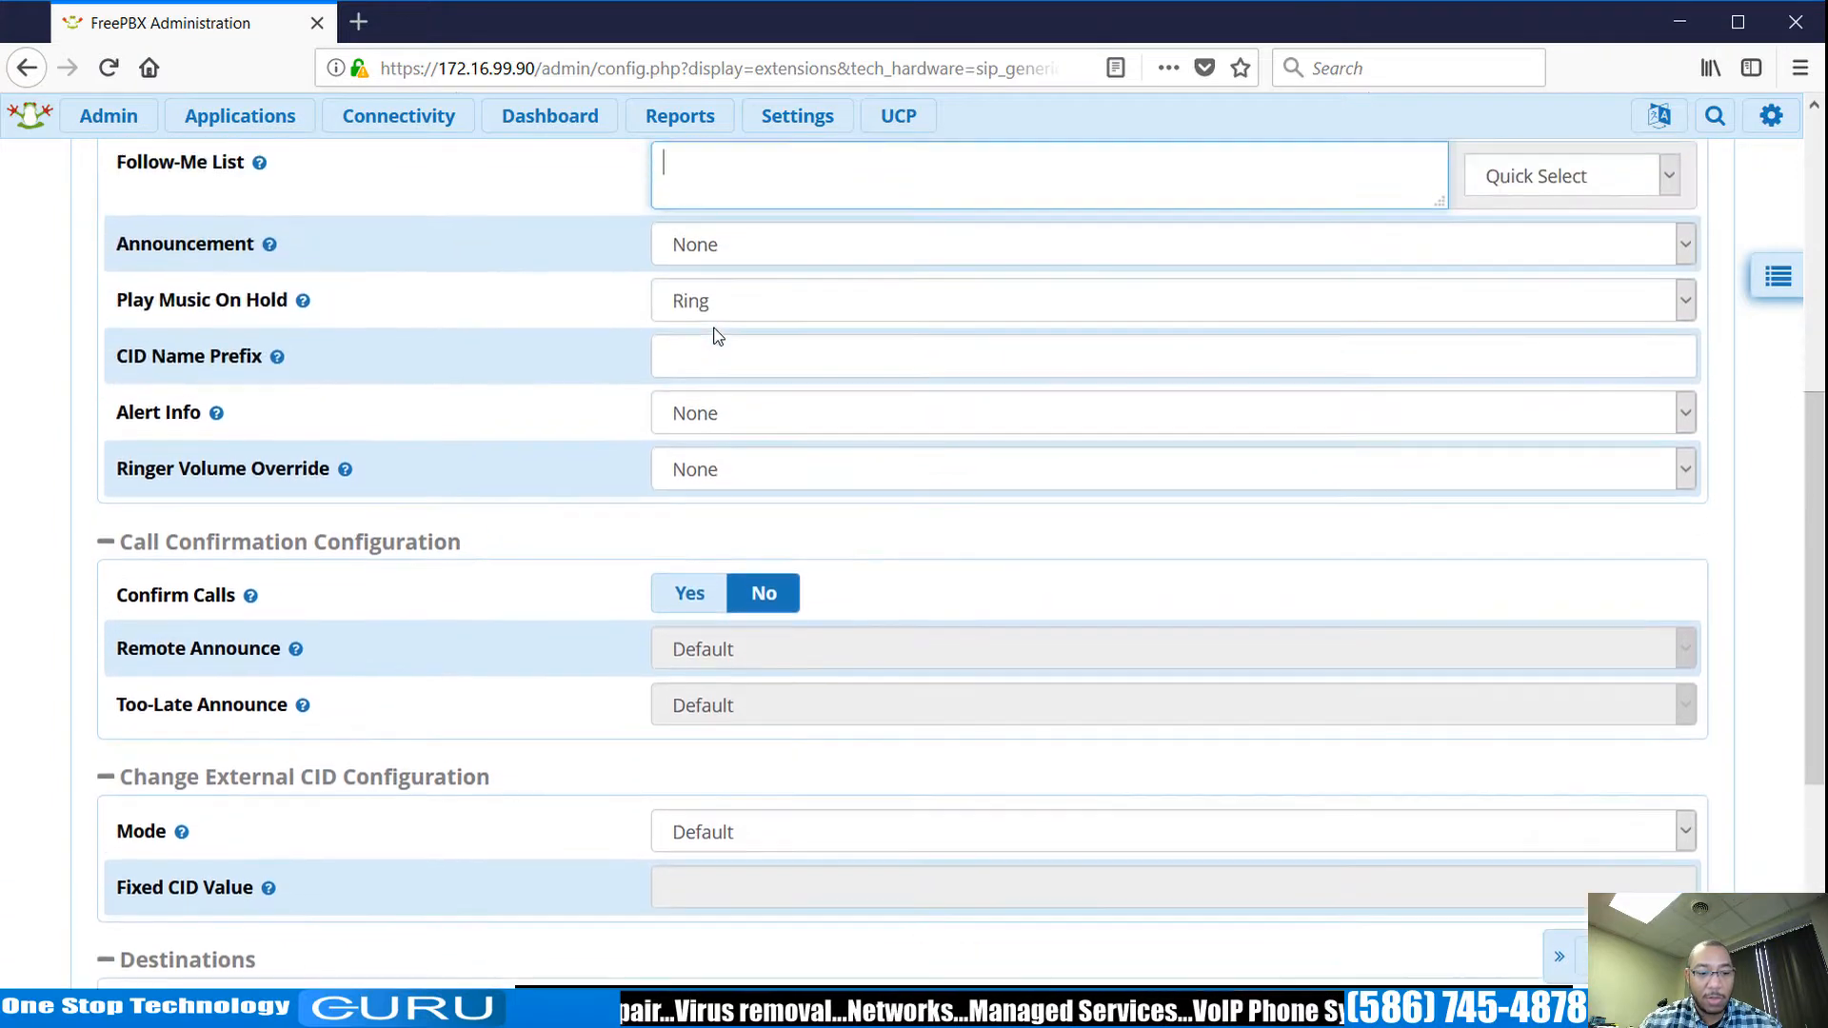
scroll(716, 335, "up", 2)
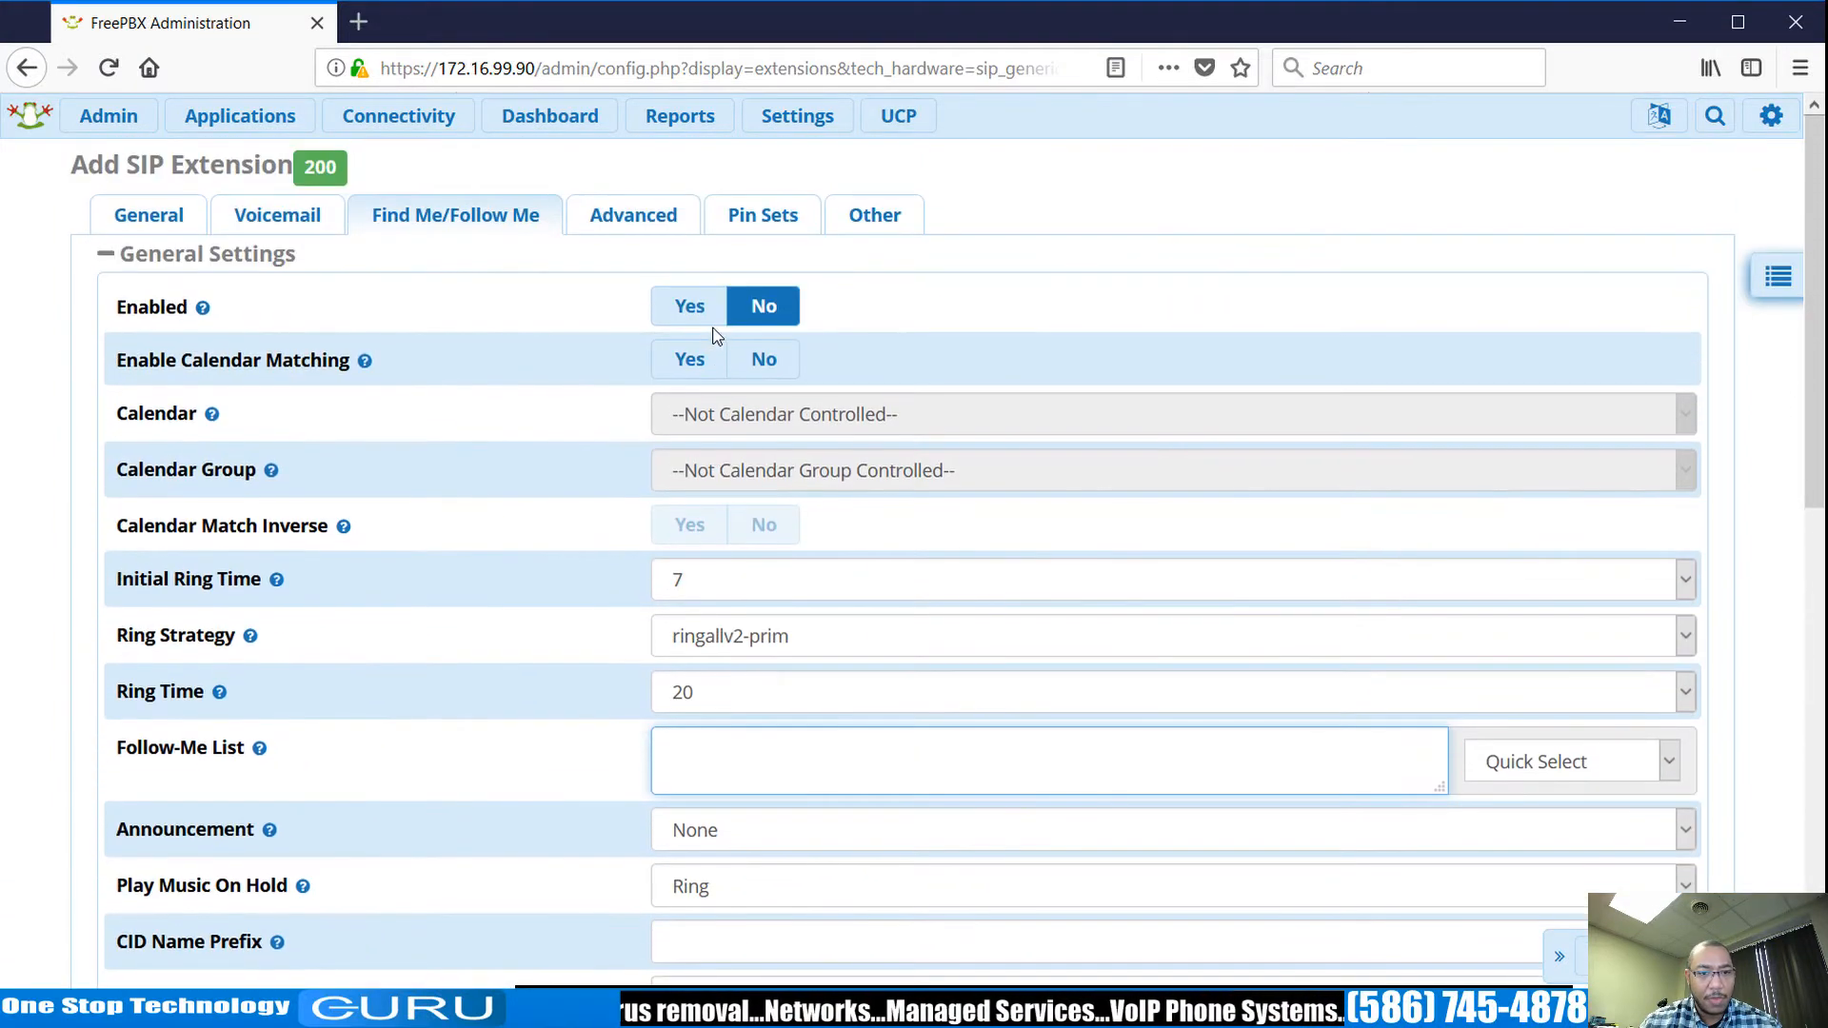
left_click(623, 217)
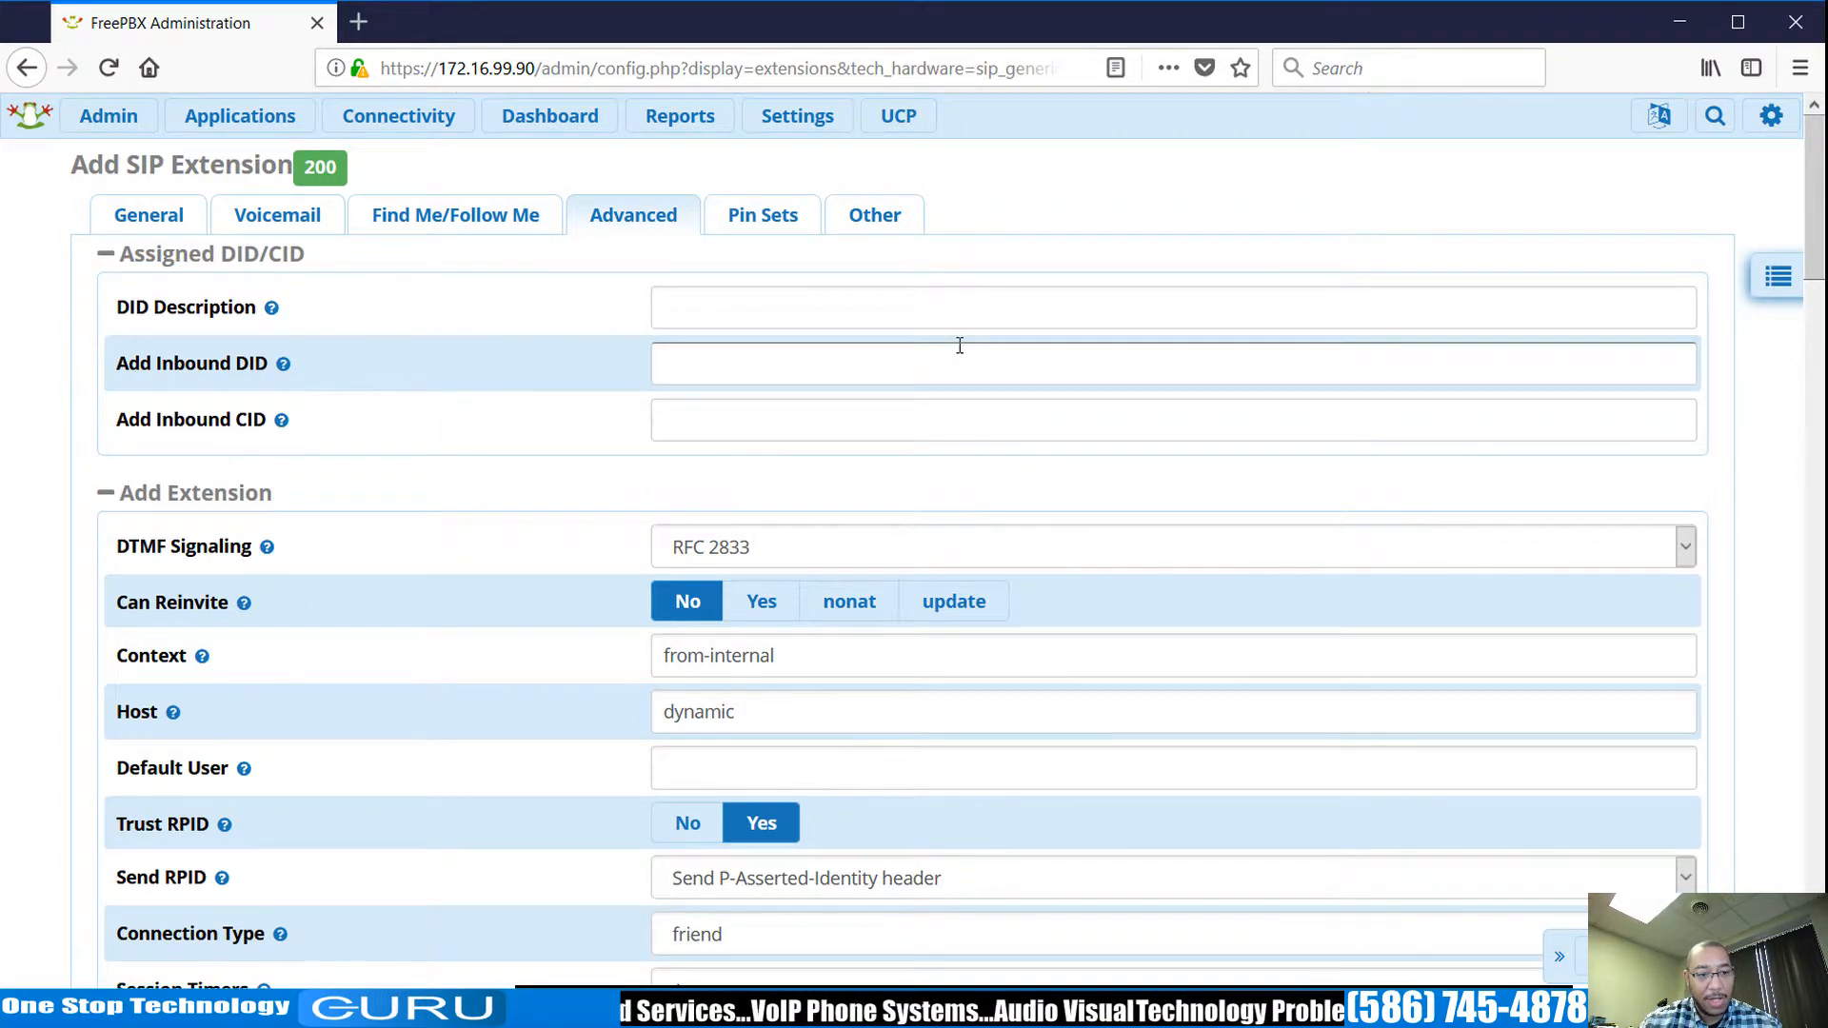
scroll(960, 346, "down", 3)
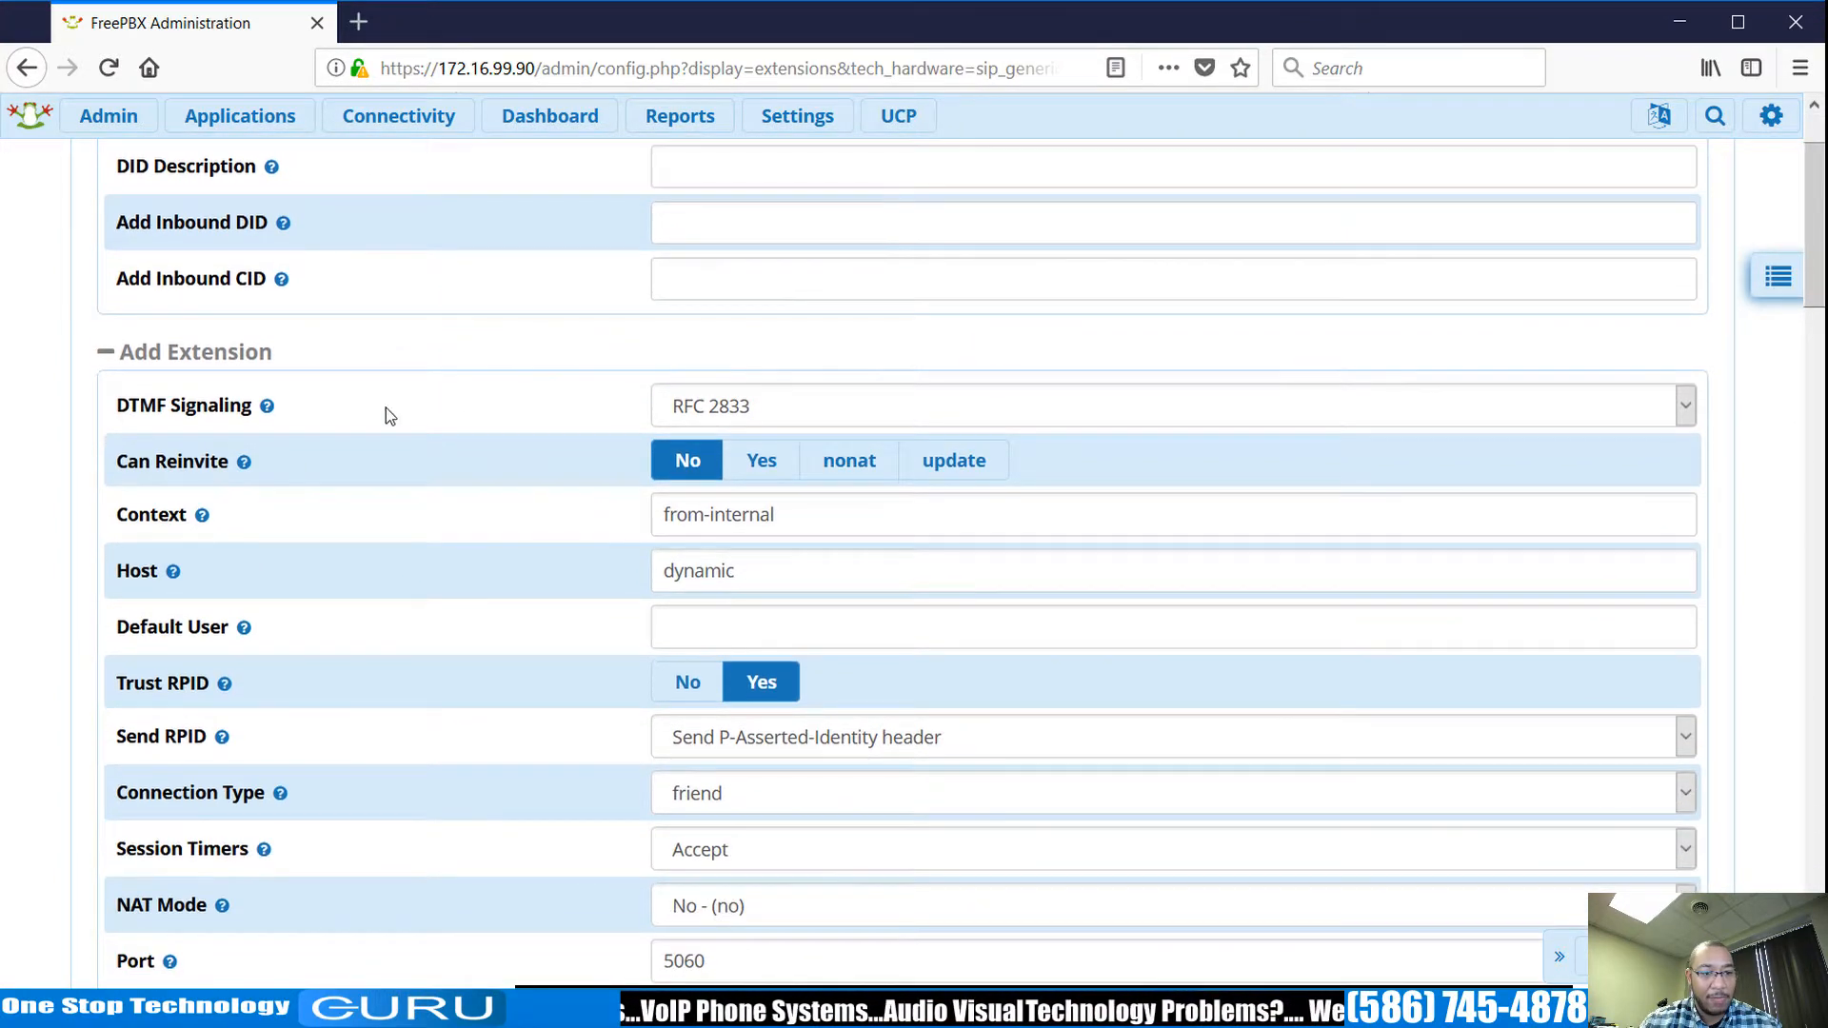
scroll(505, 361, "down", 3)
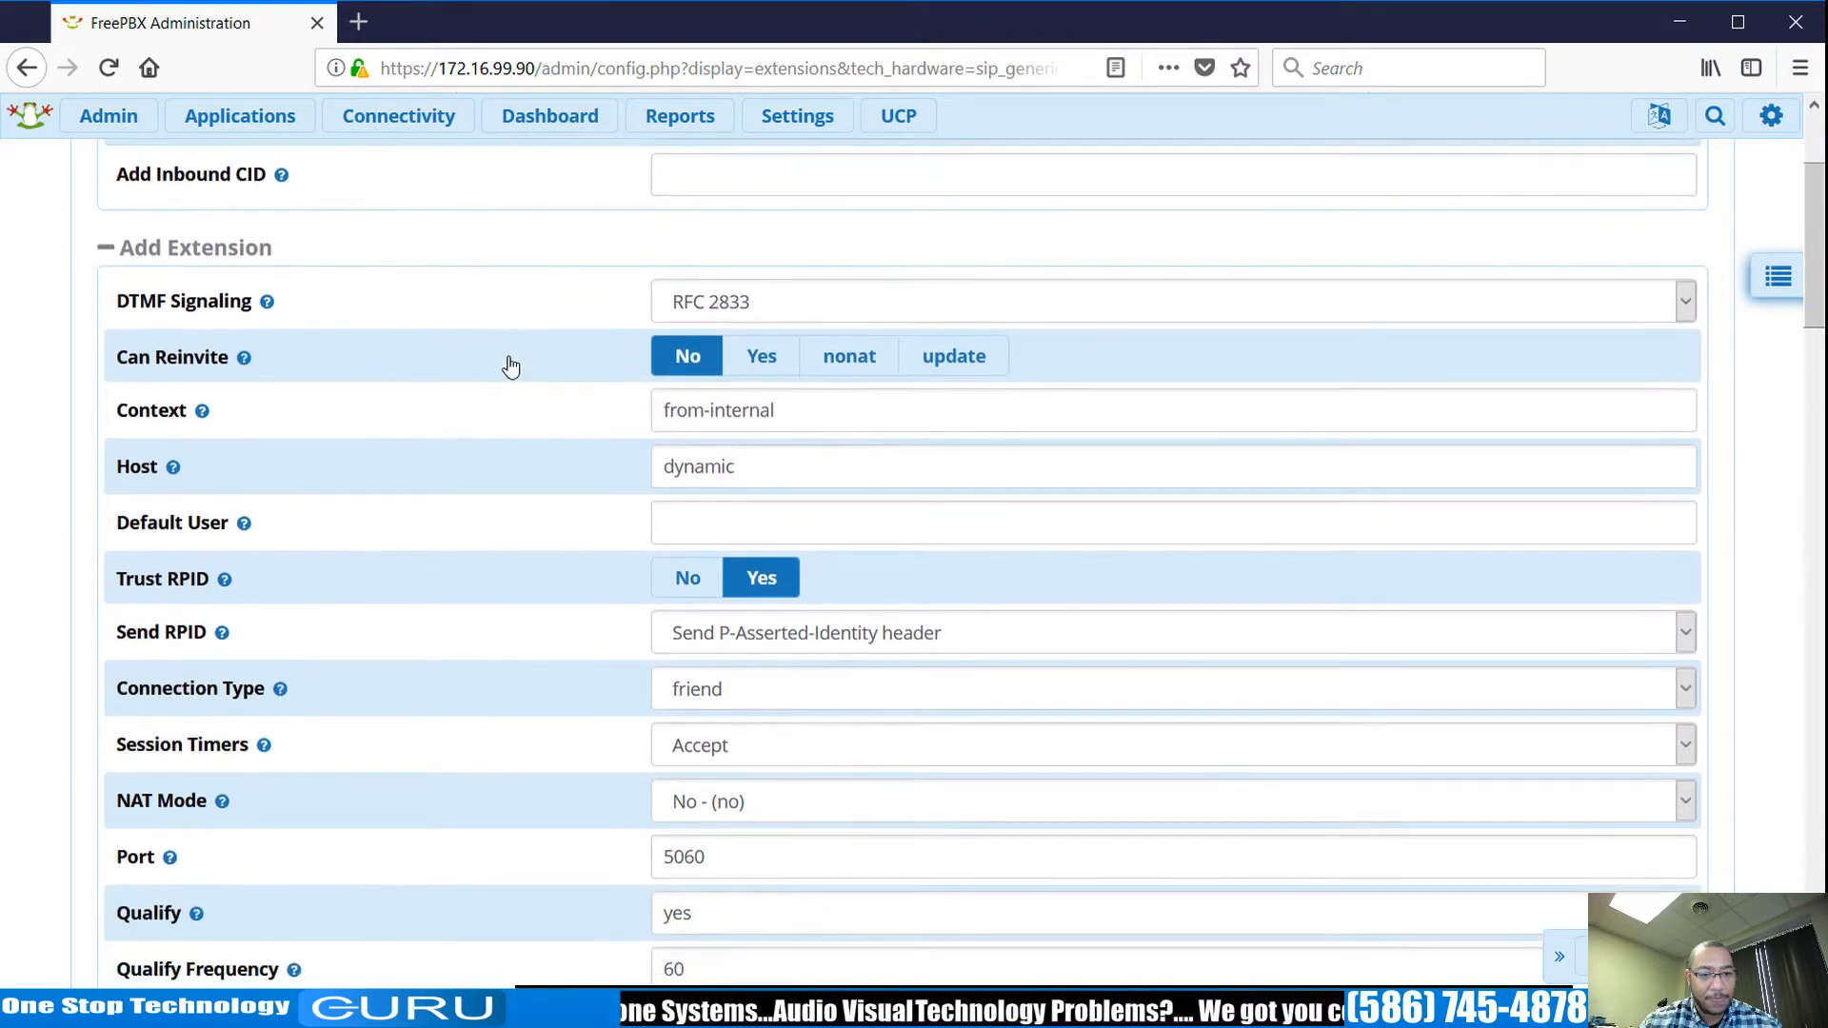
scroll(547, 334, "up", 1)
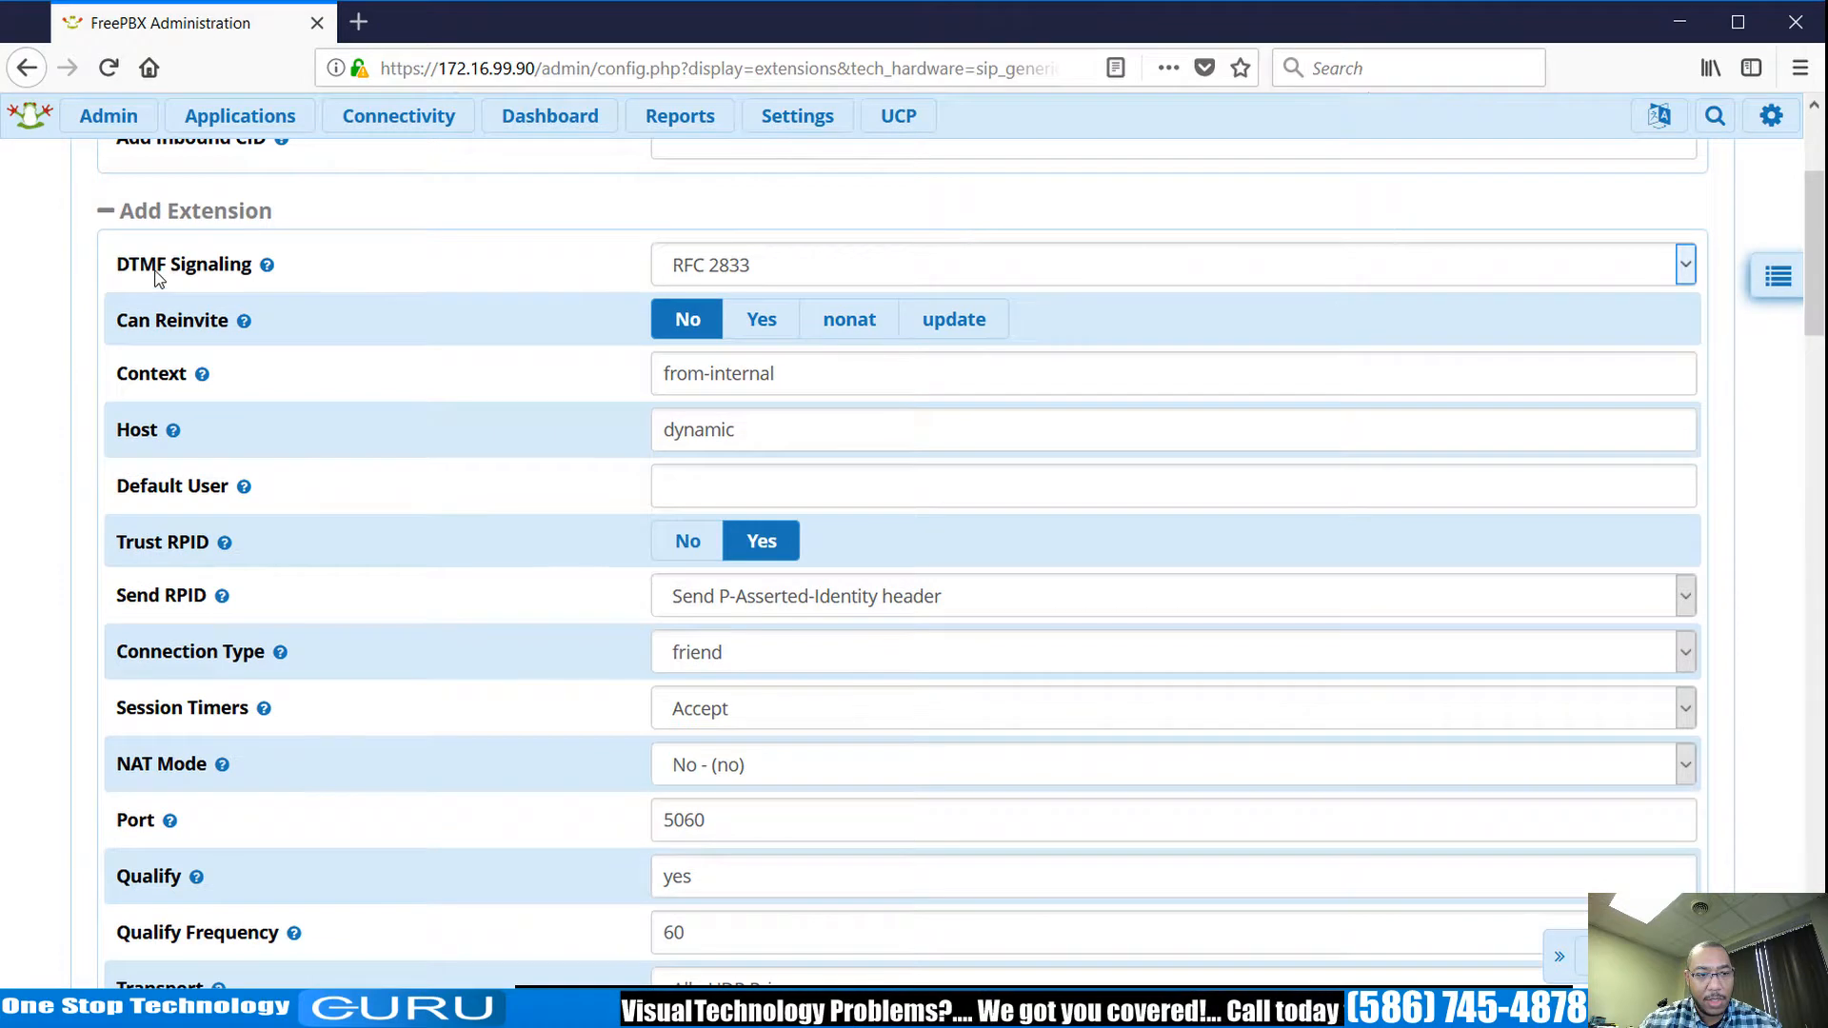
scroll(680, 379, "down", 5)
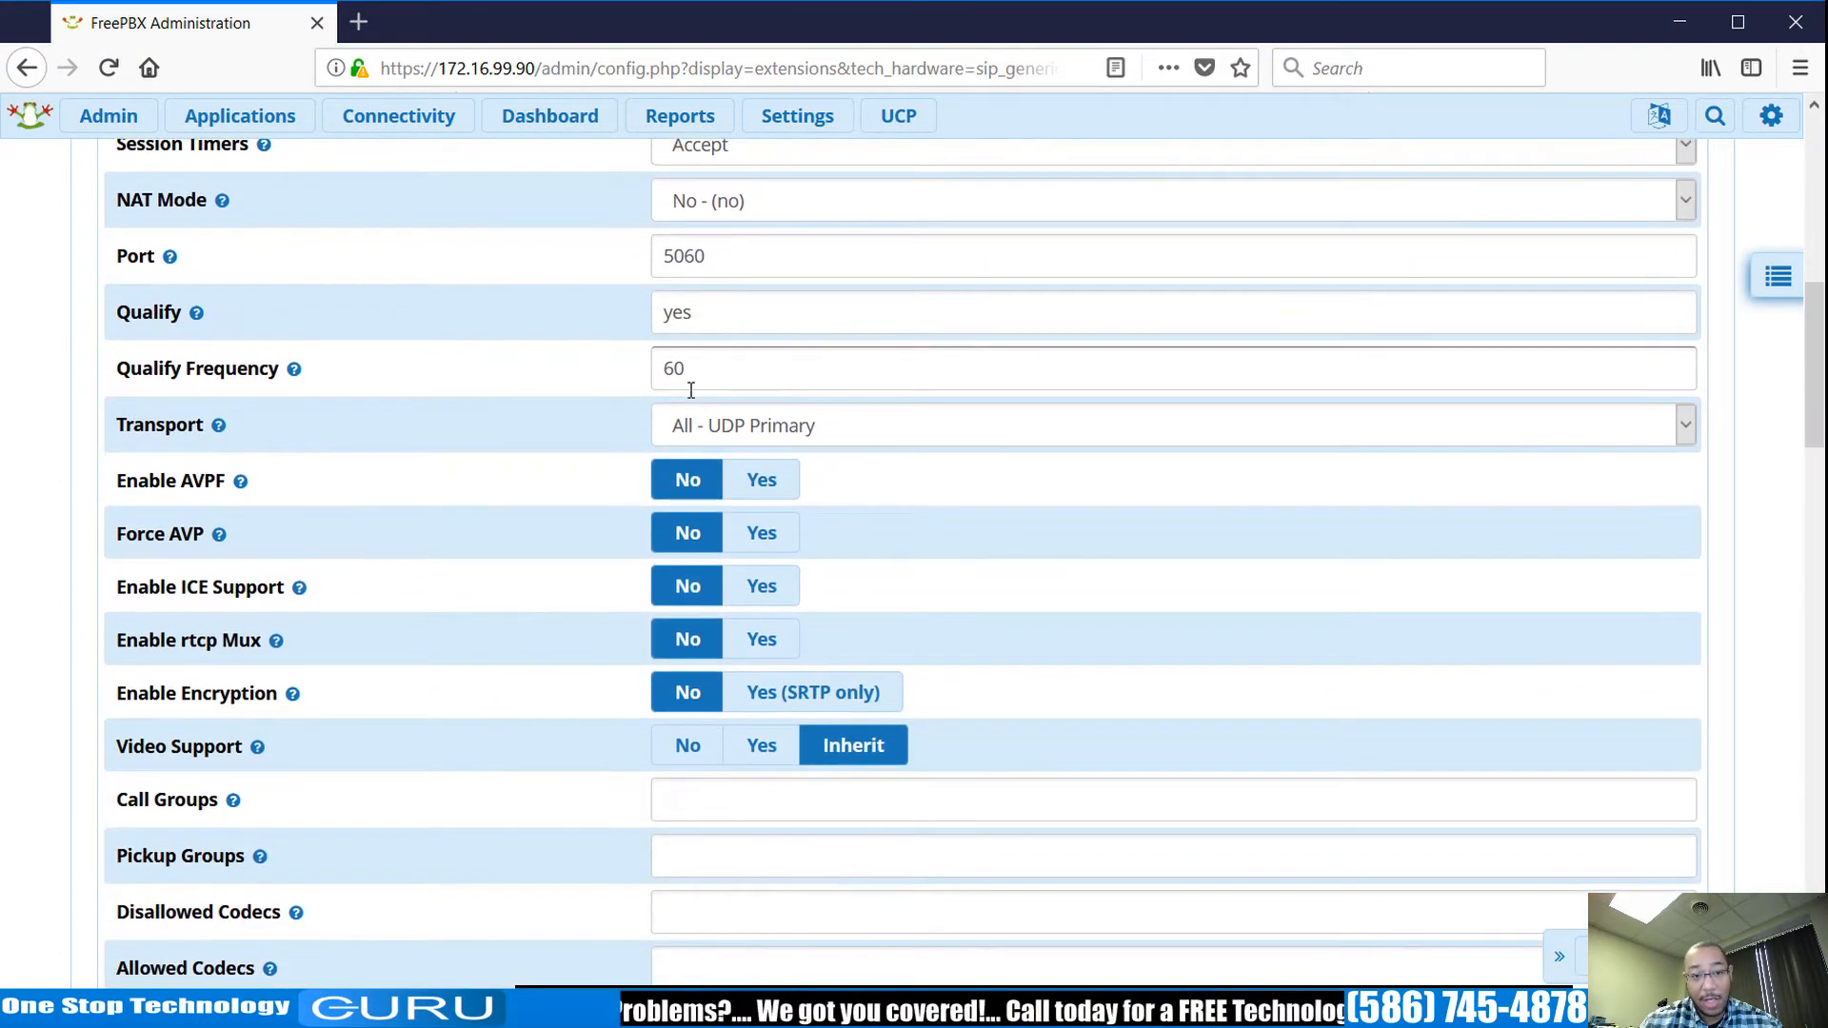
scroll(988, 459, "down", 4)
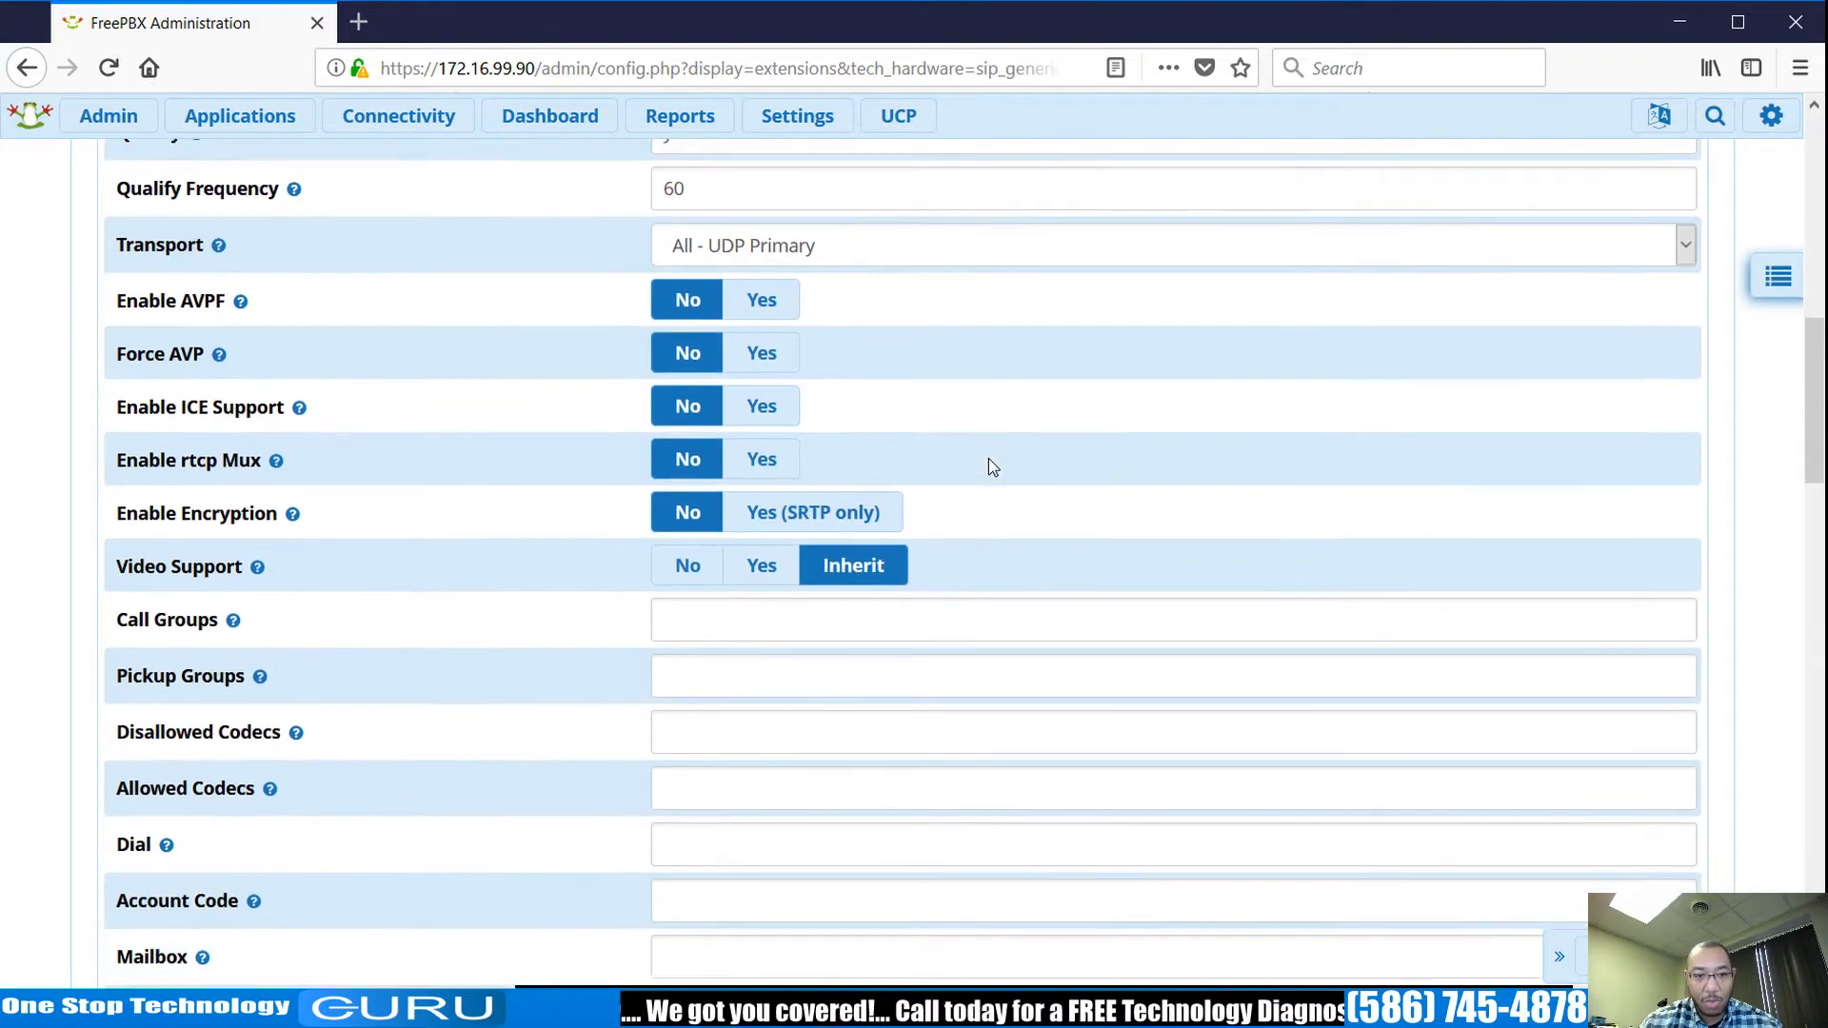
scroll(989, 459, "down", 5)
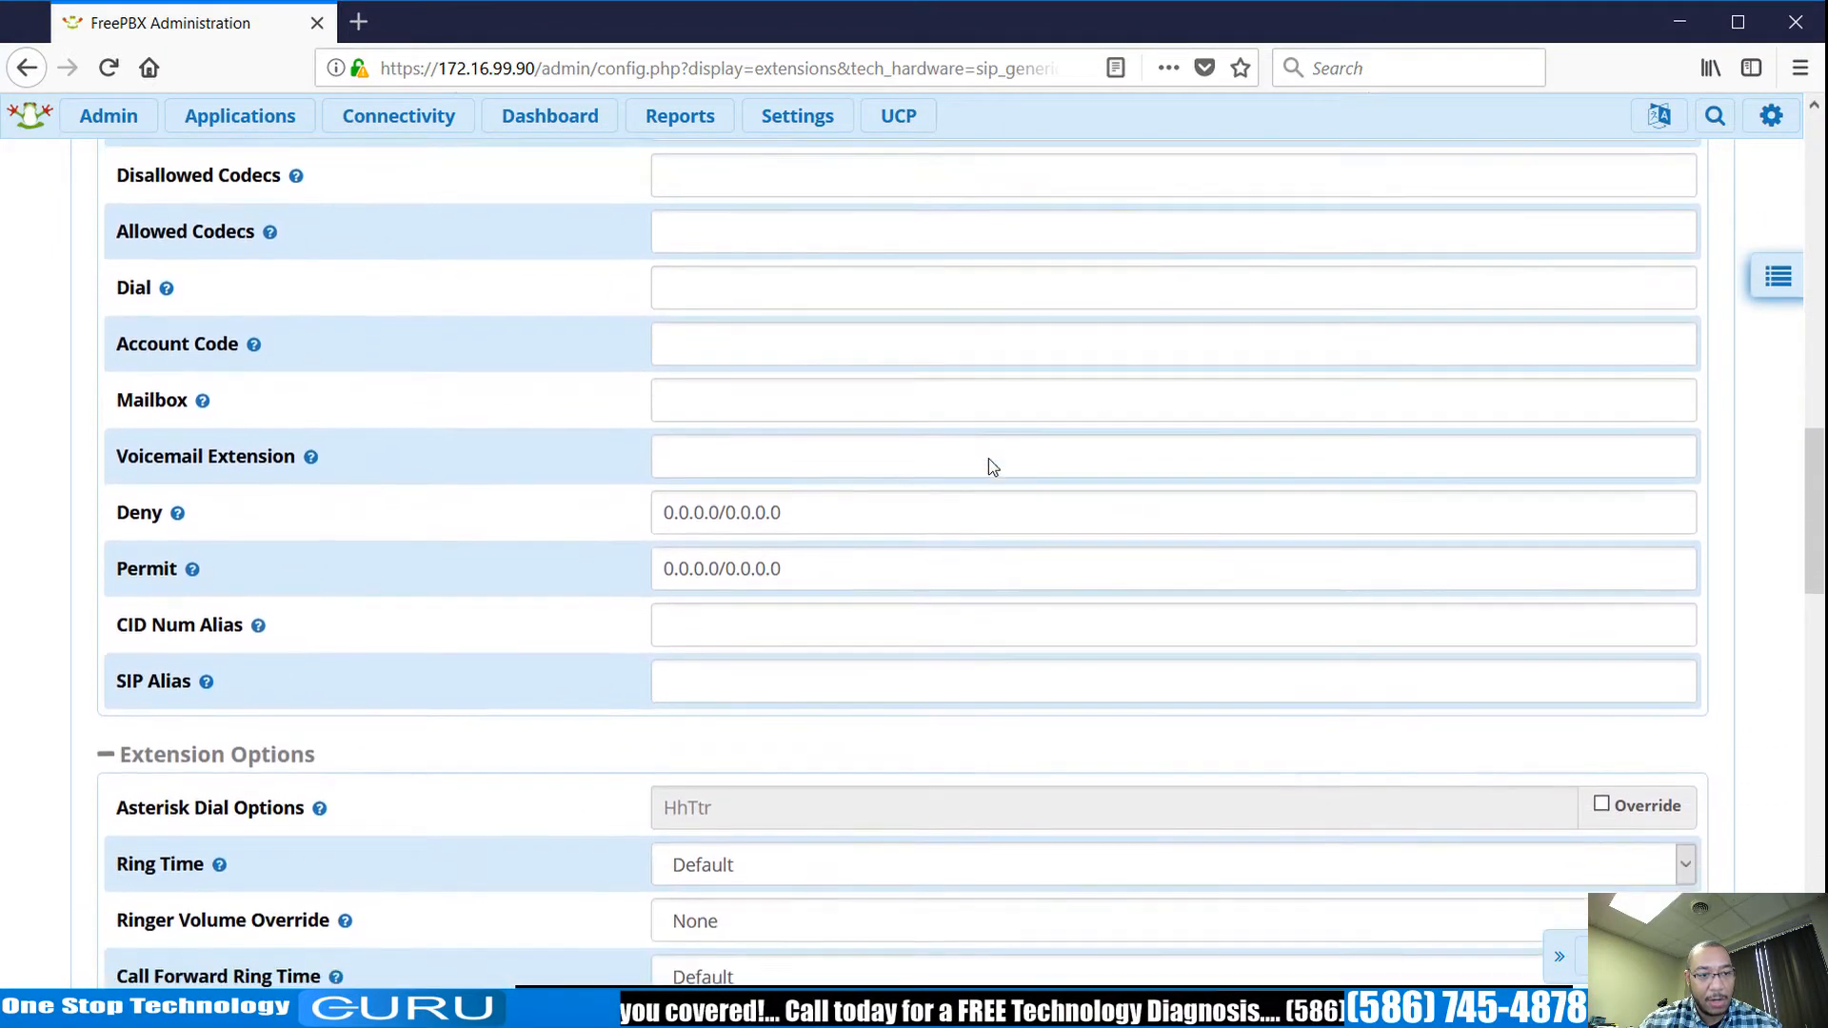
scroll(990, 459, "down", 4)
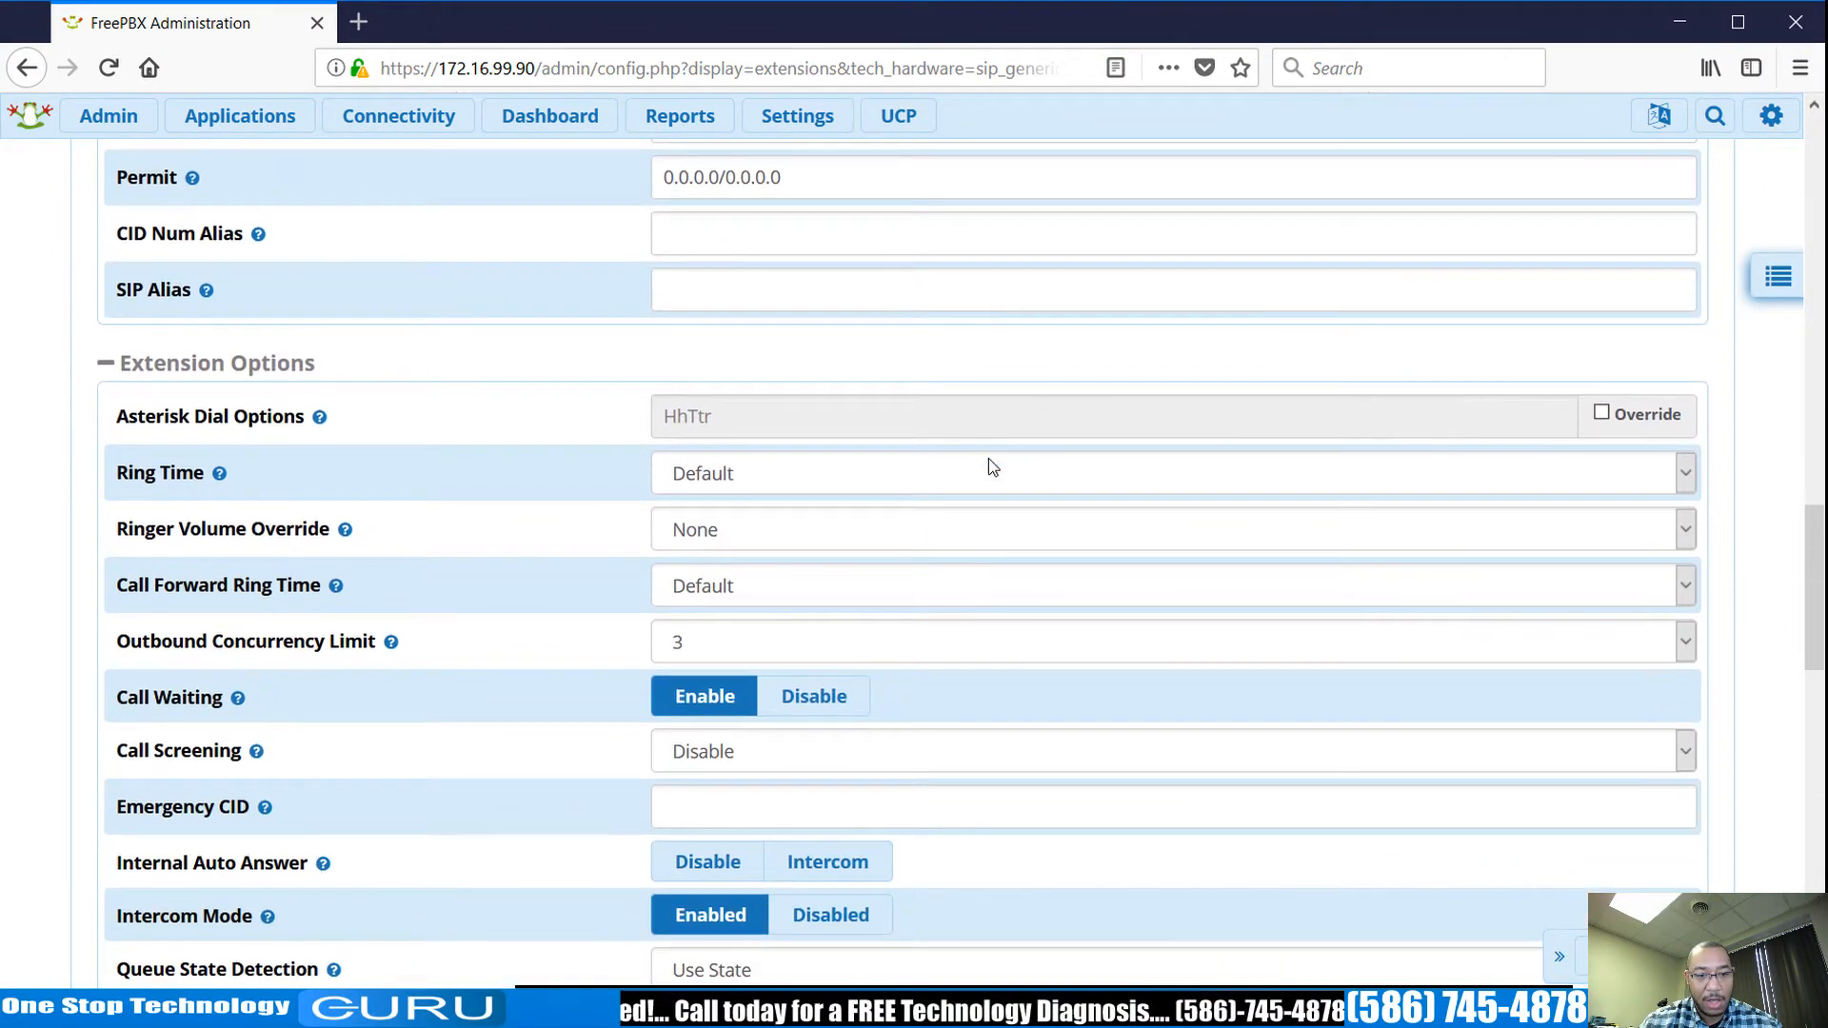
scroll(988, 459, "down", 4)
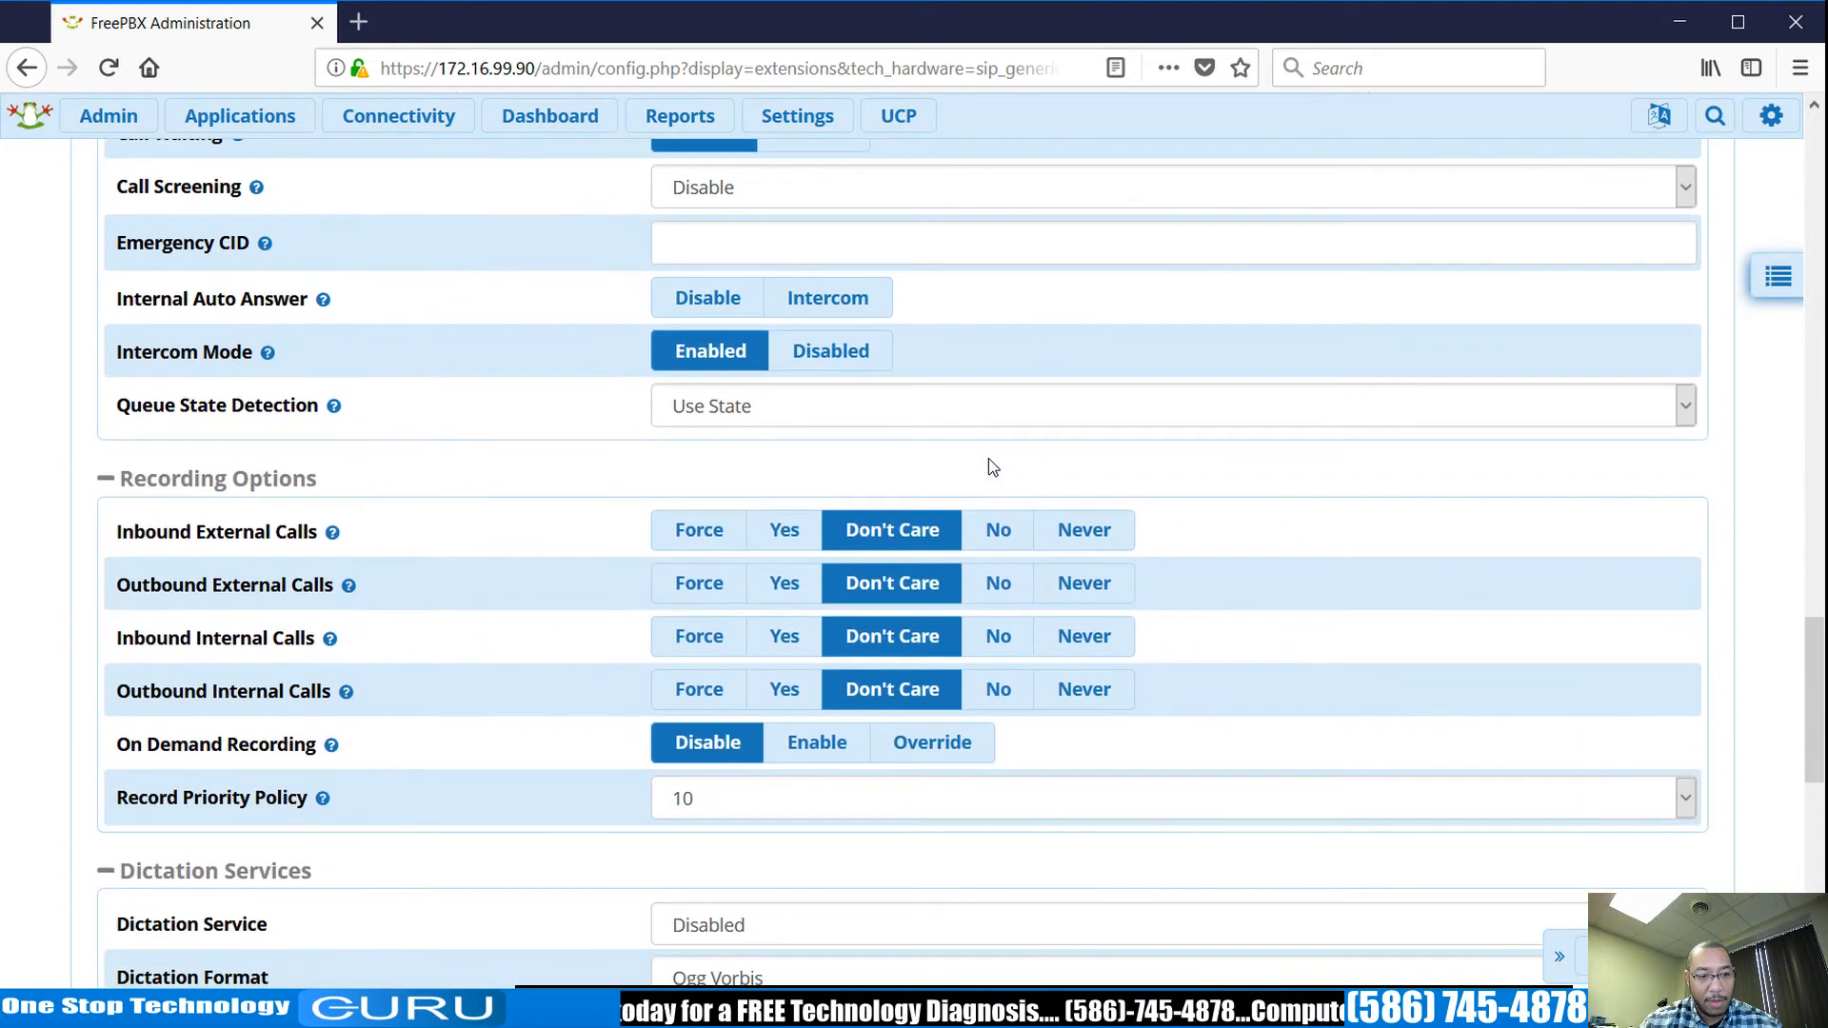
scroll(988, 466, "down", 5)
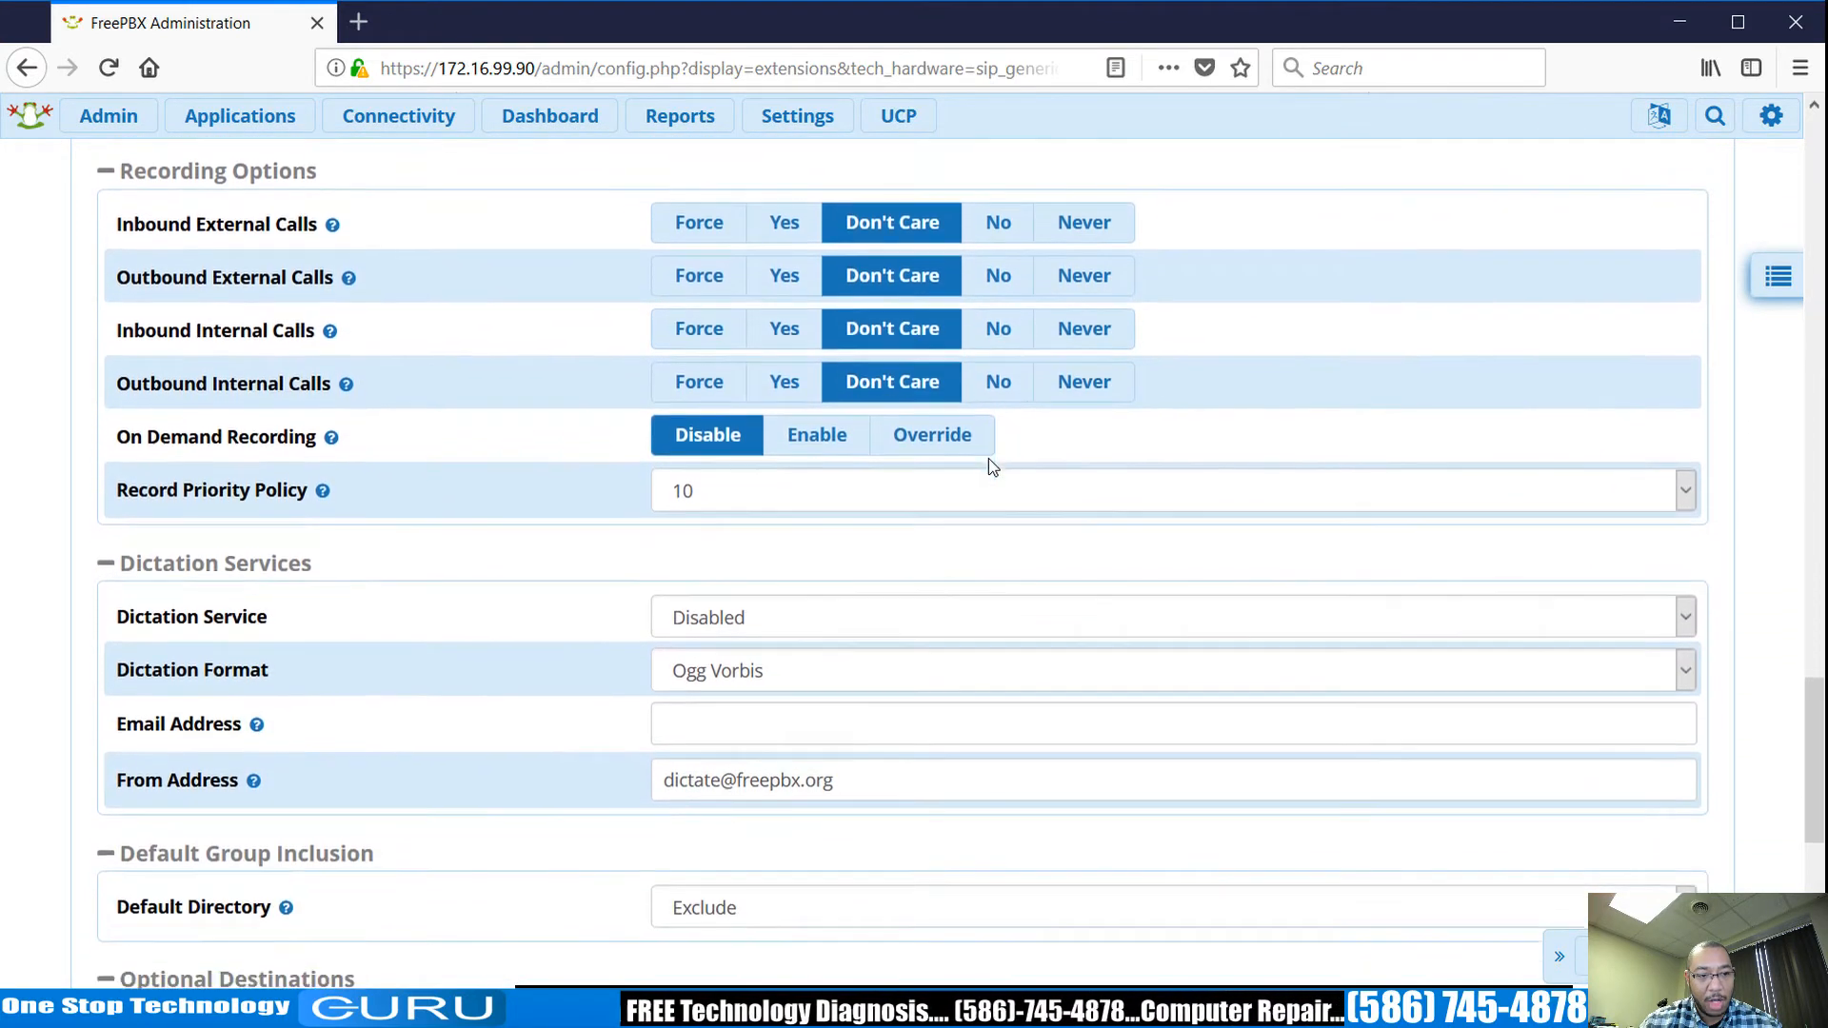
scroll(988, 459, "down", 2)
scroll(989, 459, "up", 15)
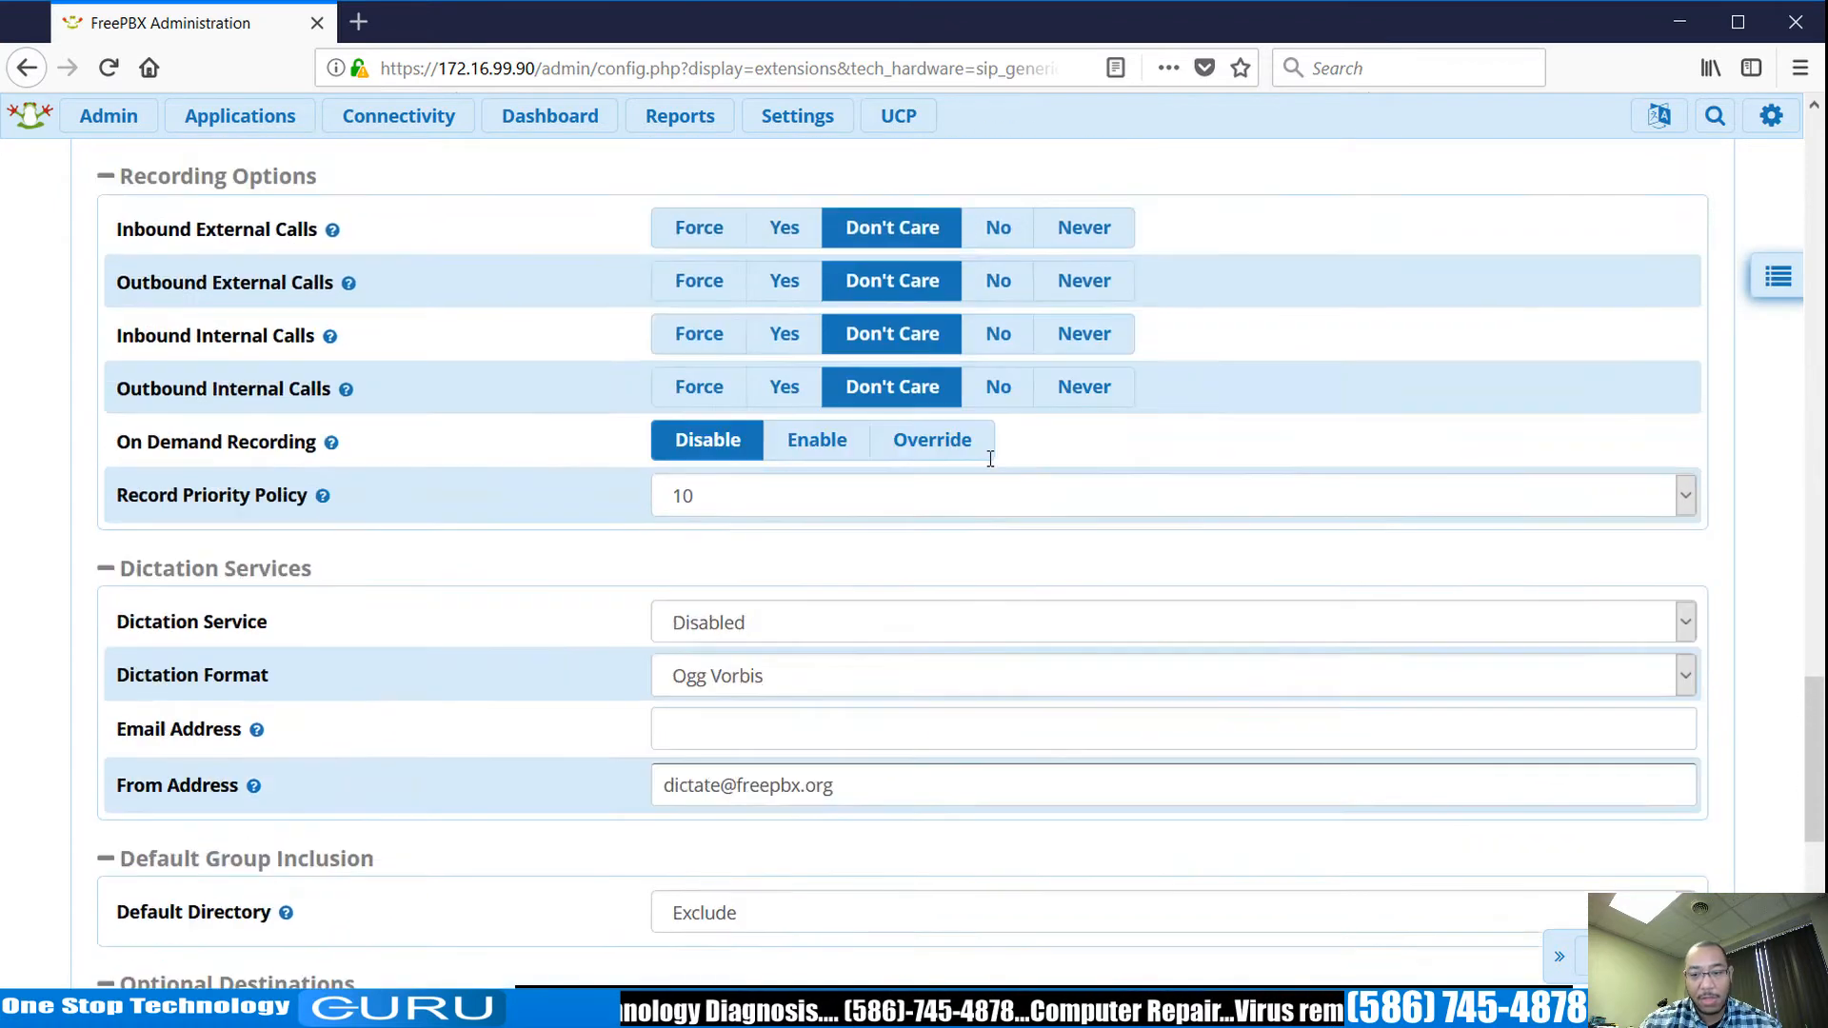
scroll(992, 460, "up", 15)
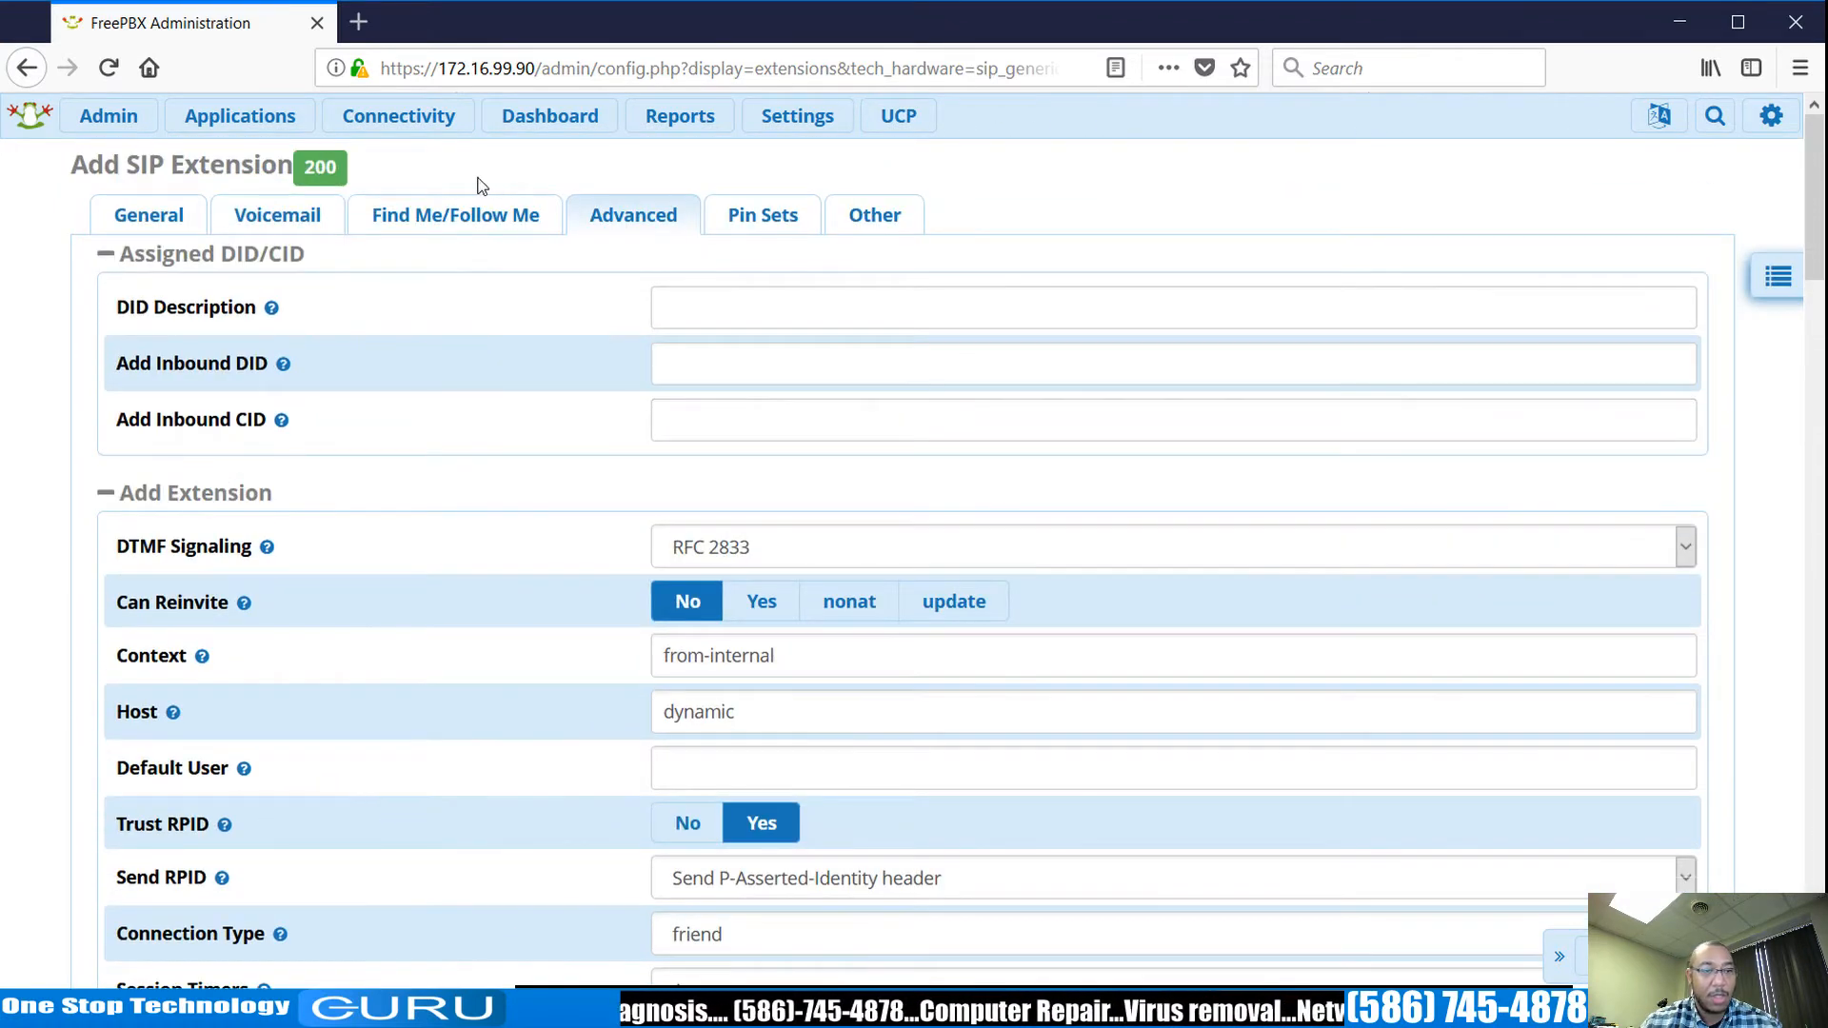
mouse_move(273, 133)
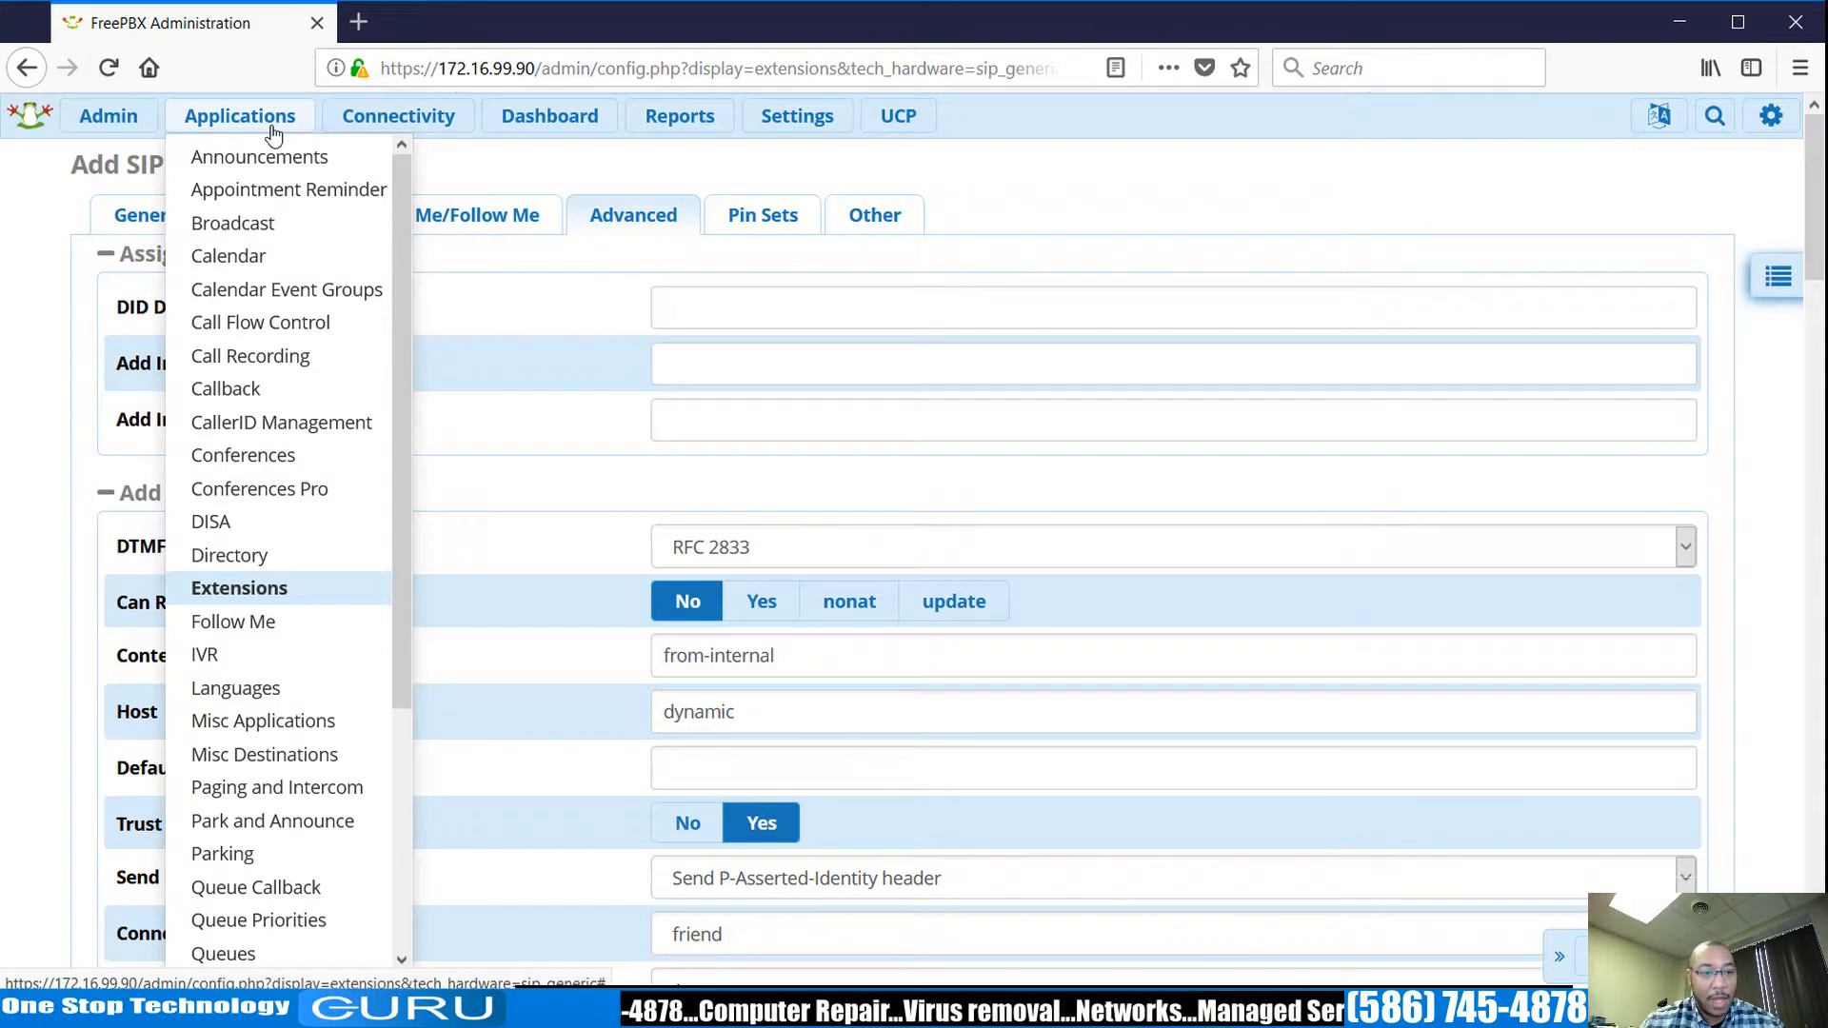
Open the System Admin module and view its Hostname settings.
mouse_move(110, 116)
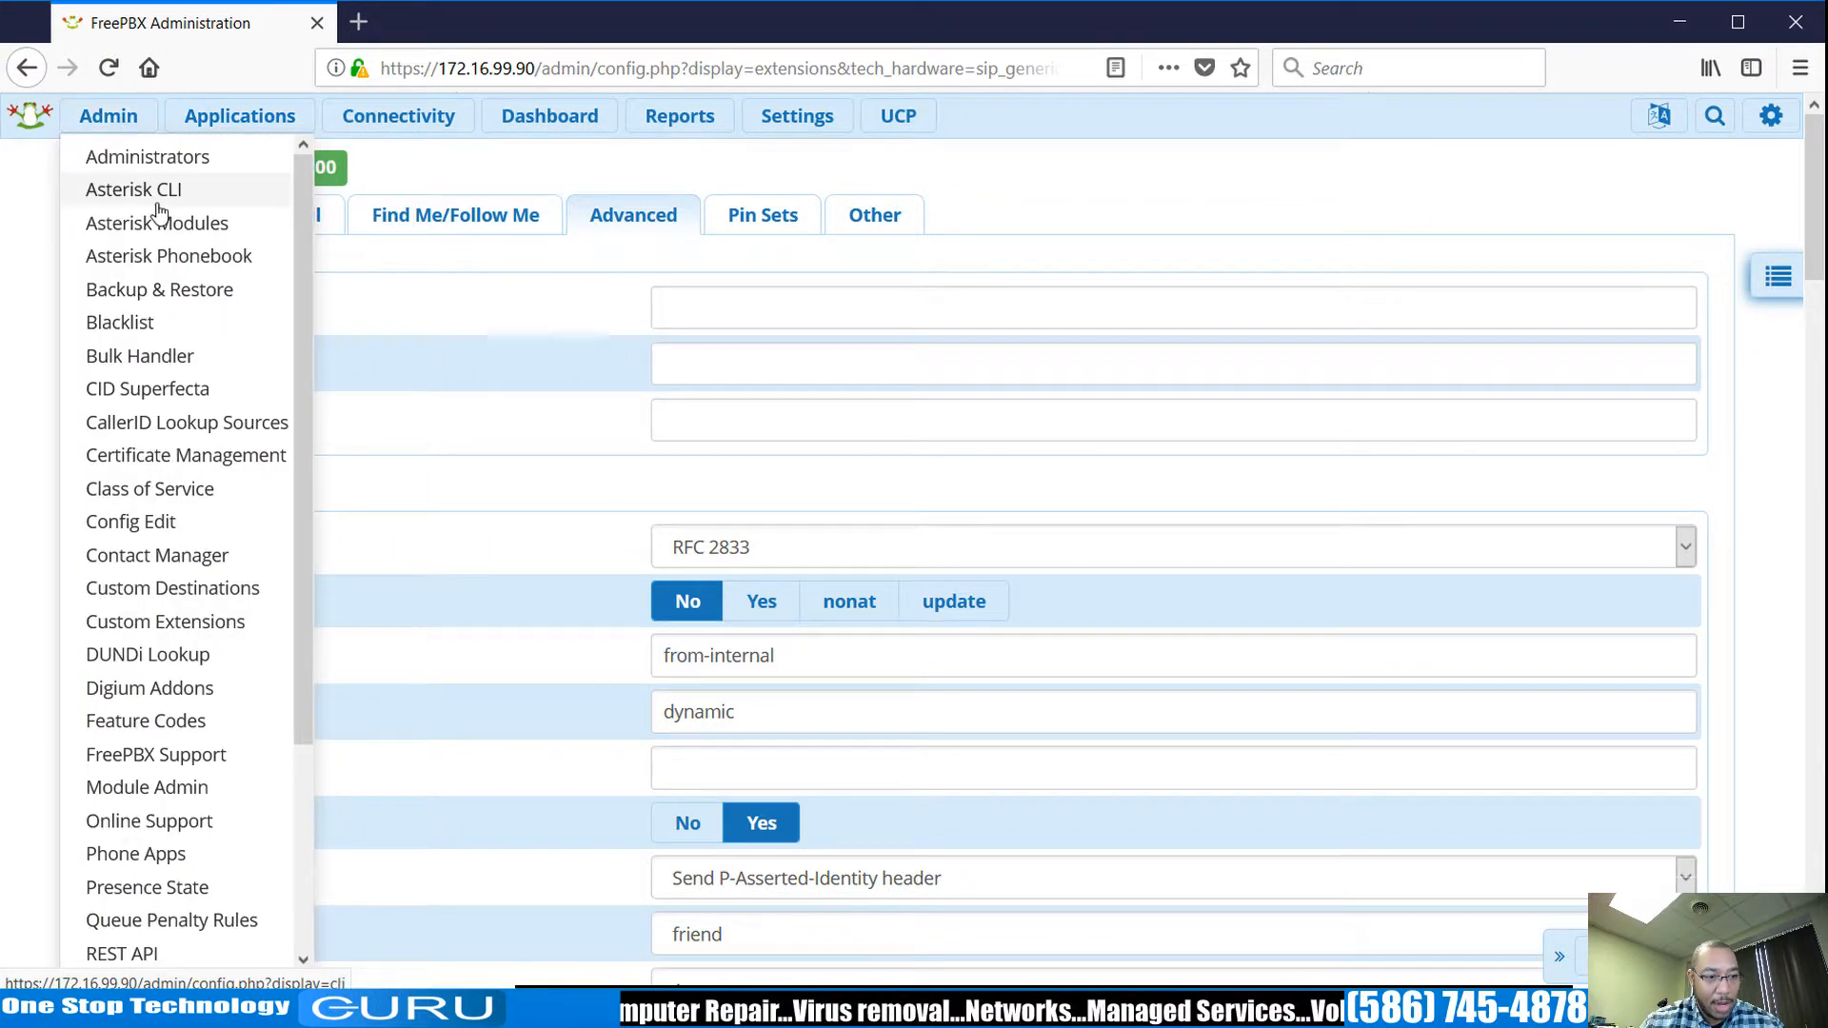
scroll(211, 762, "down", 3)
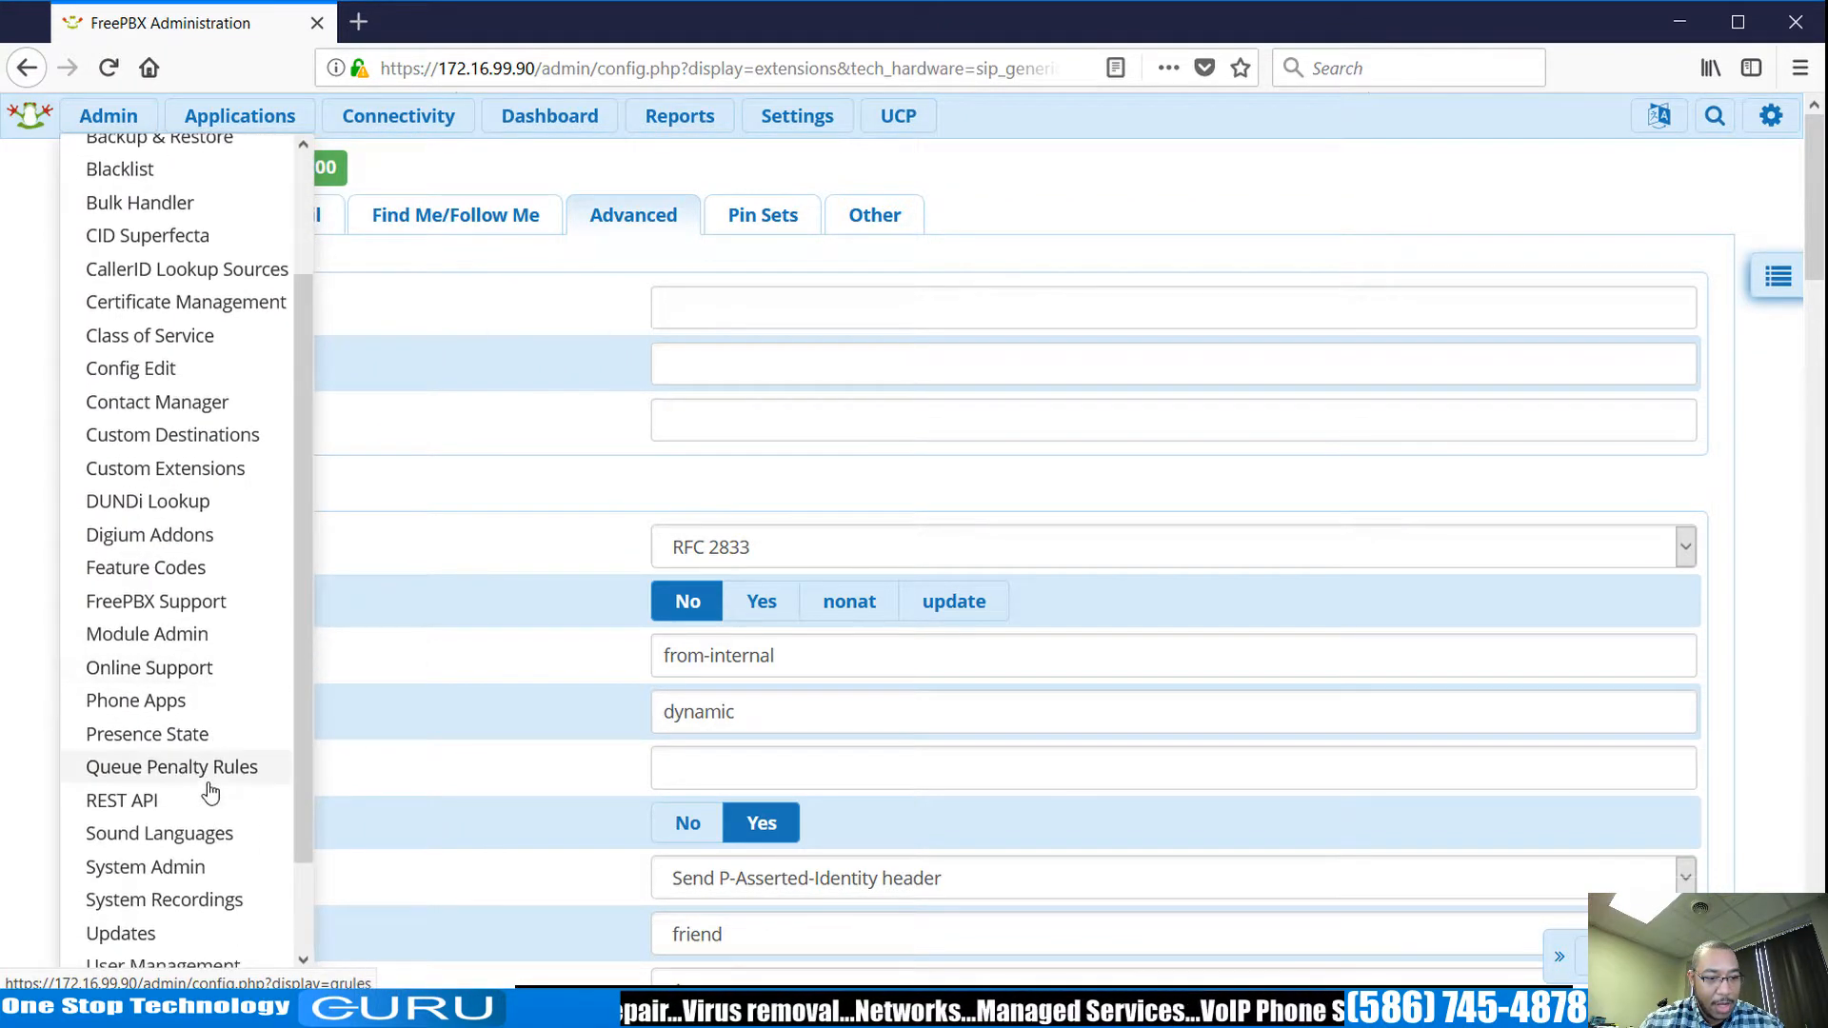
scroll(211, 792, "down", 2)
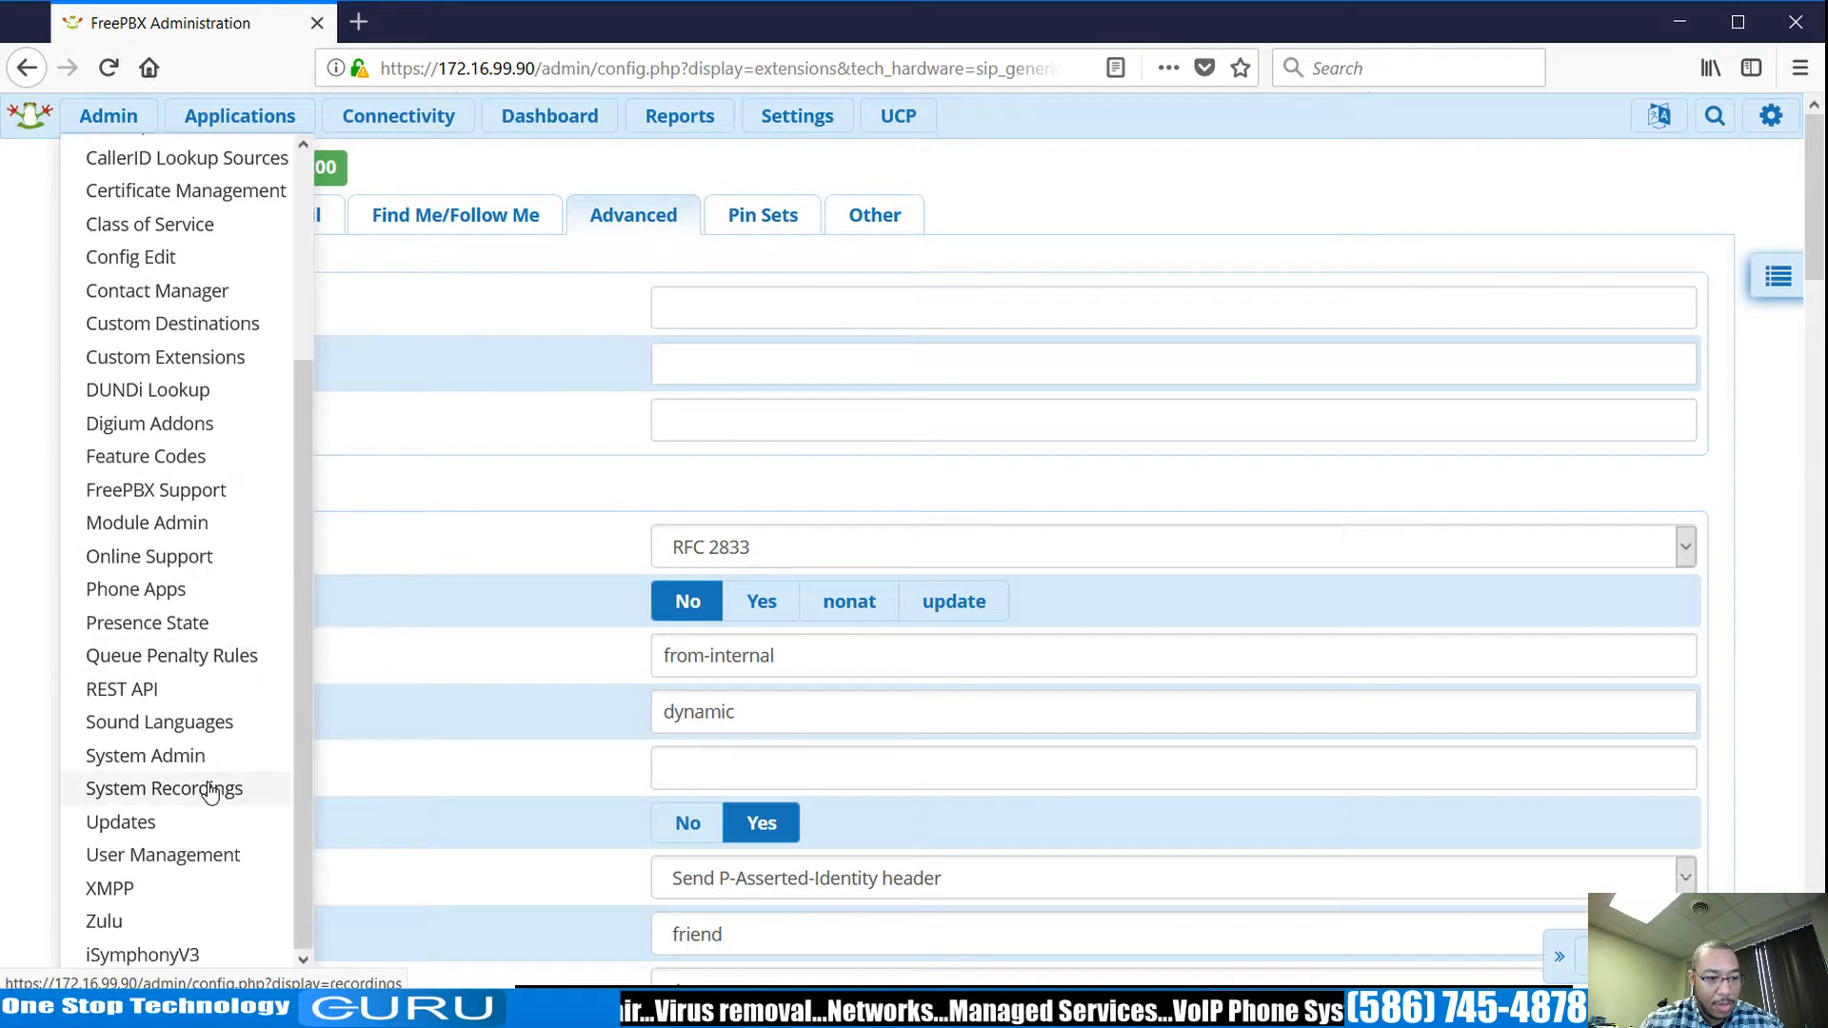
left_click(157, 757)
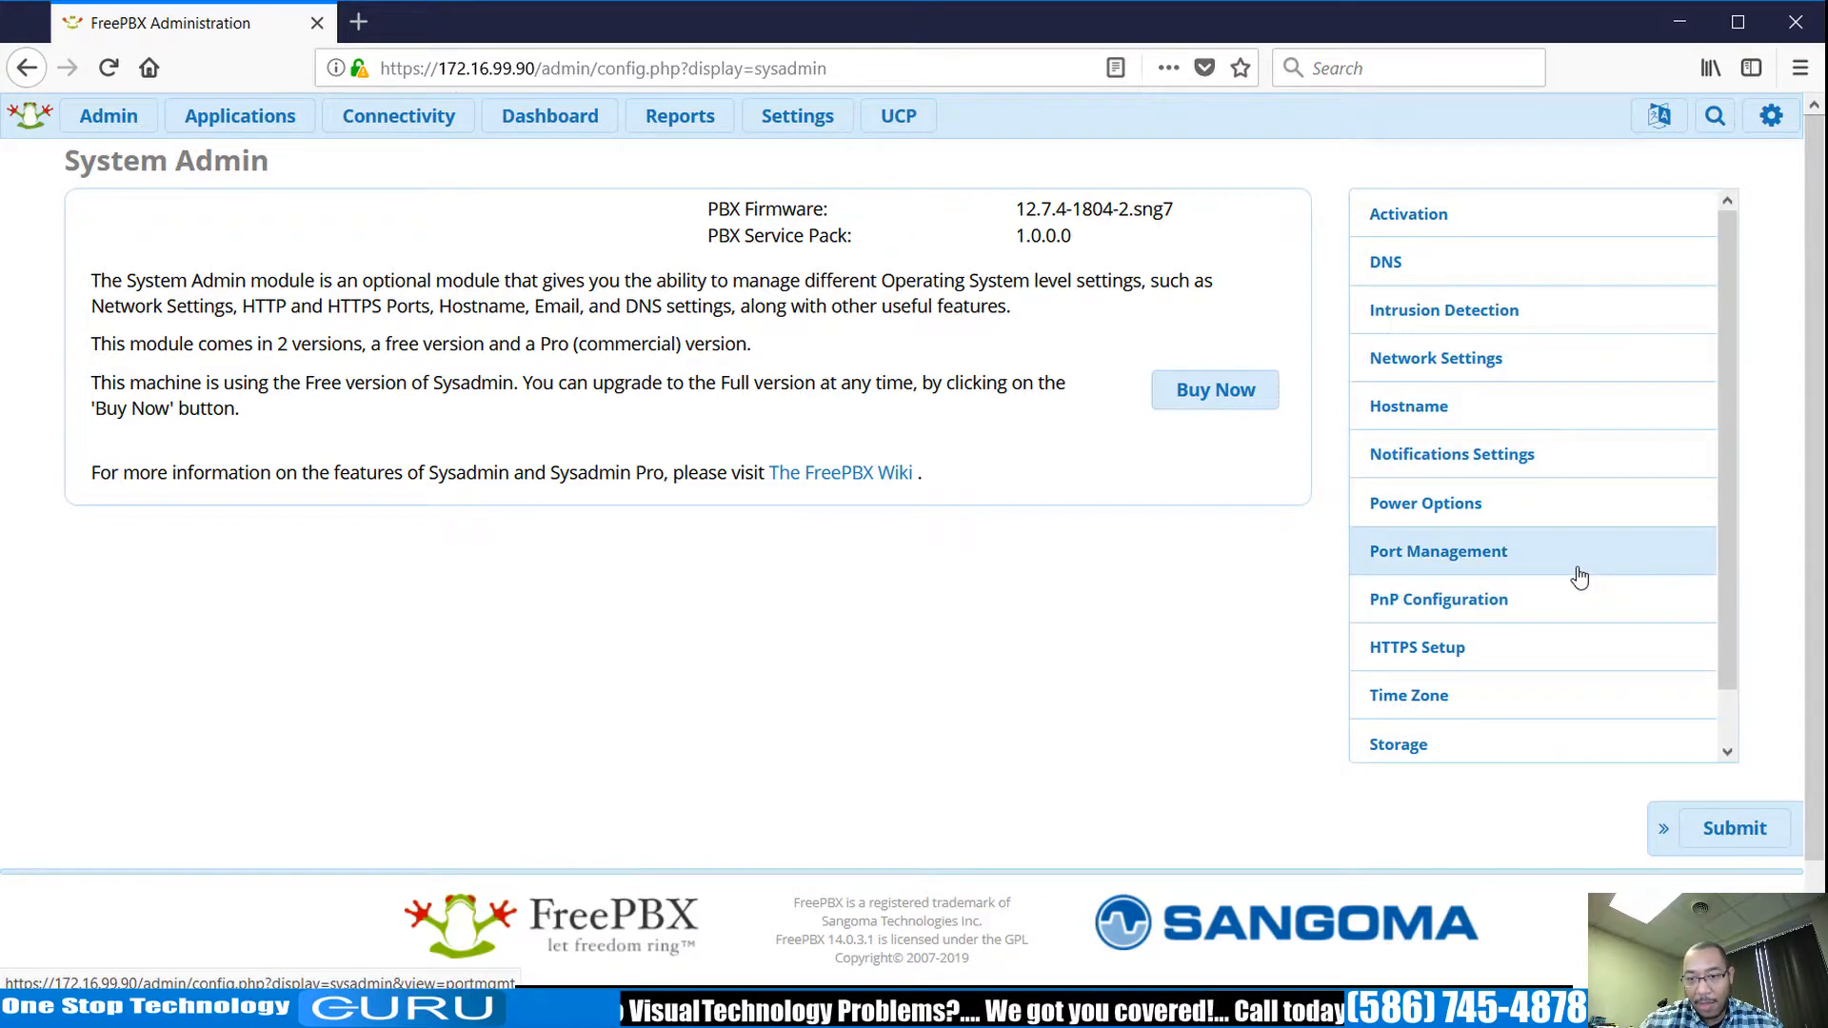
scroll(1580, 578, "down", 1)
left_click(1440, 355)
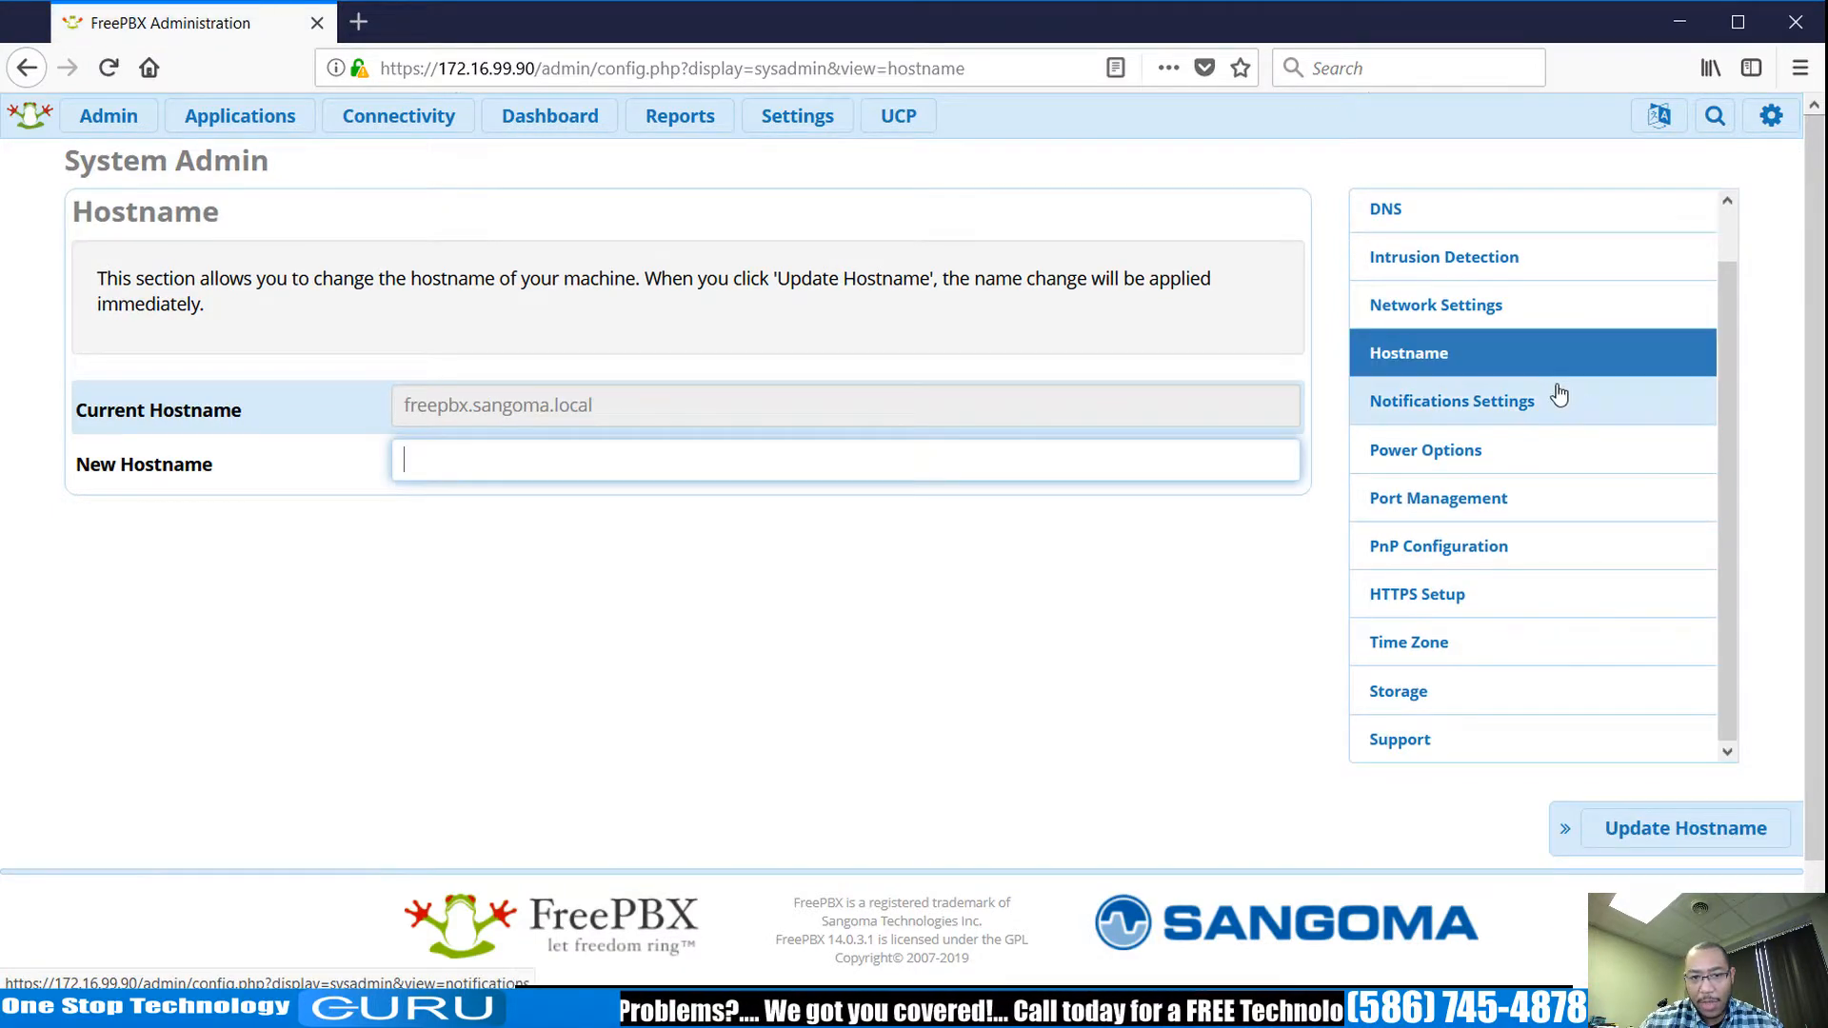
View System Admin's Power Options page with power off and reboot choices.
scroll(1577, 472, "down", 2)
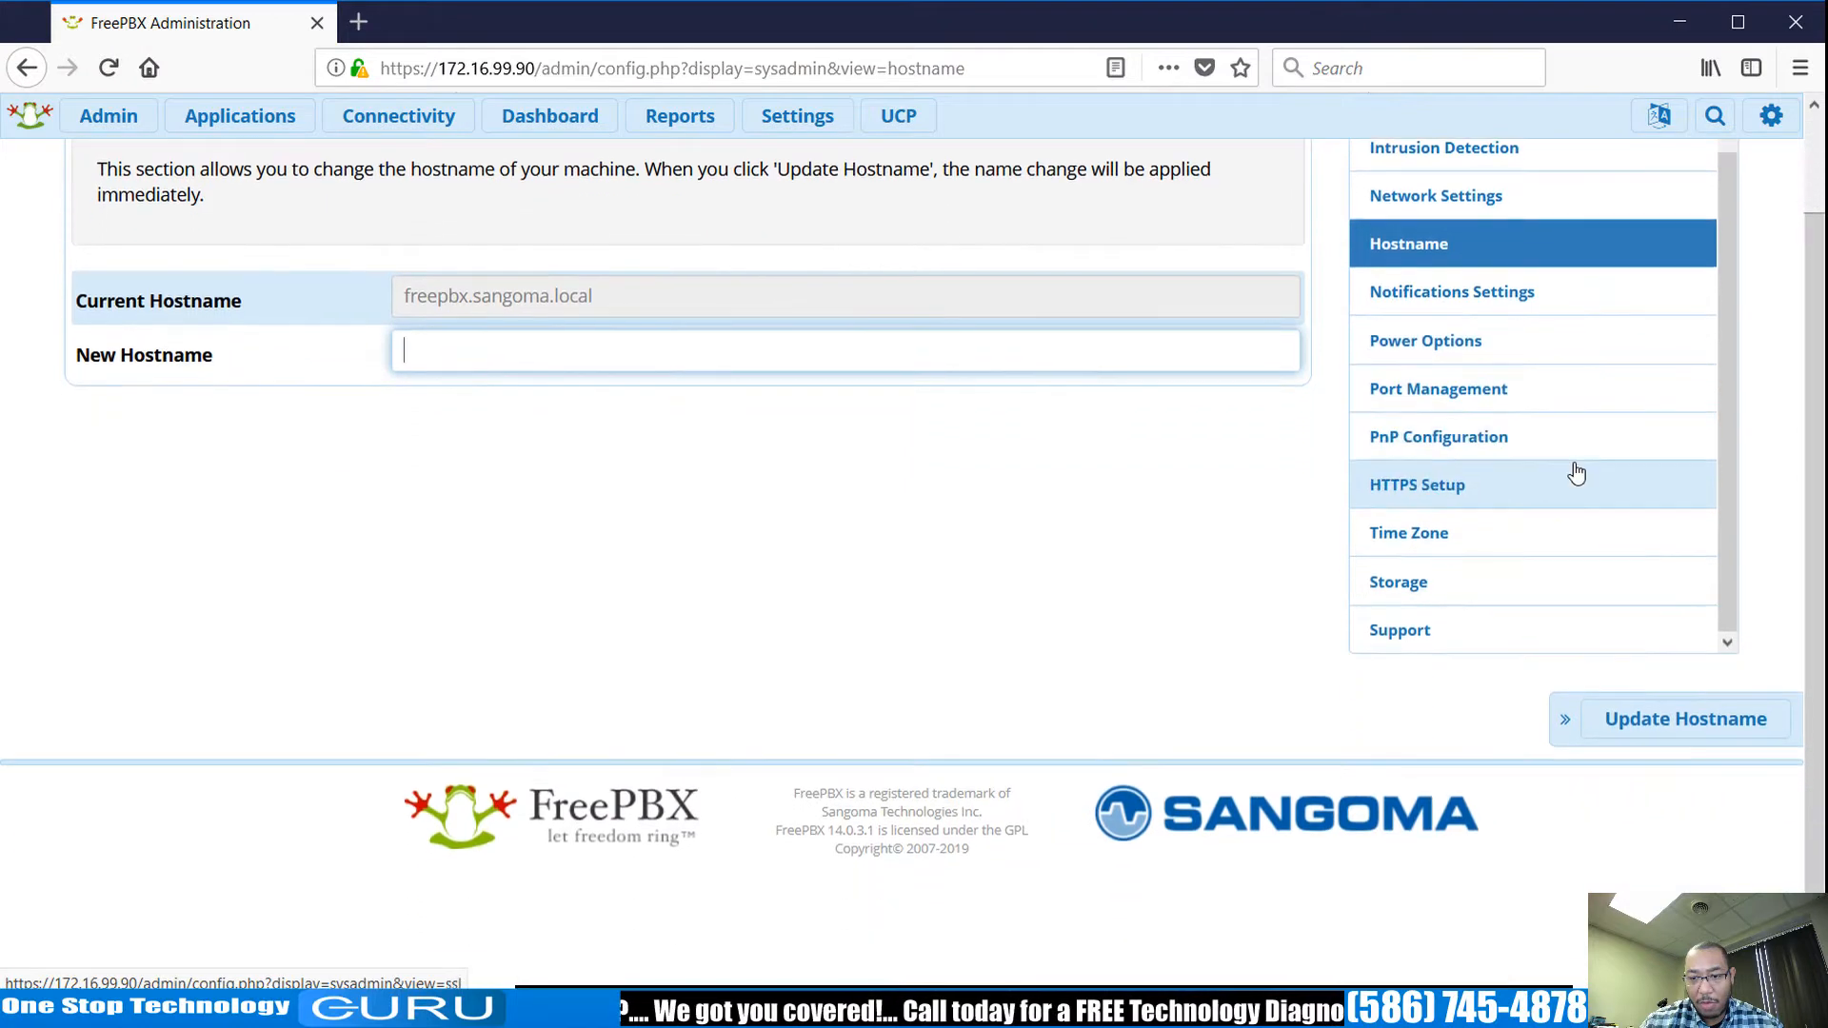
scroll(1576, 472, "up", 2)
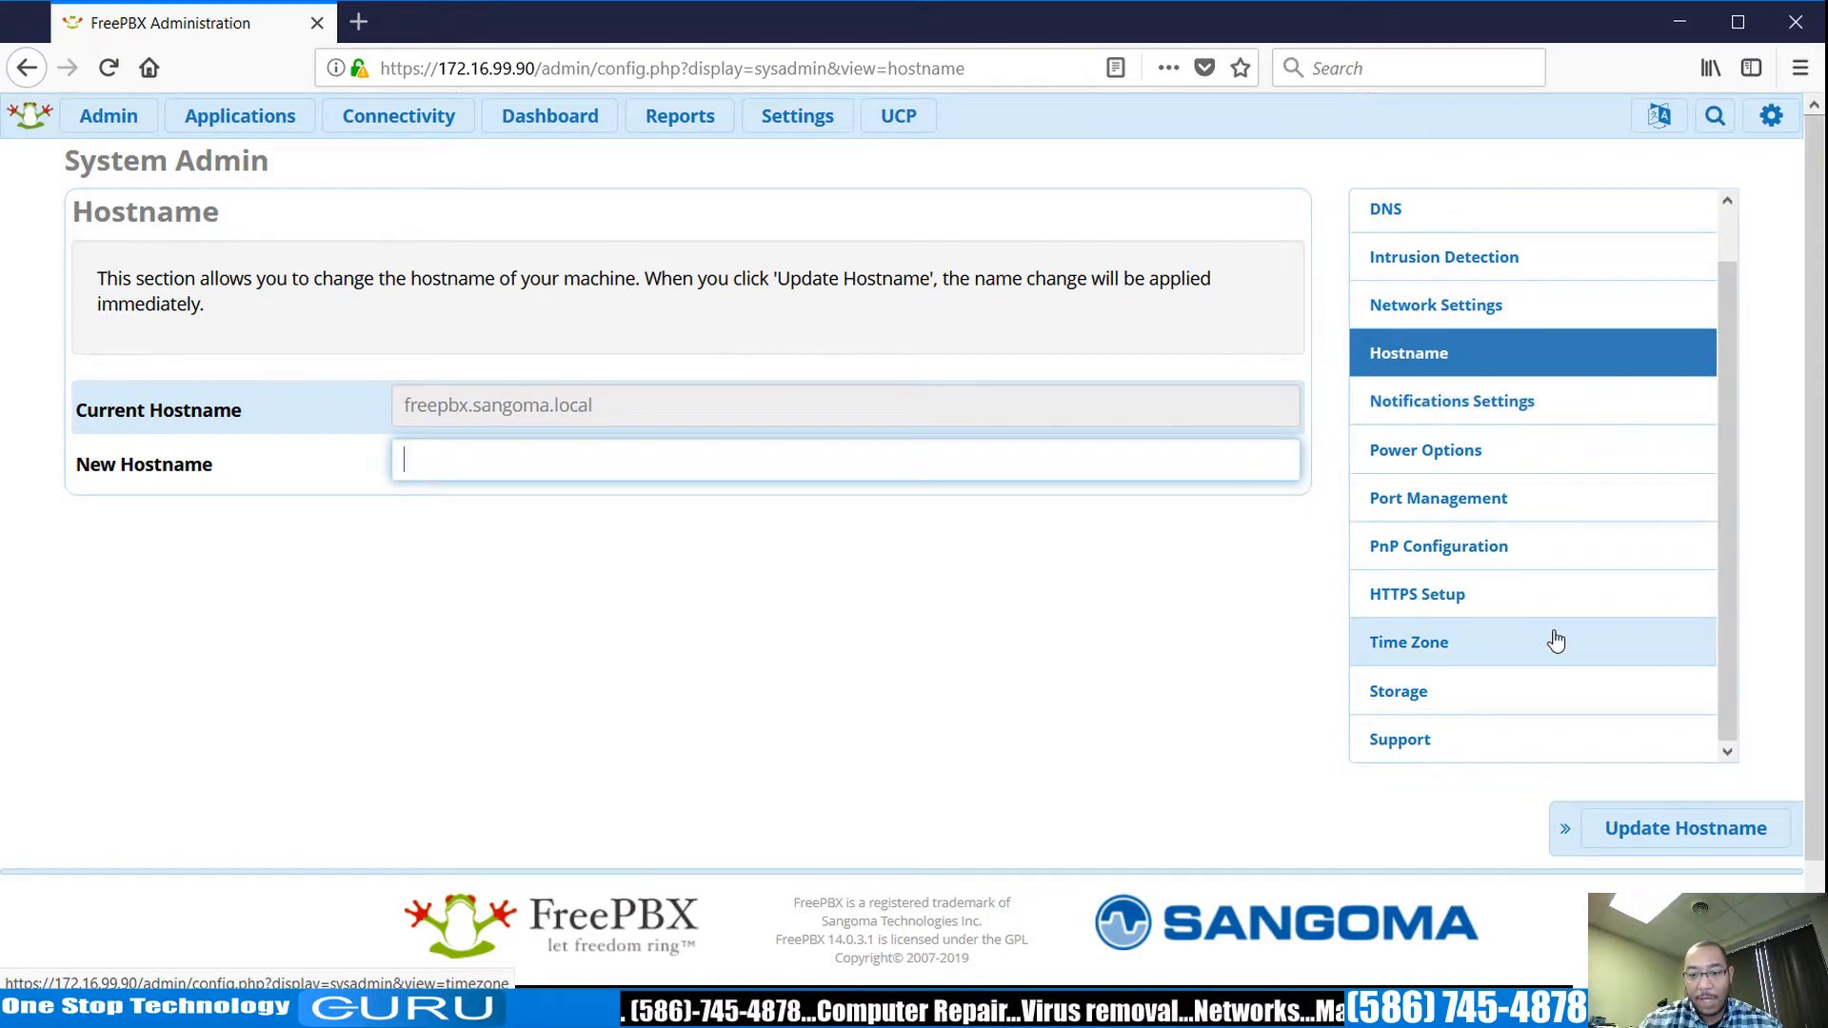
scroll(1555, 640, "up", 1)
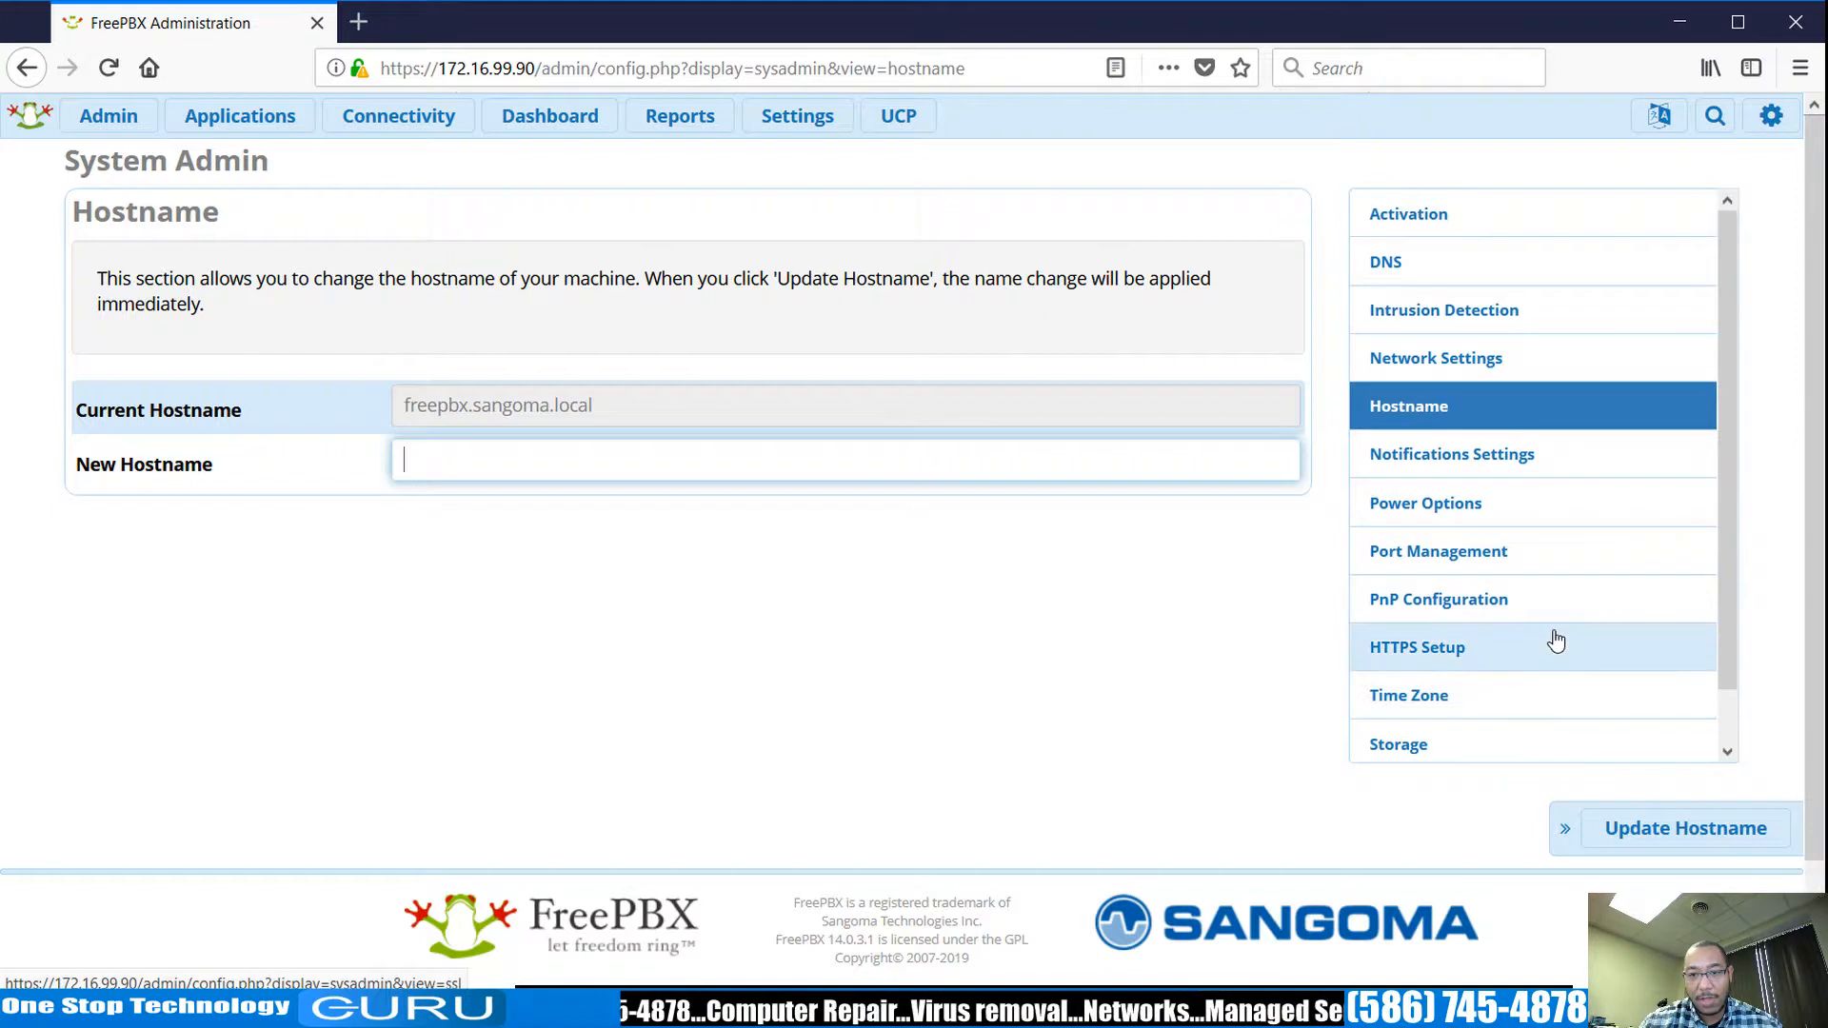
left_click(1415, 517)
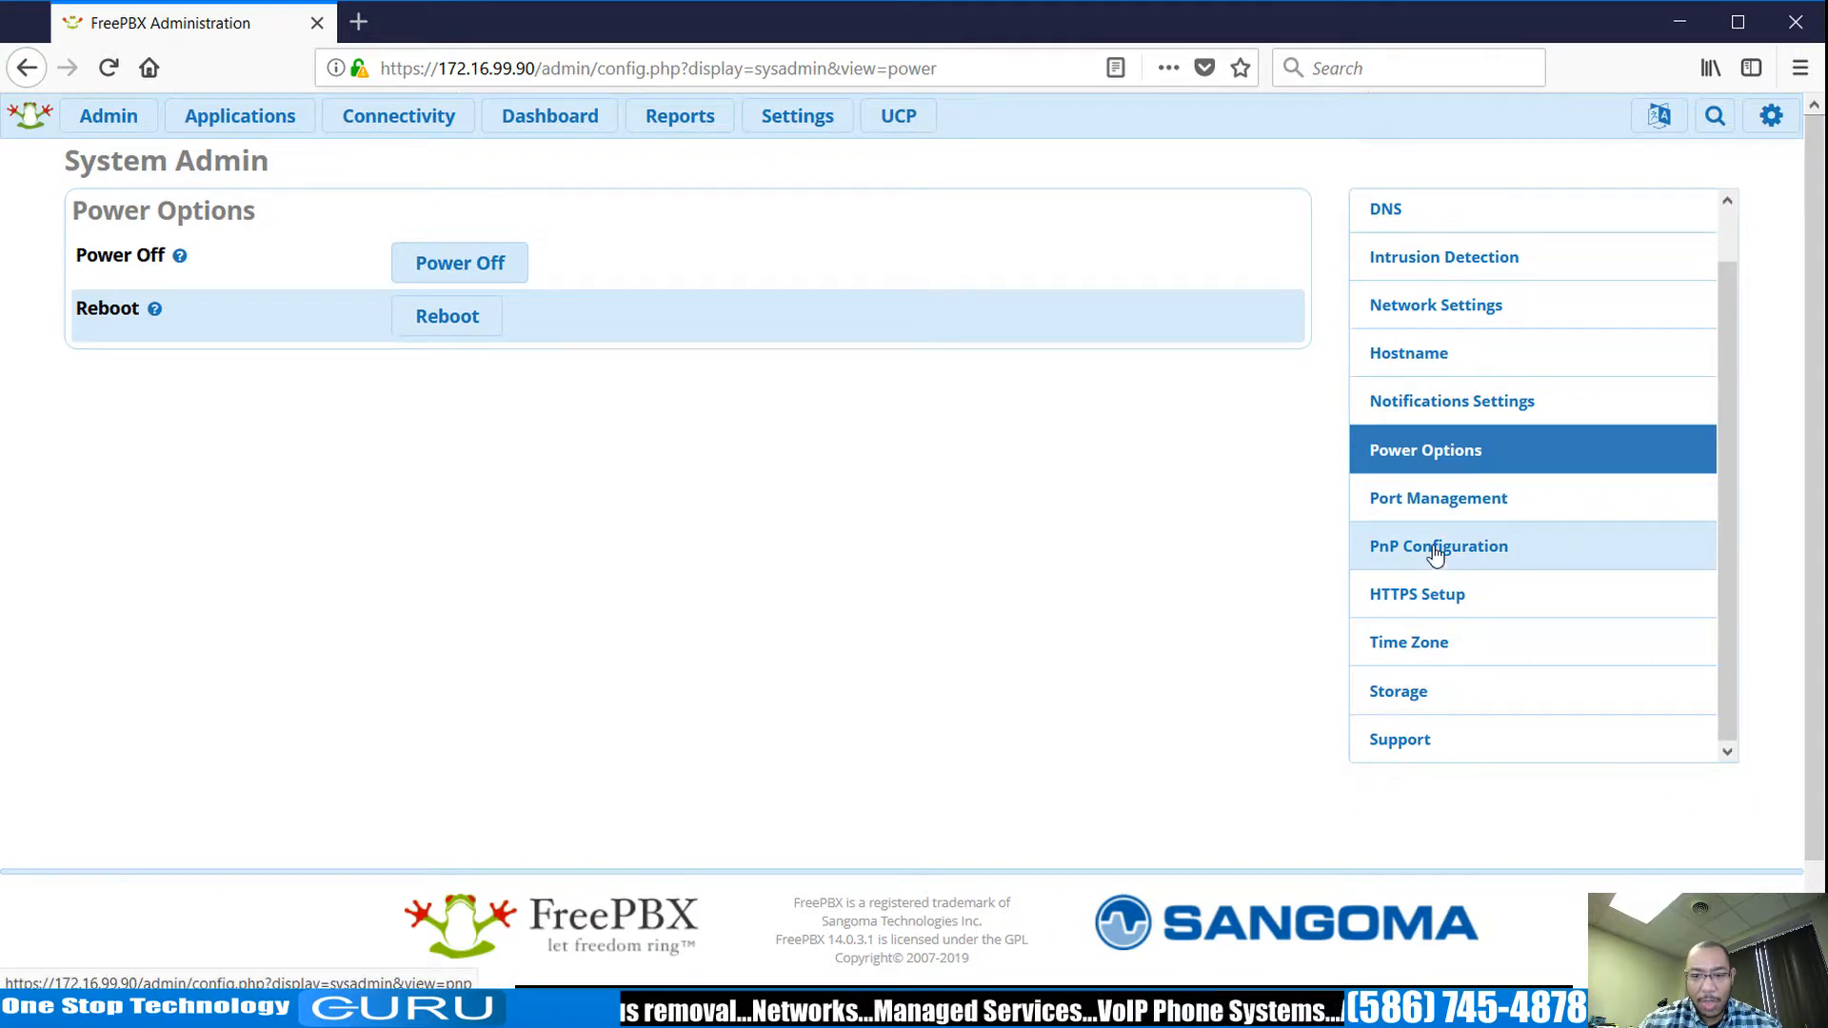
scroll(1505, 618, "down", 2)
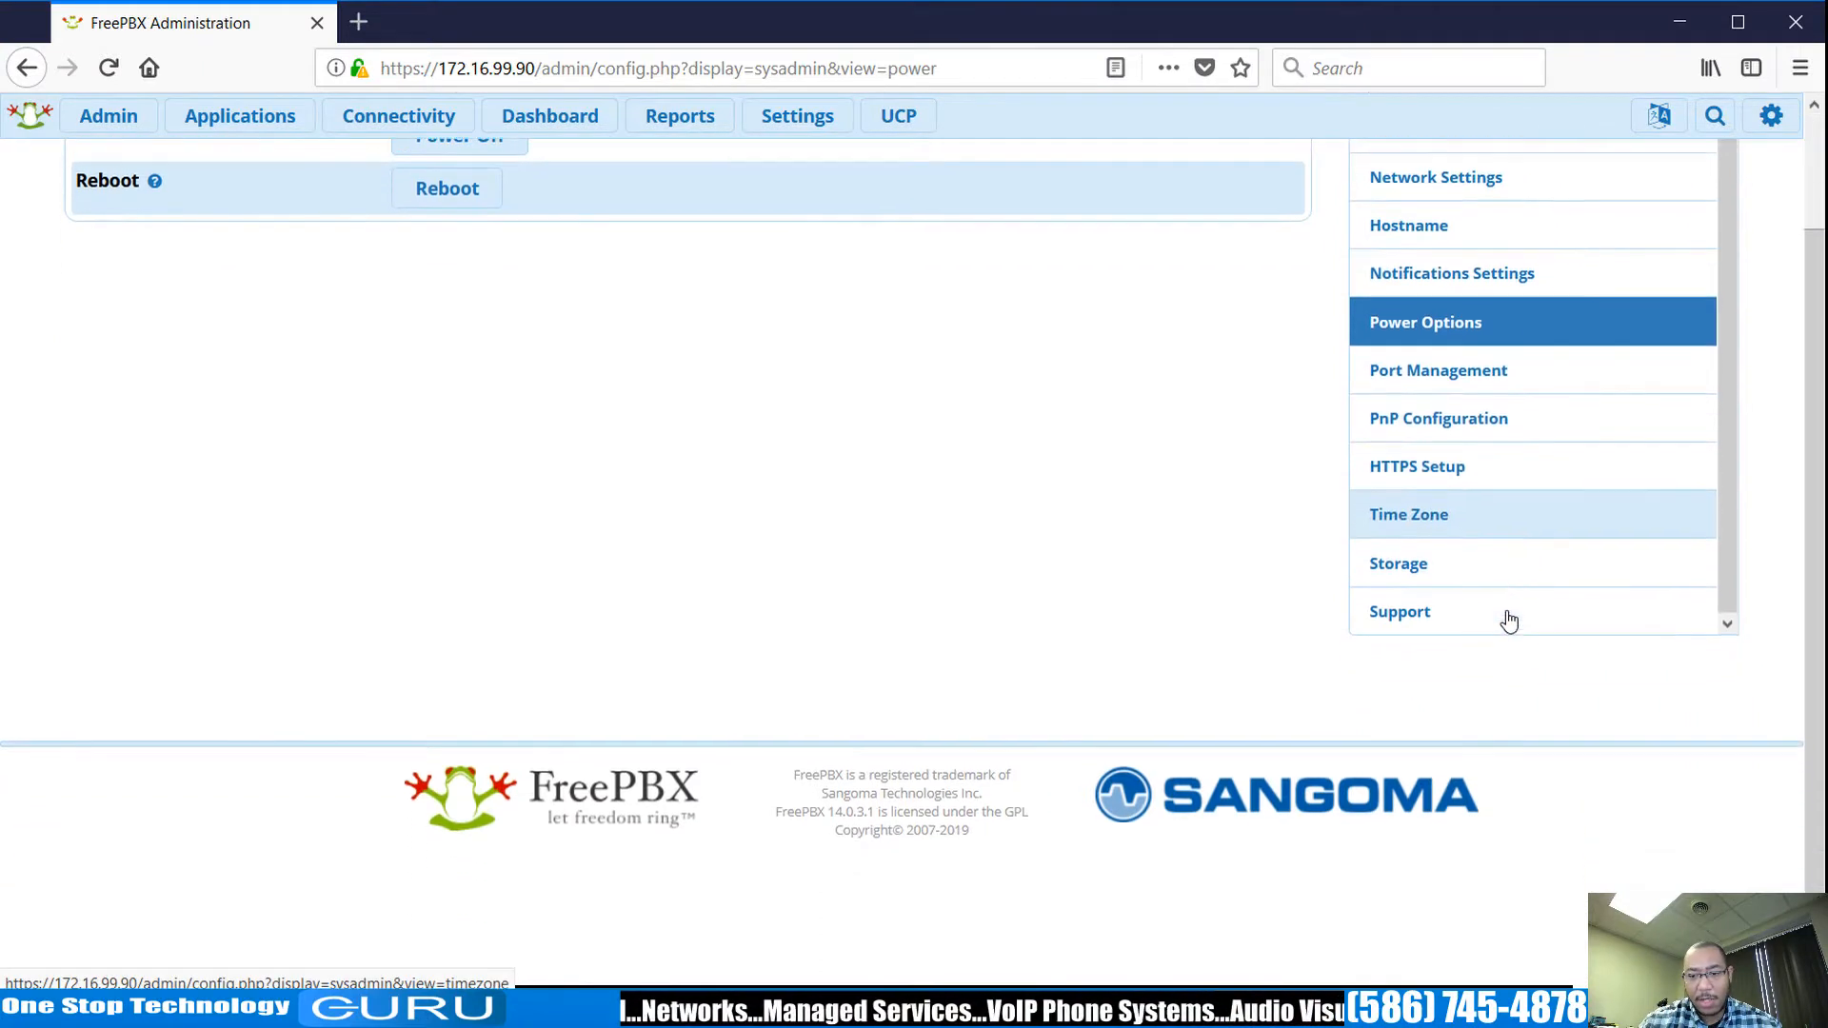
scroll(1142, 563, "up", 2)
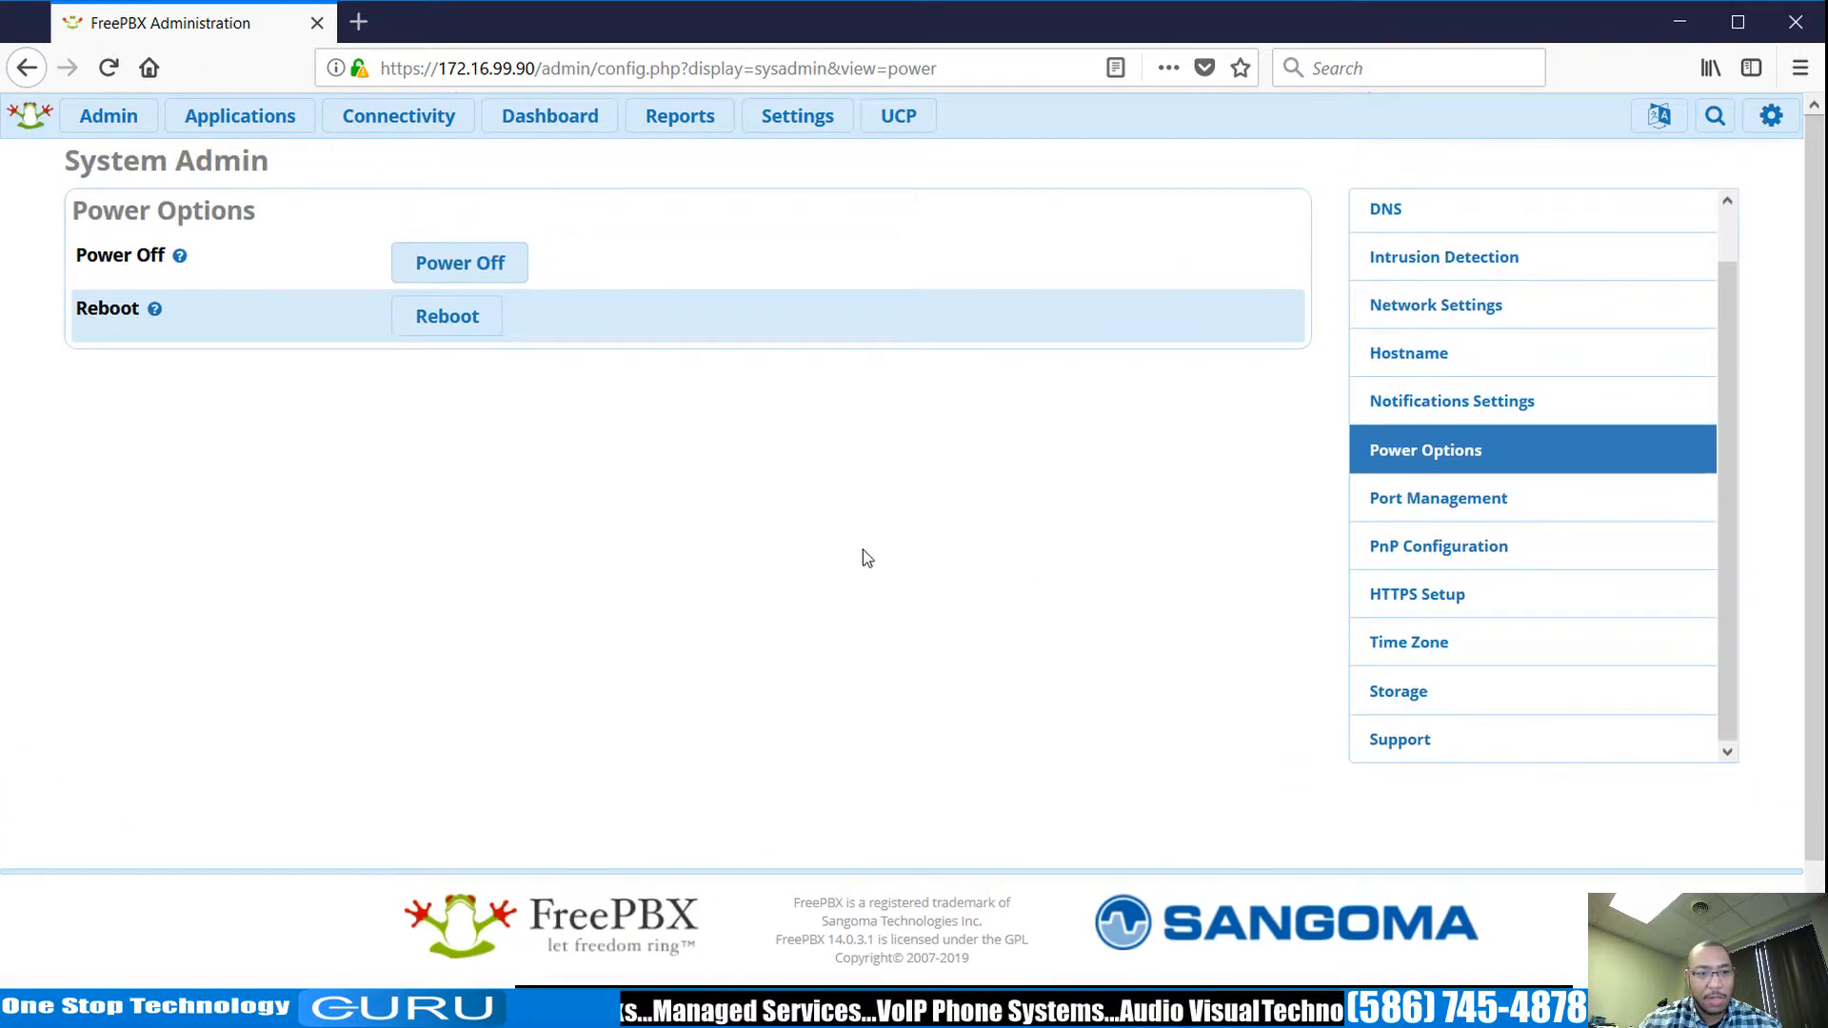
left_click(110, 117)
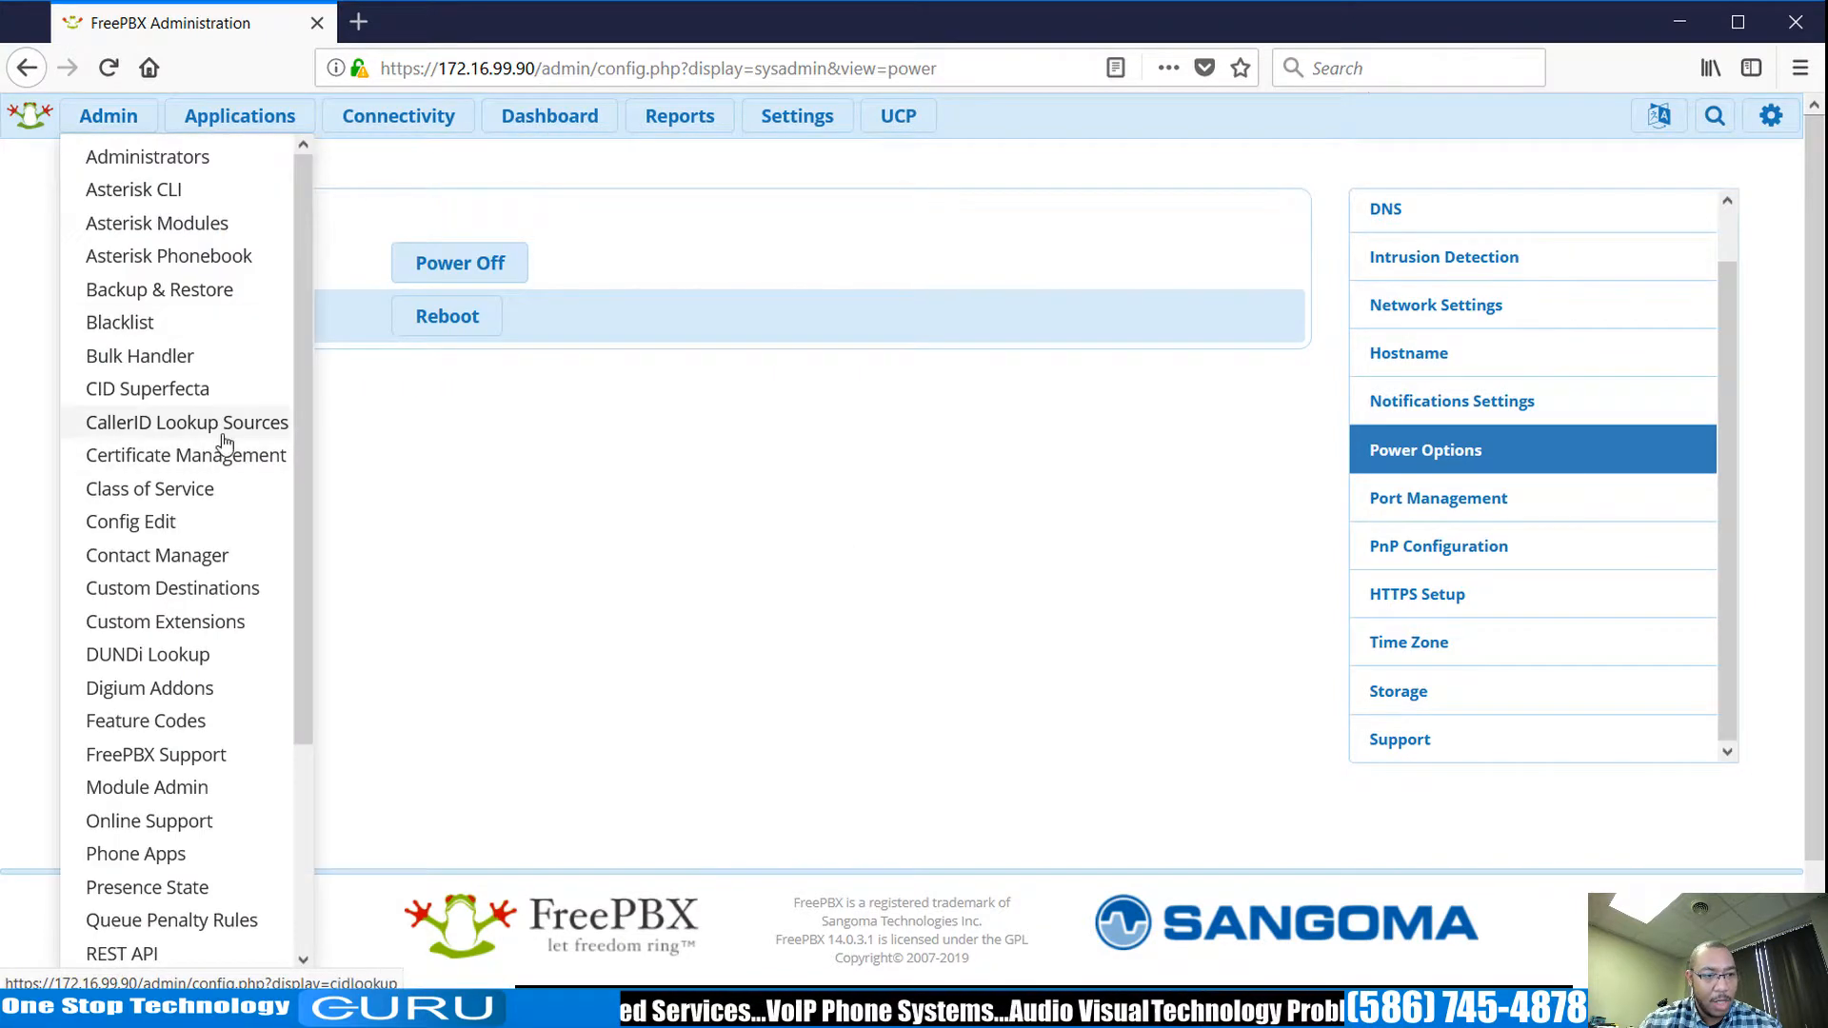
Add a new system recording with Record Over Extension set to 200.
scroll(225, 466, "down", 3)
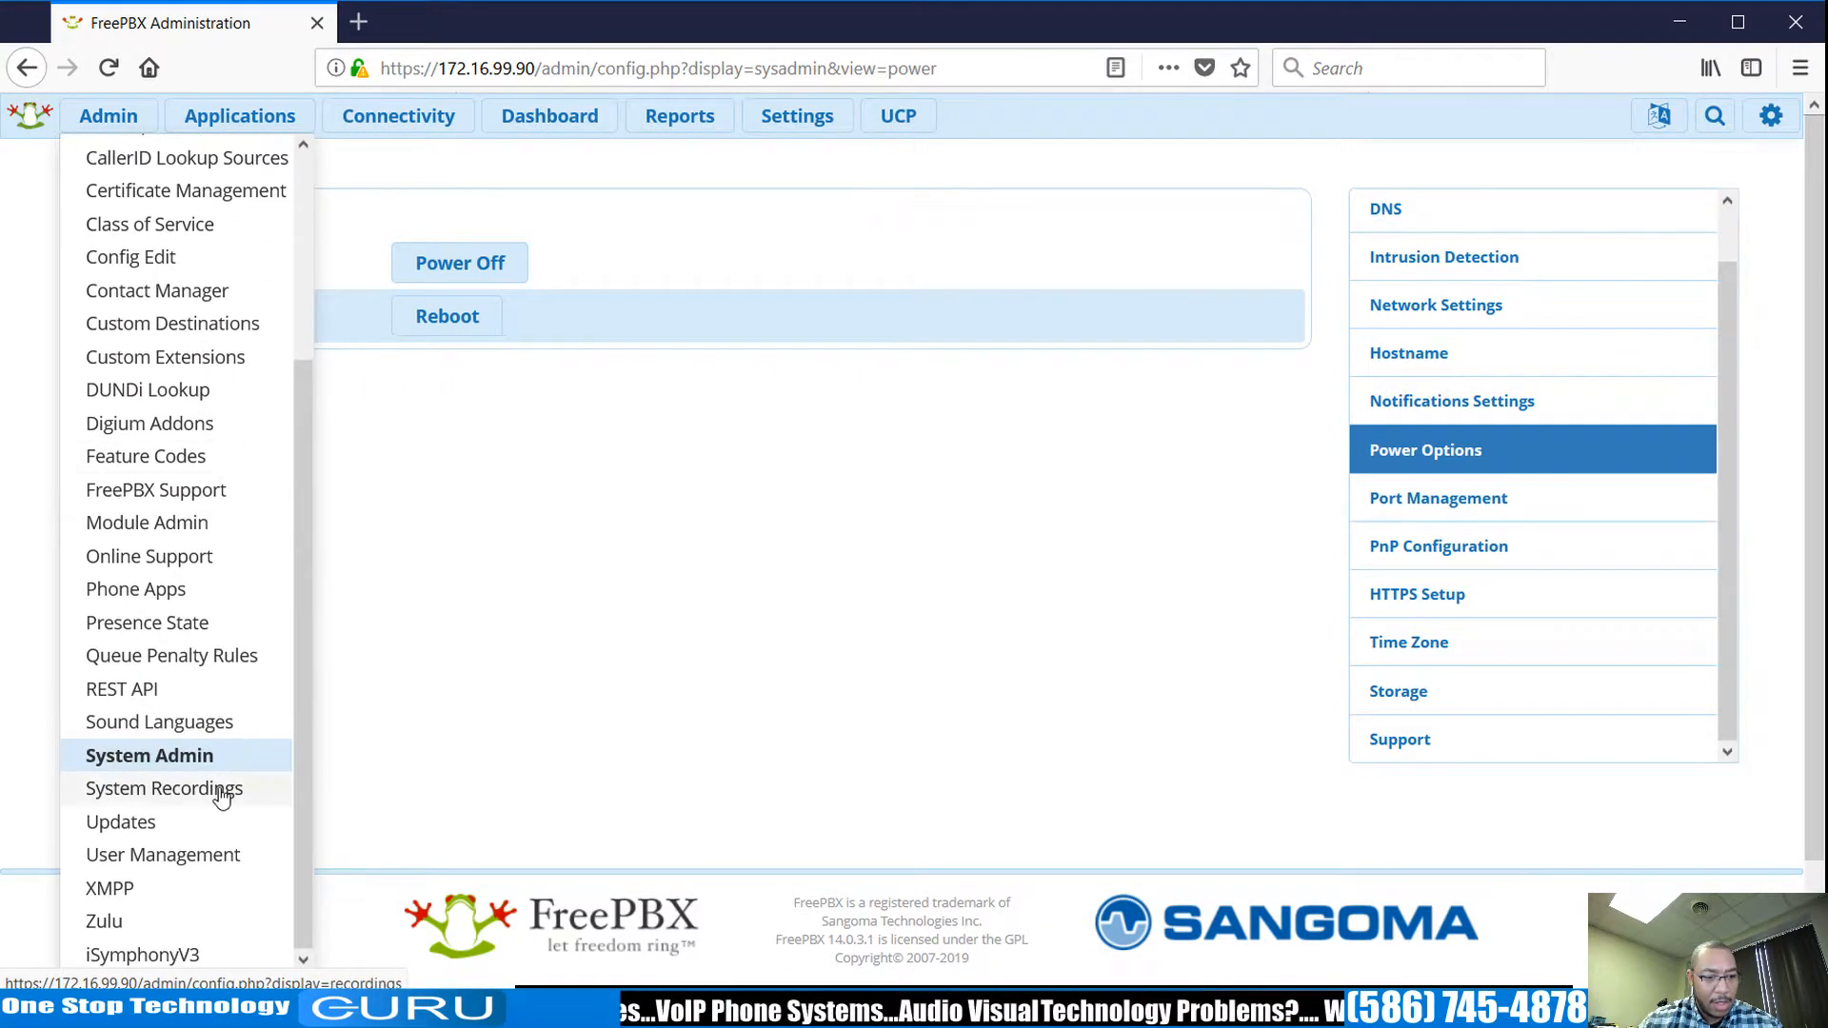
left_click(221, 797)
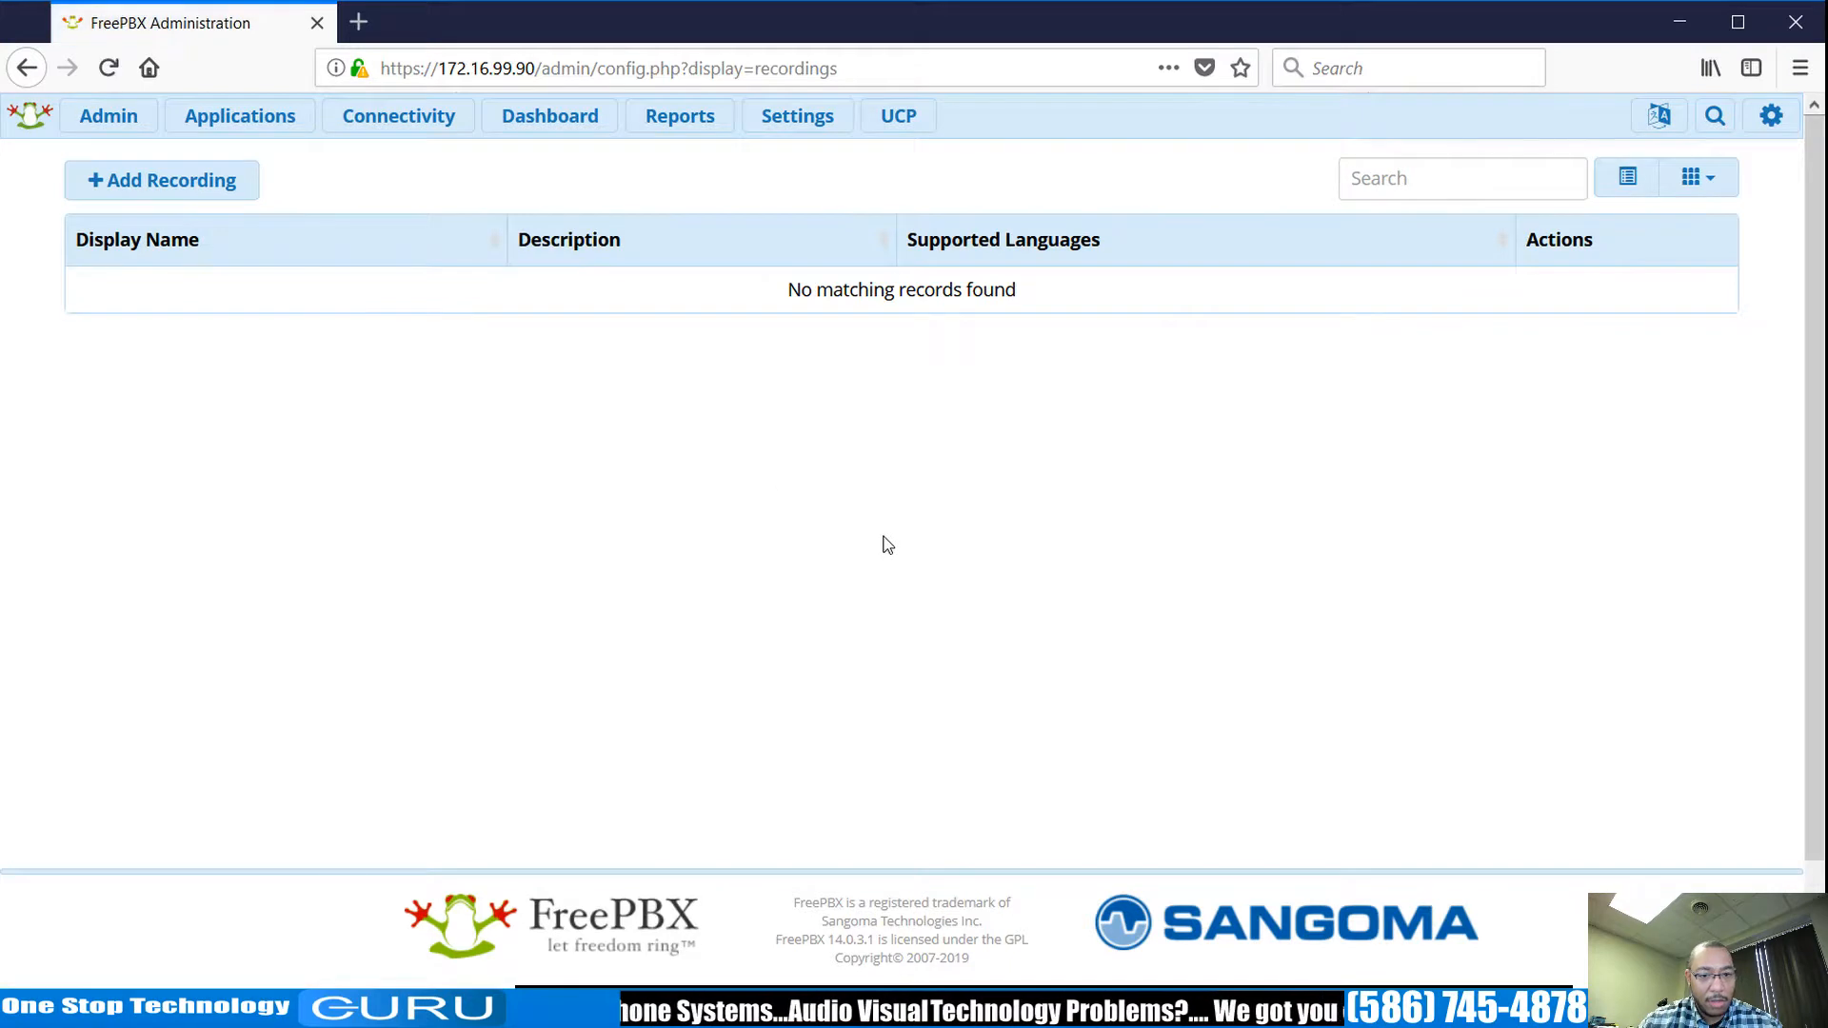
left_click(114, 190)
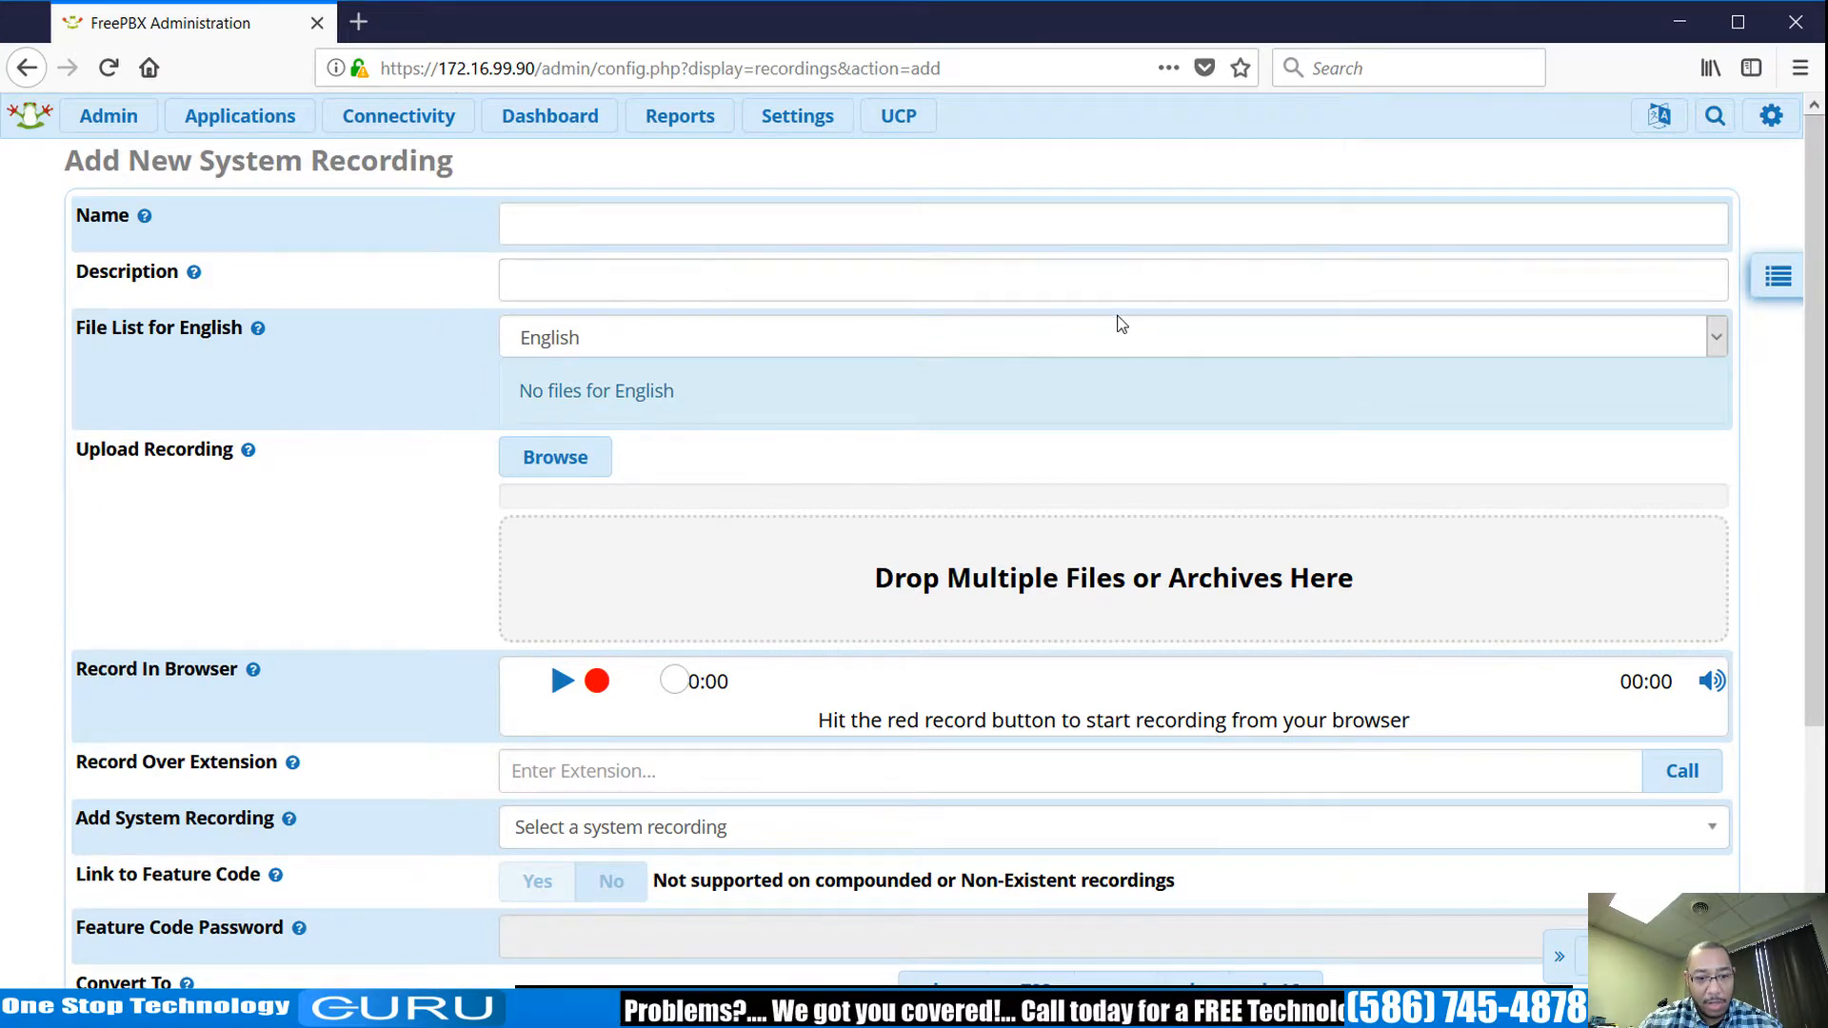
left_click(787, 762)
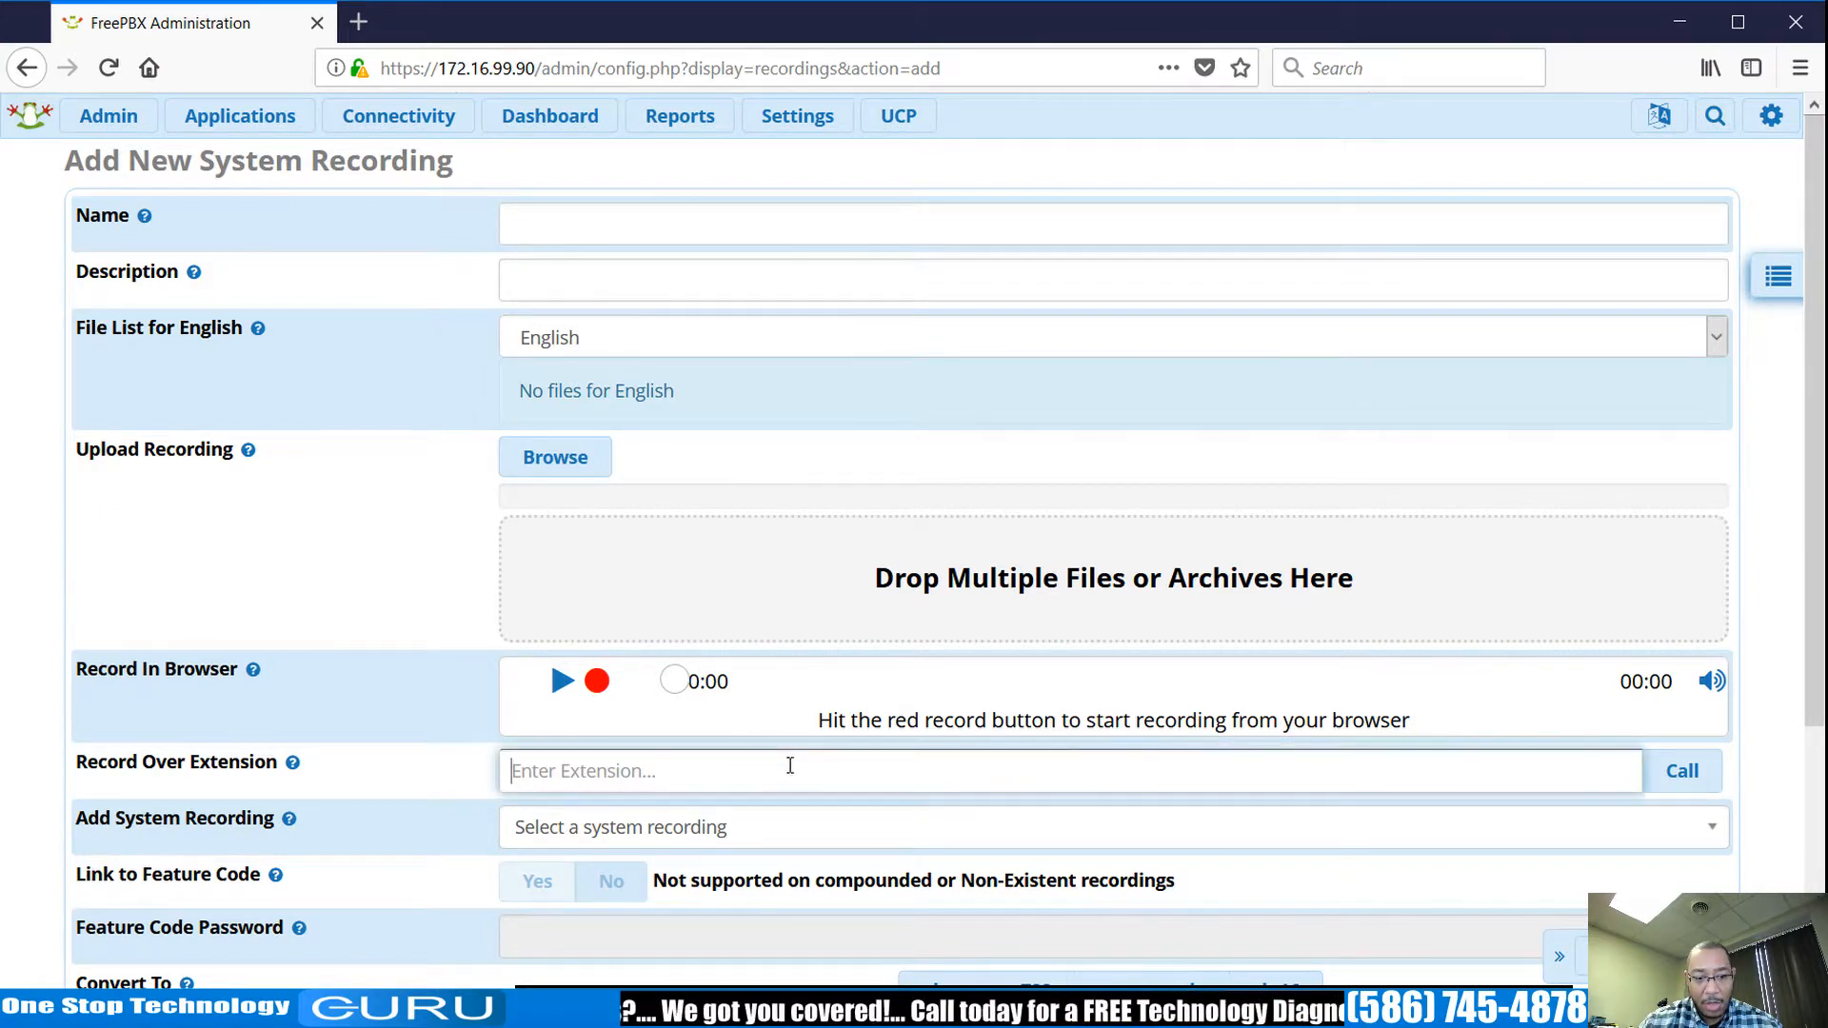
type("200")
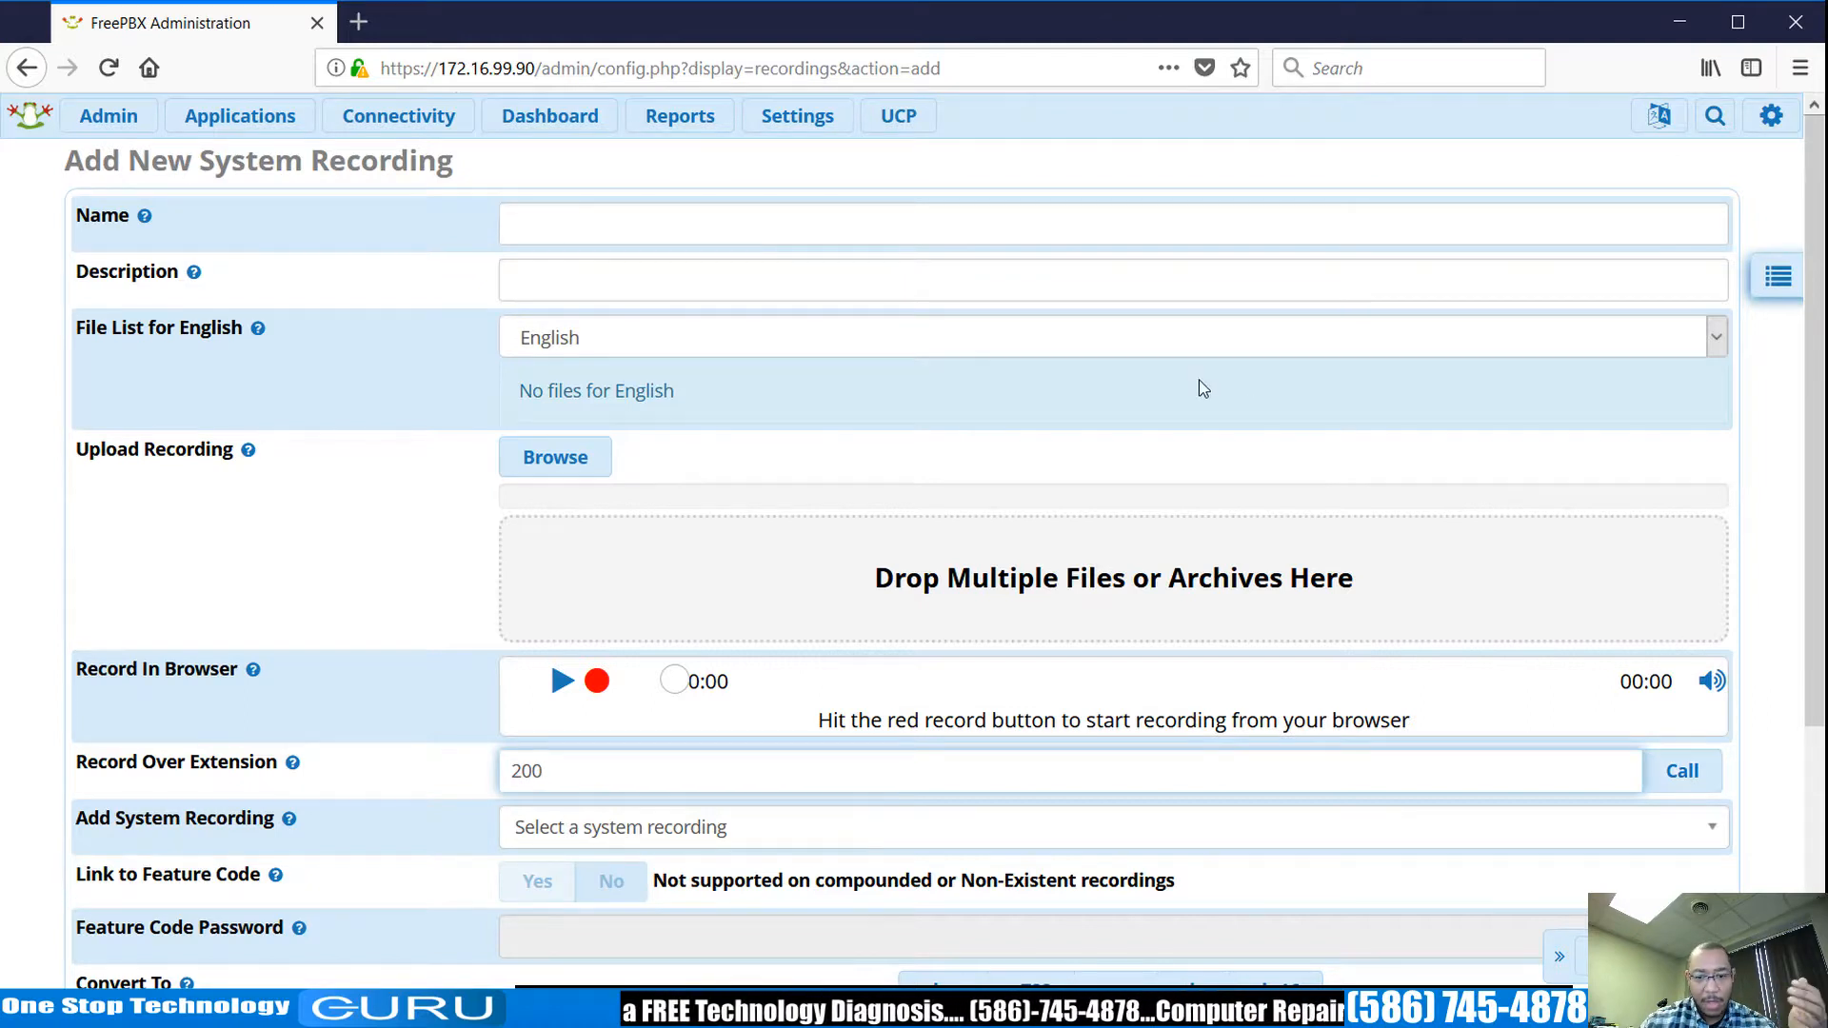
scroll(1367, 469, "down", 3)
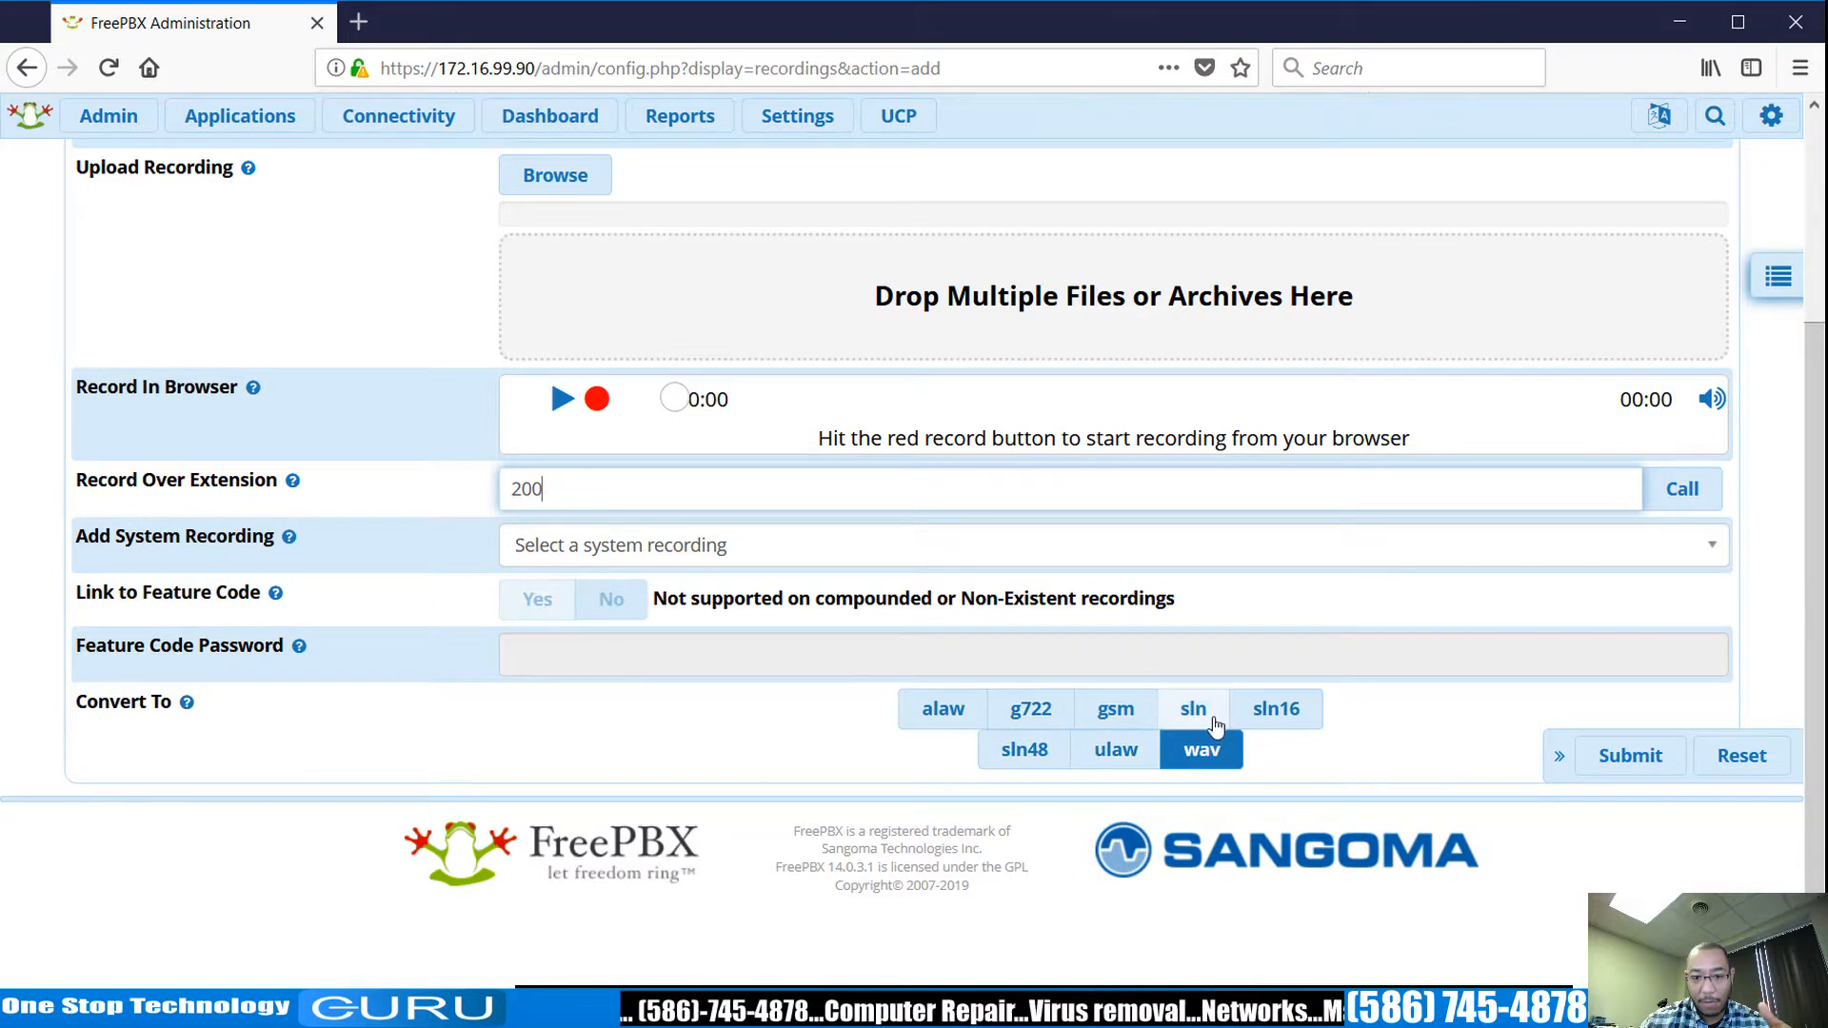
scroll(1554, 771, "up", 3)
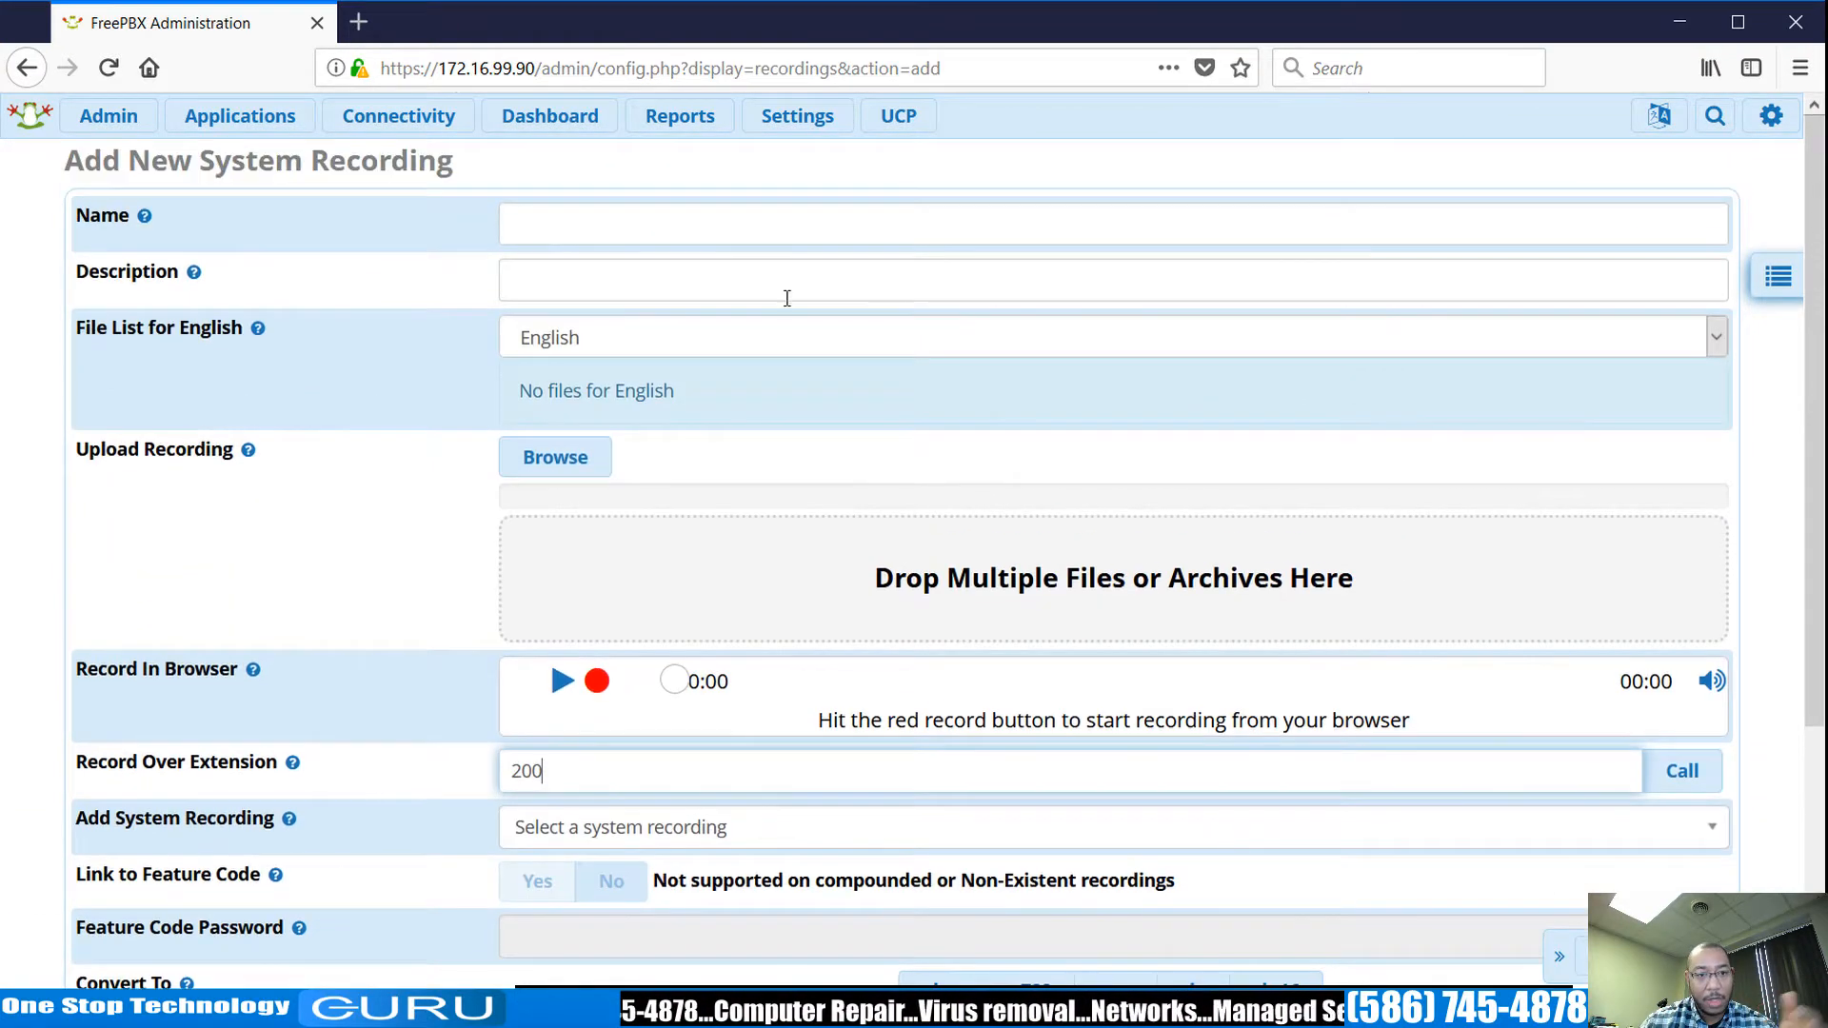
mouse_move(286, 129)
left_click(259, 157)
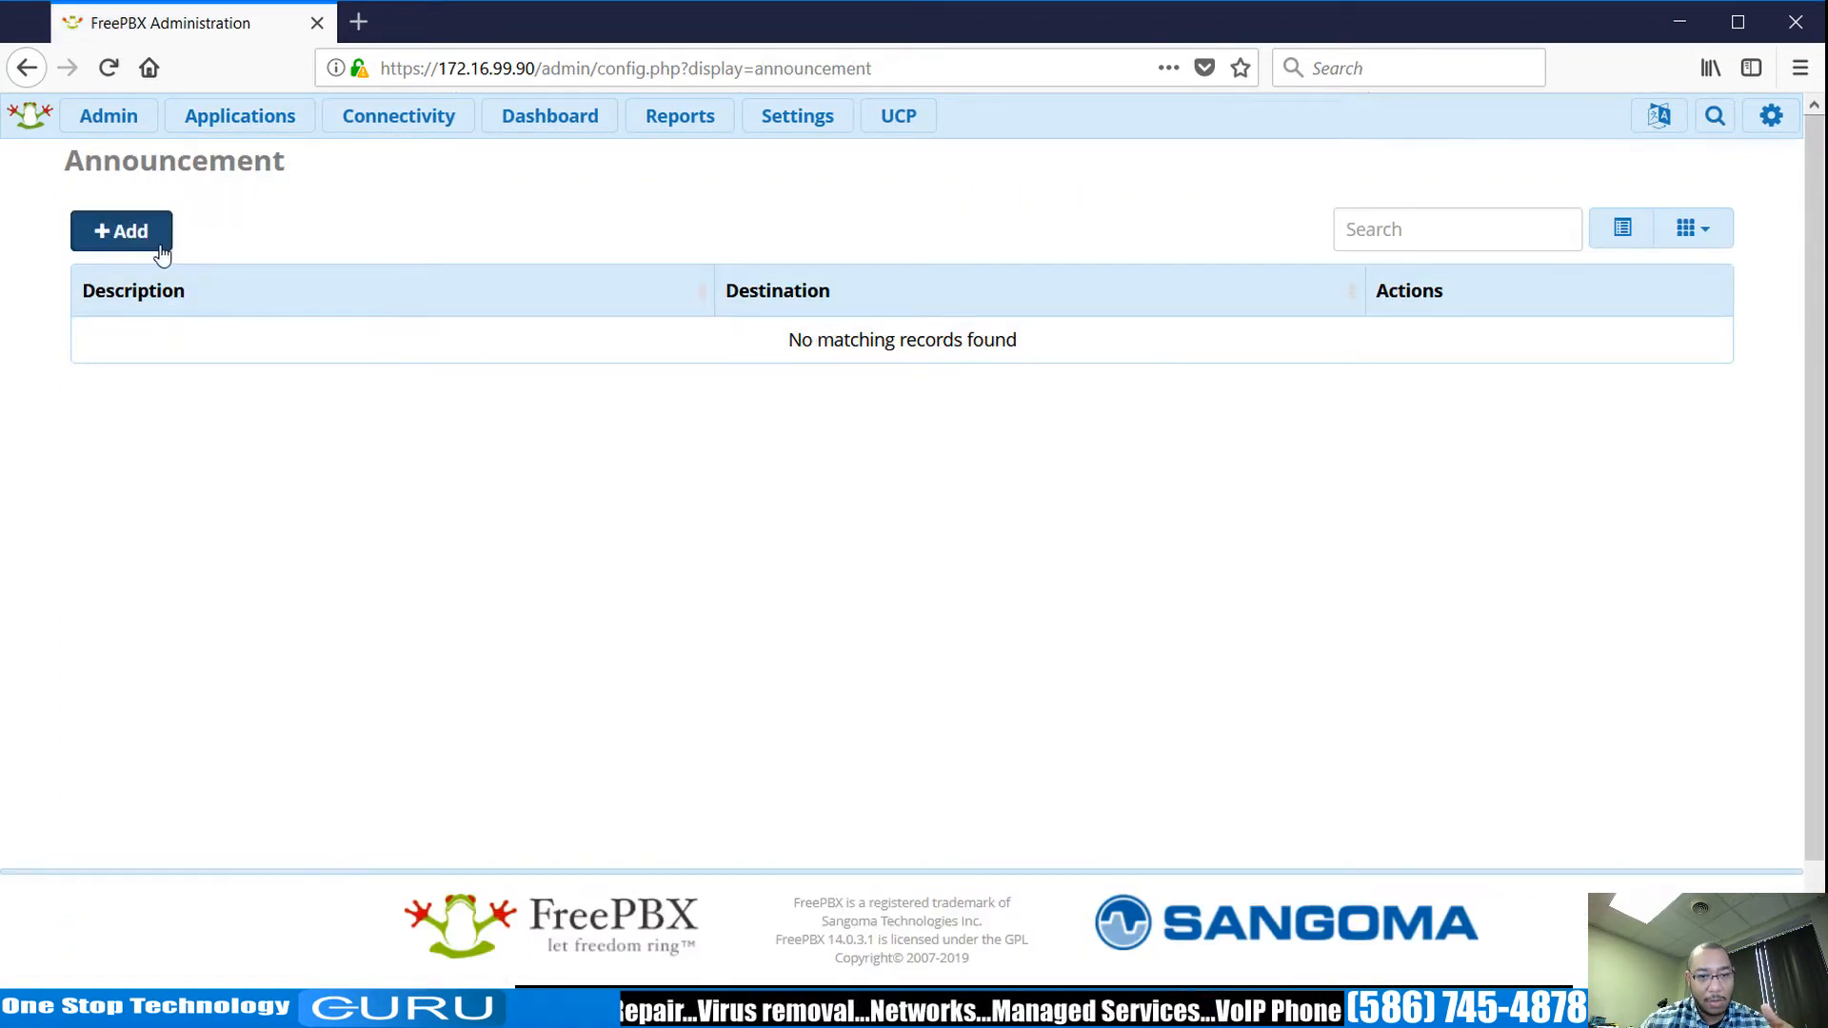
Start a new announcement and inspect its Recording and Destination after Playback choices.
left_click(152, 240)
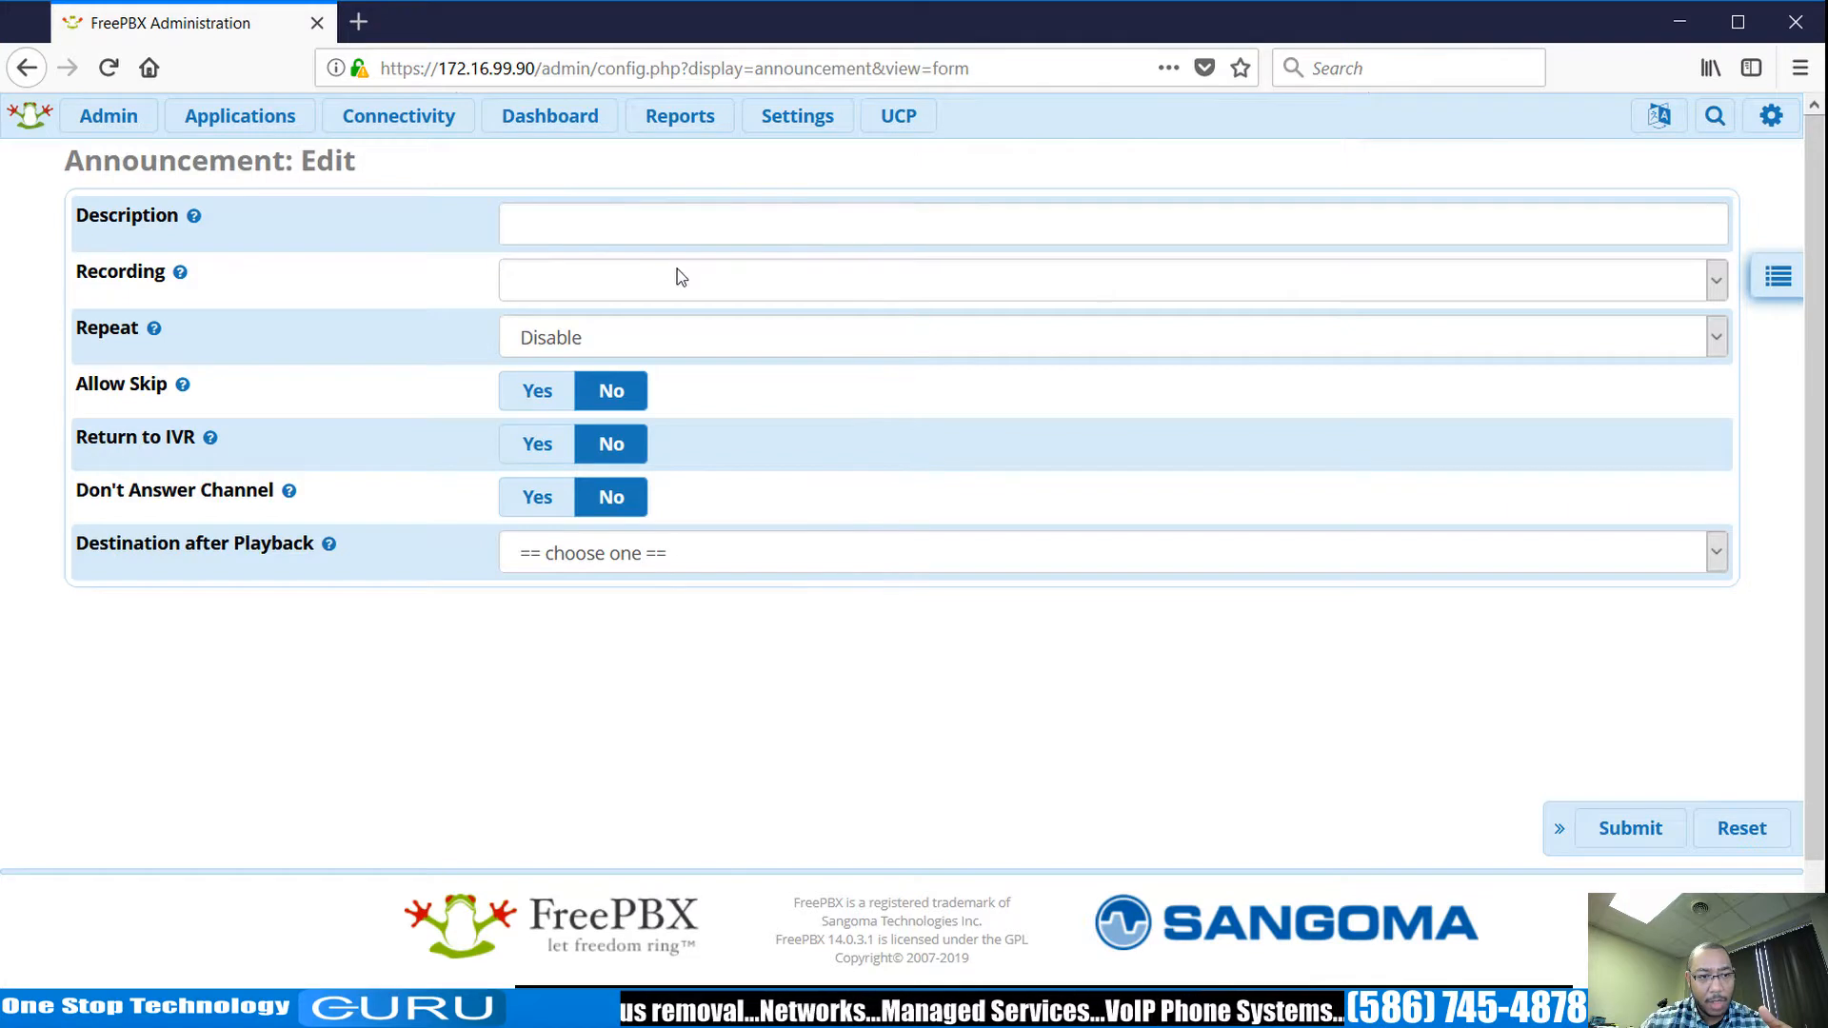
left_click(1712, 284)
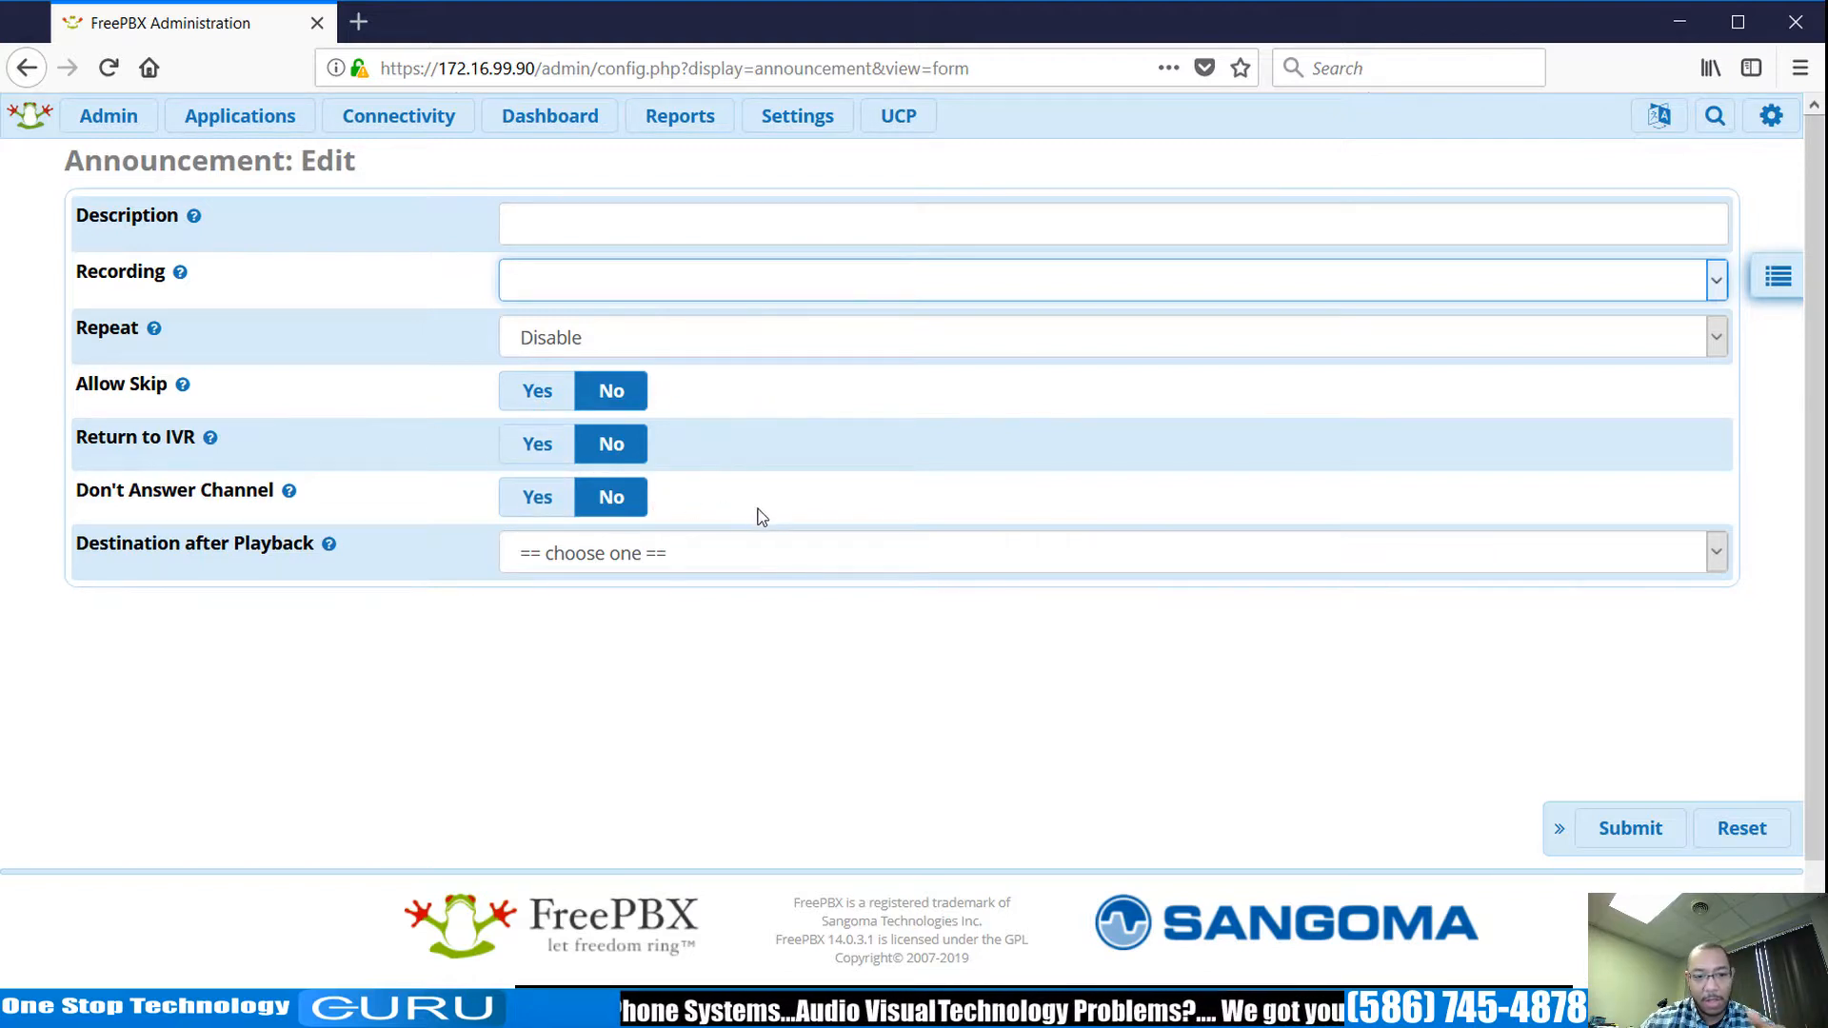
left_click(777, 560)
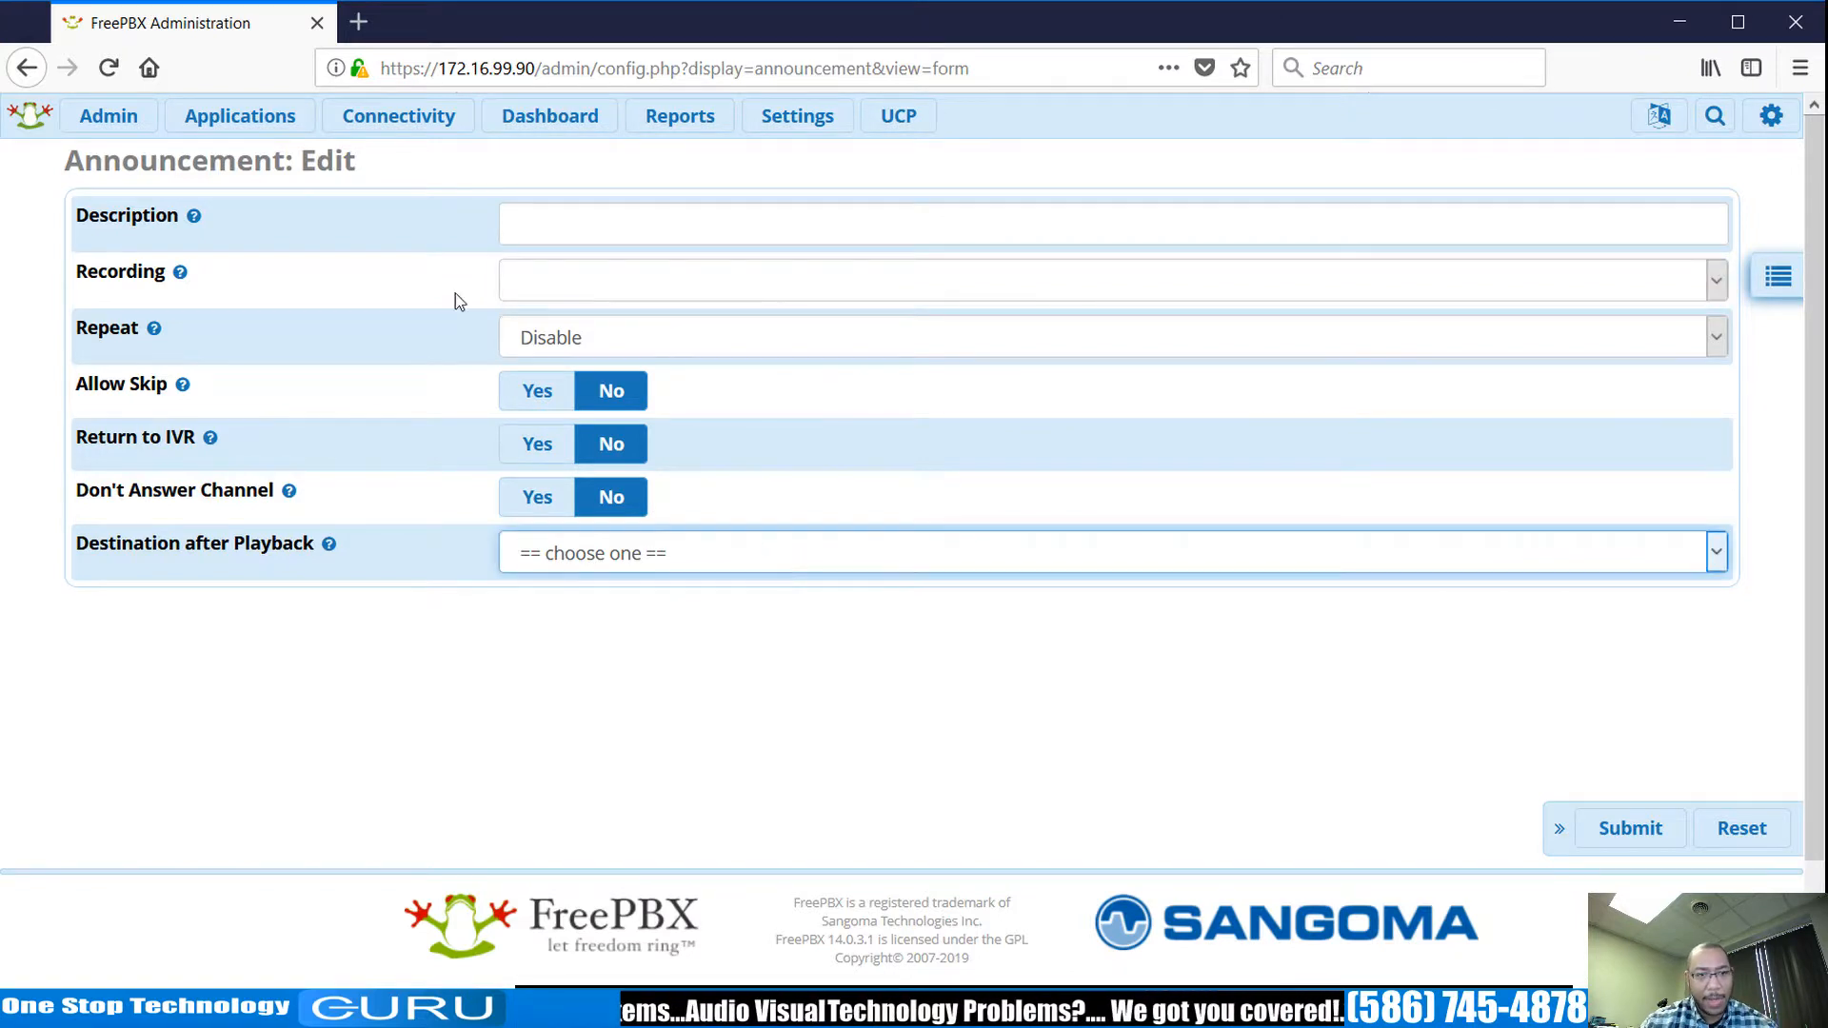
mouse_move(404, 119)
mouse_move(297, 134)
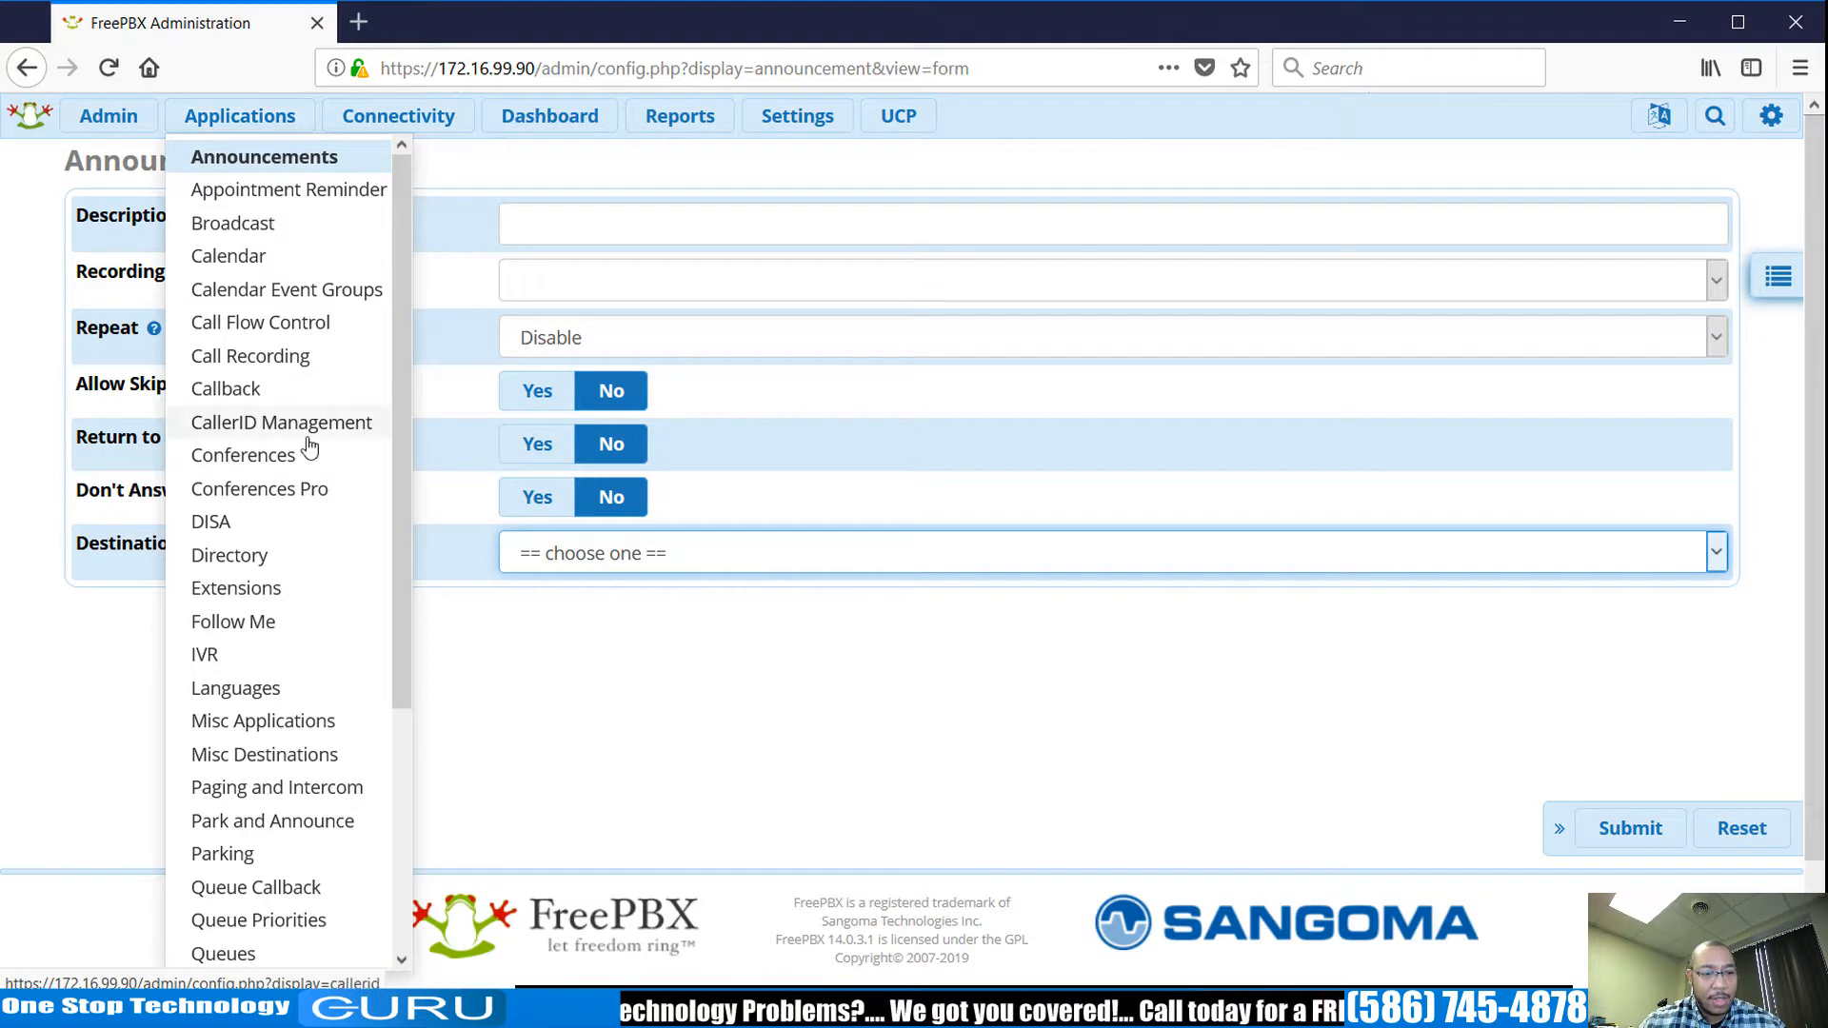
scroll(293, 657, "down", 3)
scroll(295, 655, "down", 3)
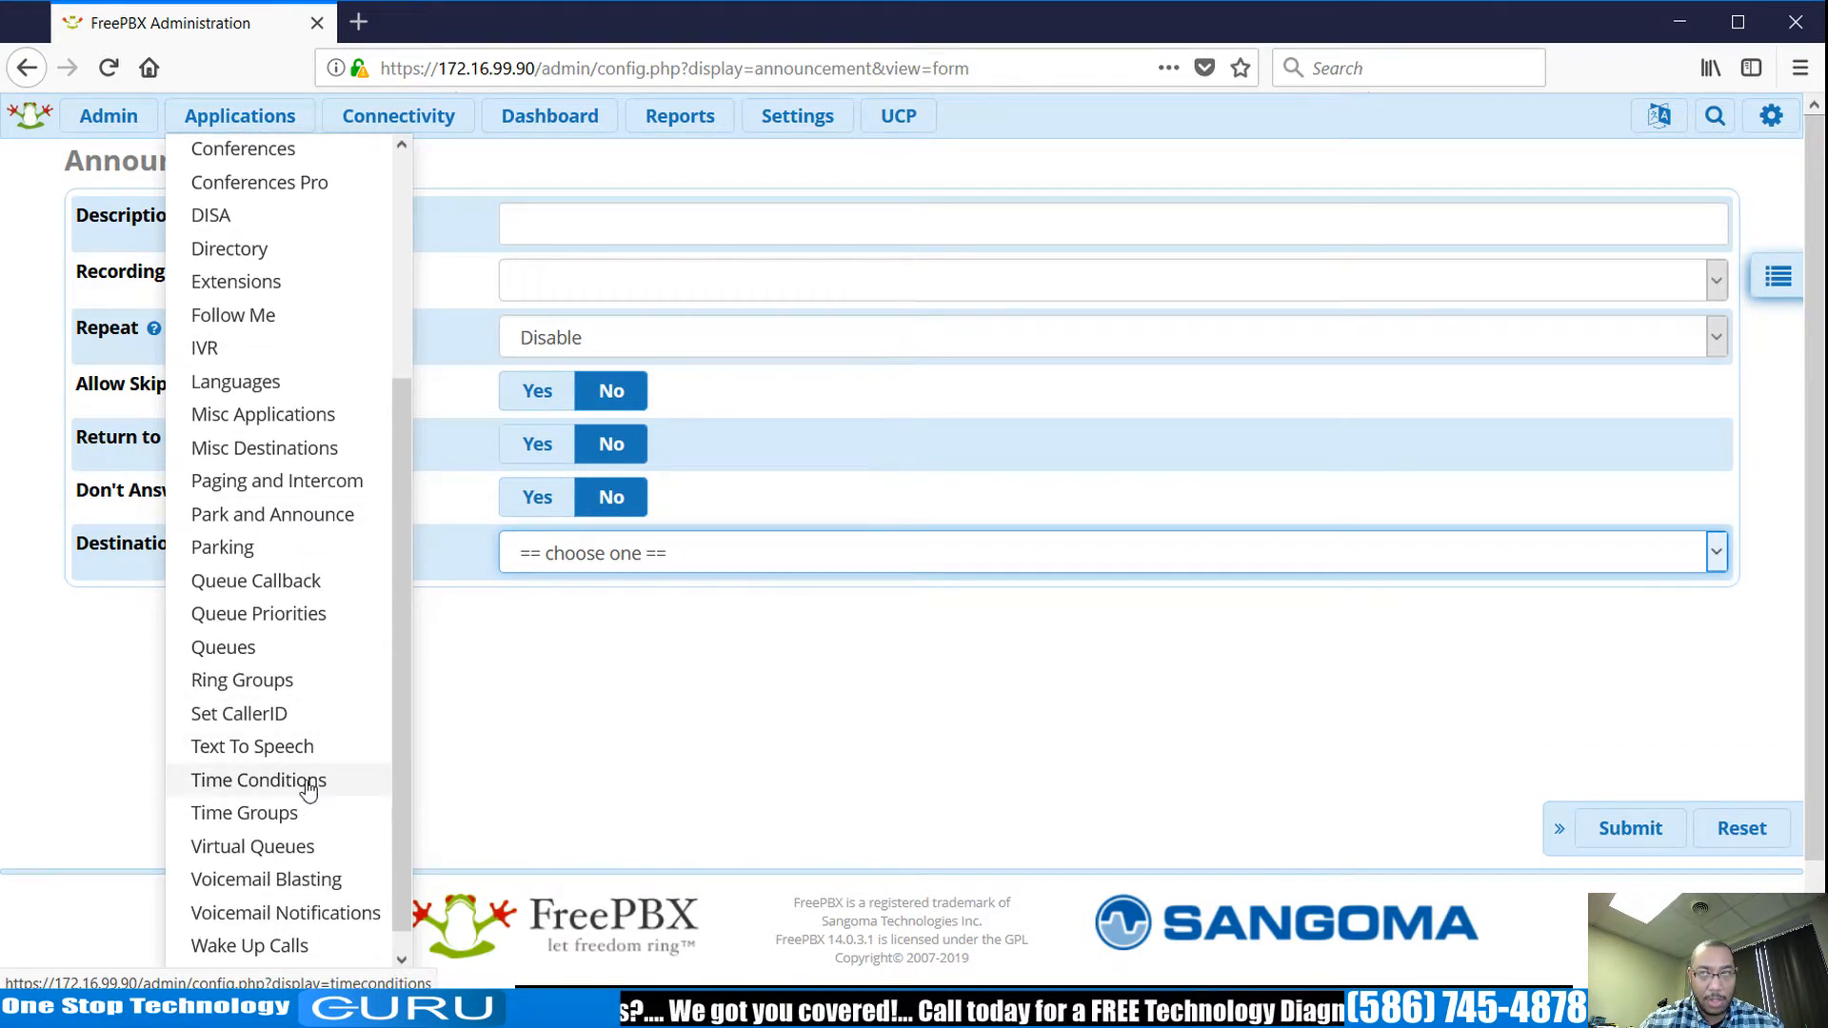
left_click(308, 789)
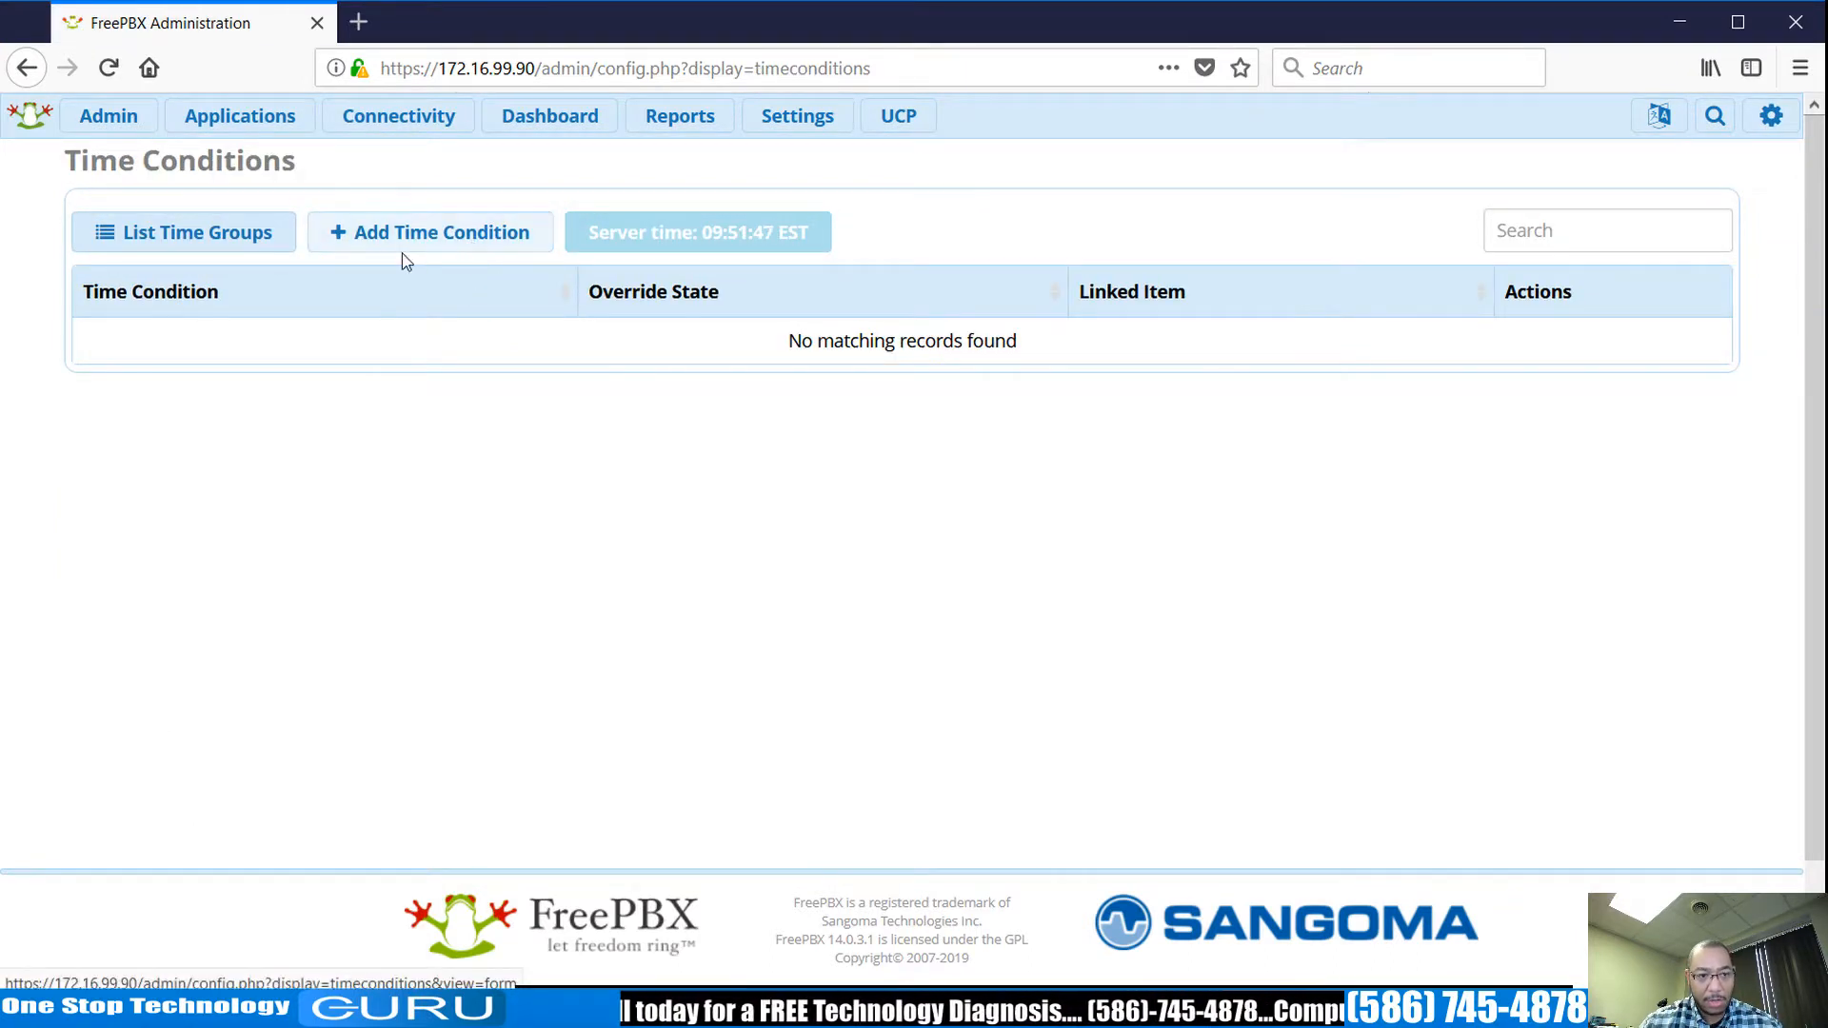
In a new time condition's time group, set hours 08:00 to 17:00.
left_click(473, 251)
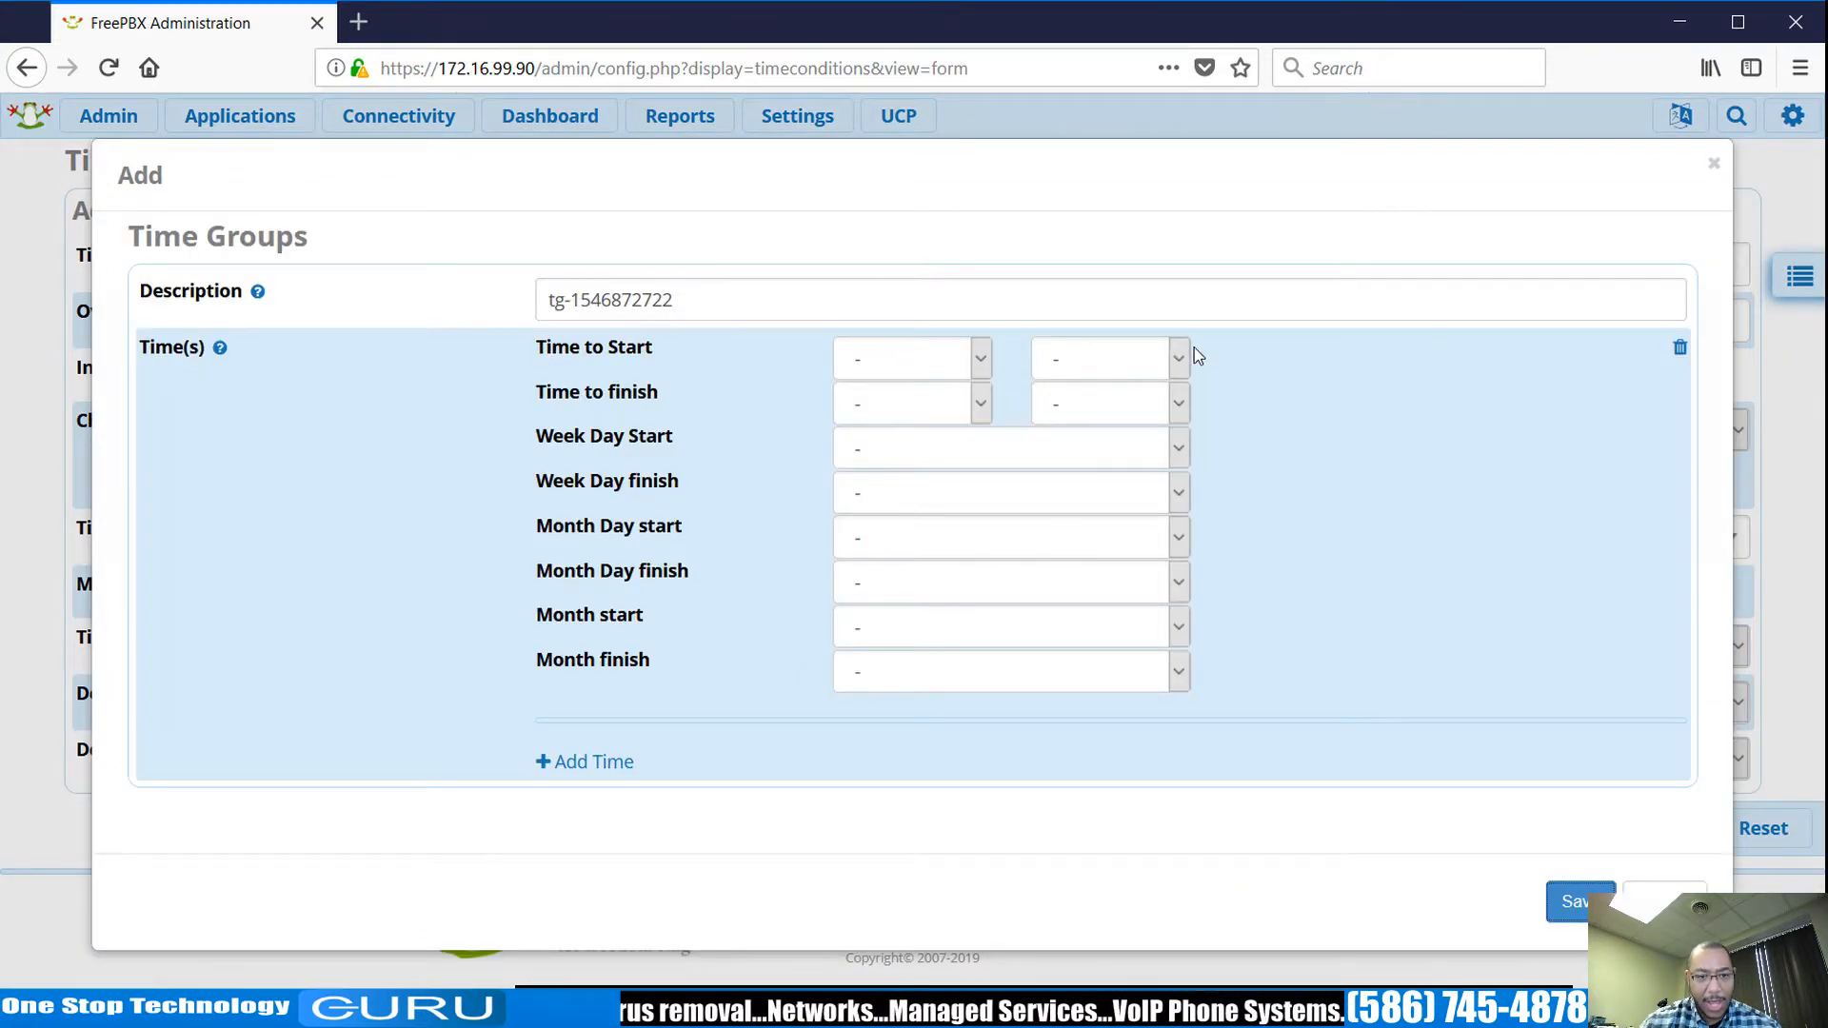
left_click(985, 359)
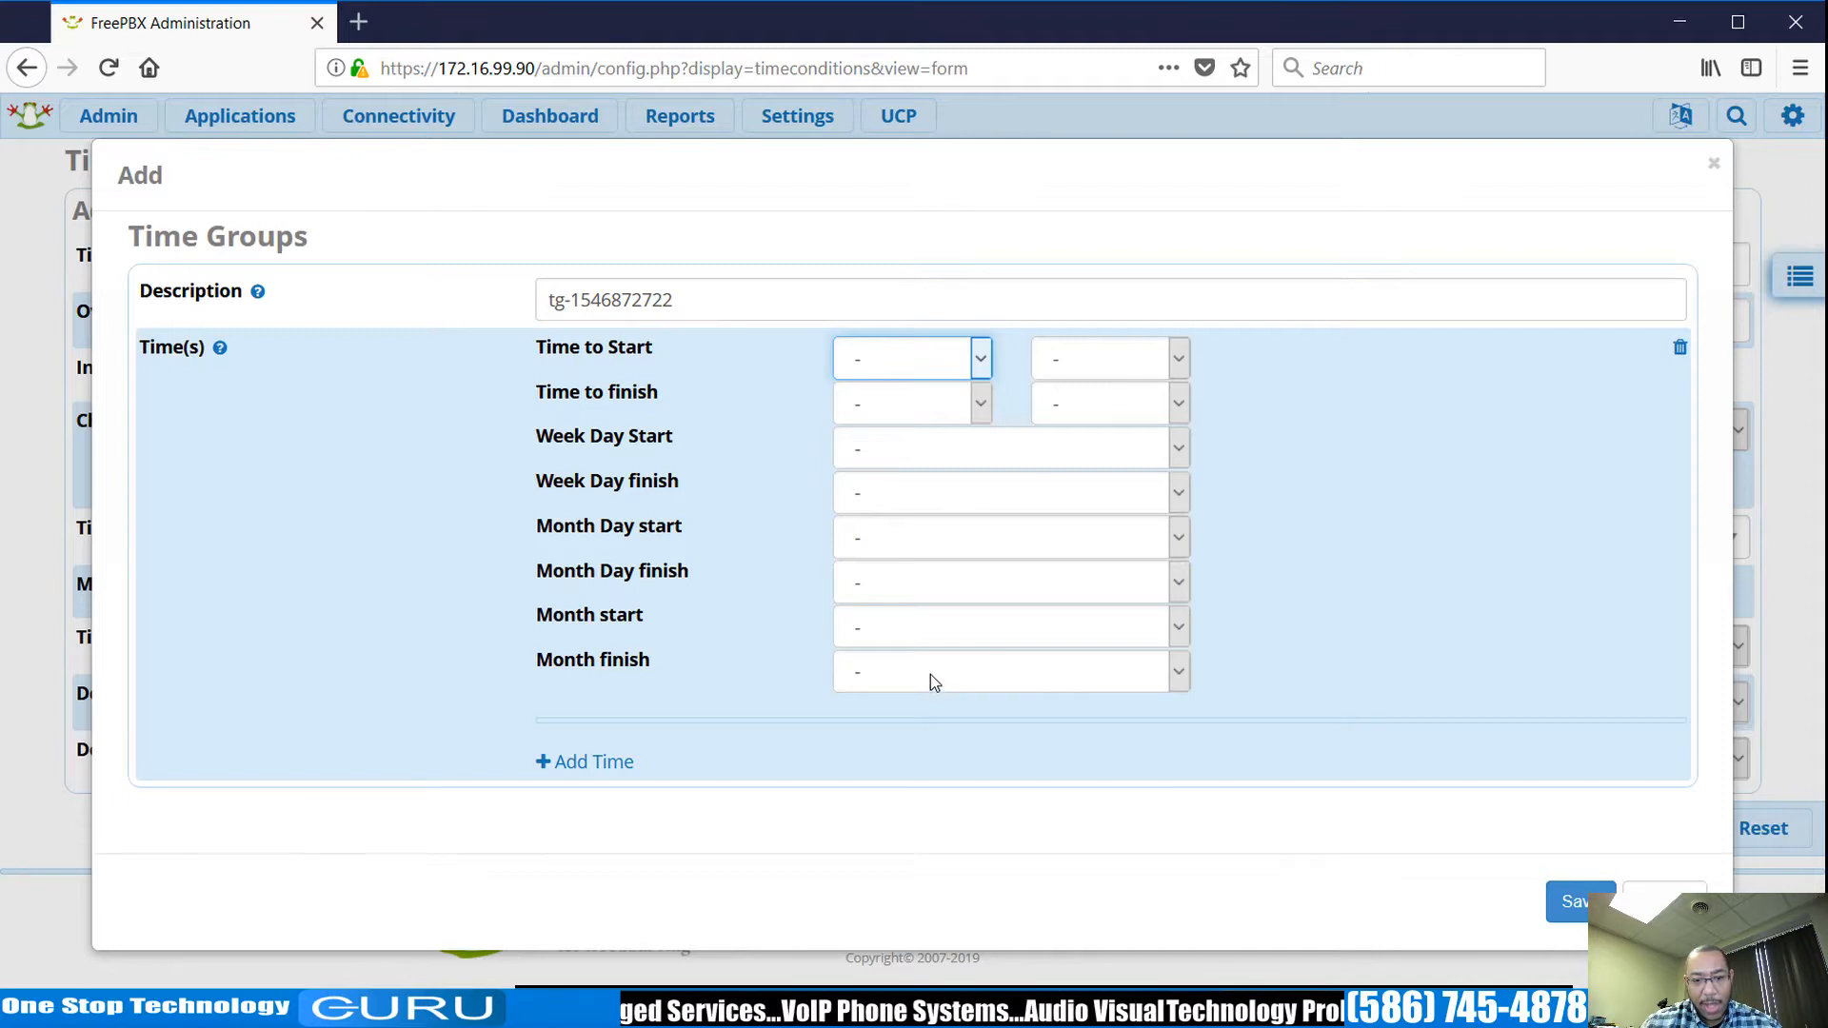
type("08")
key("Tab")
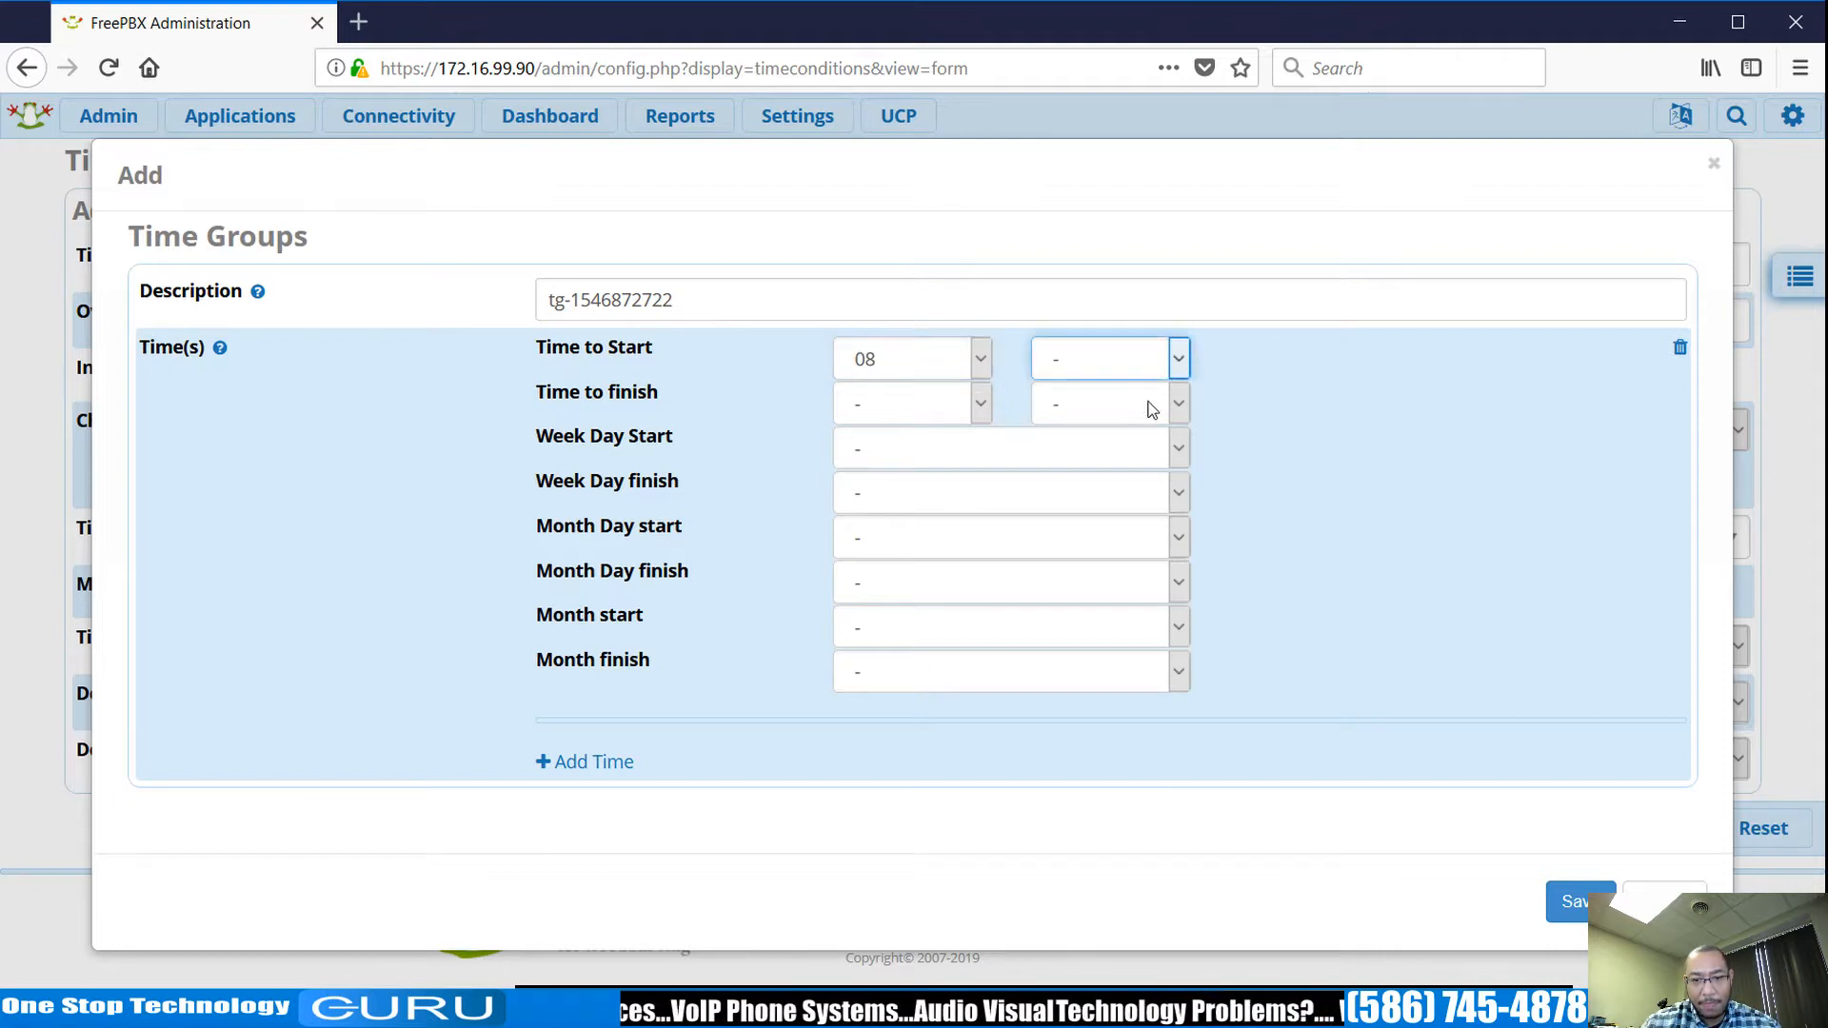
type("00")
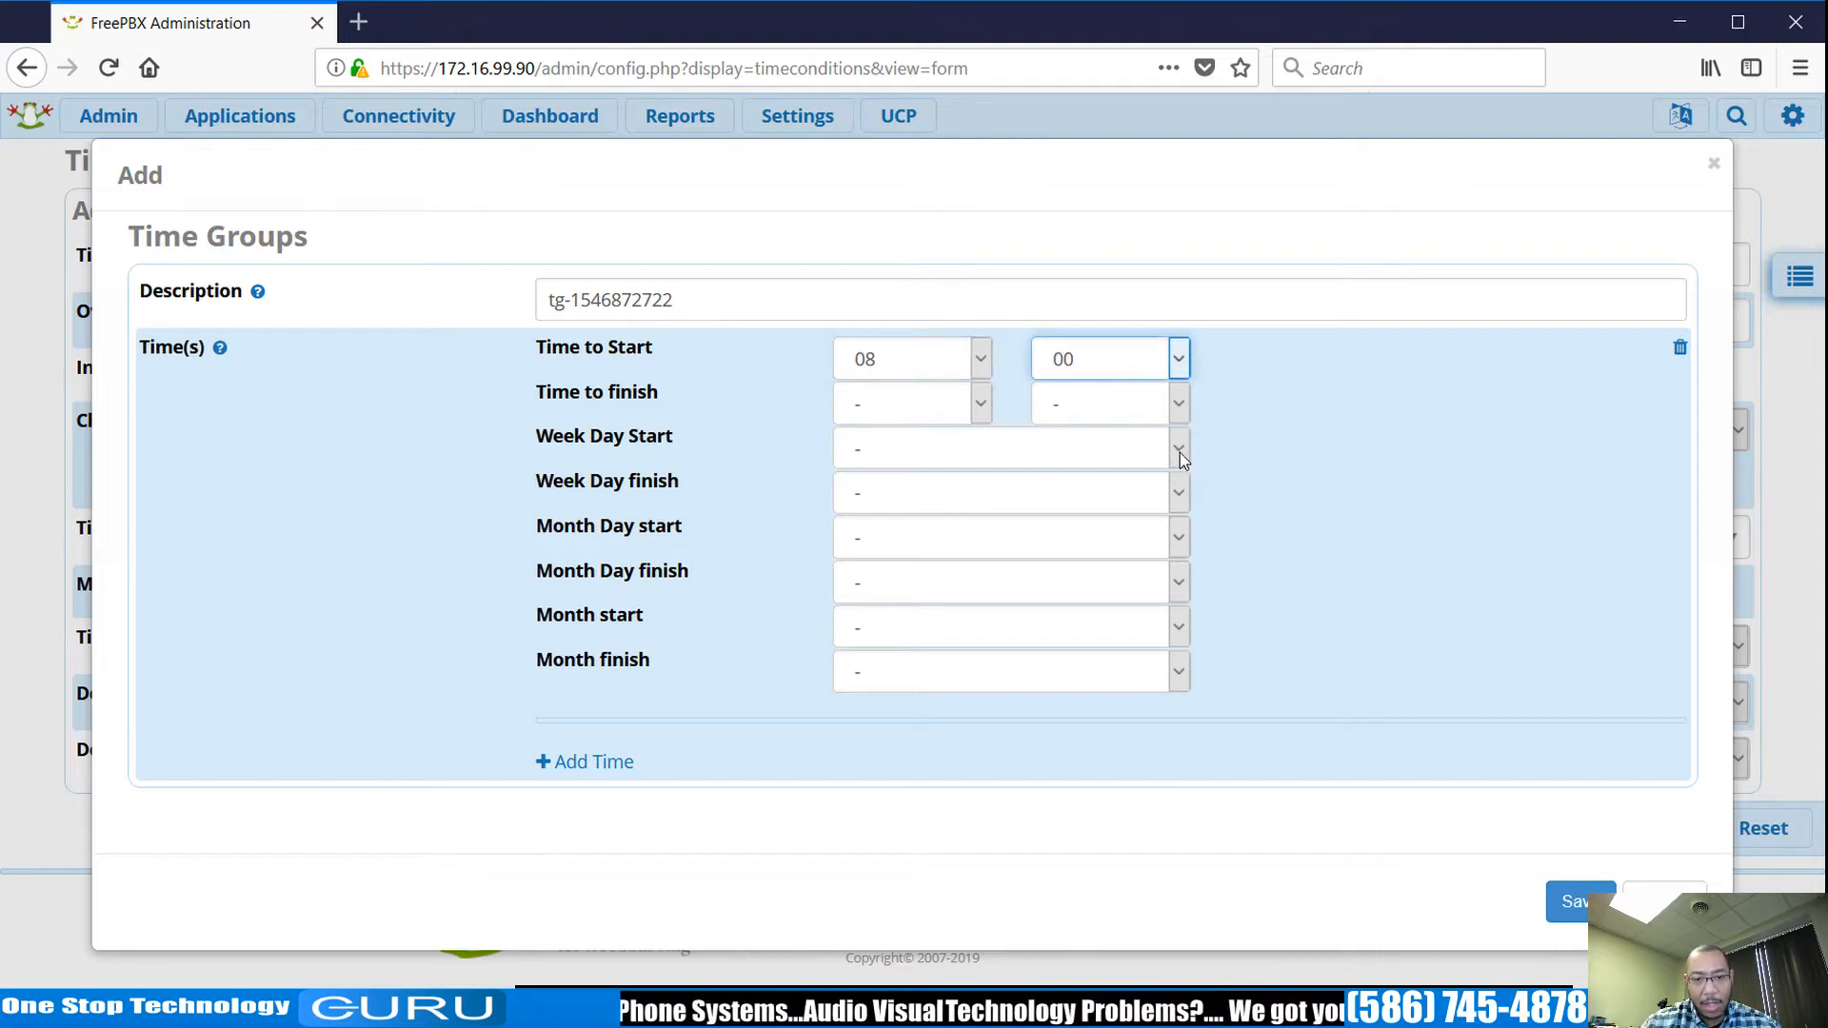
left_click(986, 407)
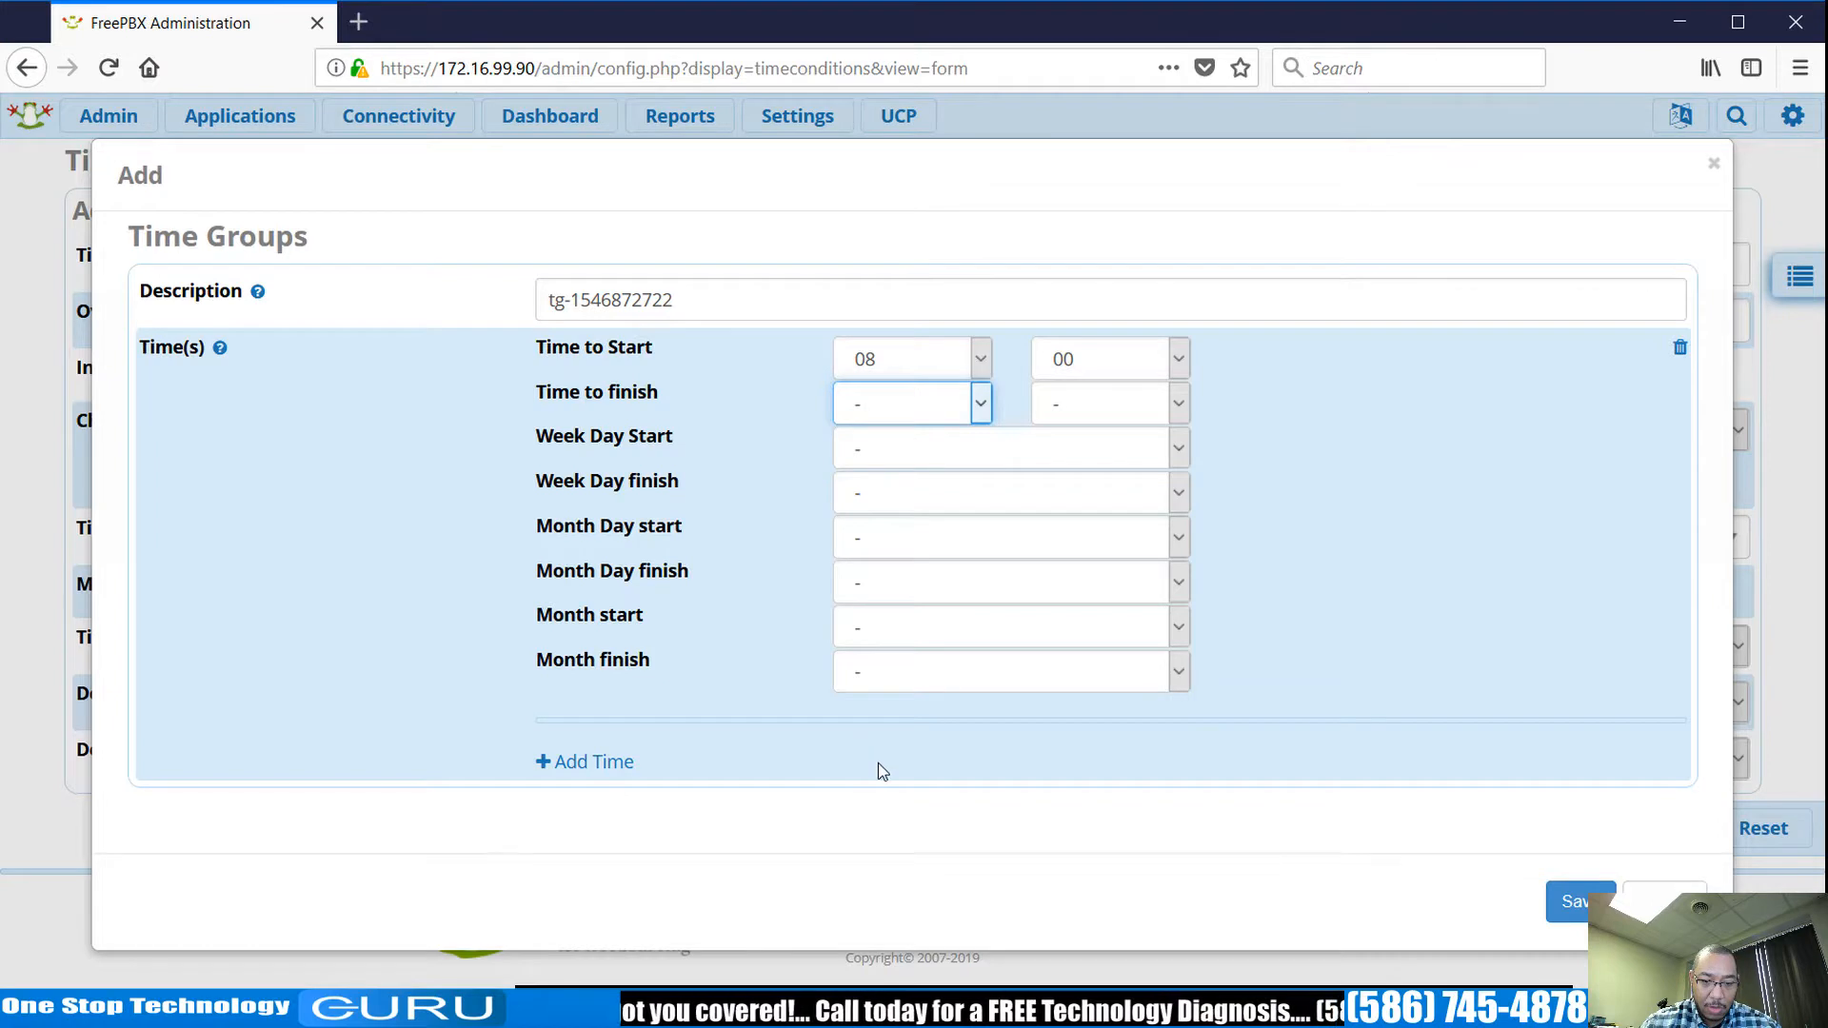
type("17")
left_click(1167, 407)
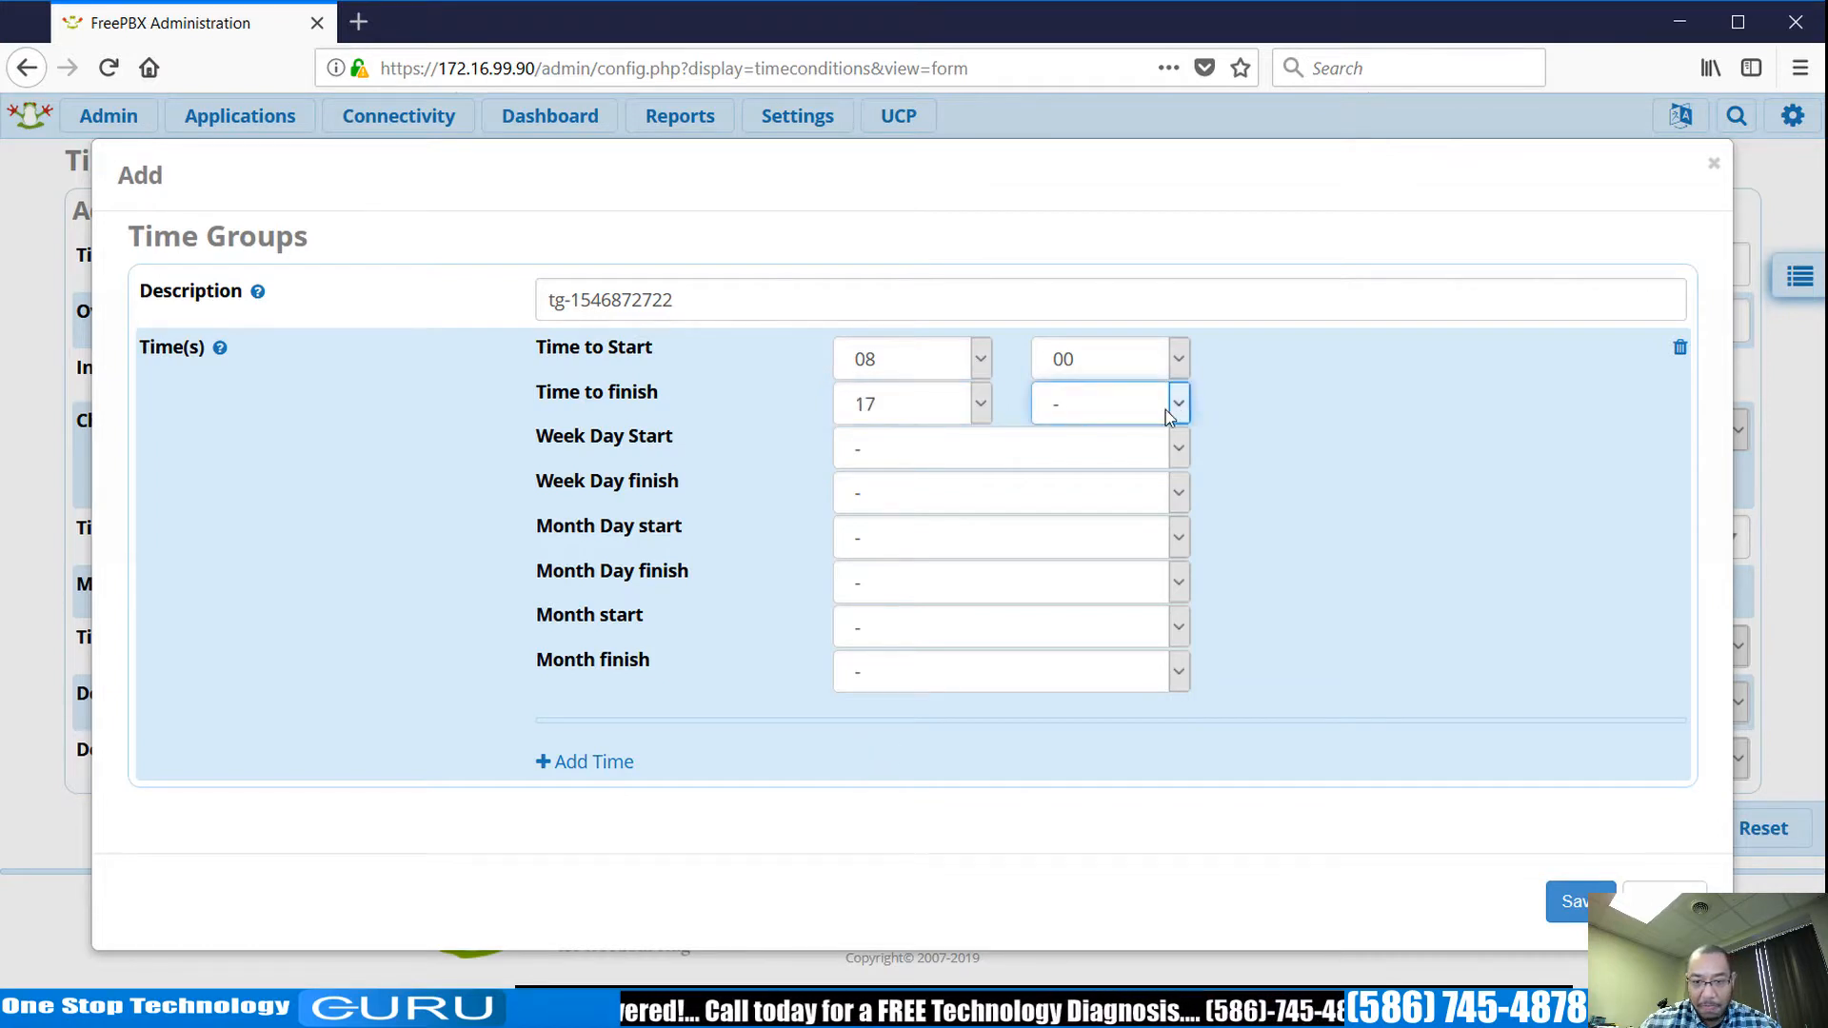
type("00")
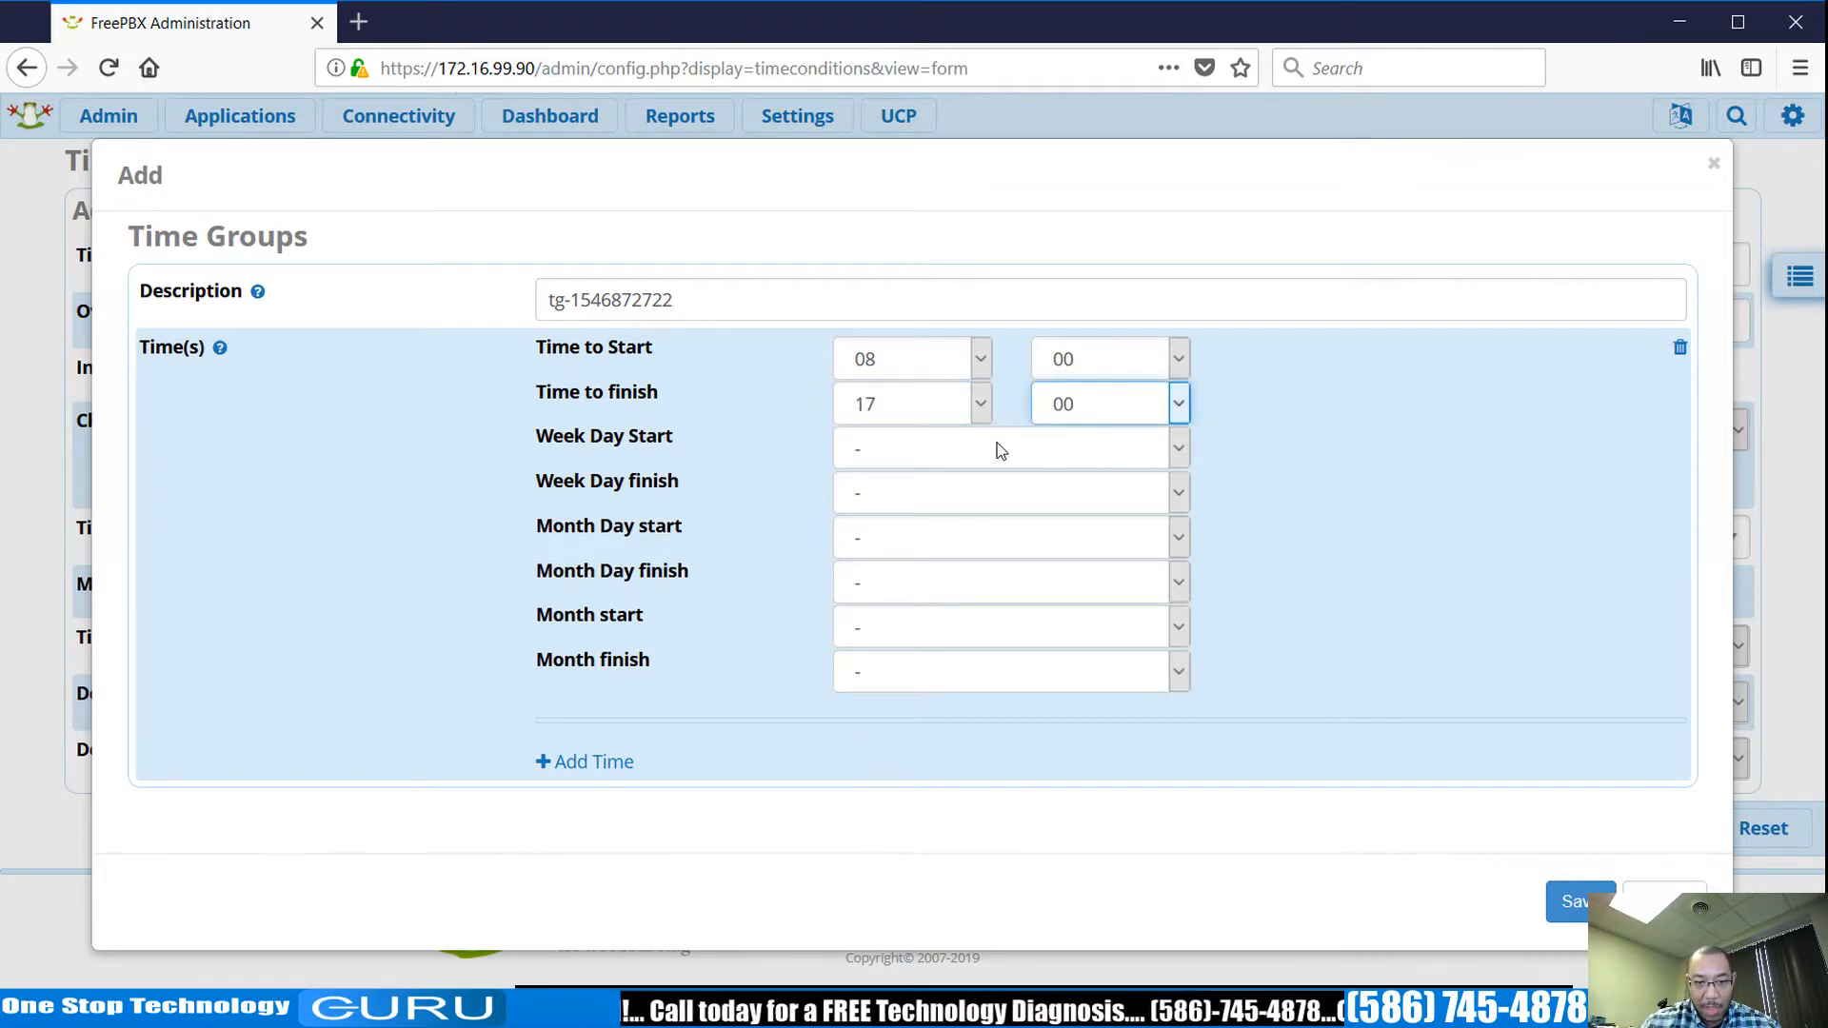
left_click(1184, 454)
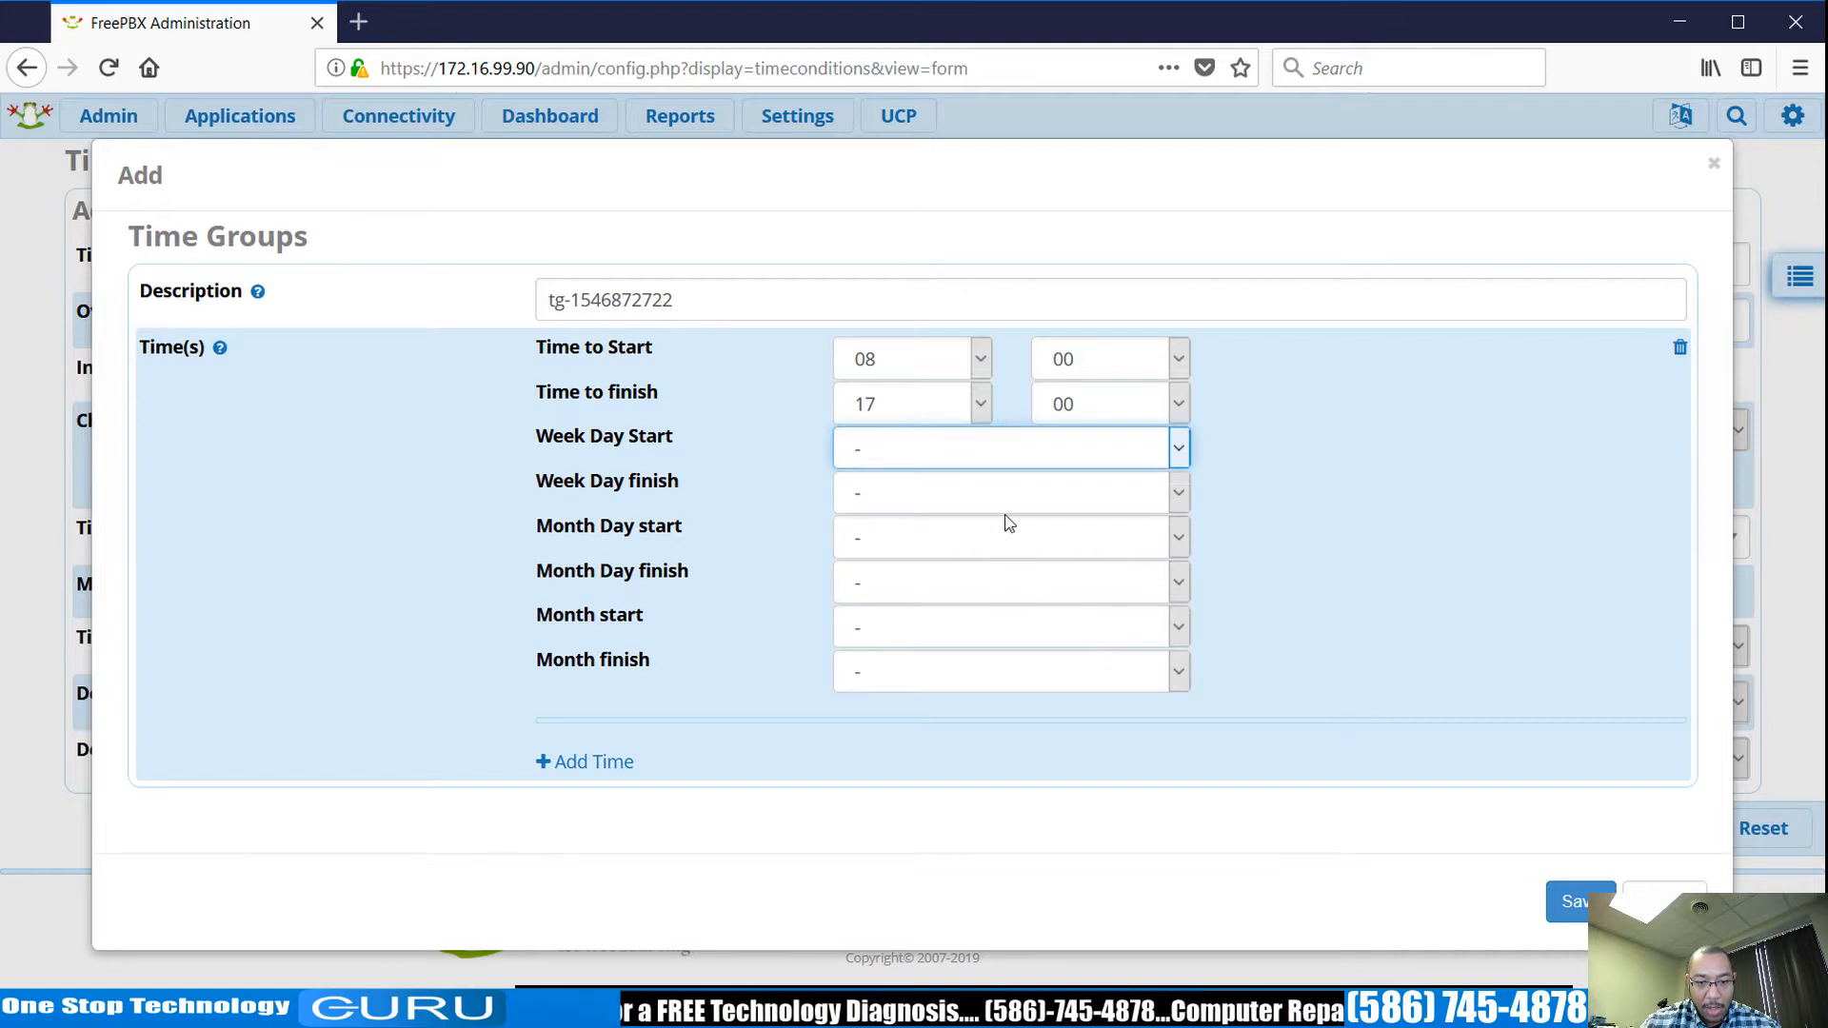
Limit the time group to Monday through Friday and save it.
left_click(1003, 556)
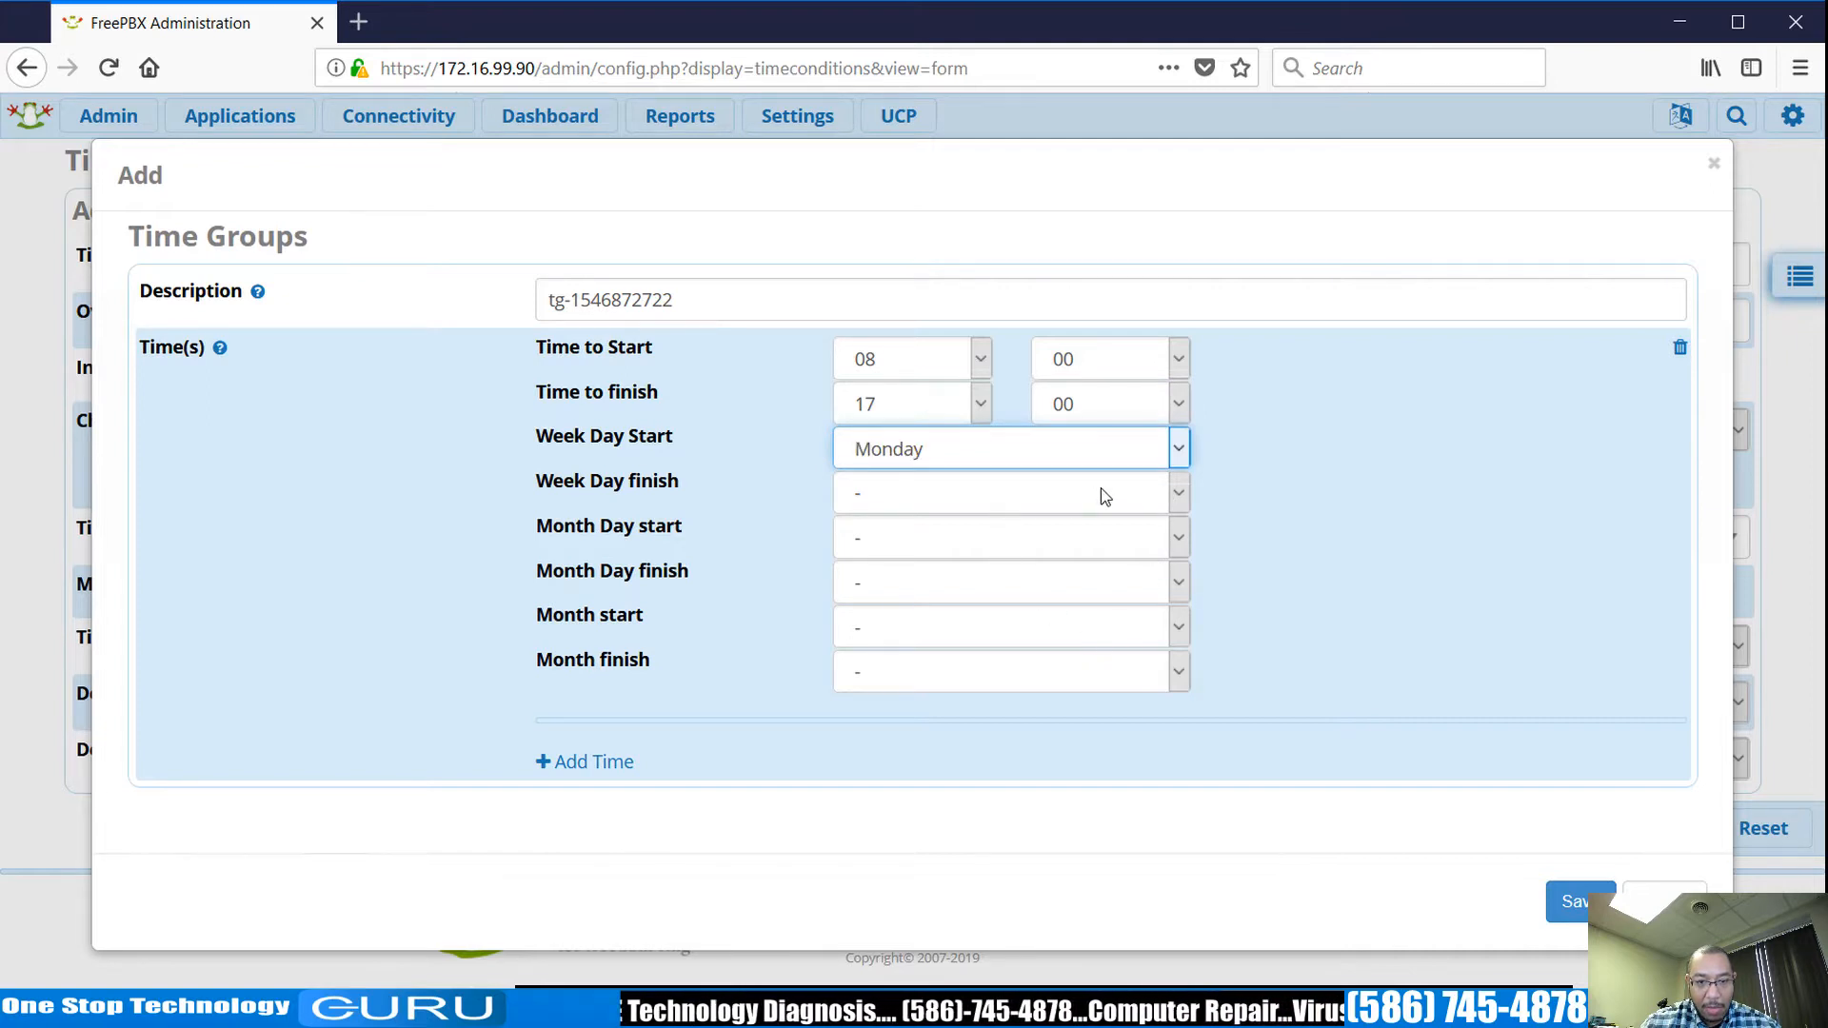
left_click(1182, 497)
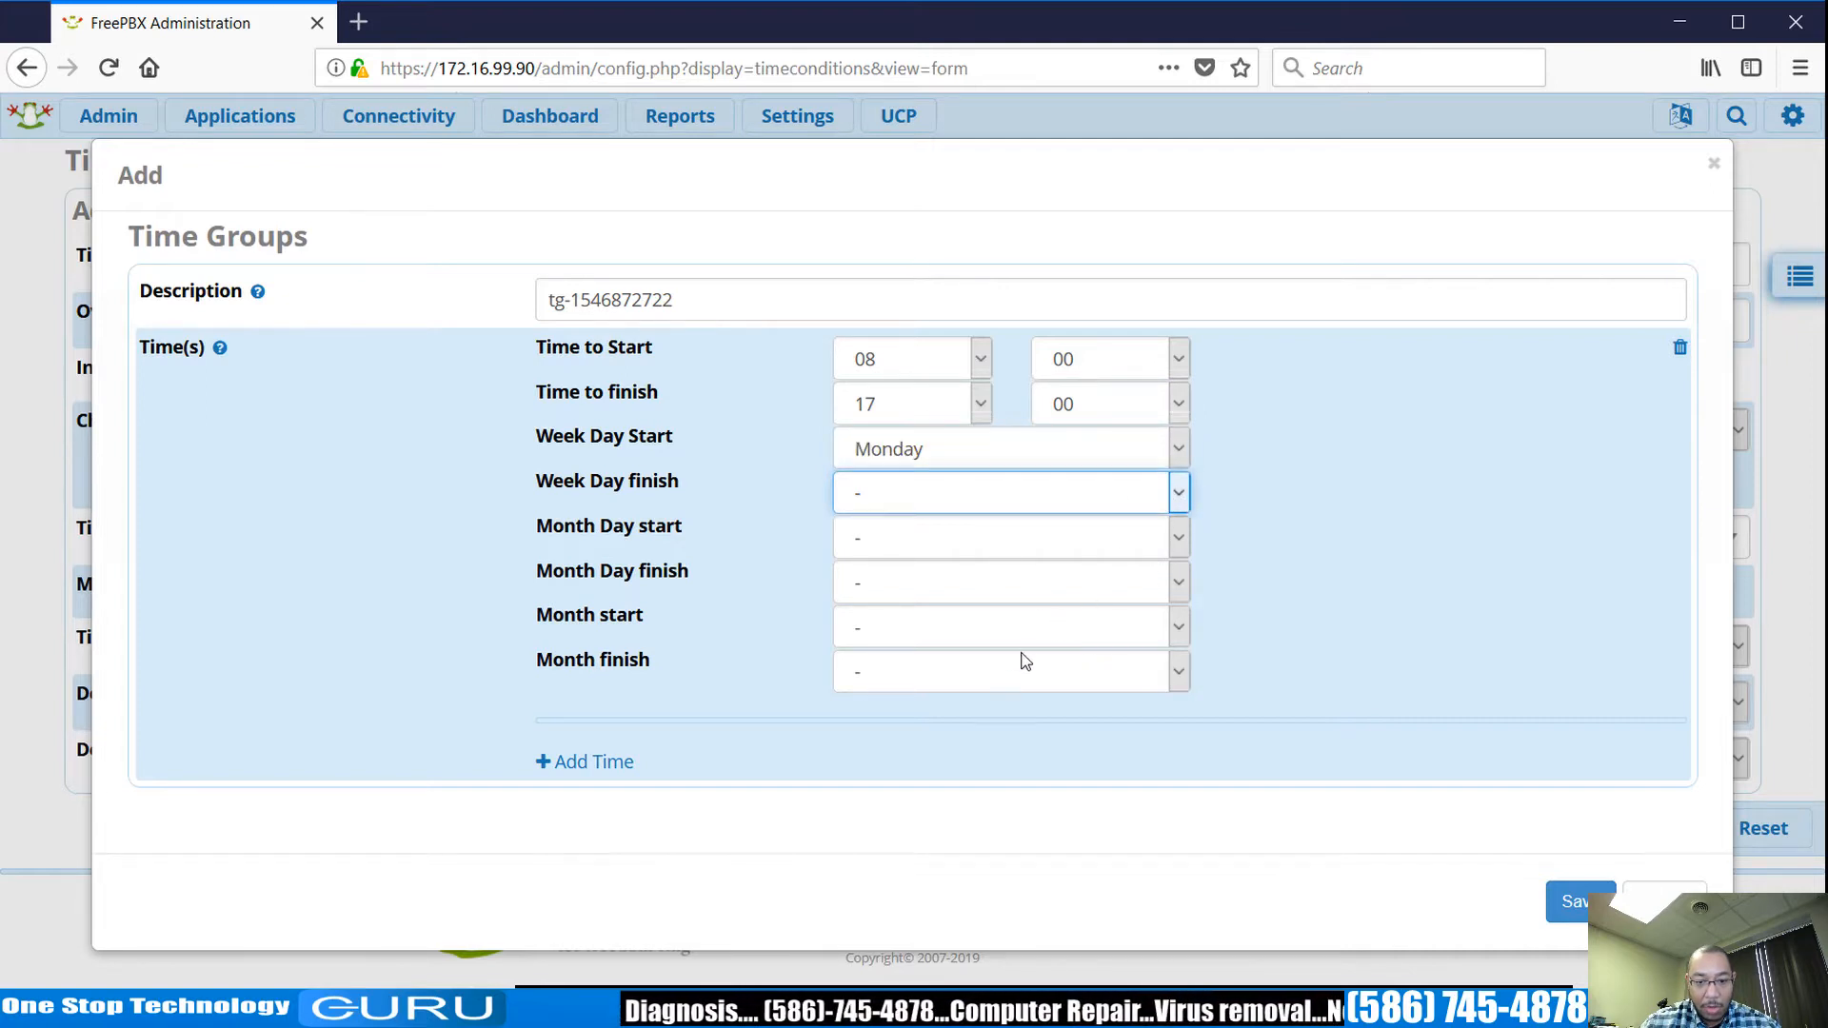
left_click(1003, 711)
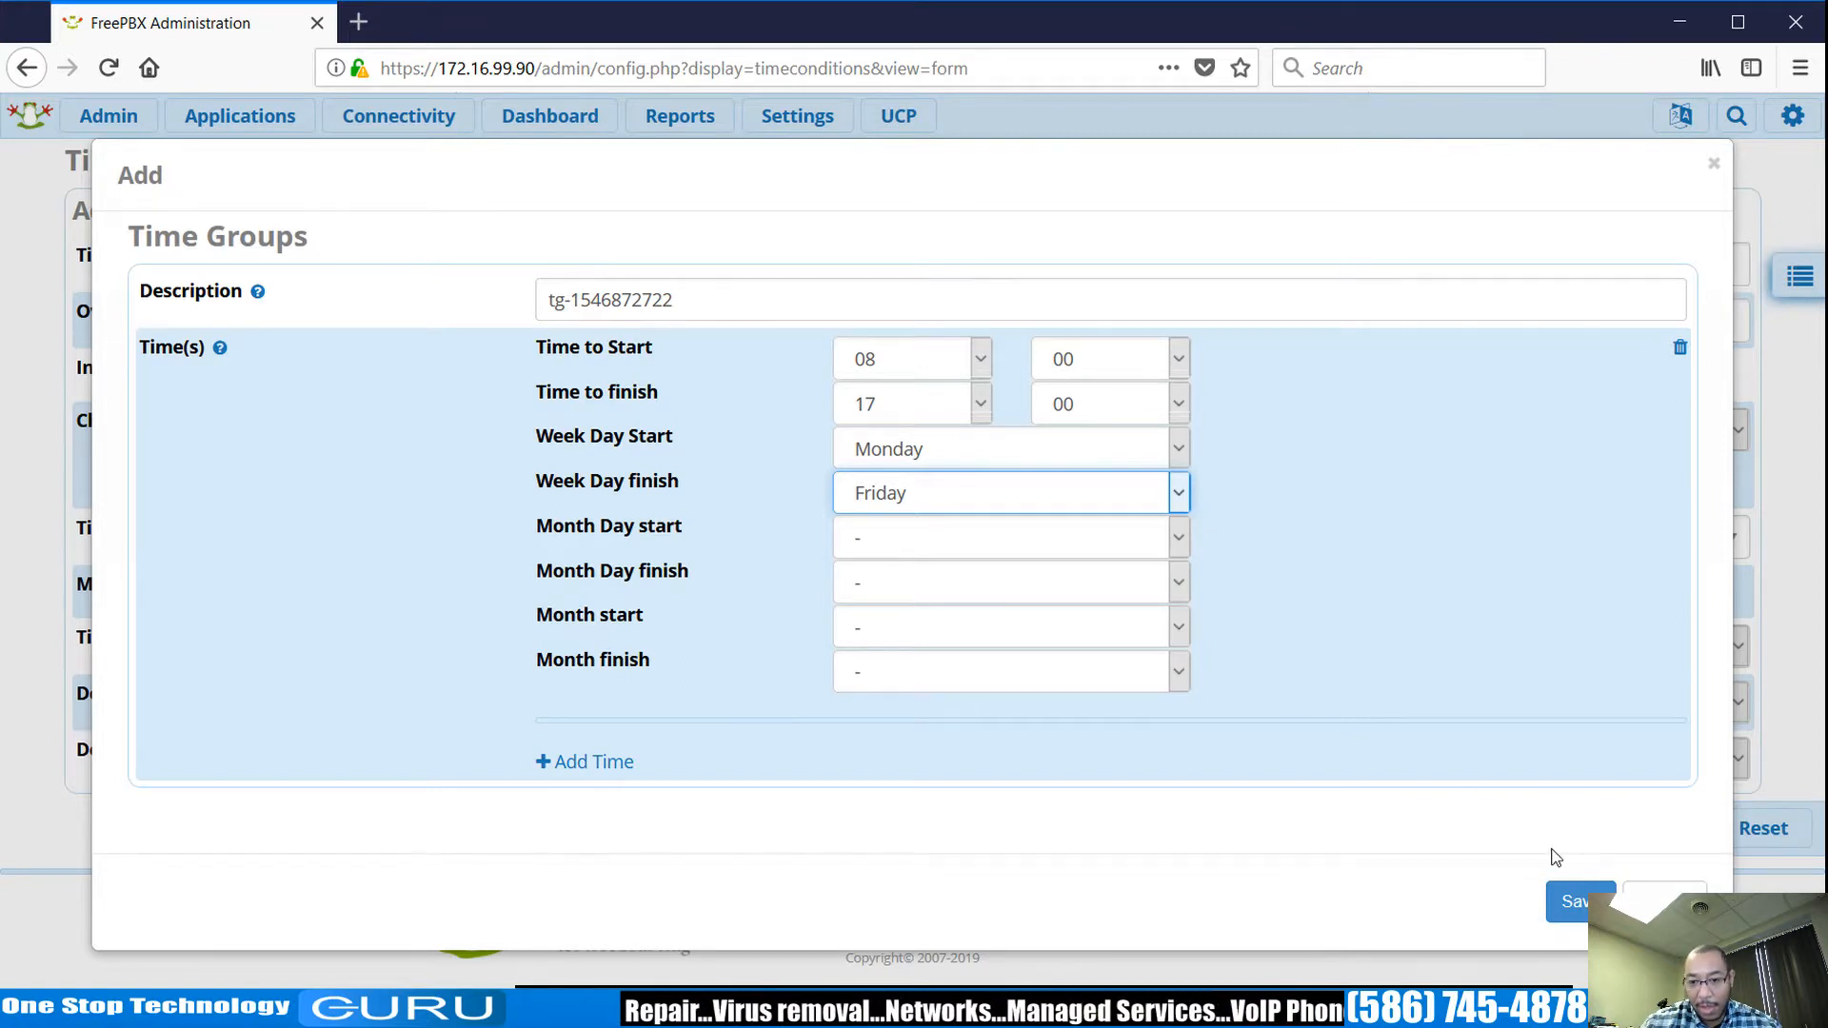
left_click(1569, 901)
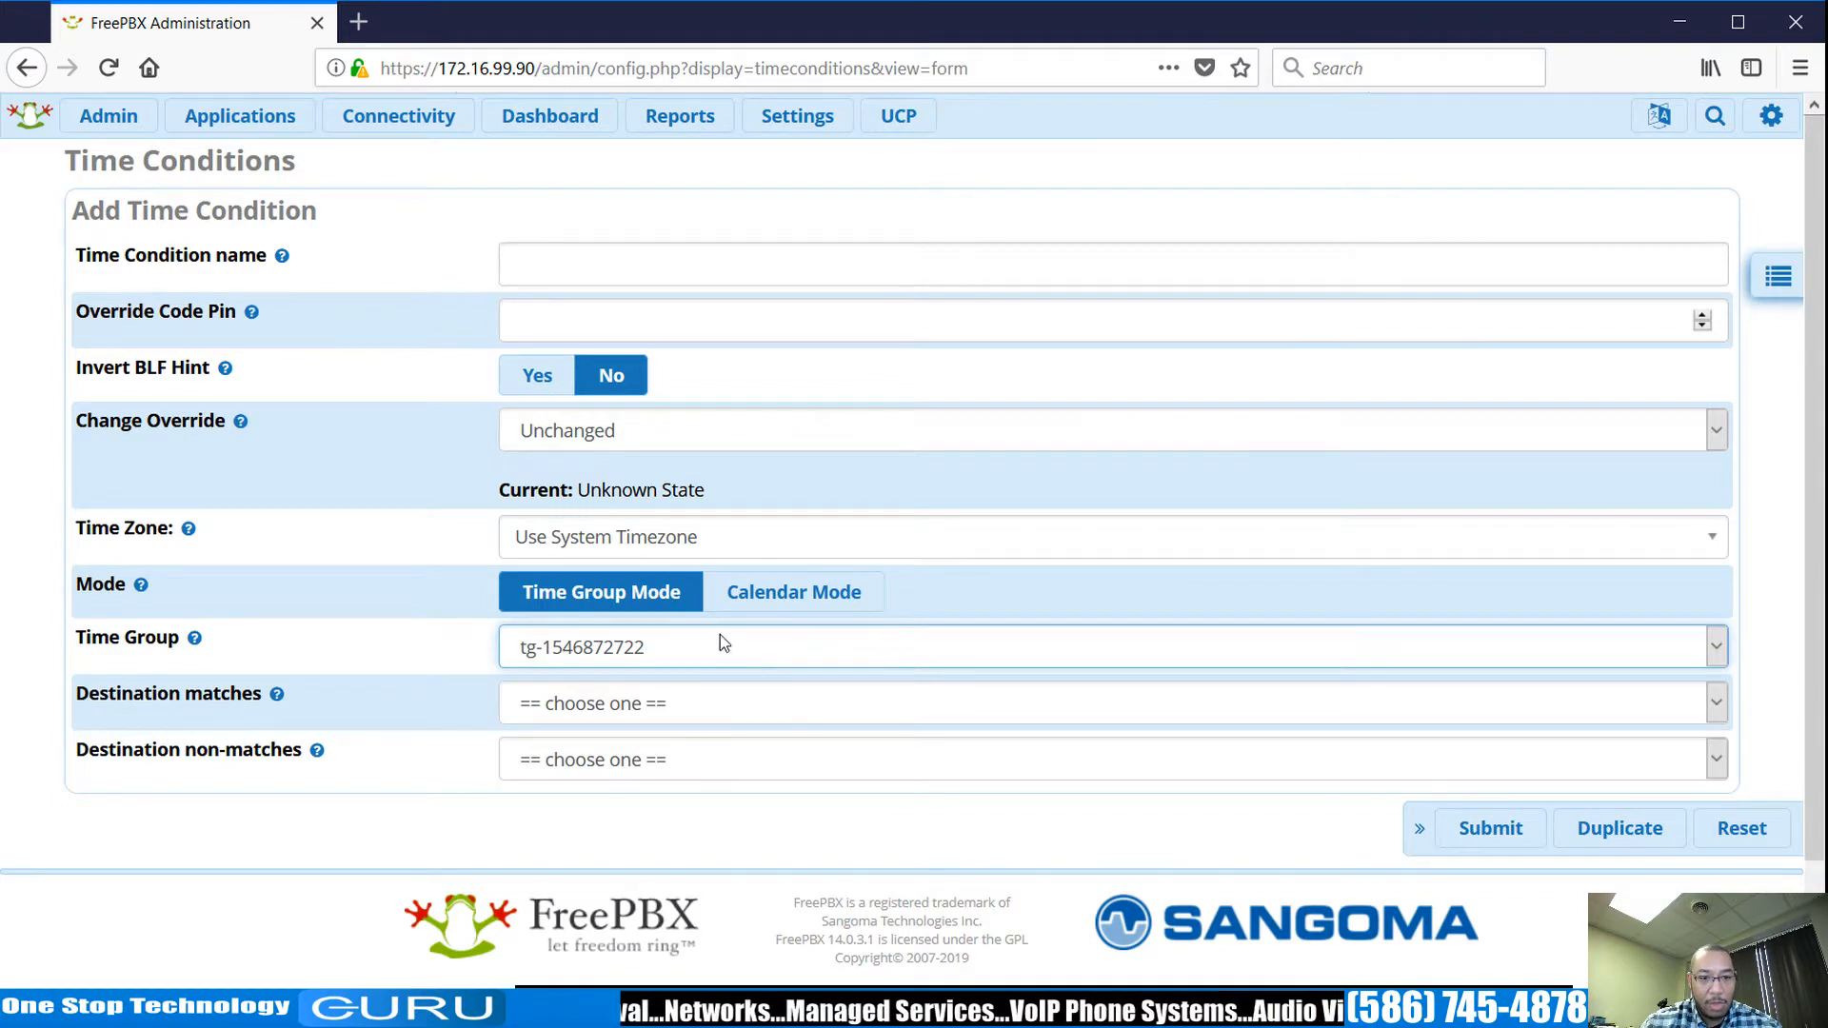
Name the time condition Open and choose a new extension as its match destination.
left_click(699, 264)
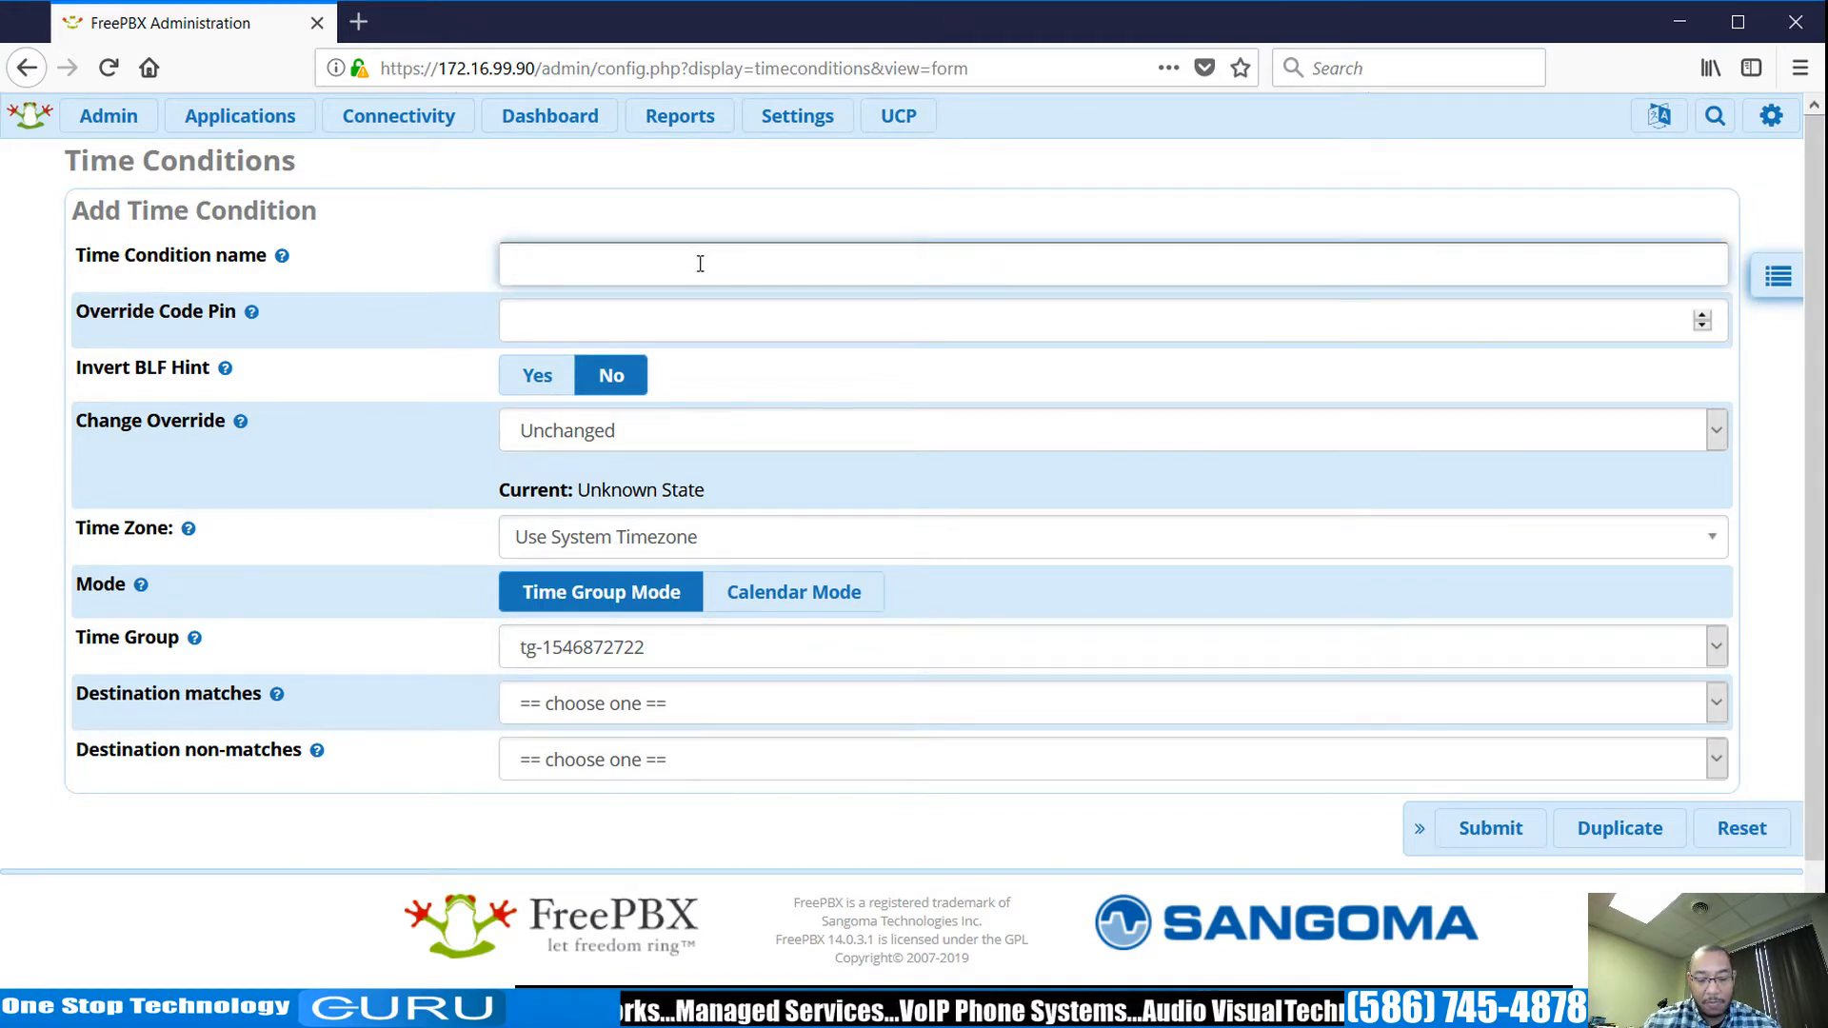
type("Open")
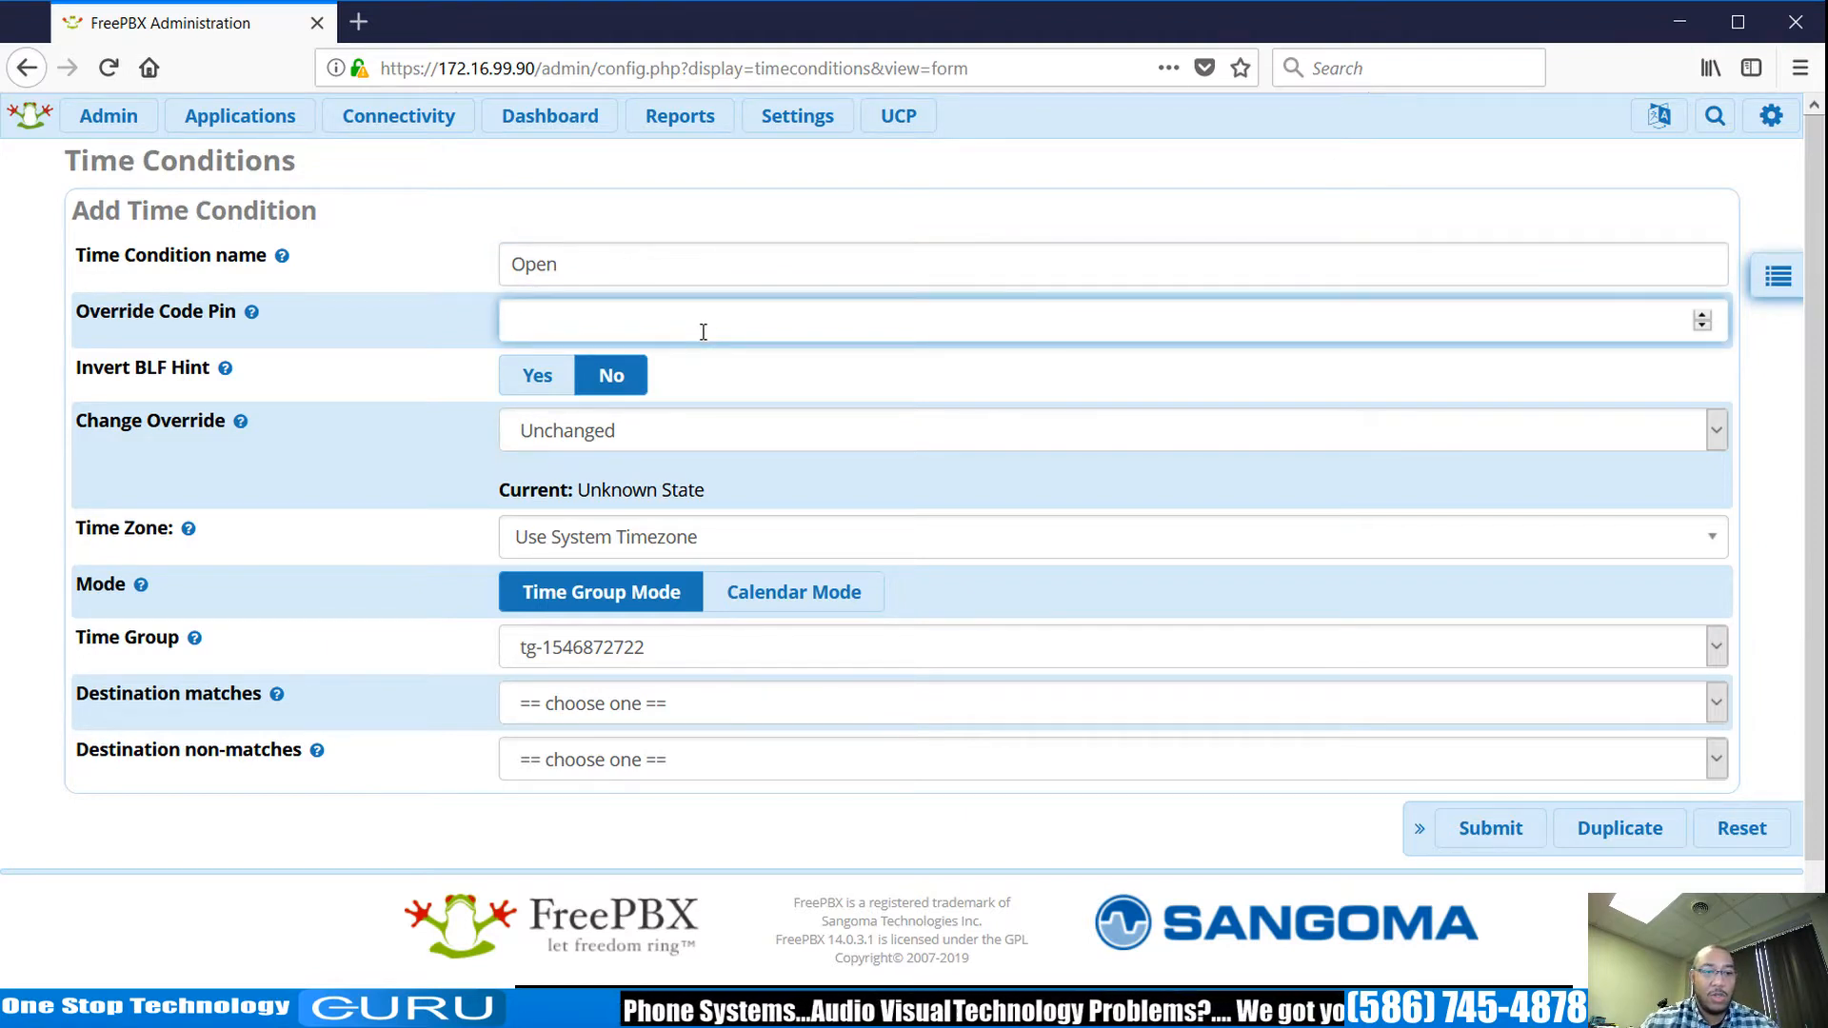
mouse_move(254, 315)
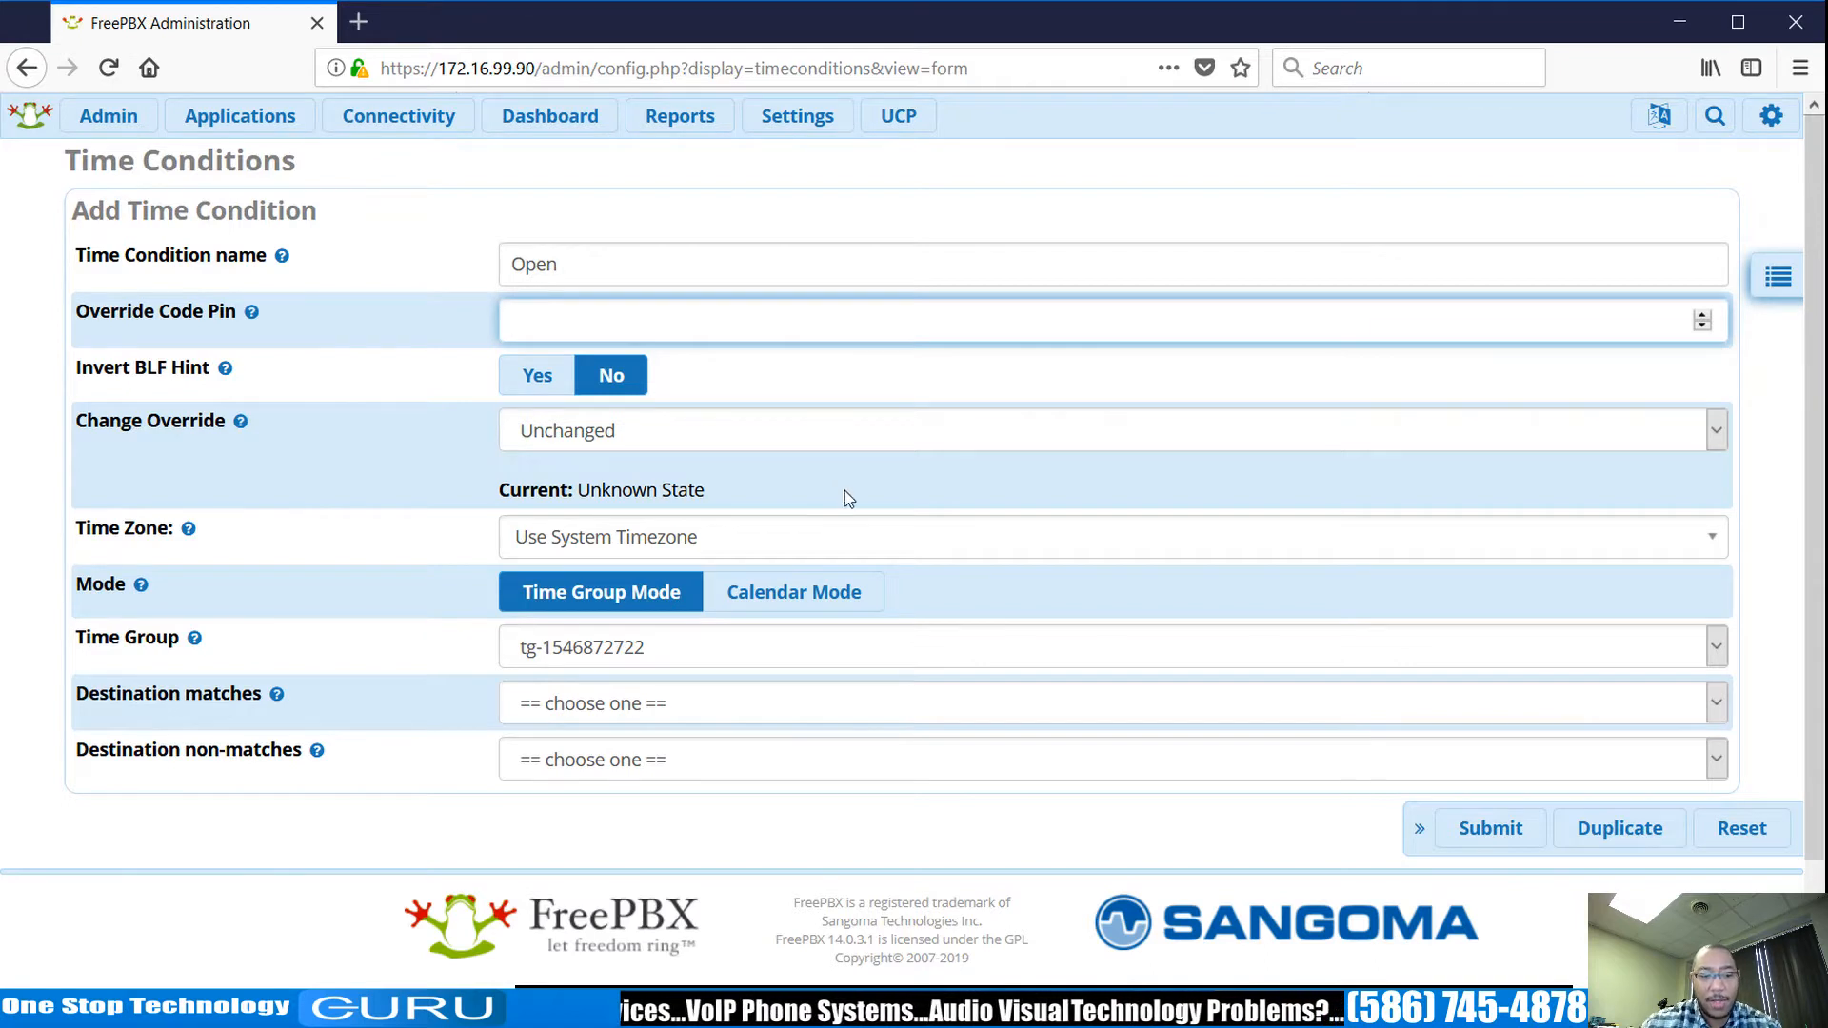
left_click(903, 704)
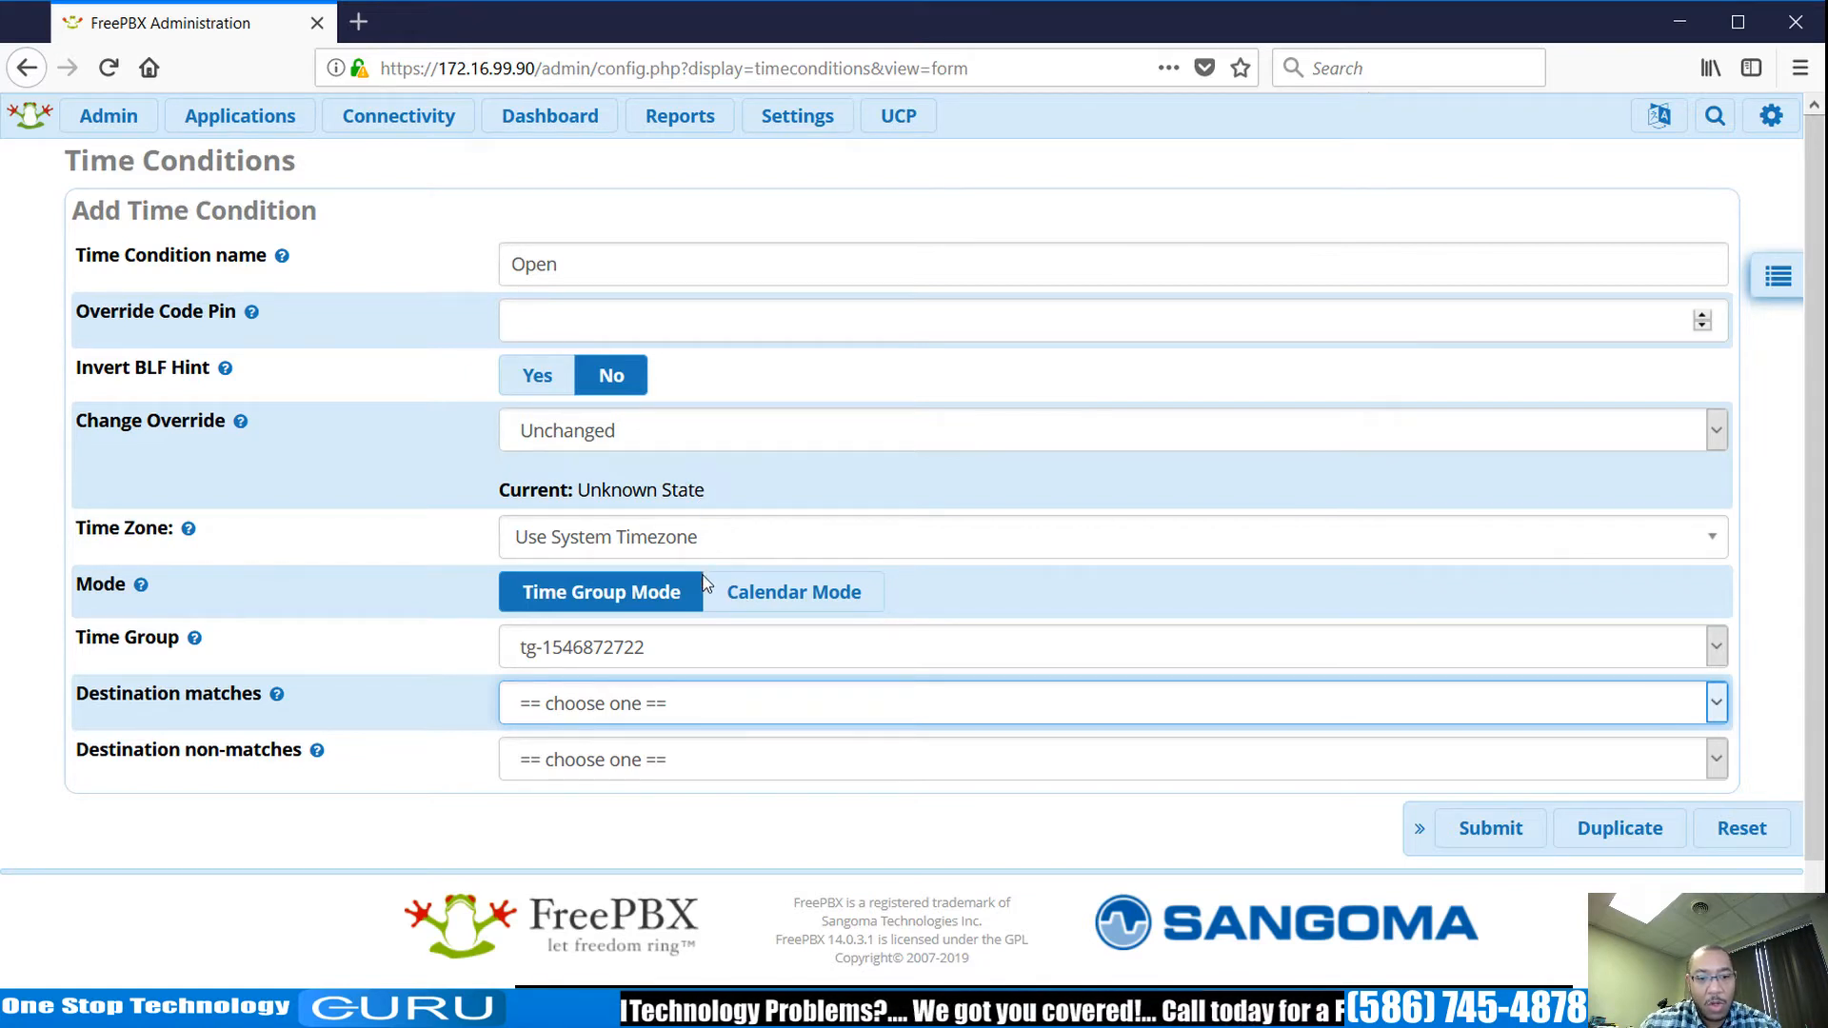
left_click(662, 290)
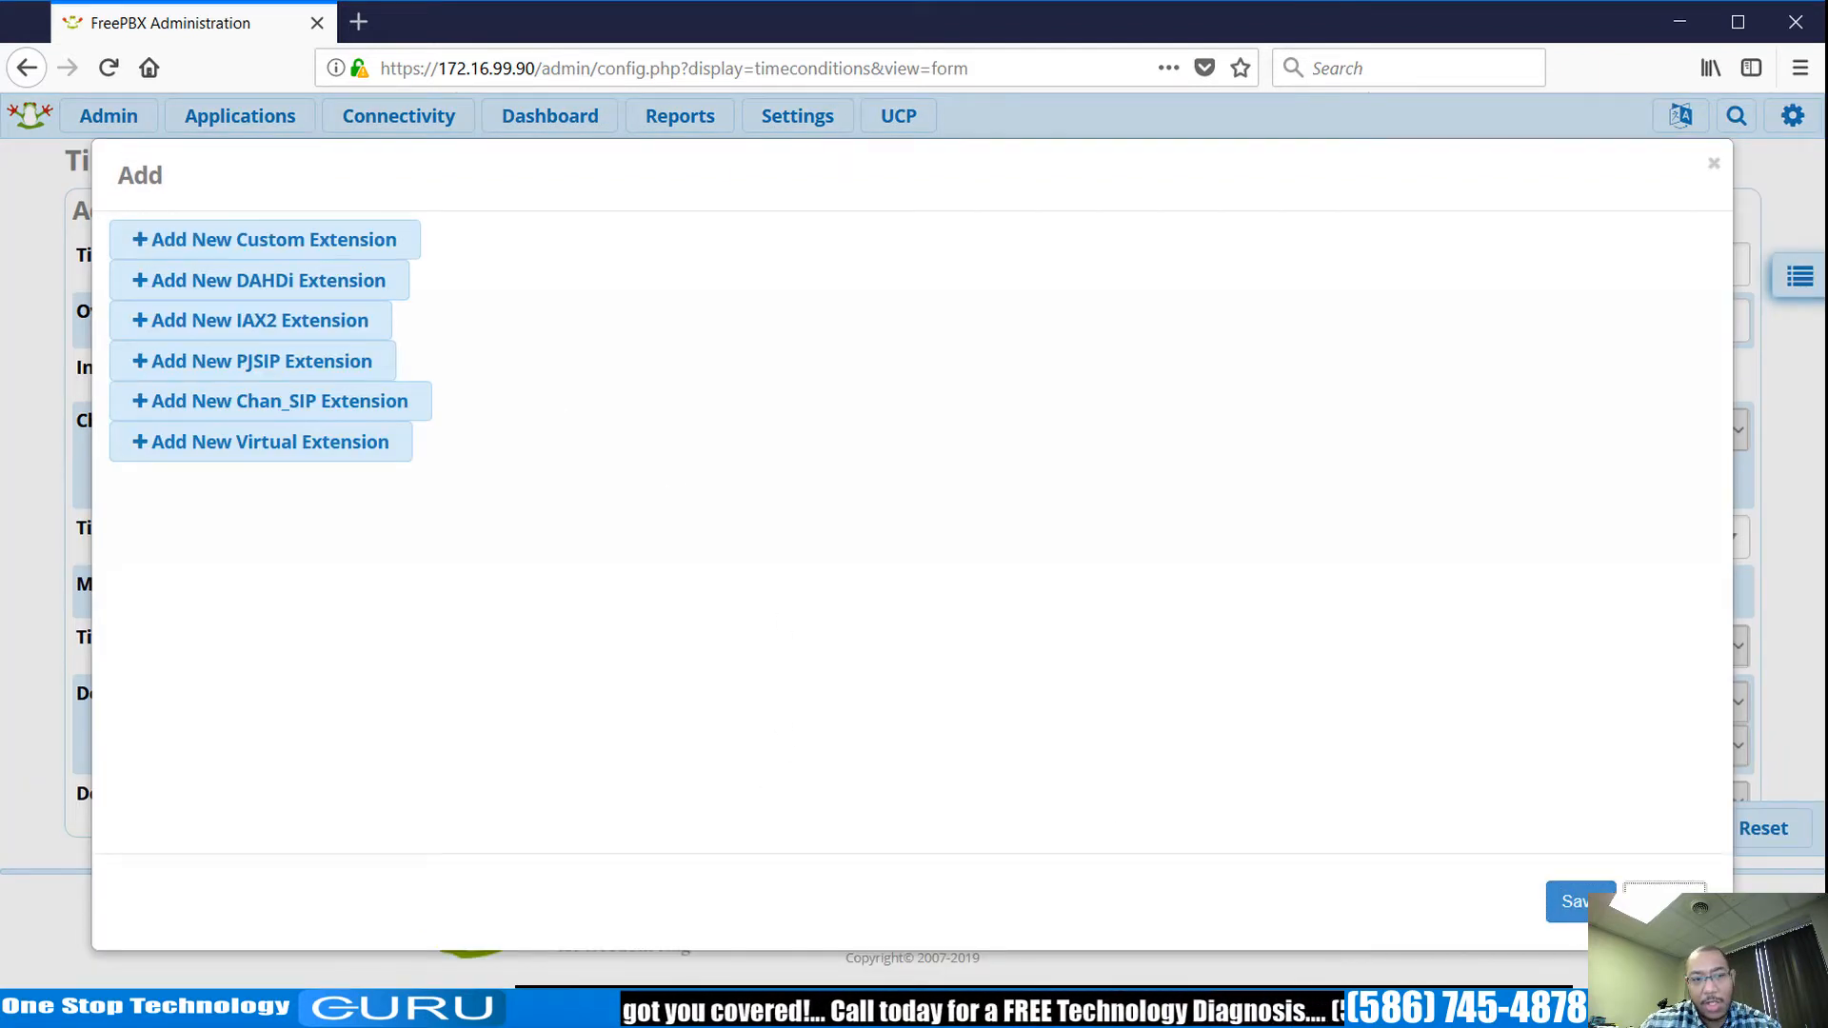
Dismiss the add-extension window and return to the Open time condition's non-match destination.
left_click(1664, 902)
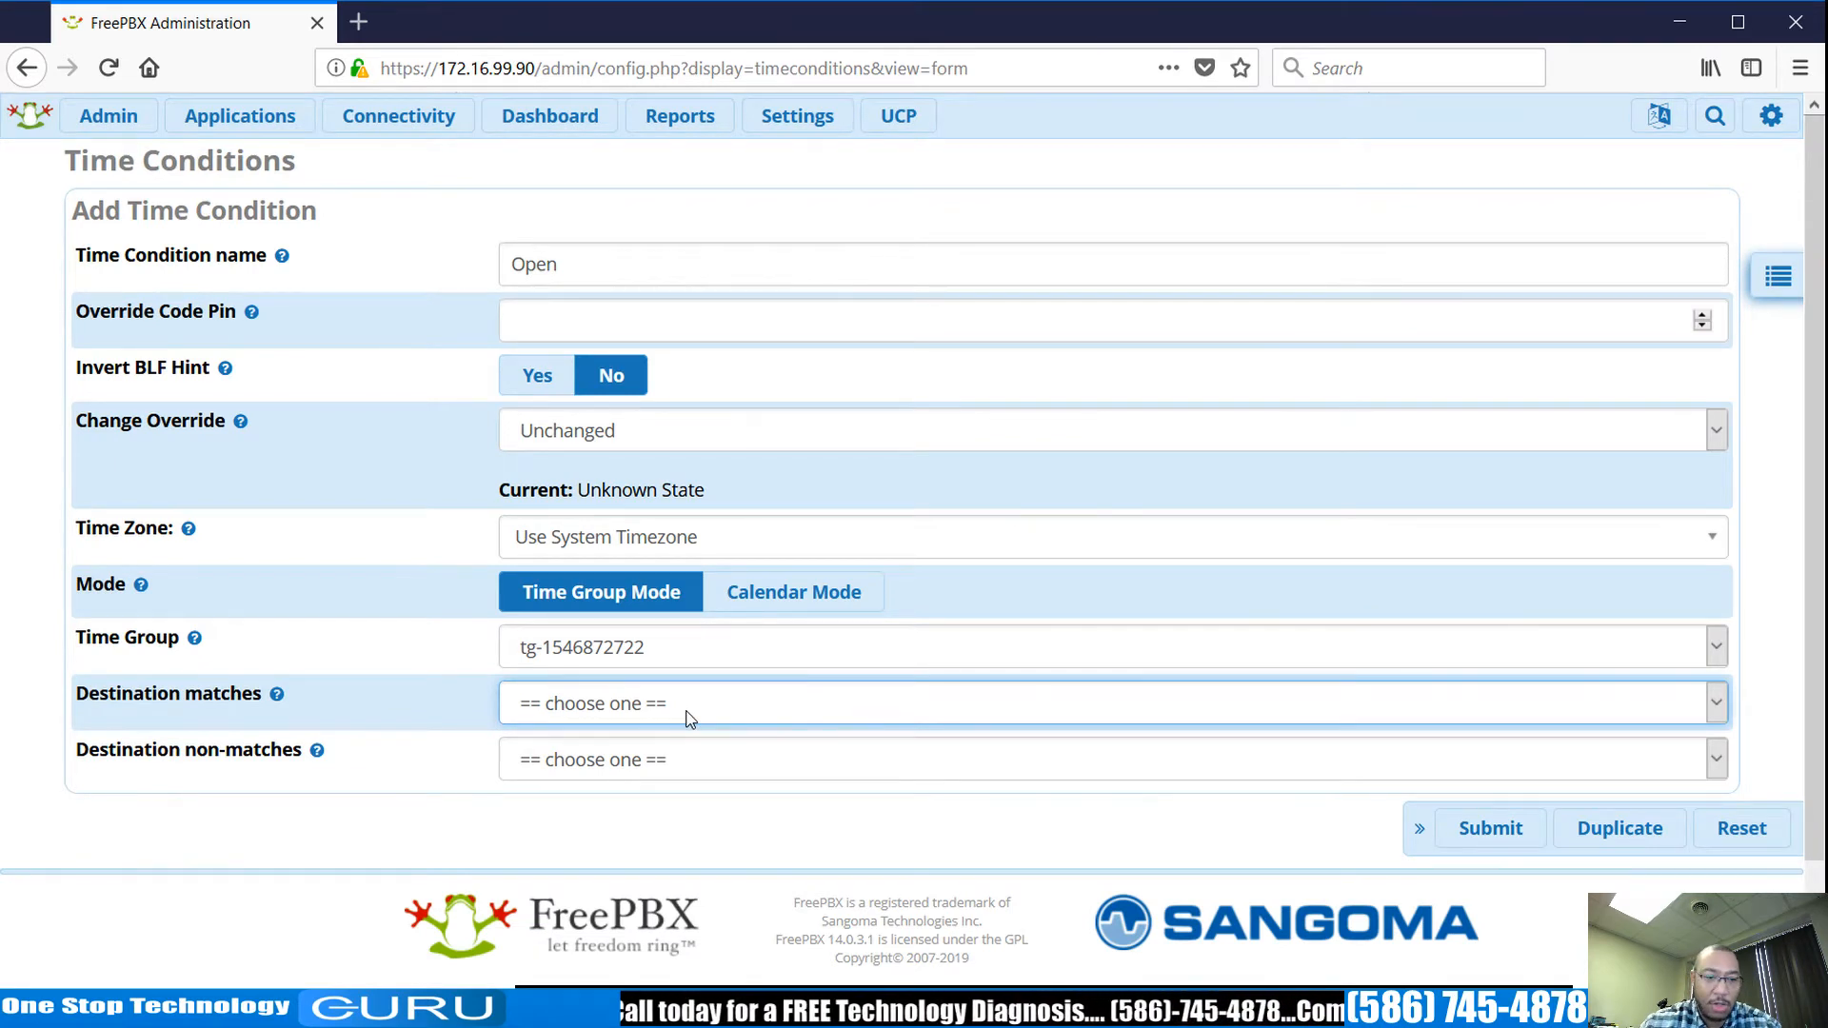
mouse_move(265, 129)
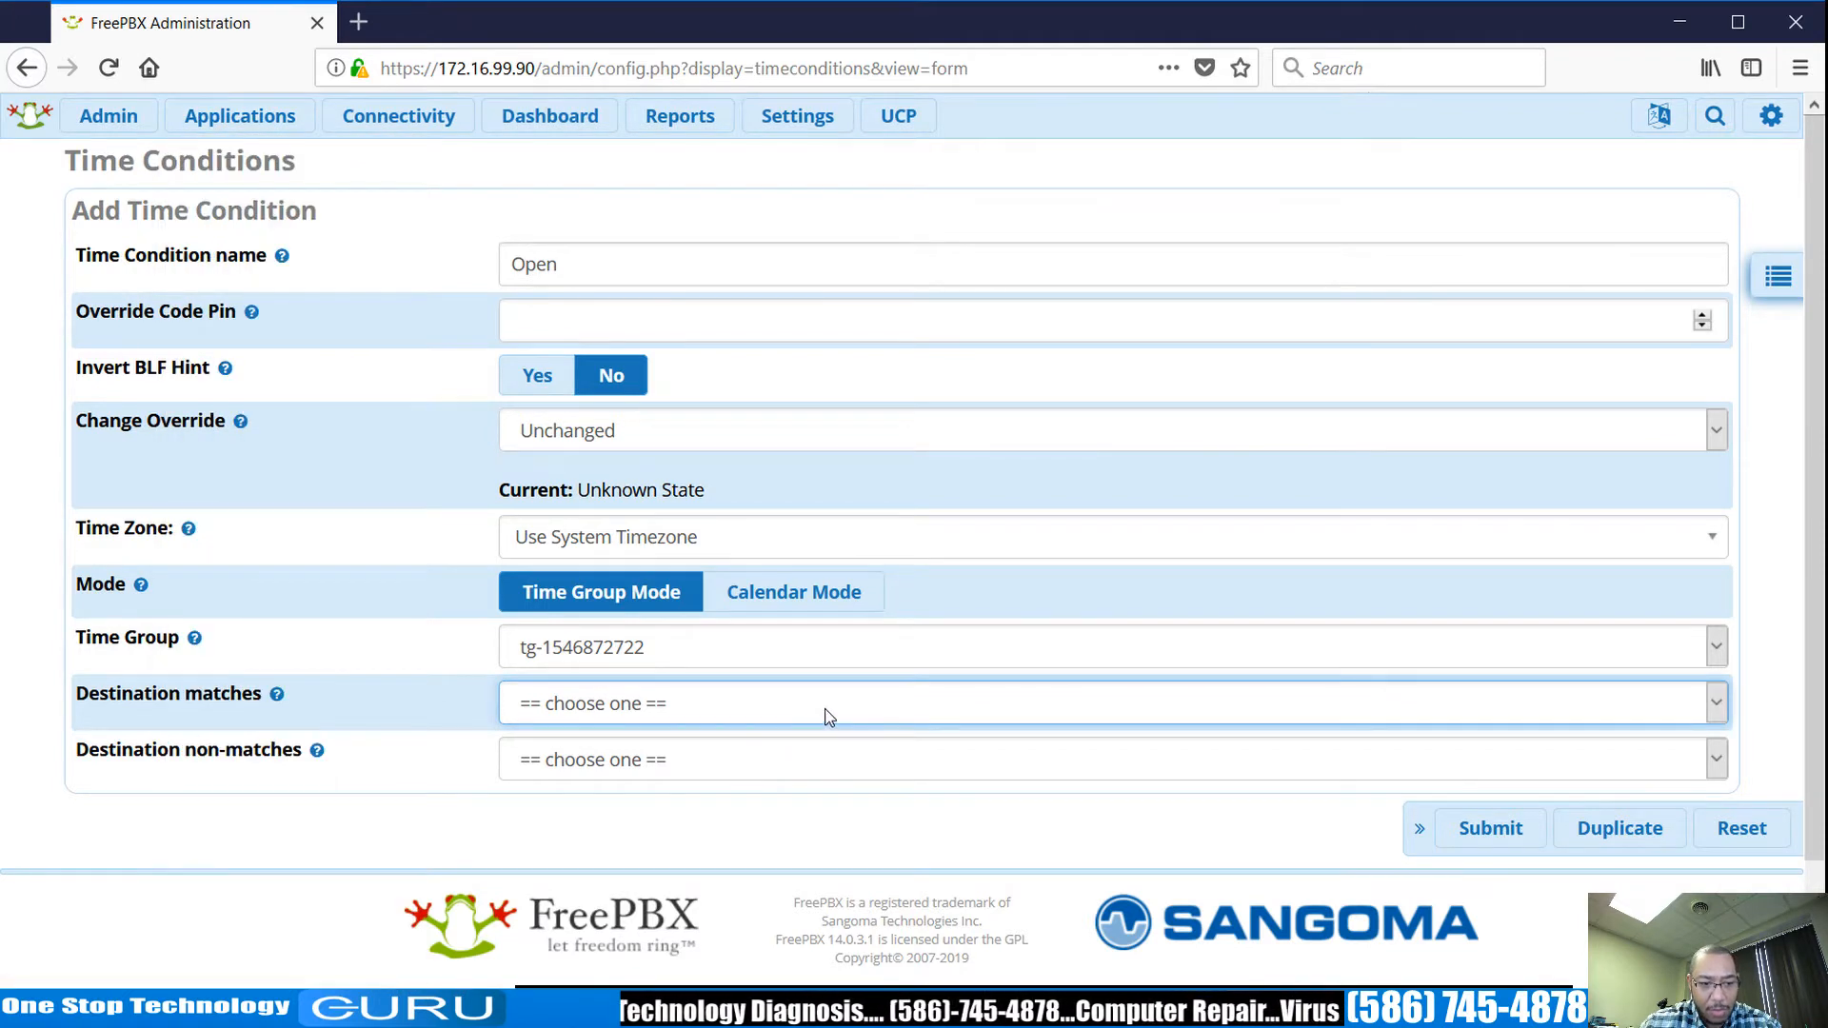
left_click(778, 766)
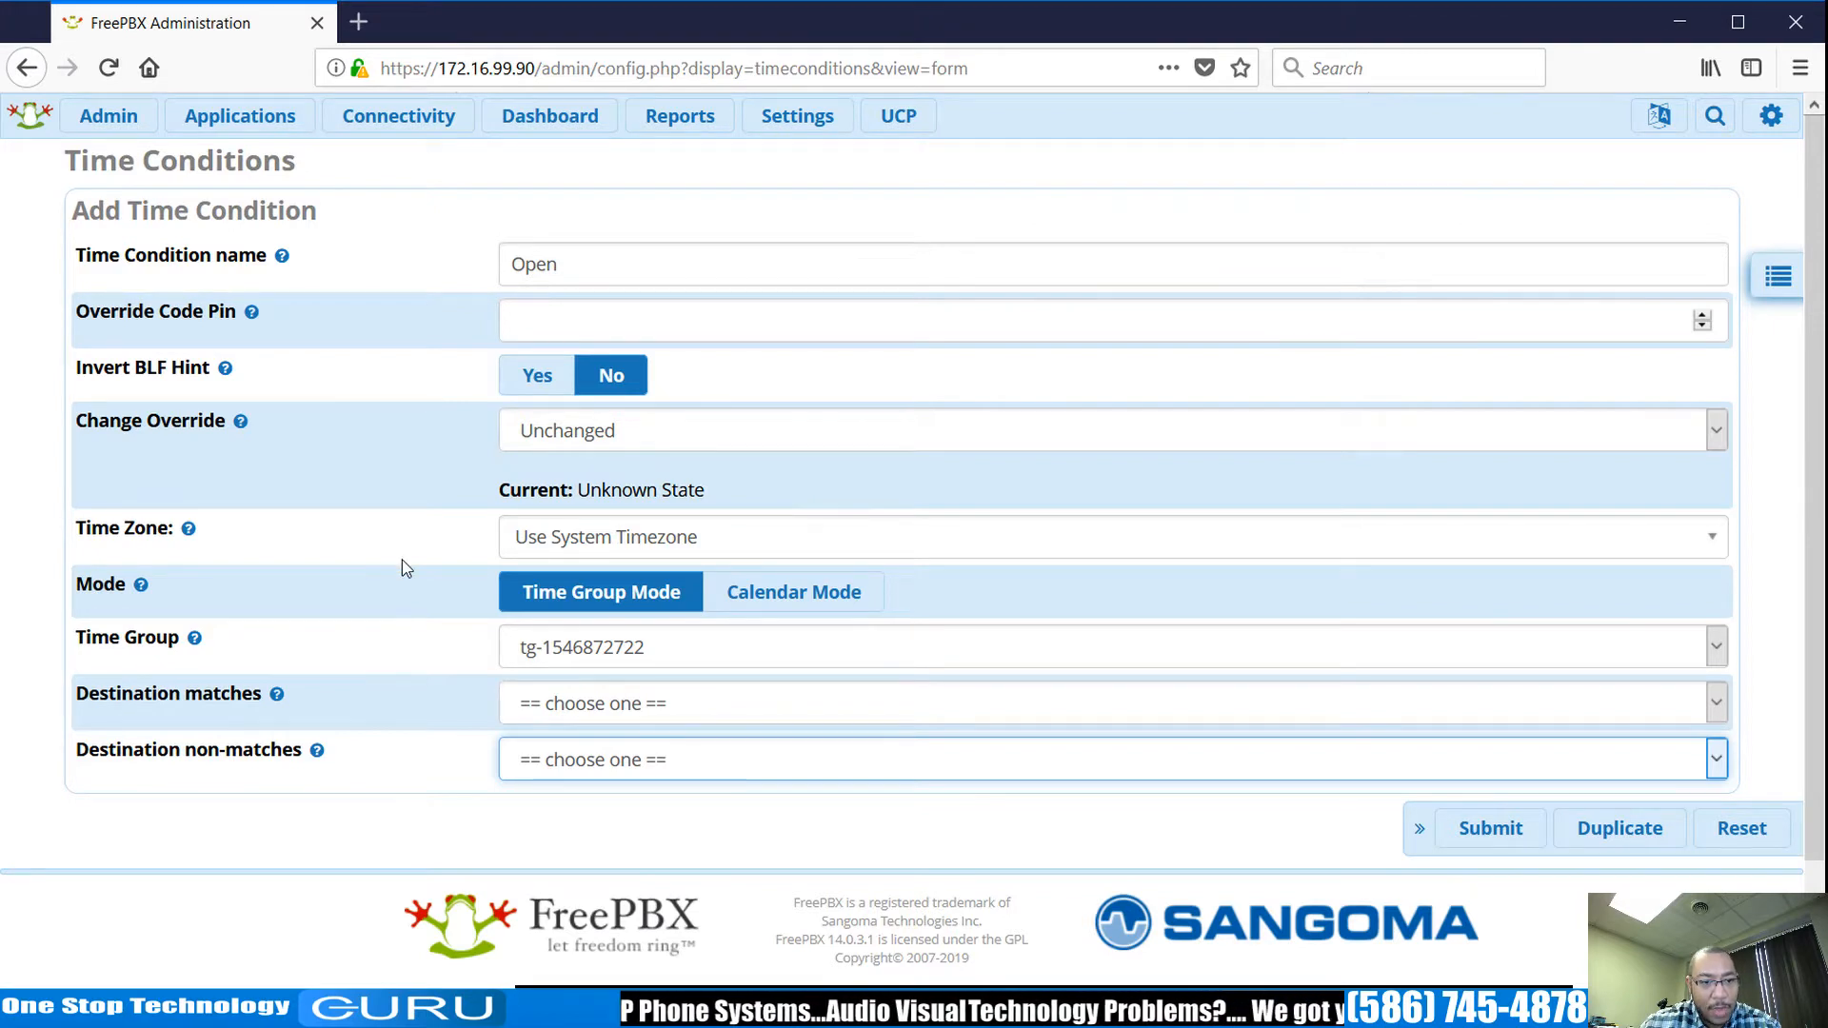
Start a new PJSIP extension numbered 200 with display name 'test'.
mouse_move(240, 115)
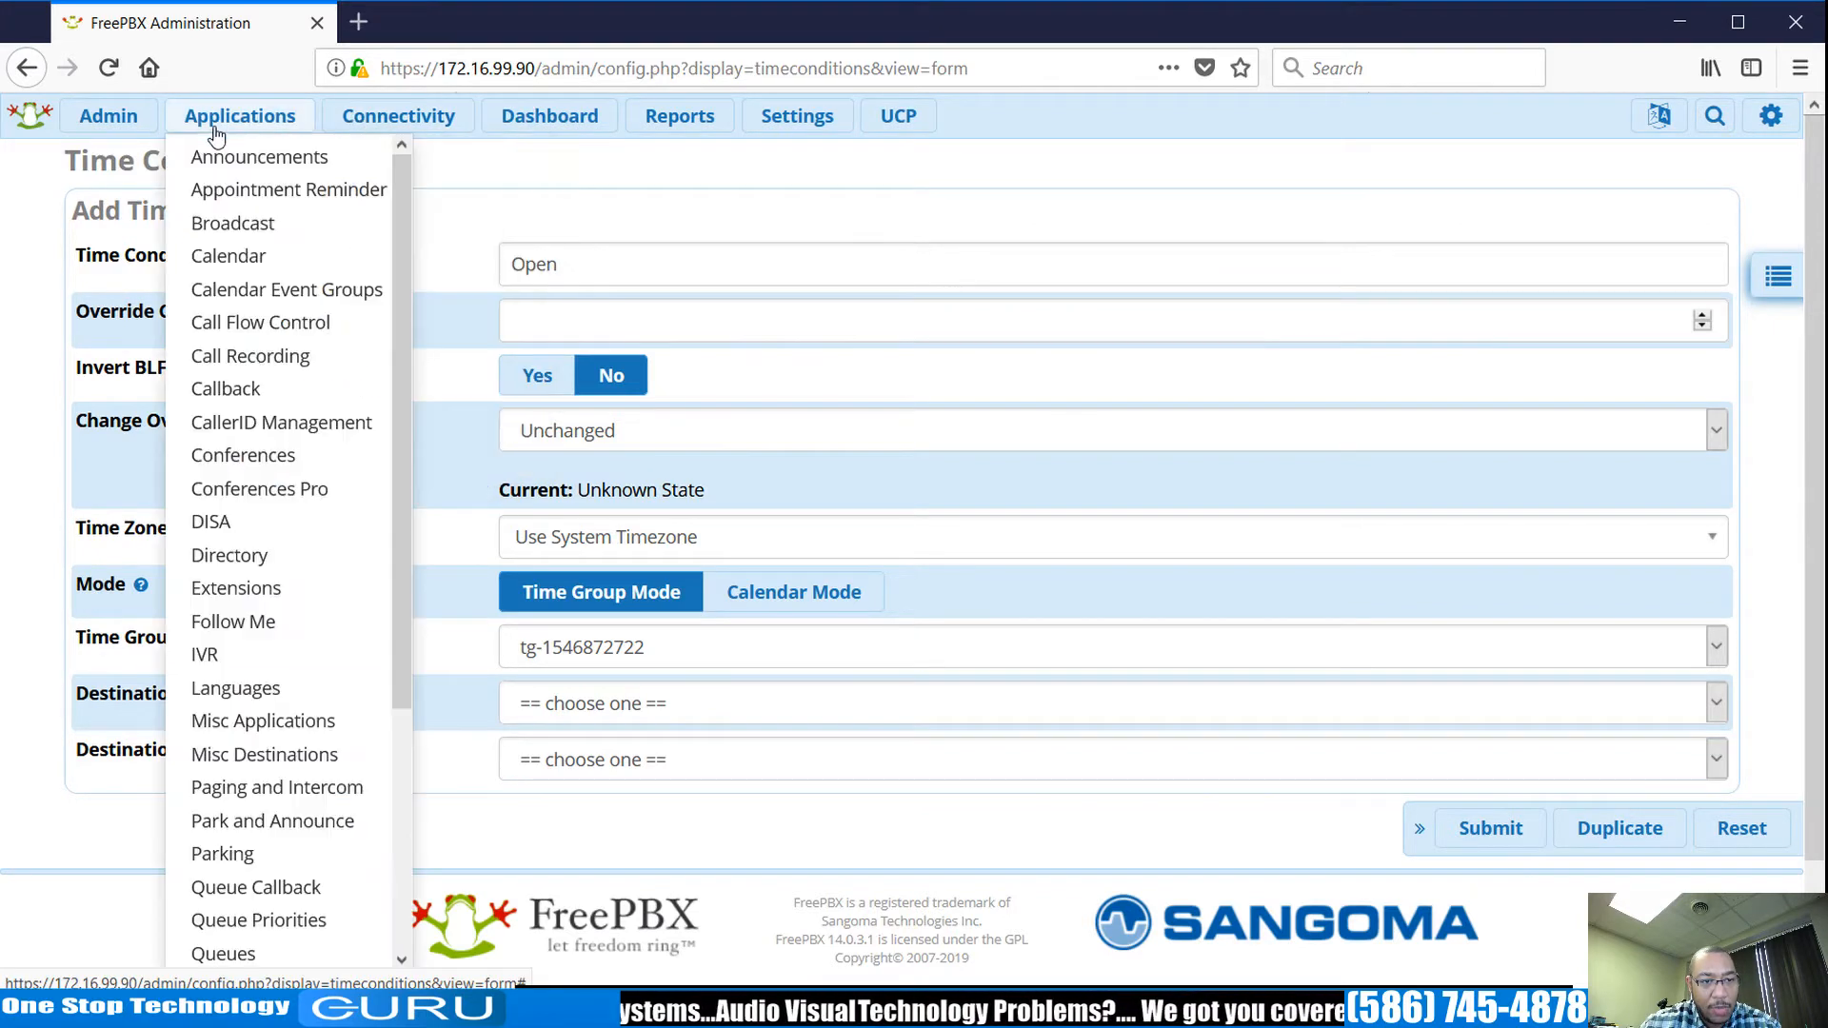
left_click(236, 587)
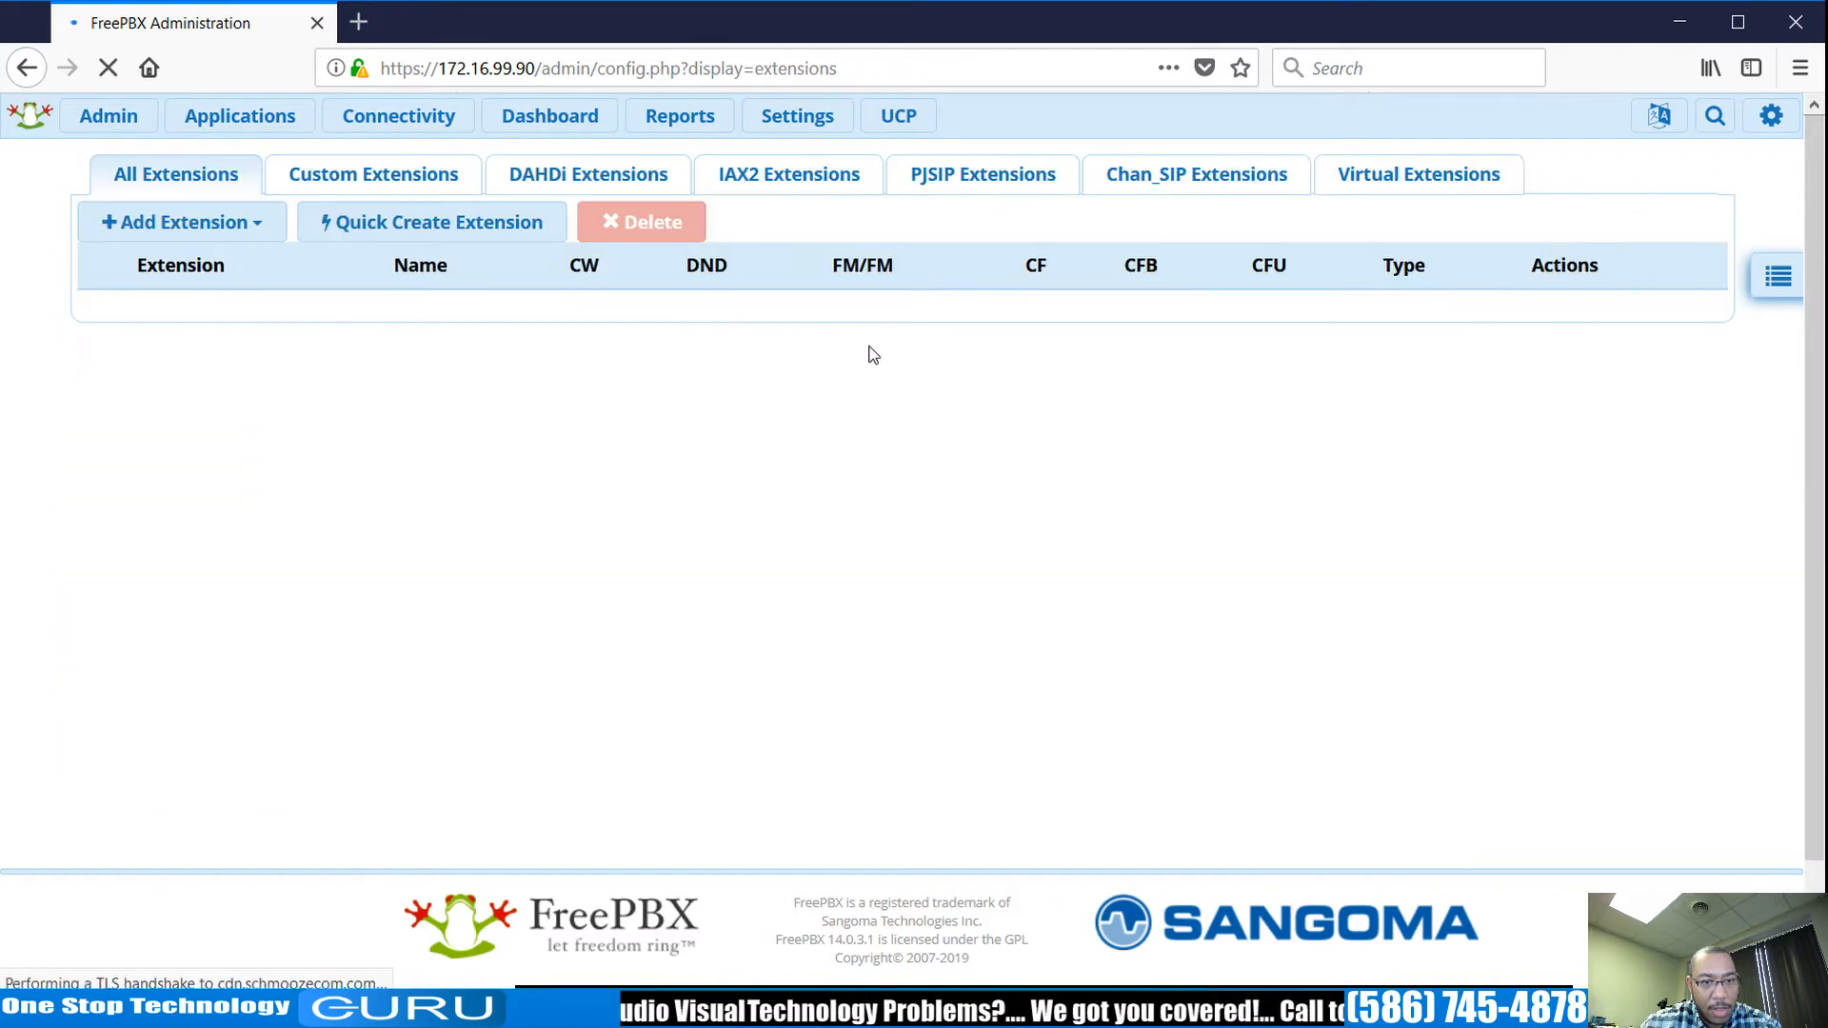
left_click(255, 240)
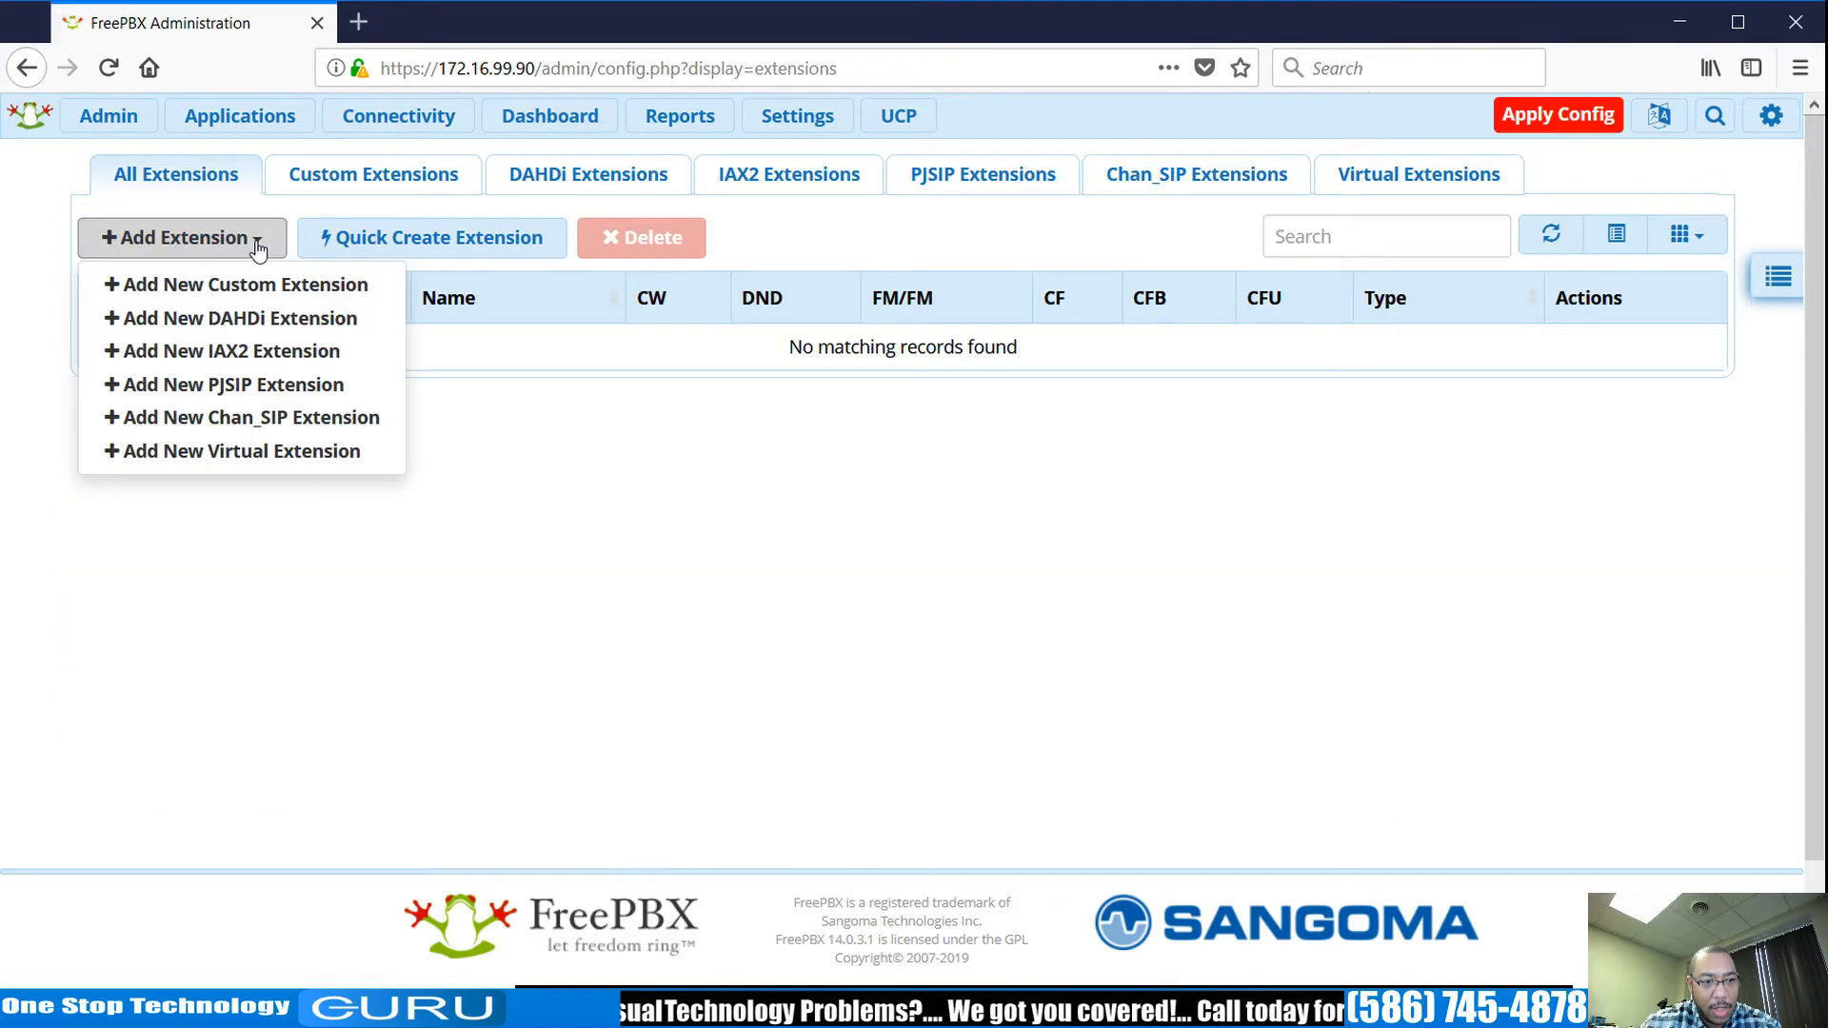
left_click(282, 385)
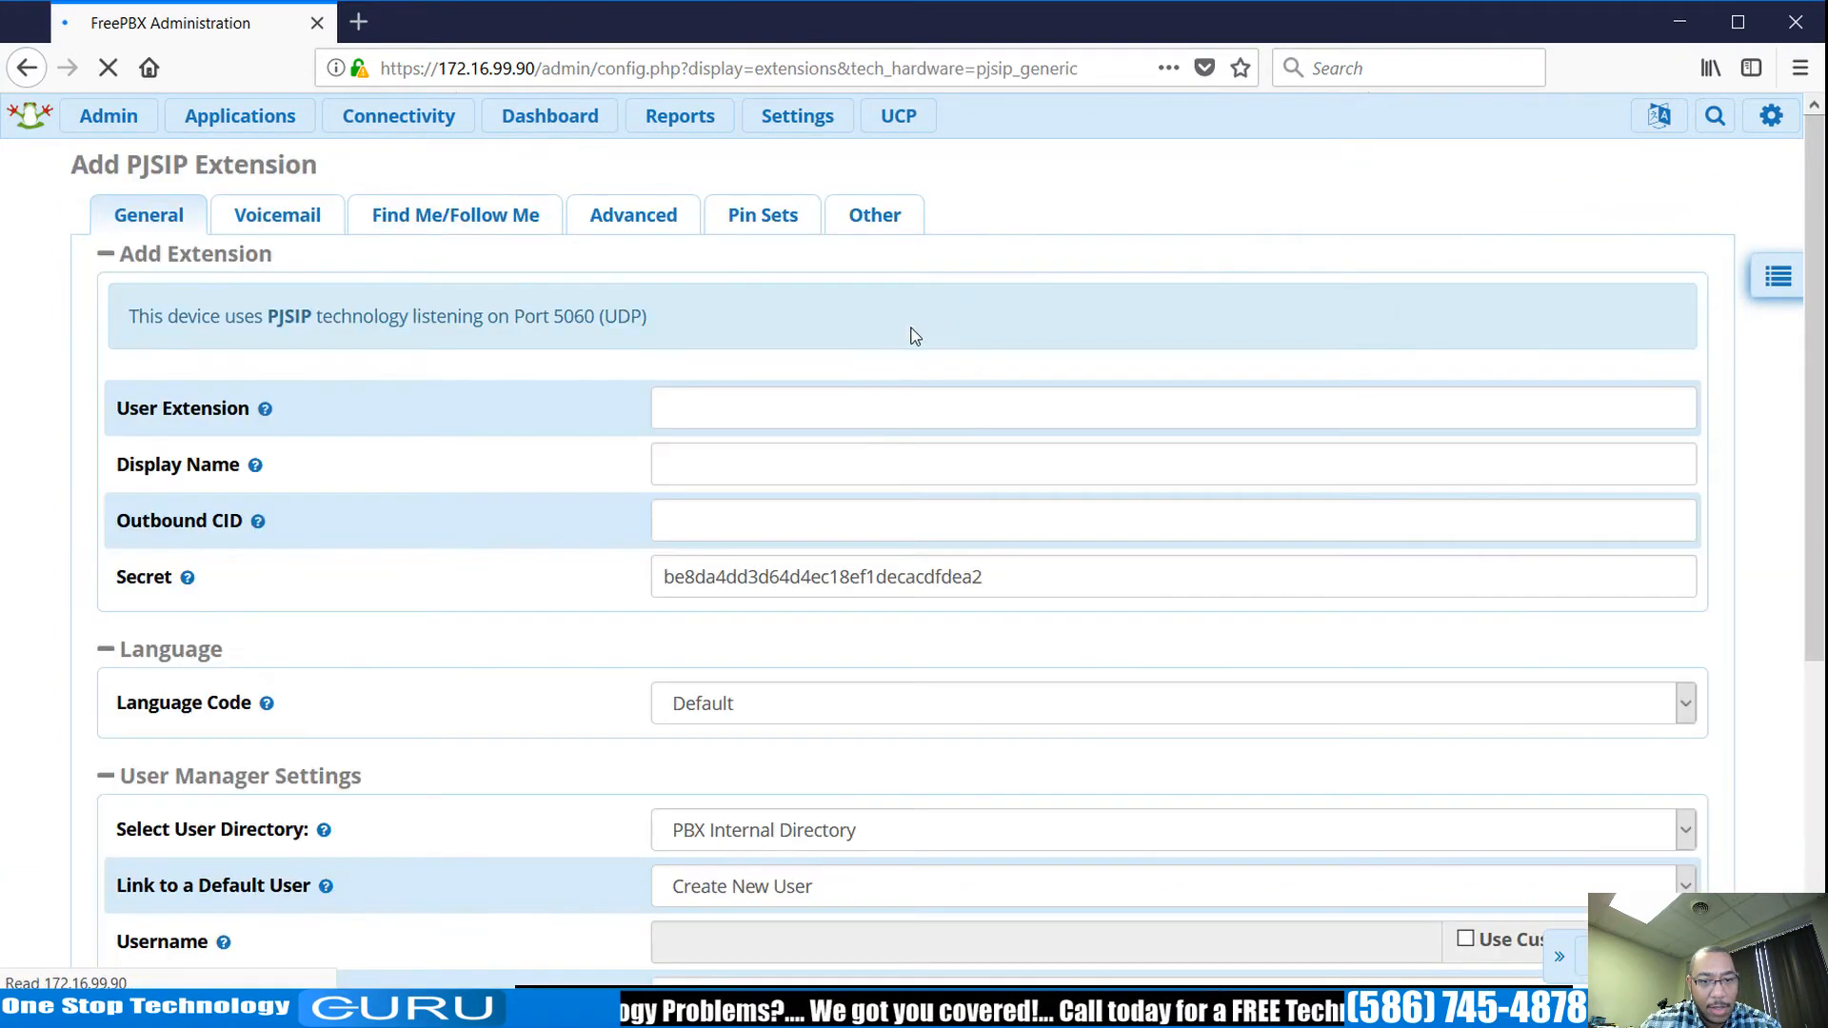
left_click(822, 406)
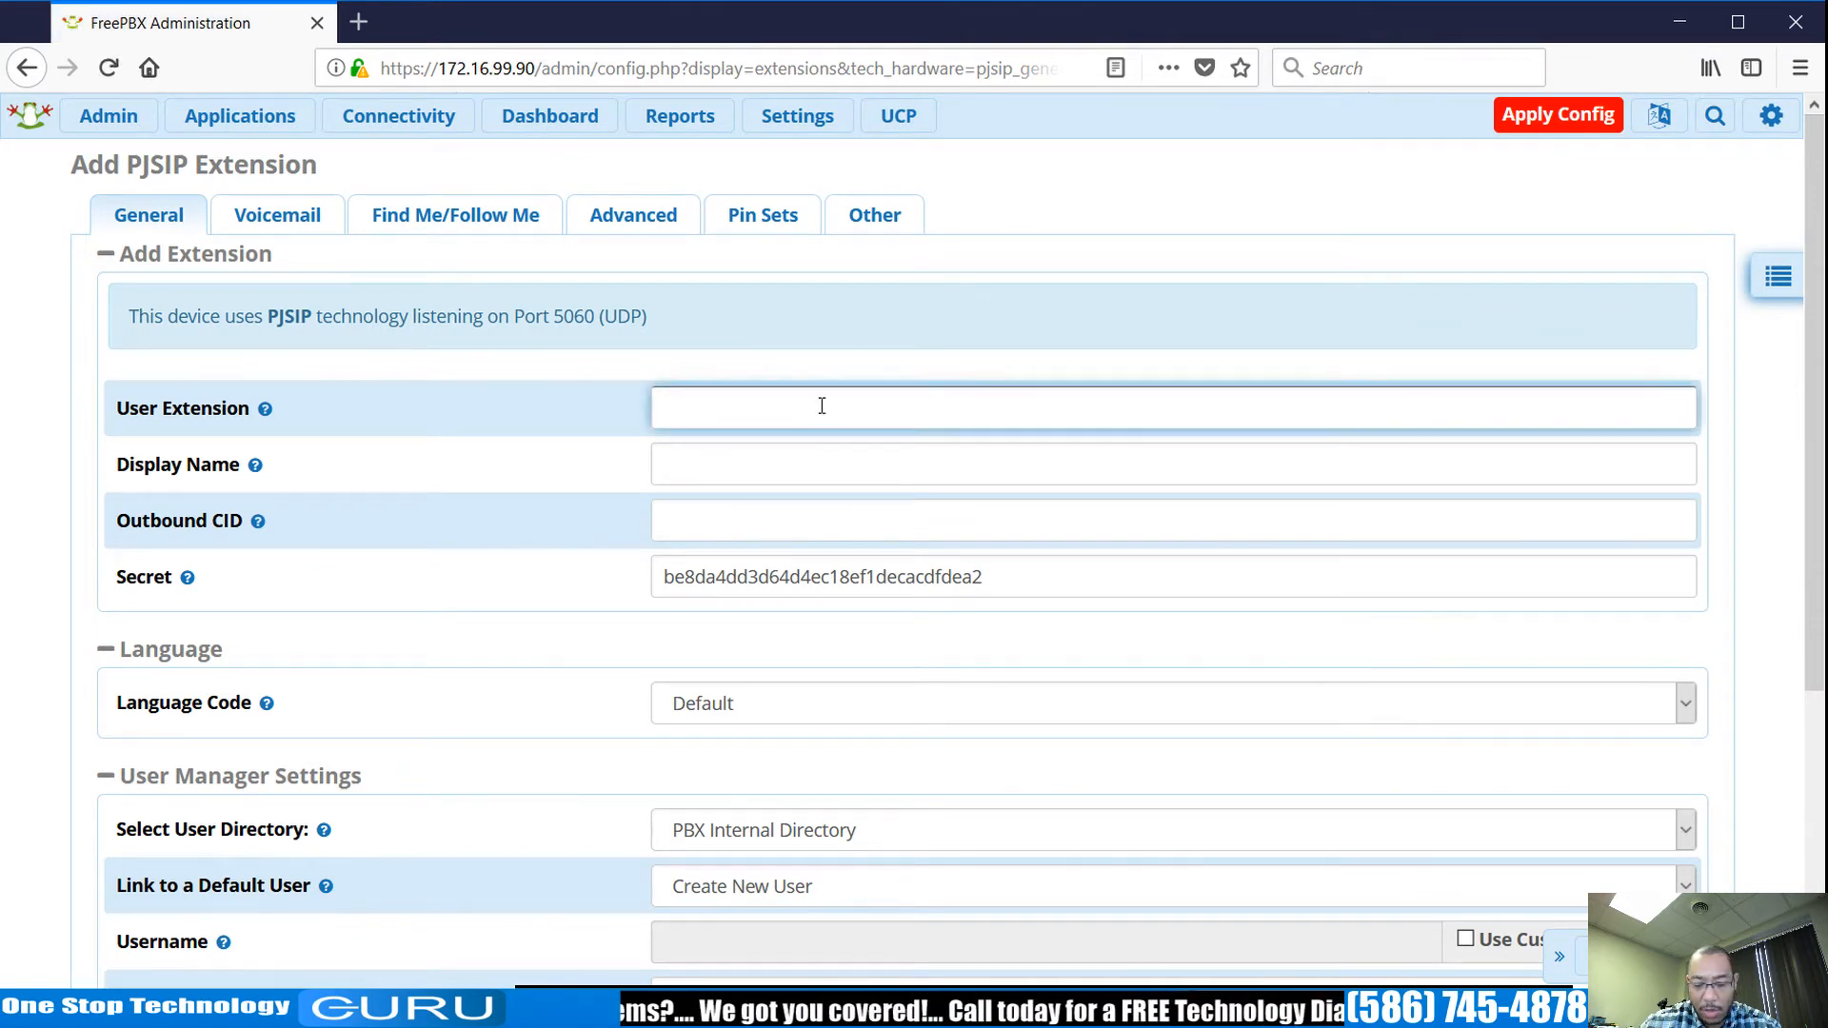
type("200")
left_click(833, 460)
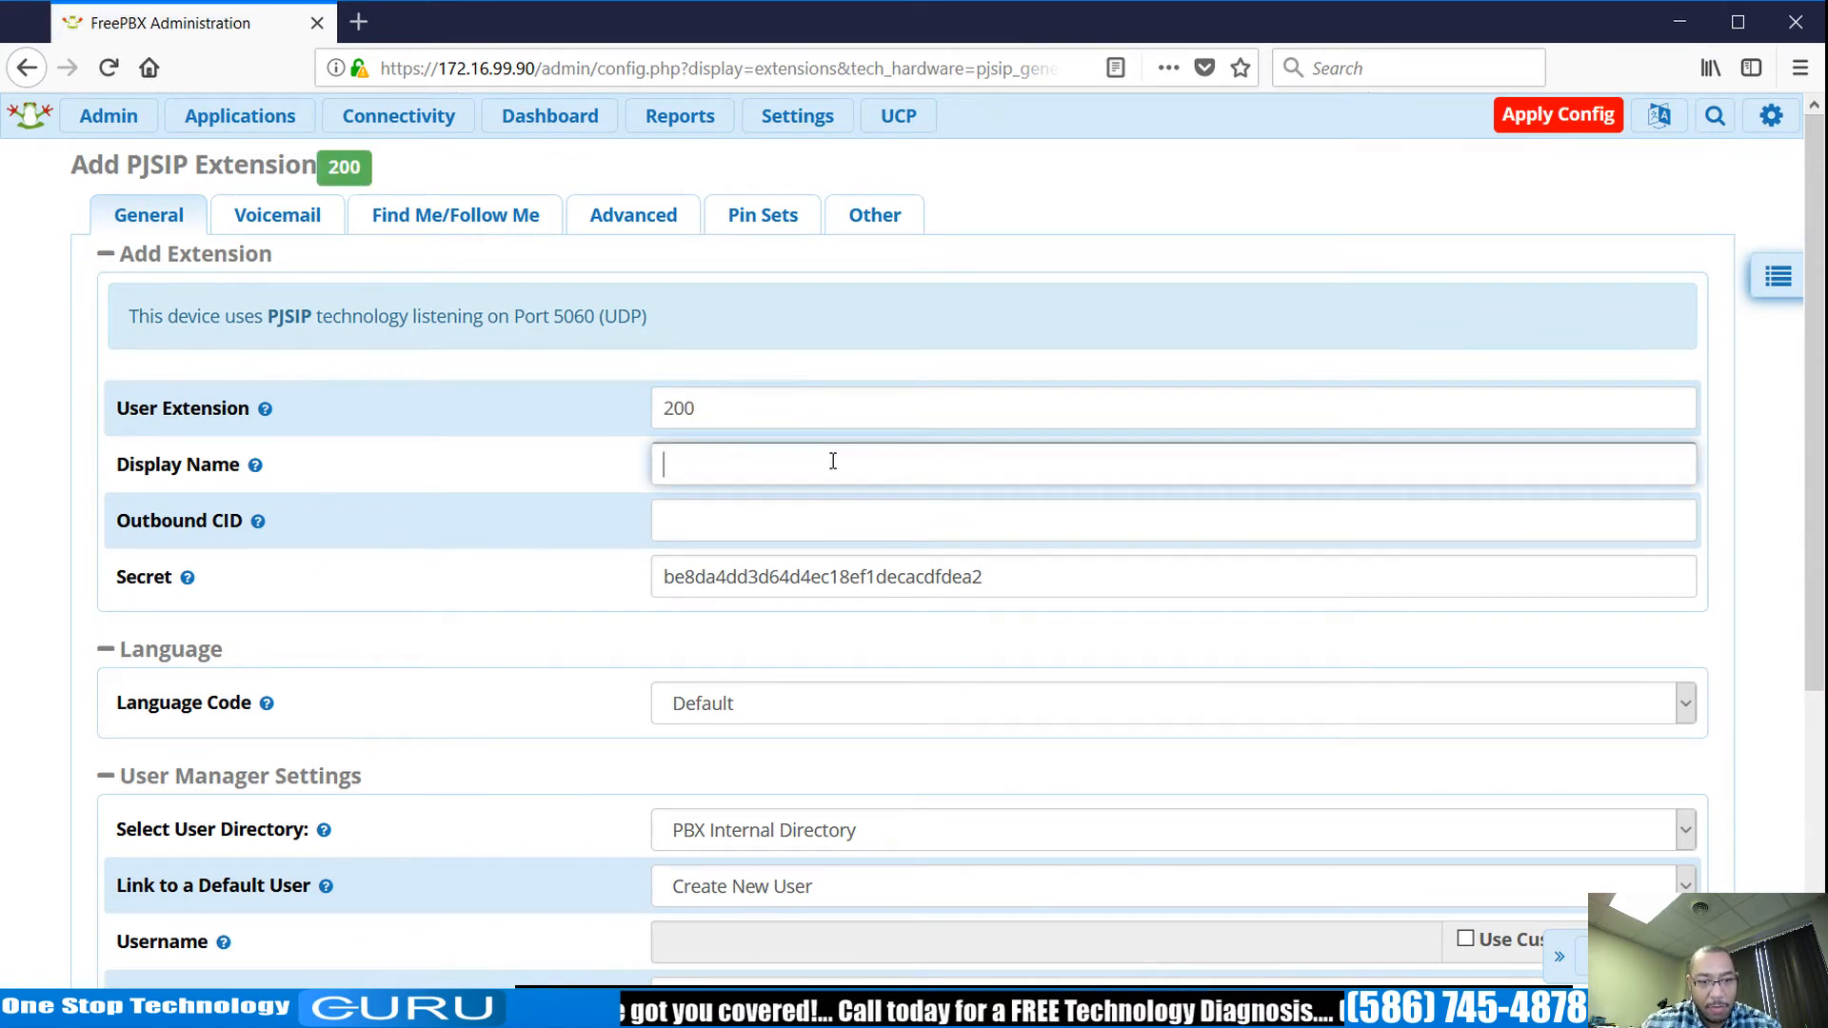
type("test")
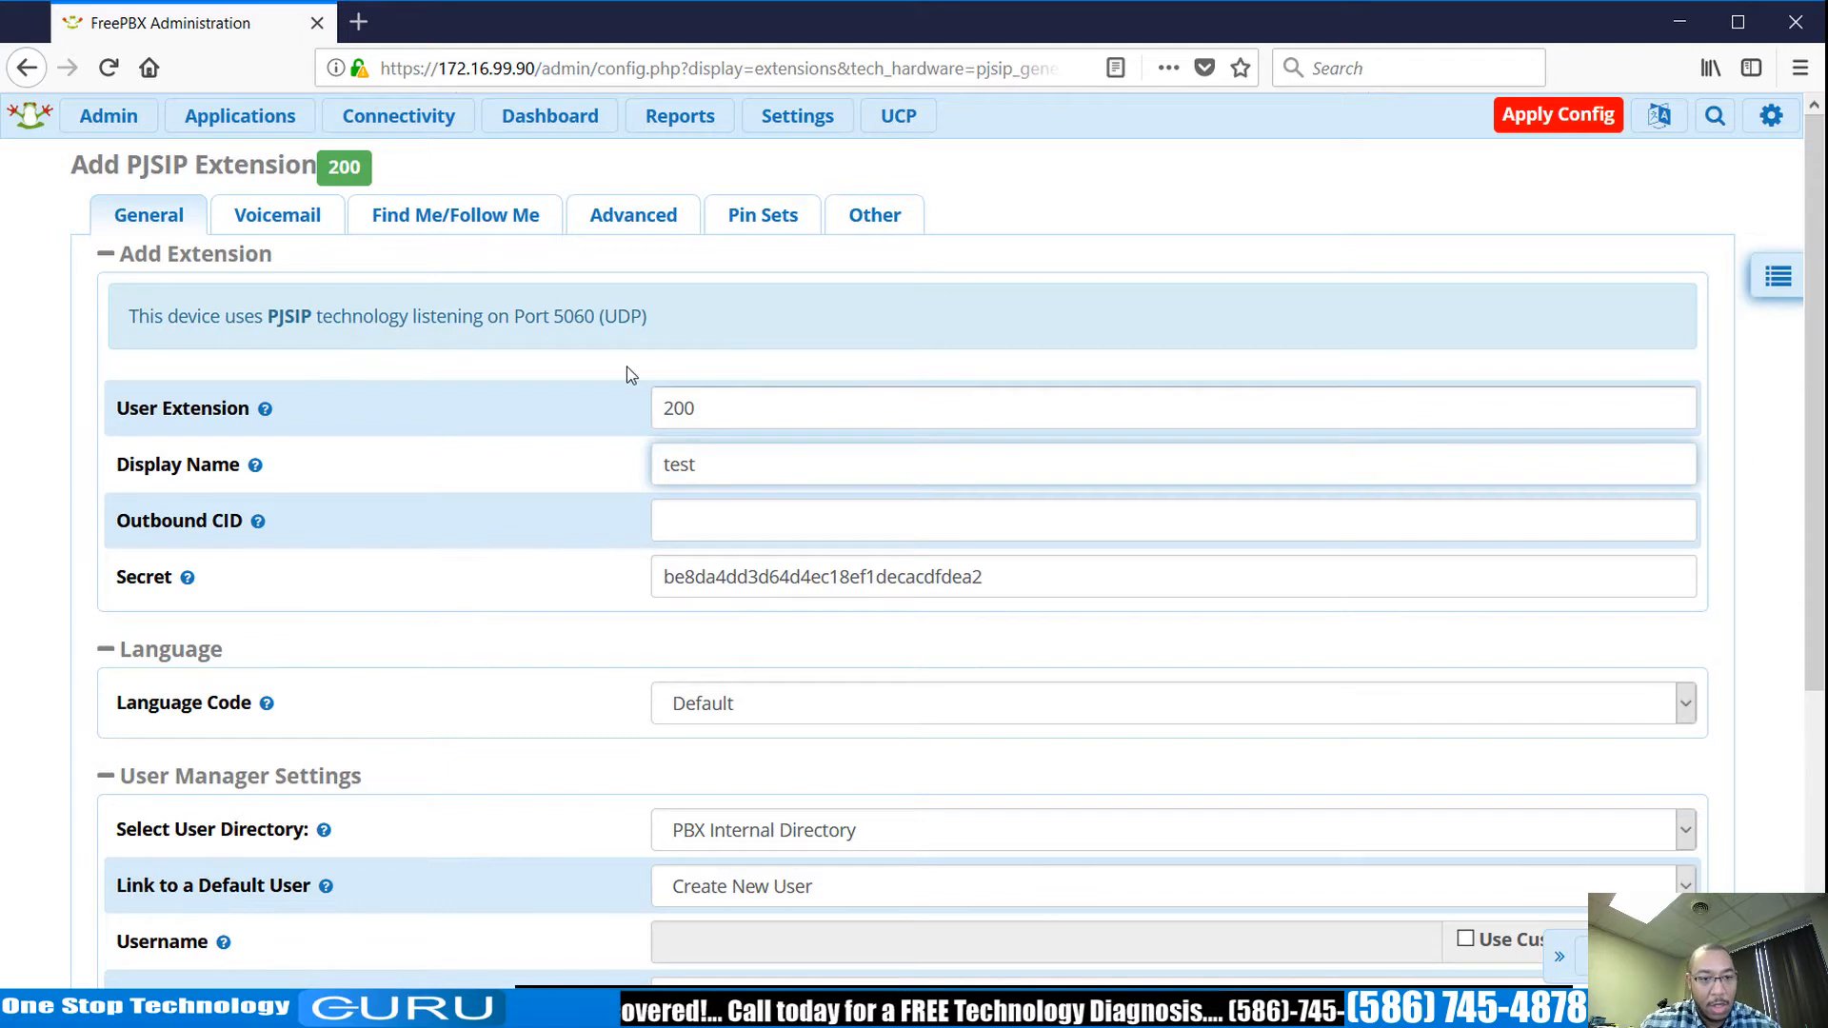
Enable voicemail for extension 200, give it a voicemail password, and submit.
left_click(295, 213)
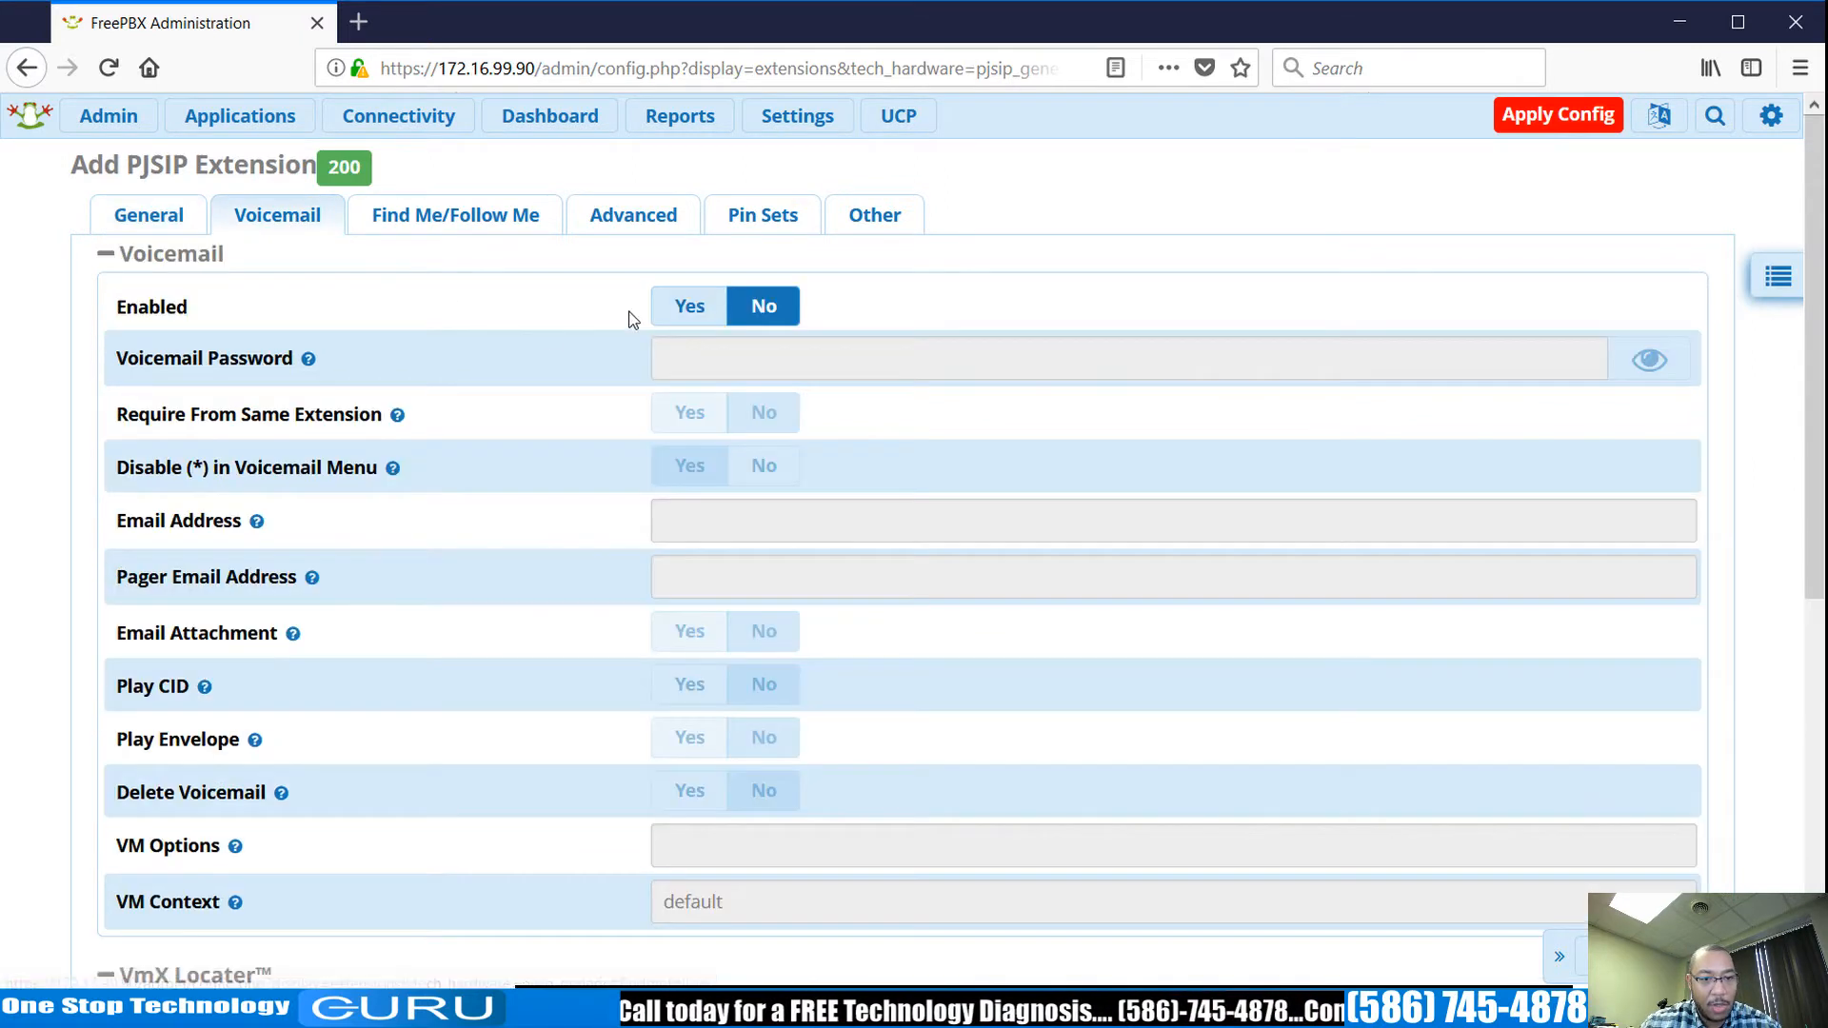
left_click(663, 316)
left_click(116, 221)
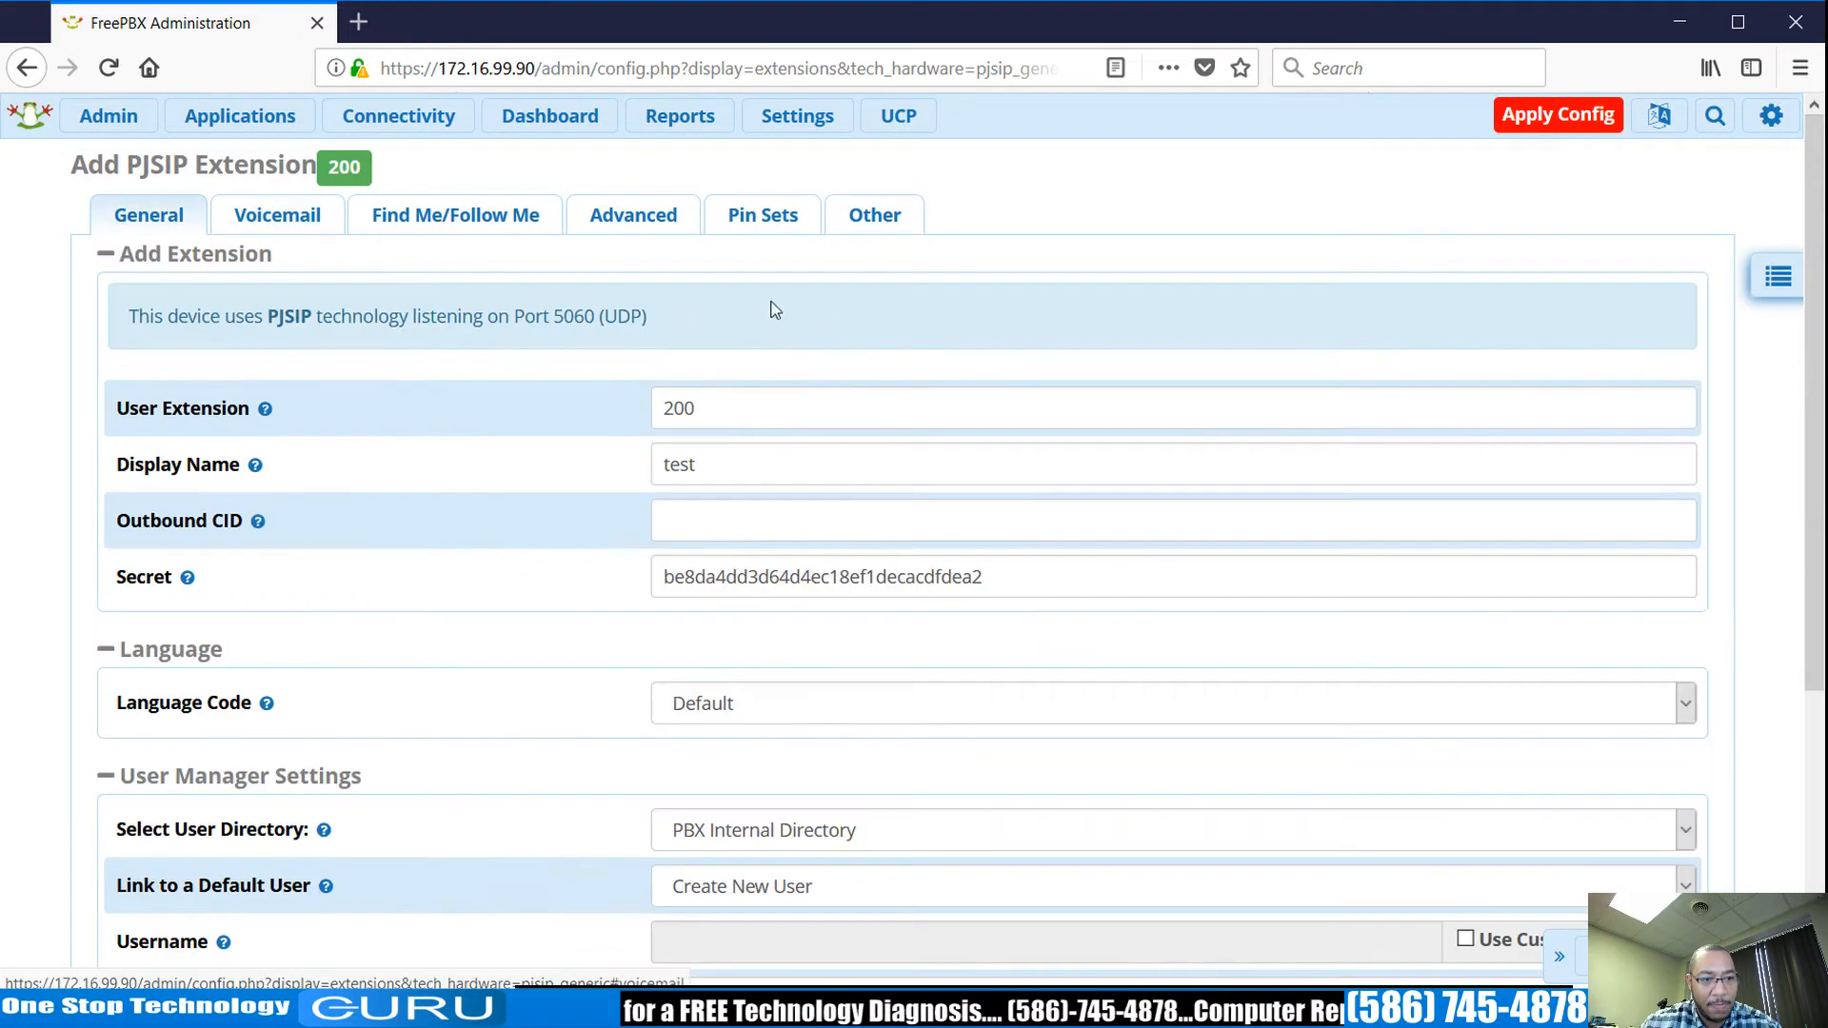
left_click(1580, 115)
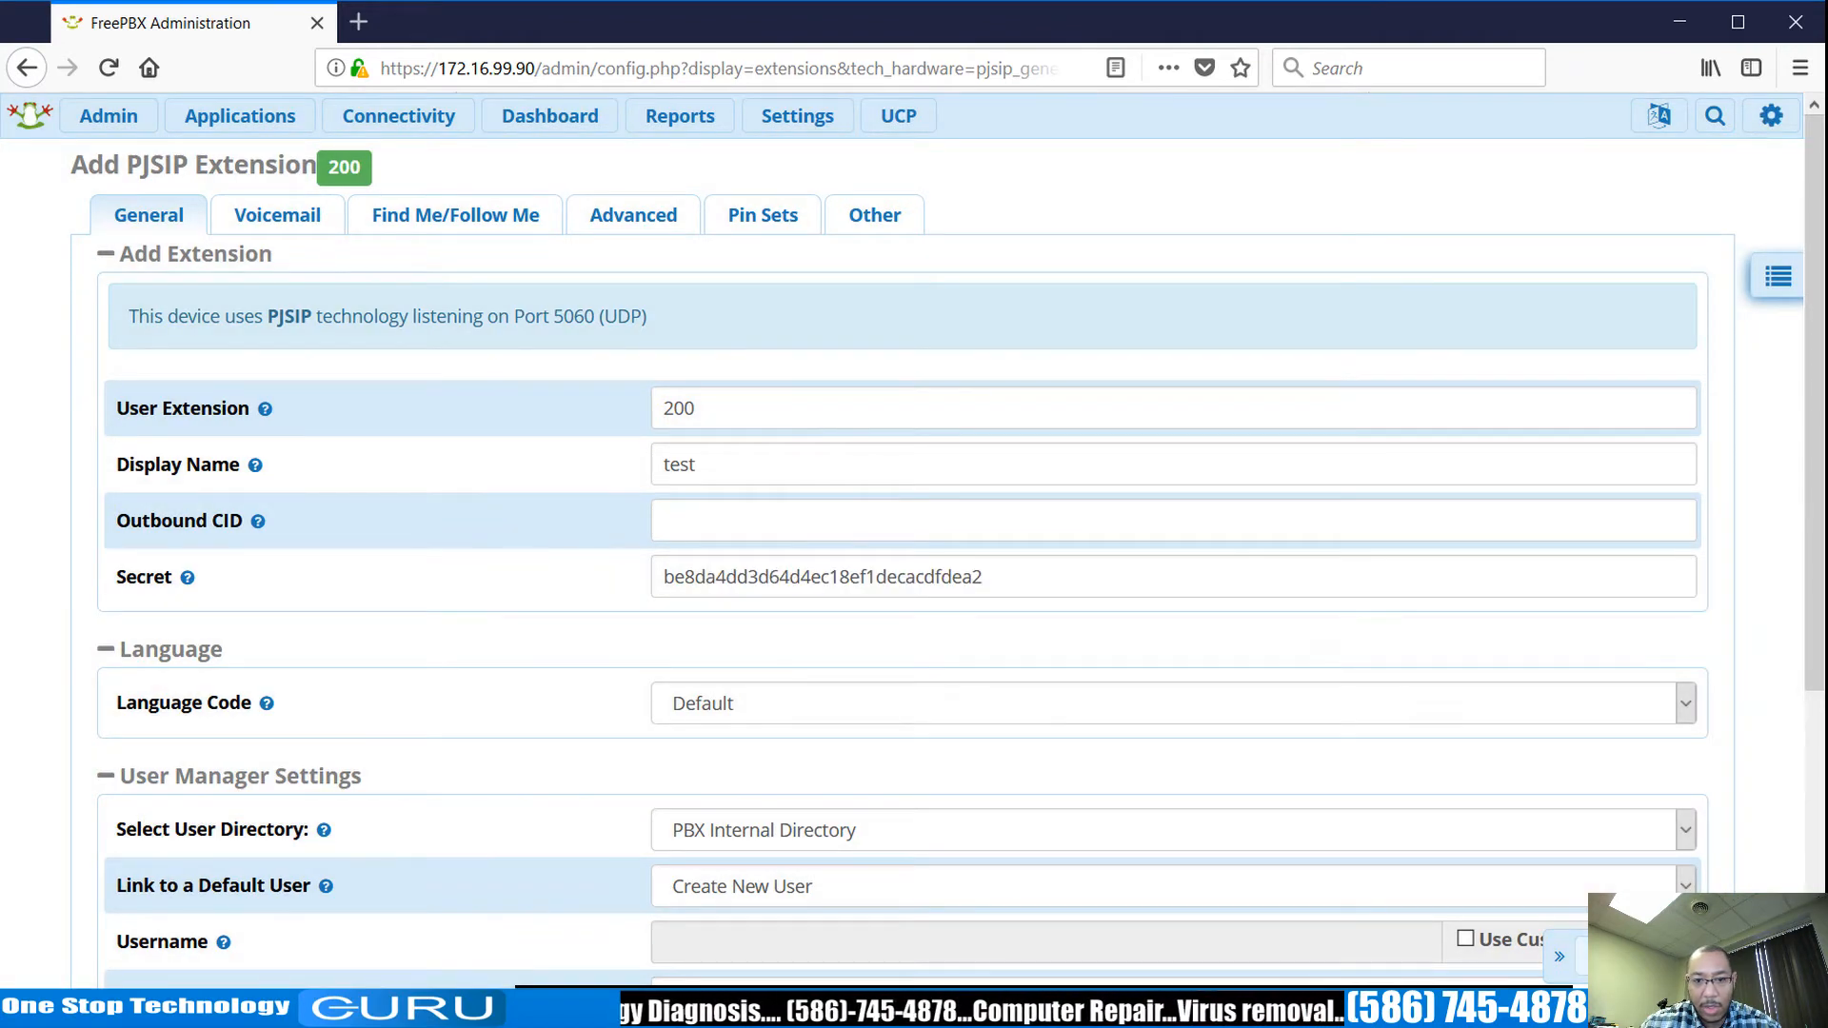
left_click(1622, 956)
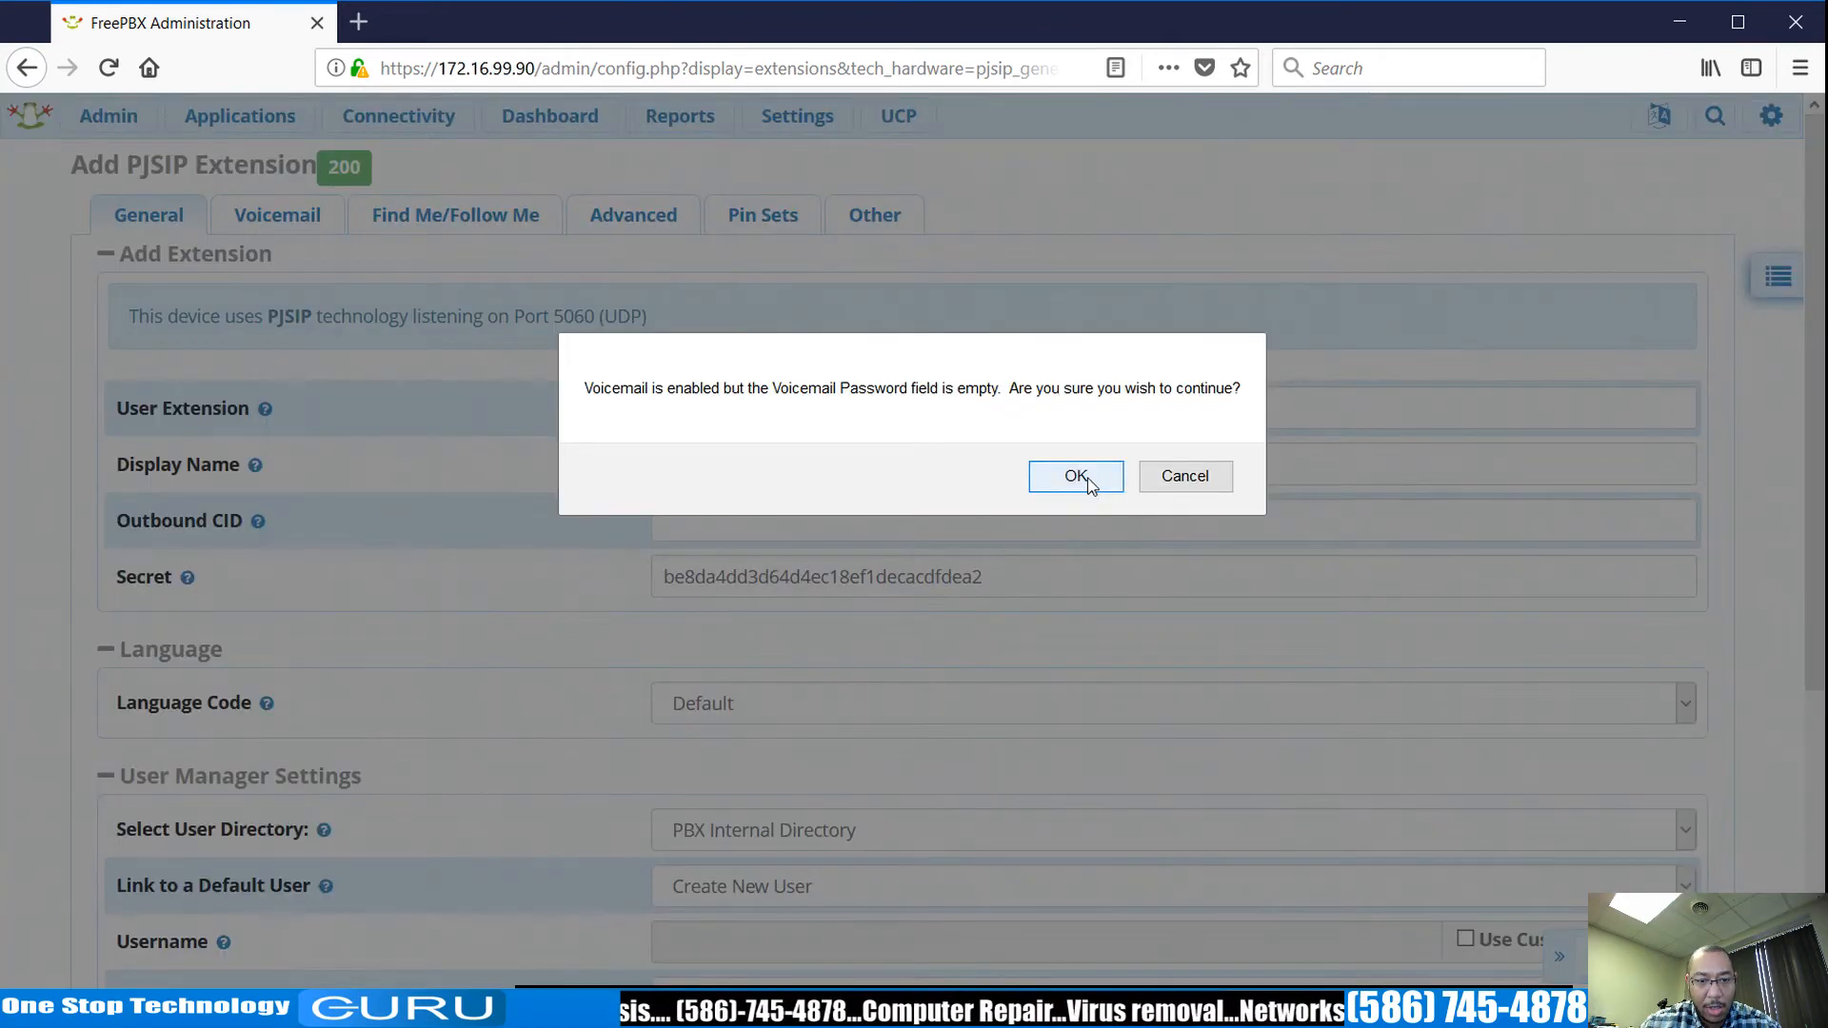
left_click(1181, 478)
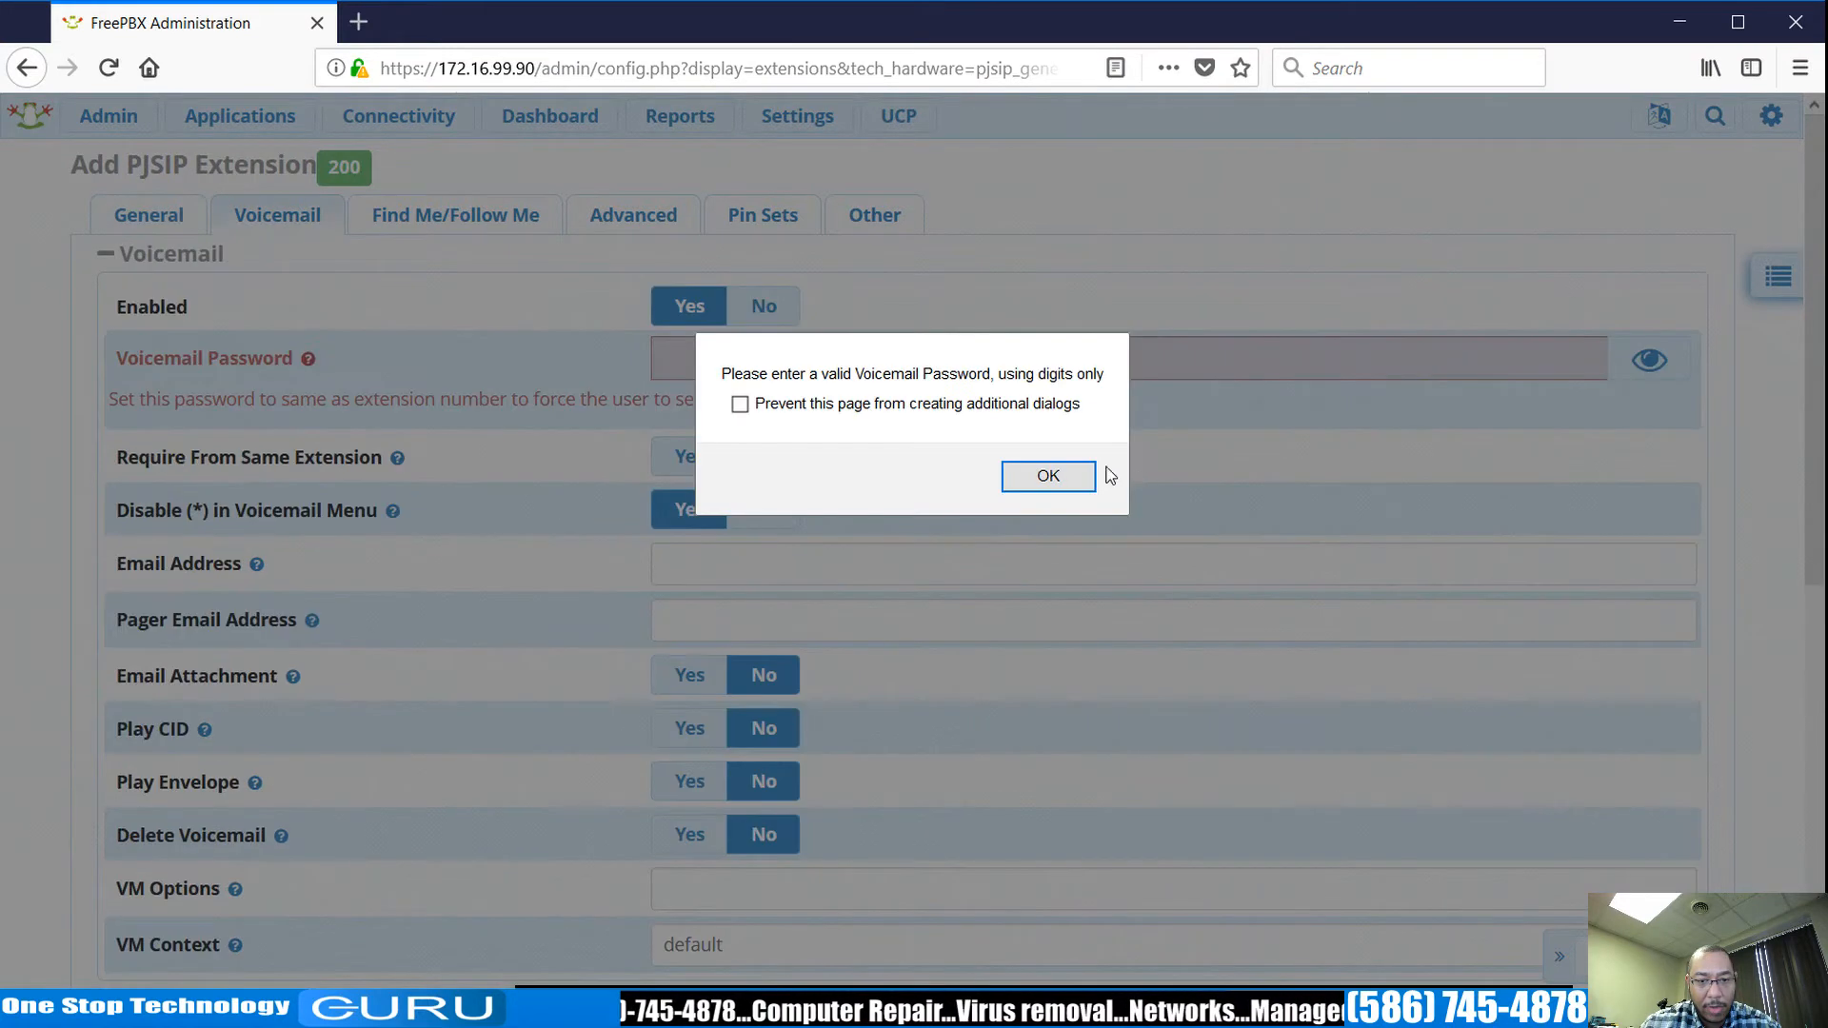
left_click(1055, 487)
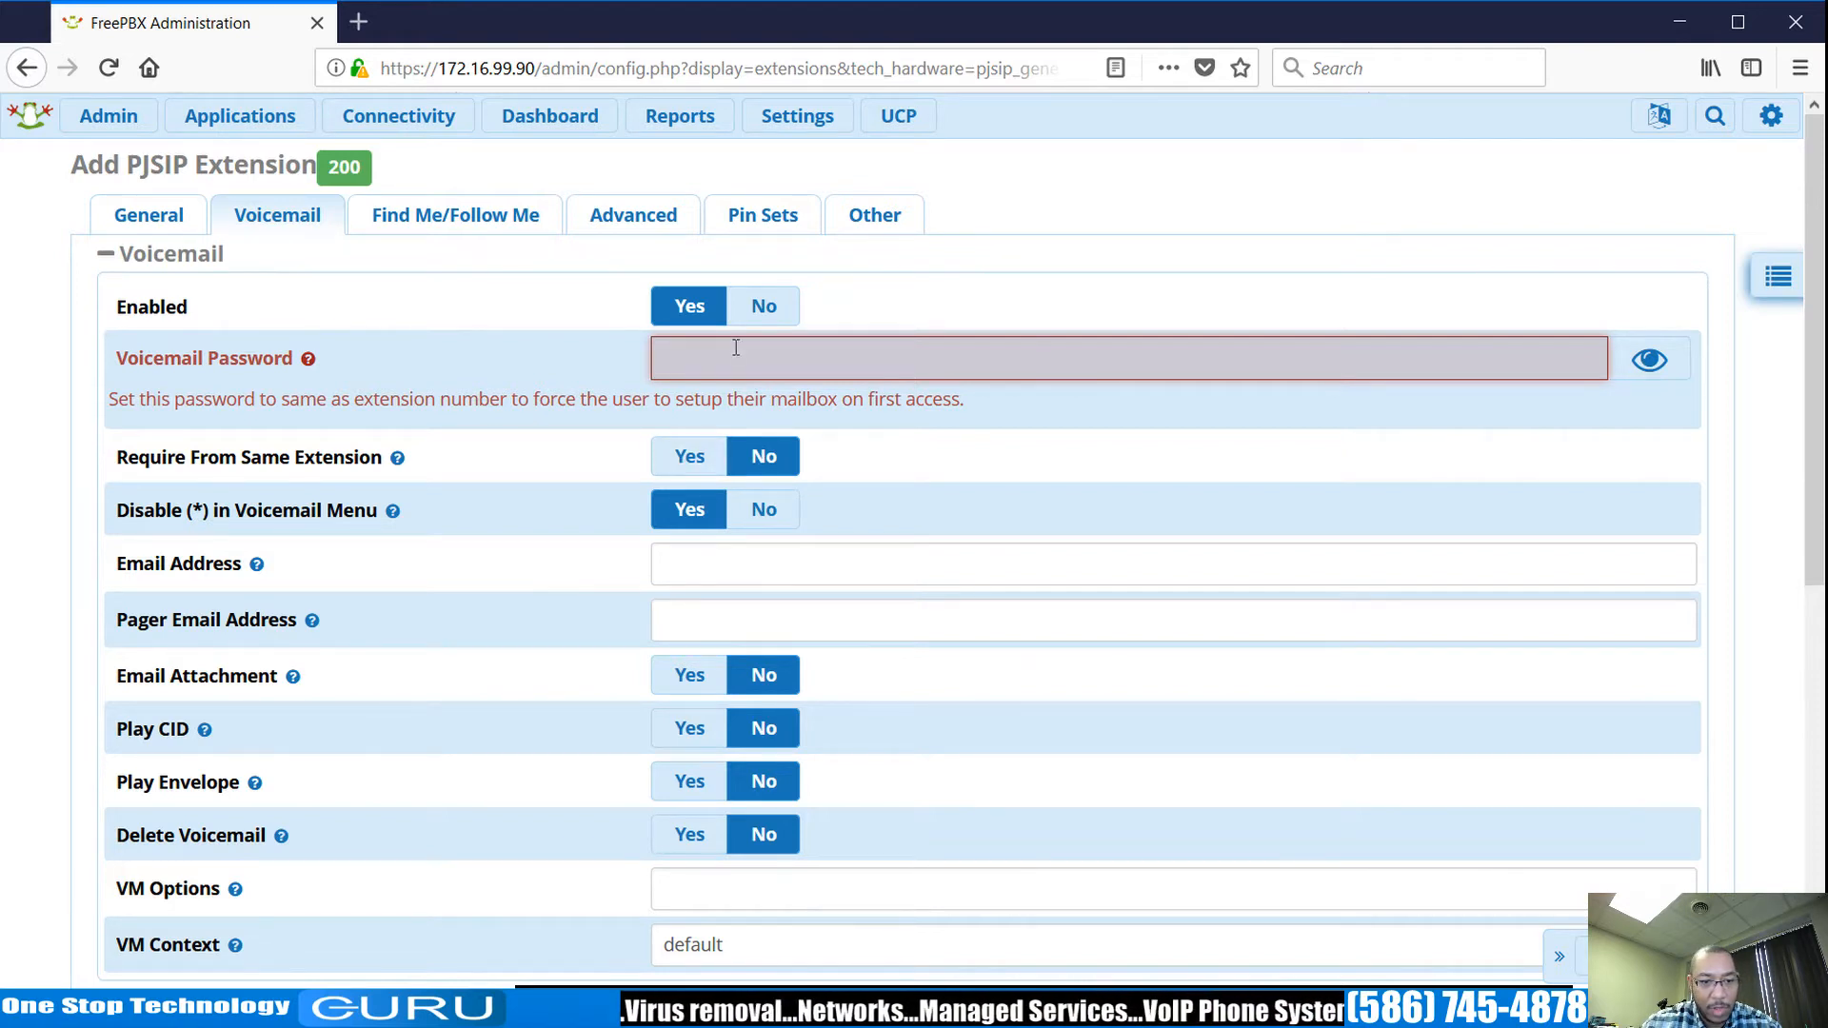
type("•••••")
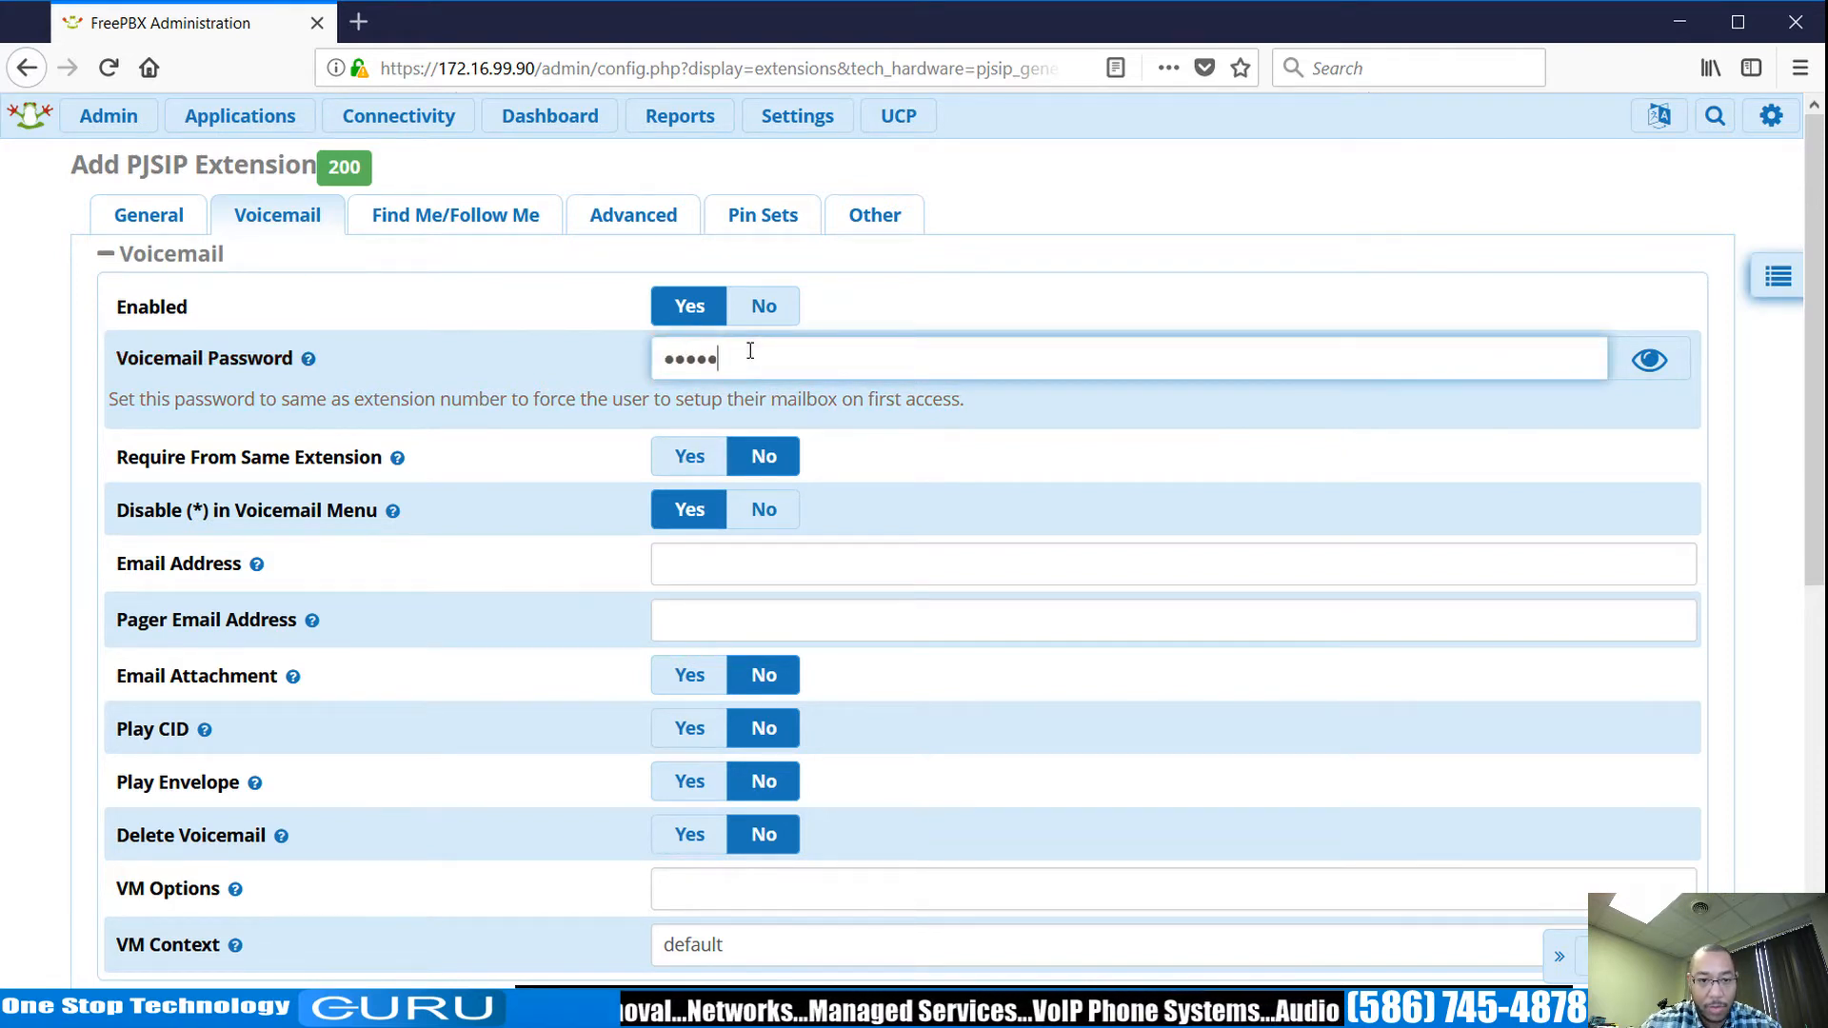
left_click(1649, 359)
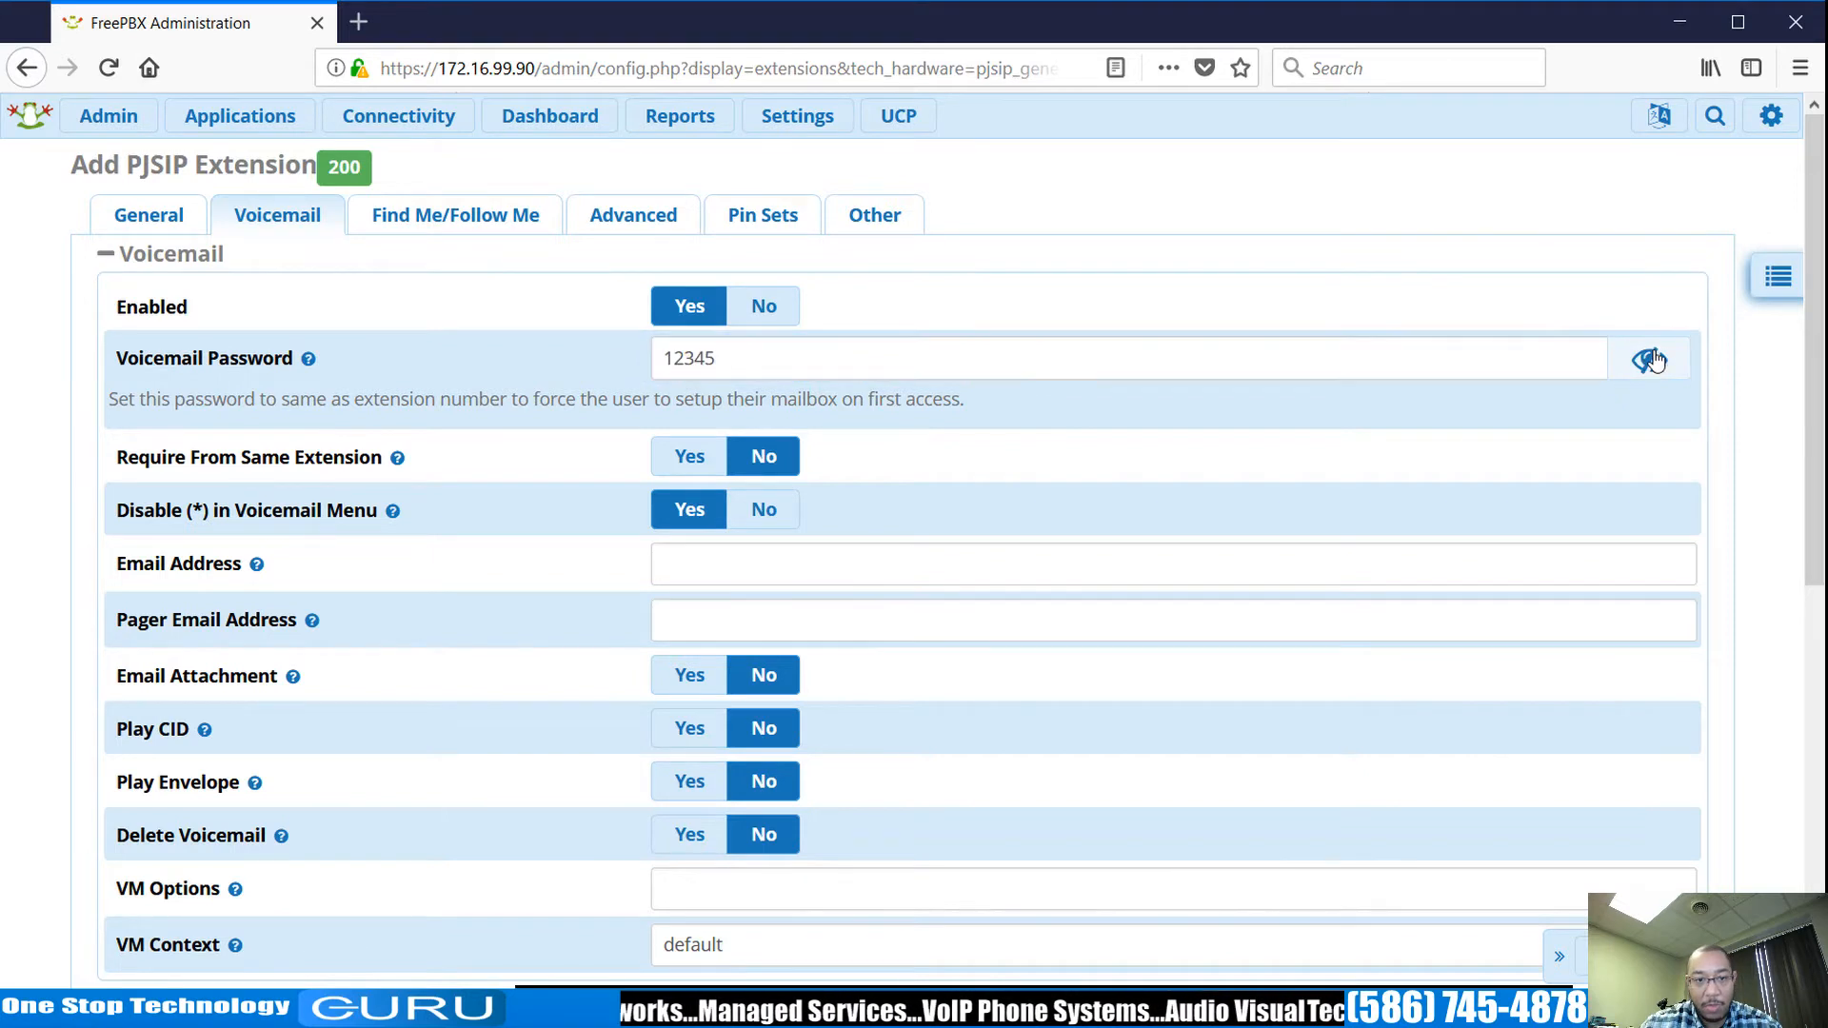
left_click(1622, 956)
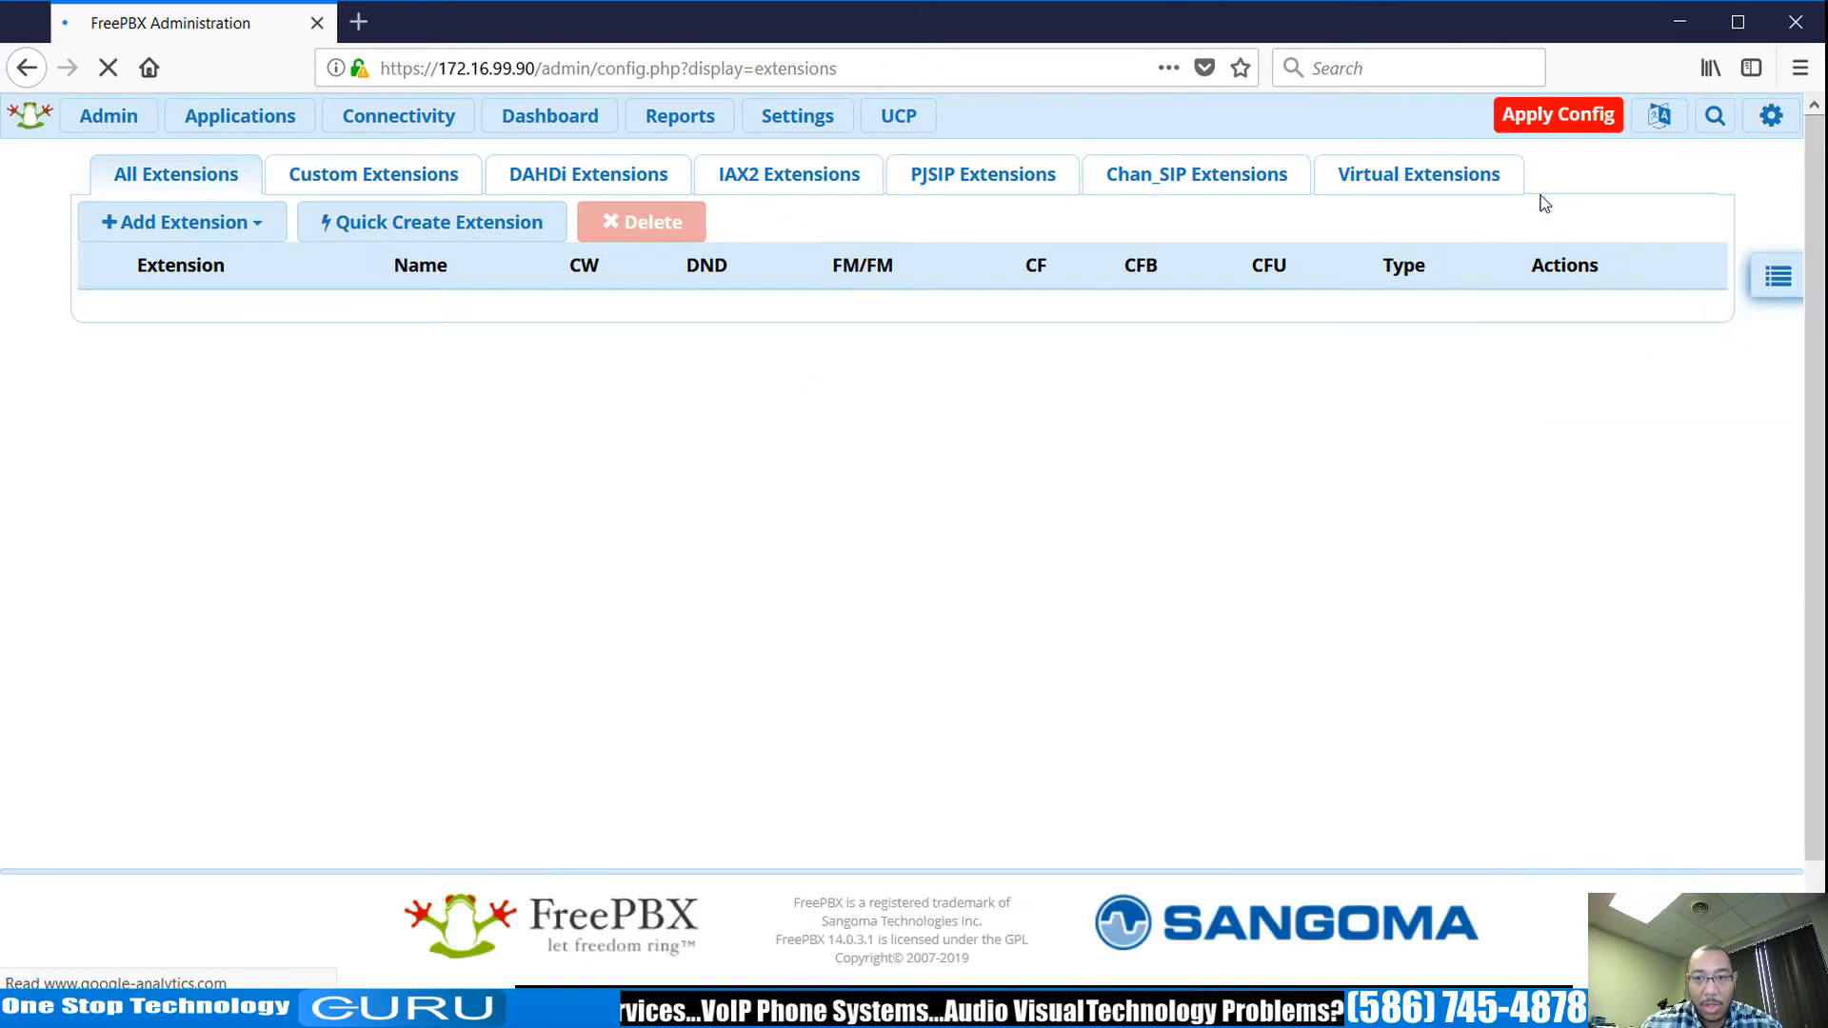
left_click(1554, 119)
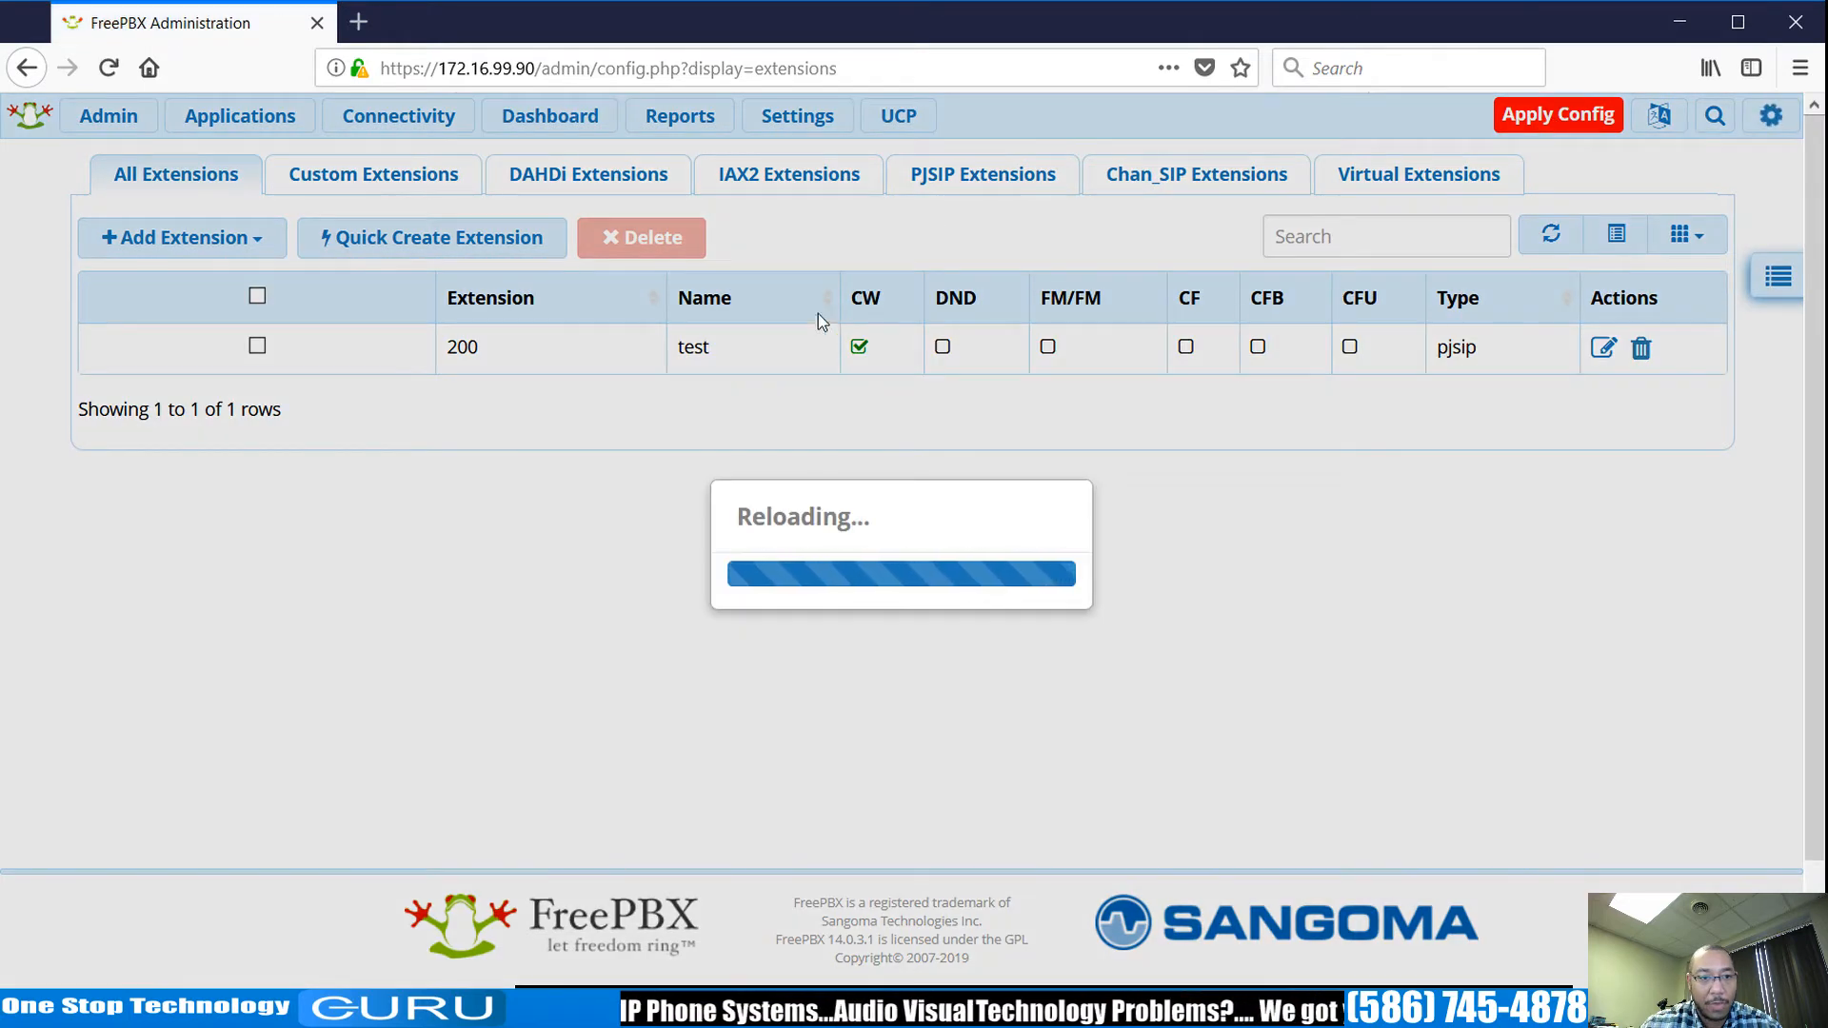
mouse_move(421, 130)
mouse_move(253, 123)
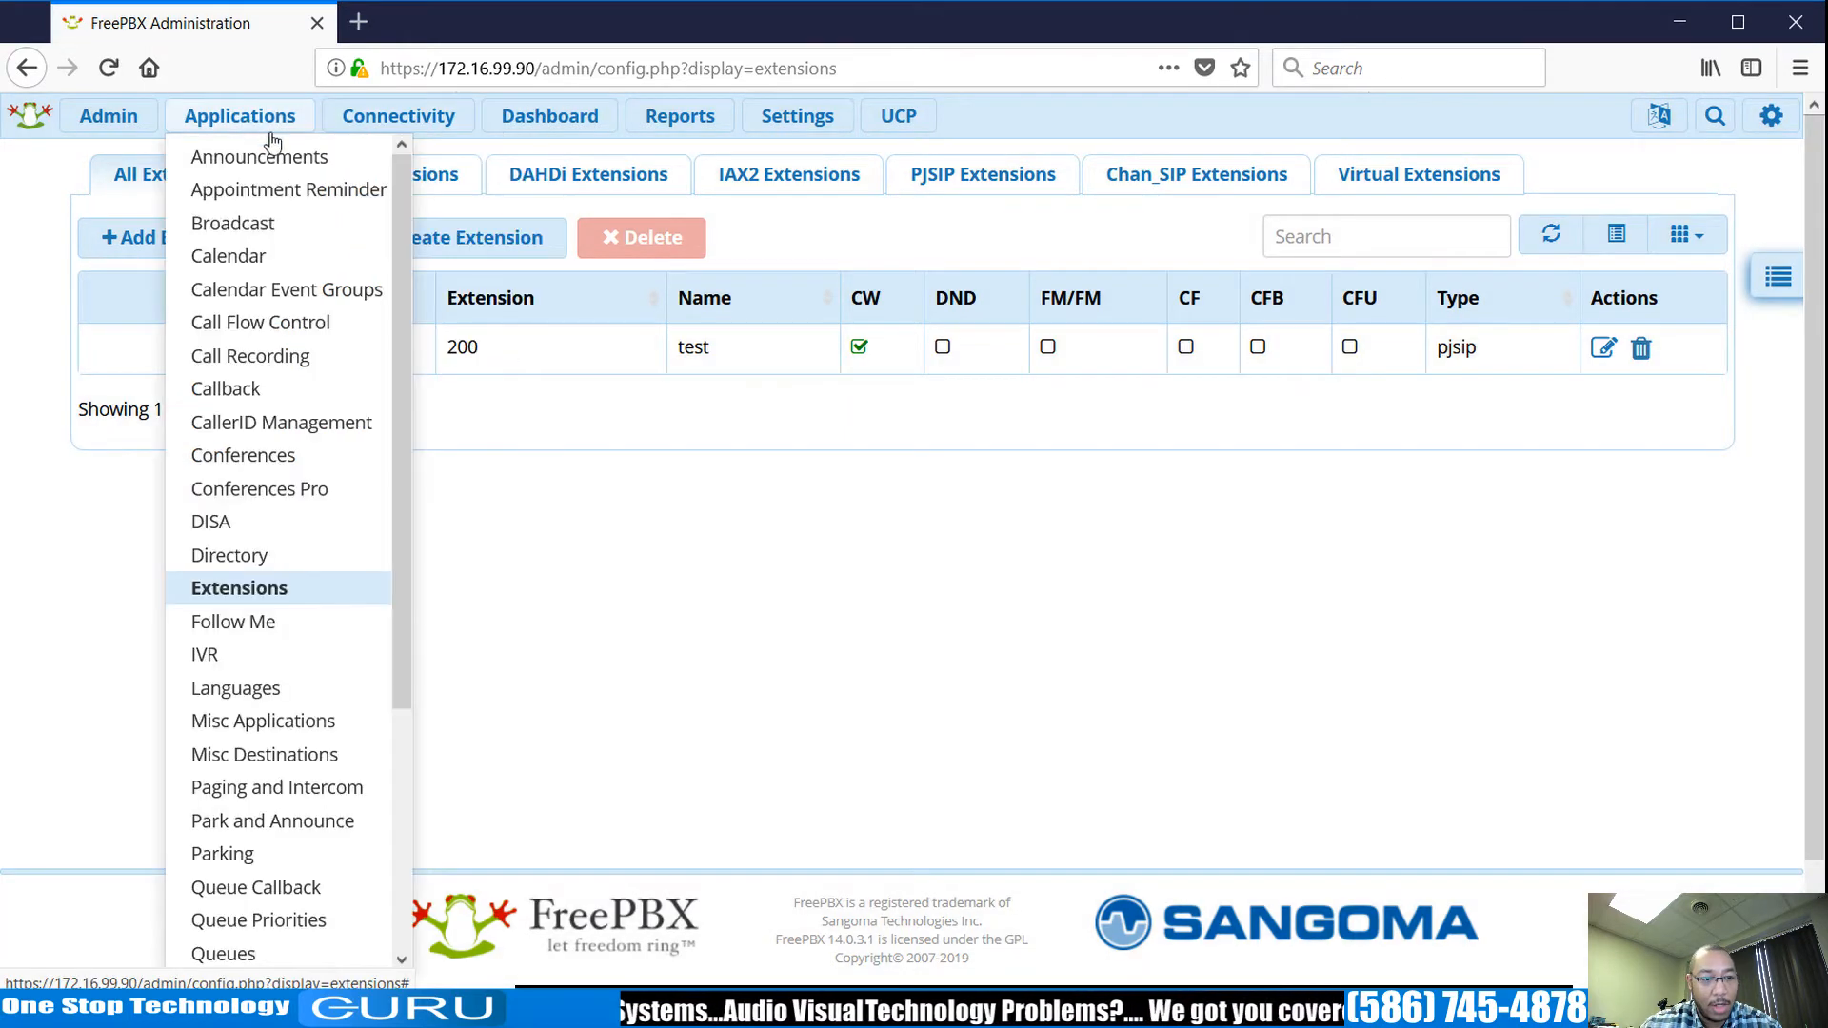
scroll(338, 572, "down", 5)
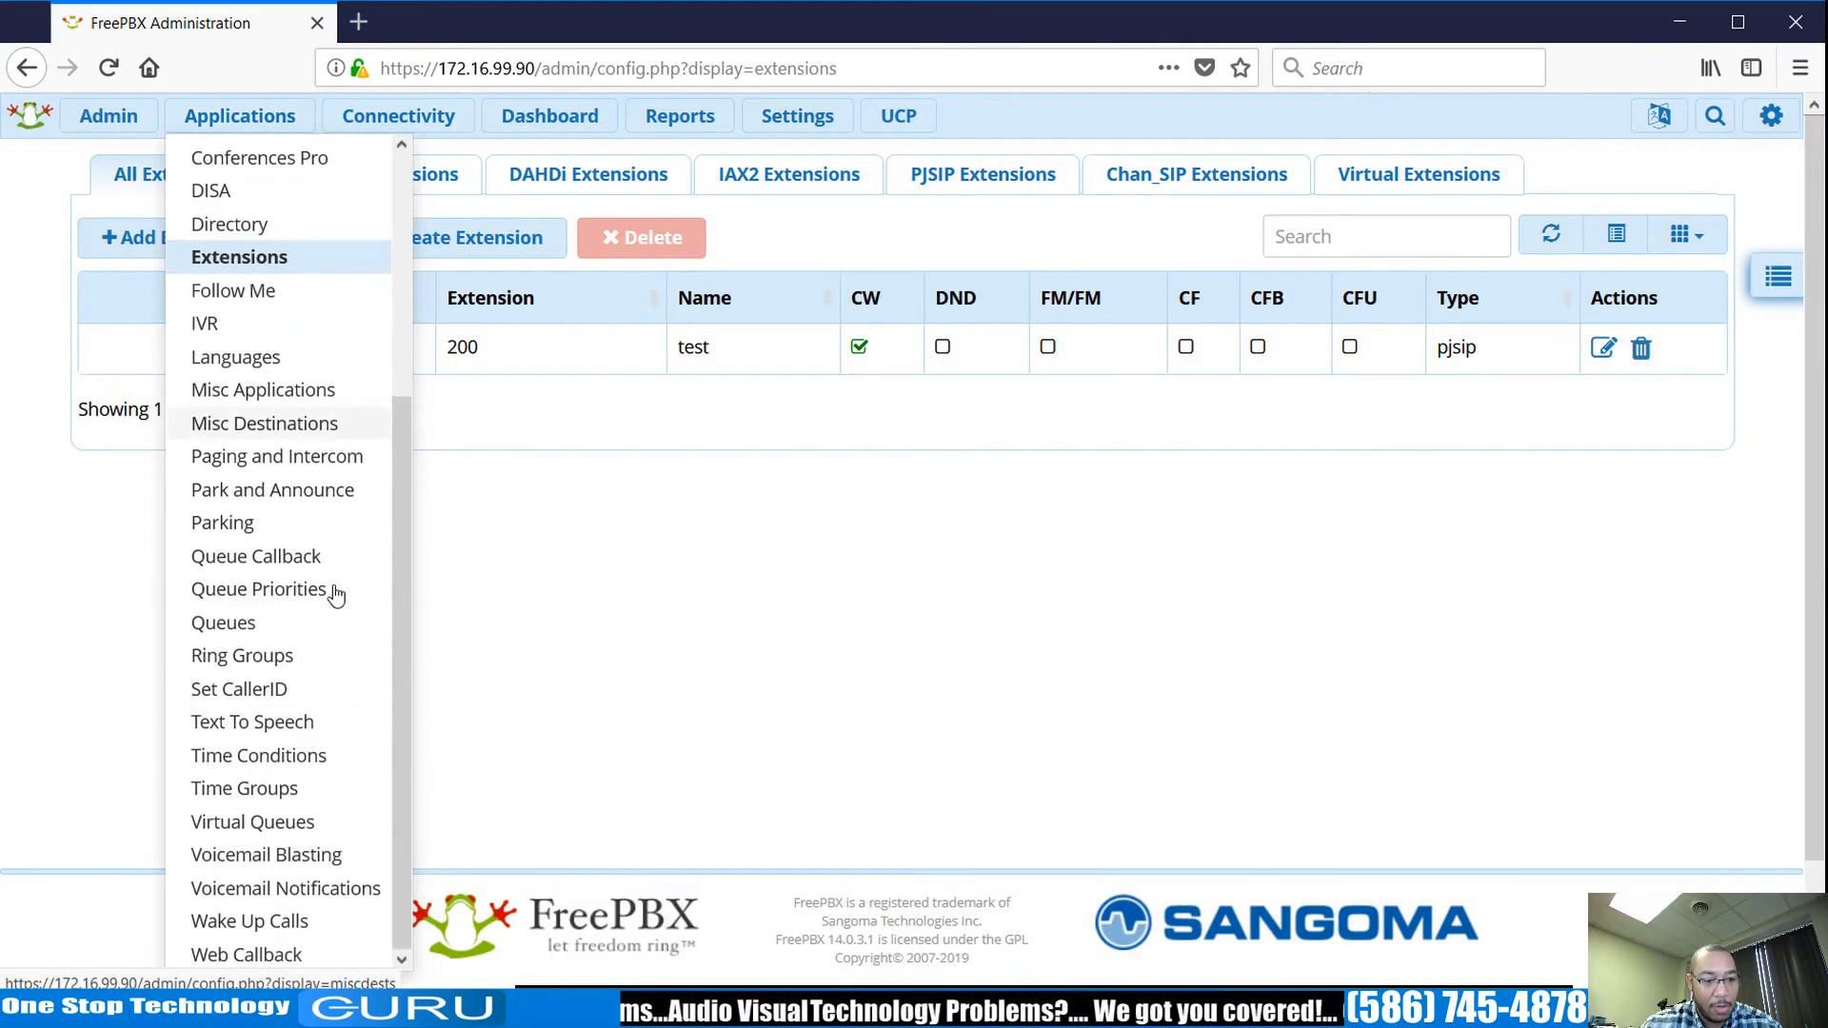
left_click(329, 755)
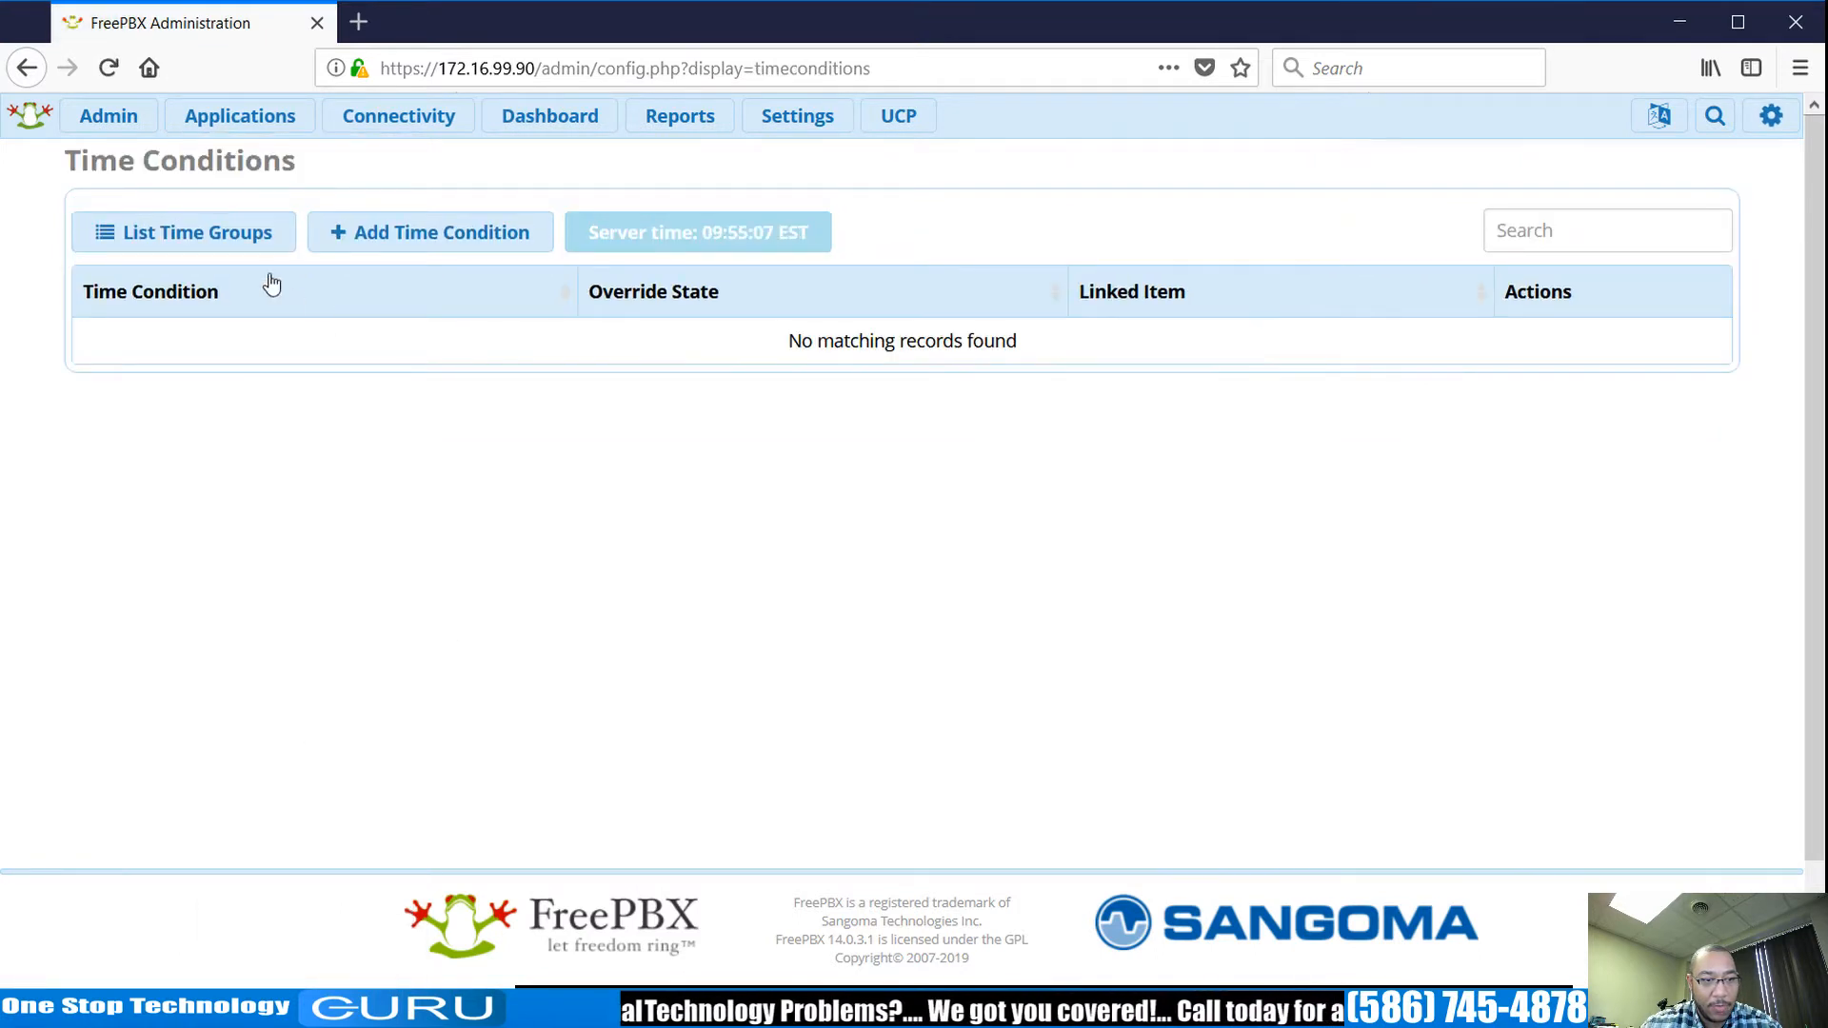
left_click(332, 246)
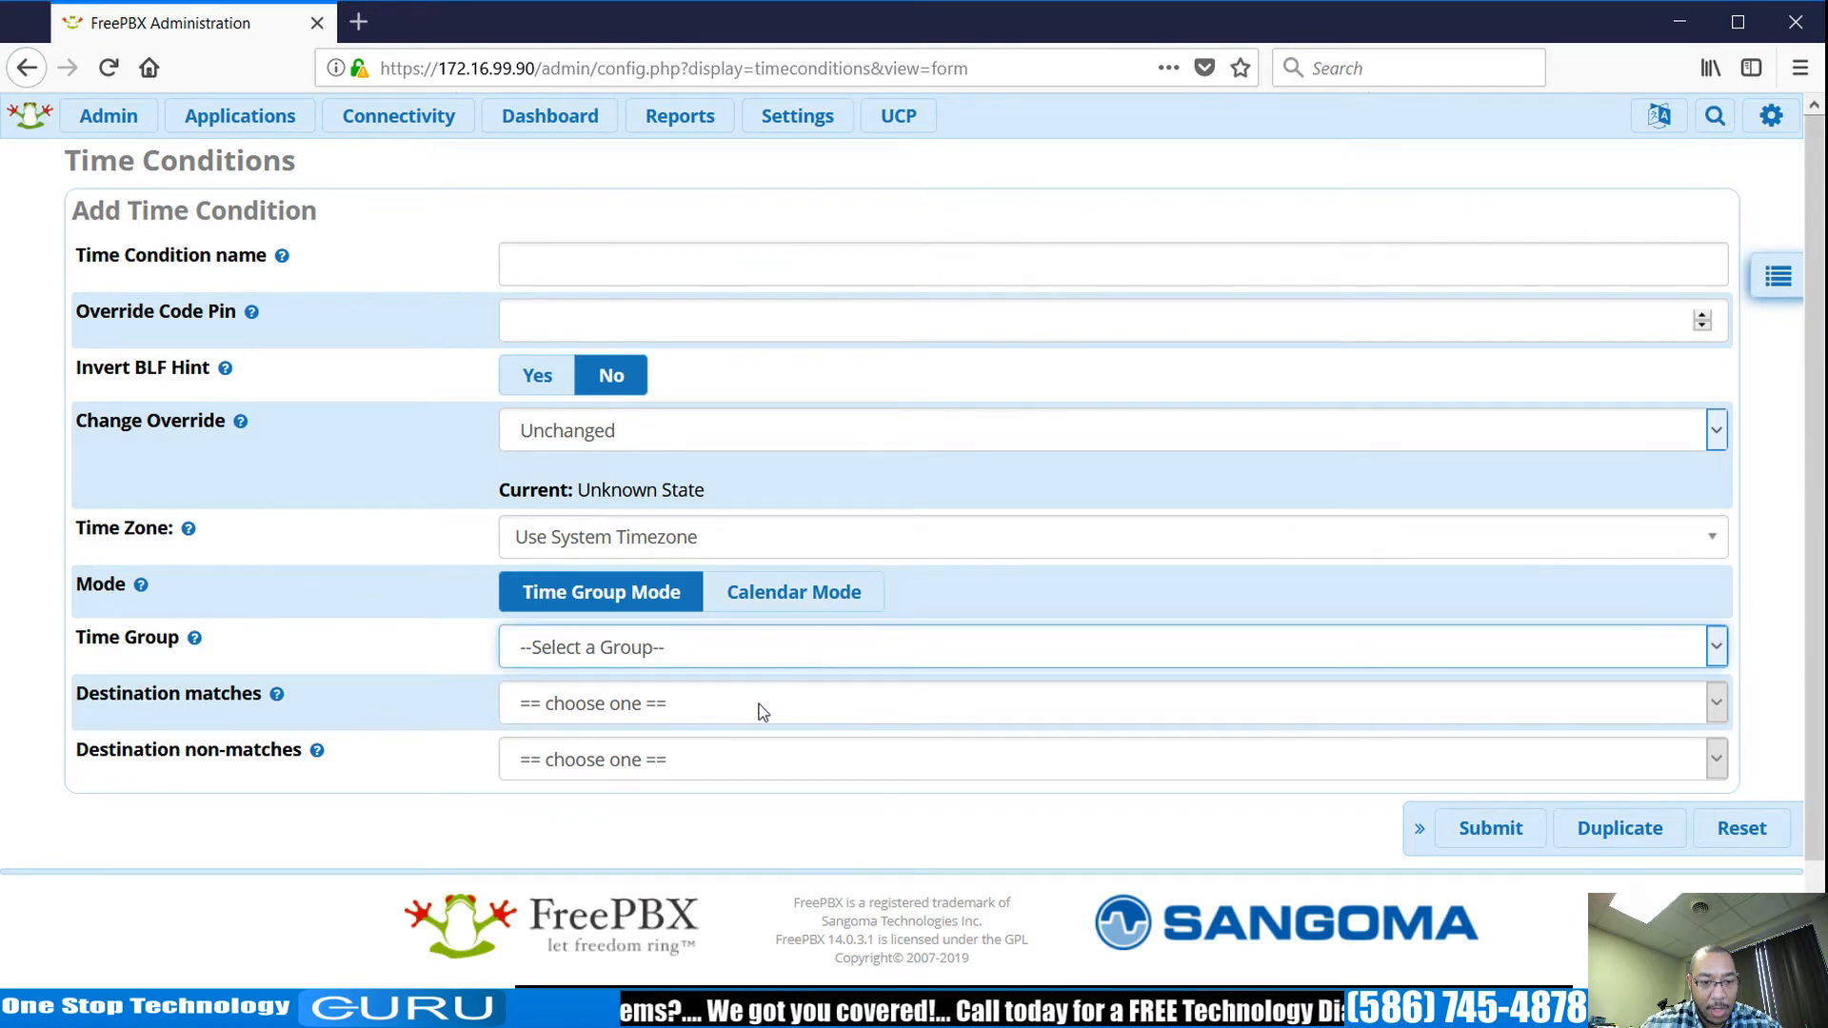
key("Down")
left_click(702, 249)
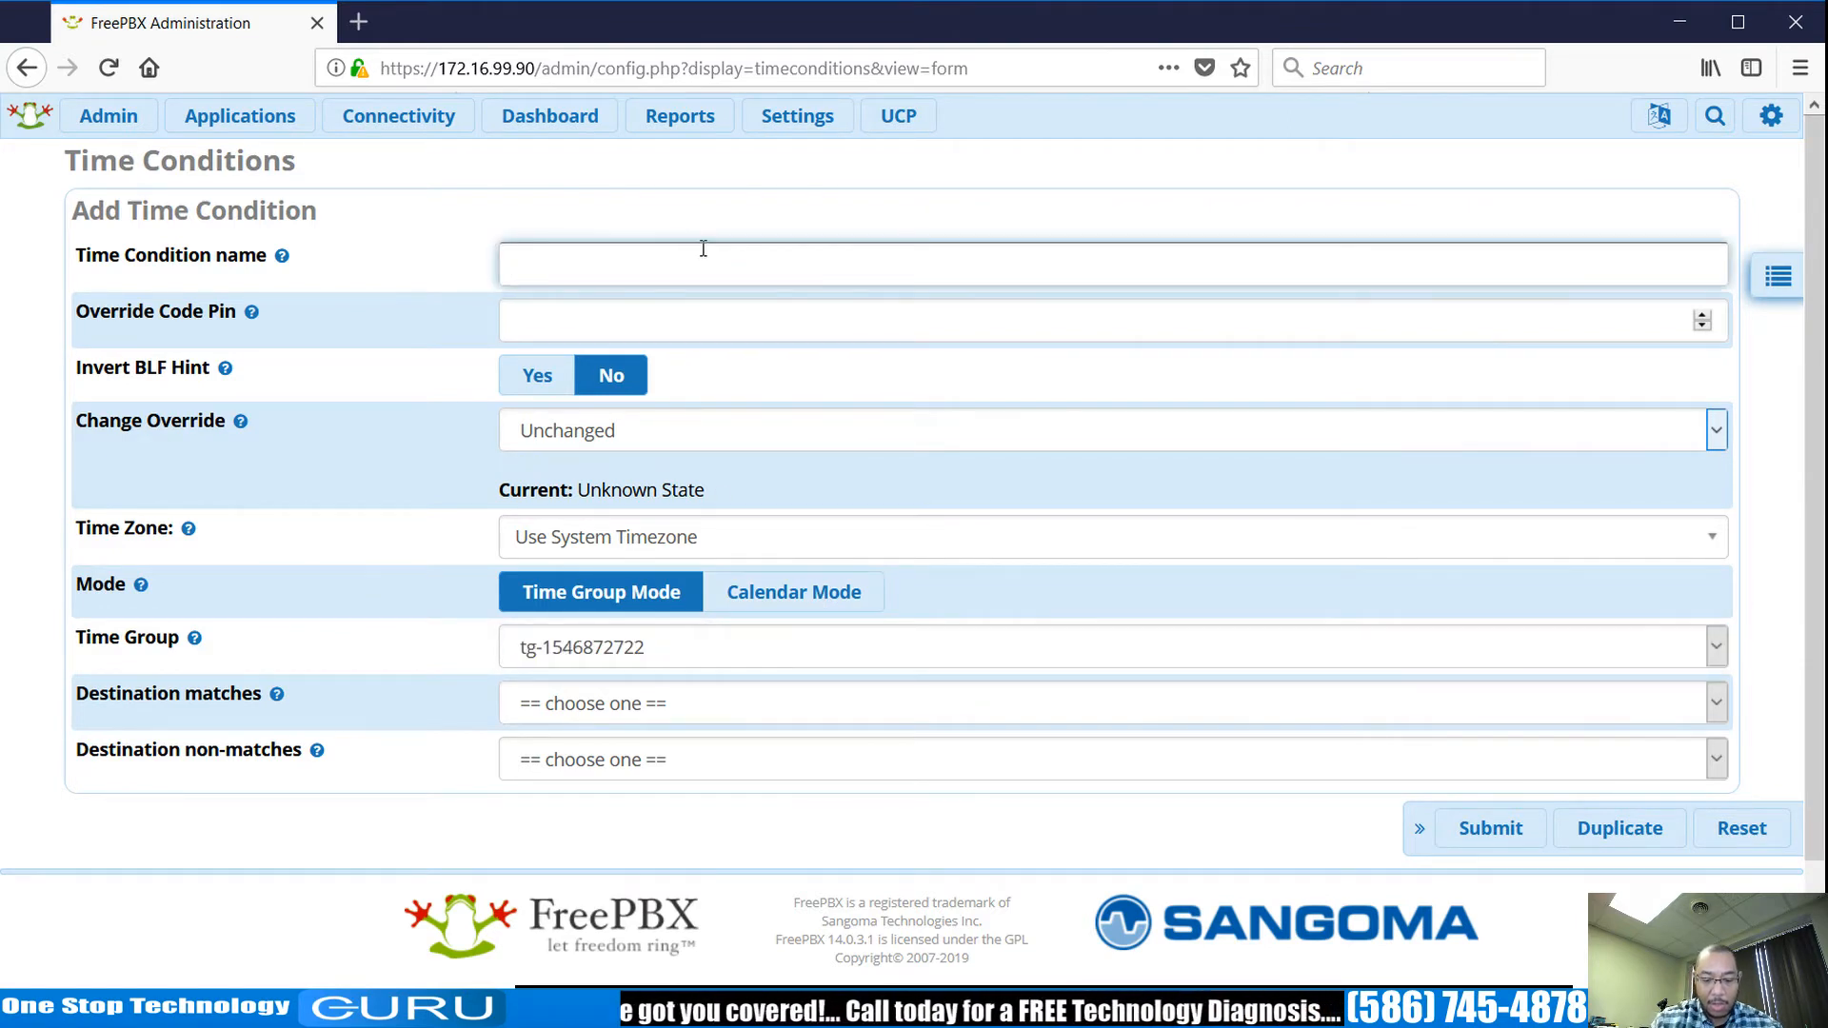
type("Open")
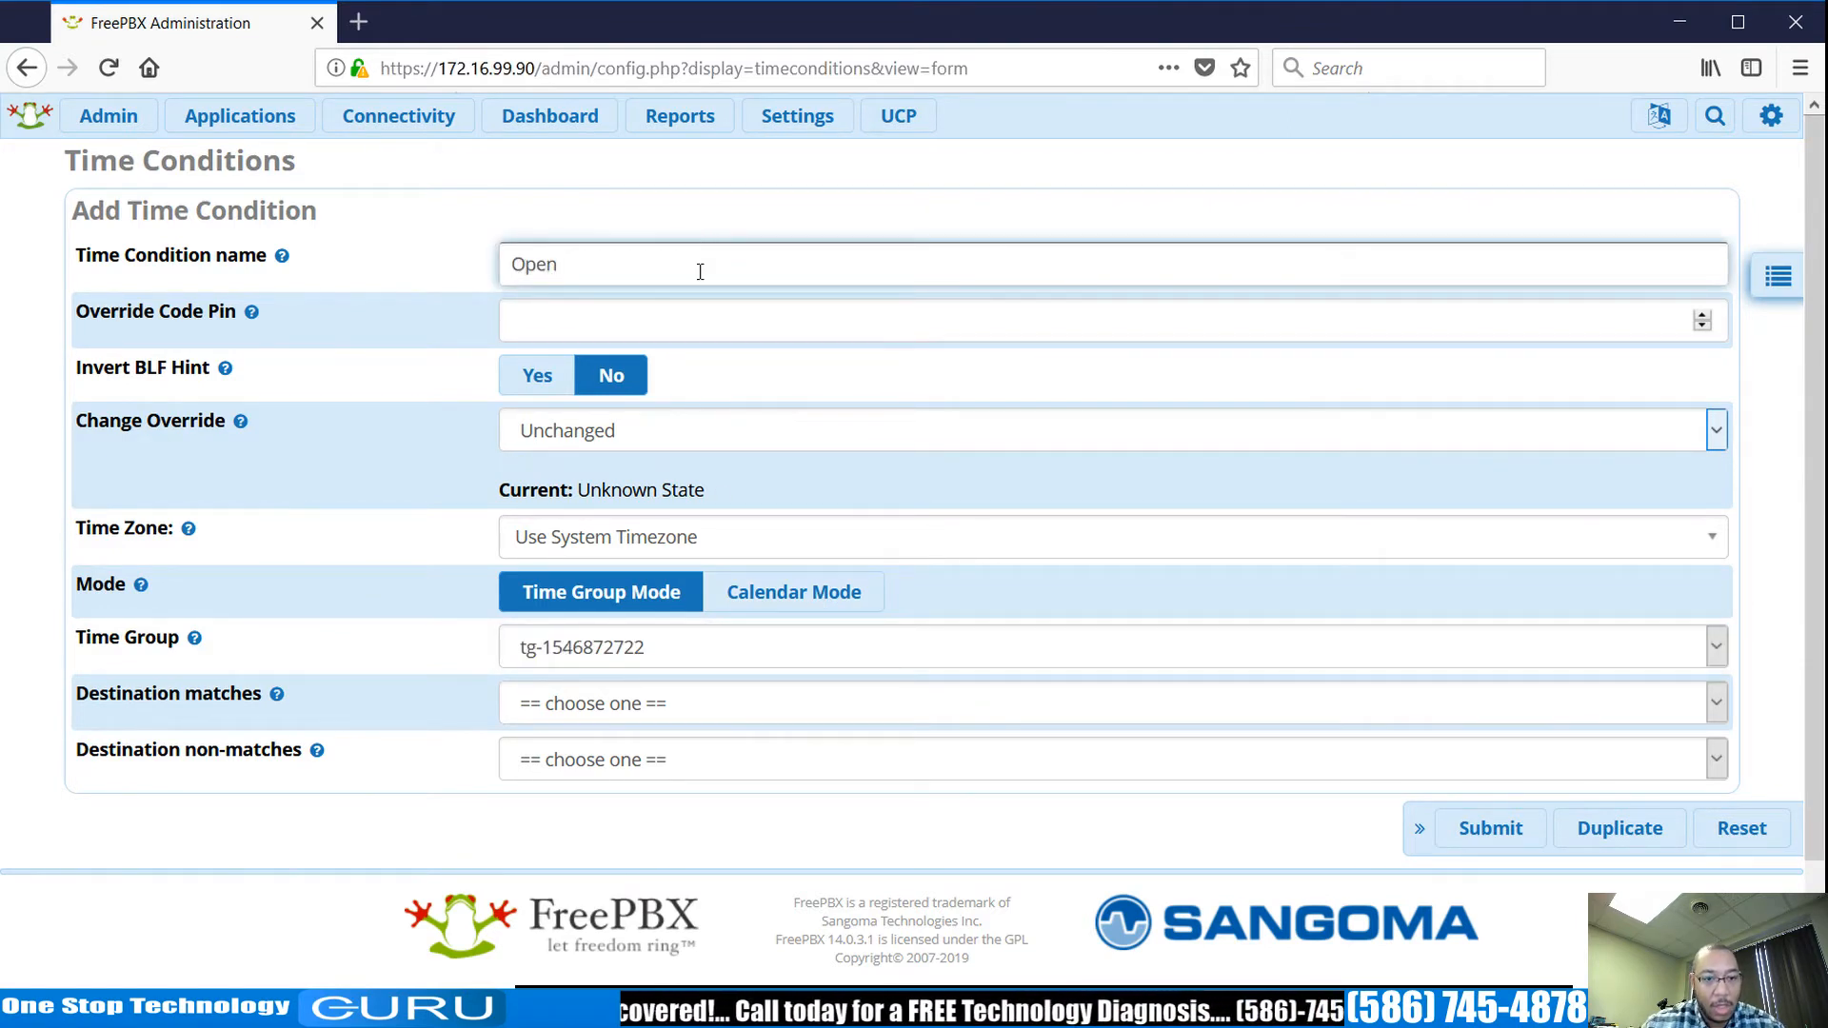
left_click(702, 320)
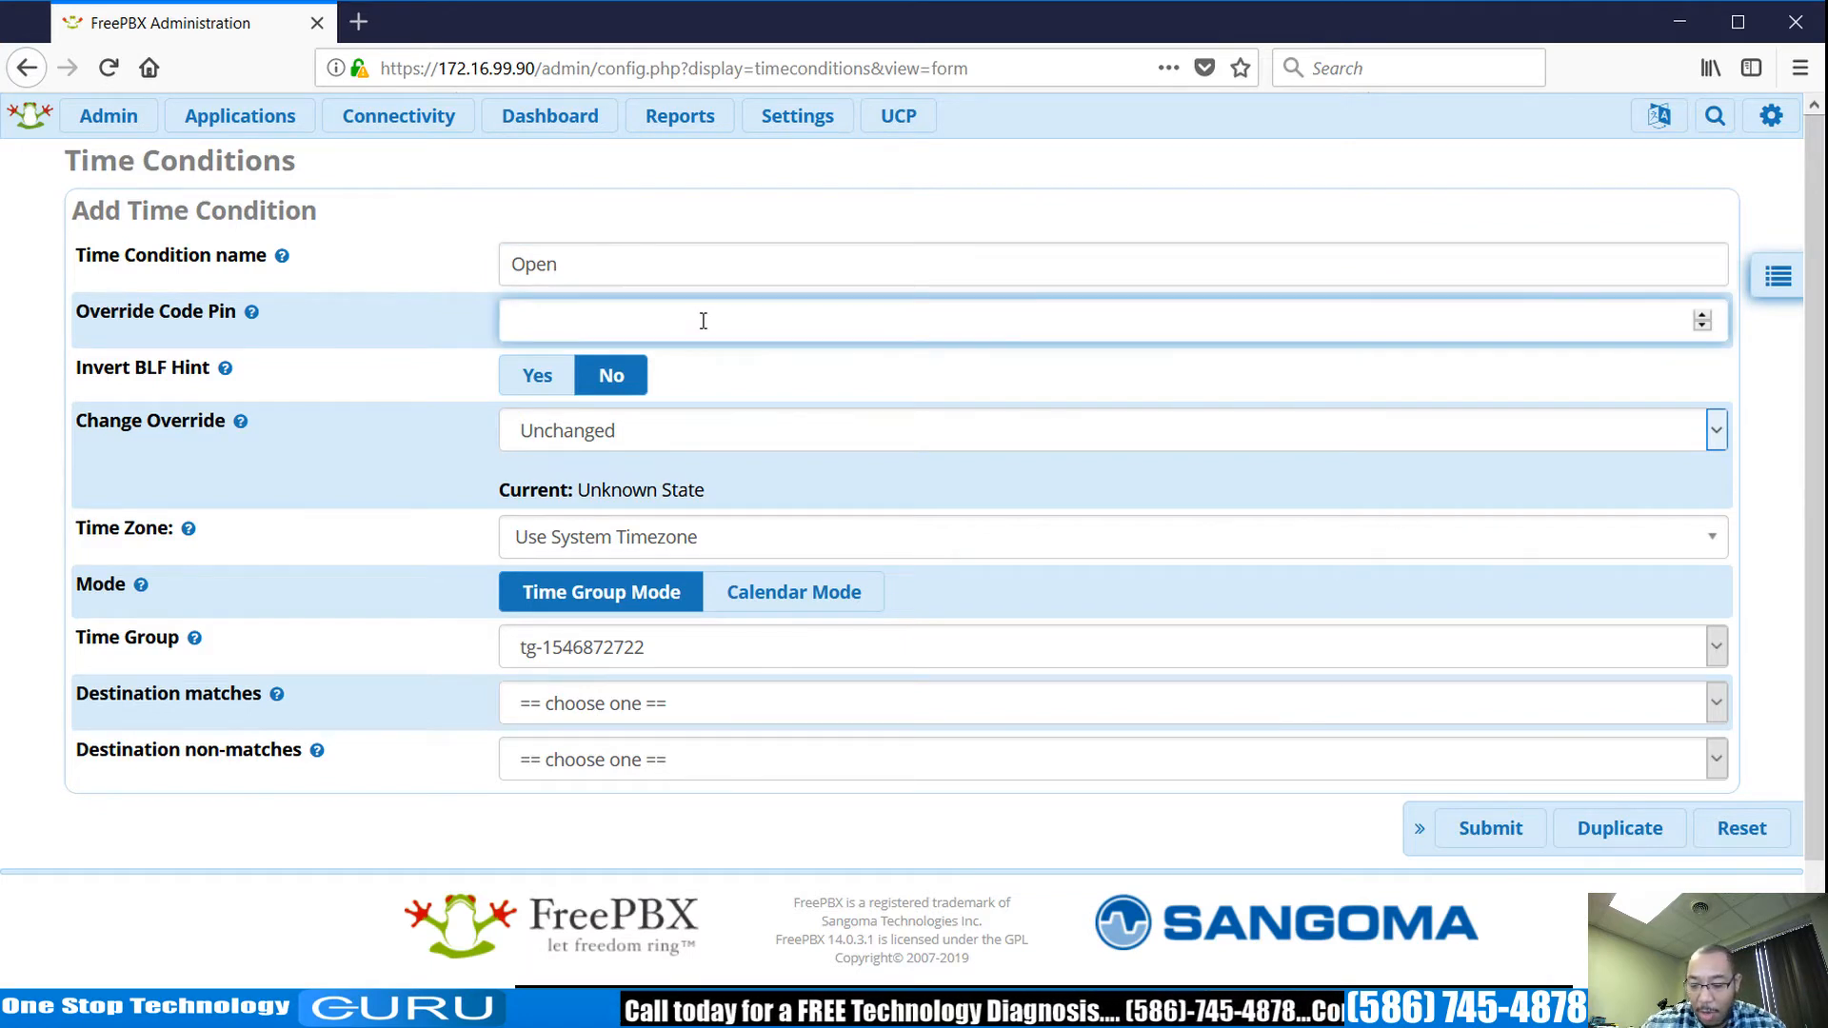
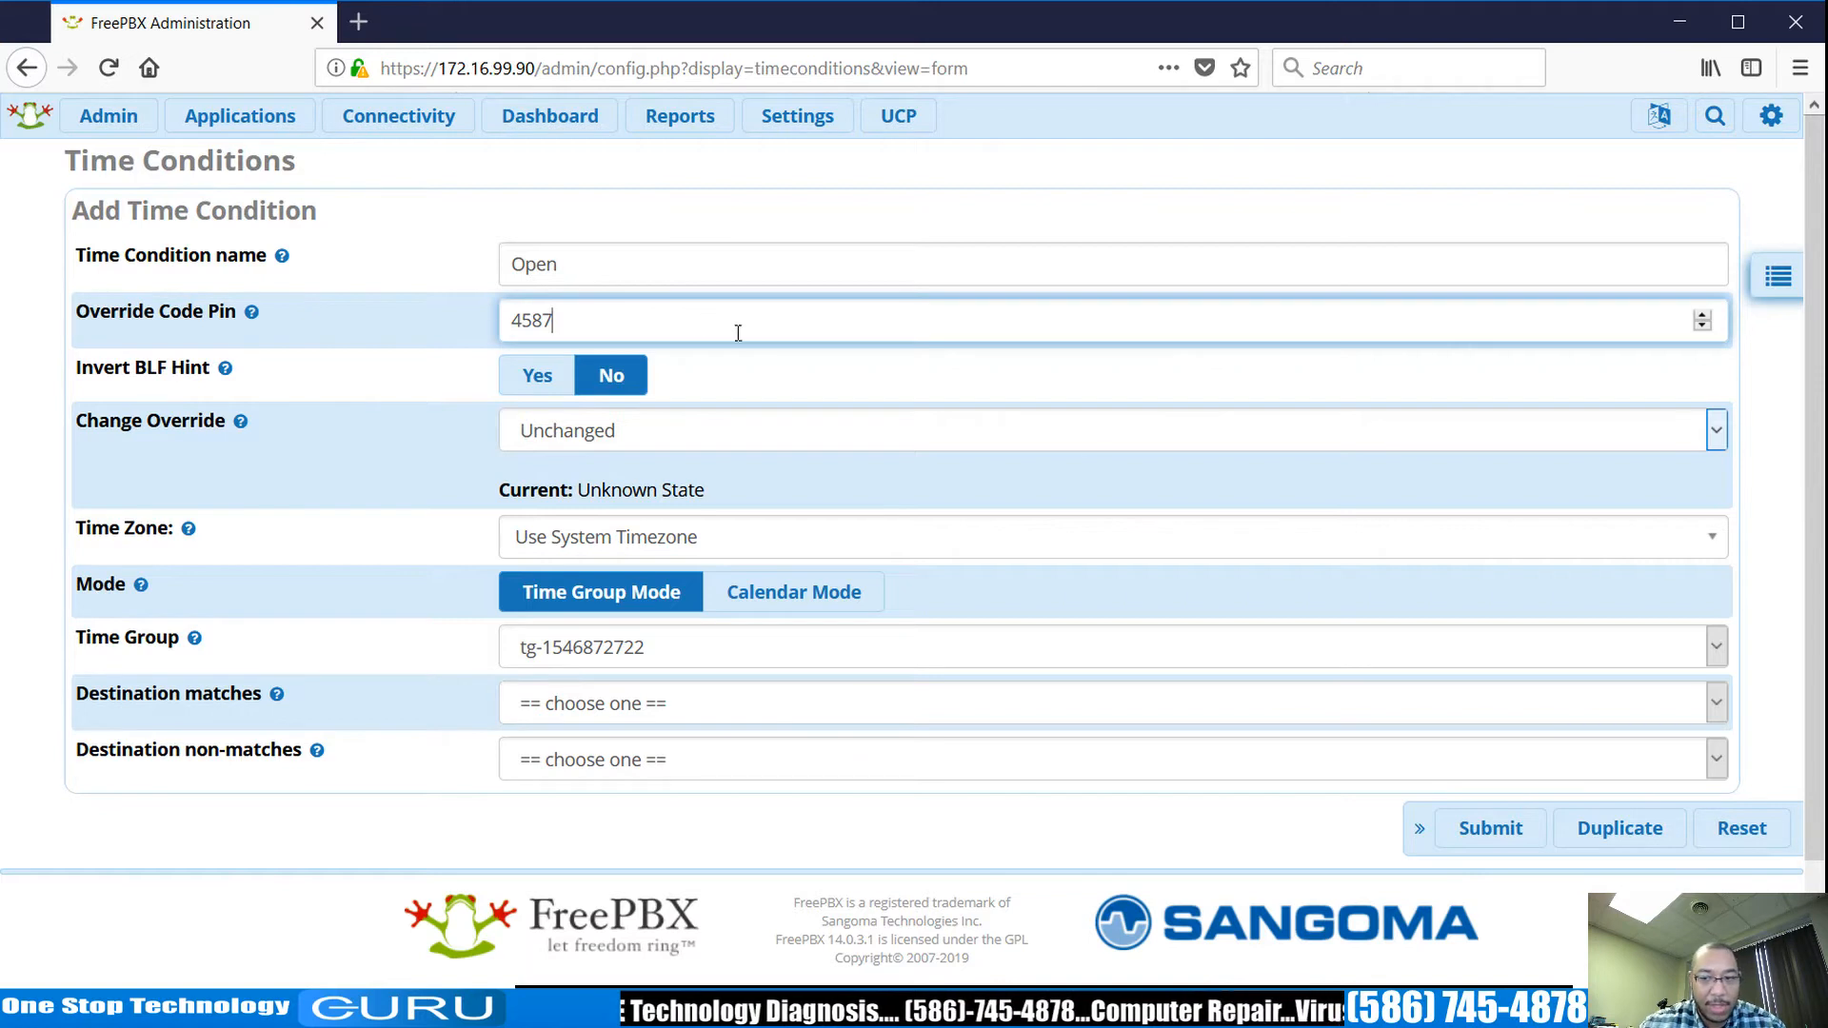
Route matching calls to extension 200 and non-matching calls to voicemail.
left_click(1029, 712)
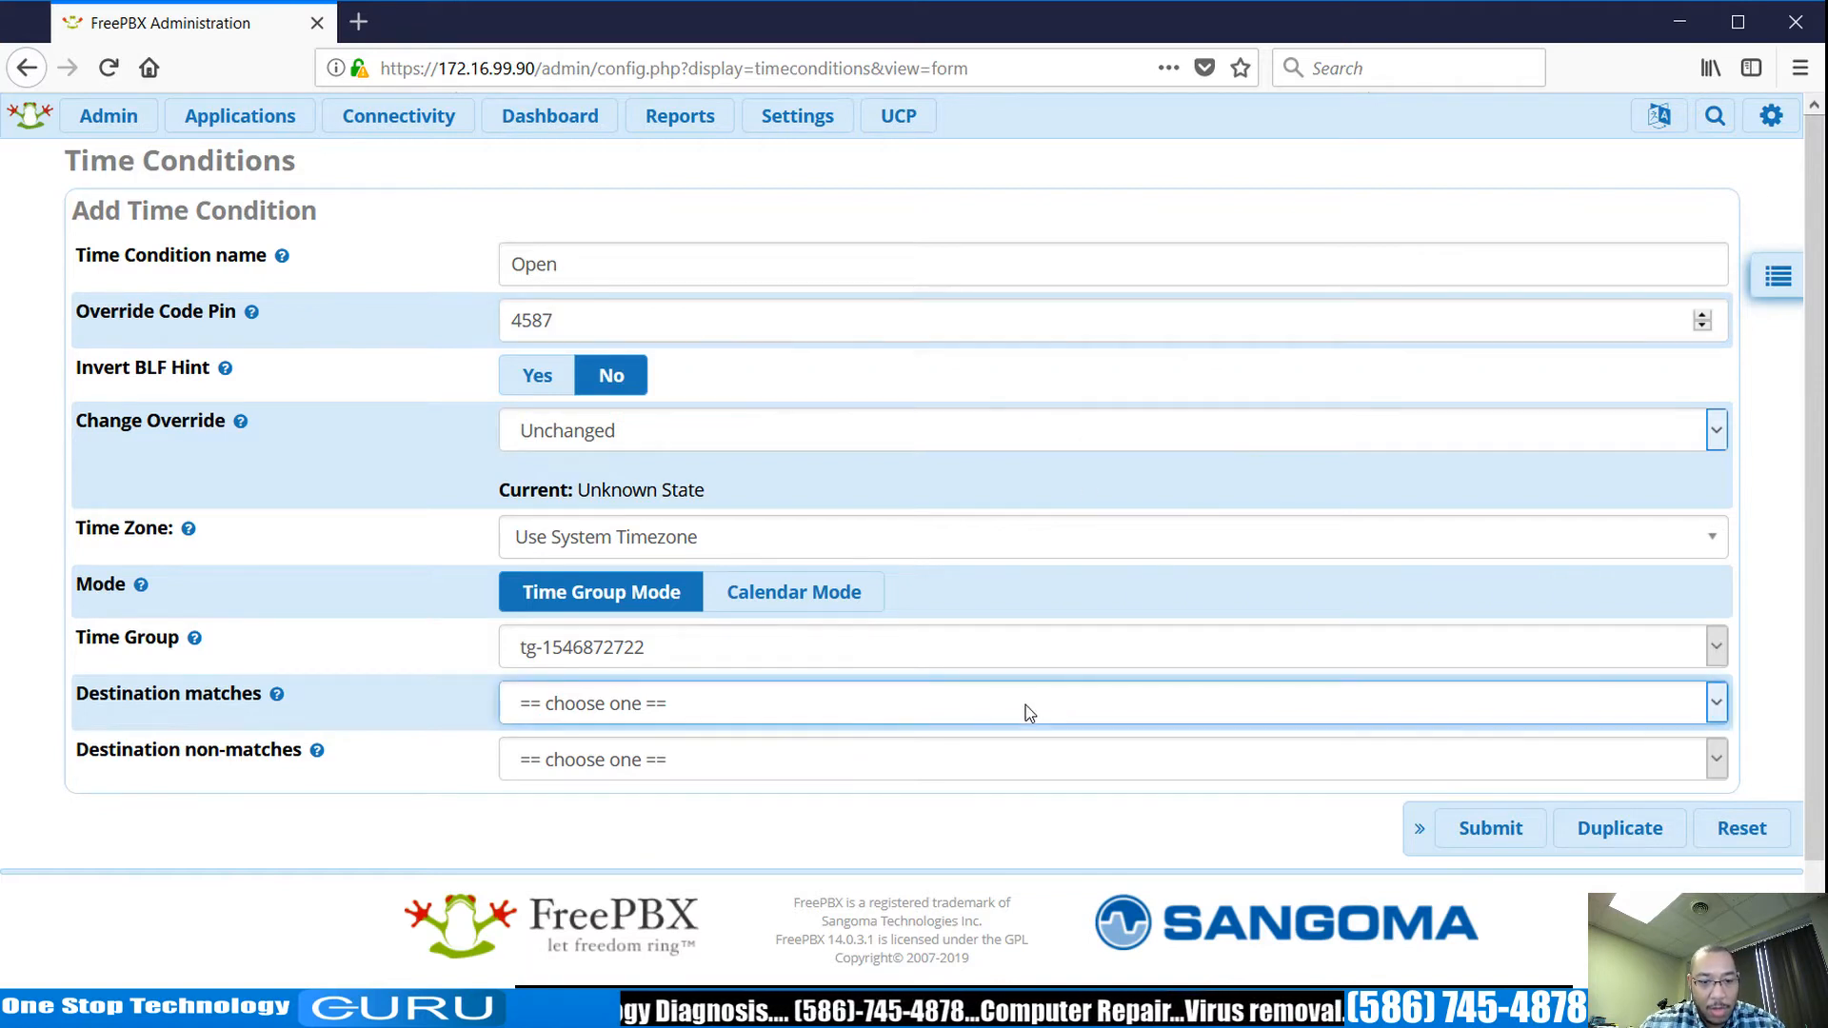
left_click(898, 418)
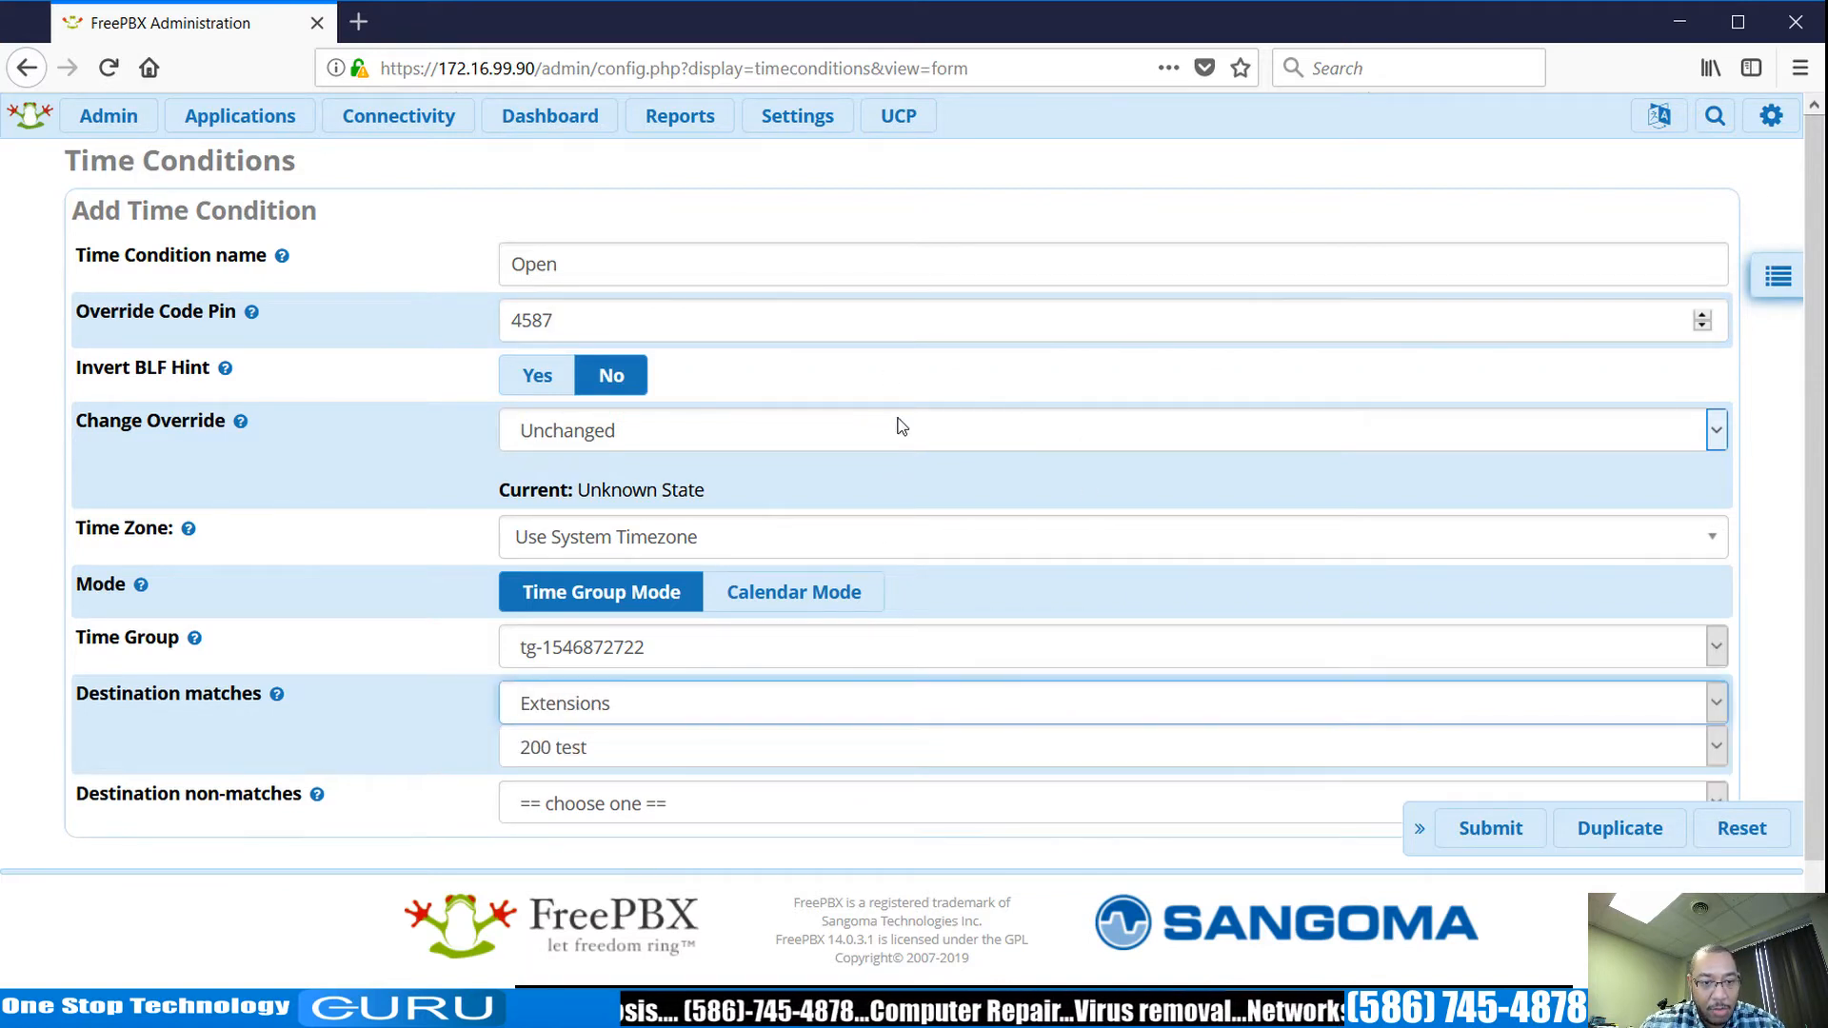
left_click(755, 749)
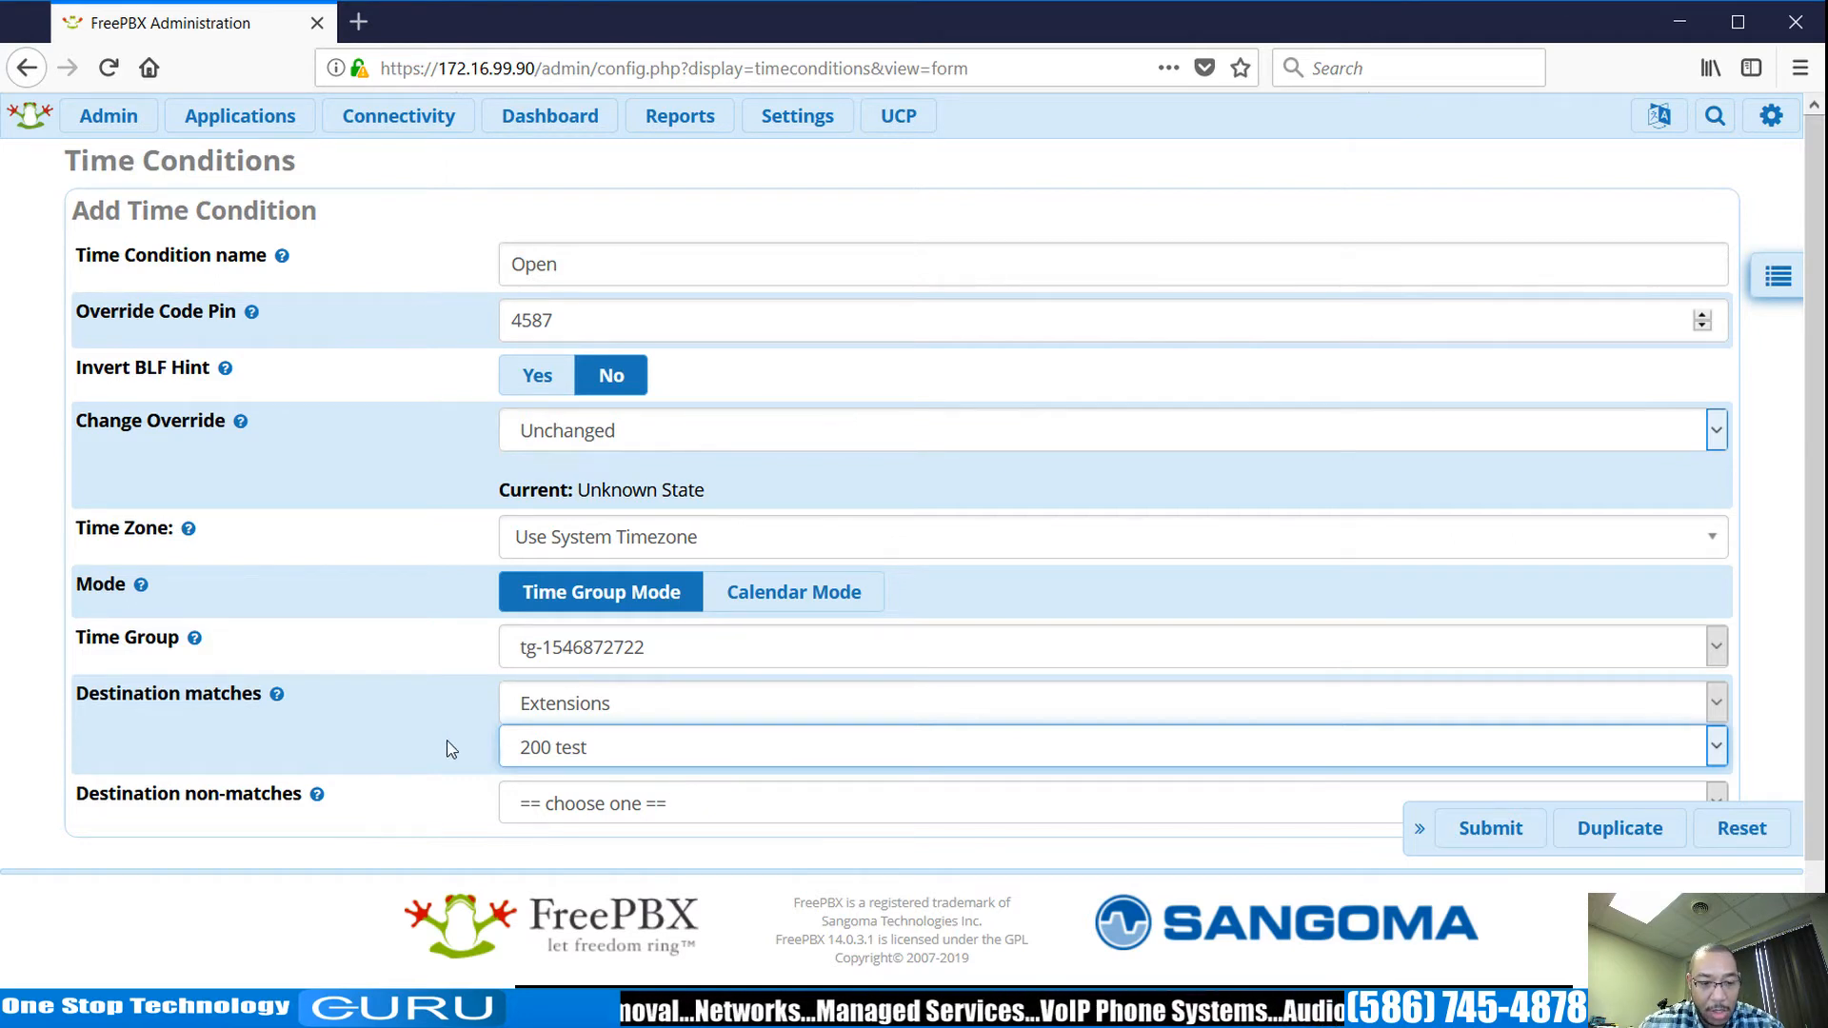
left_click(716, 804)
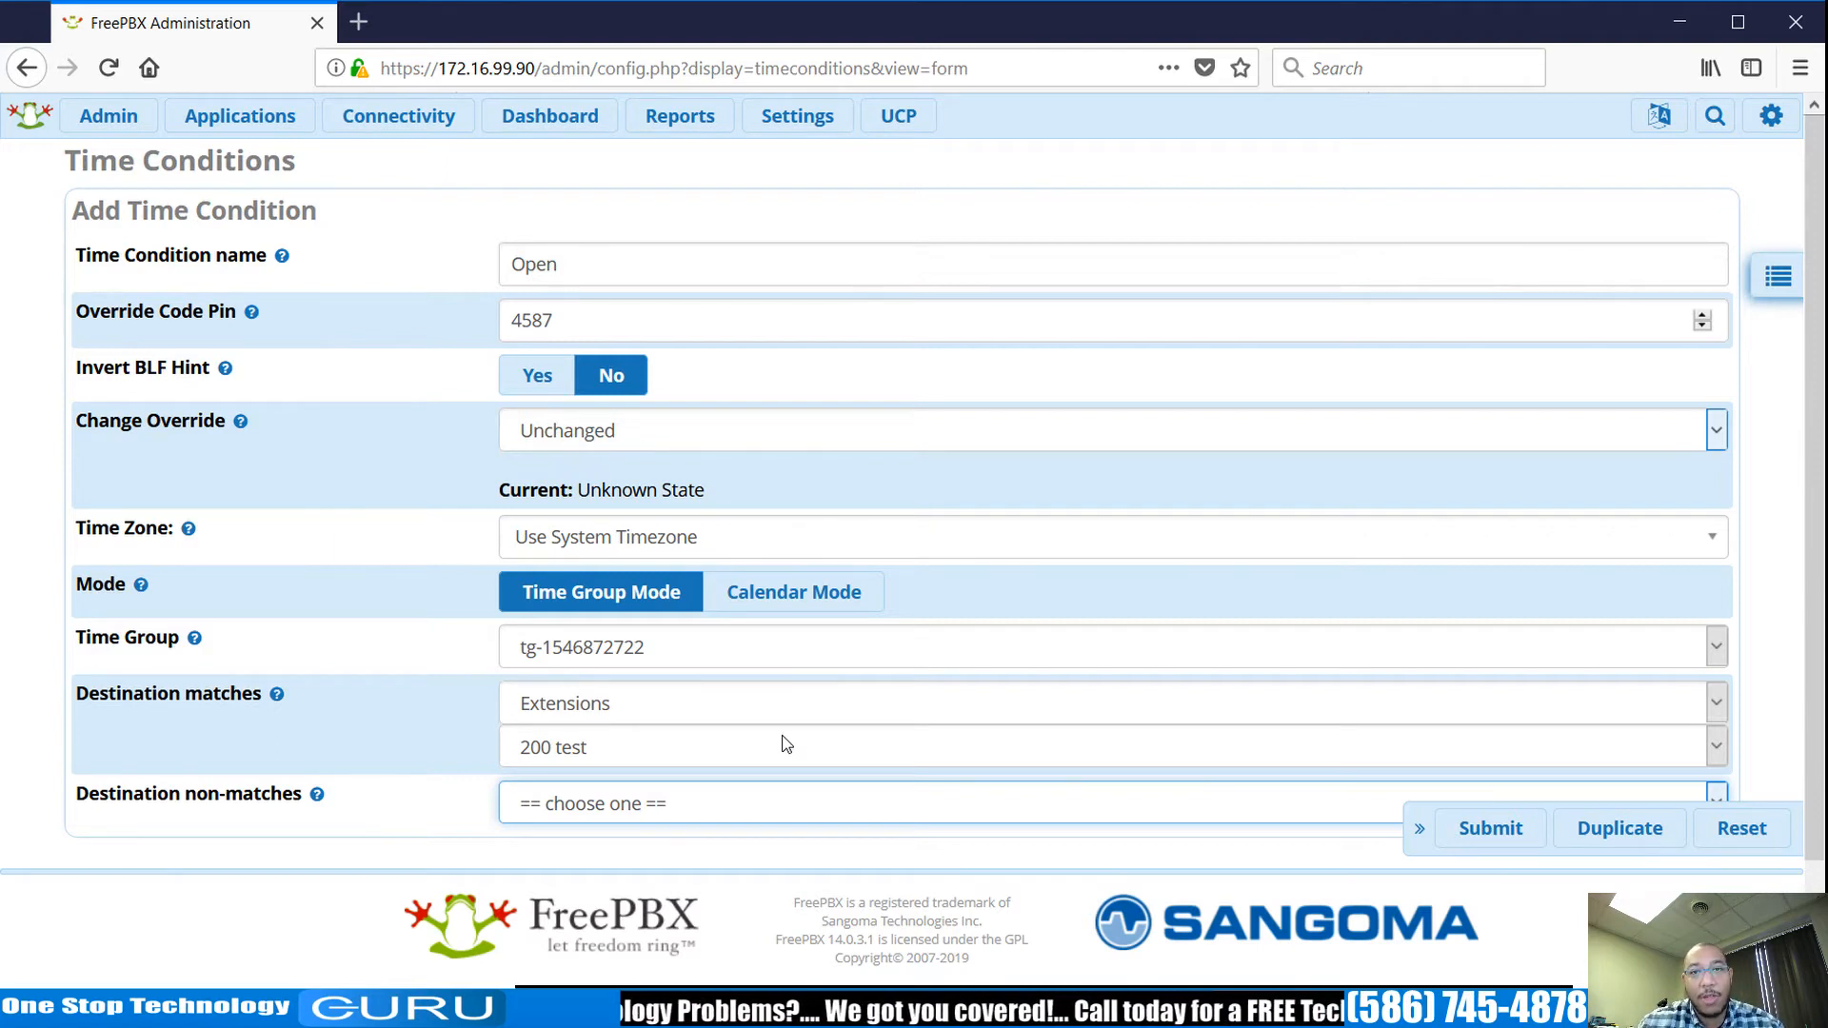
key("v")
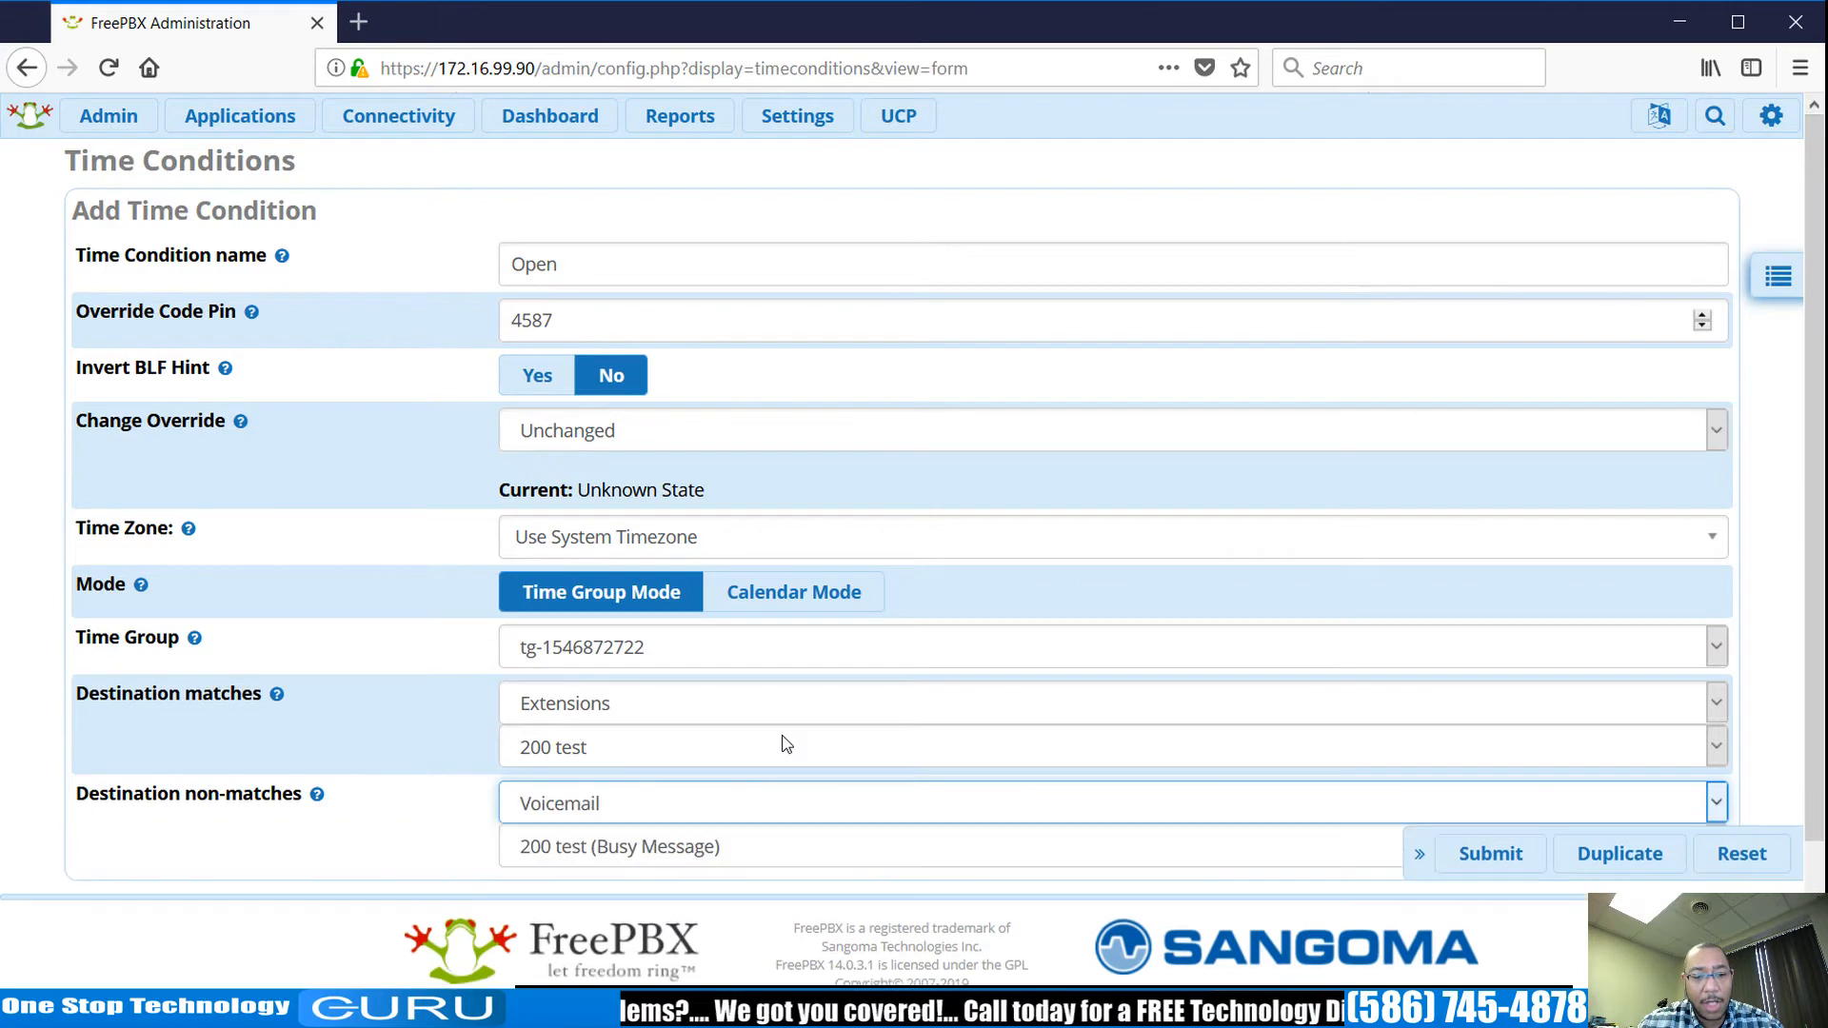
key("Tab")
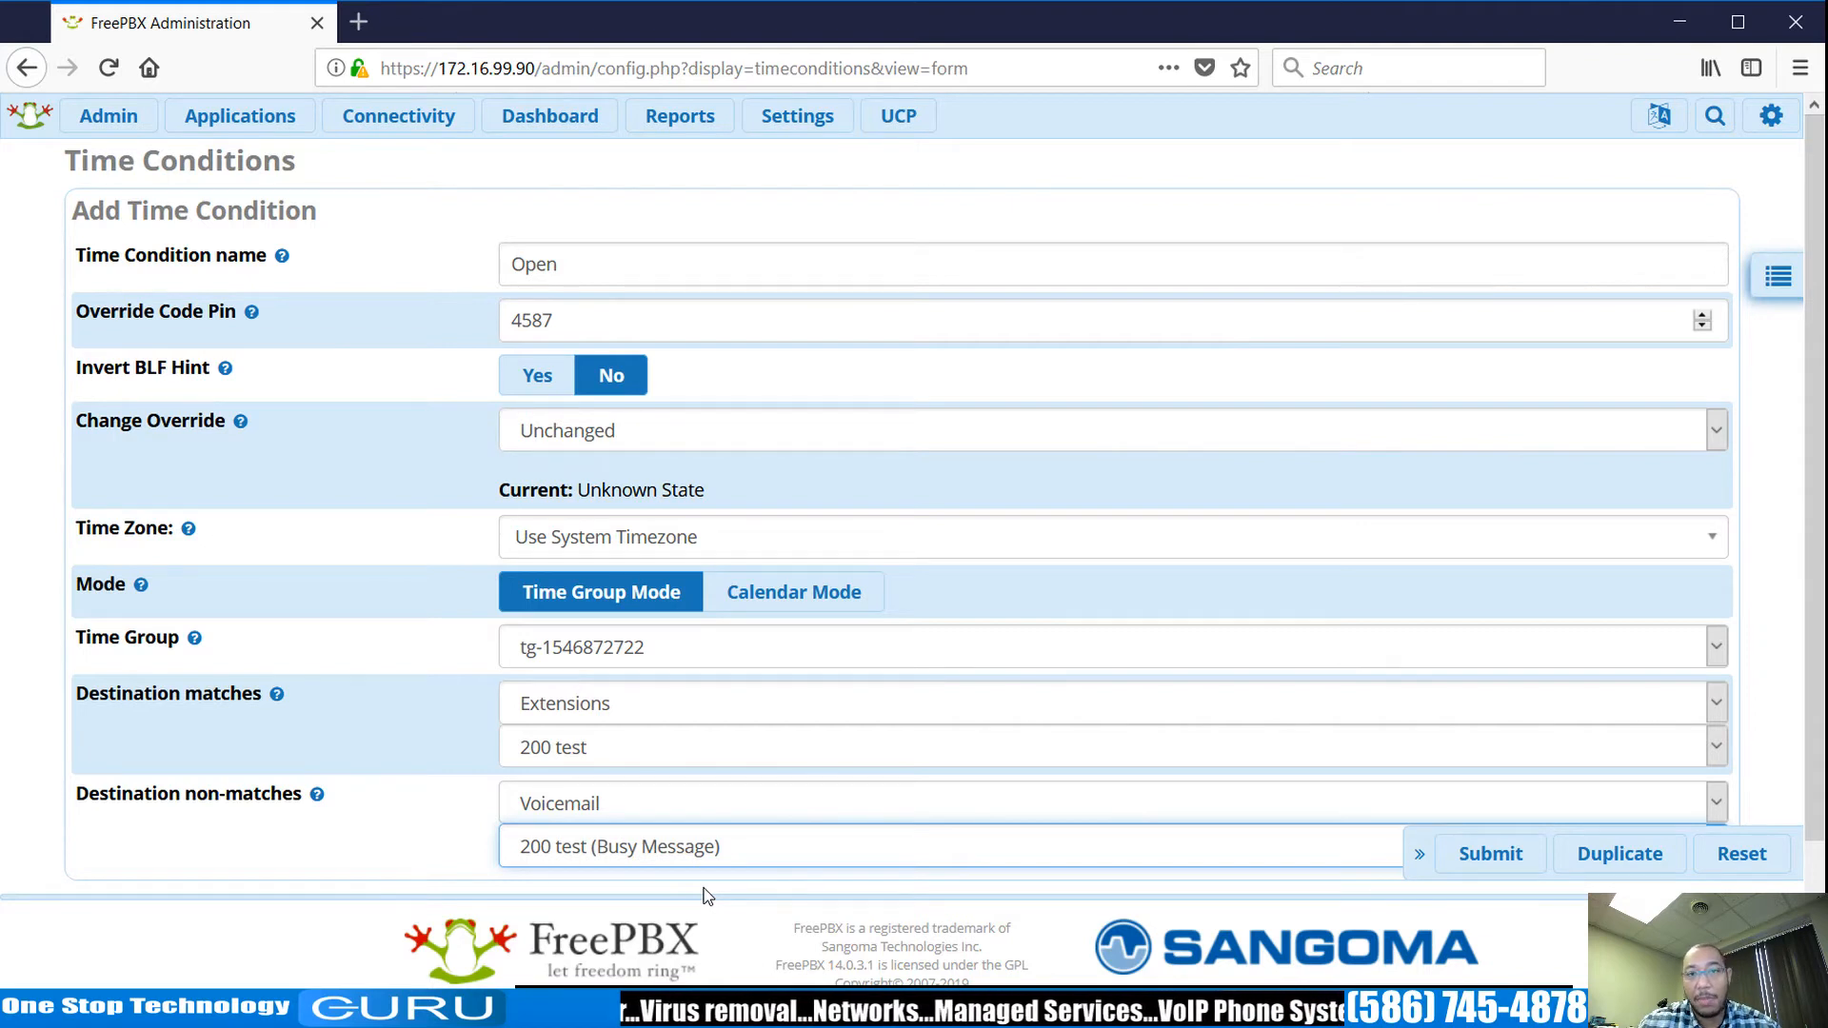
left_click(469, 536)
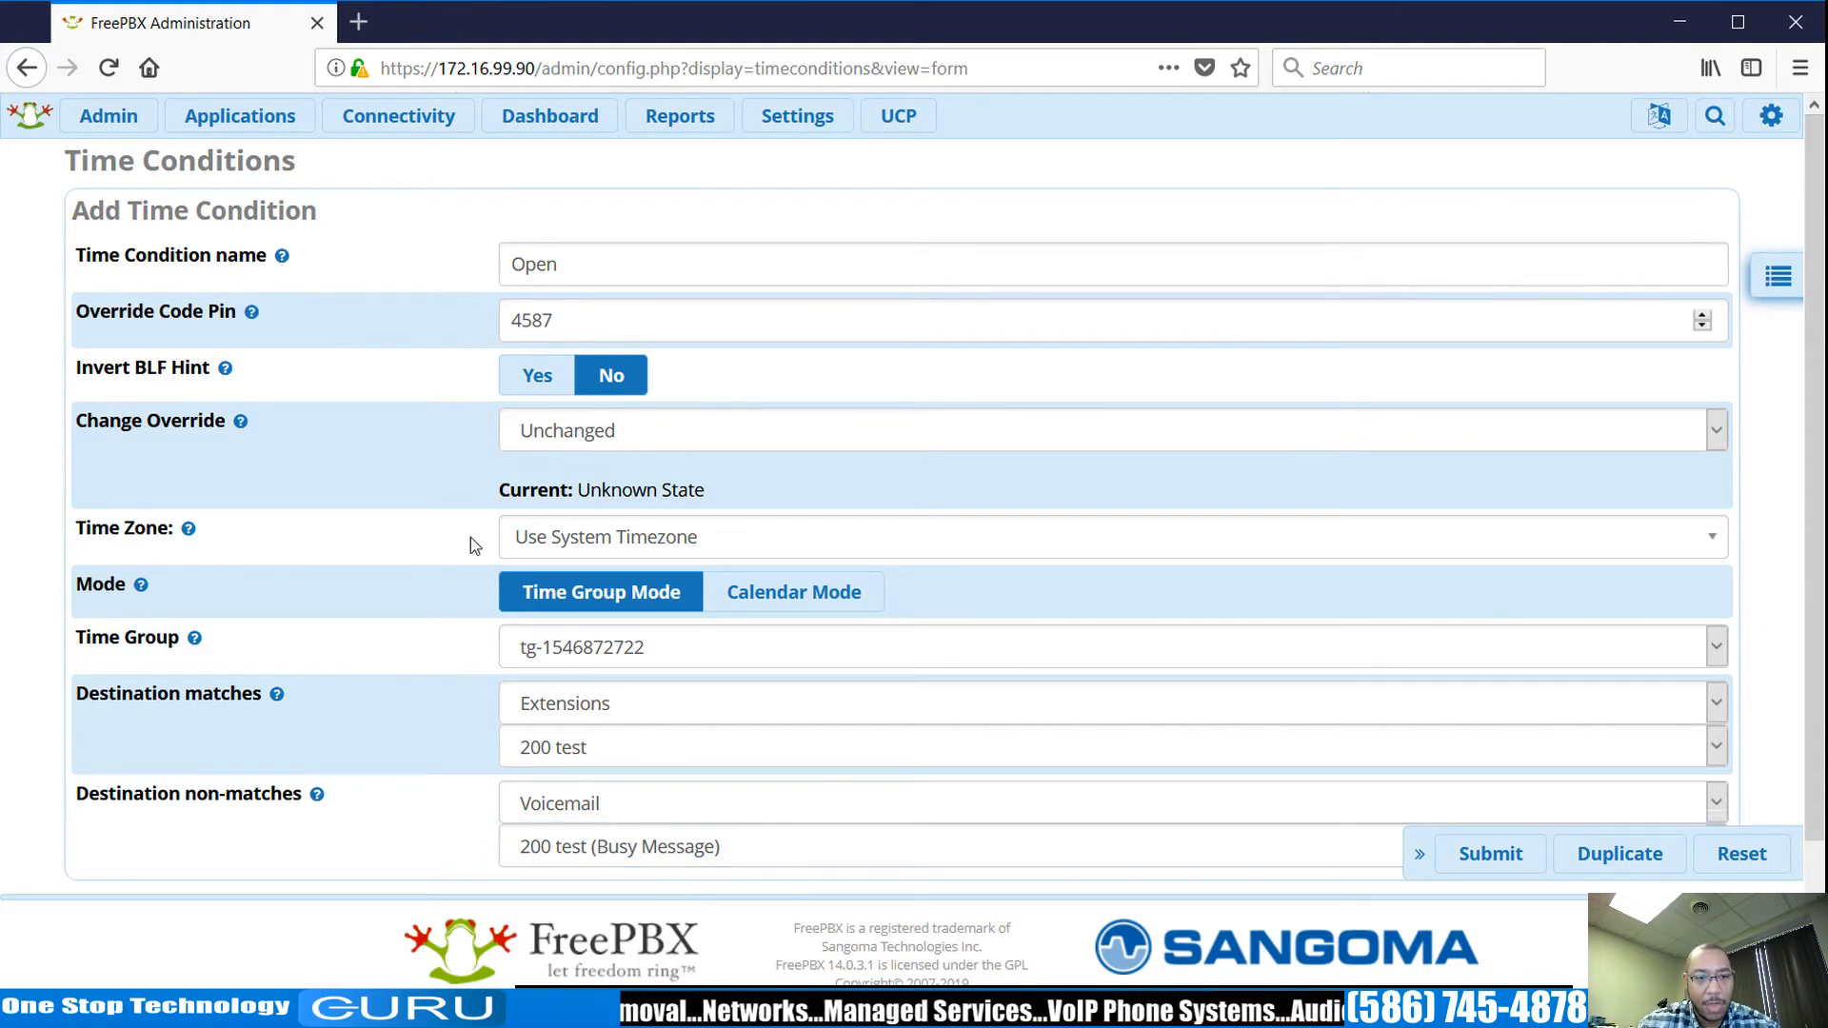
scroll(442, 371, "down", 3)
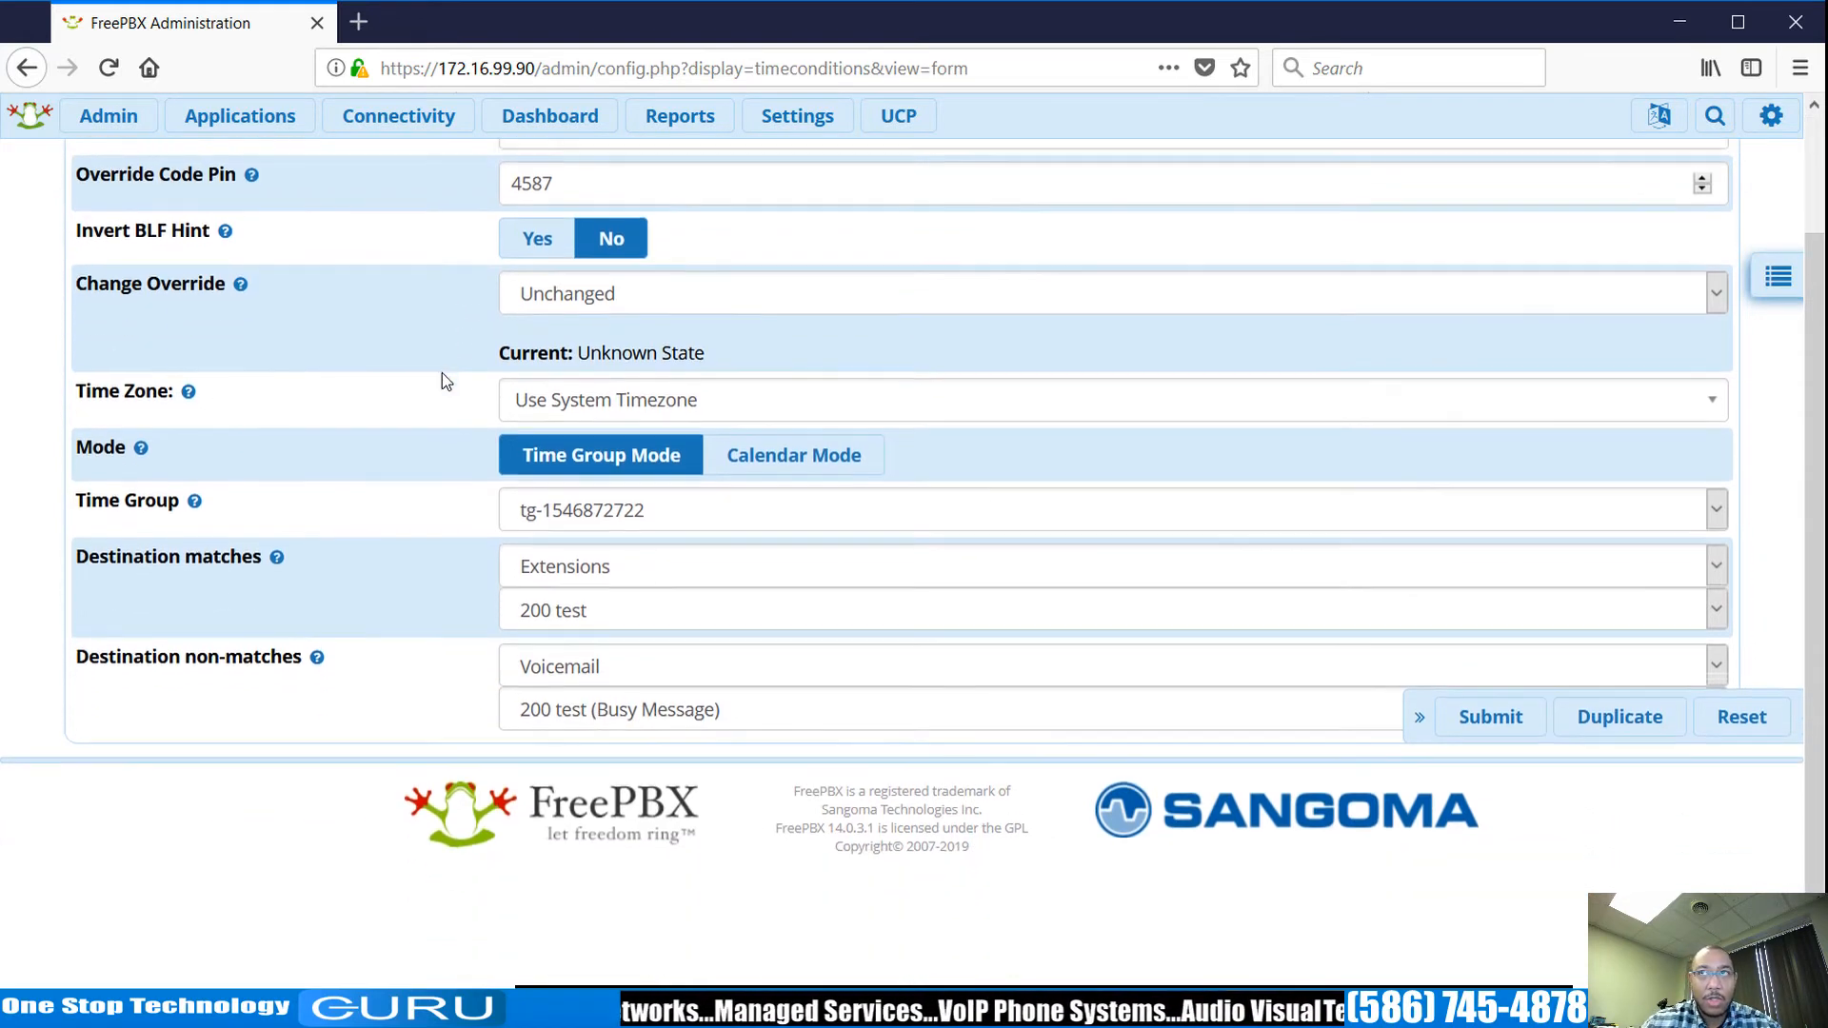
scroll(442, 371, "up", 3)
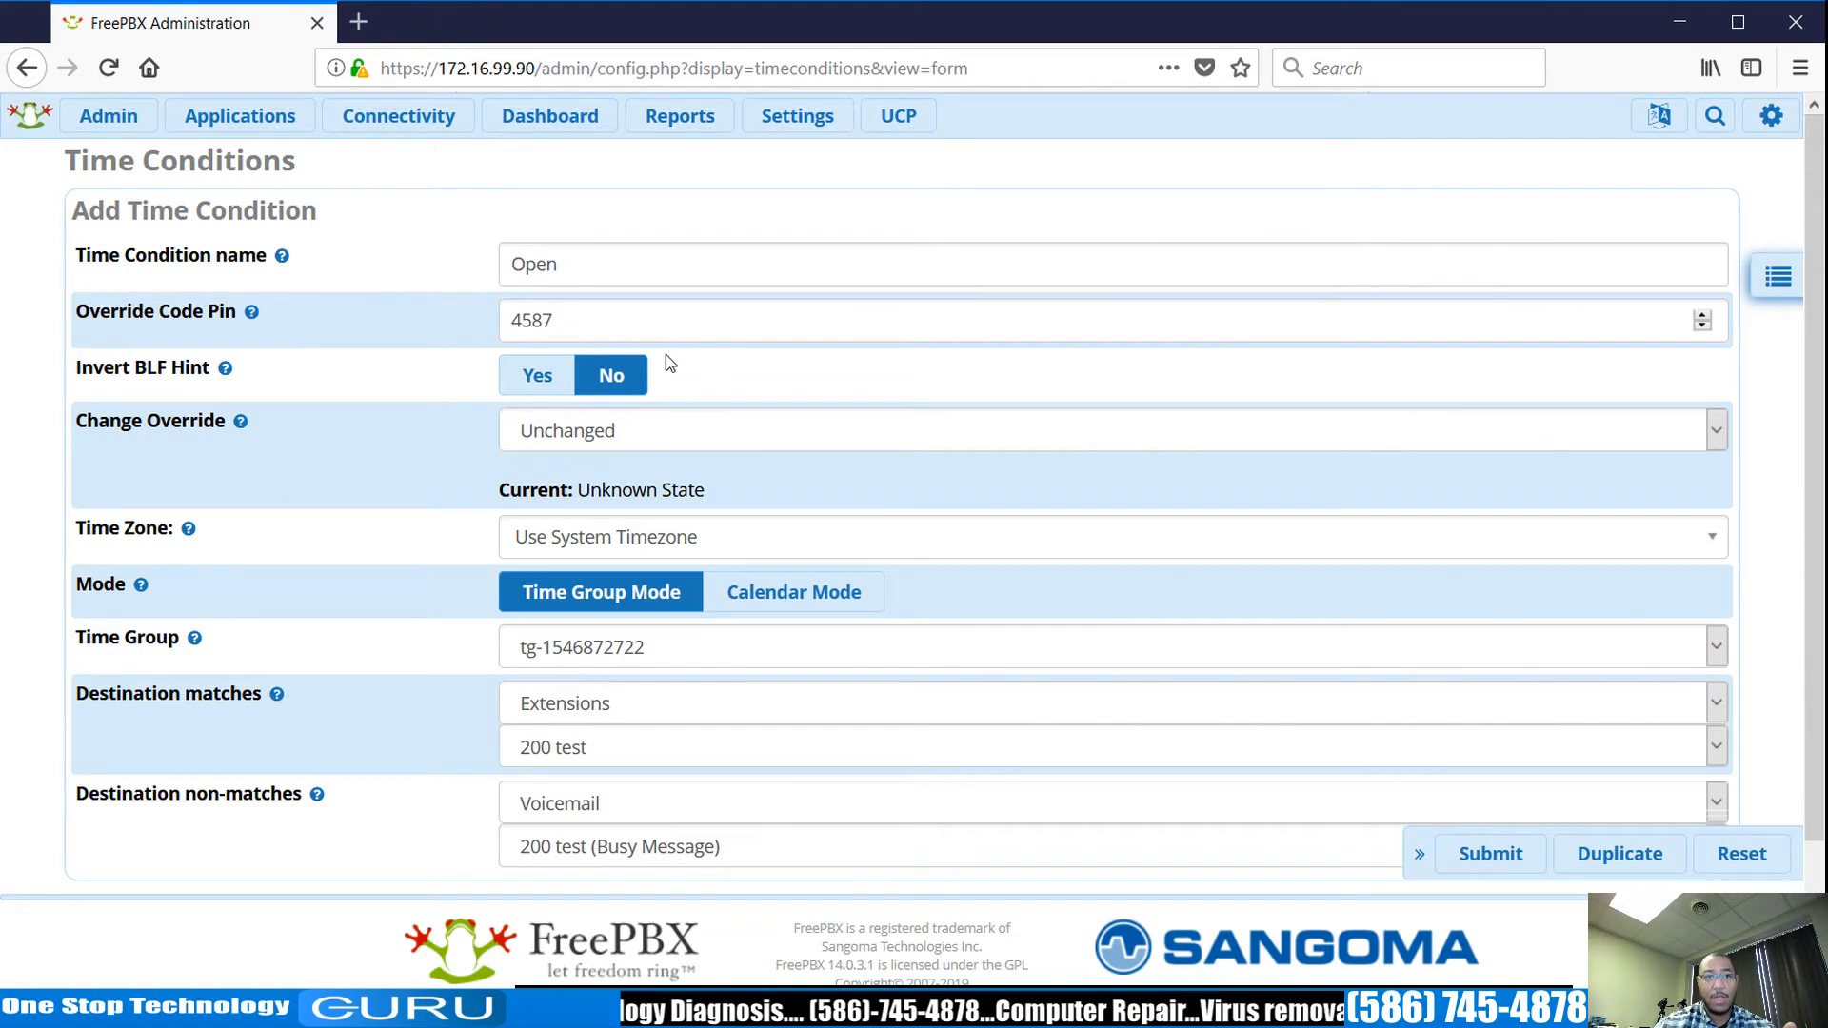
Create a new IVR named Open_IVR.
mouse_move(240, 115)
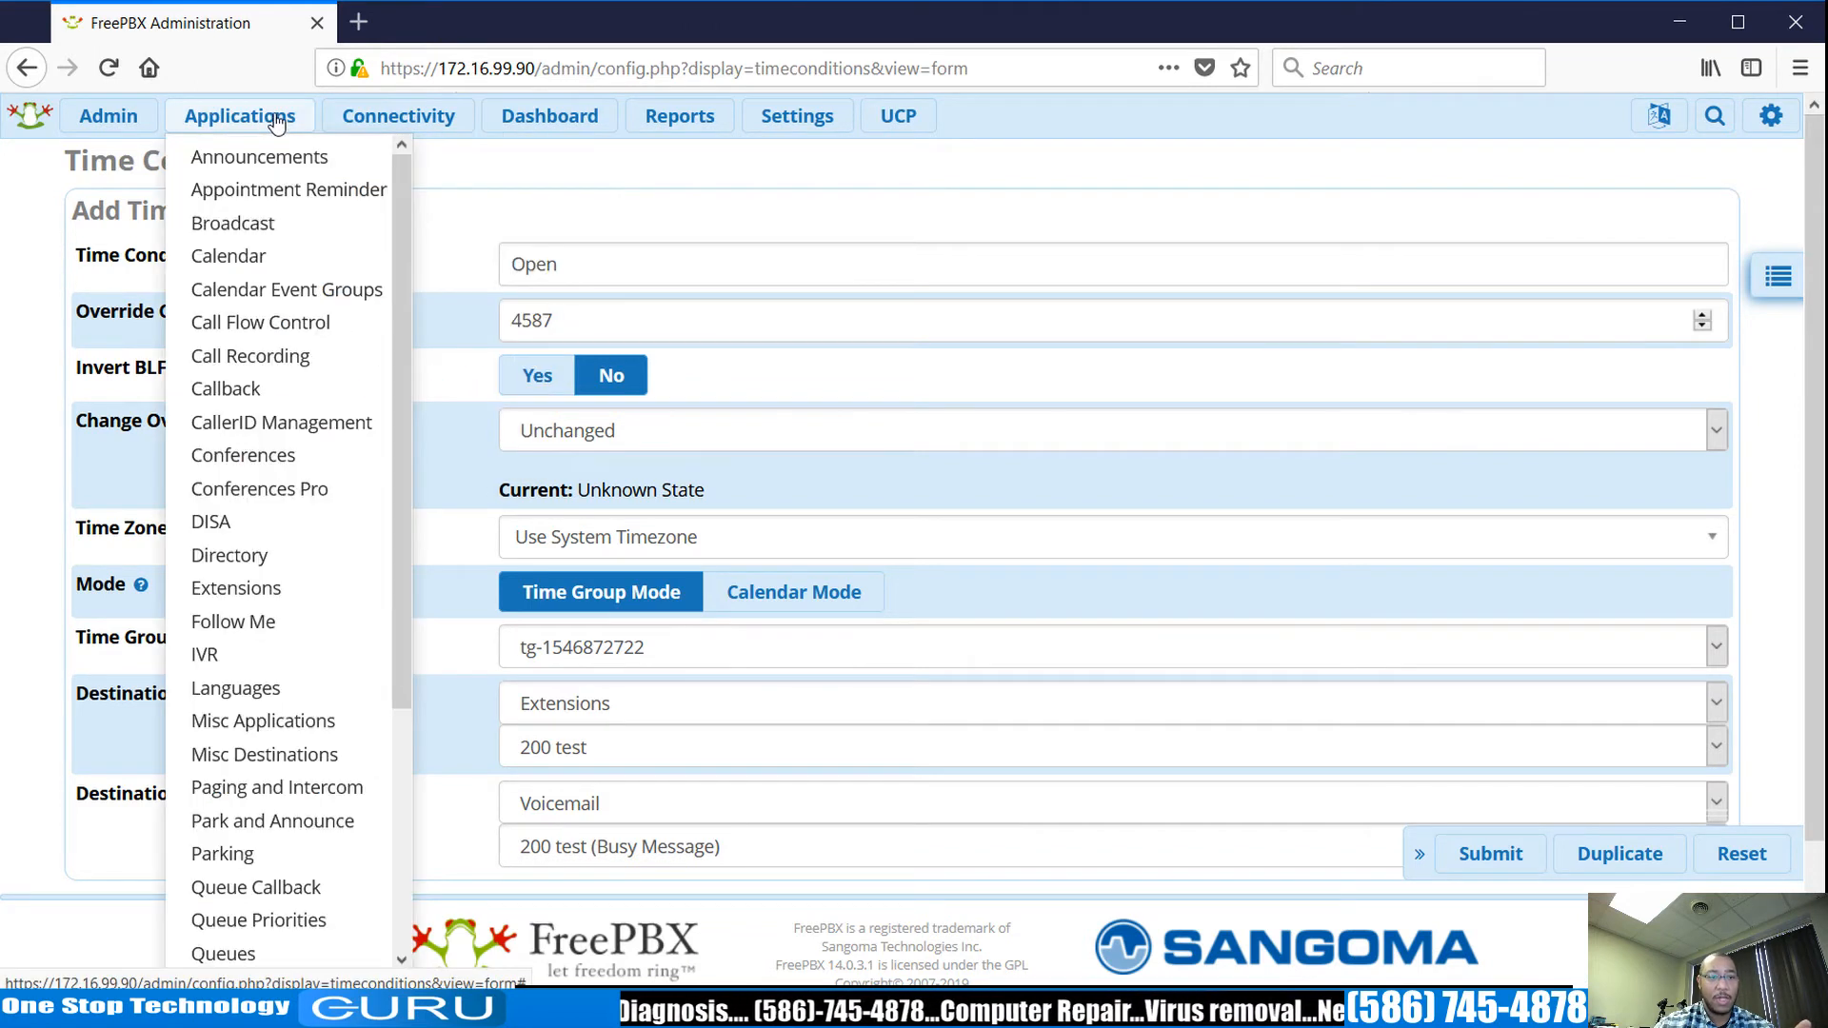
left_click(250, 654)
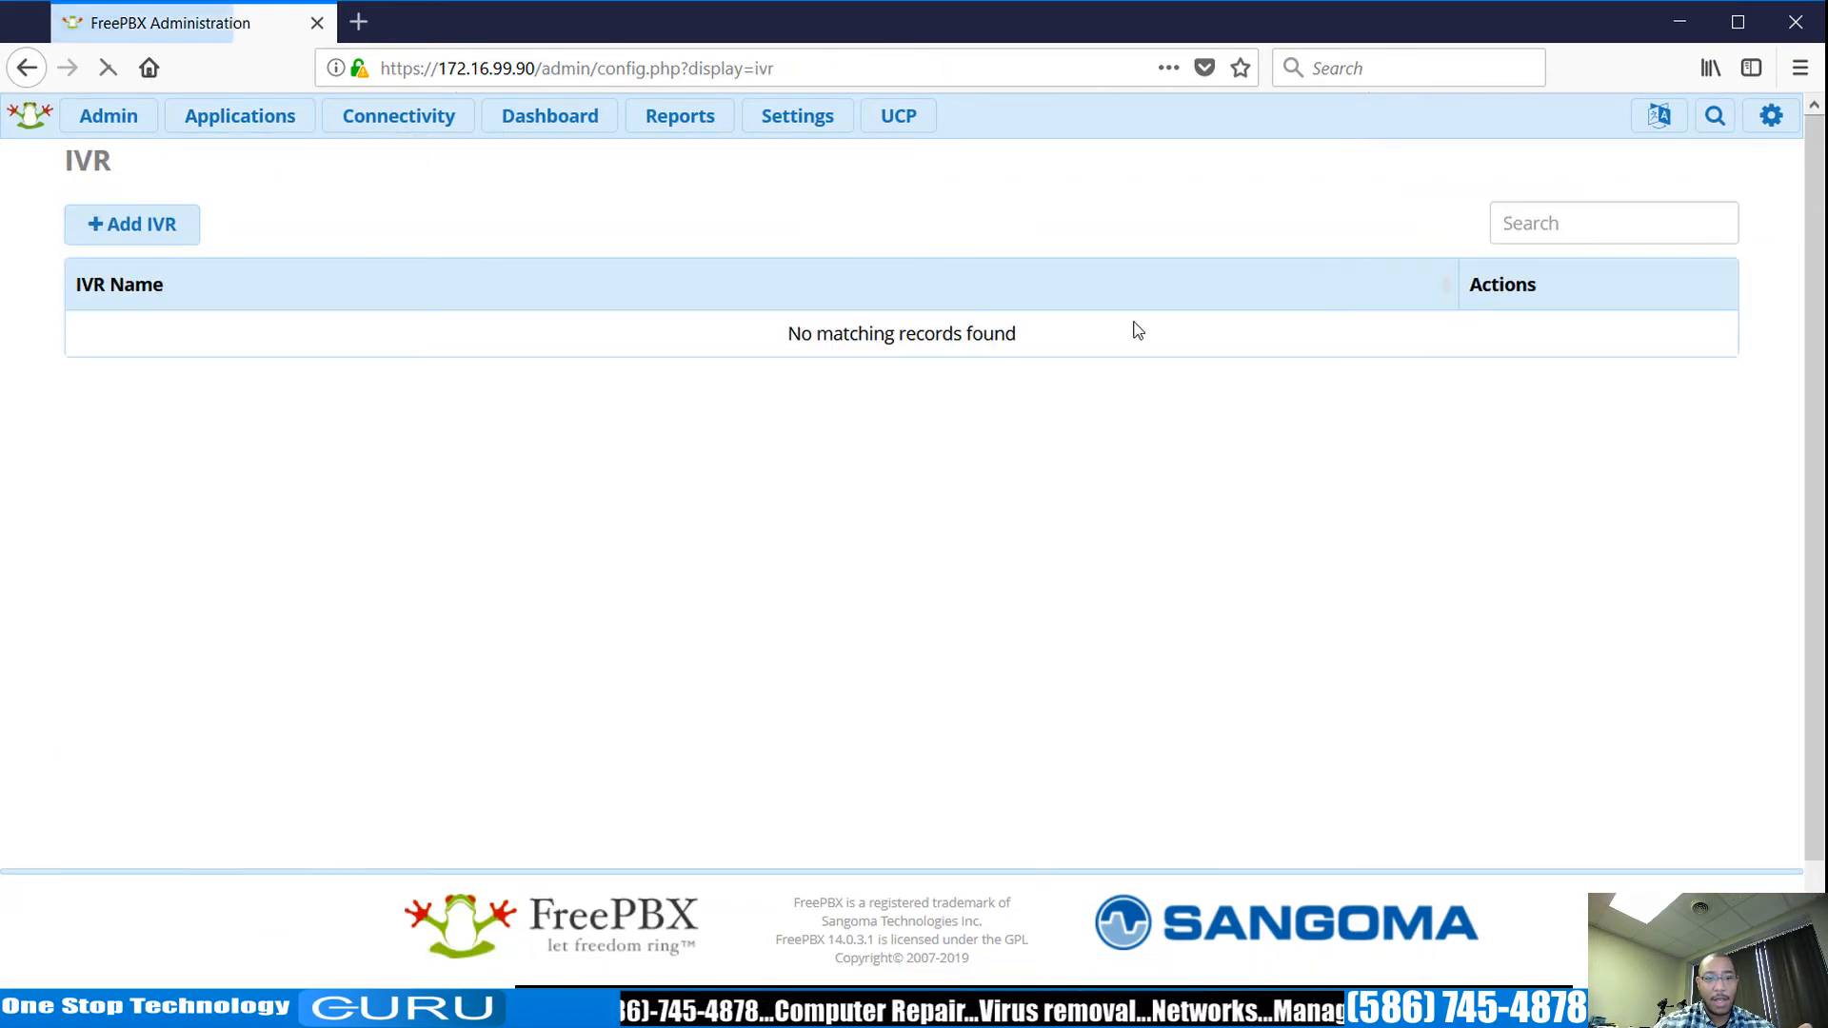
left_click(166, 226)
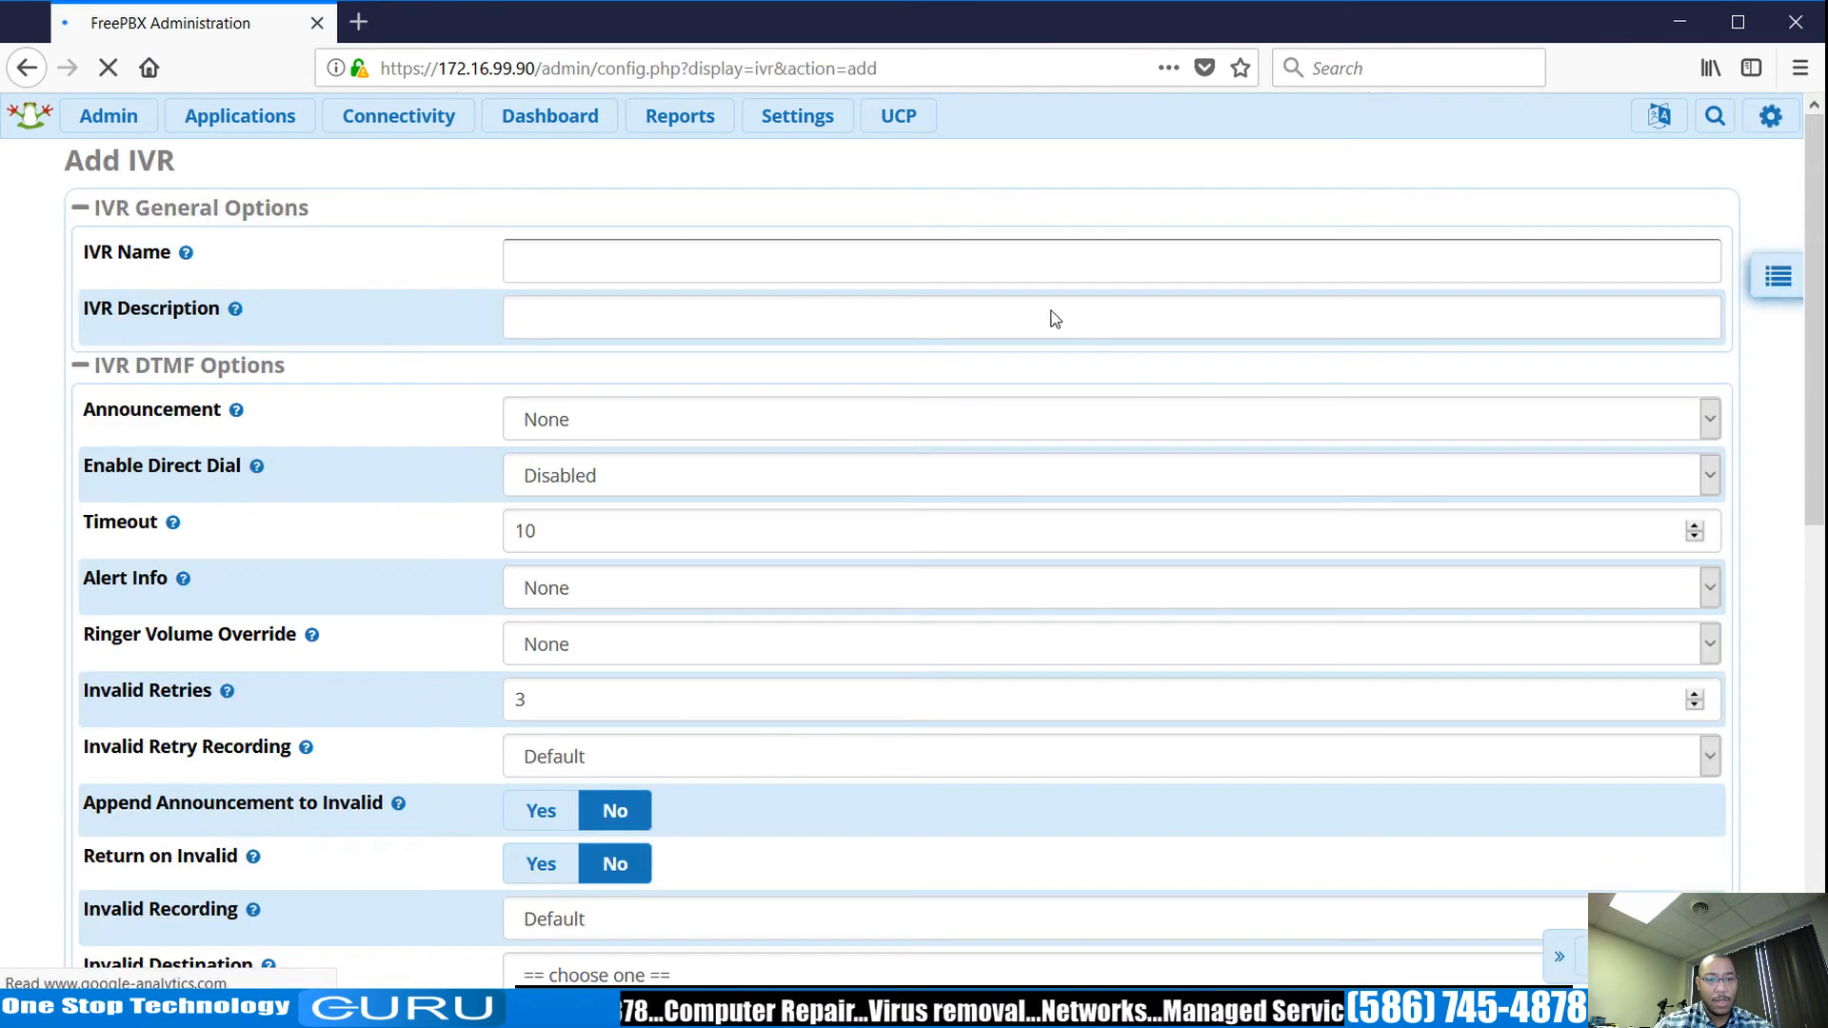
left_click(590, 253)
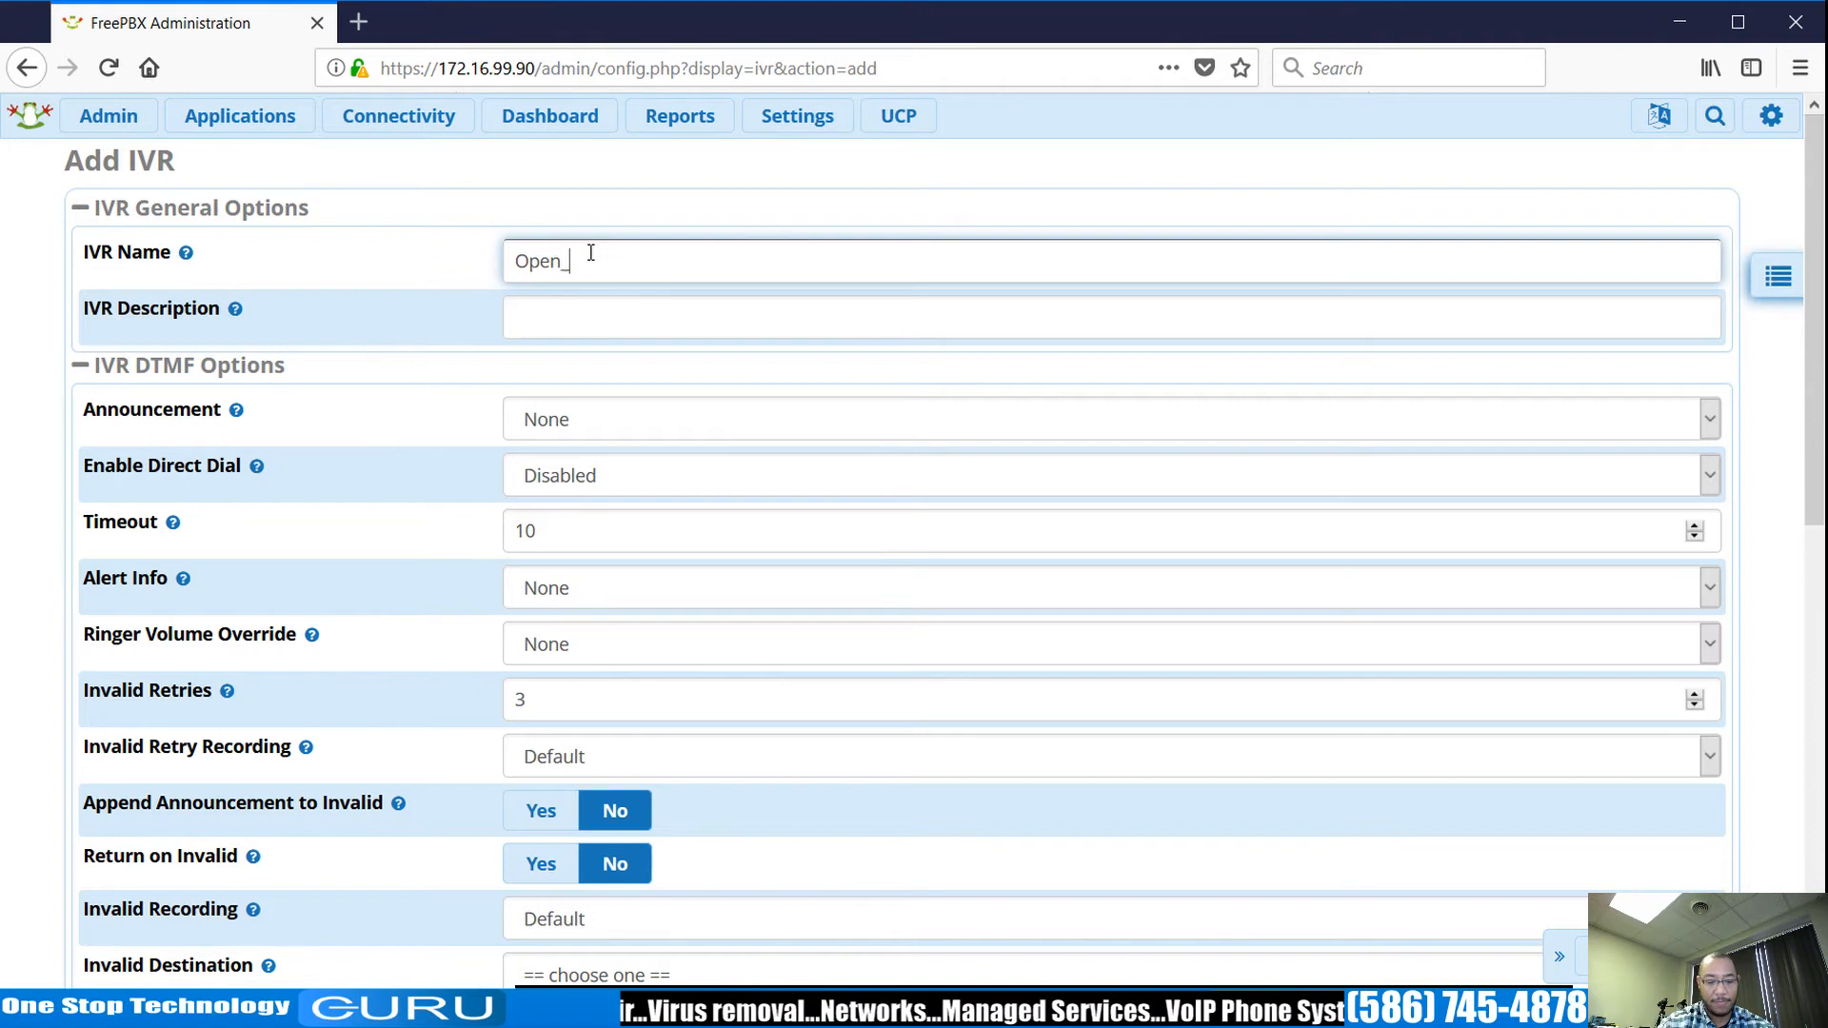
type("Open_IV")
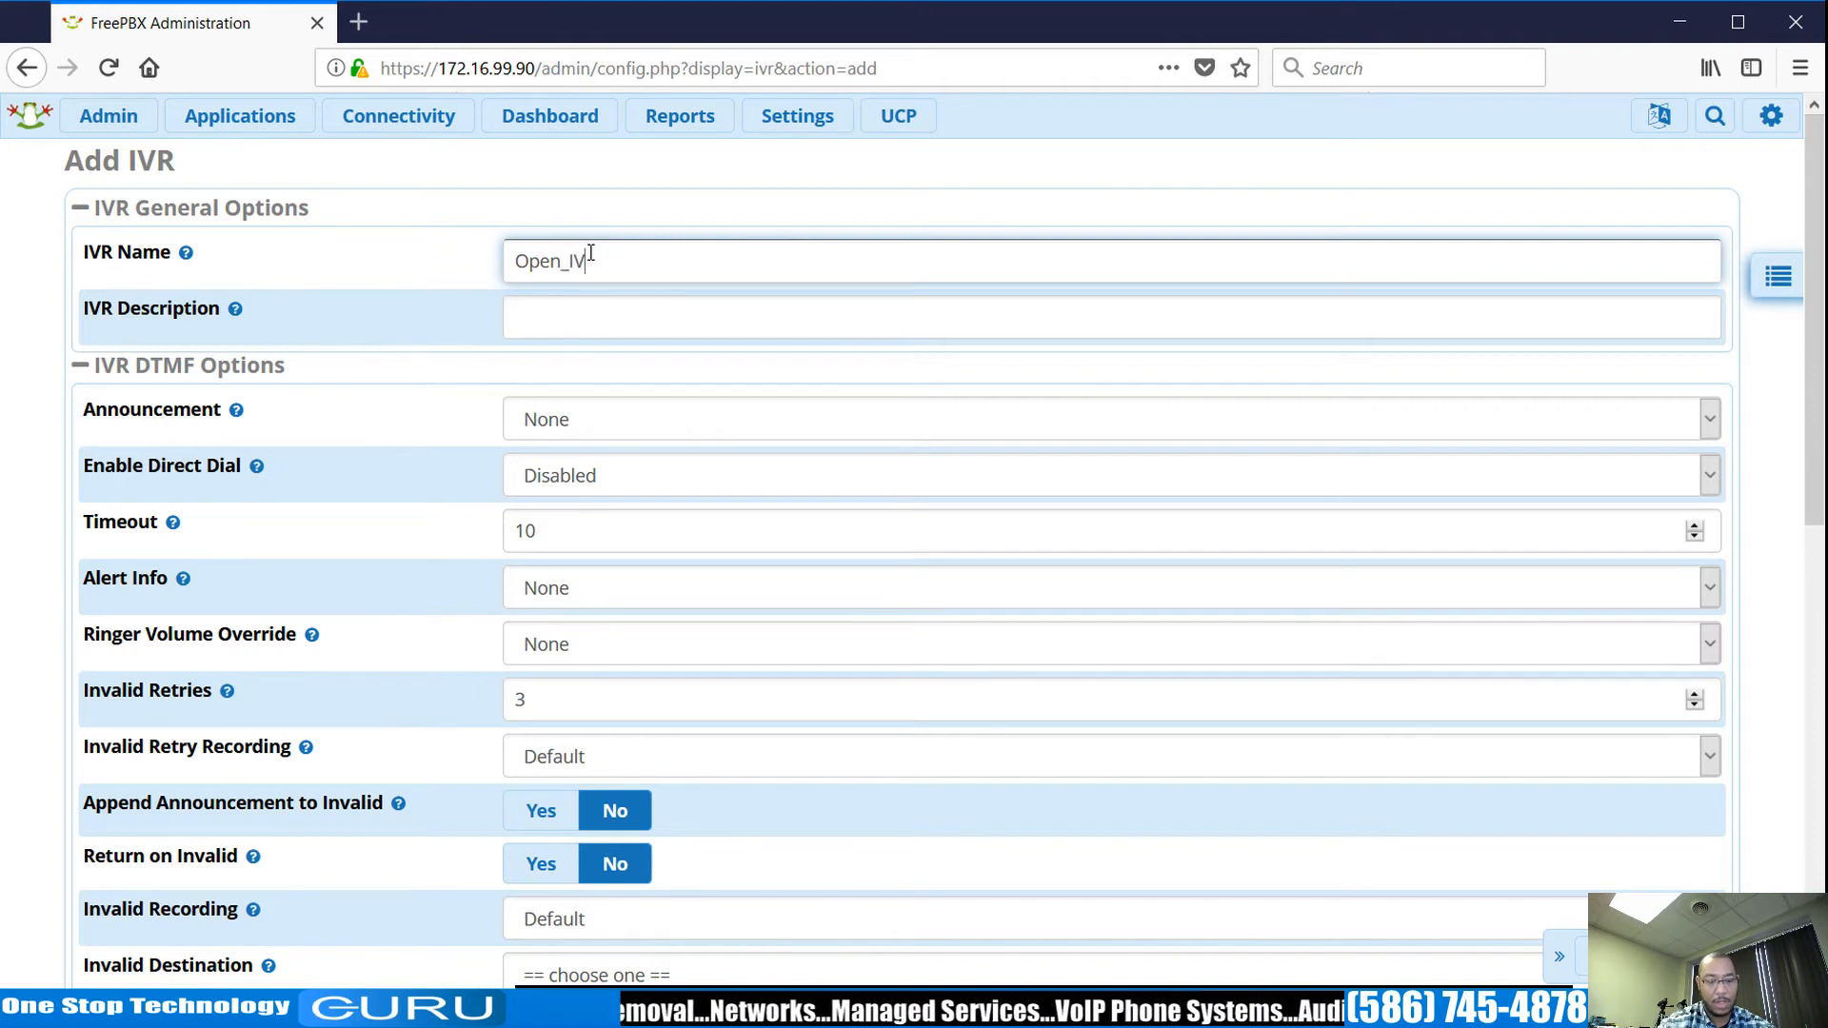
type("R")
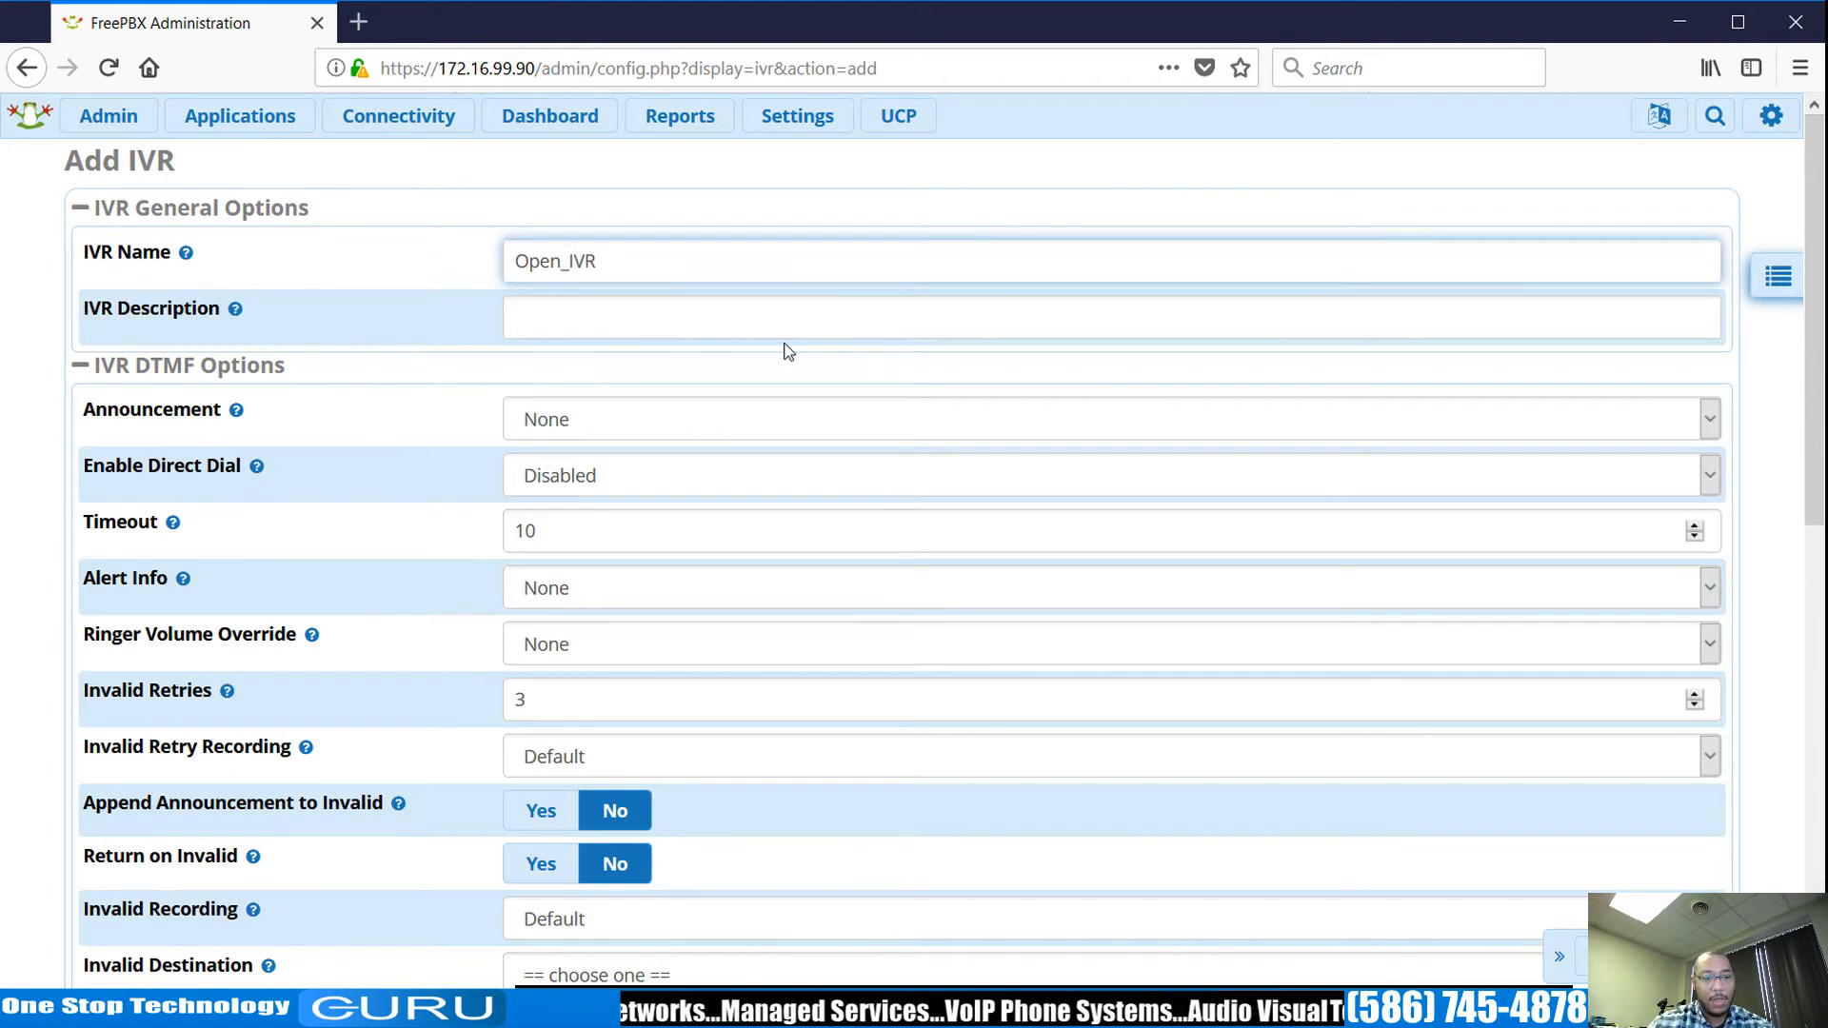
scroll(804, 352, "down", 3)
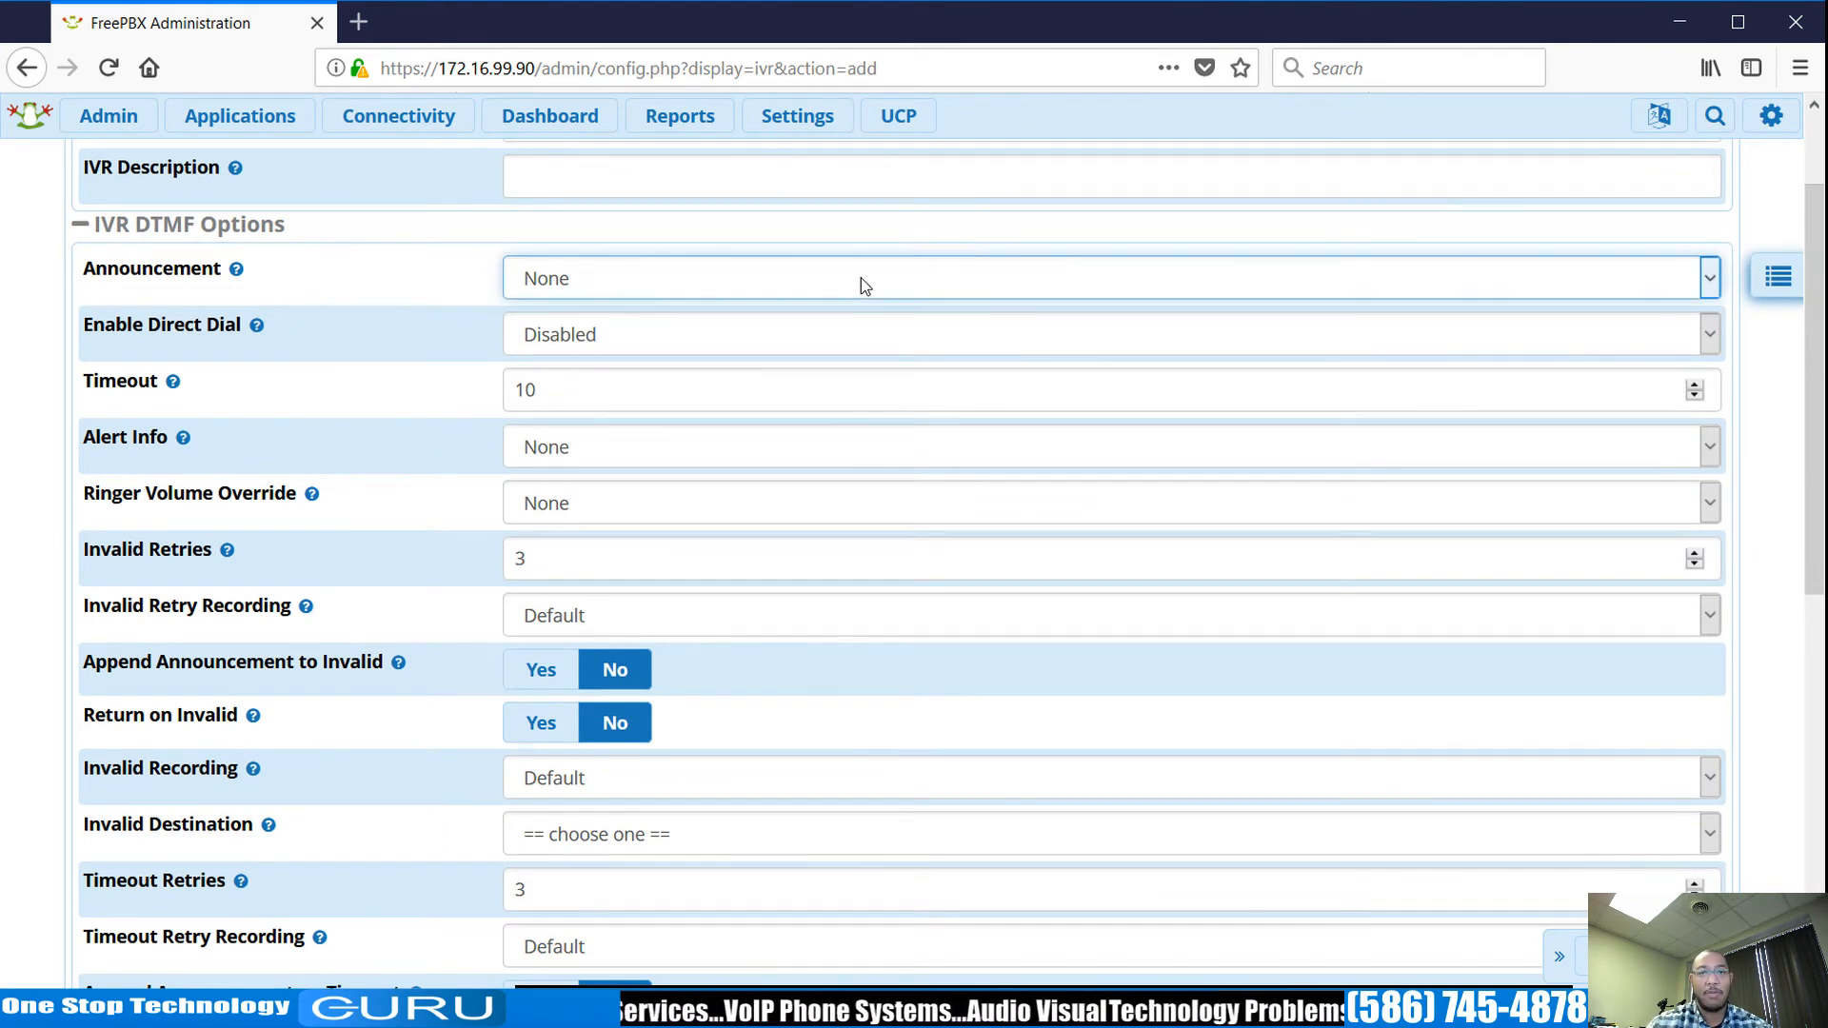
scroll(863, 423, "down", 10)
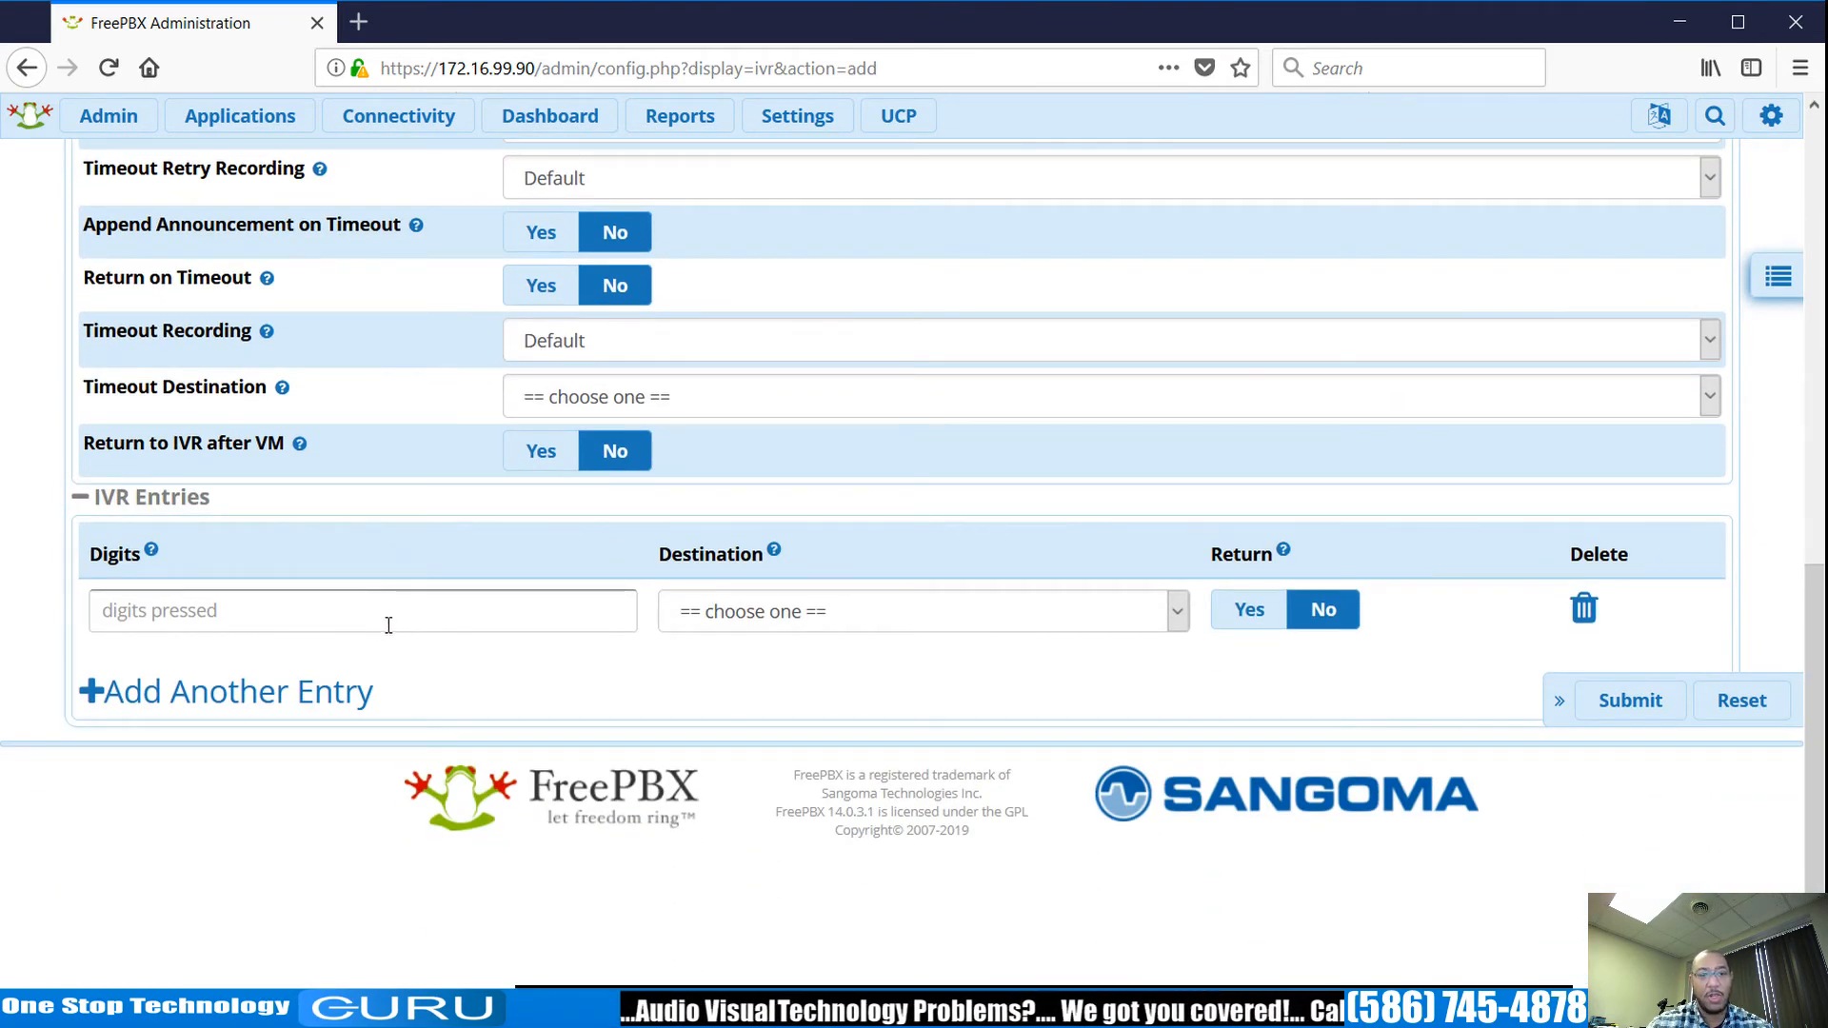
Add IVR entry digit 5 to extension 200, submit Open_IVR, and apply config.
left_click(572, 606)
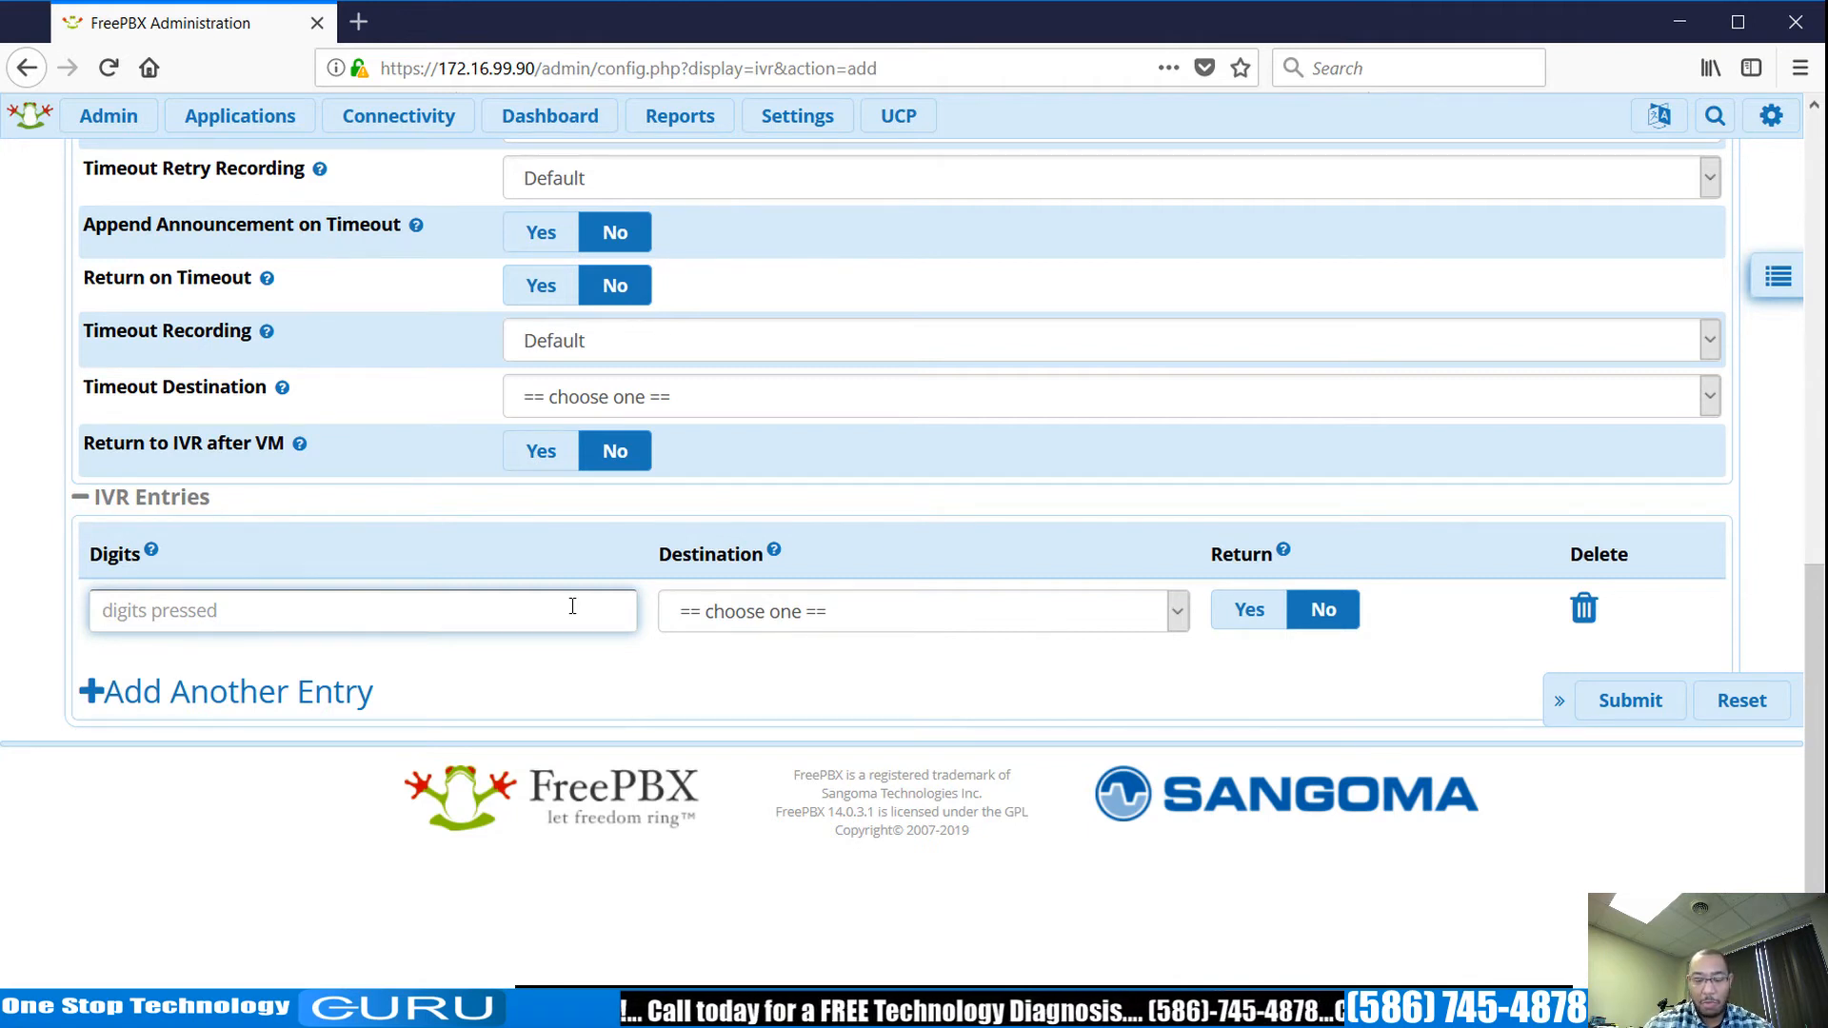
type("5")
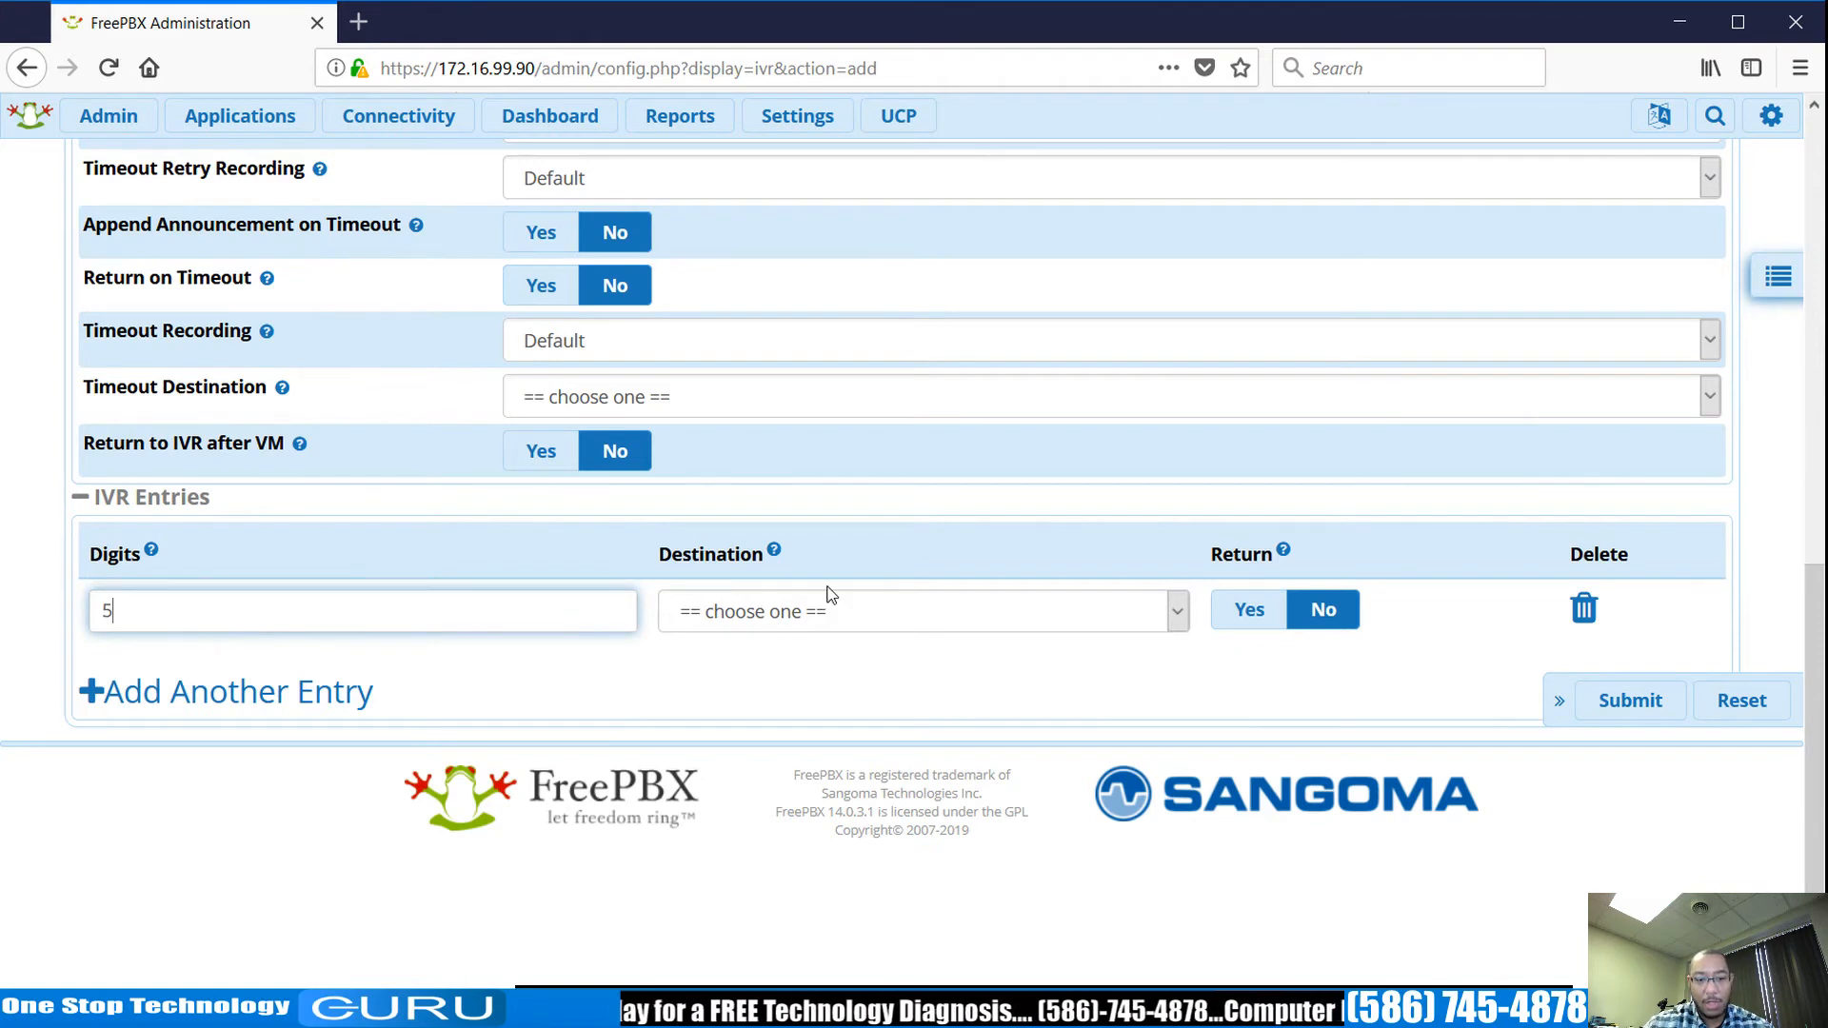
left_click(869, 625)
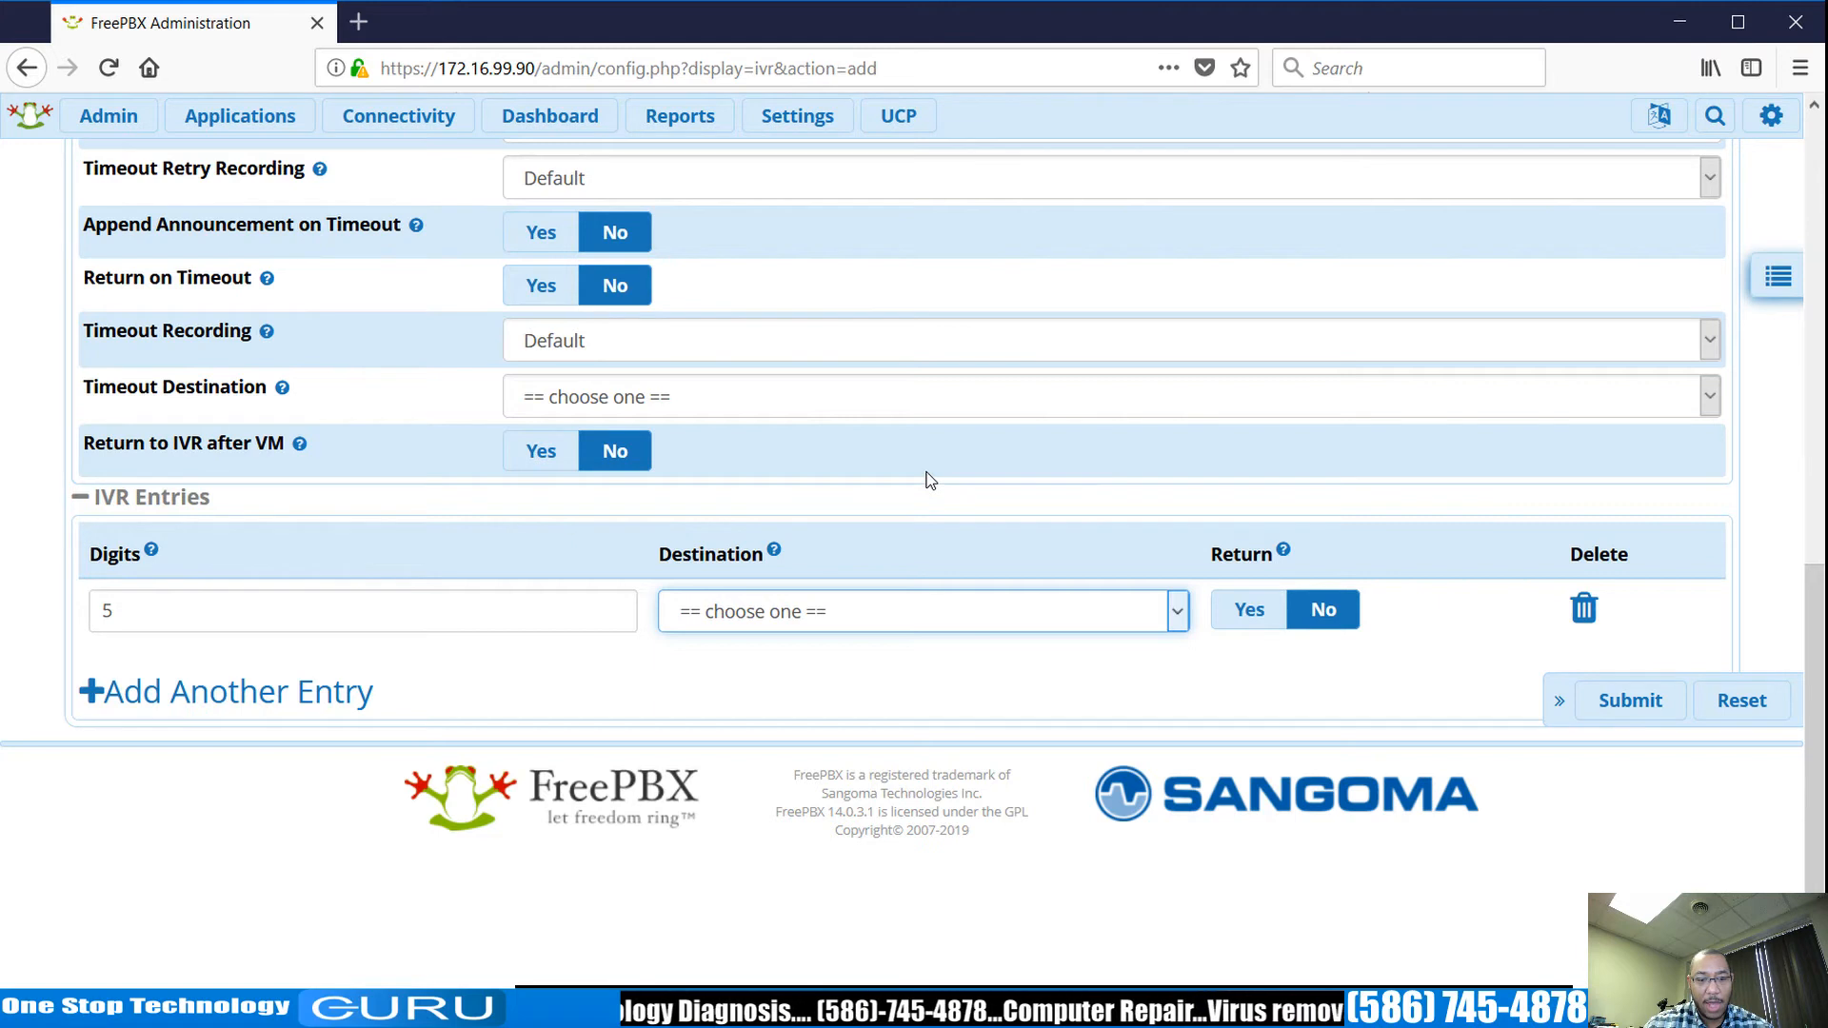
left_click(890, 343)
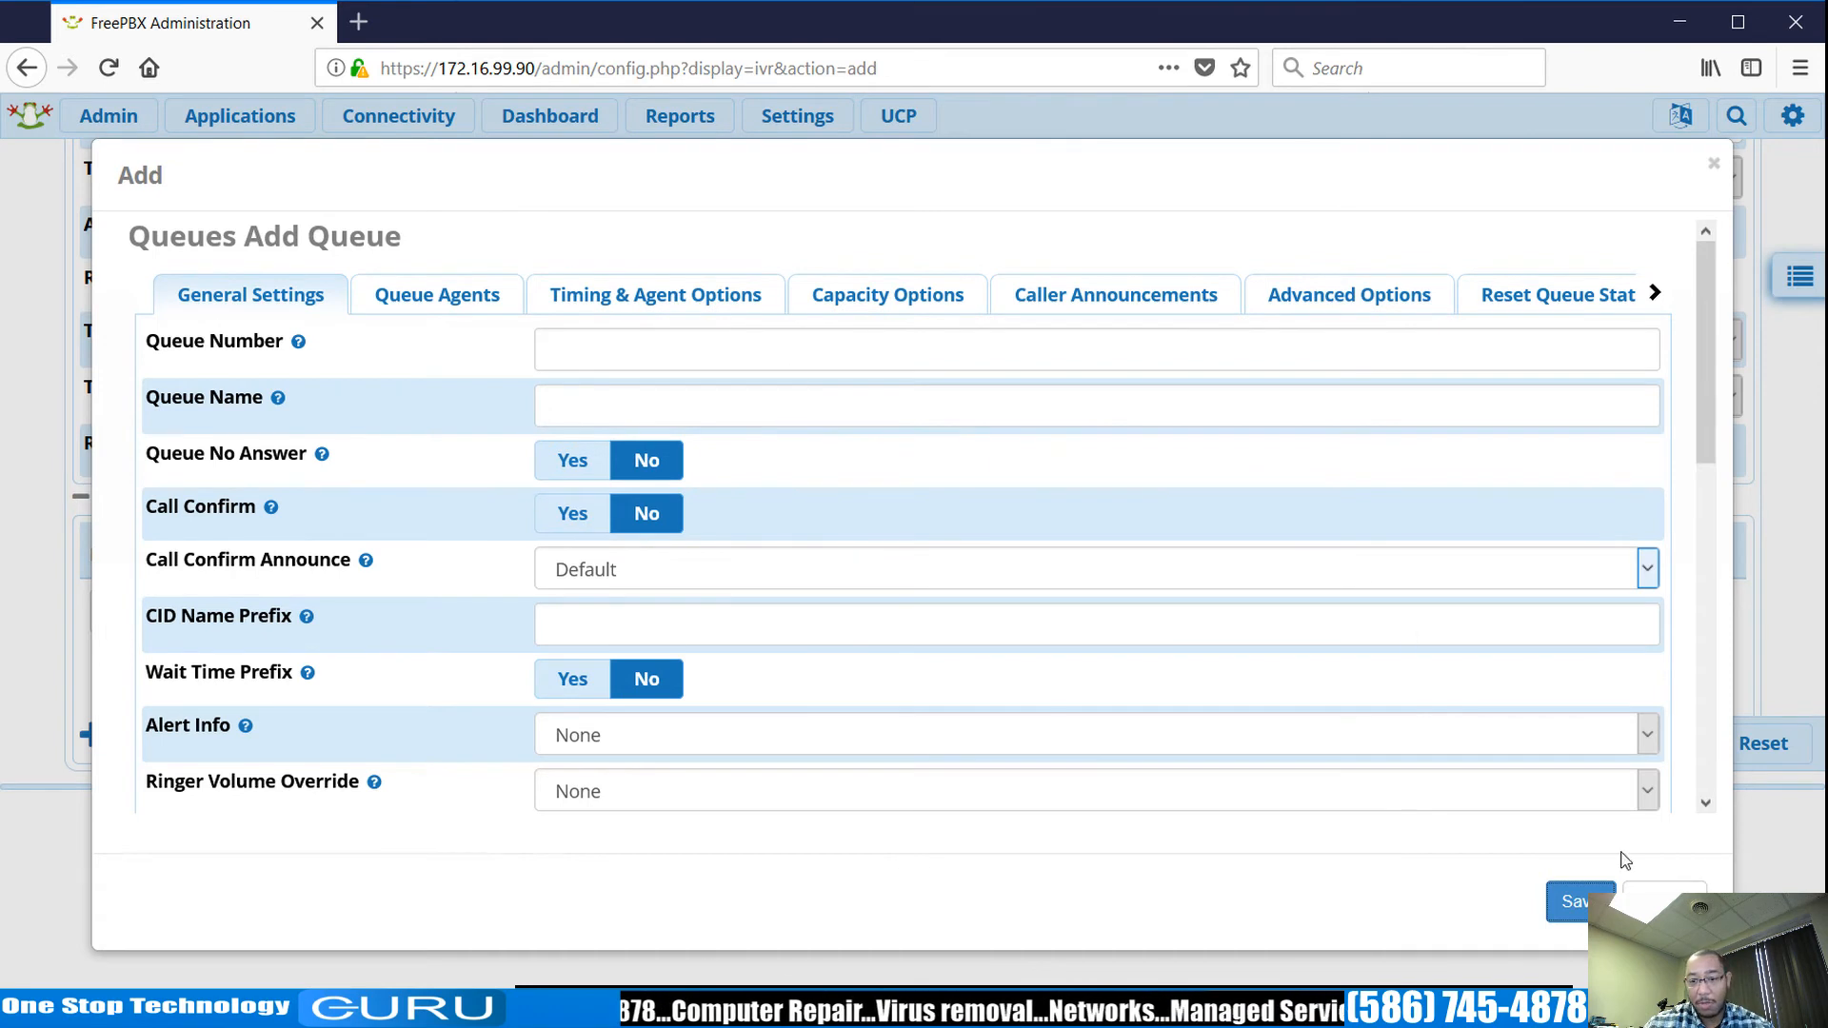
left_click(1664, 901)
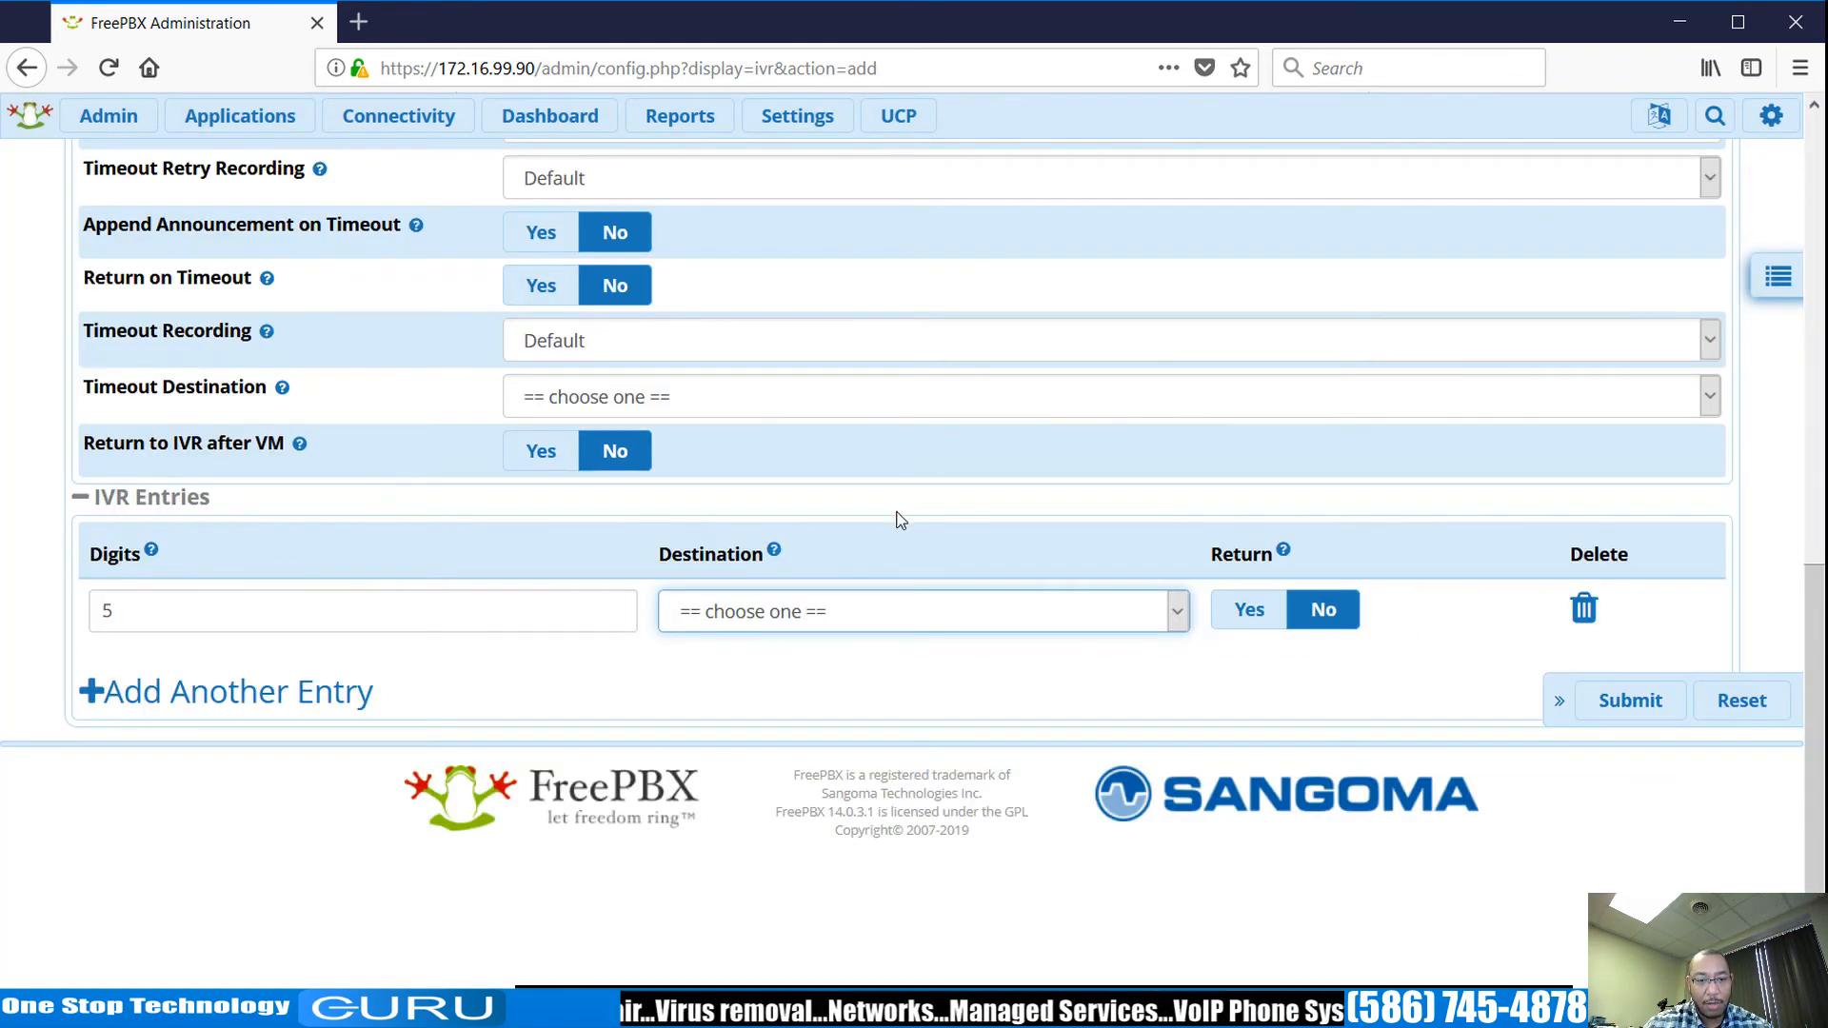
left_click(872, 419)
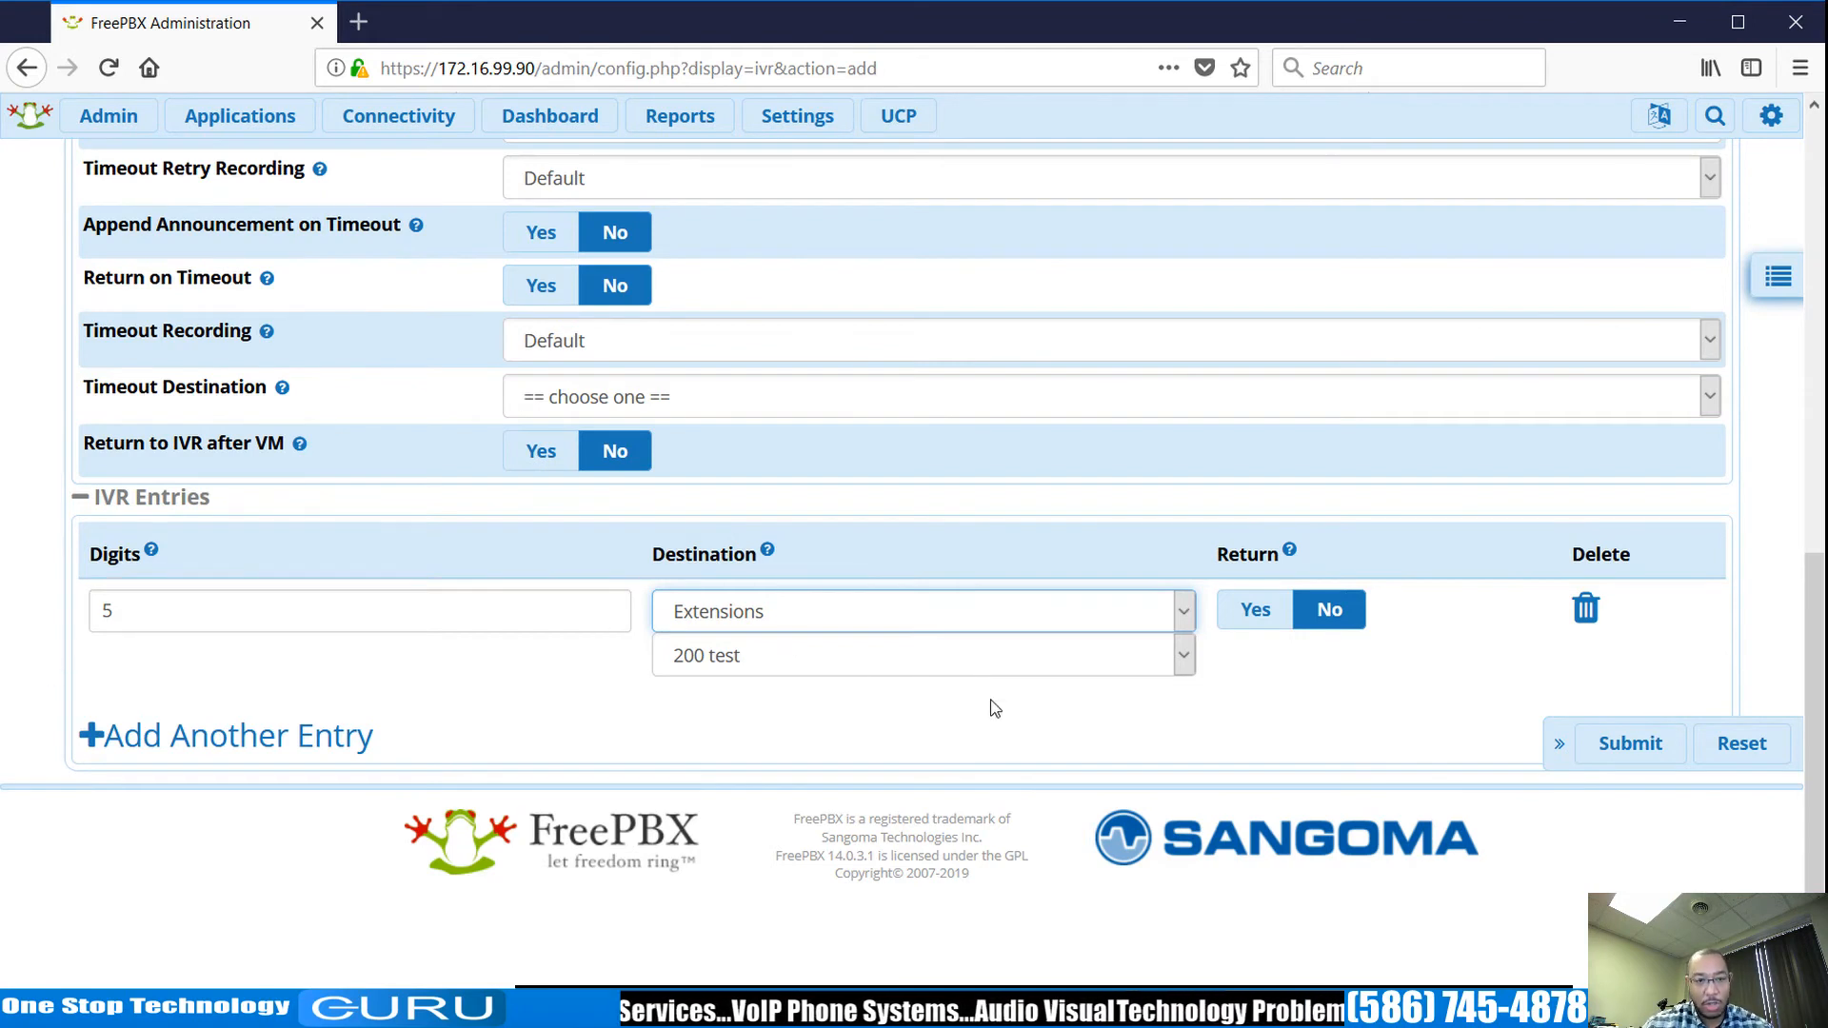
left_click(1654, 751)
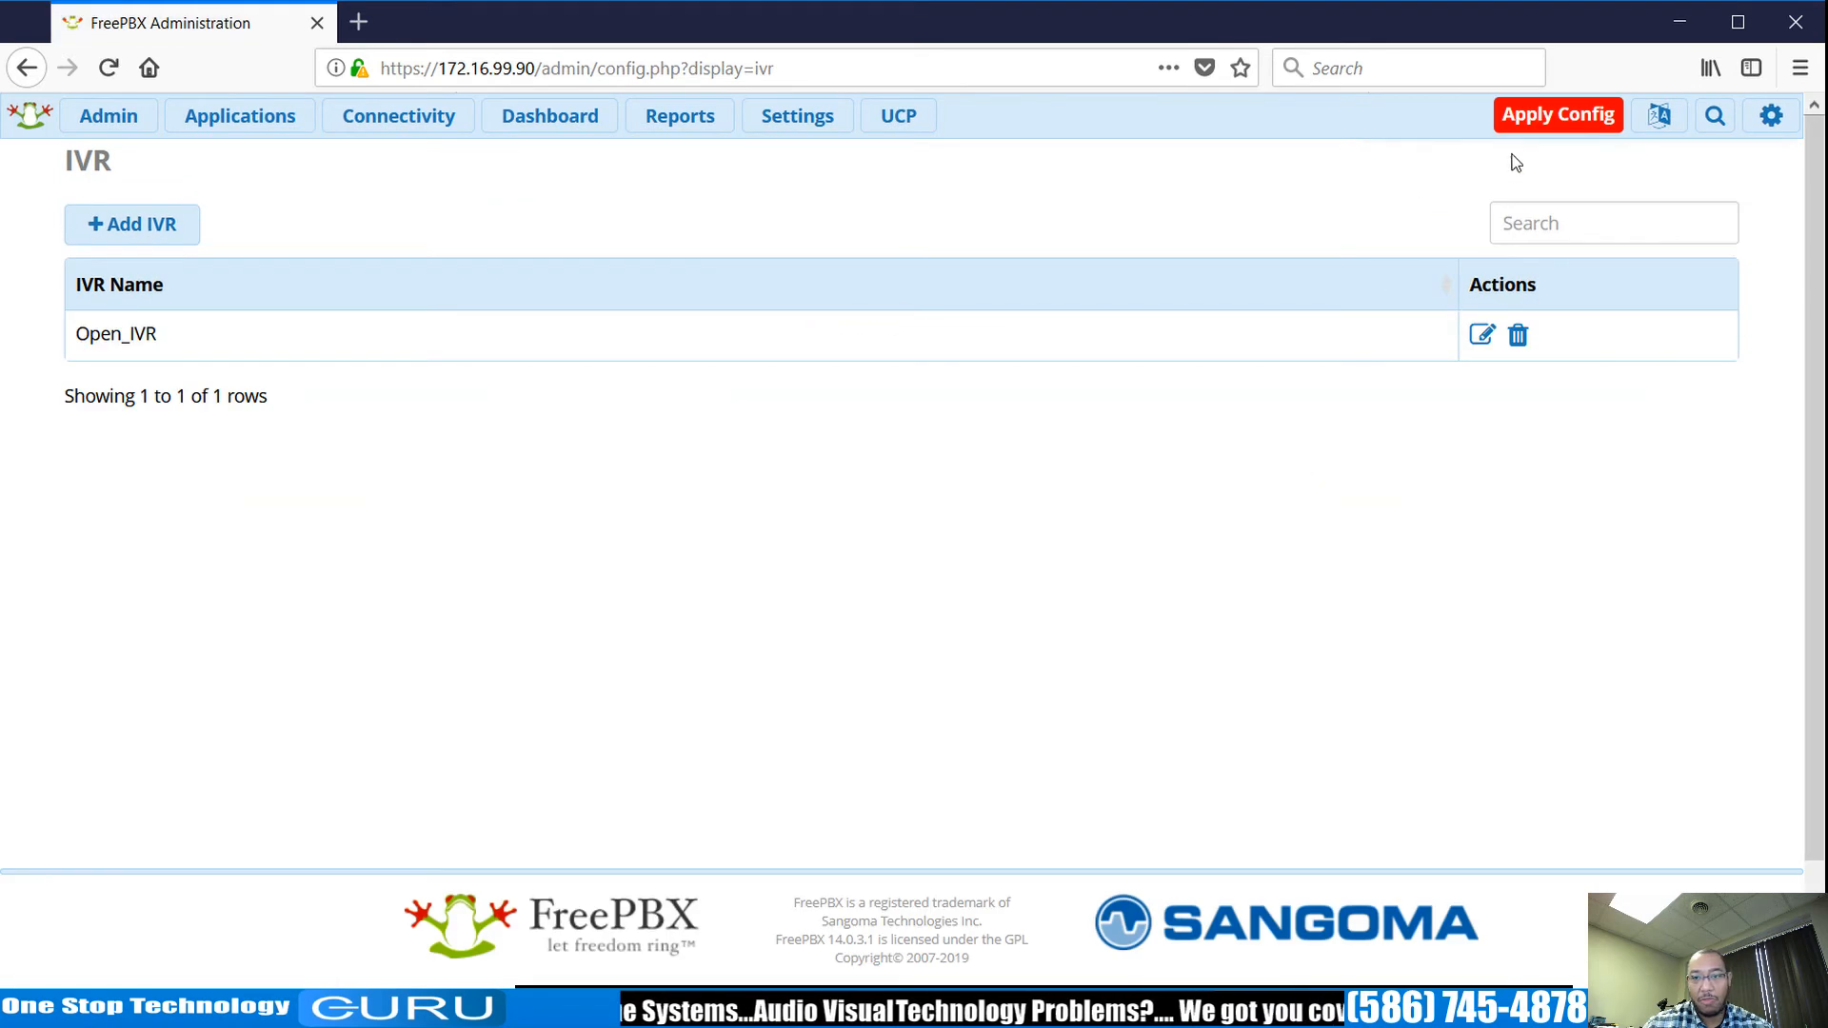
left_click(1558, 115)
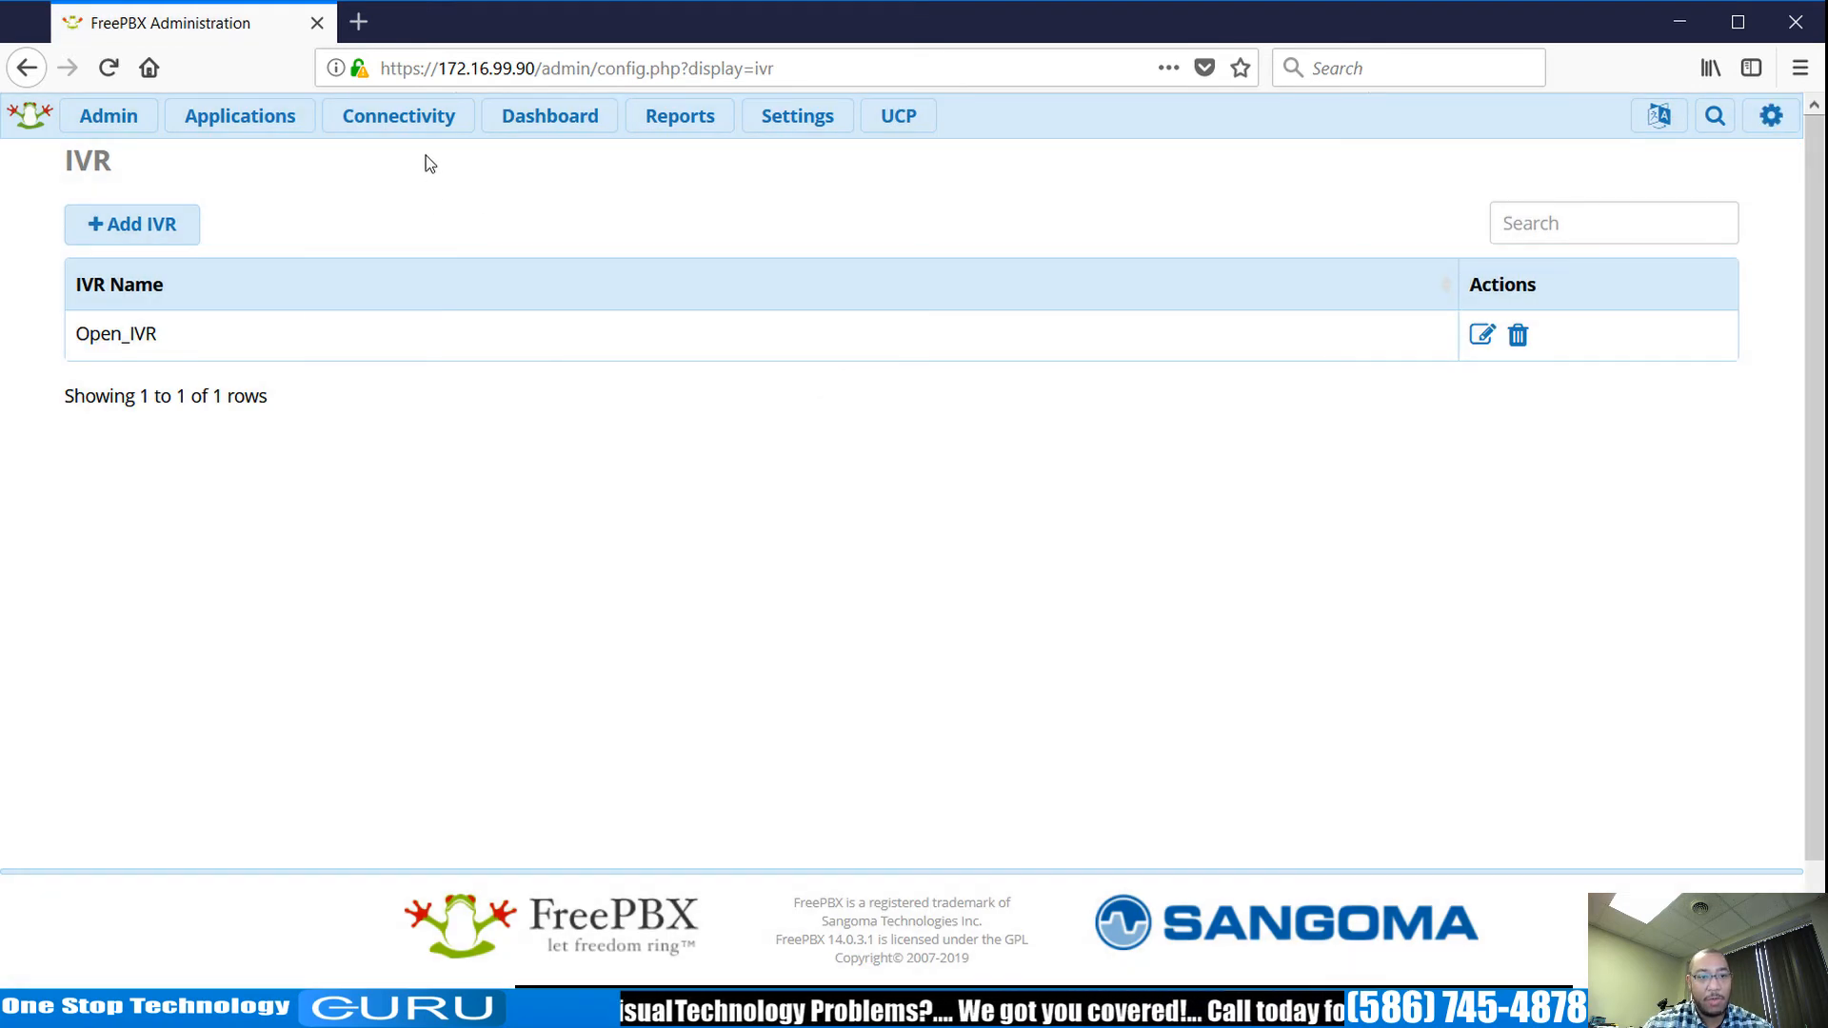
mouse_move(428, 136)
mouse_move(298, 118)
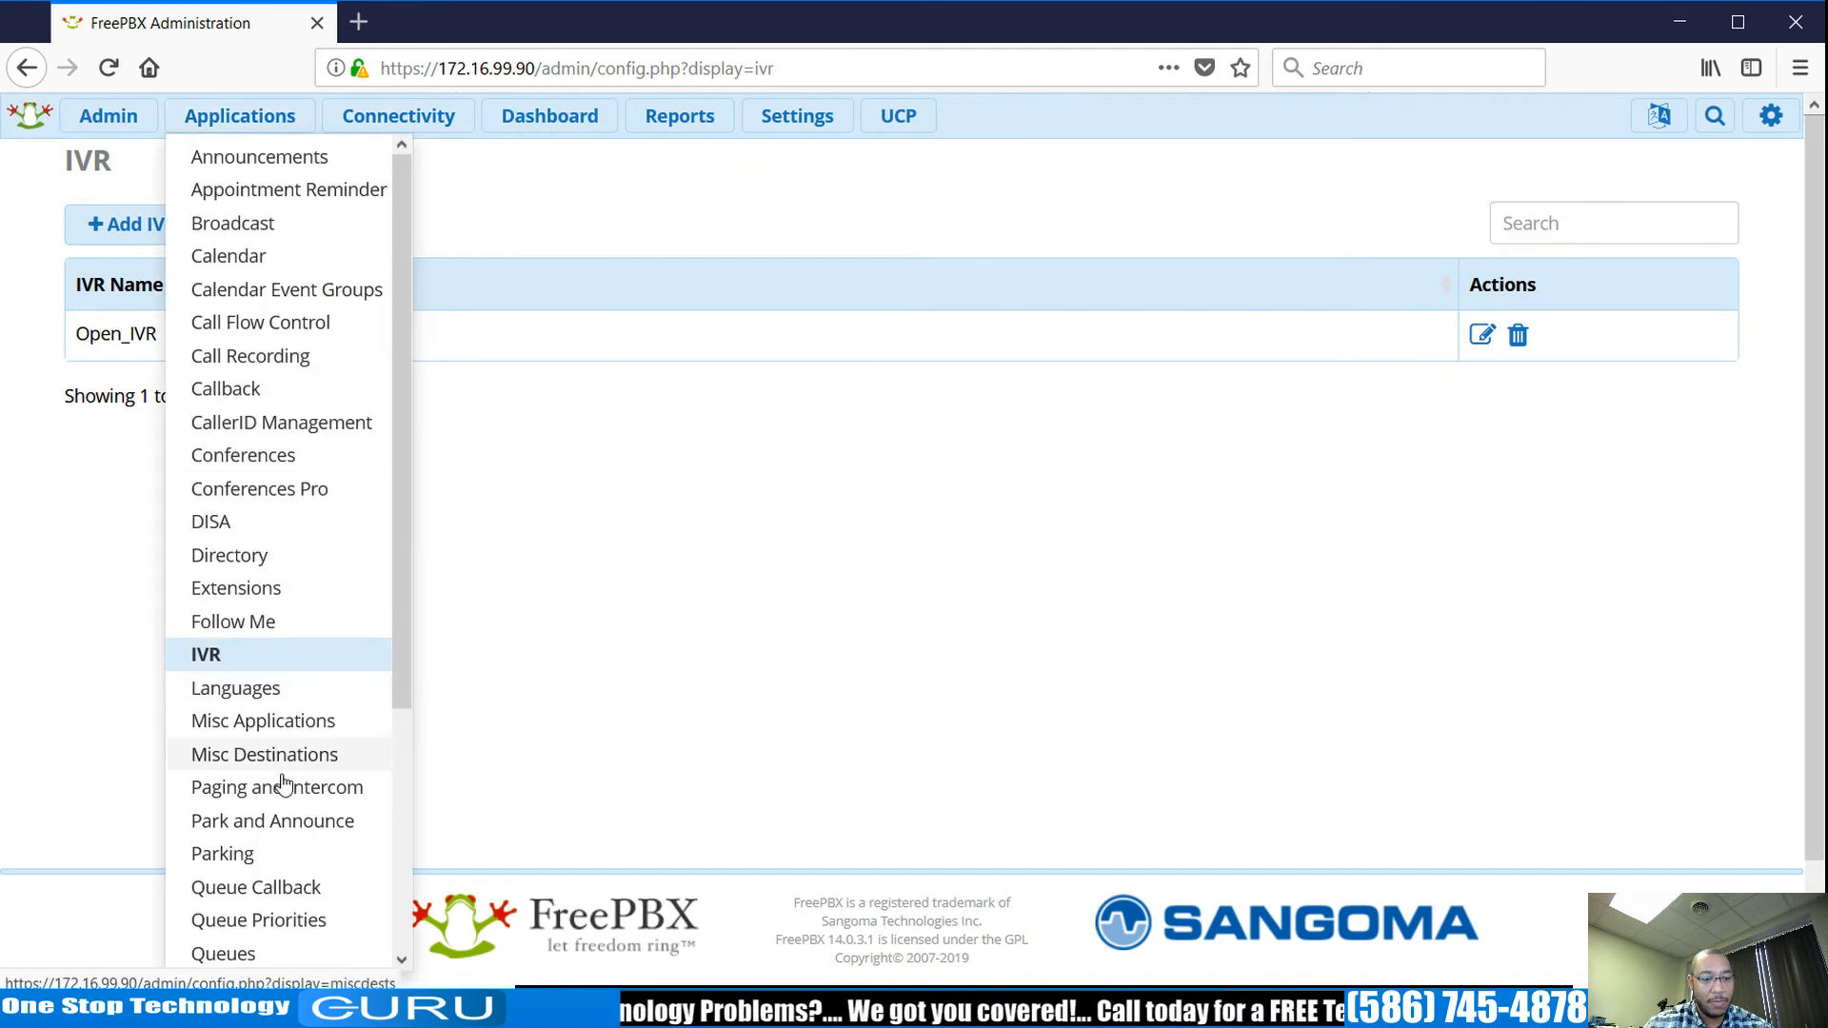
scroll(289, 817, "down", 3)
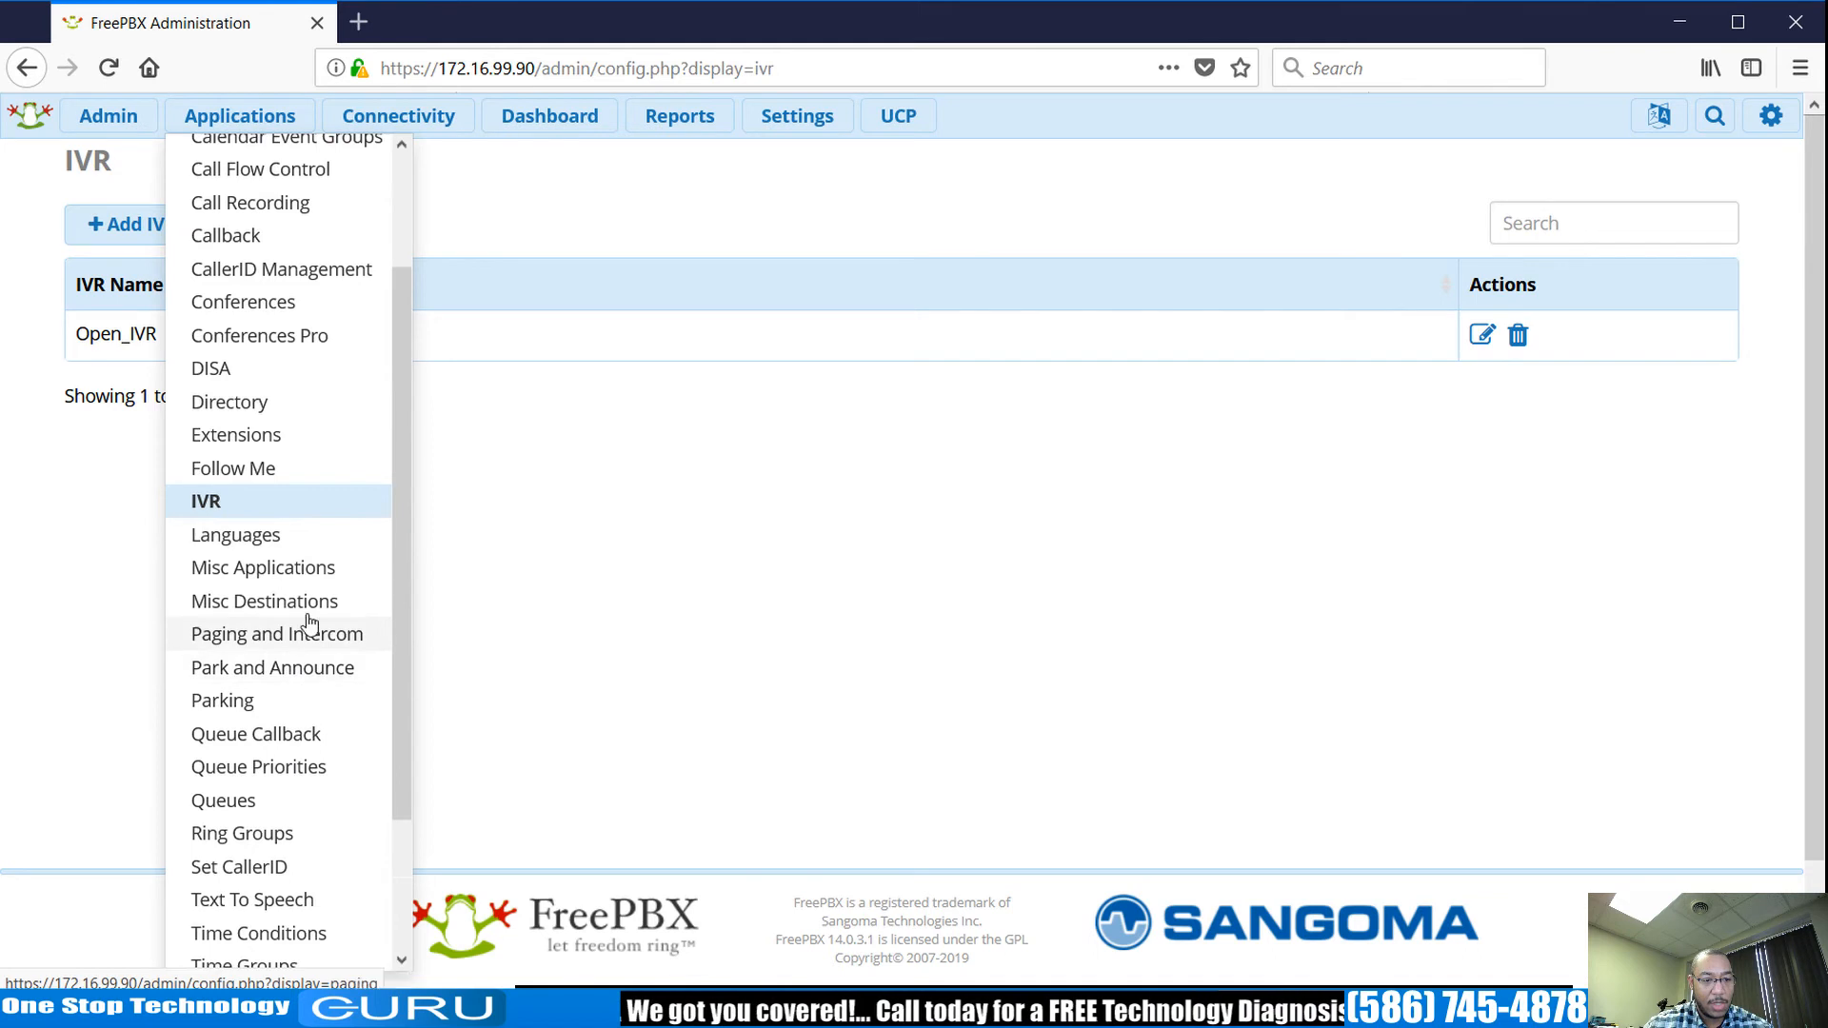
scroll(282, 826, "down", 3)
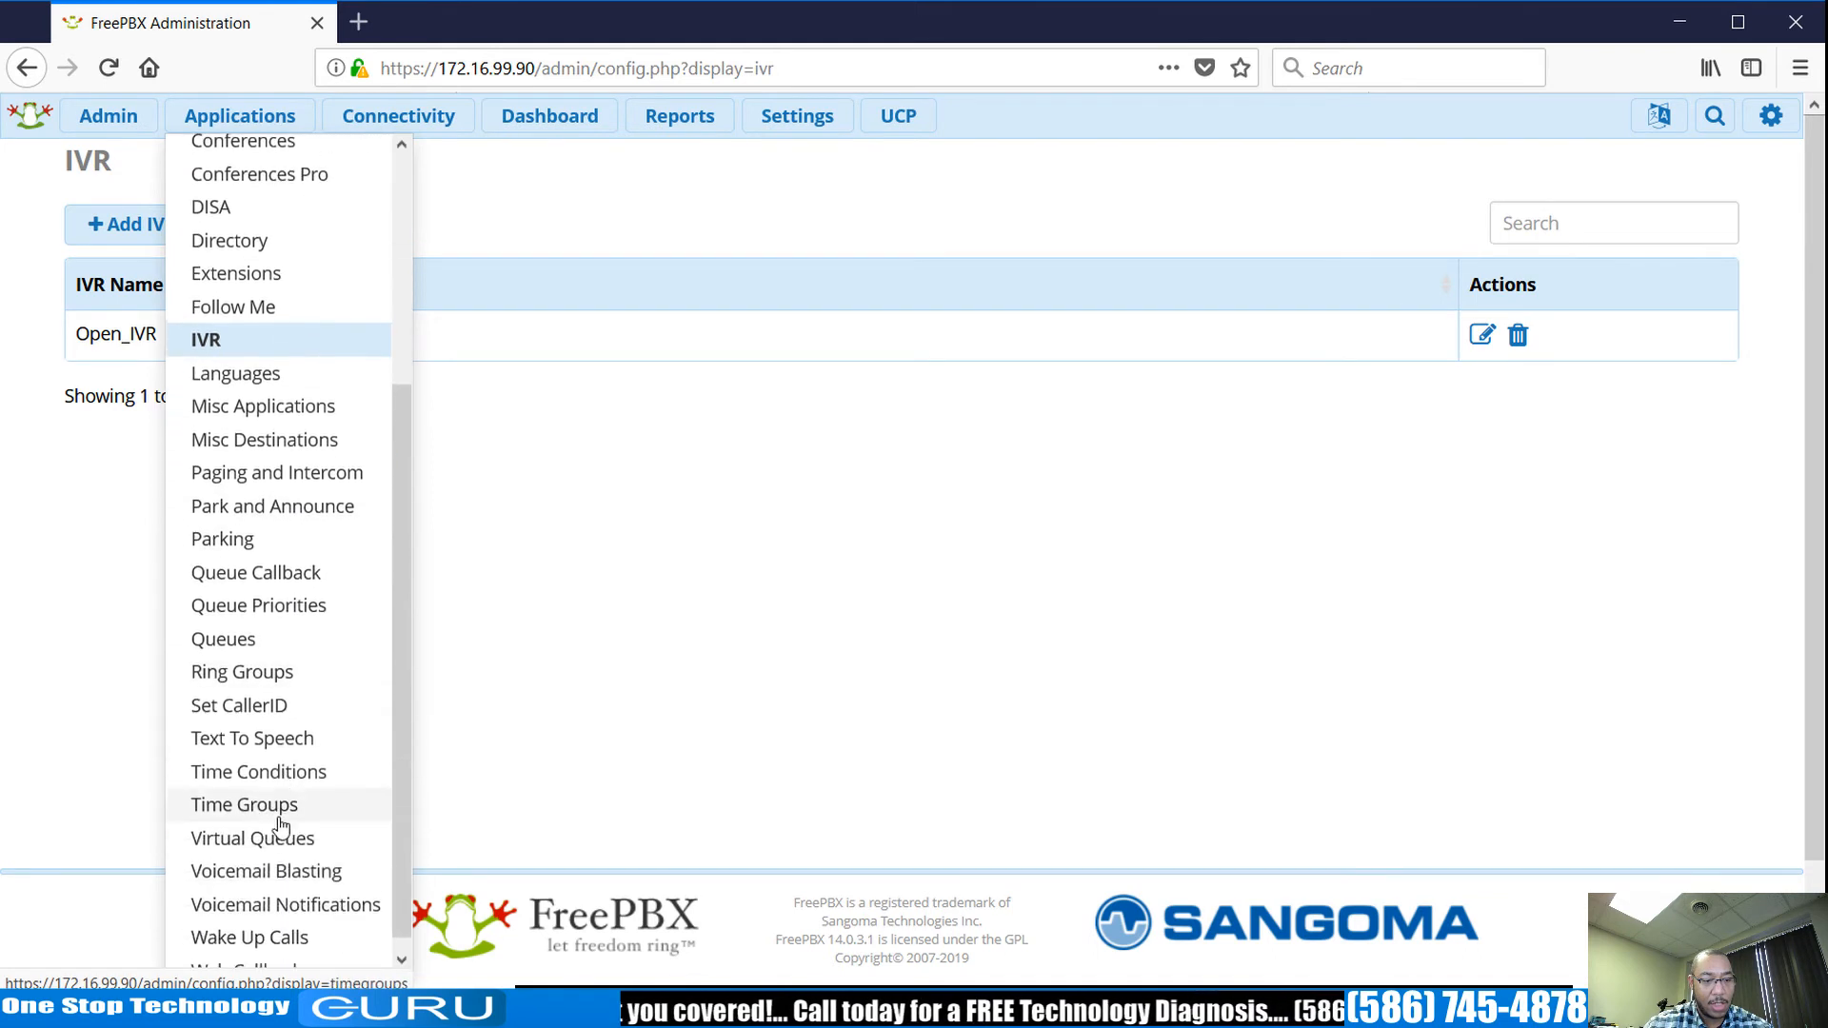
left_click(288, 766)
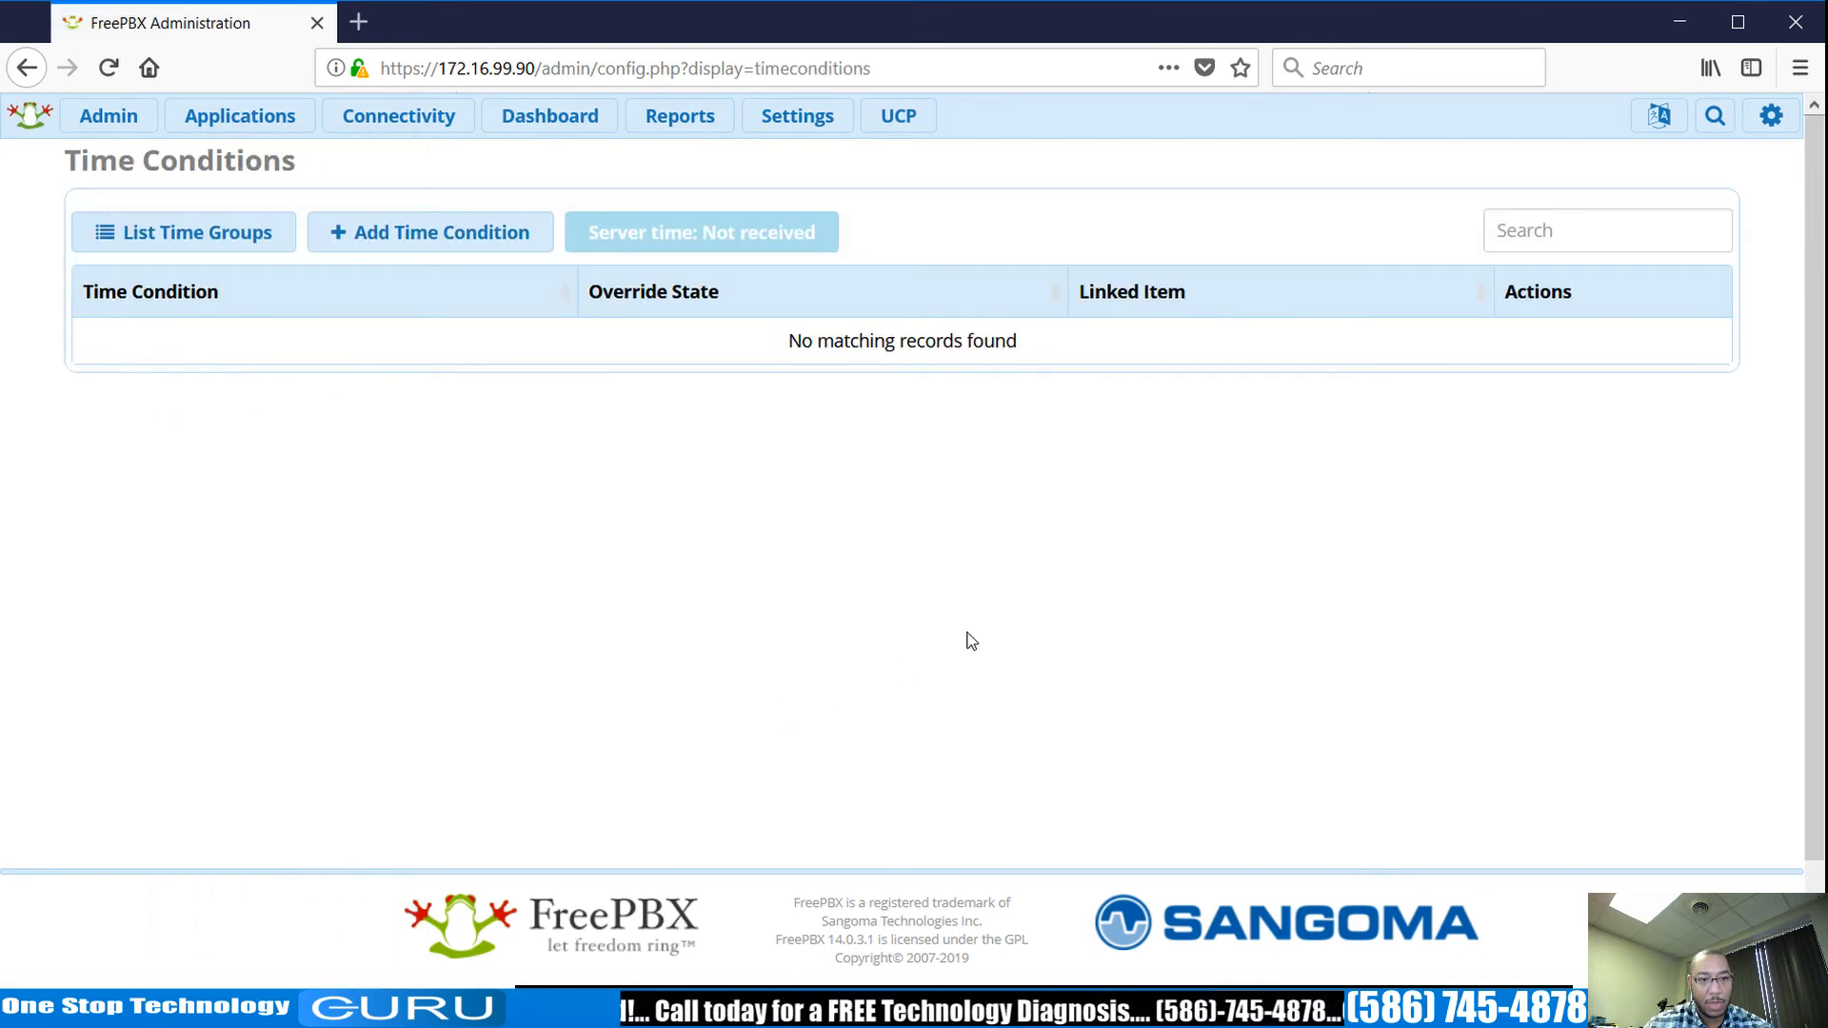
left_click(431, 244)
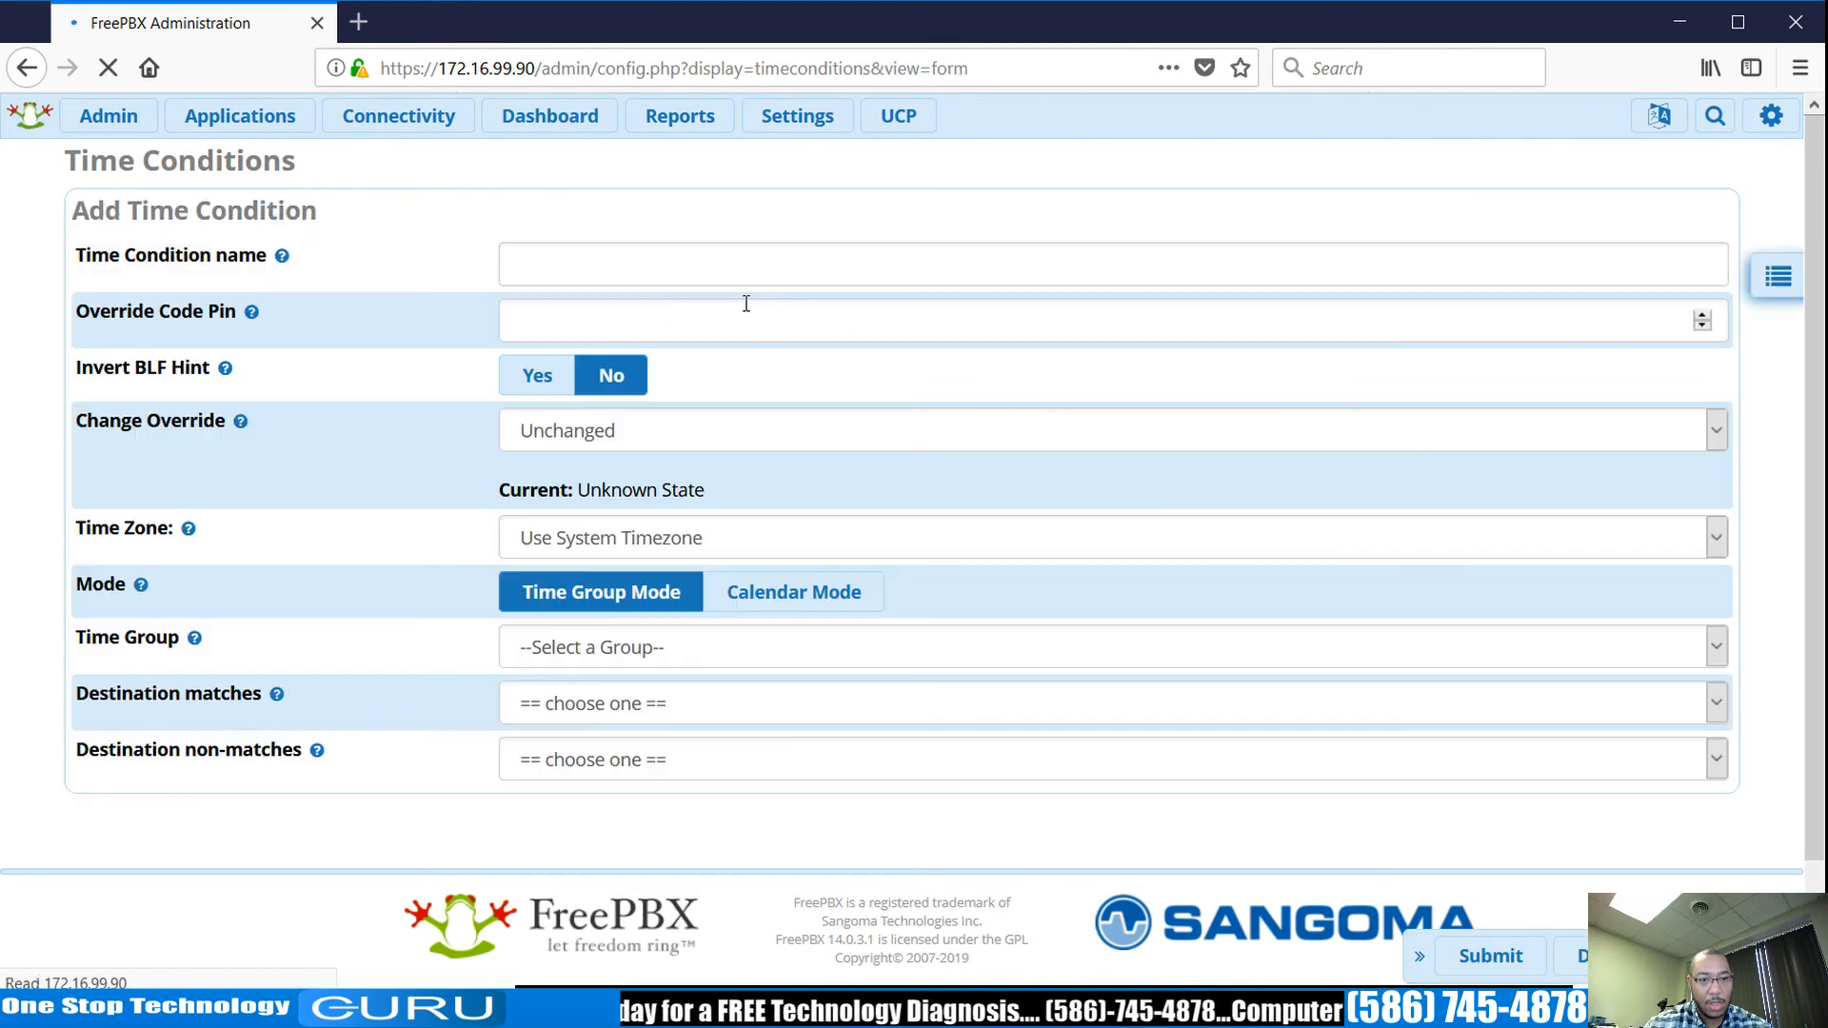
left_click(754, 252)
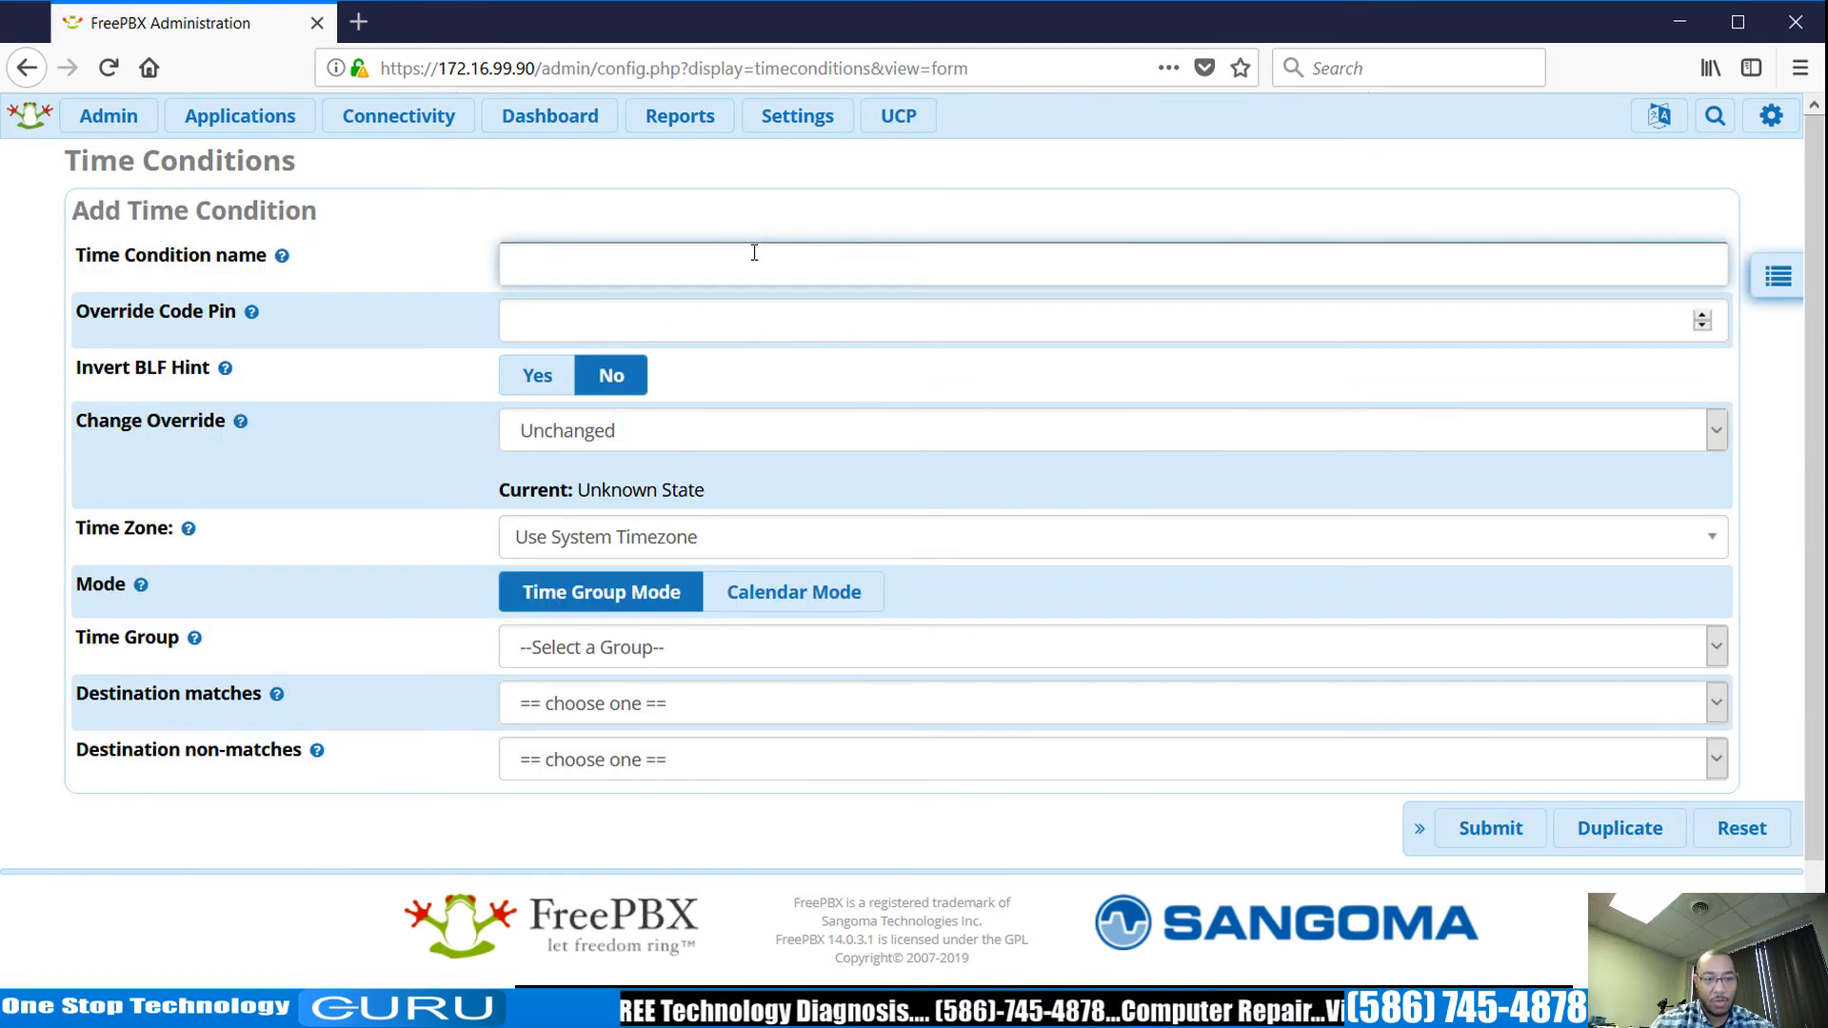
type("Open")
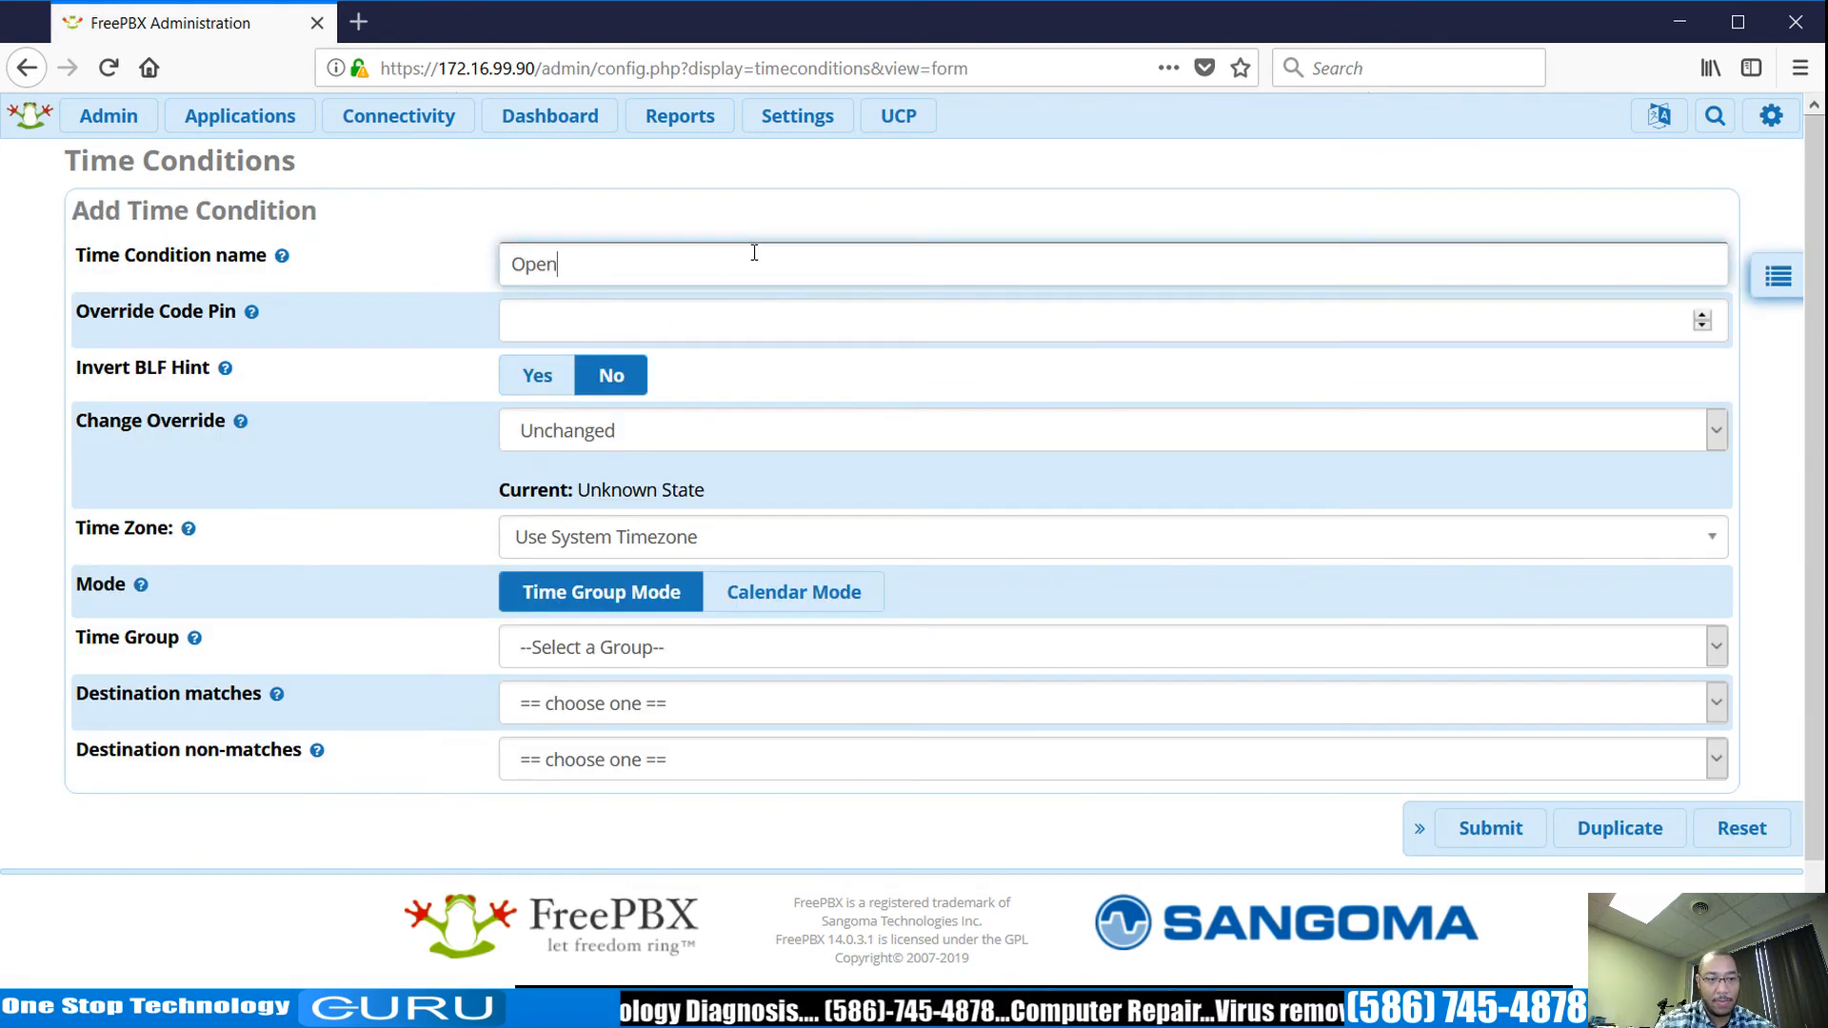
left_click(802, 647)
key("Down")
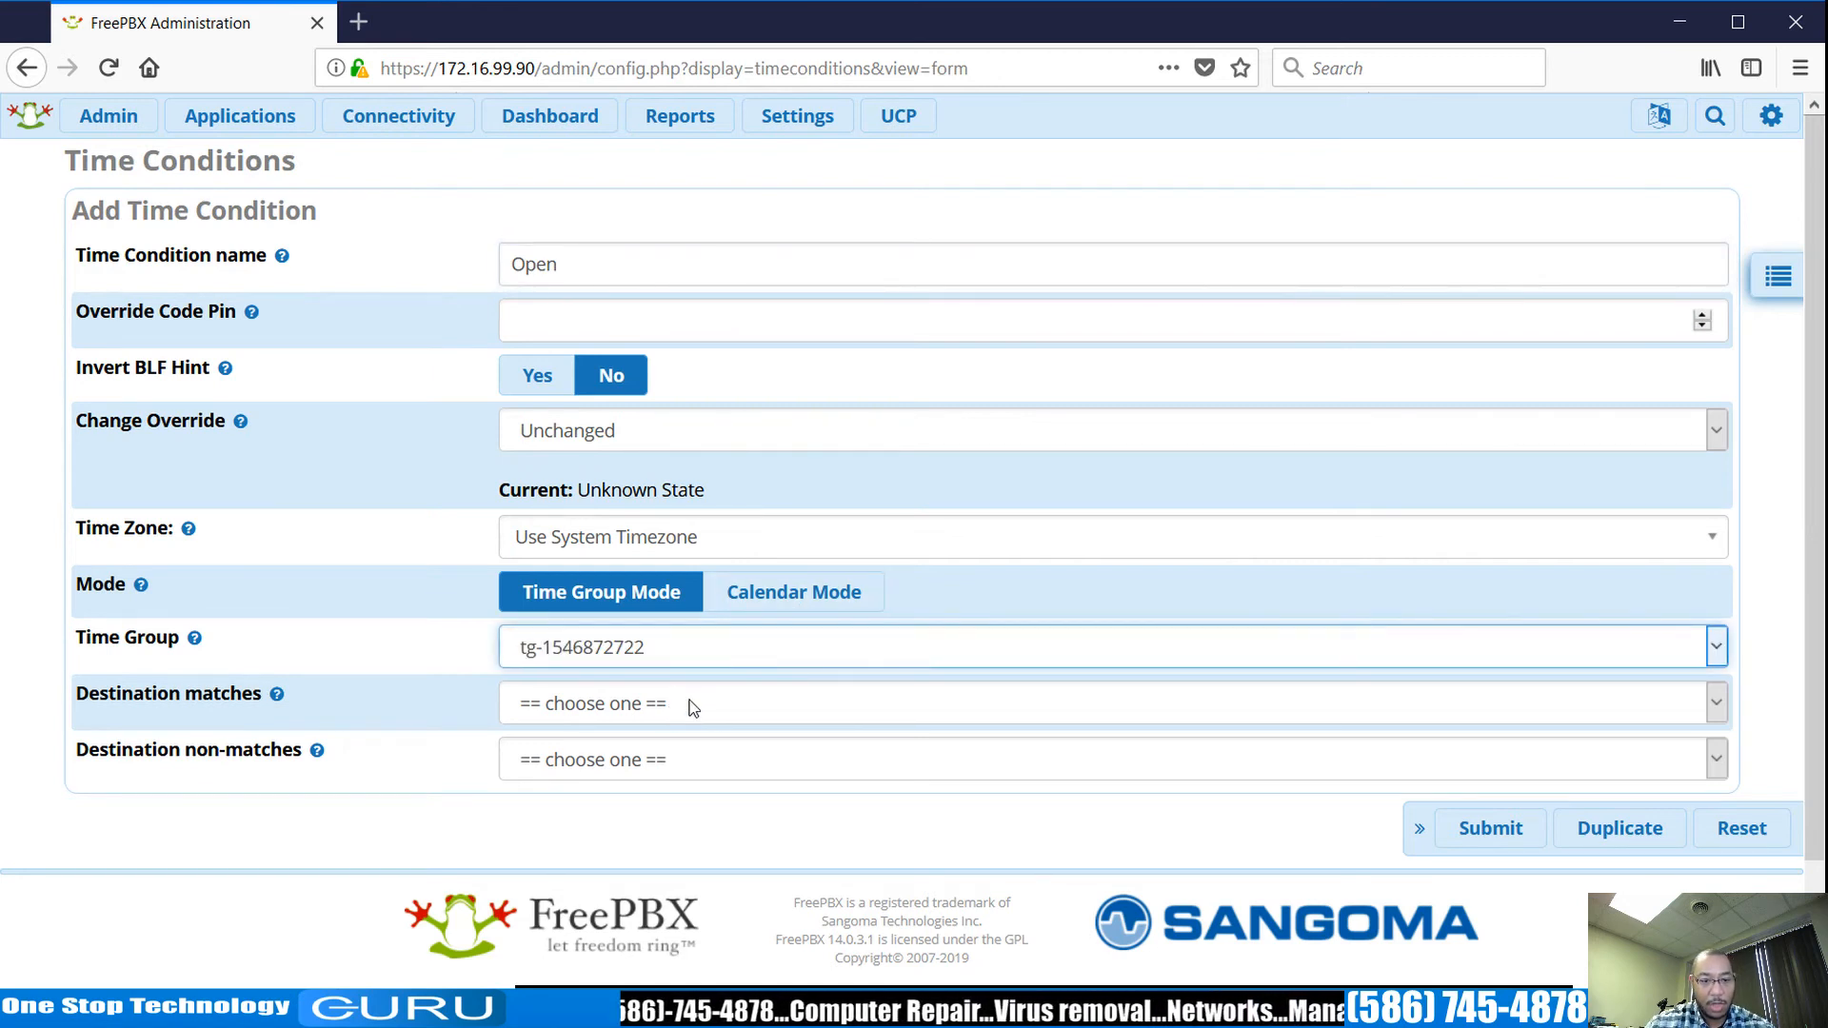
Send matches to IVR Open_IVR and non-matches to voicemail 200, then save and apply.
key("Tab")
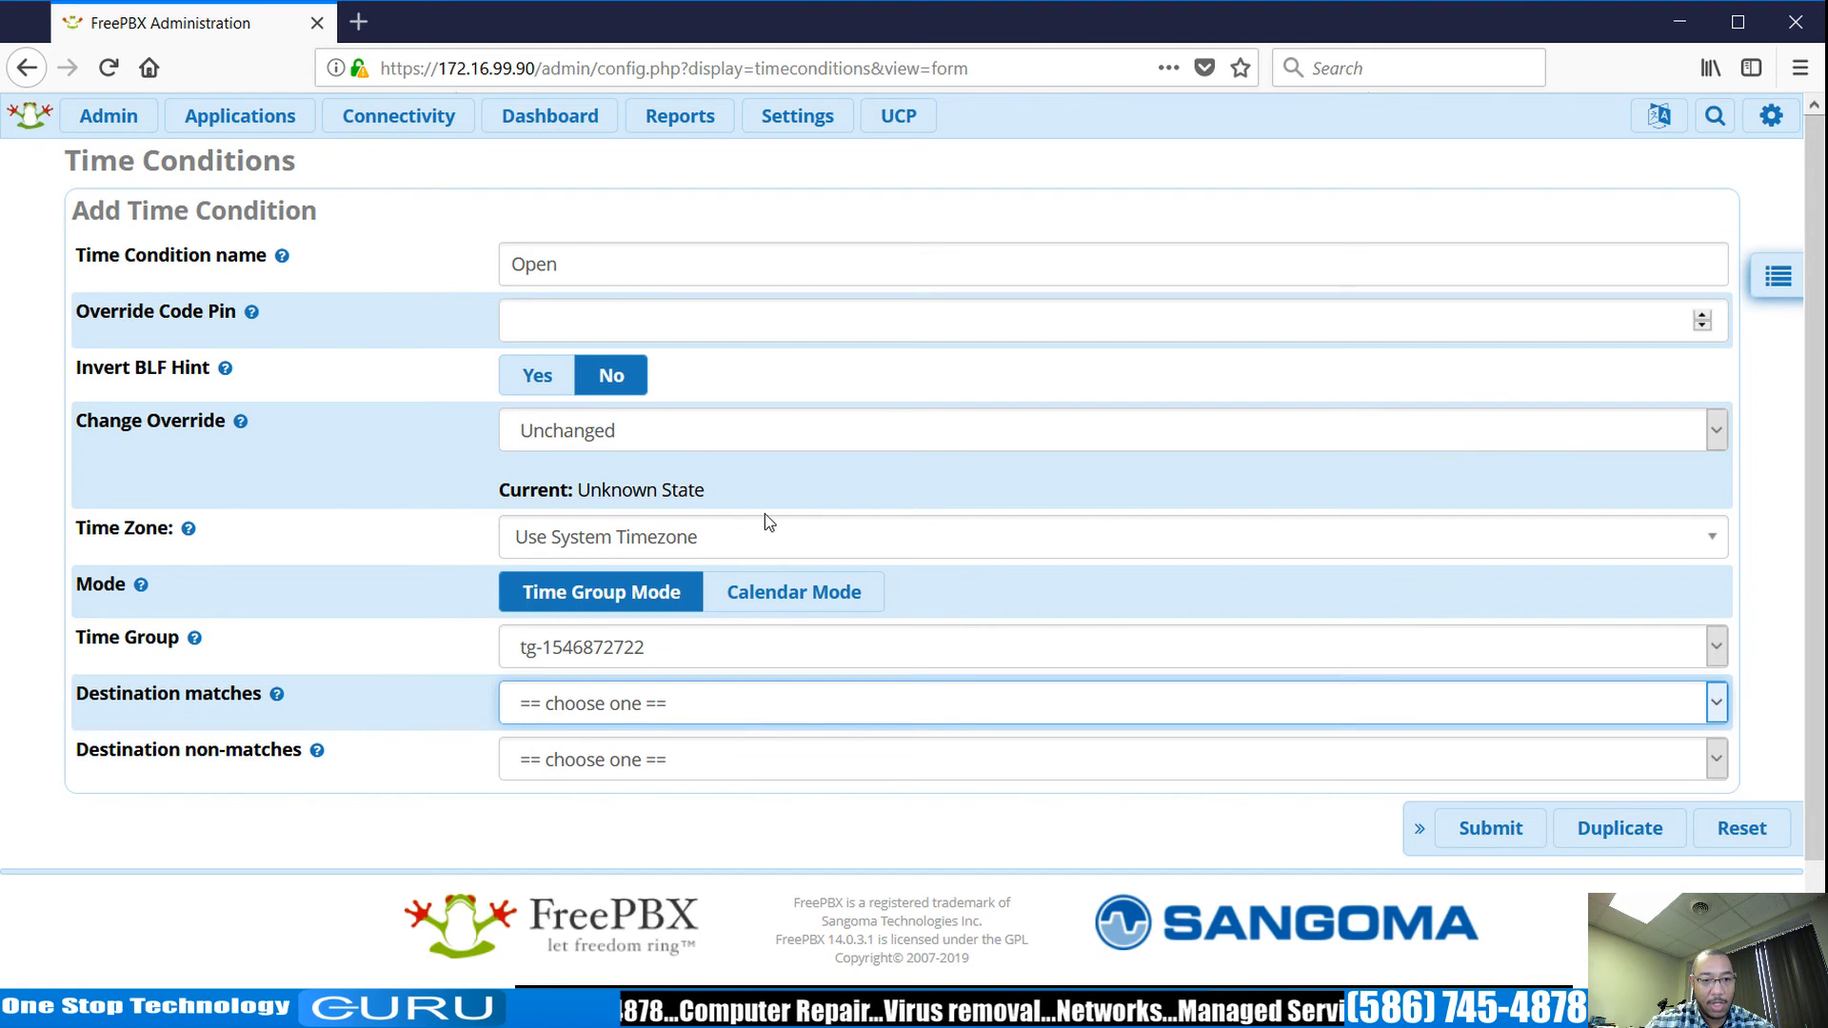
key("i")
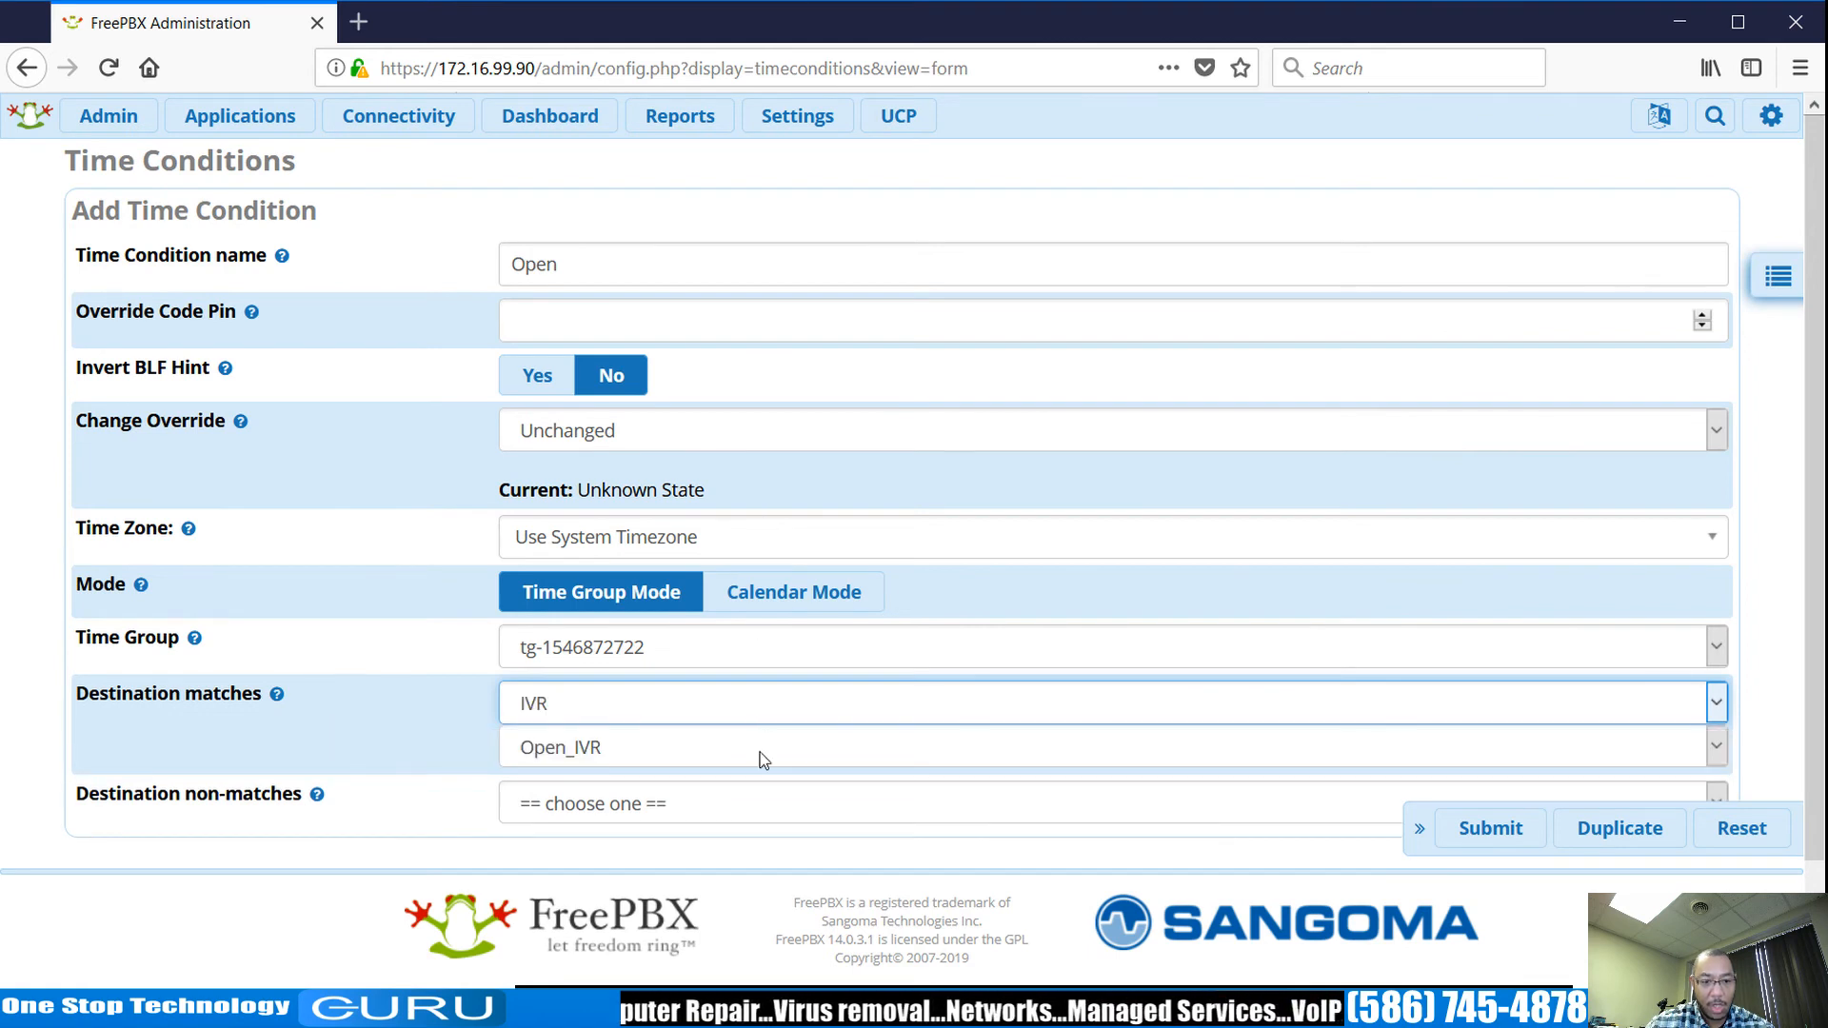
left_click(727, 805)
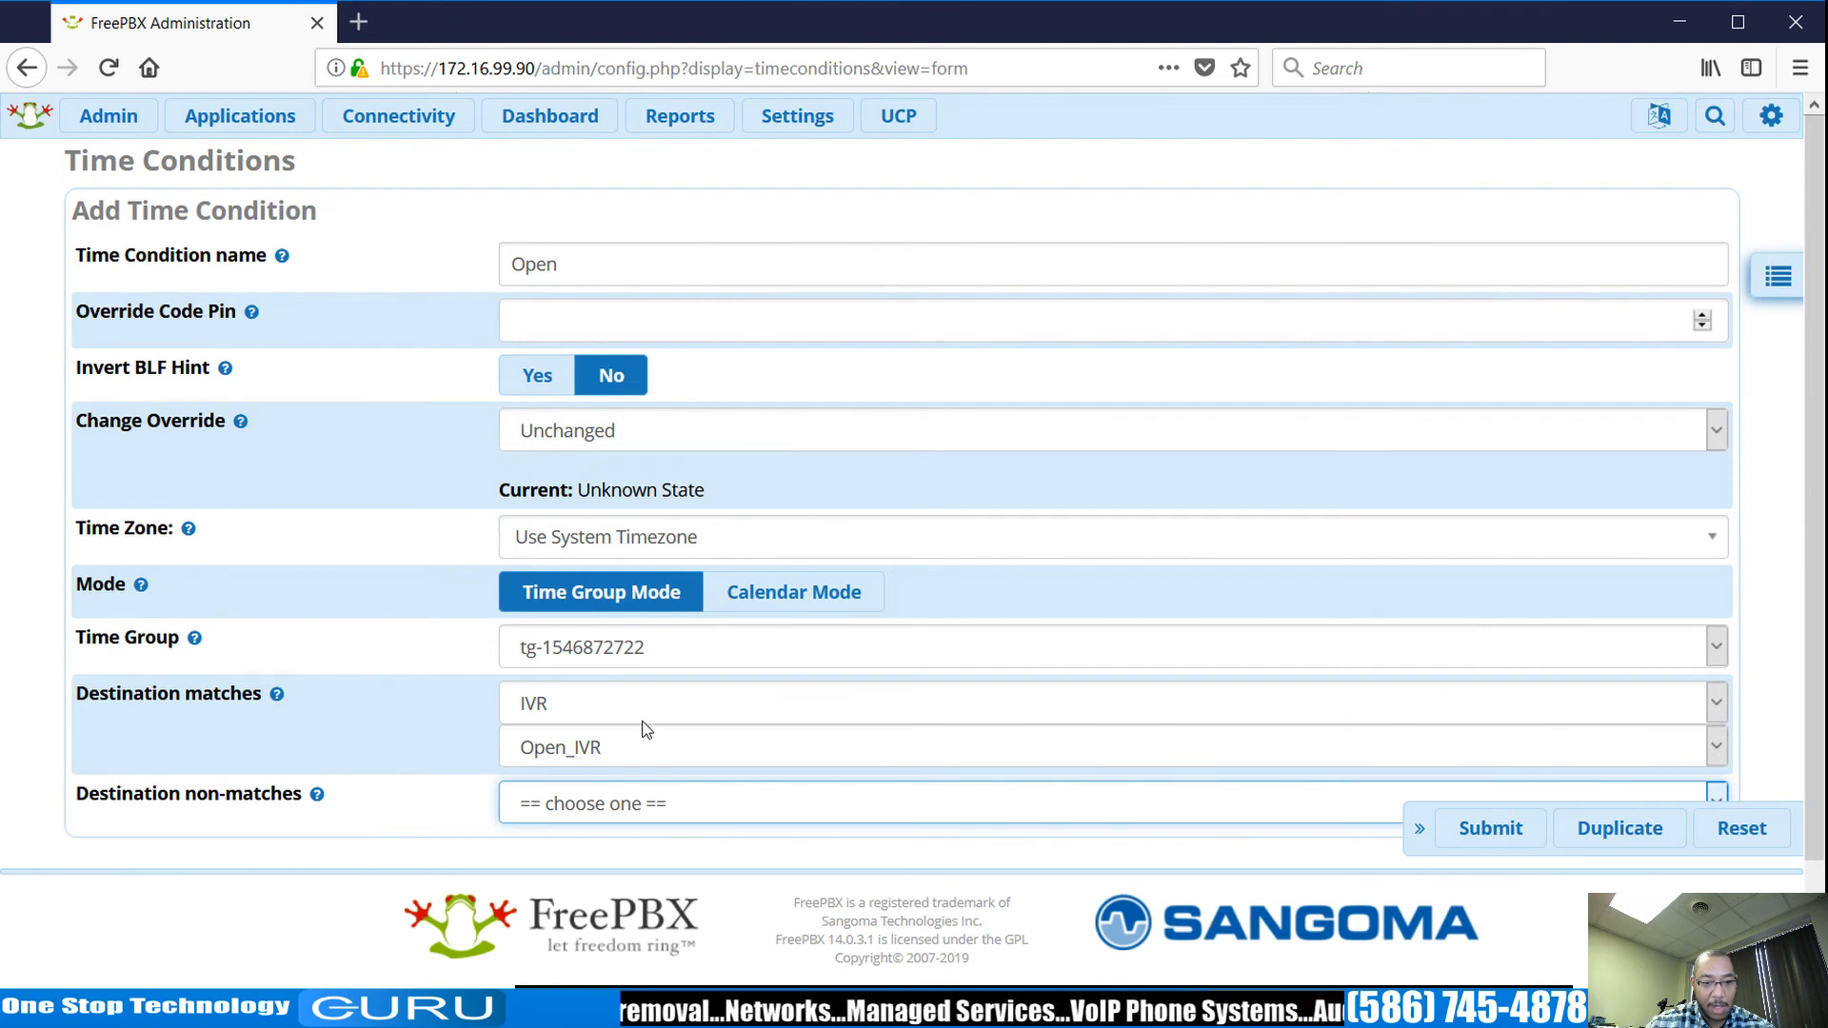
key("v")
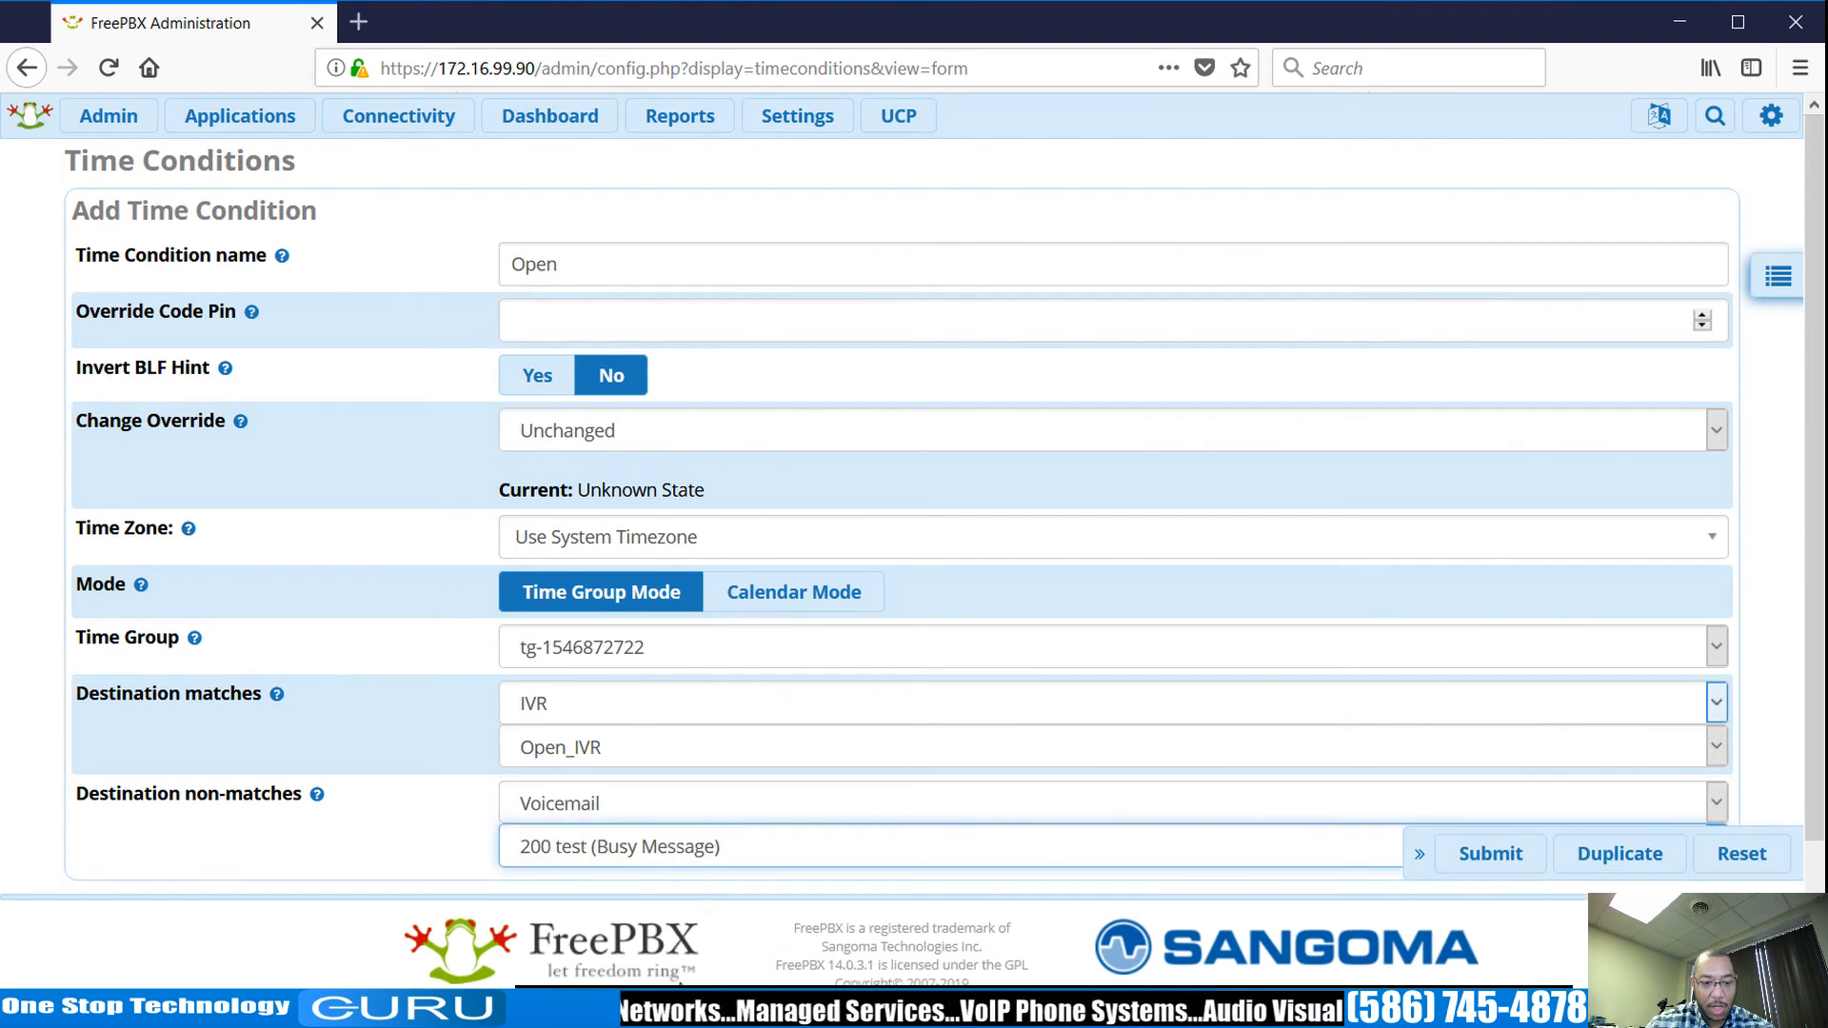
key("Down")
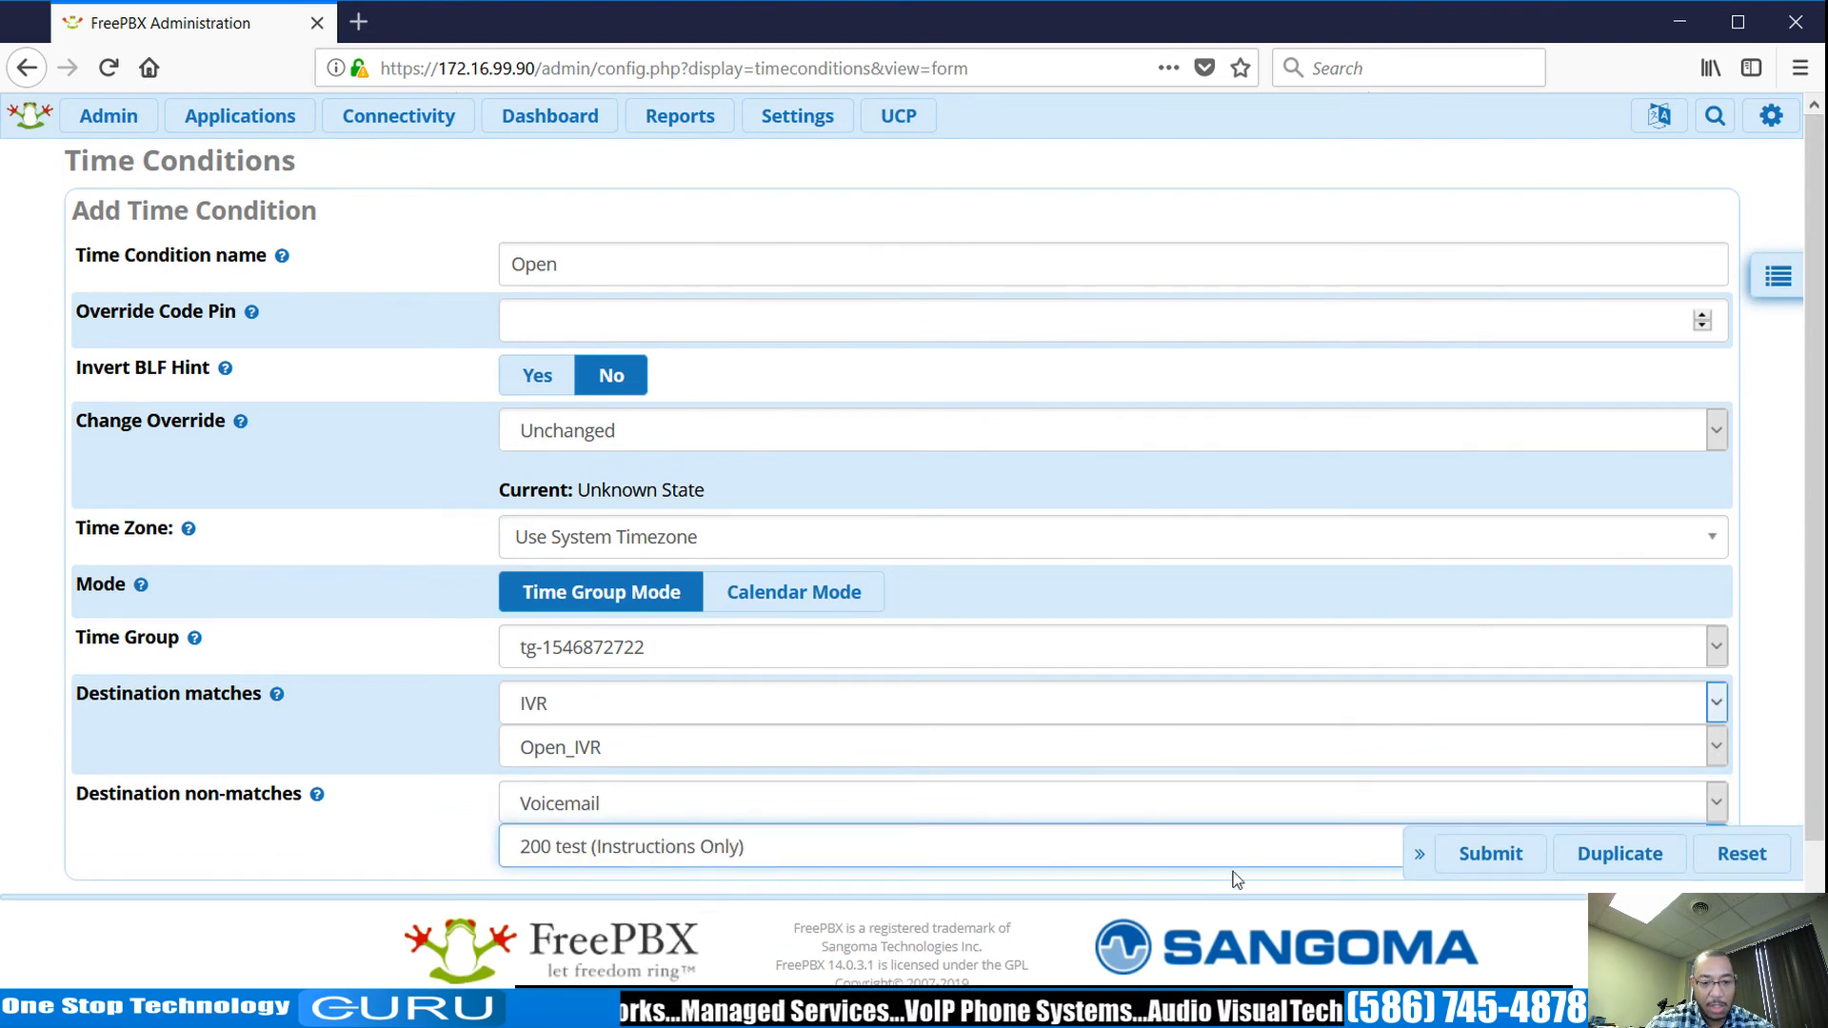
left_click(1487, 854)
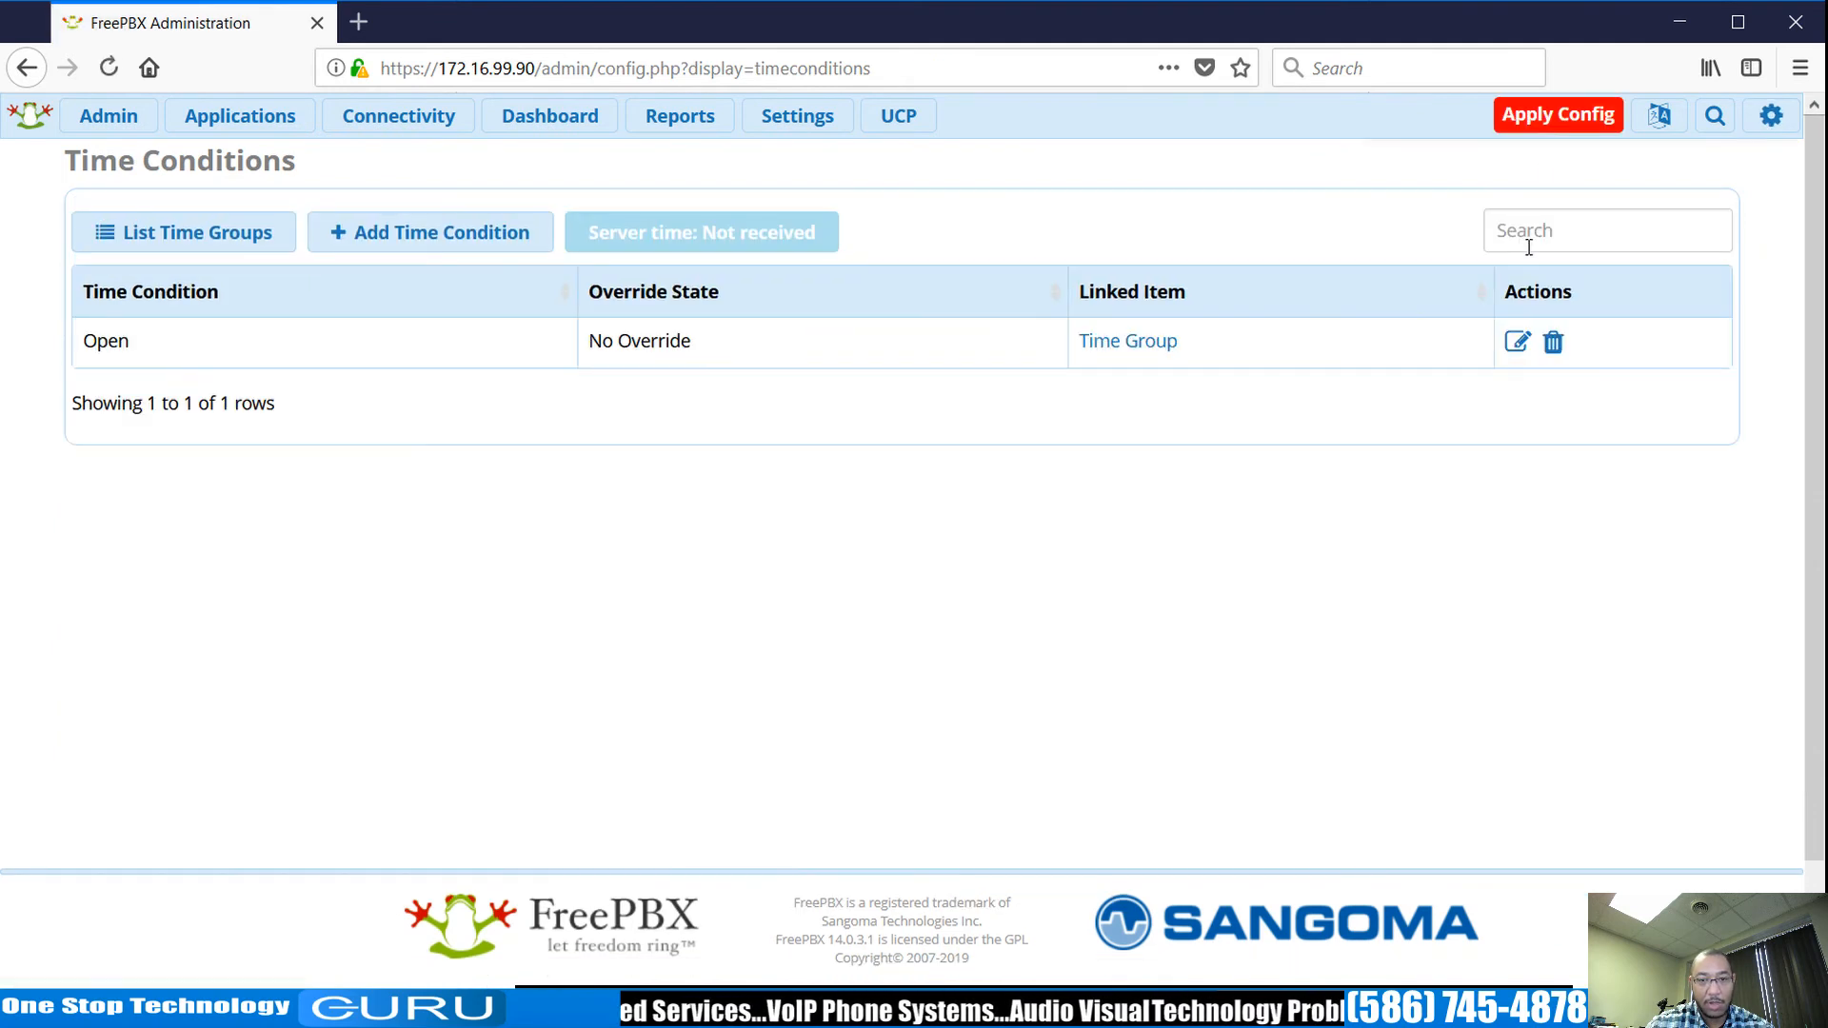
left_click(1557, 114)
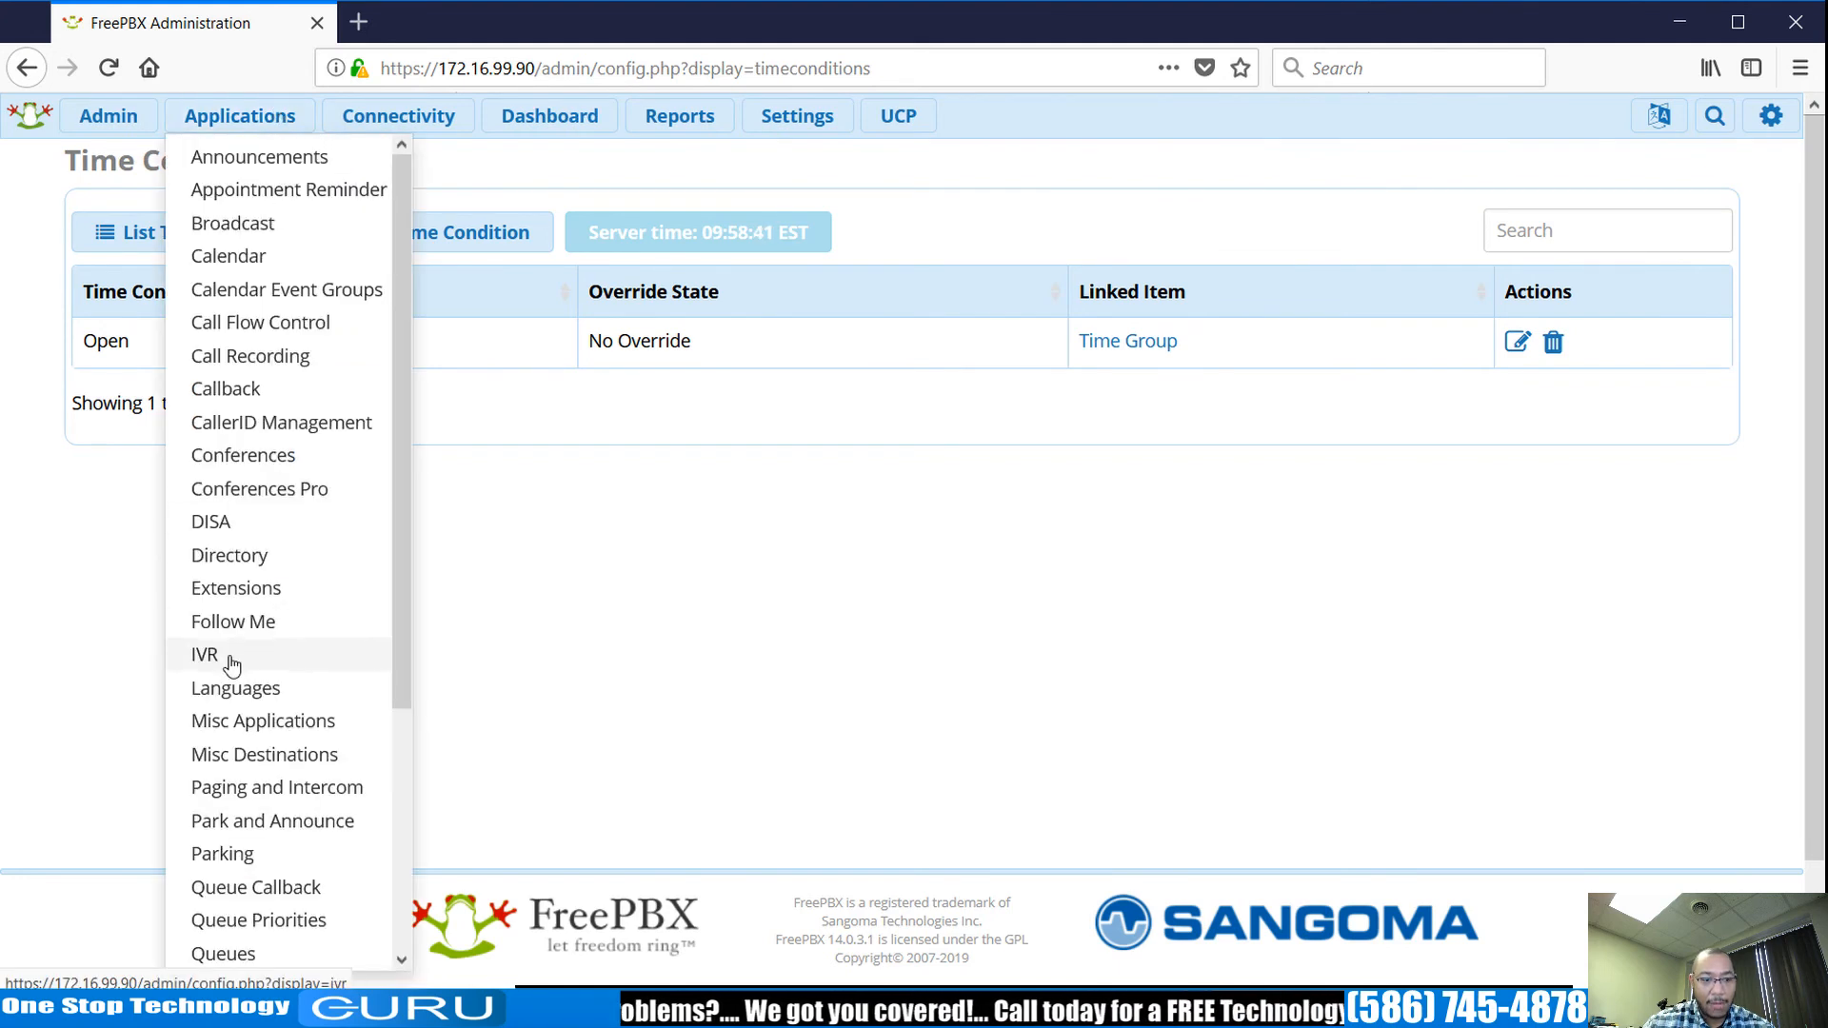
Open Open_IVR's edit page and scroll through to check its digit 5 entry to extension 200.
left_click(231, 663)
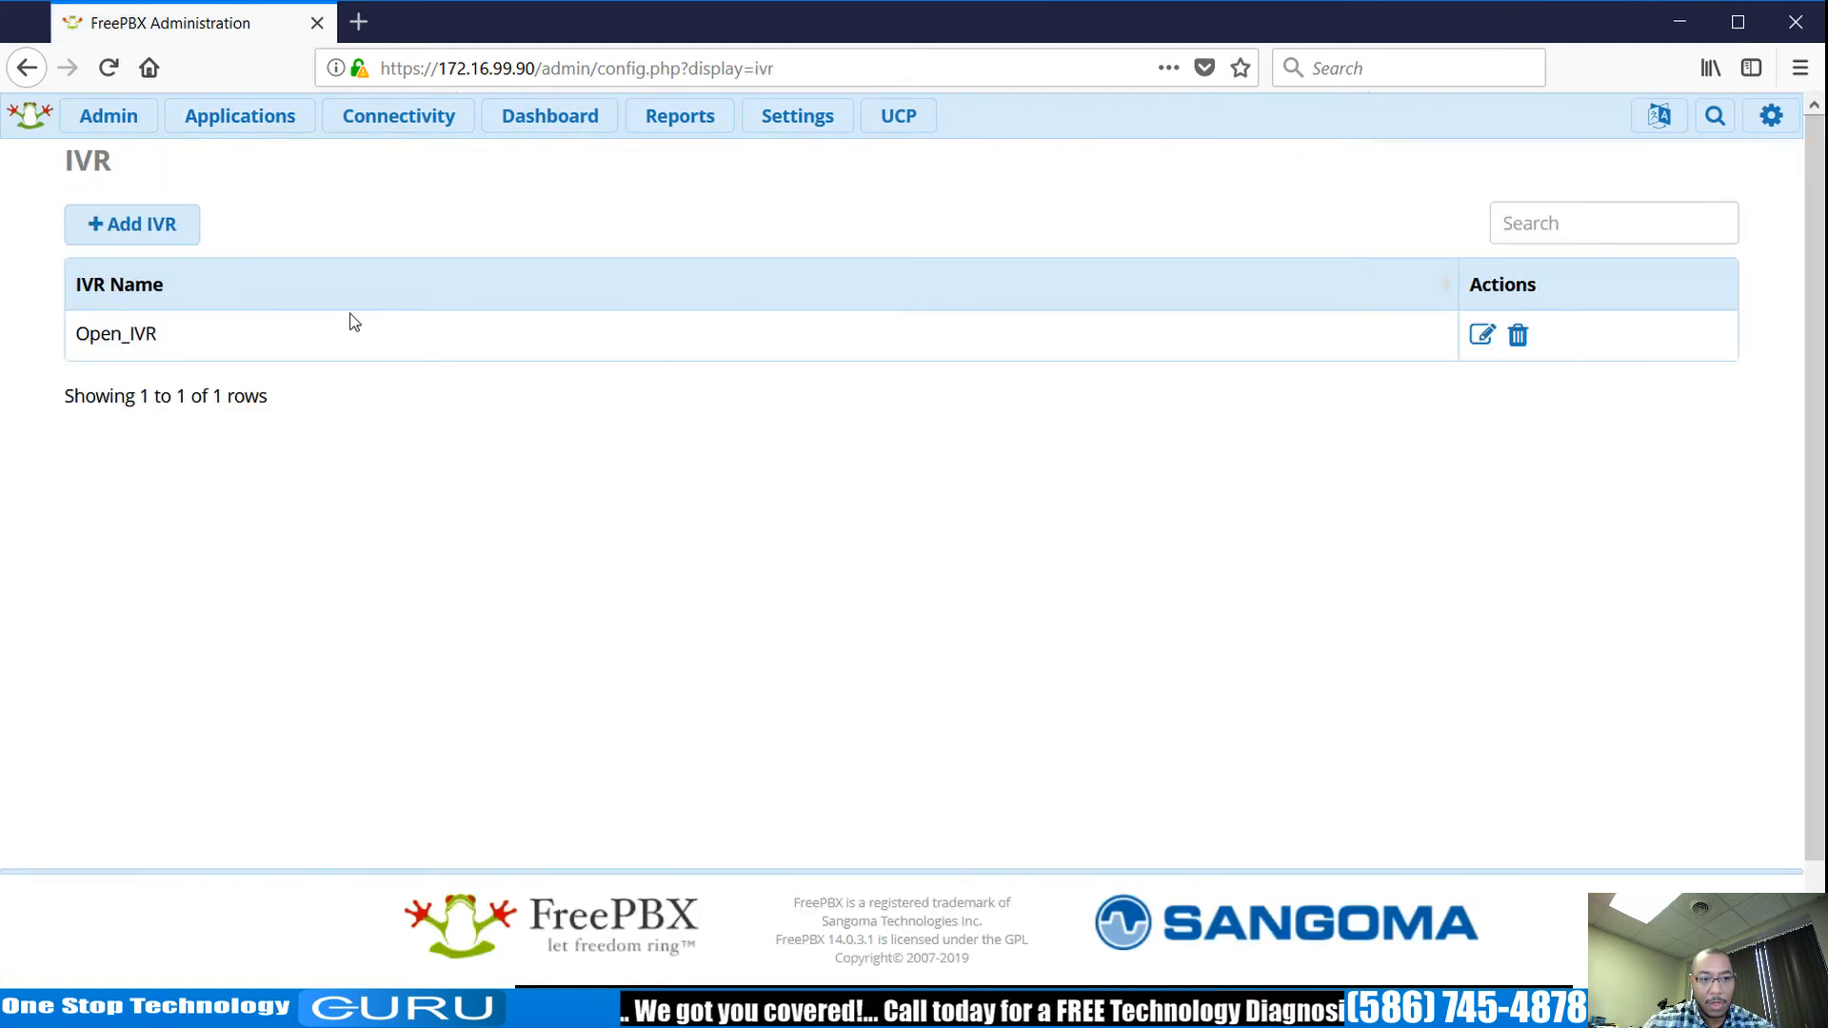
left_click(1483, 334)
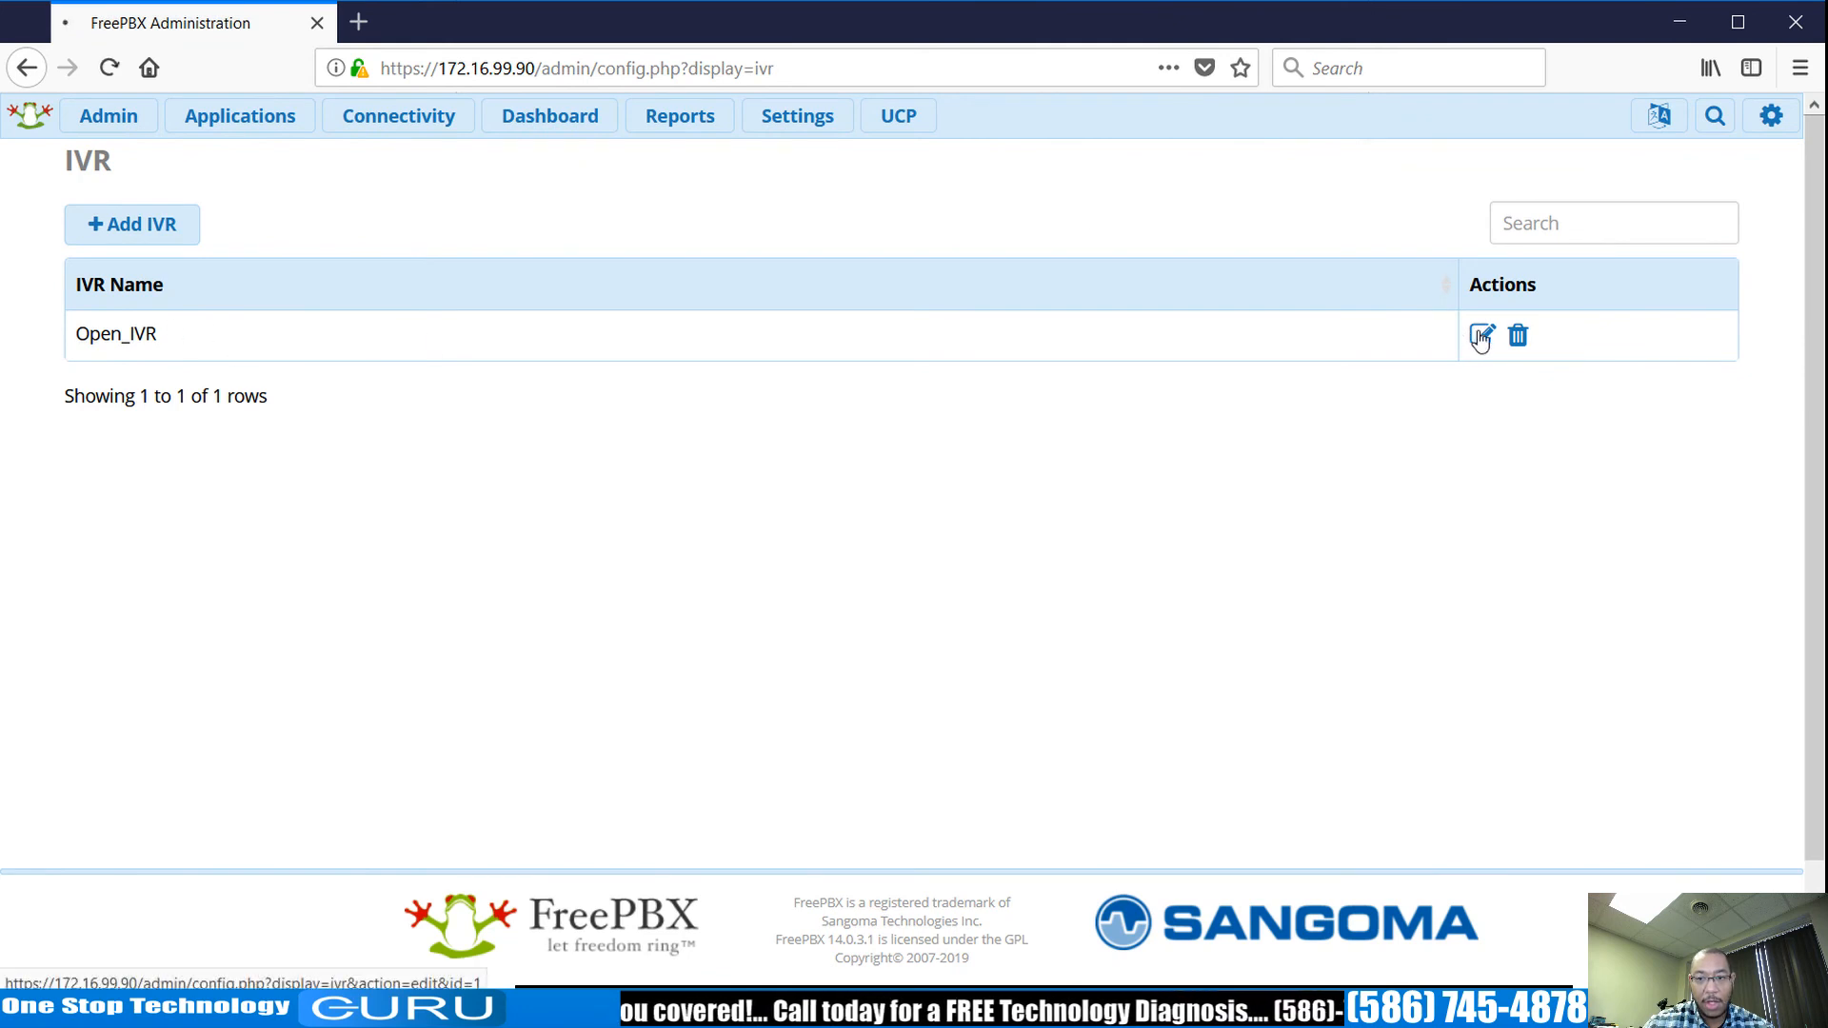
scroll(1114, 300, "down", 10)
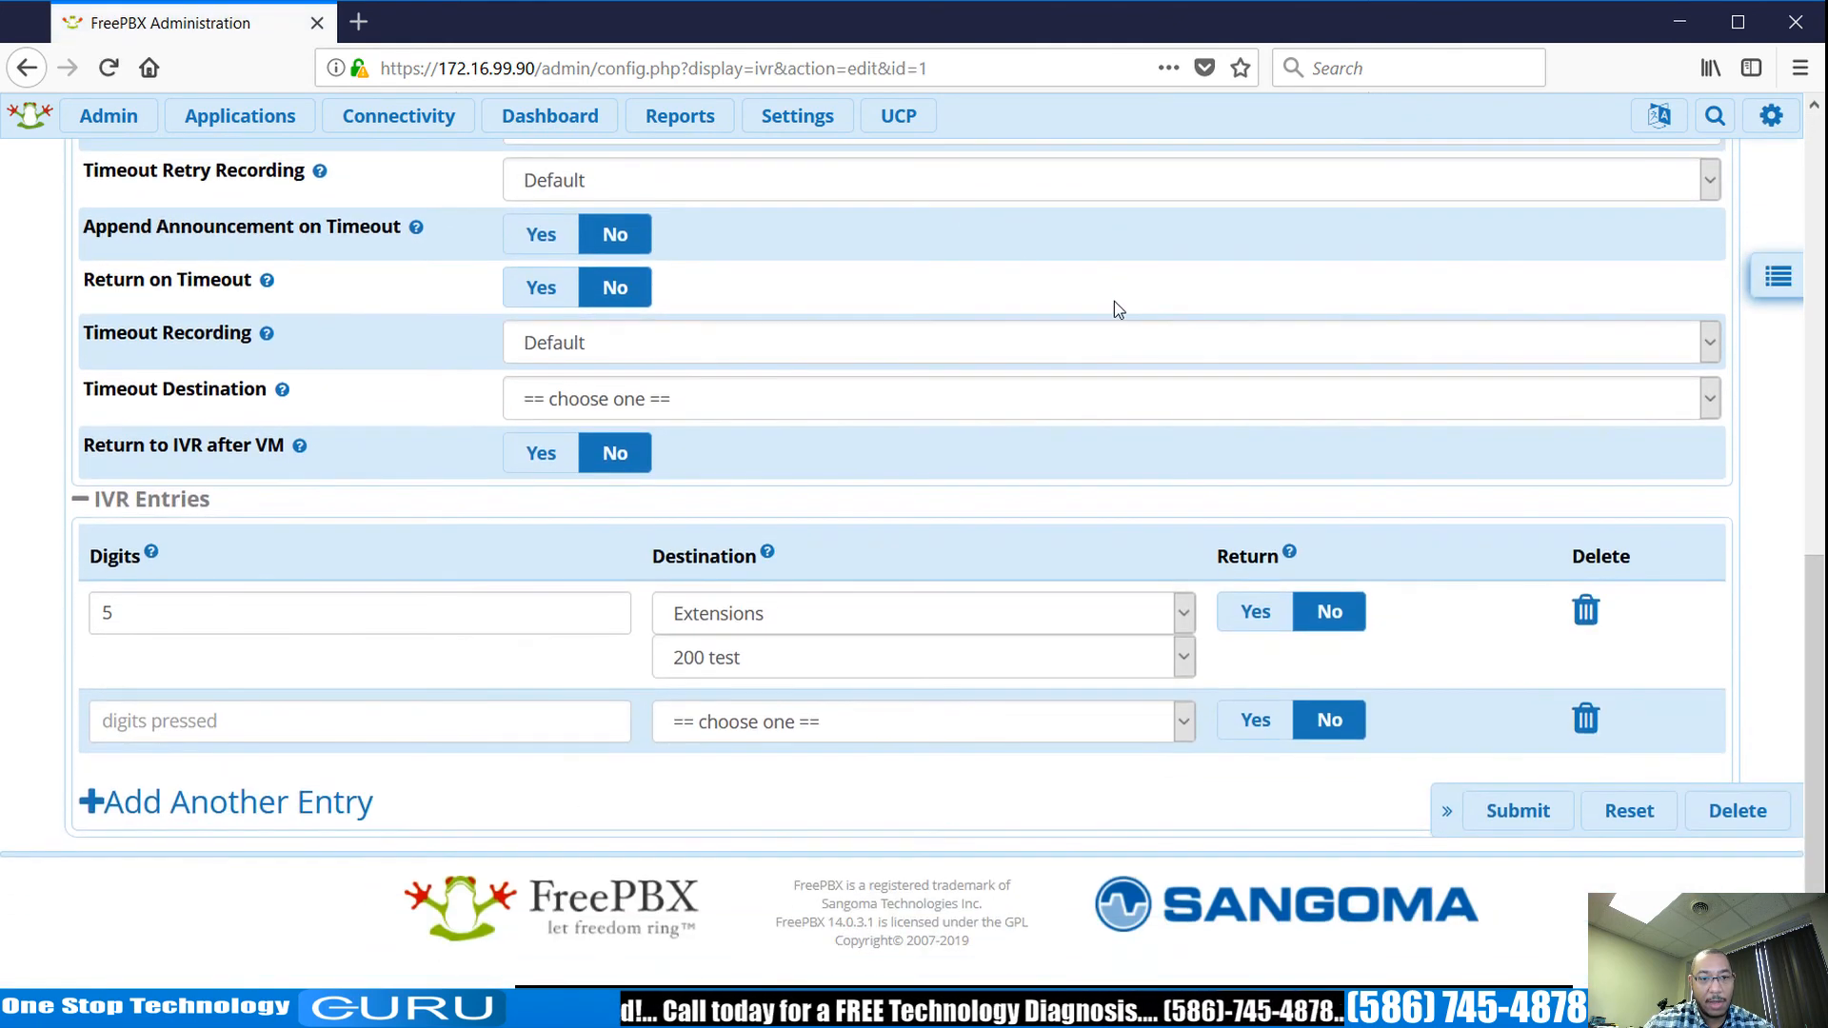
scroll(1363, 367, "up", 10)
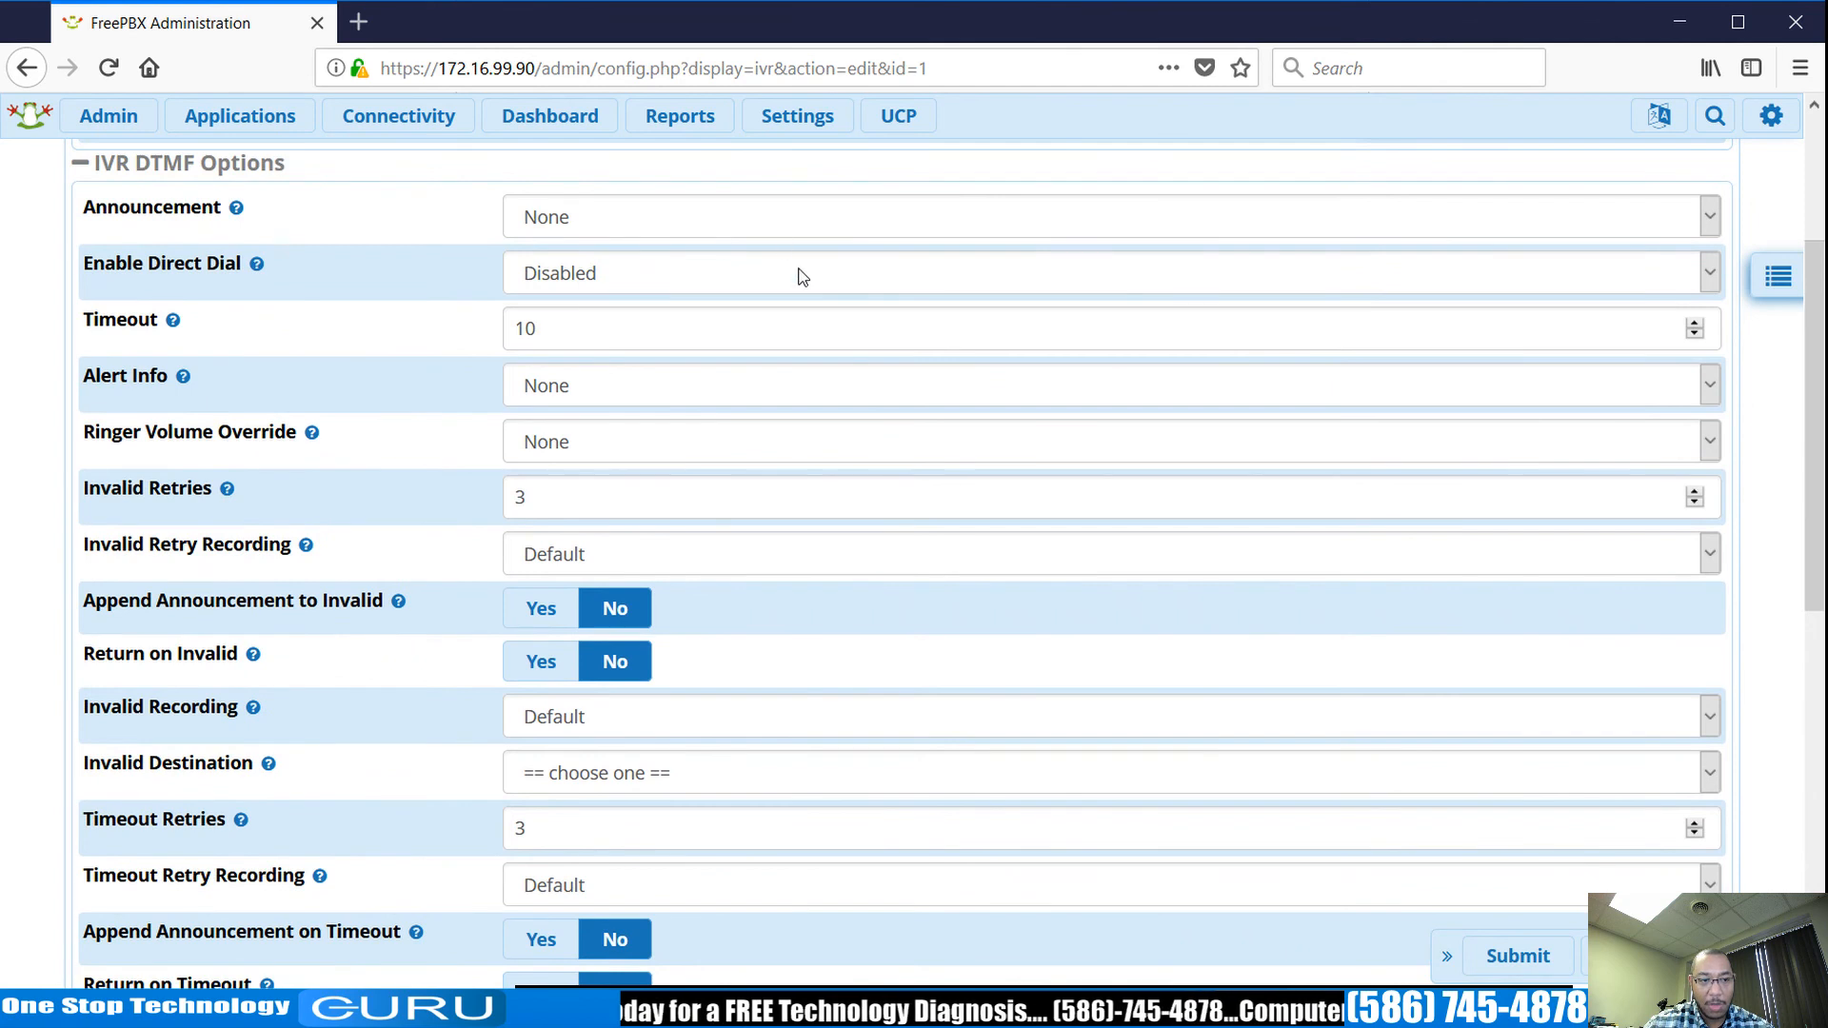
scroll(747, 341, "down", 10)
scroll(747, 341, "down", 1)
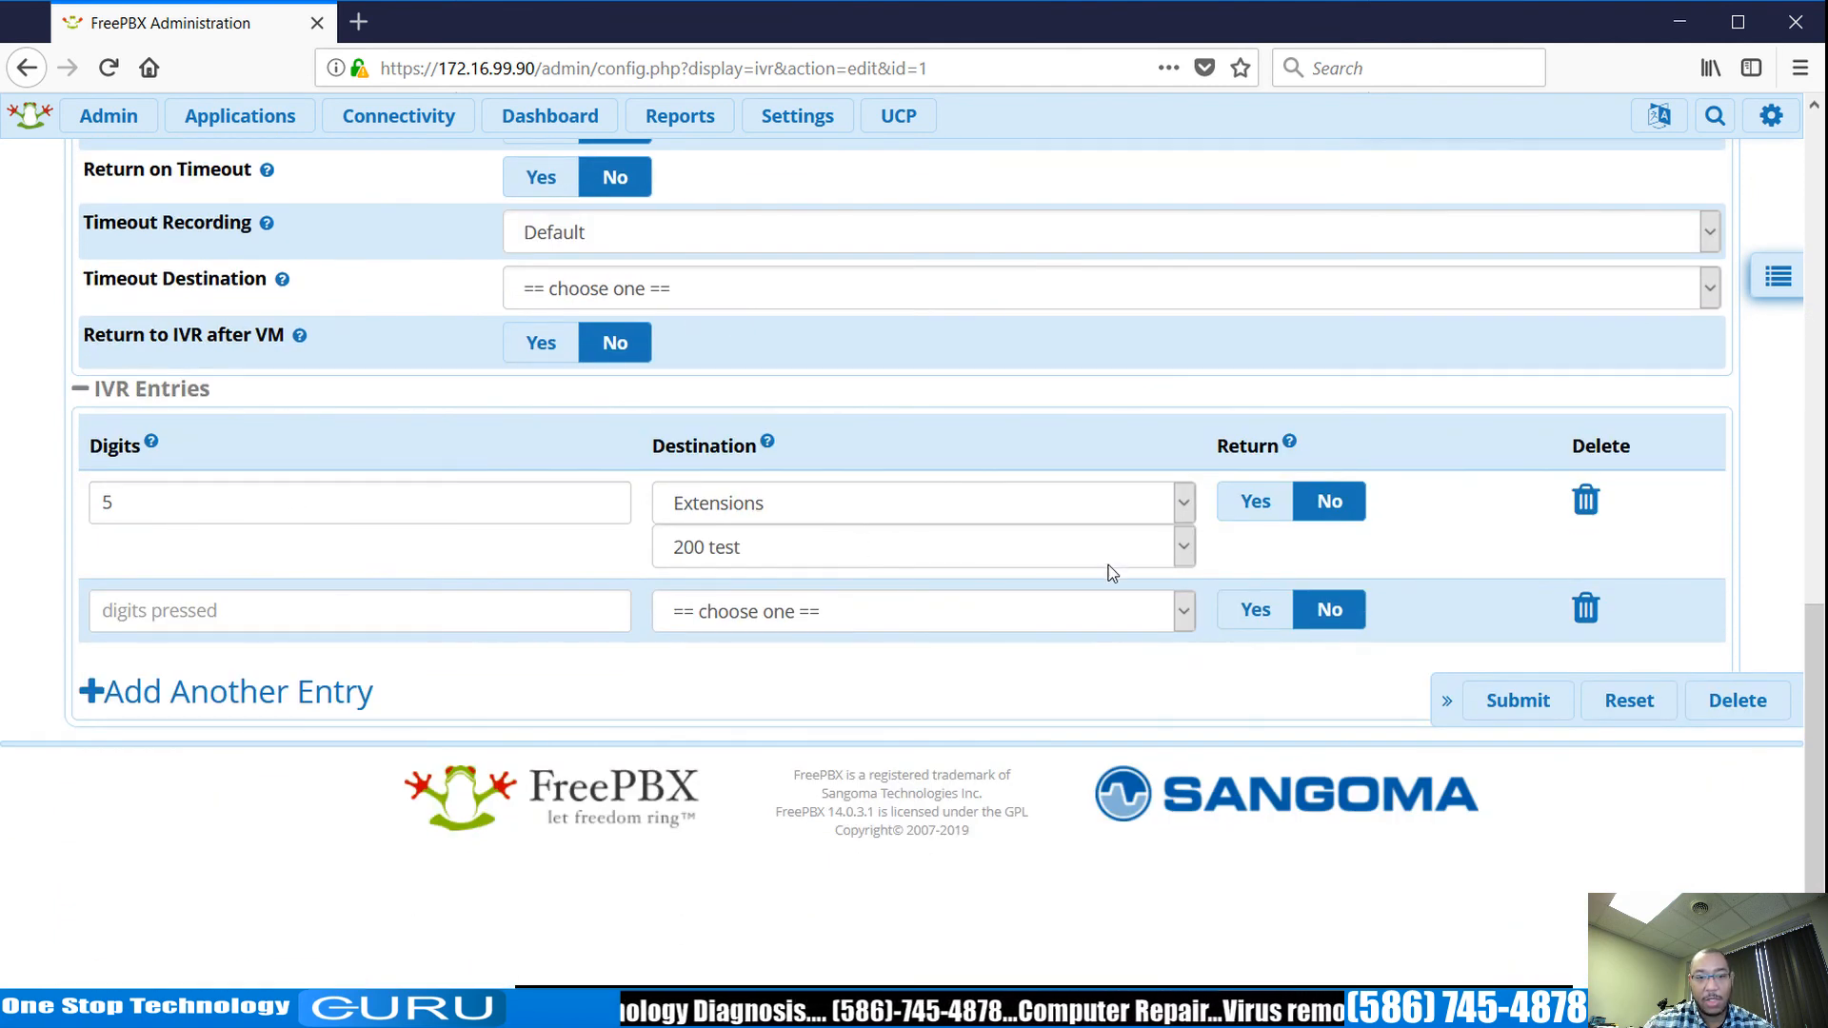
scroll(924, 560, "up", 10)
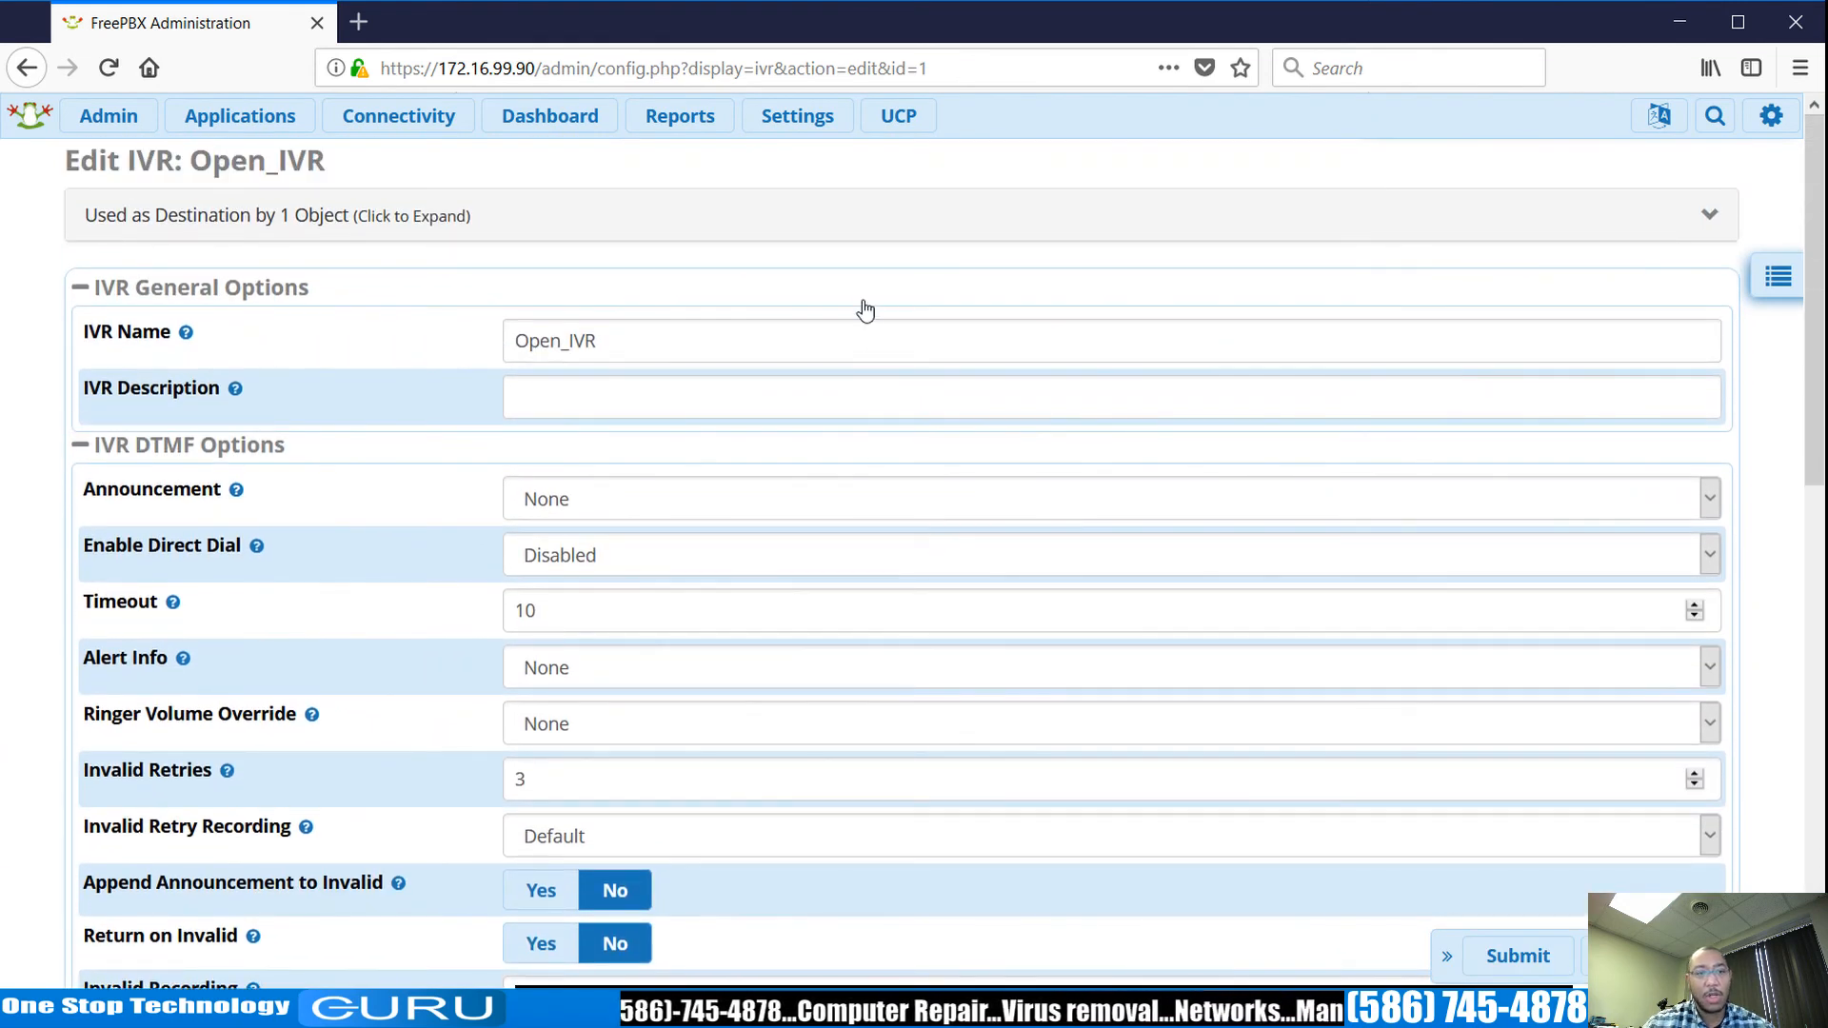
left_click(246, 116)
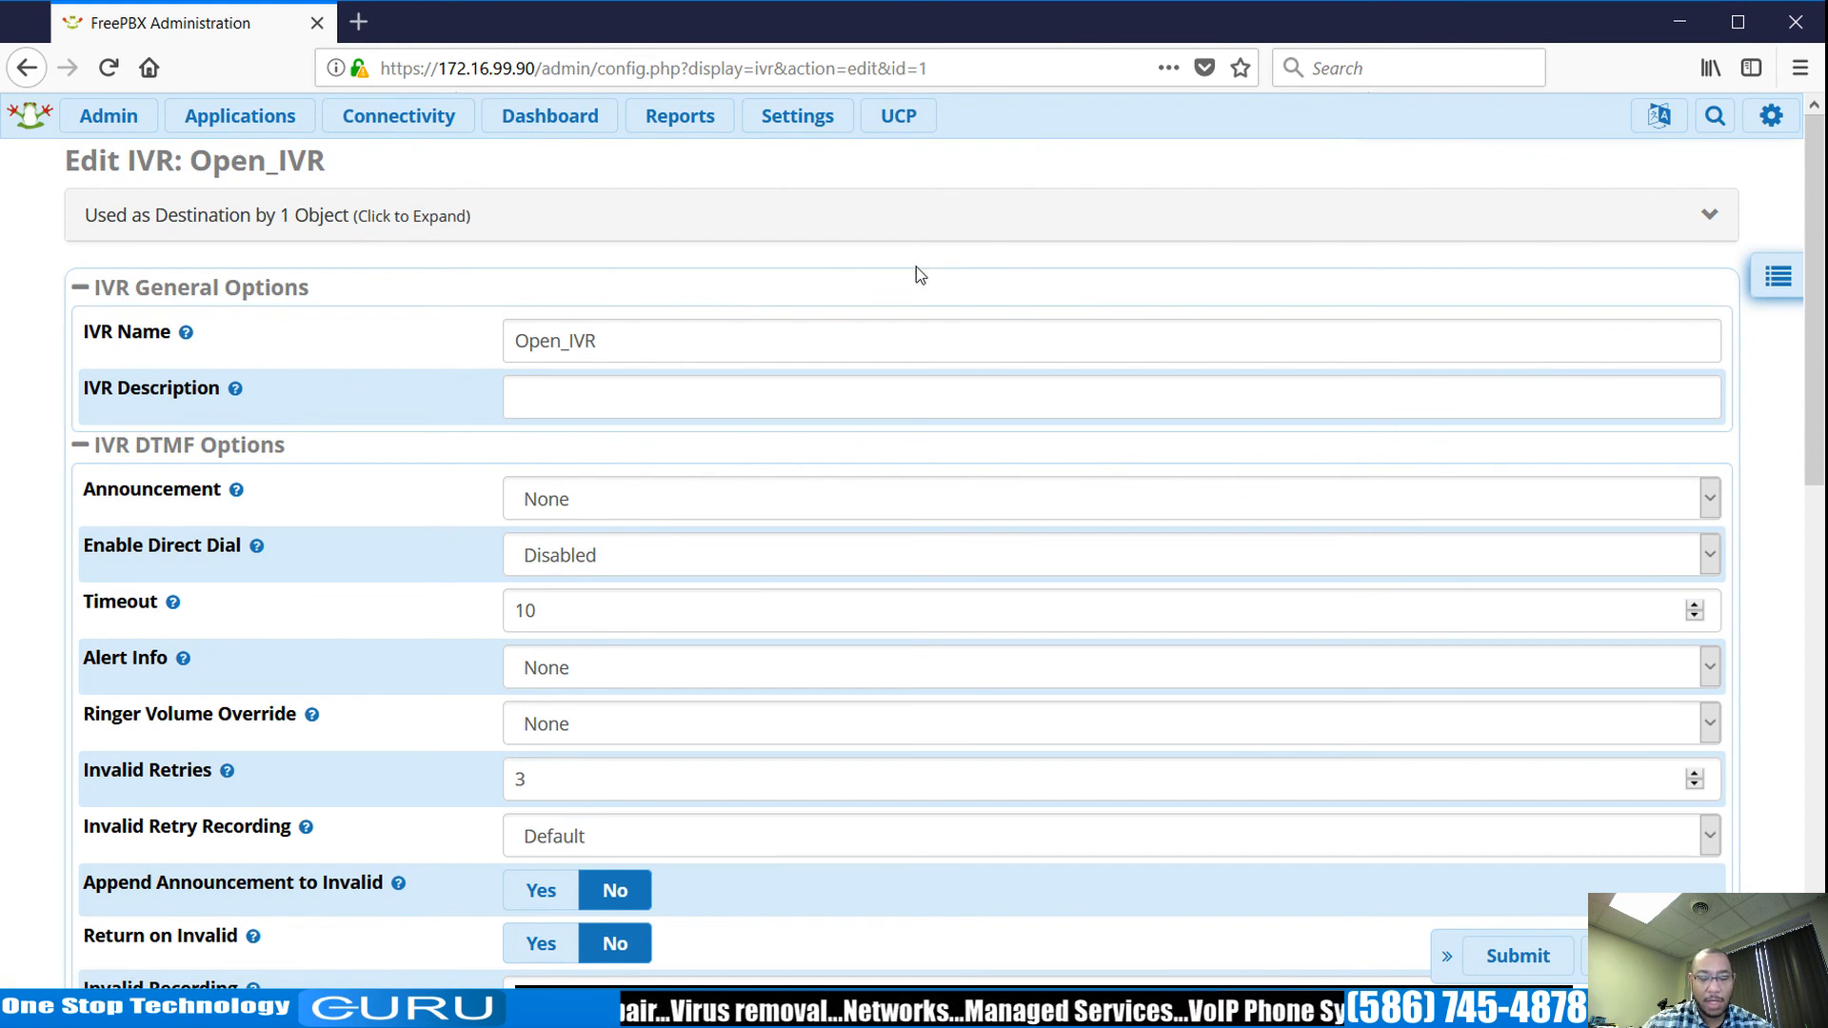
scroll(919, 274, "down", 10)
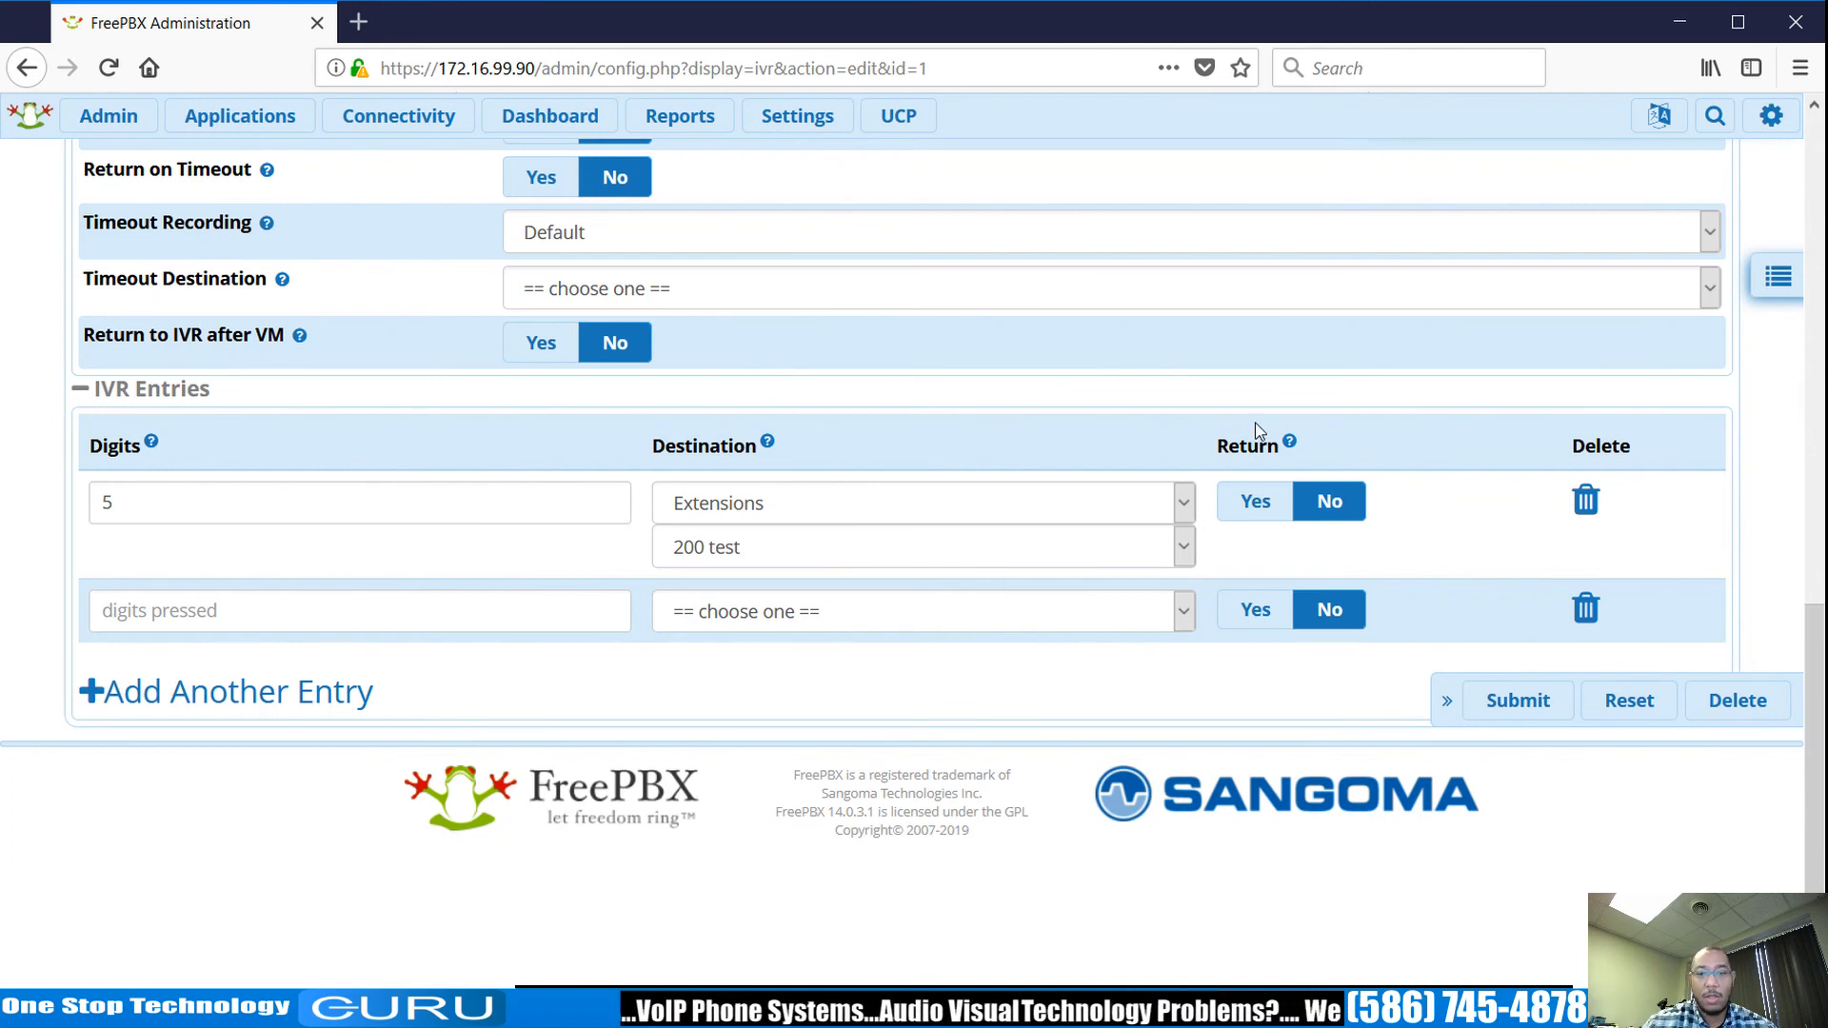
scroll(1529, 314, "up", 10)
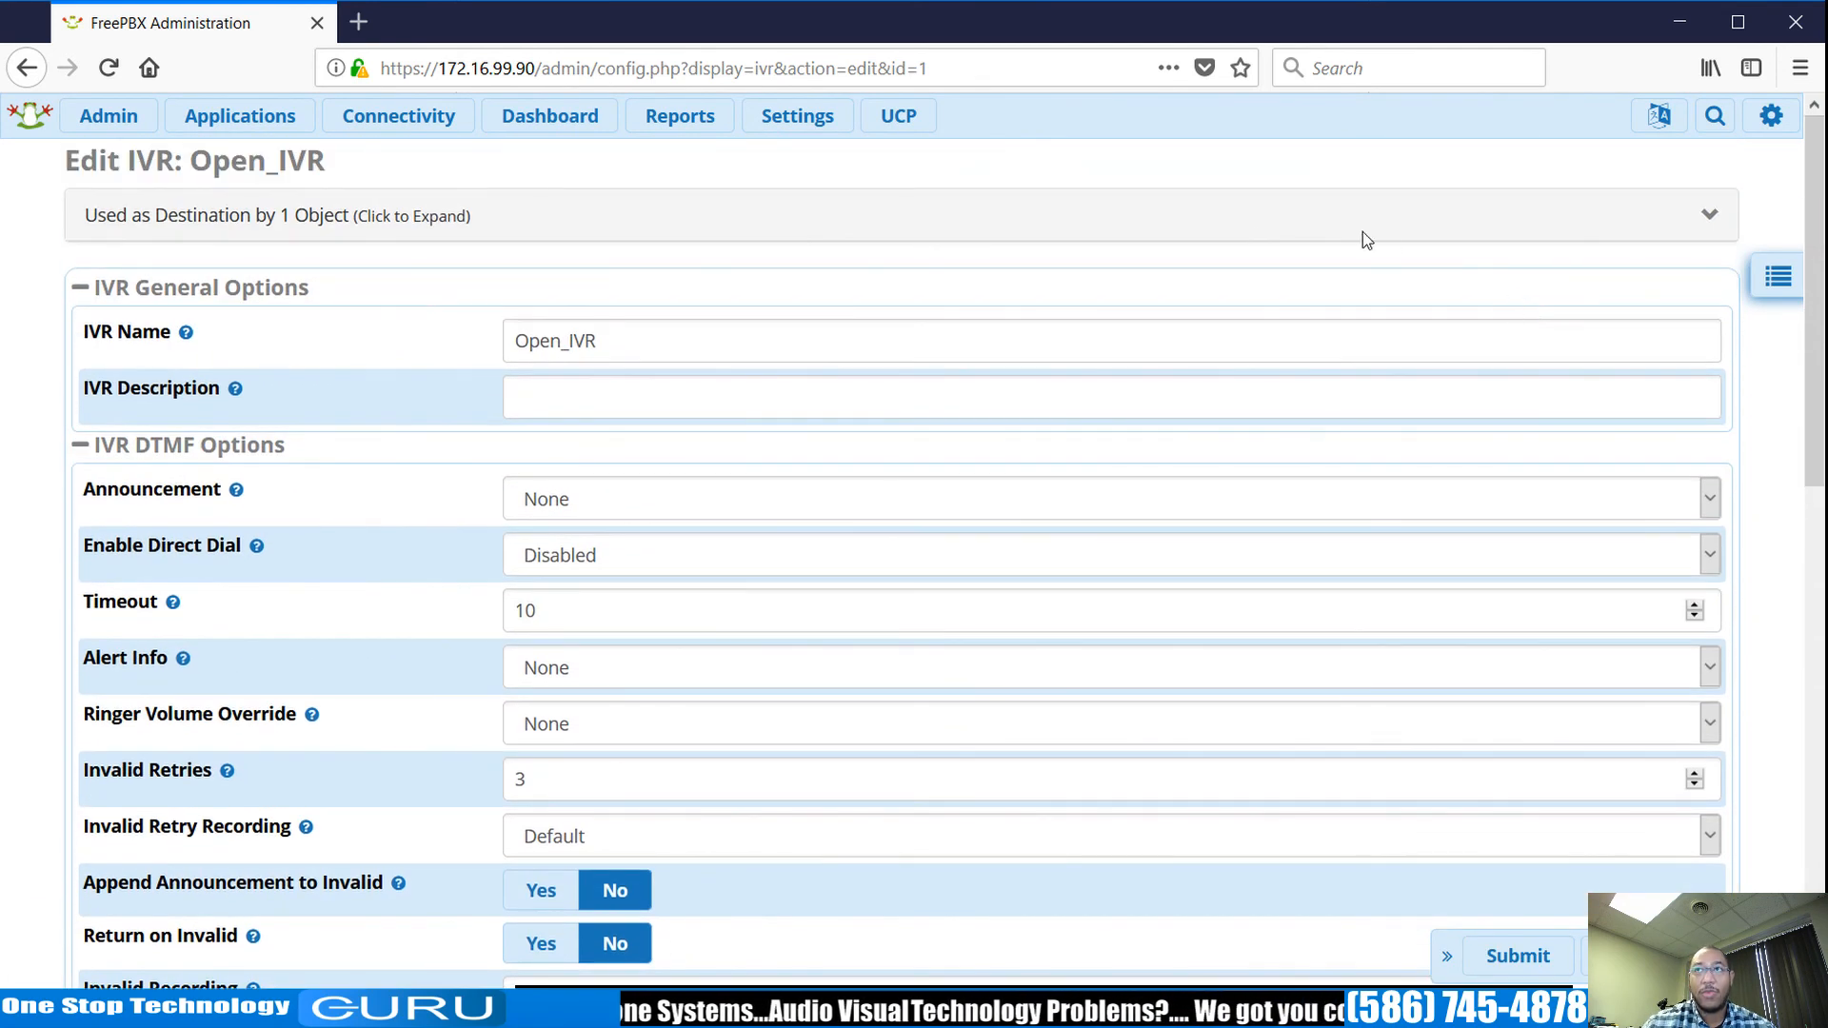